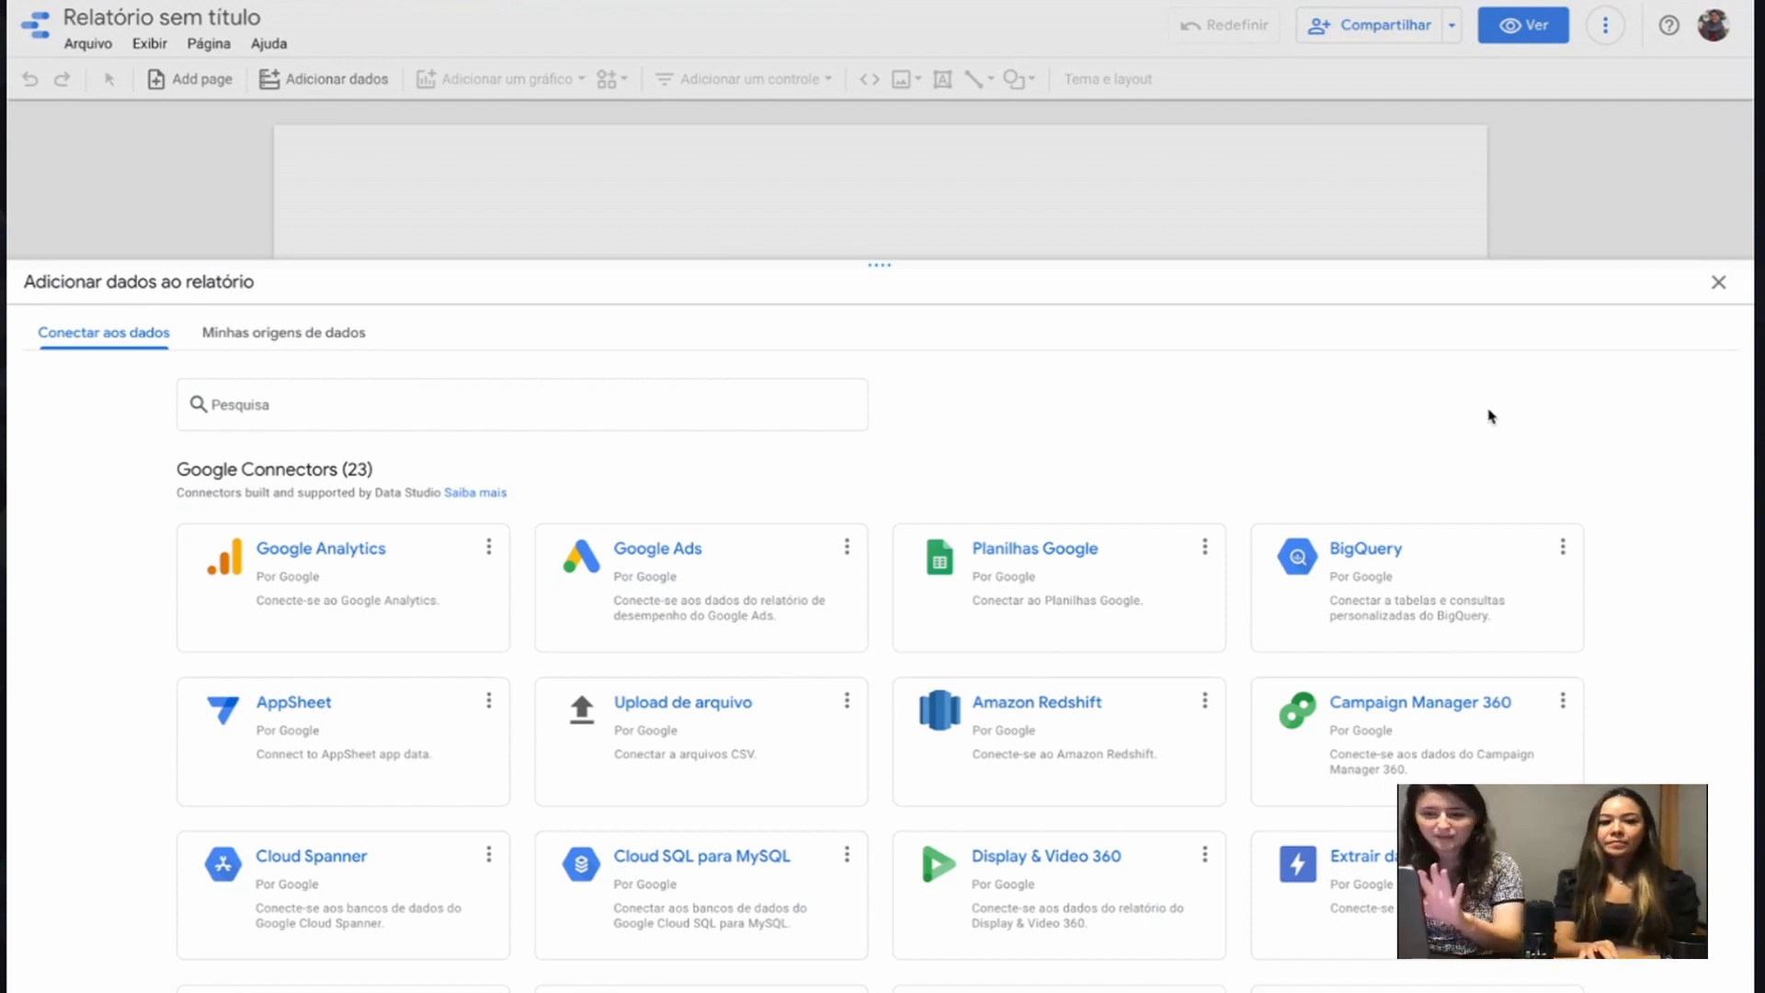
# Step: Examine the BigQuery connector's project options and the catalogue of Google and partner data connectors
pyautogui.click(1379, 552)
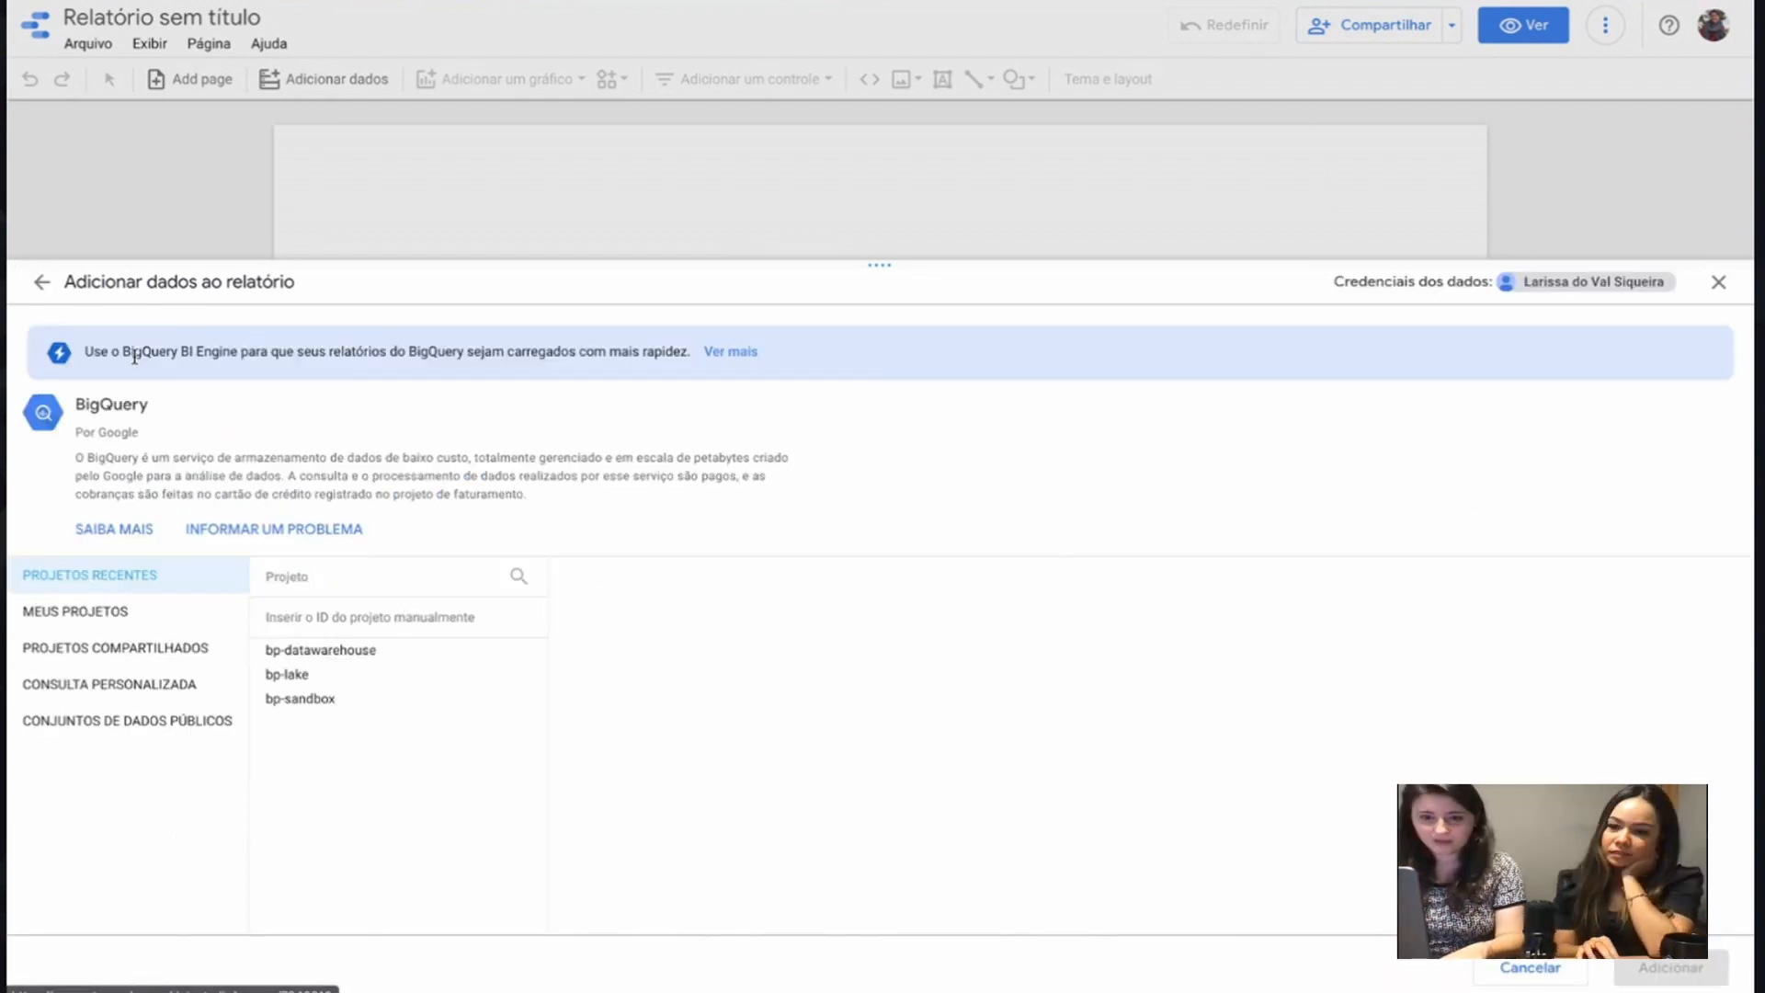
pyautogui.click(43, 282)
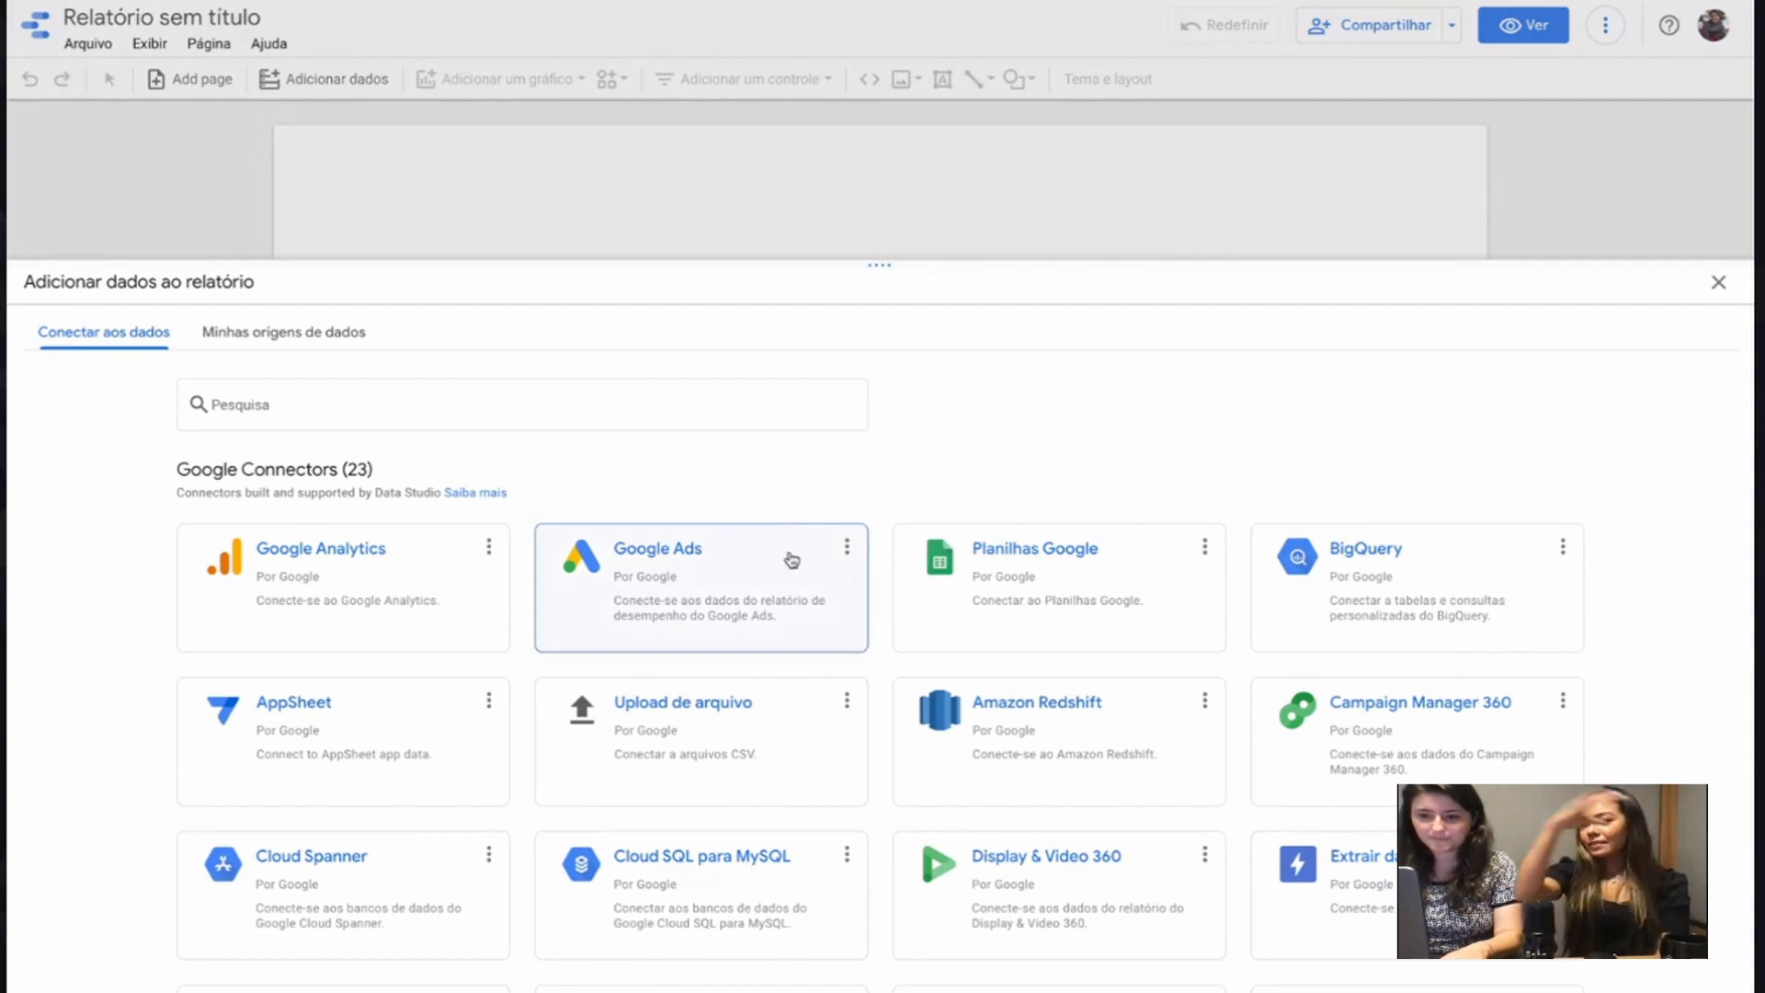
pyautogui.scroll(-10, 1324, 531)
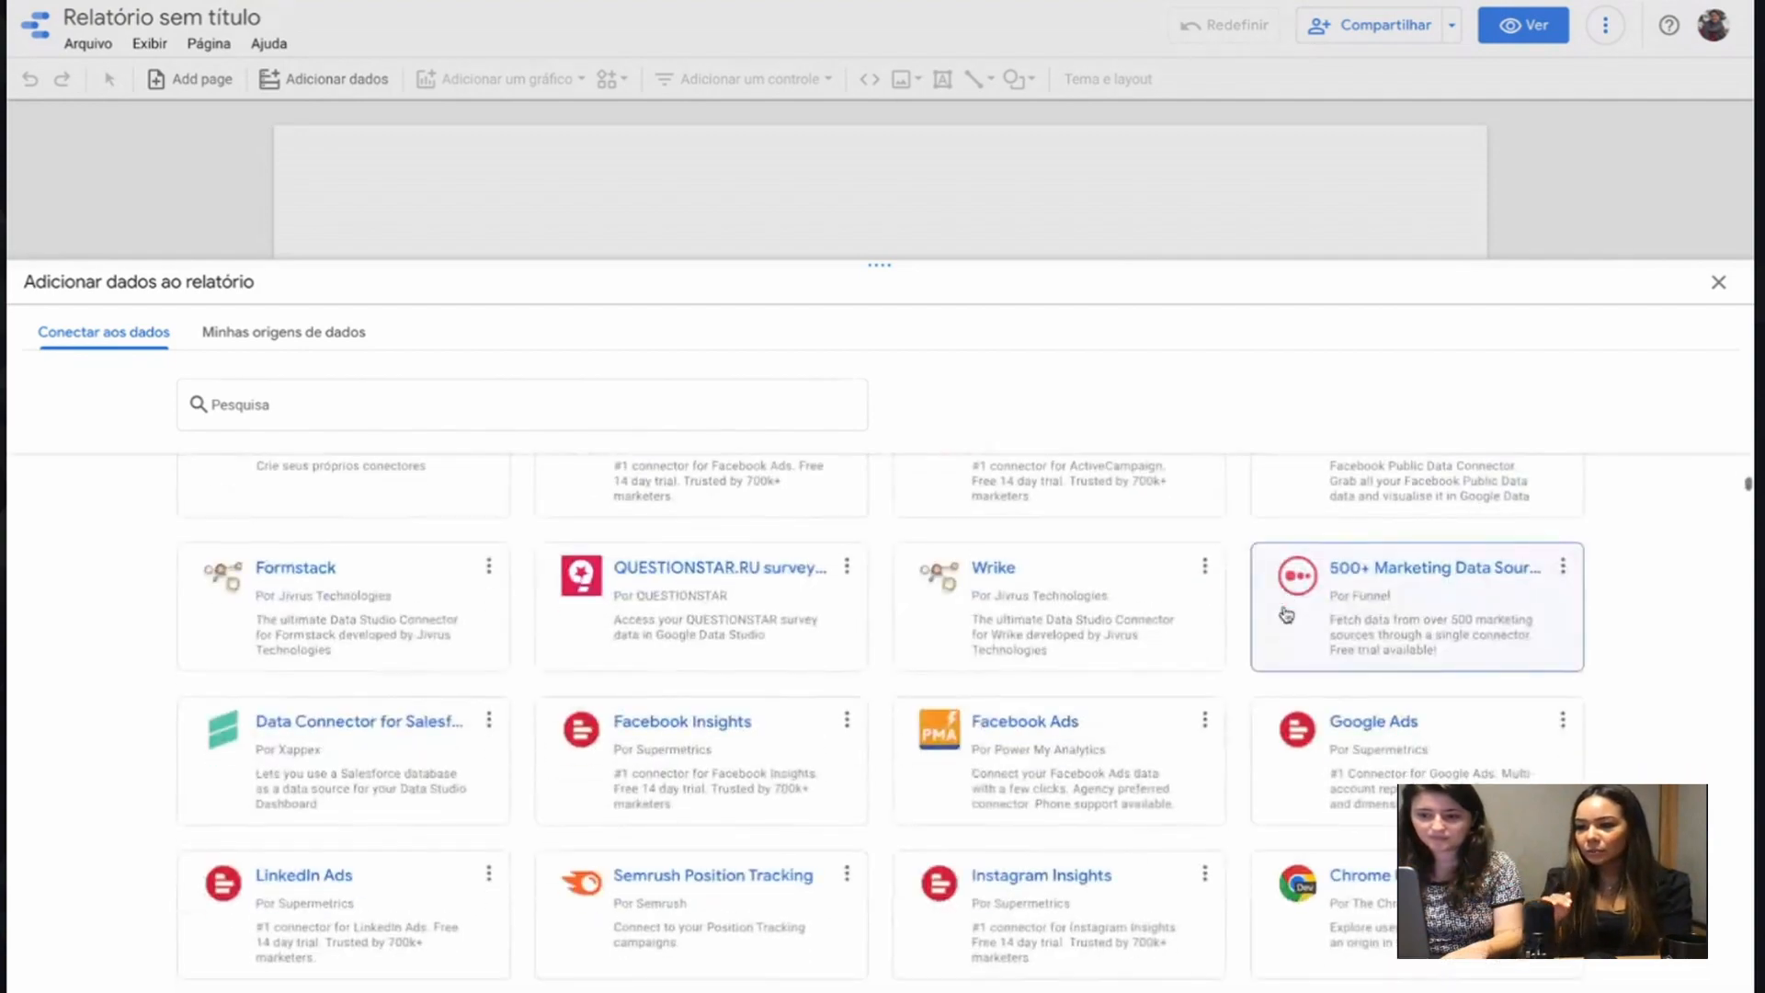
pyautogui.scroll(-20, 1286, 614)
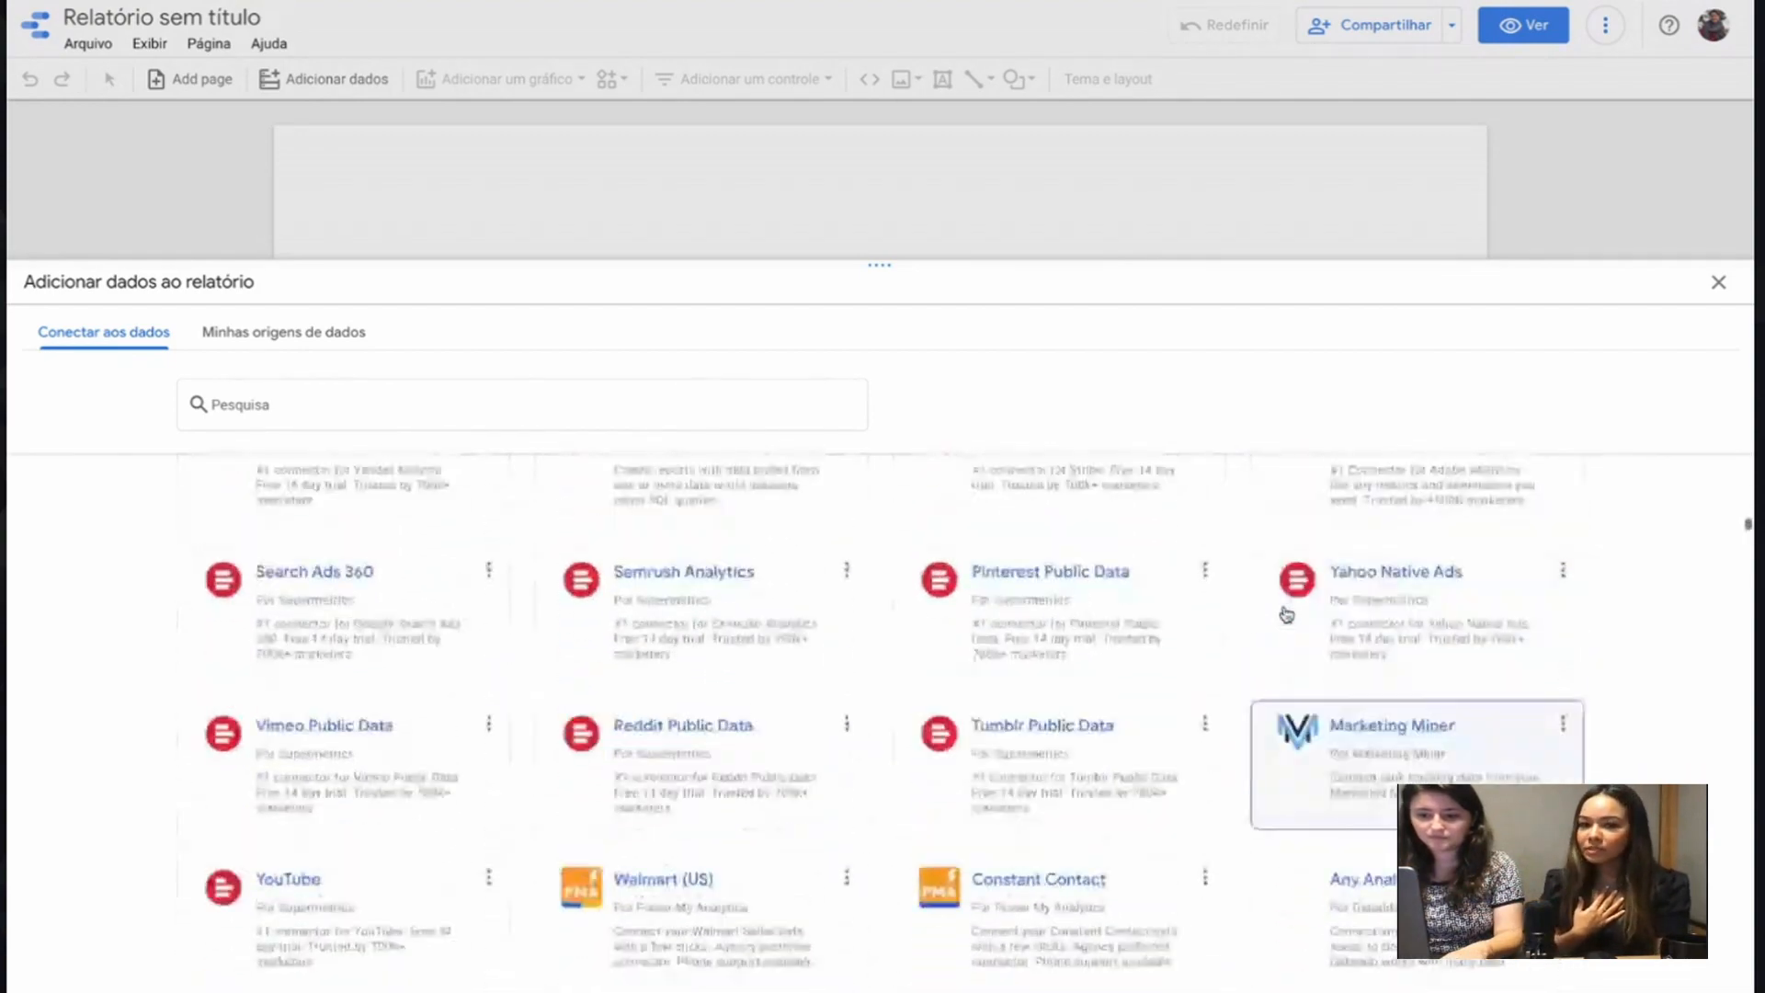
pyautogui.scroll(20, 1286, 614)
pyautogui.scroll(5, 1287, 614)
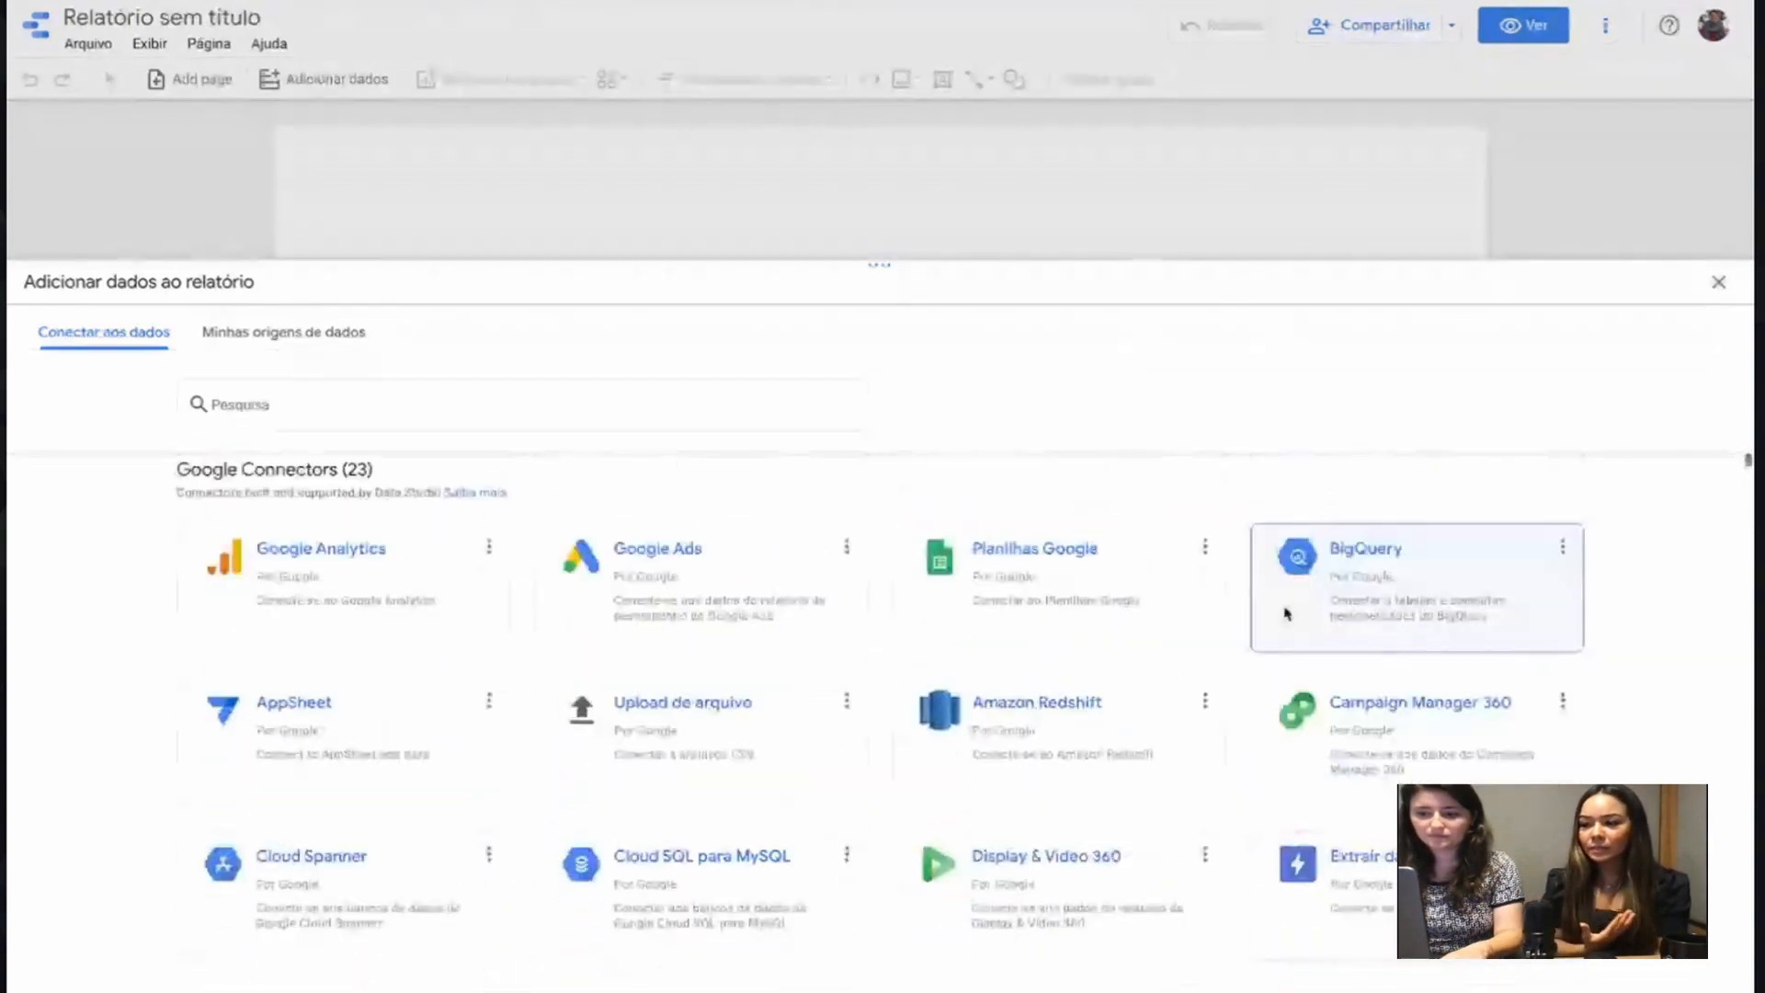
# Step: Choose the BigQuery connector and paste the prepared SQL as a custom query under the bp-datawarehouse billing project
pyautogui.click(1413, 594)
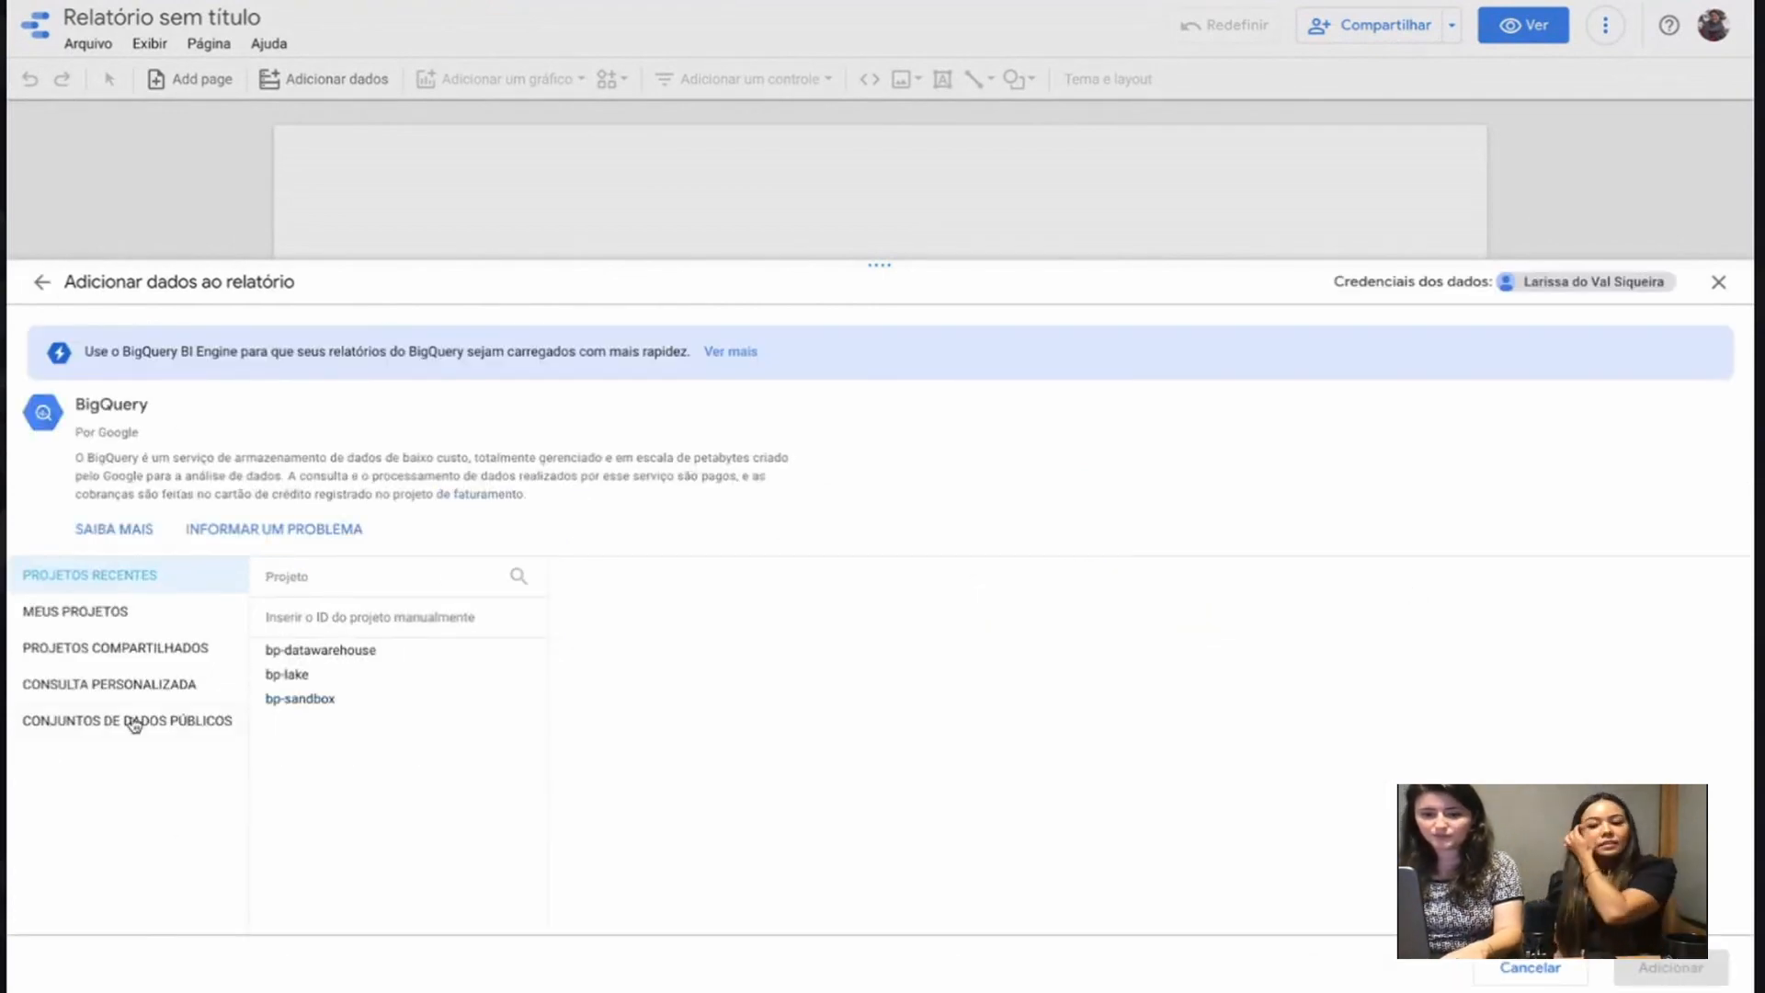
pyautogui.click(109, 684)
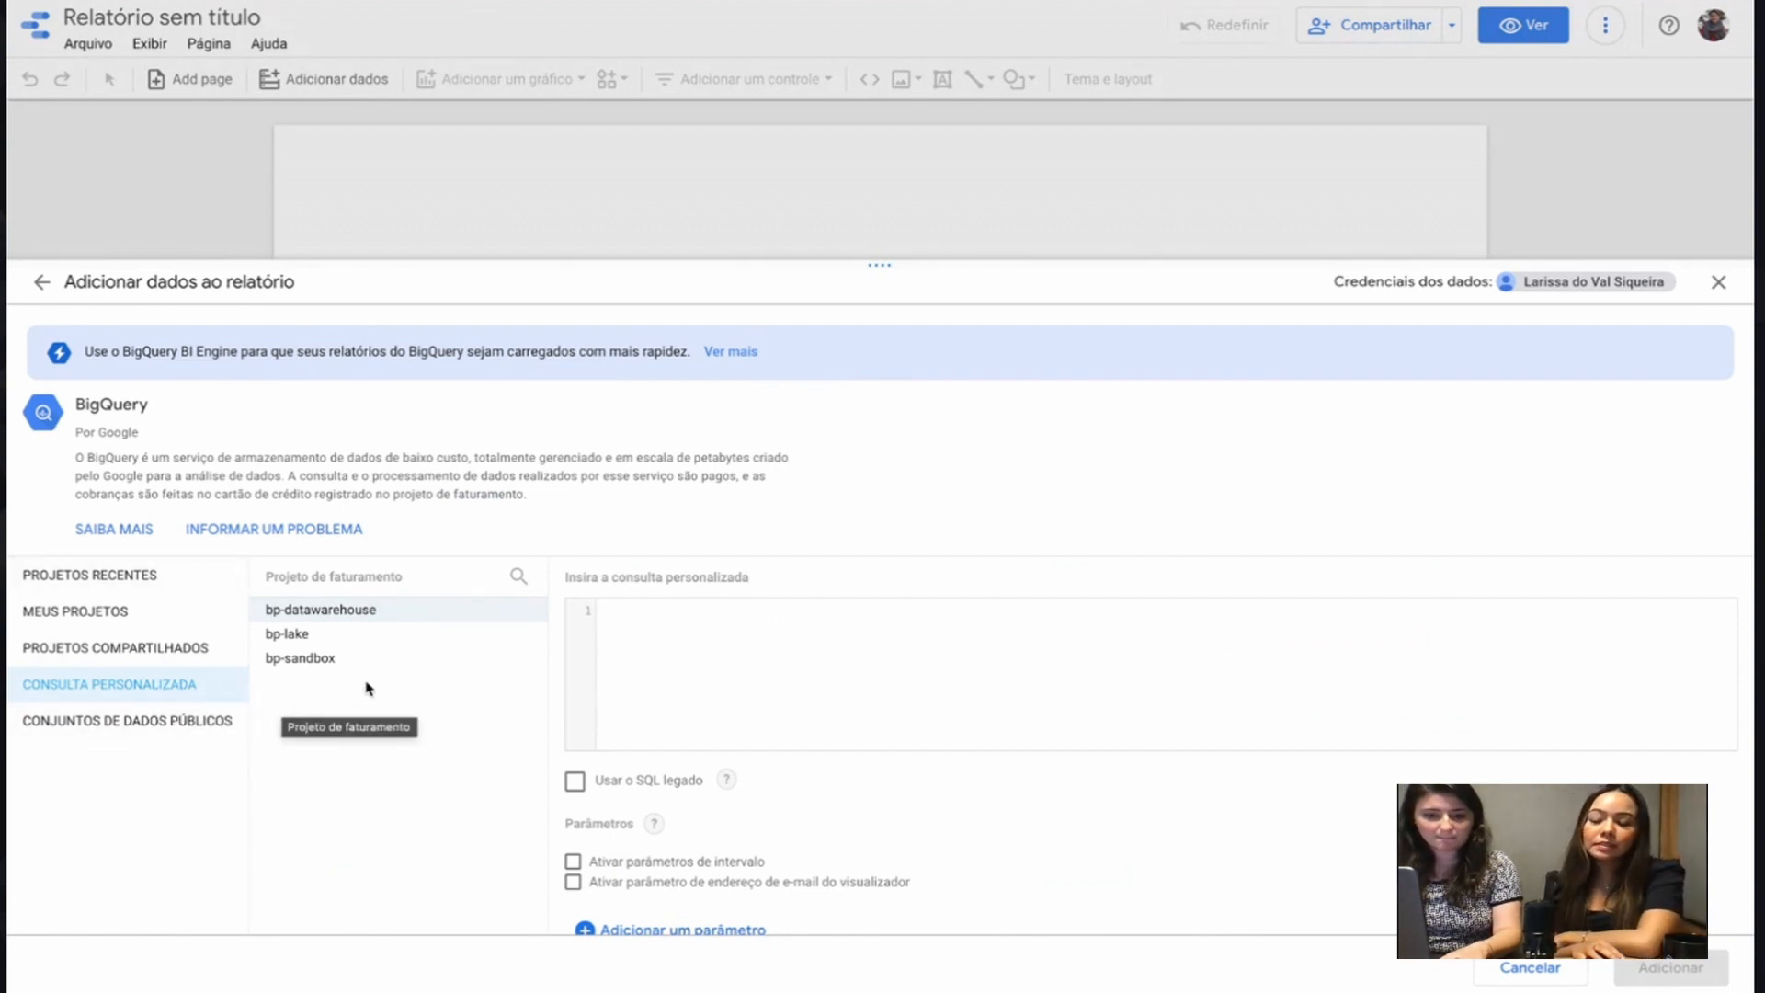
pyautogui.click(661, 603)
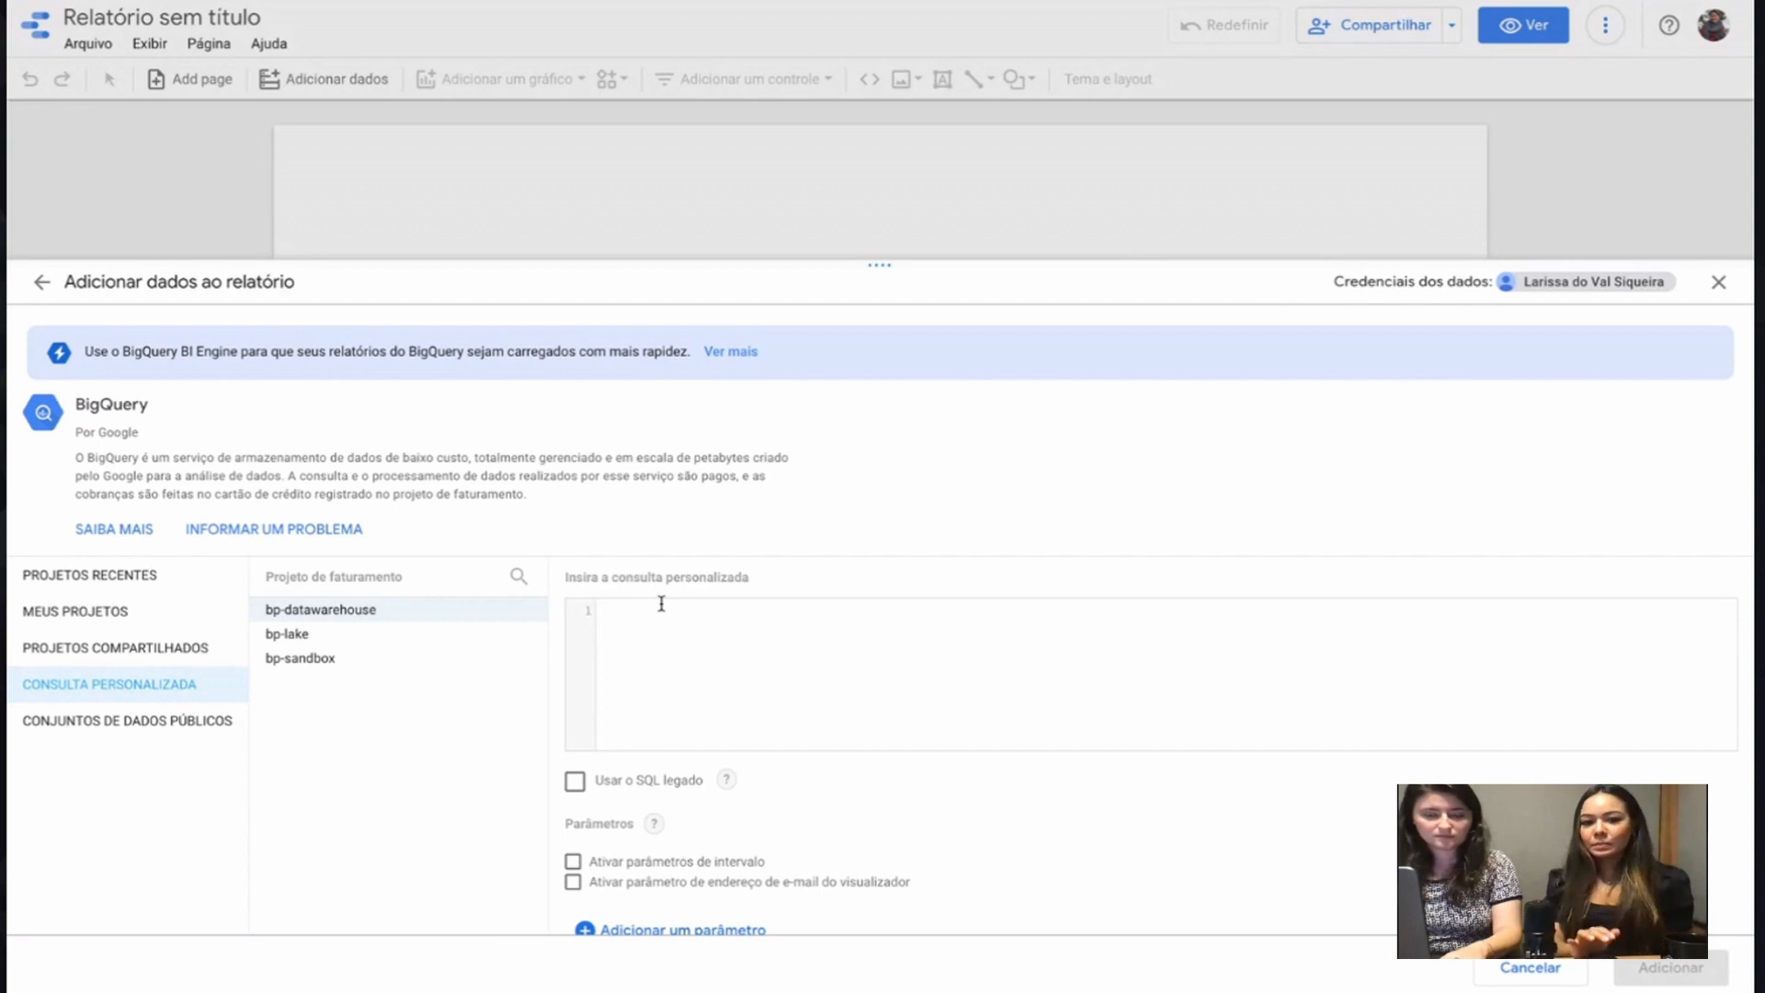
pyautogui.hotkey('ctrl', 'v')
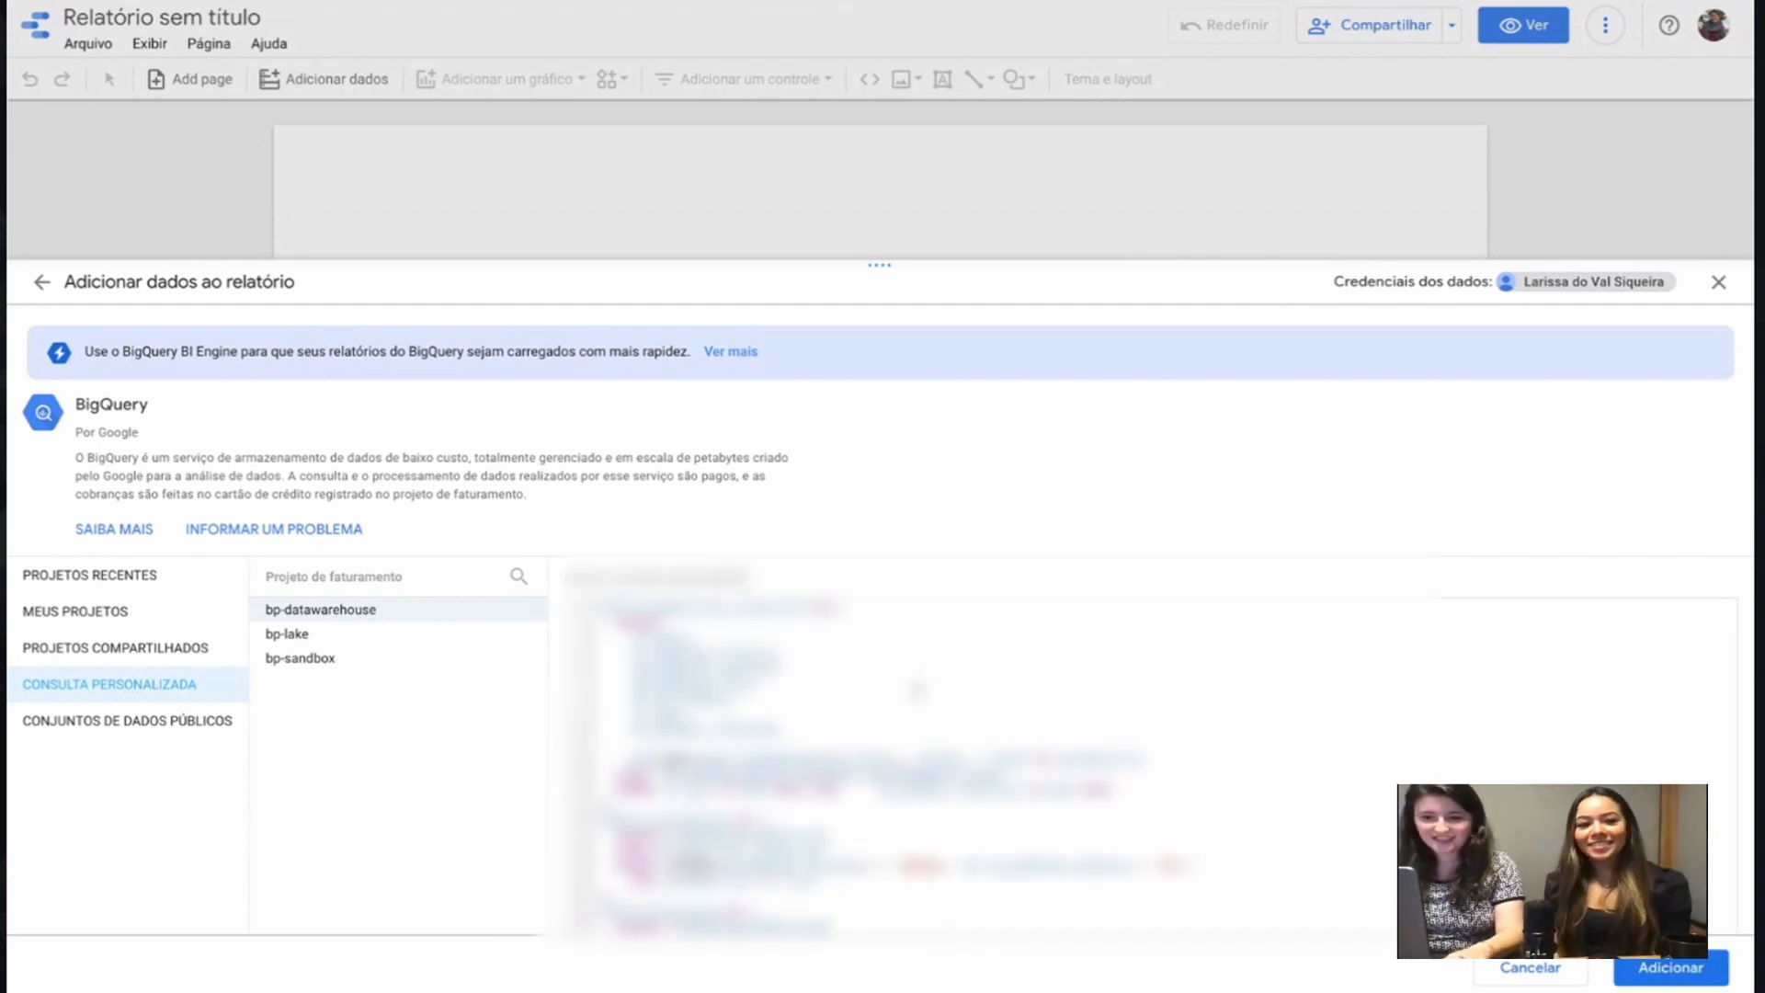
# Step: Review the custom query, add its data source to the report, and delete the default table placed on the page
pyautogui.scroll(-1, 913, 708)
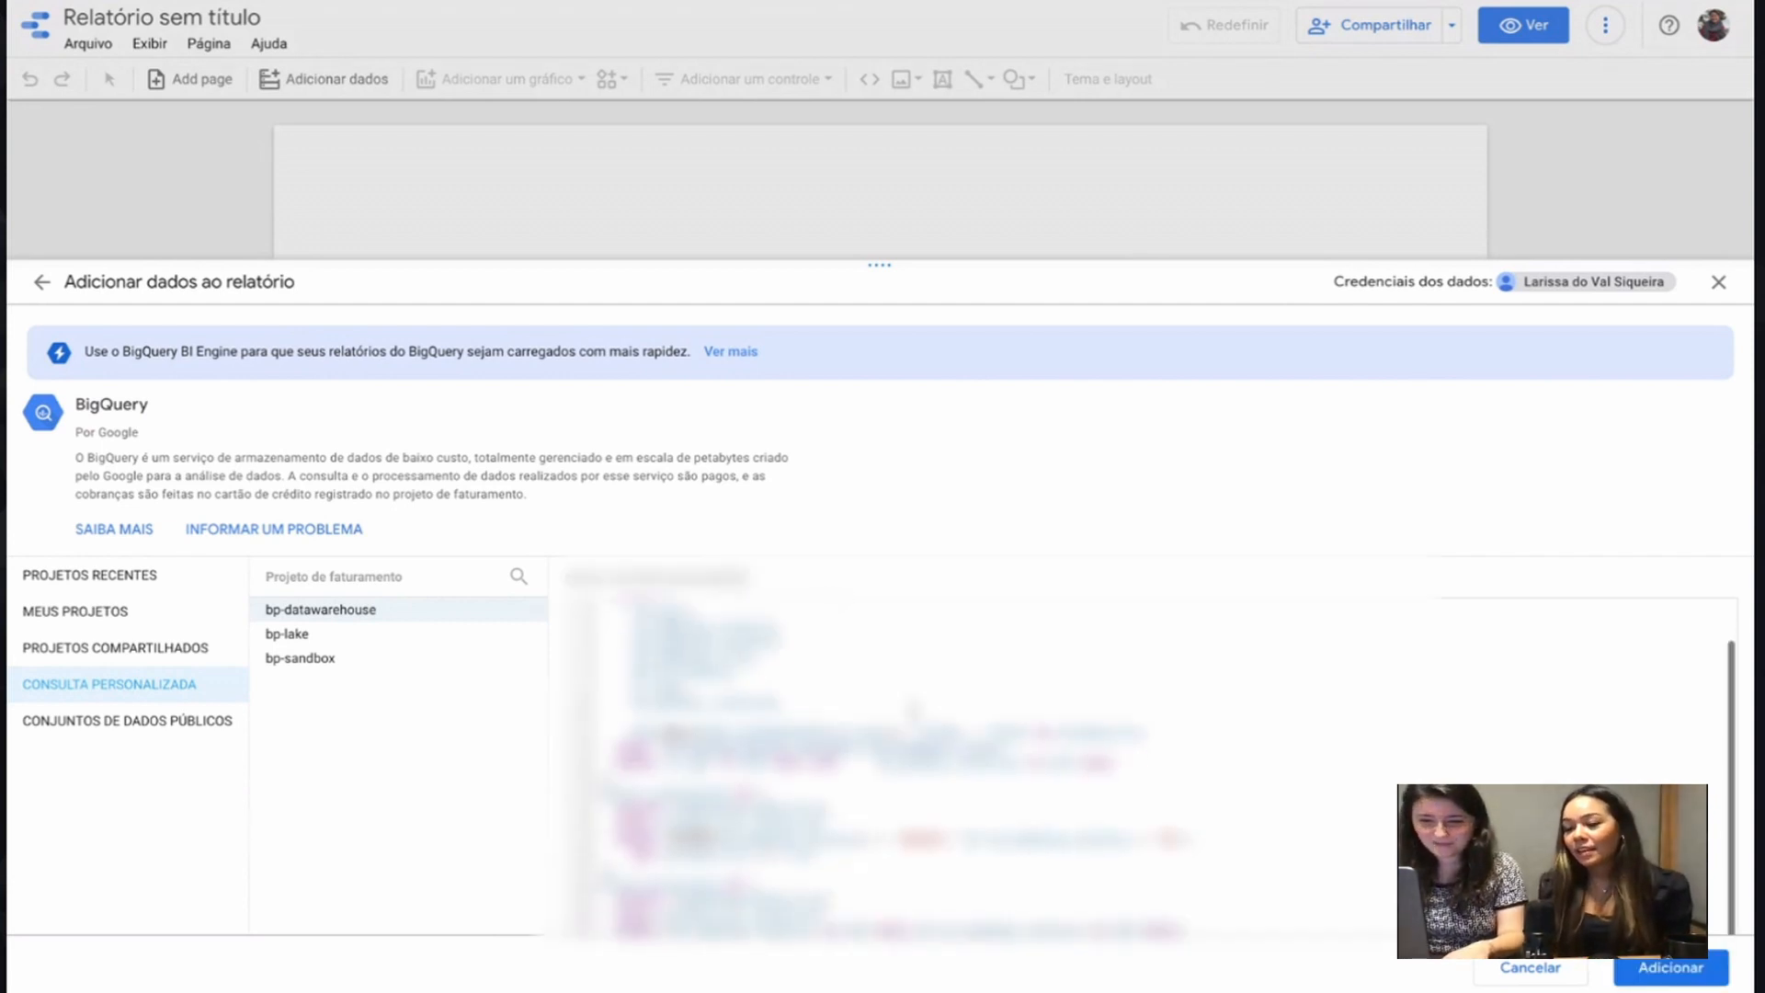
pyautogui.scroll(-4, 913, 710)
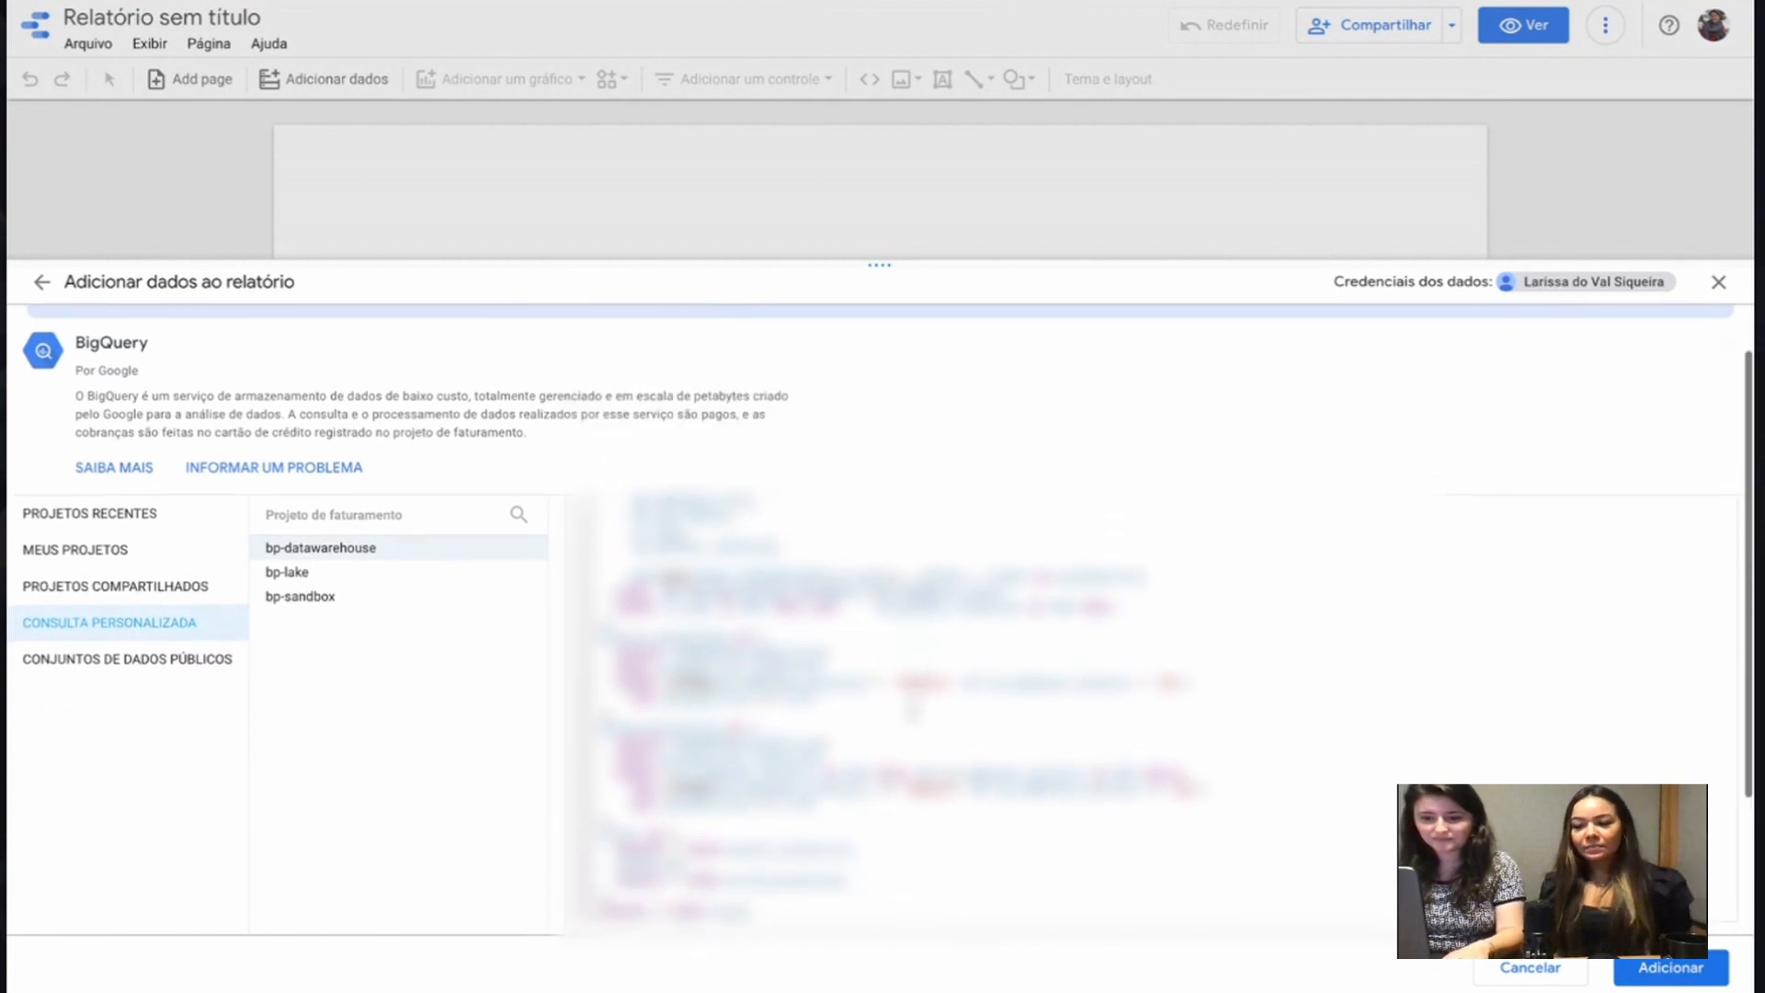
pyautogui.scroll(-6, 913, 708)
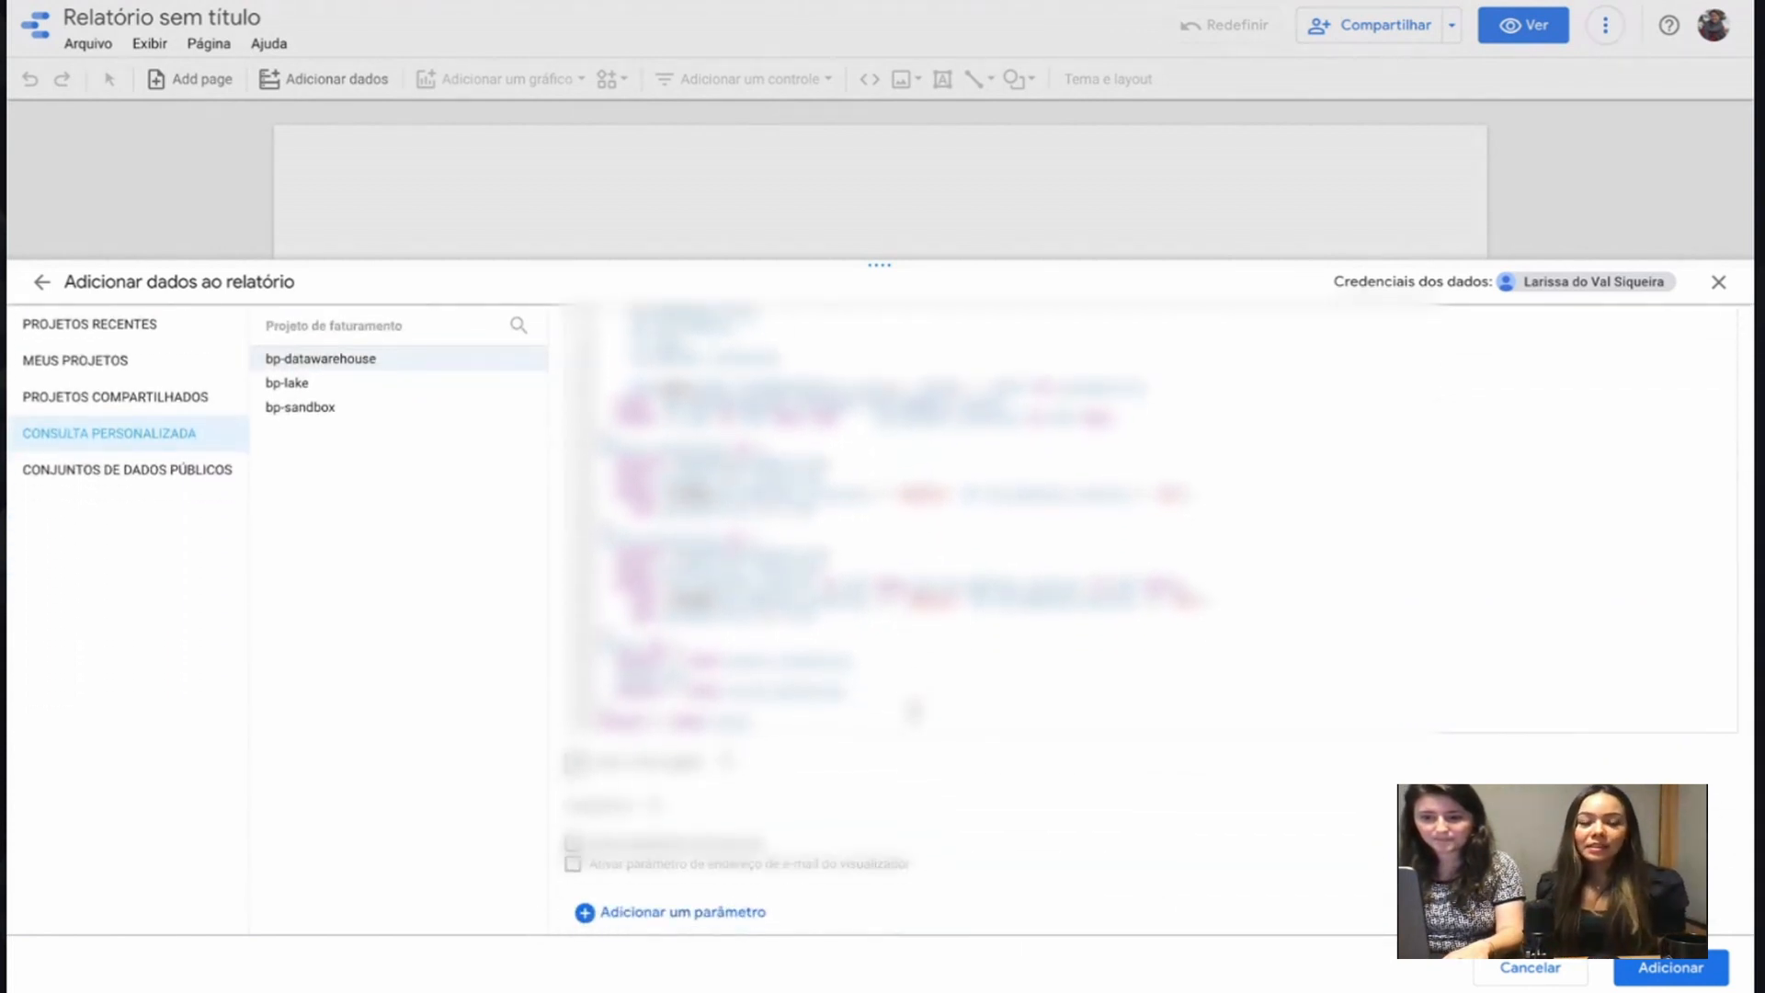
pyautogui.scroll(1, 913, 710)
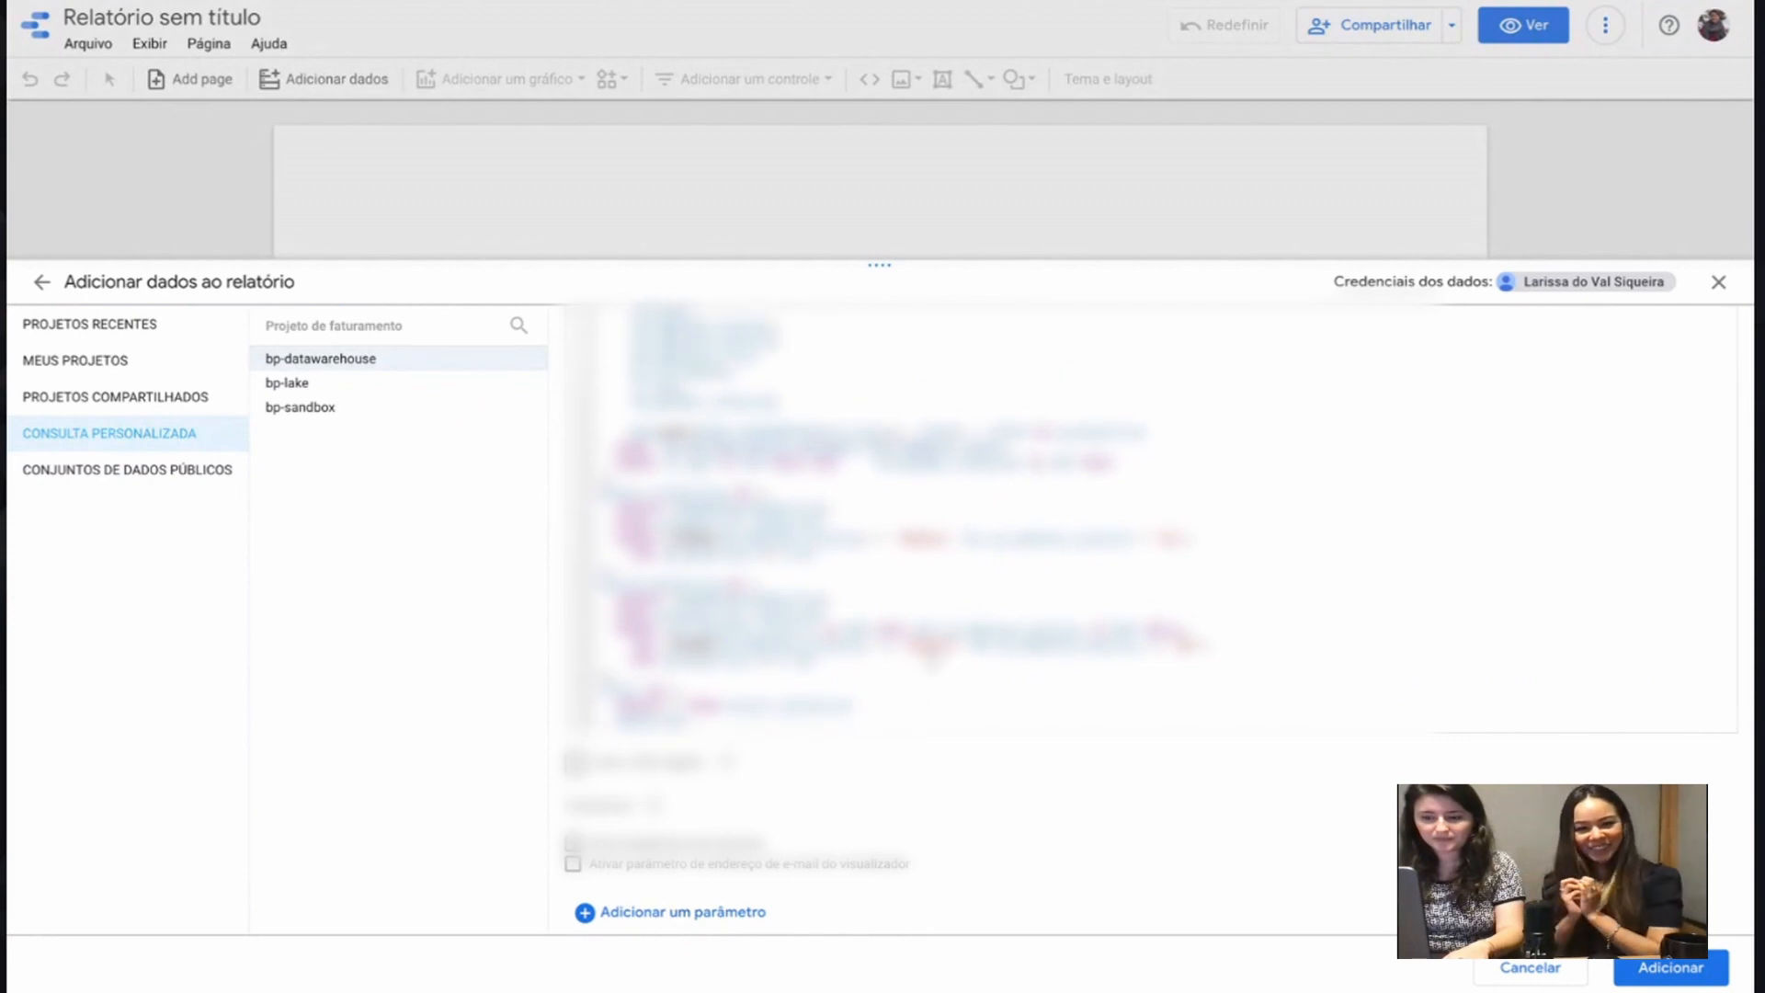
pyautogui.scroll(2, 935, 655)
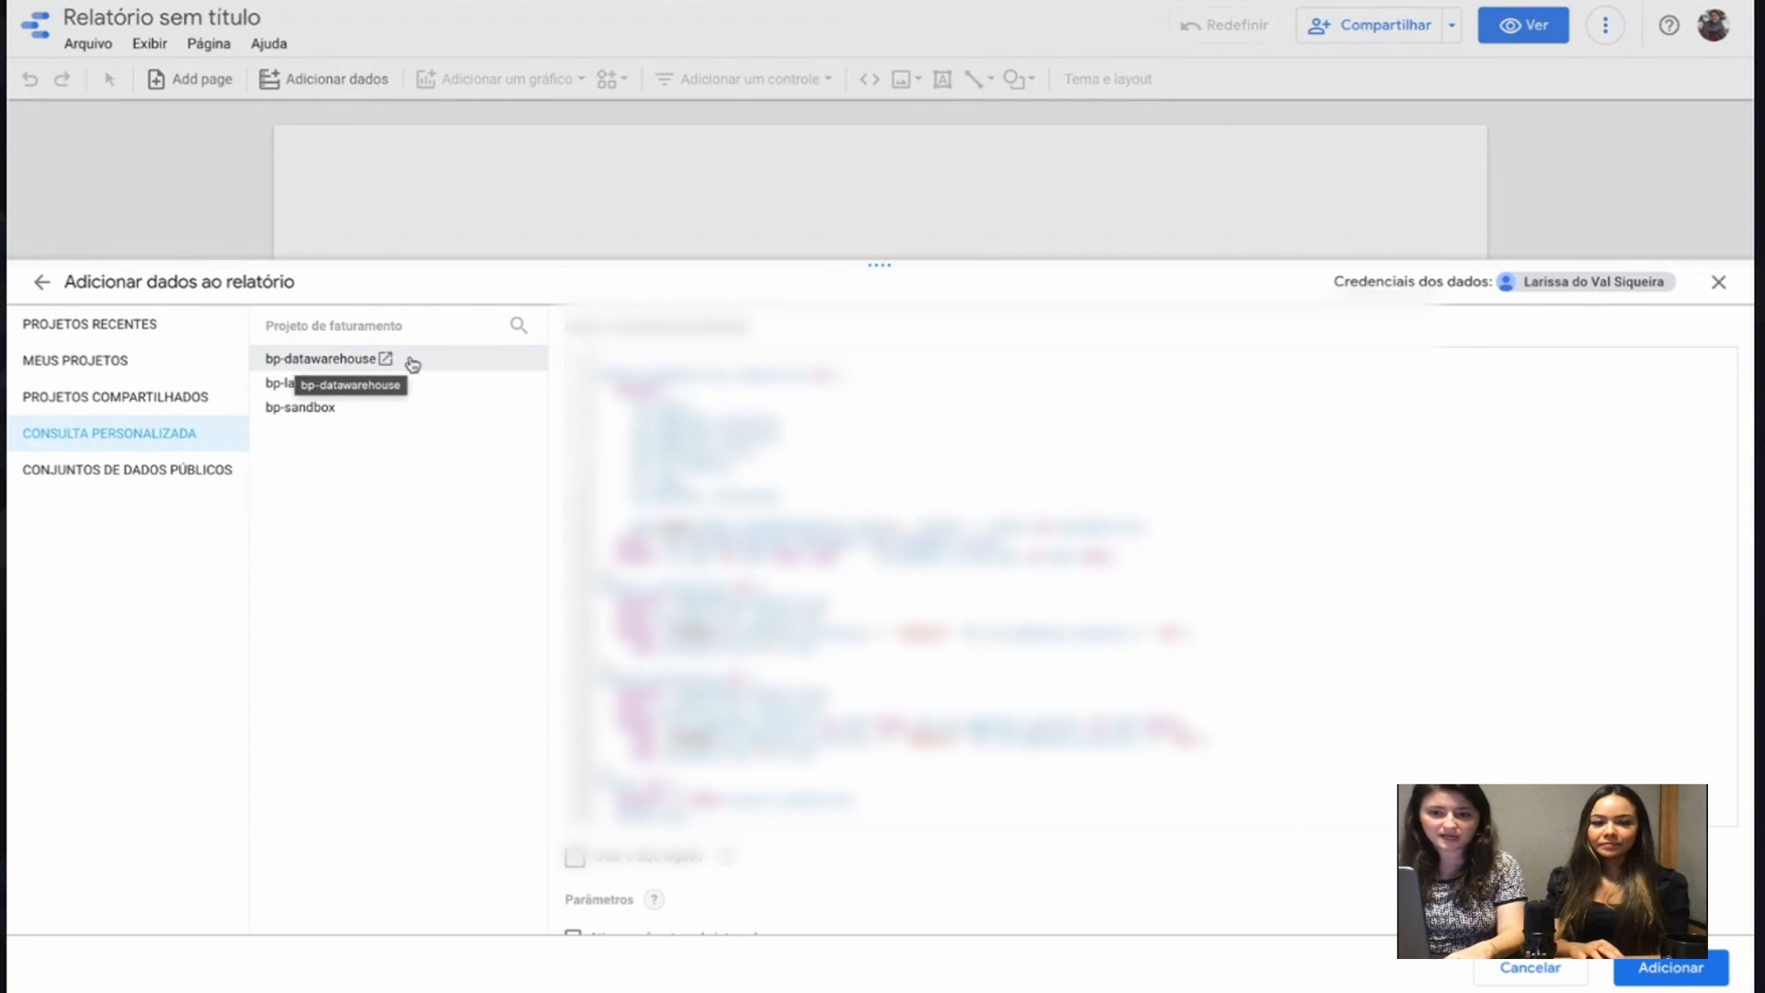
pyautogui.scroll(-2, 810, 450)
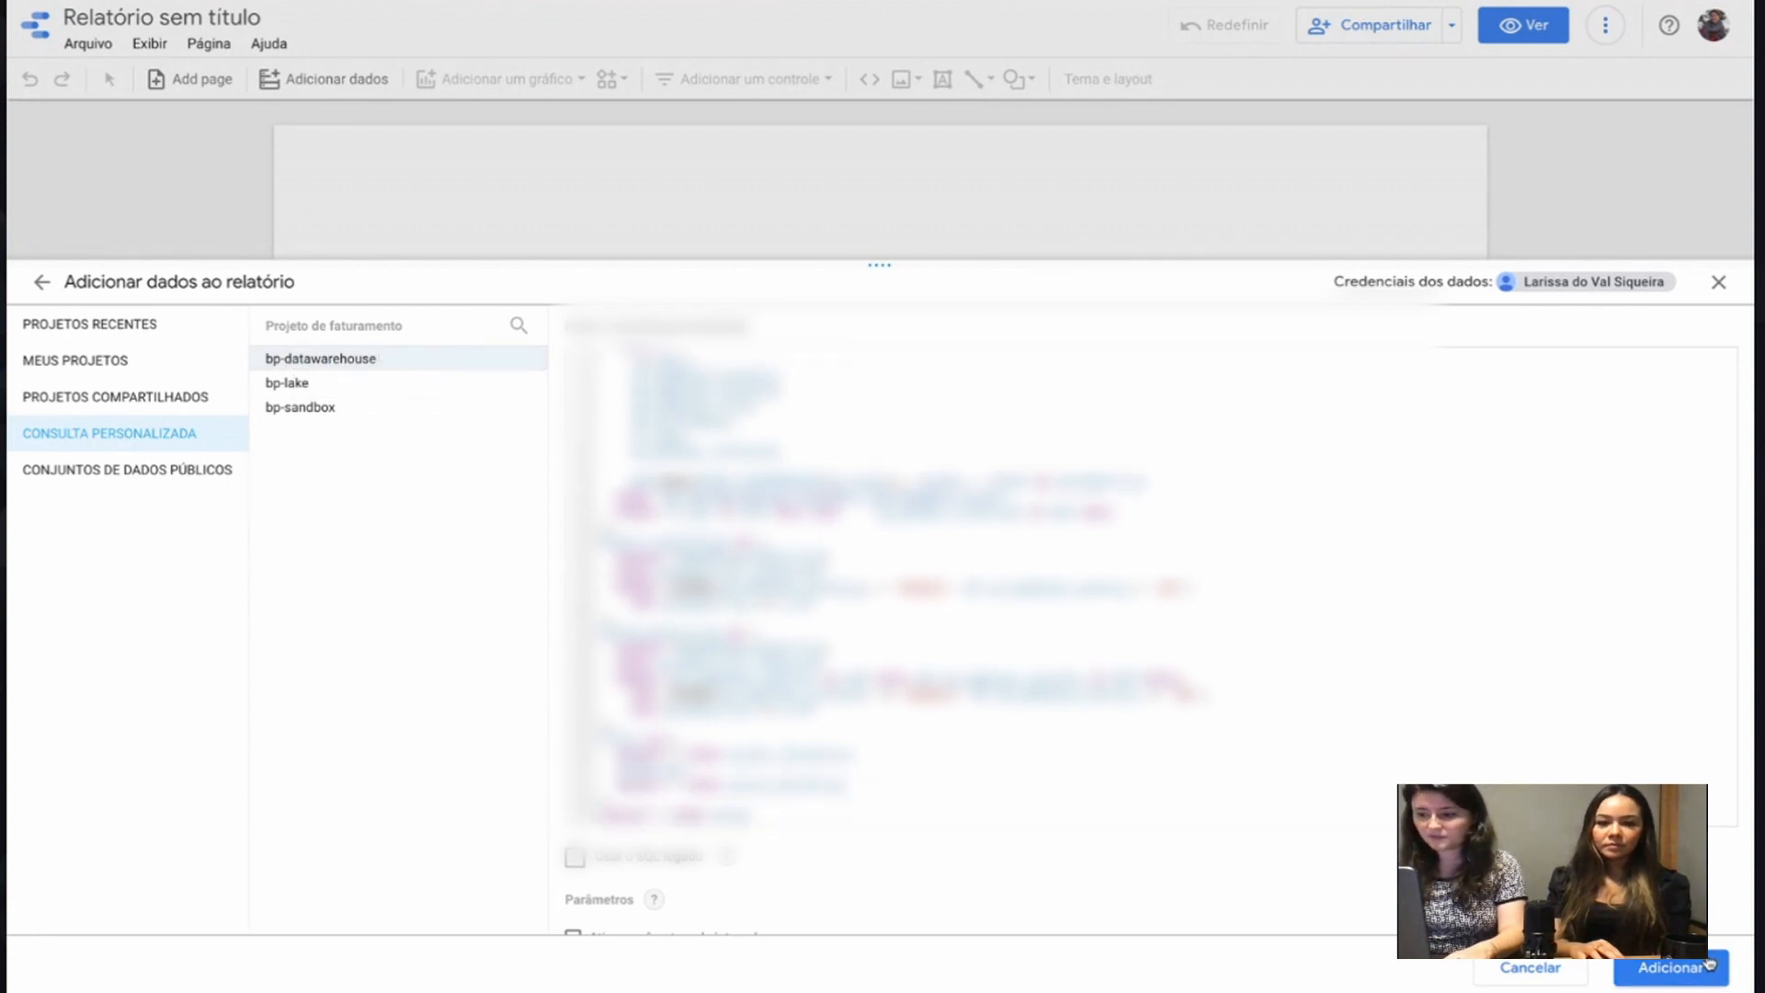
pyautogui.click(1655, 978)
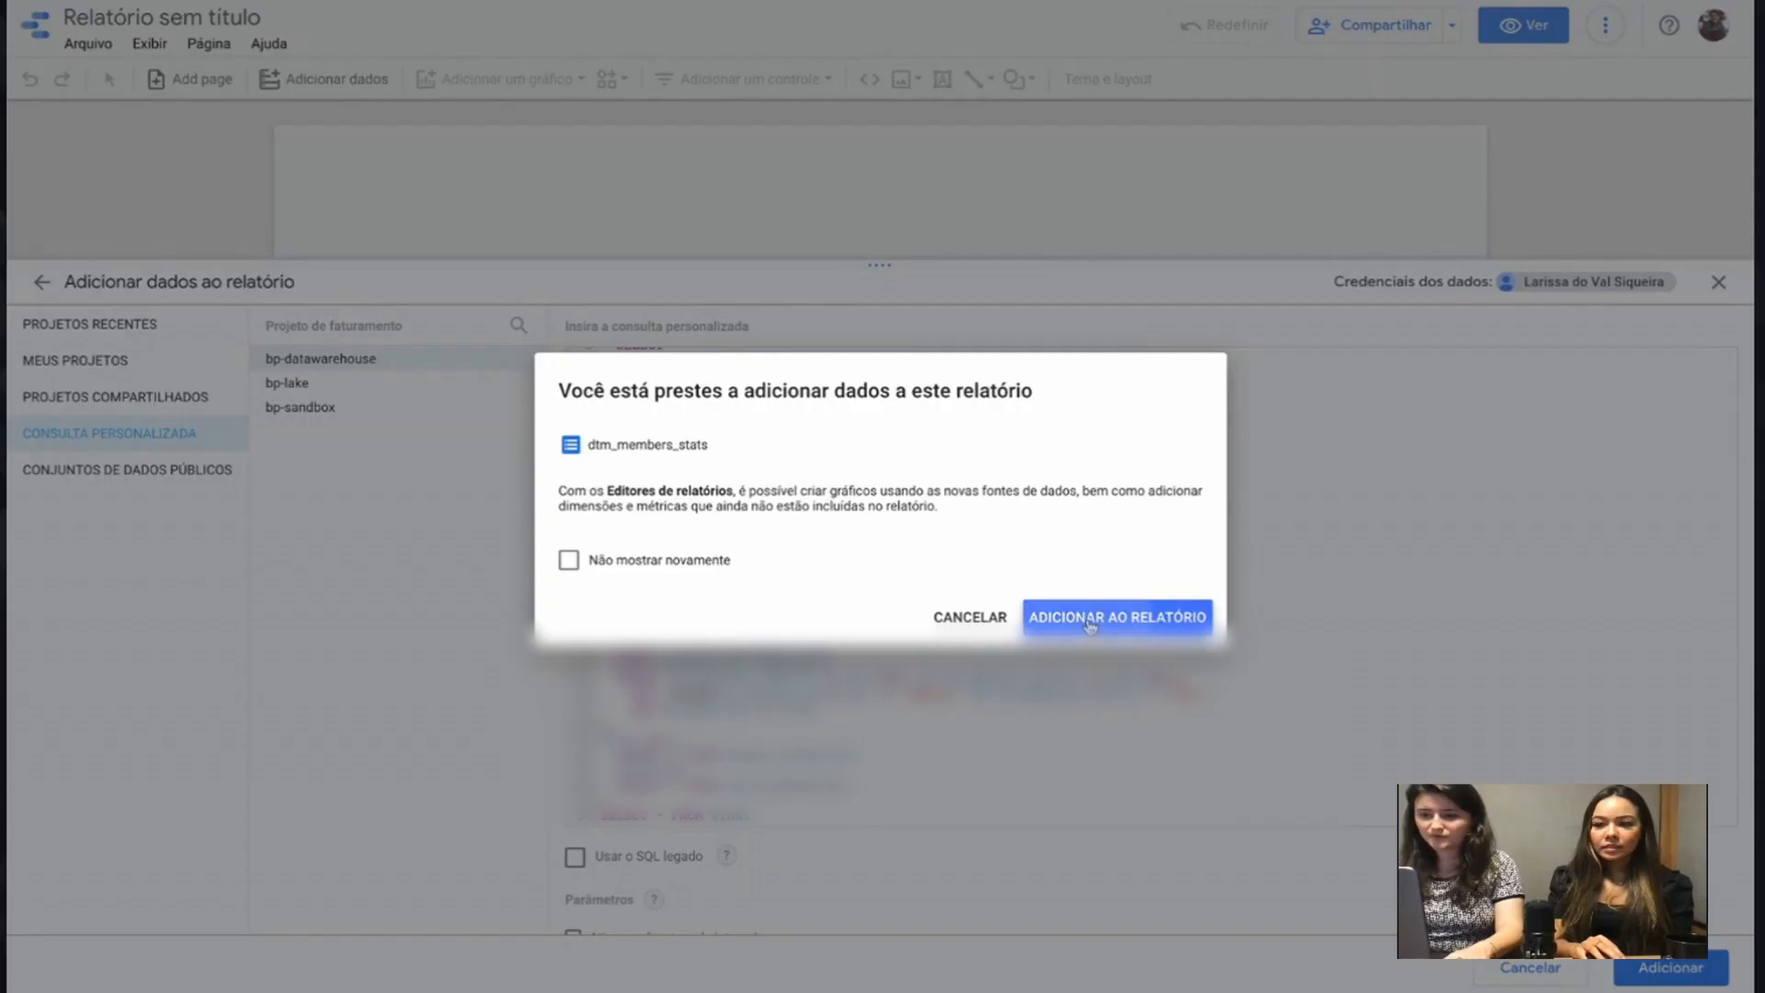
pyautogui.click(1089, 625)
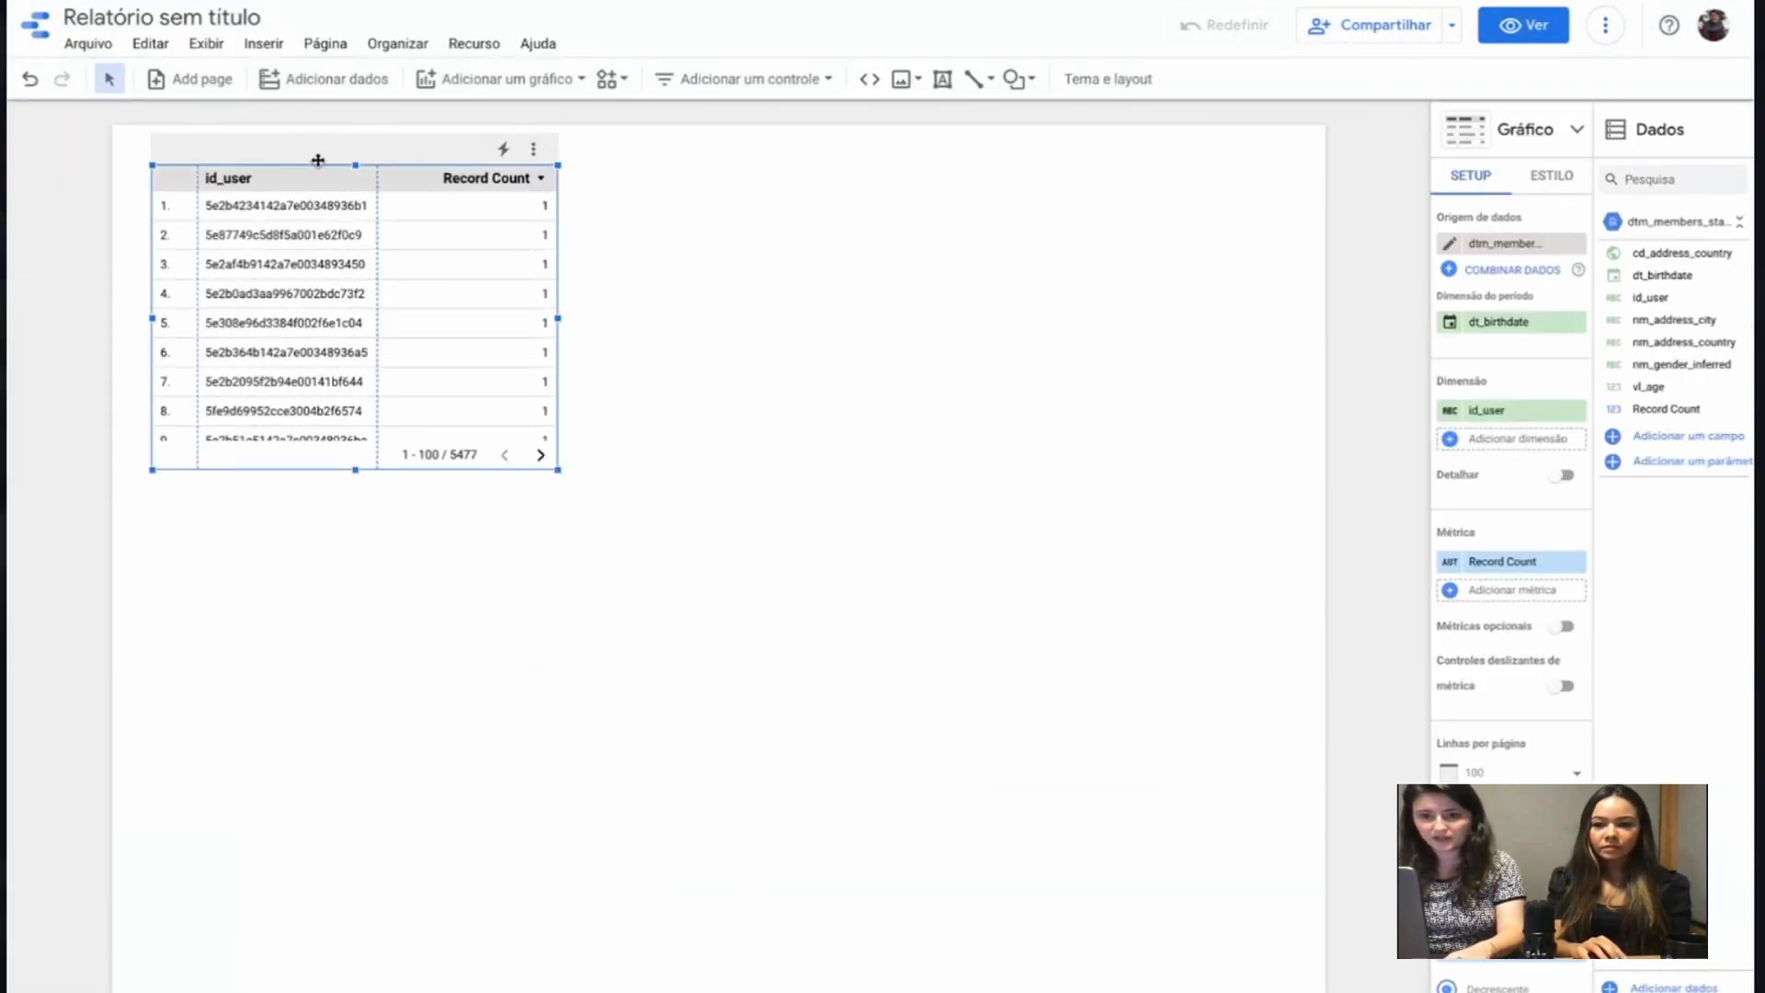
pyautogui.press('Delete')
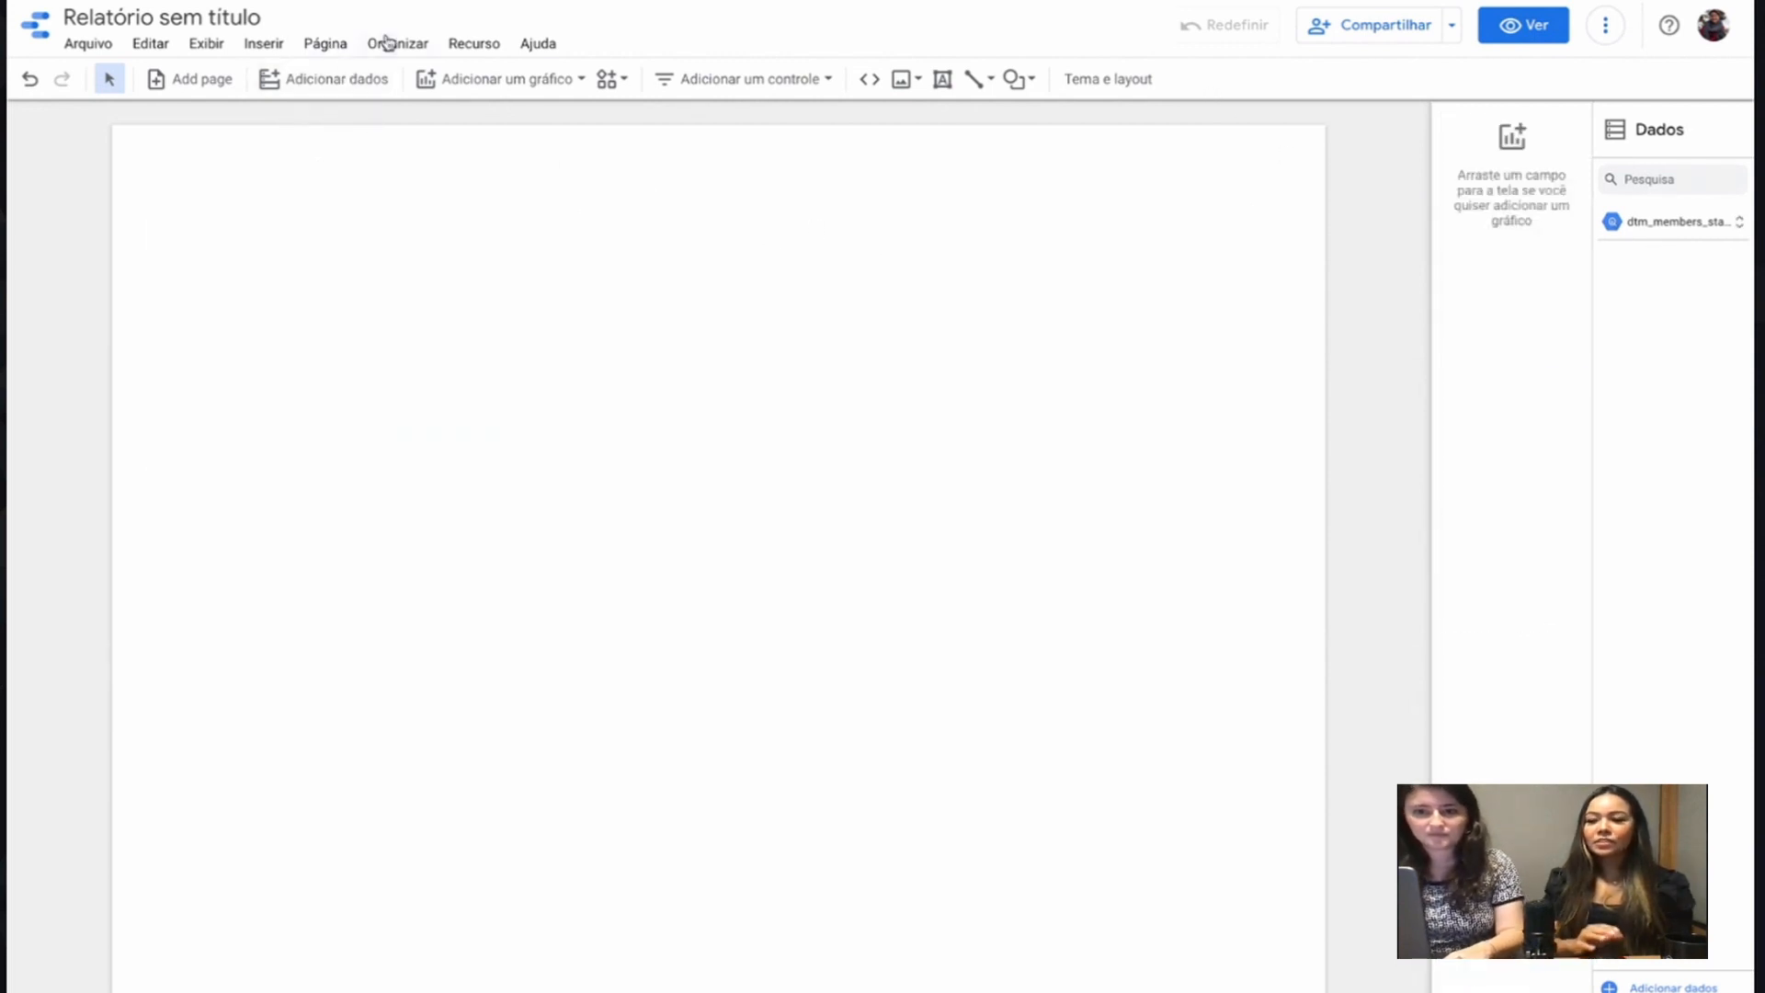
pyautogui.click(328, 43)
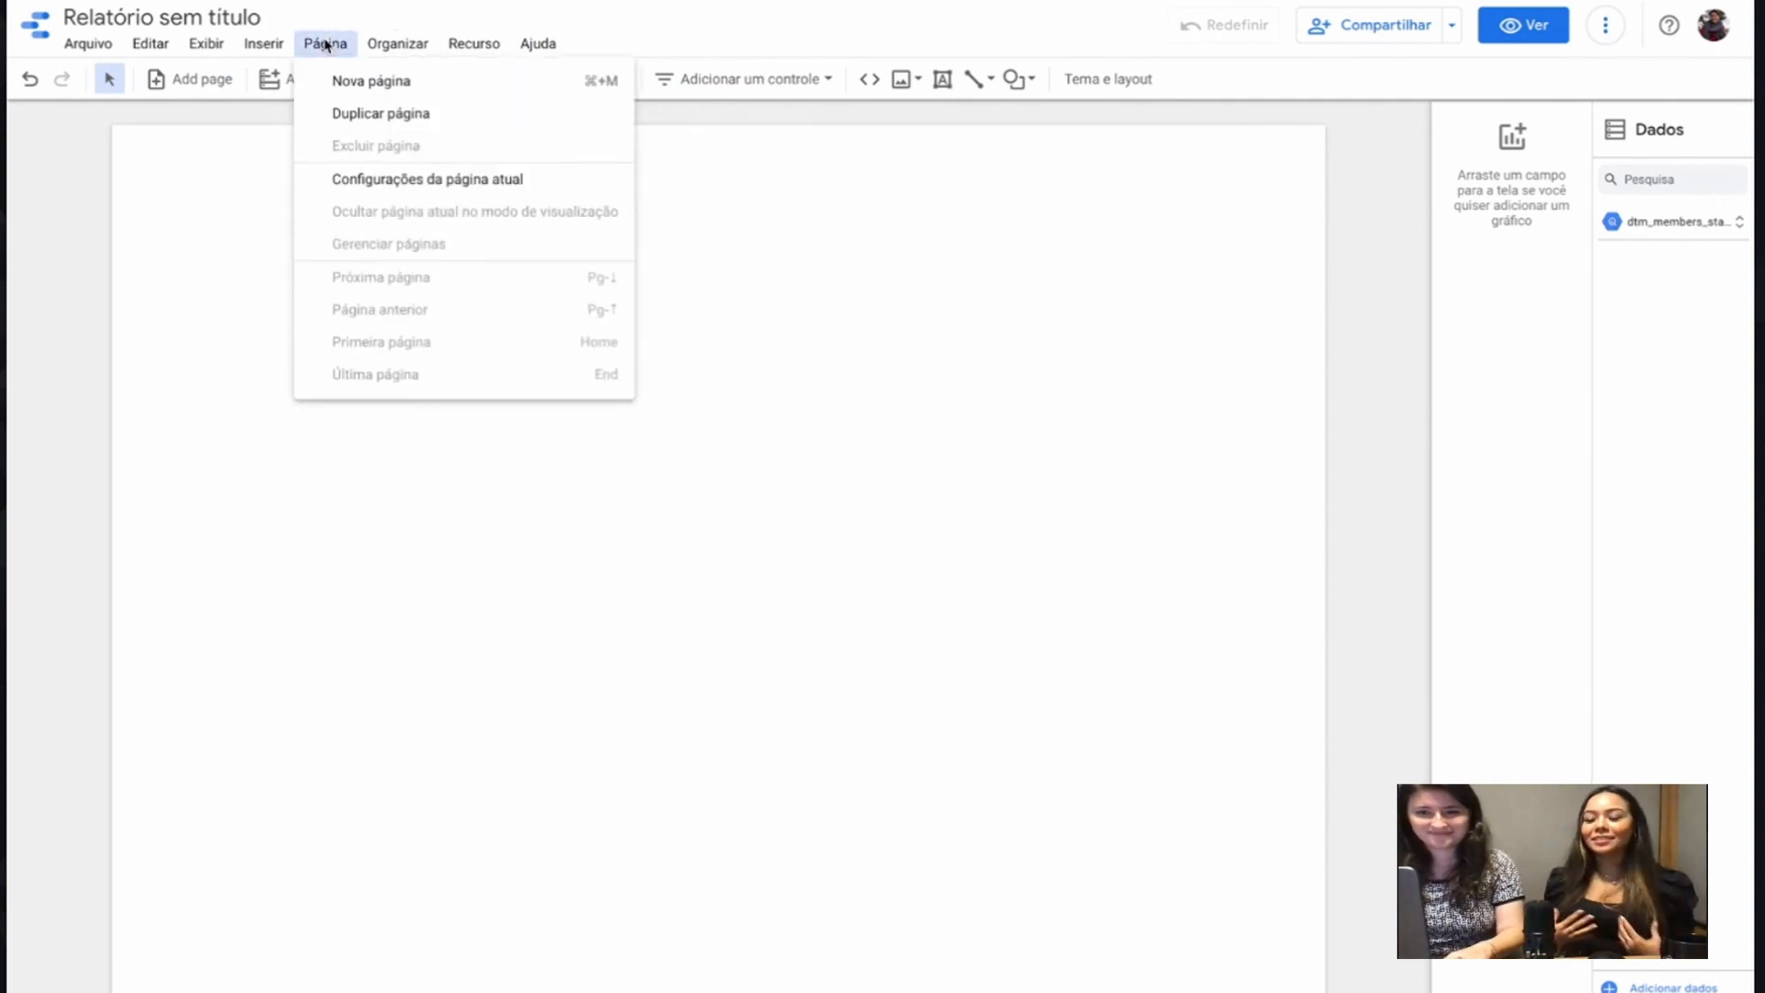
pyautogui.click(386, 182)
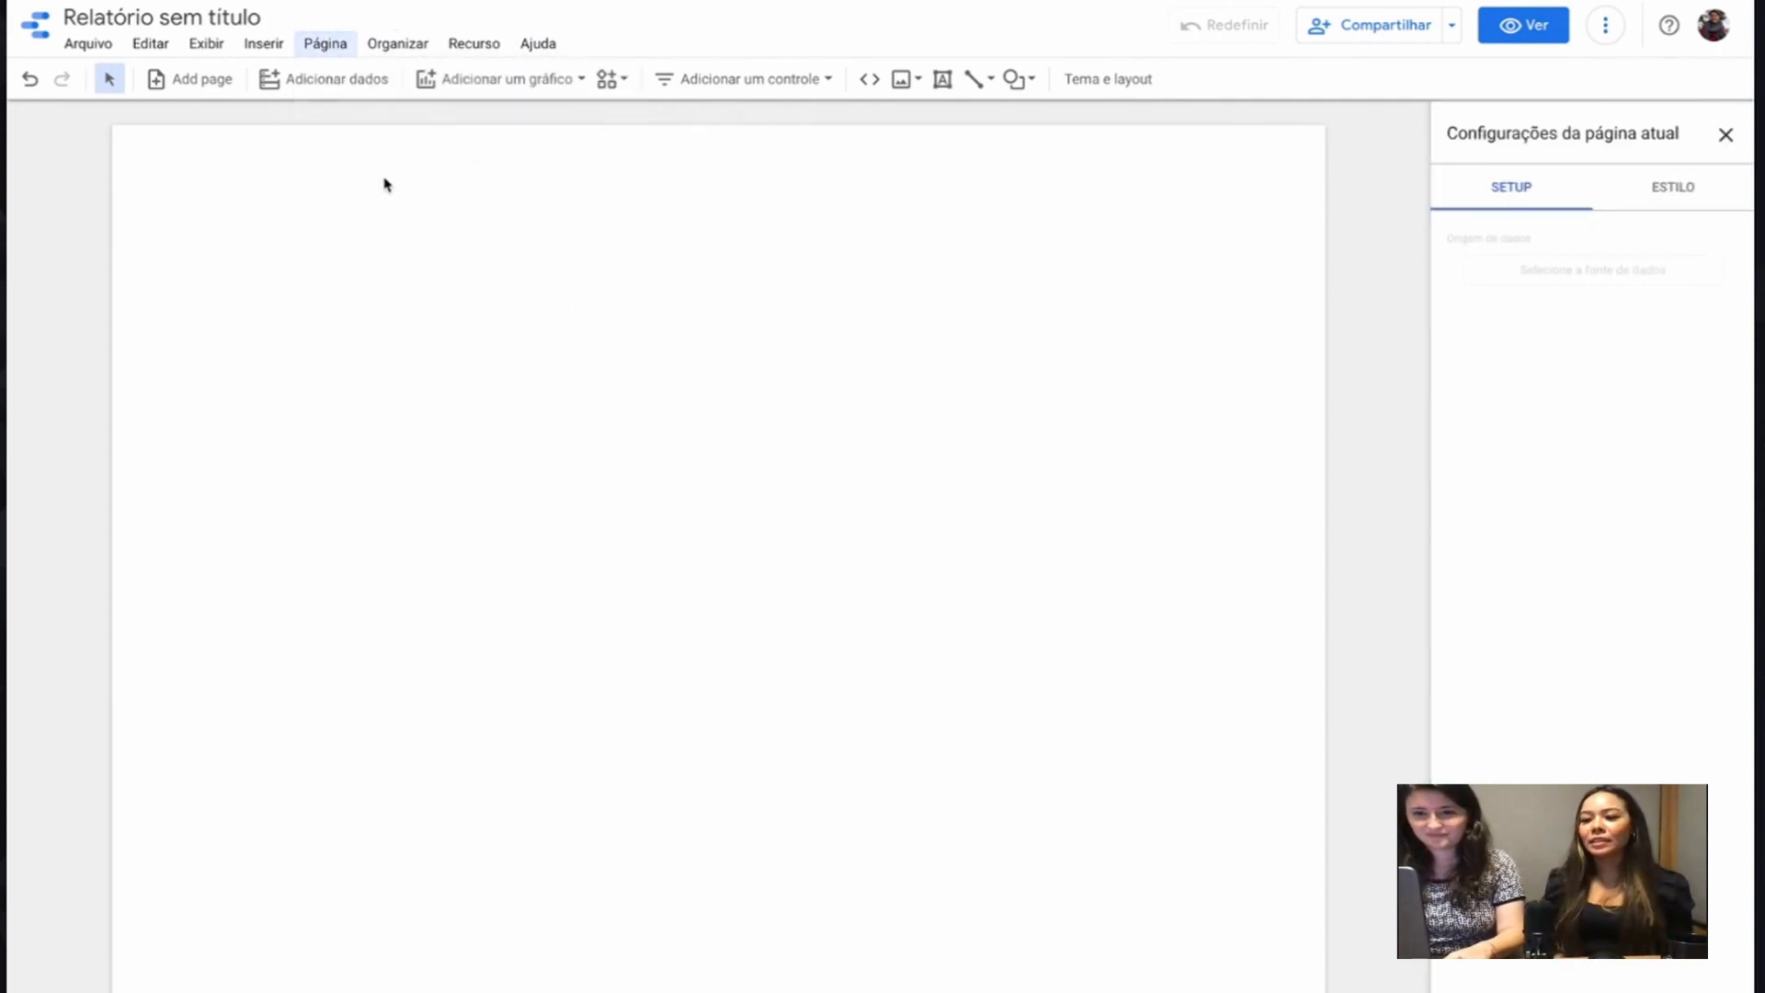
pyautogui.click(1689, 188)
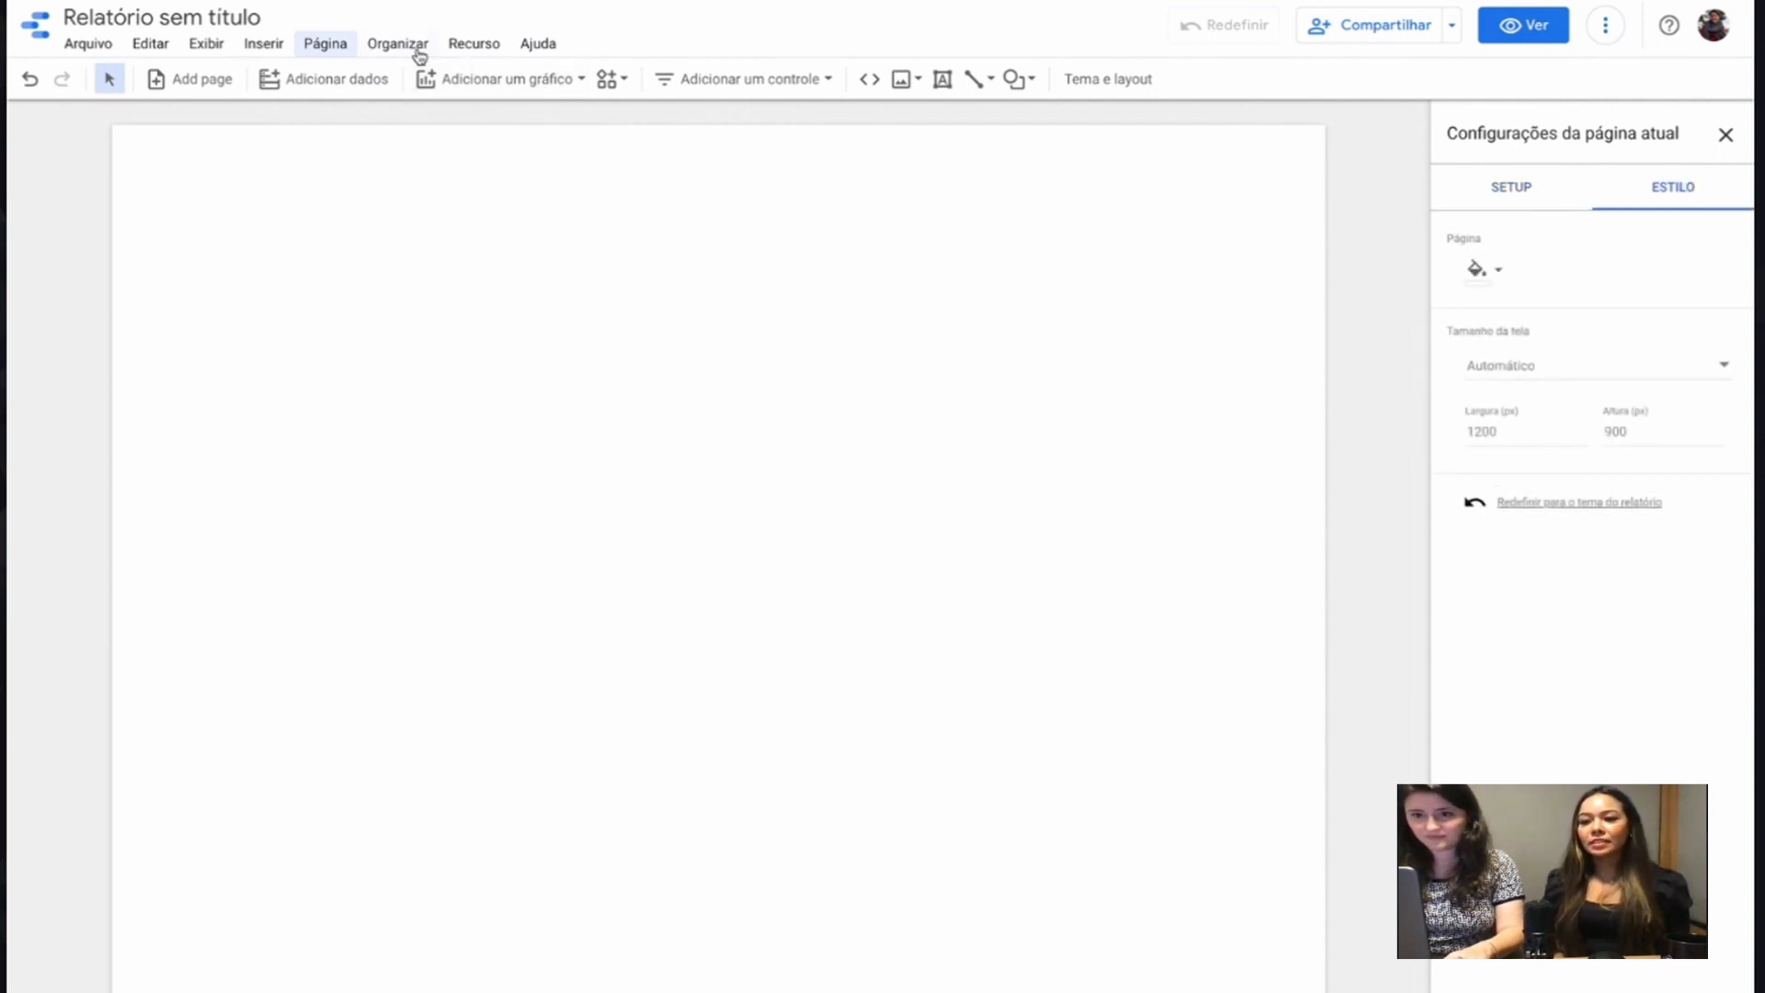
# Step: Apply the Constellation theme to the report
pyautogui.click(1106, 88)
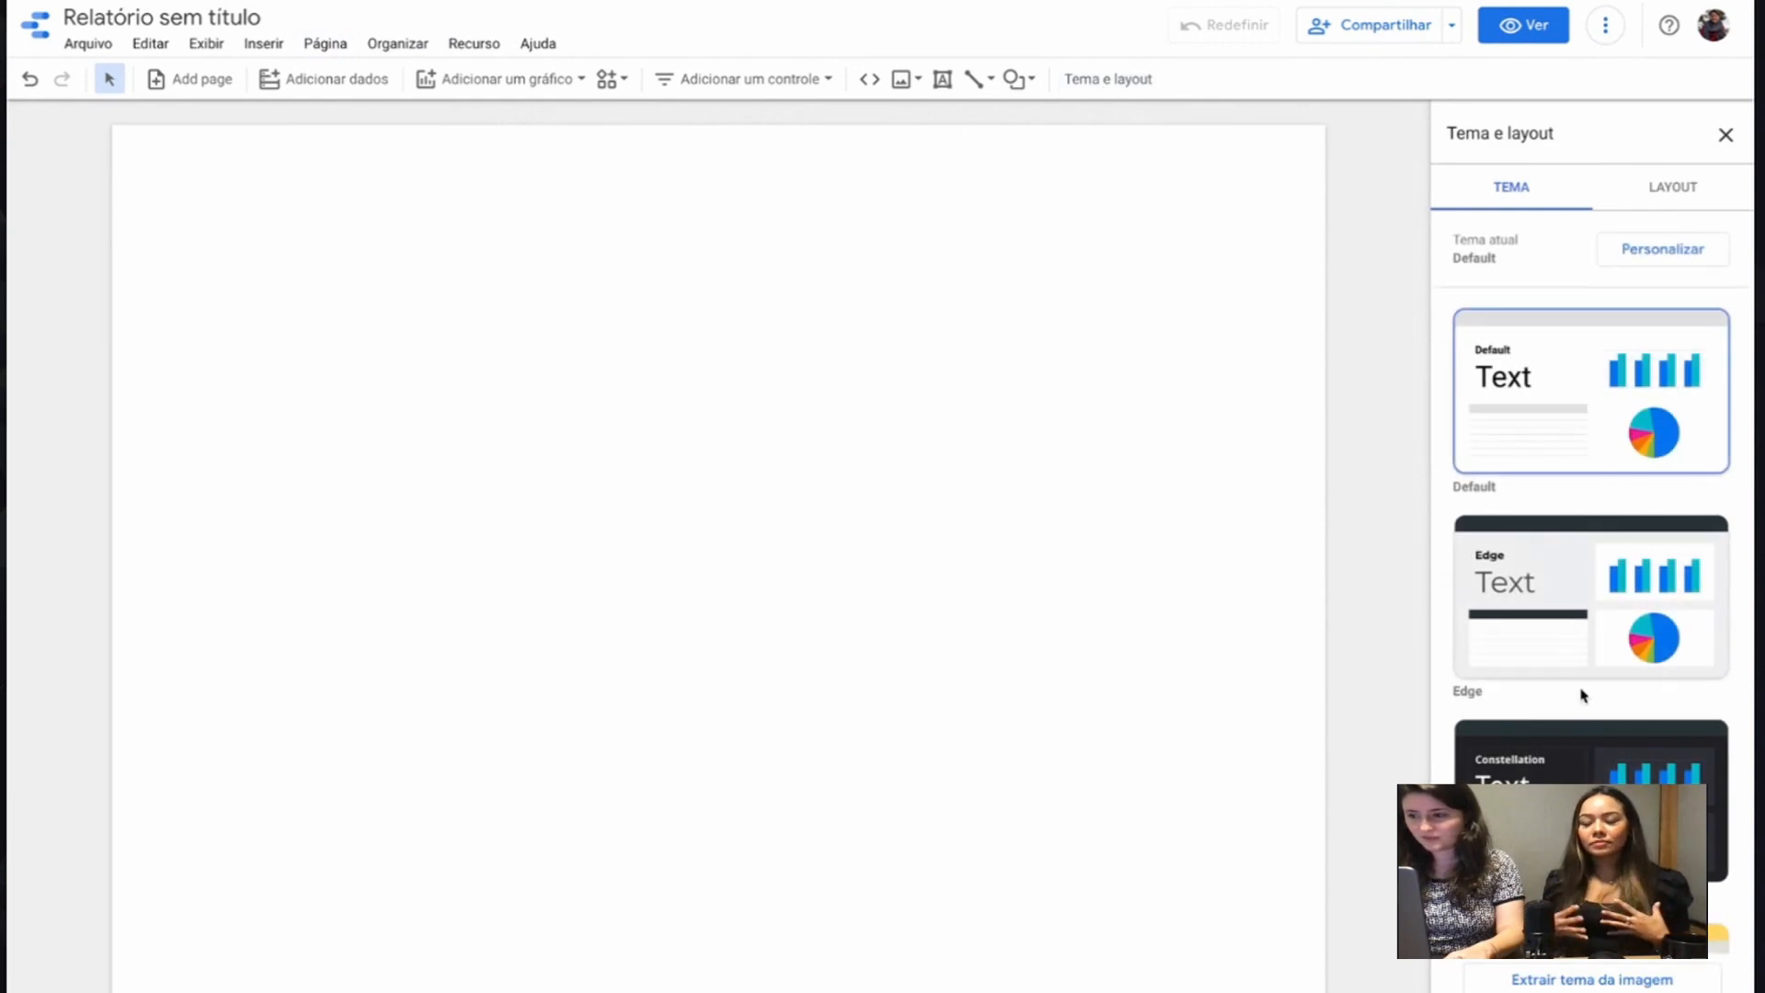
pyautogui.click(1579, 735)
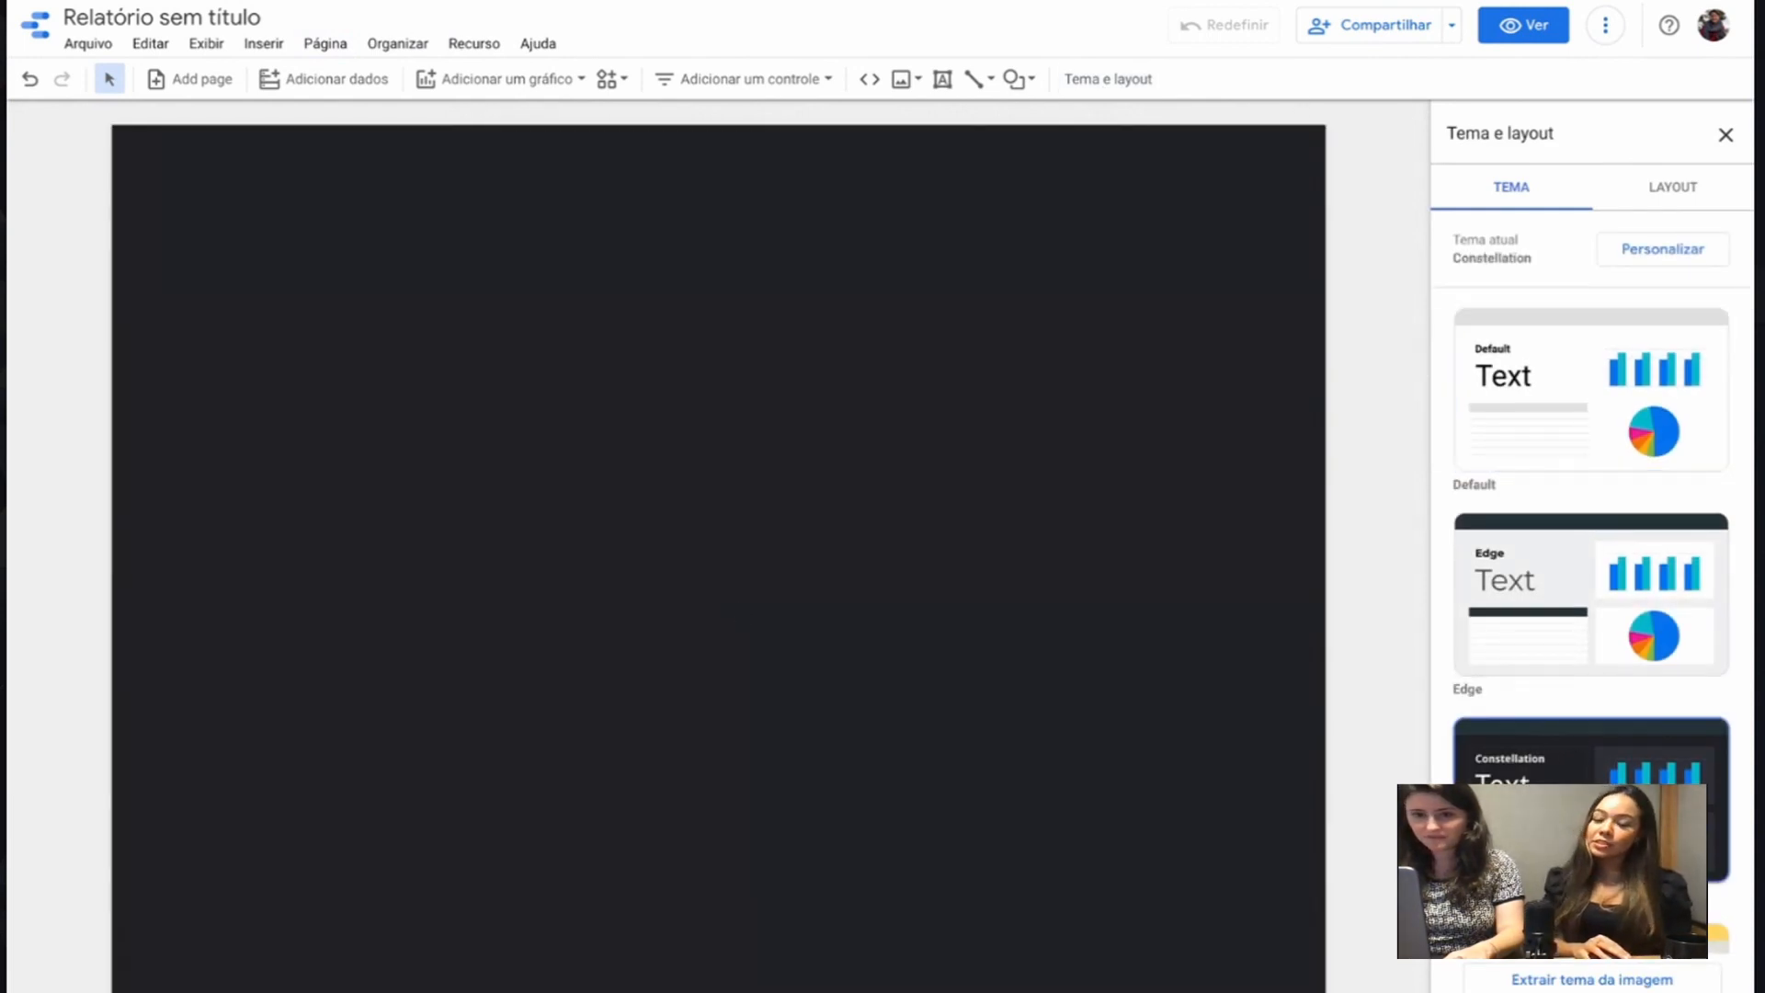
# Step: Set the current page's canvas size to 1920 px wide and 1080 px high
pyautogui.click(325, 46)
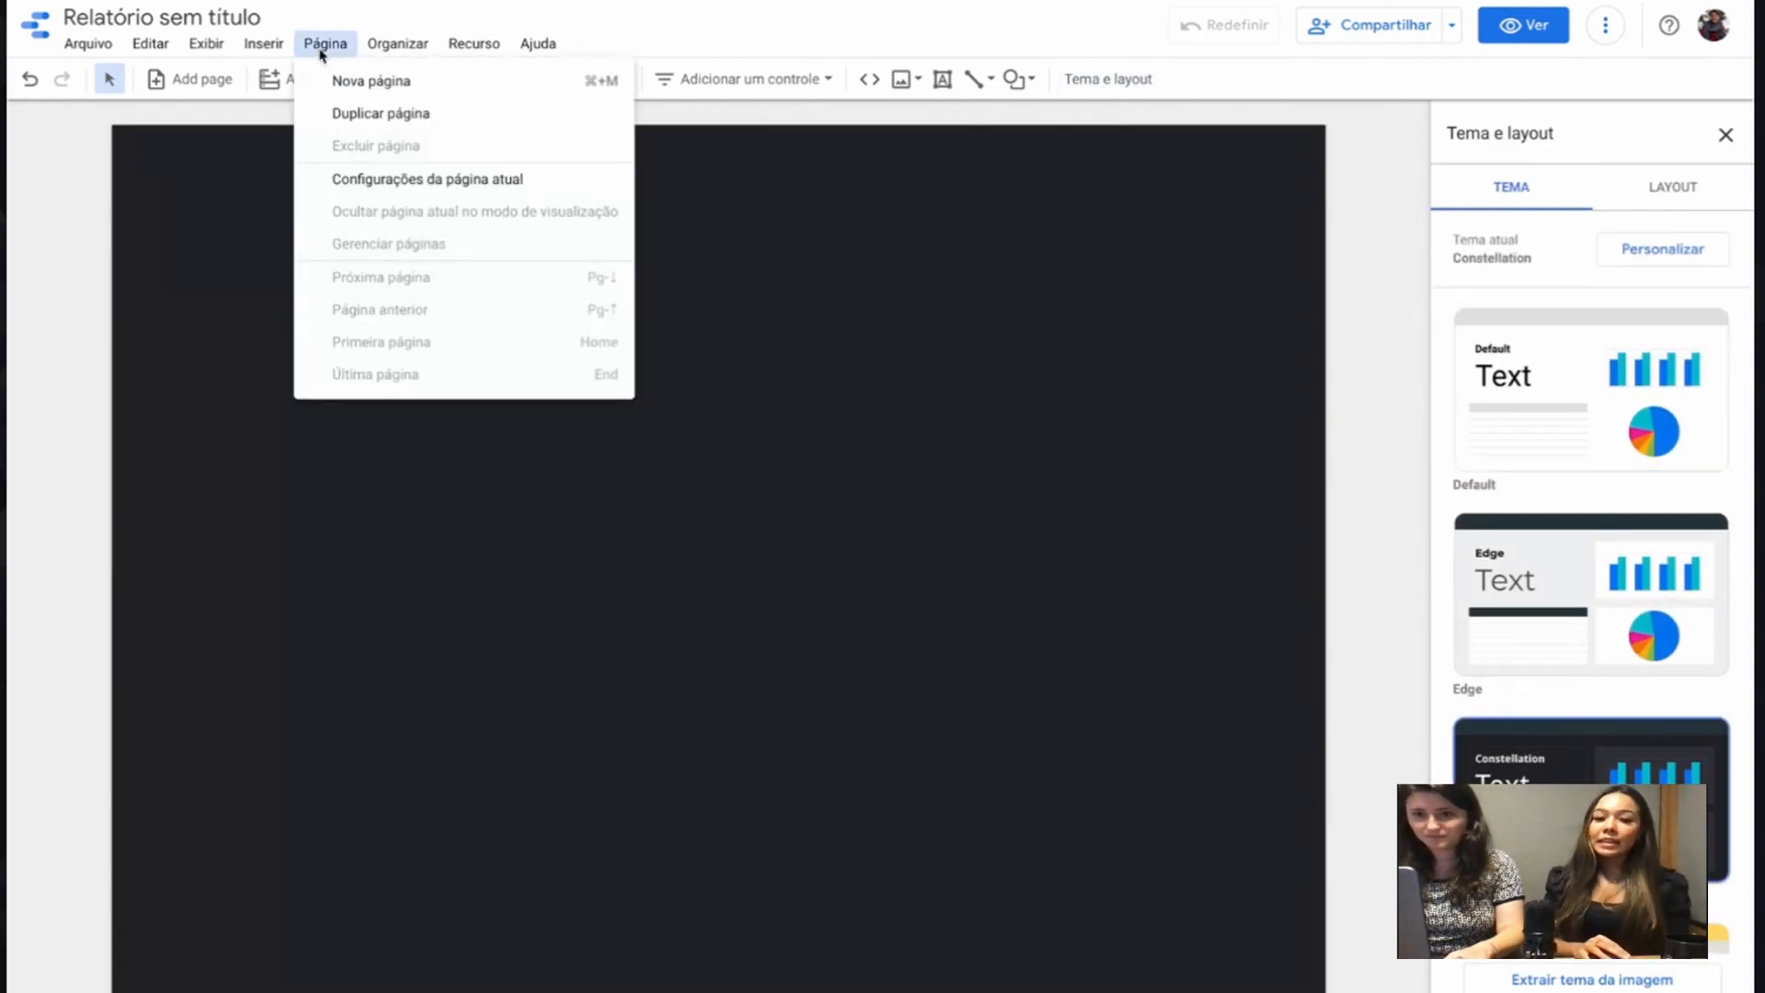
pyautogui.click(396, 180)
pyautogui.click(1672, 188)
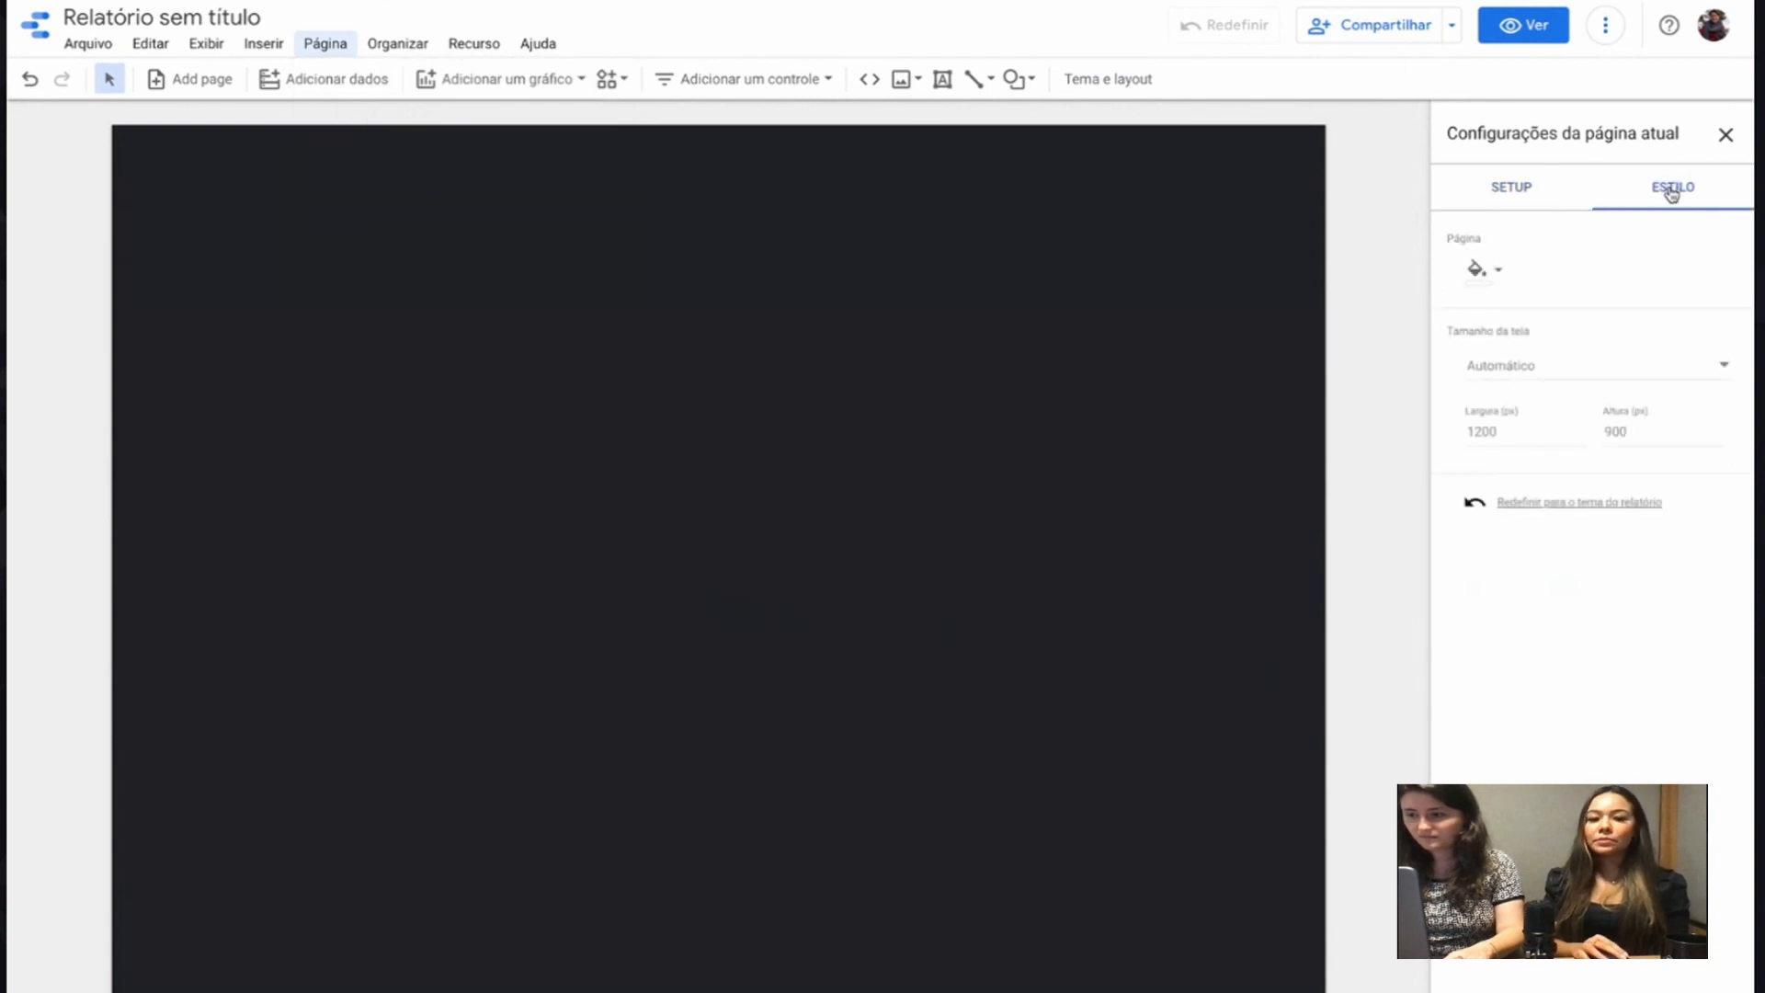
pyautogui.click(1511, 429)
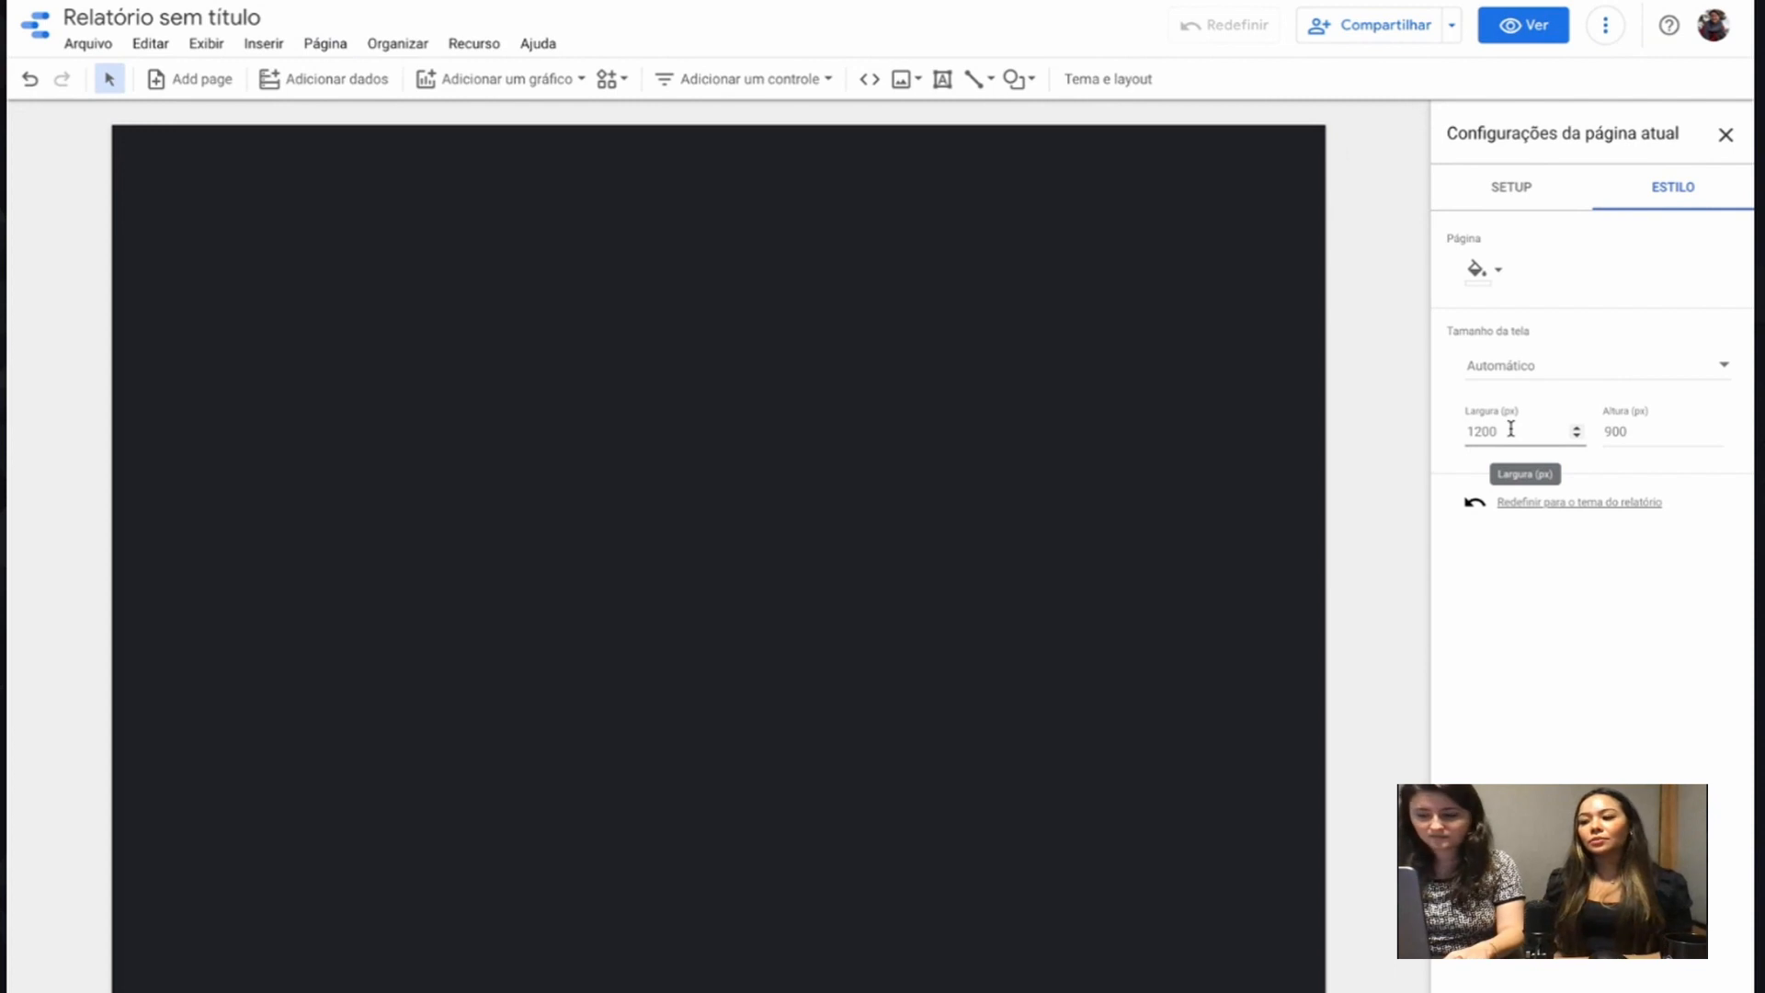
pyautogui.doubleClick(1511, 429)
pyautogui.write('1920')
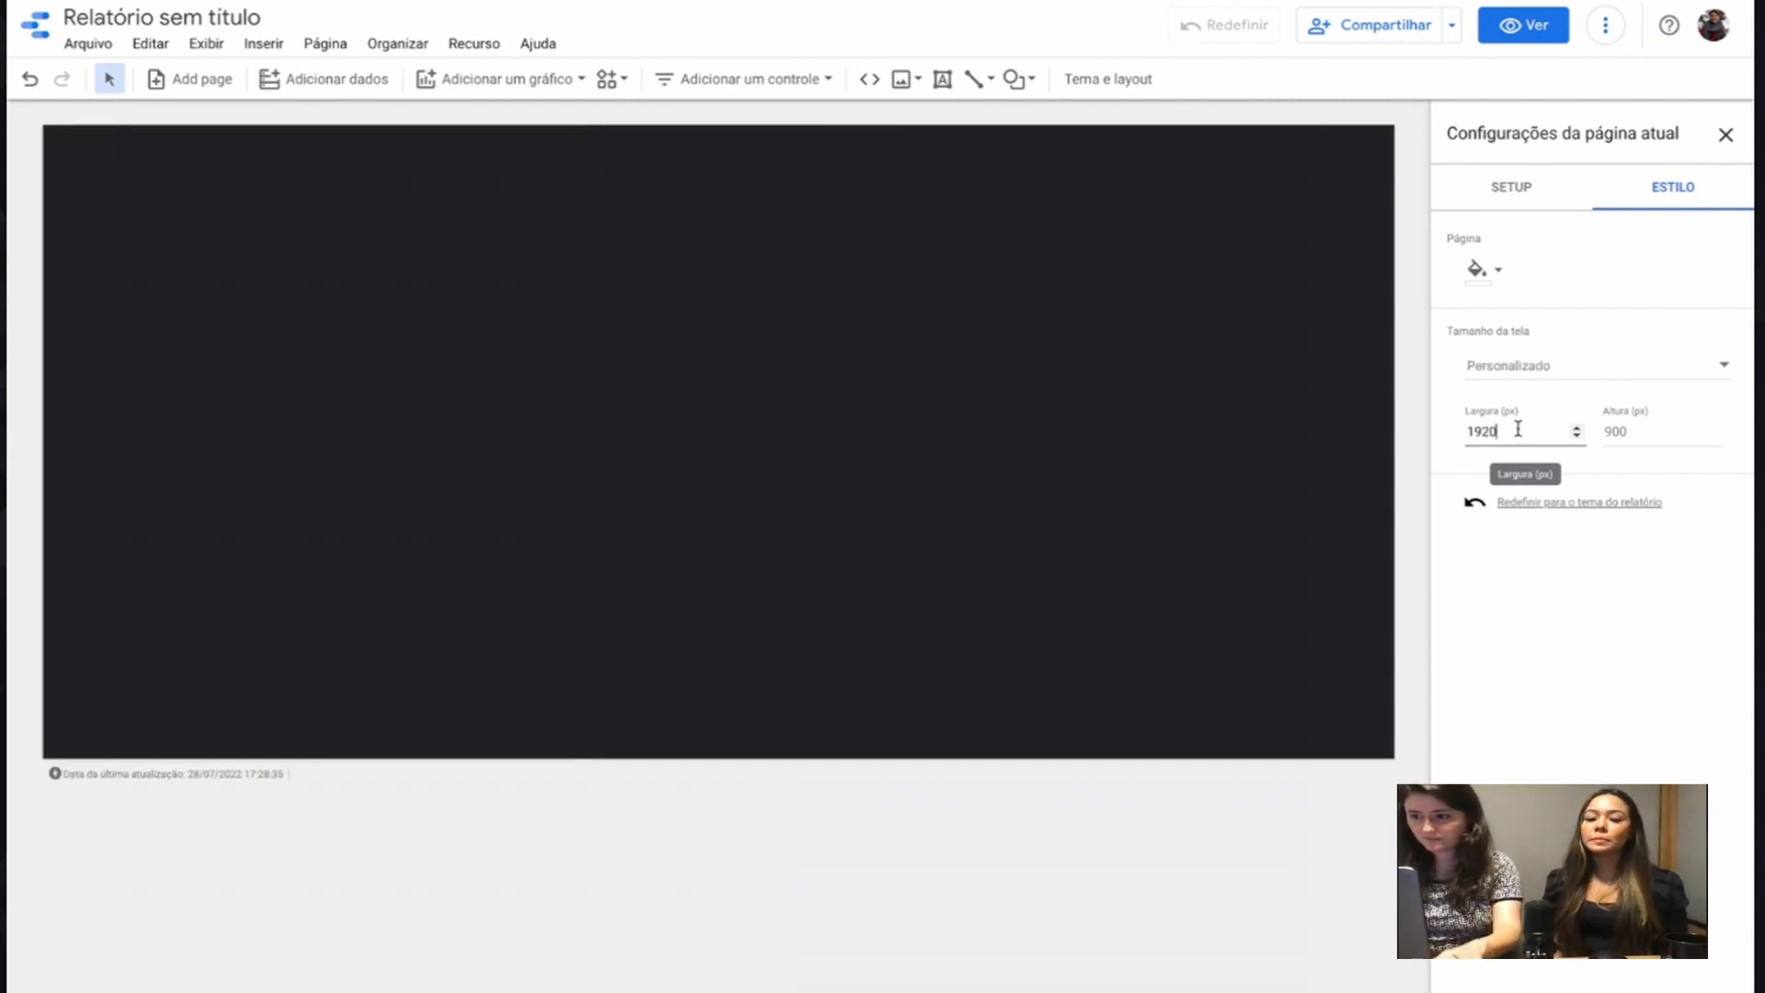
pyautogui.click(1644, 431)
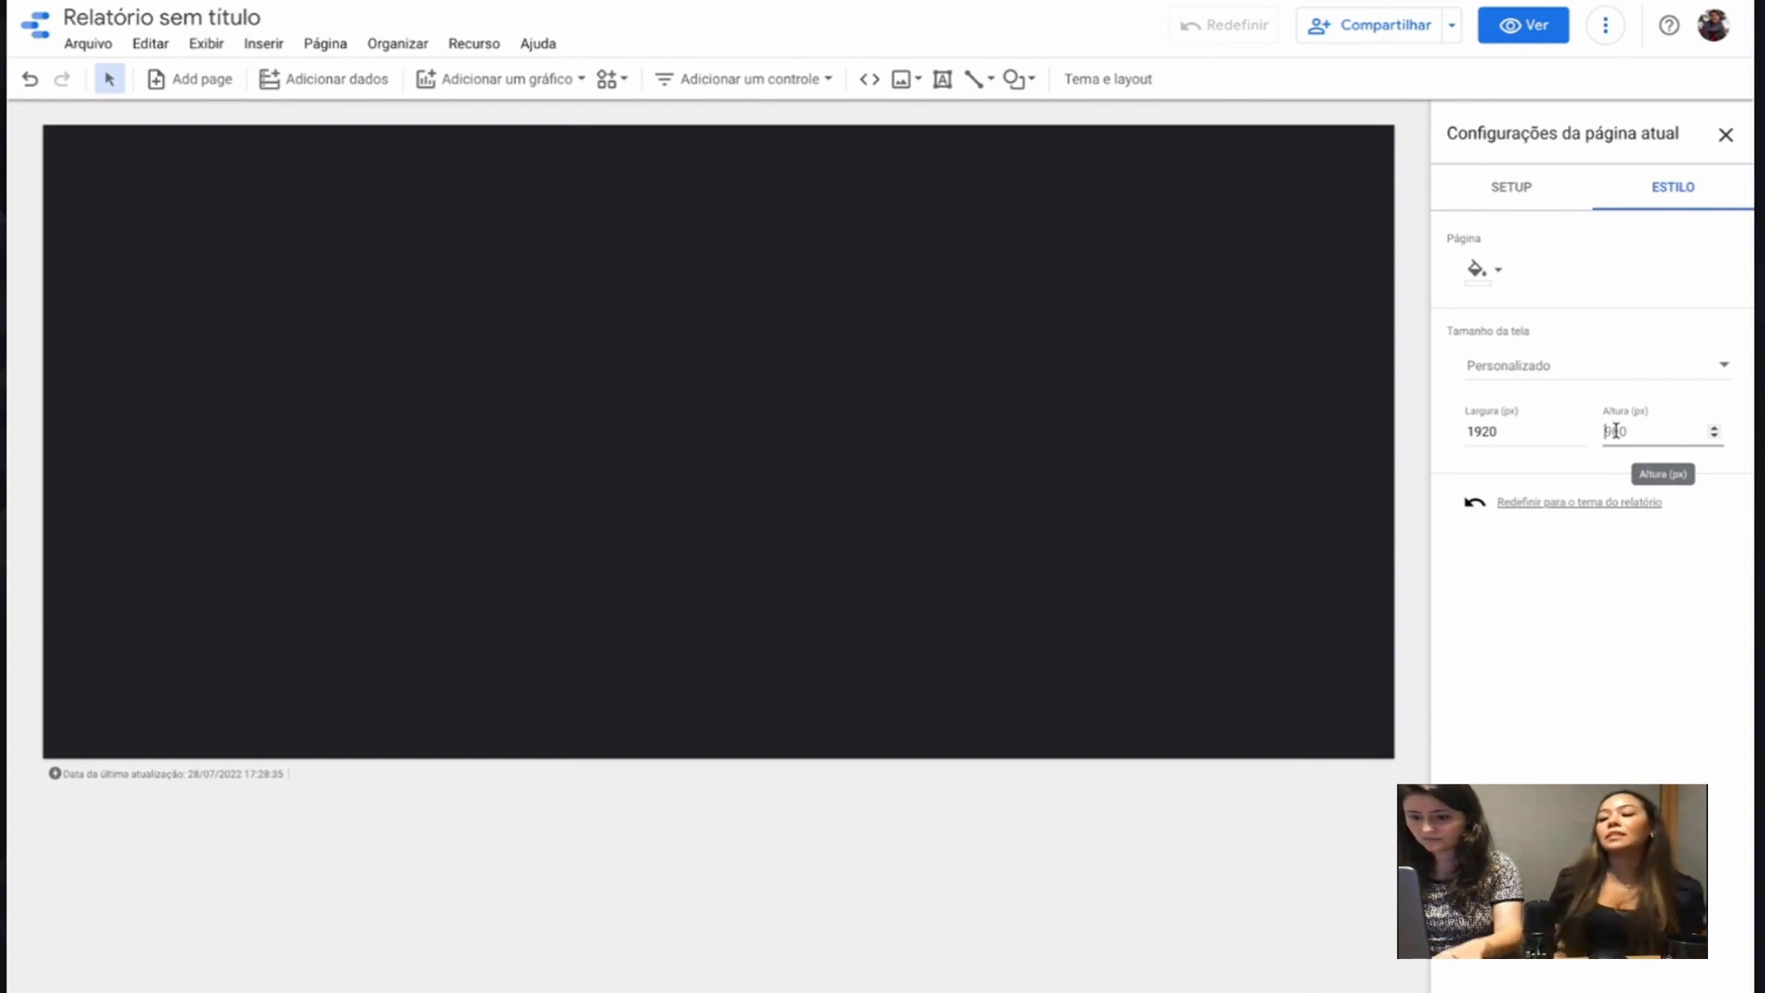
pyautogui.write('1080')
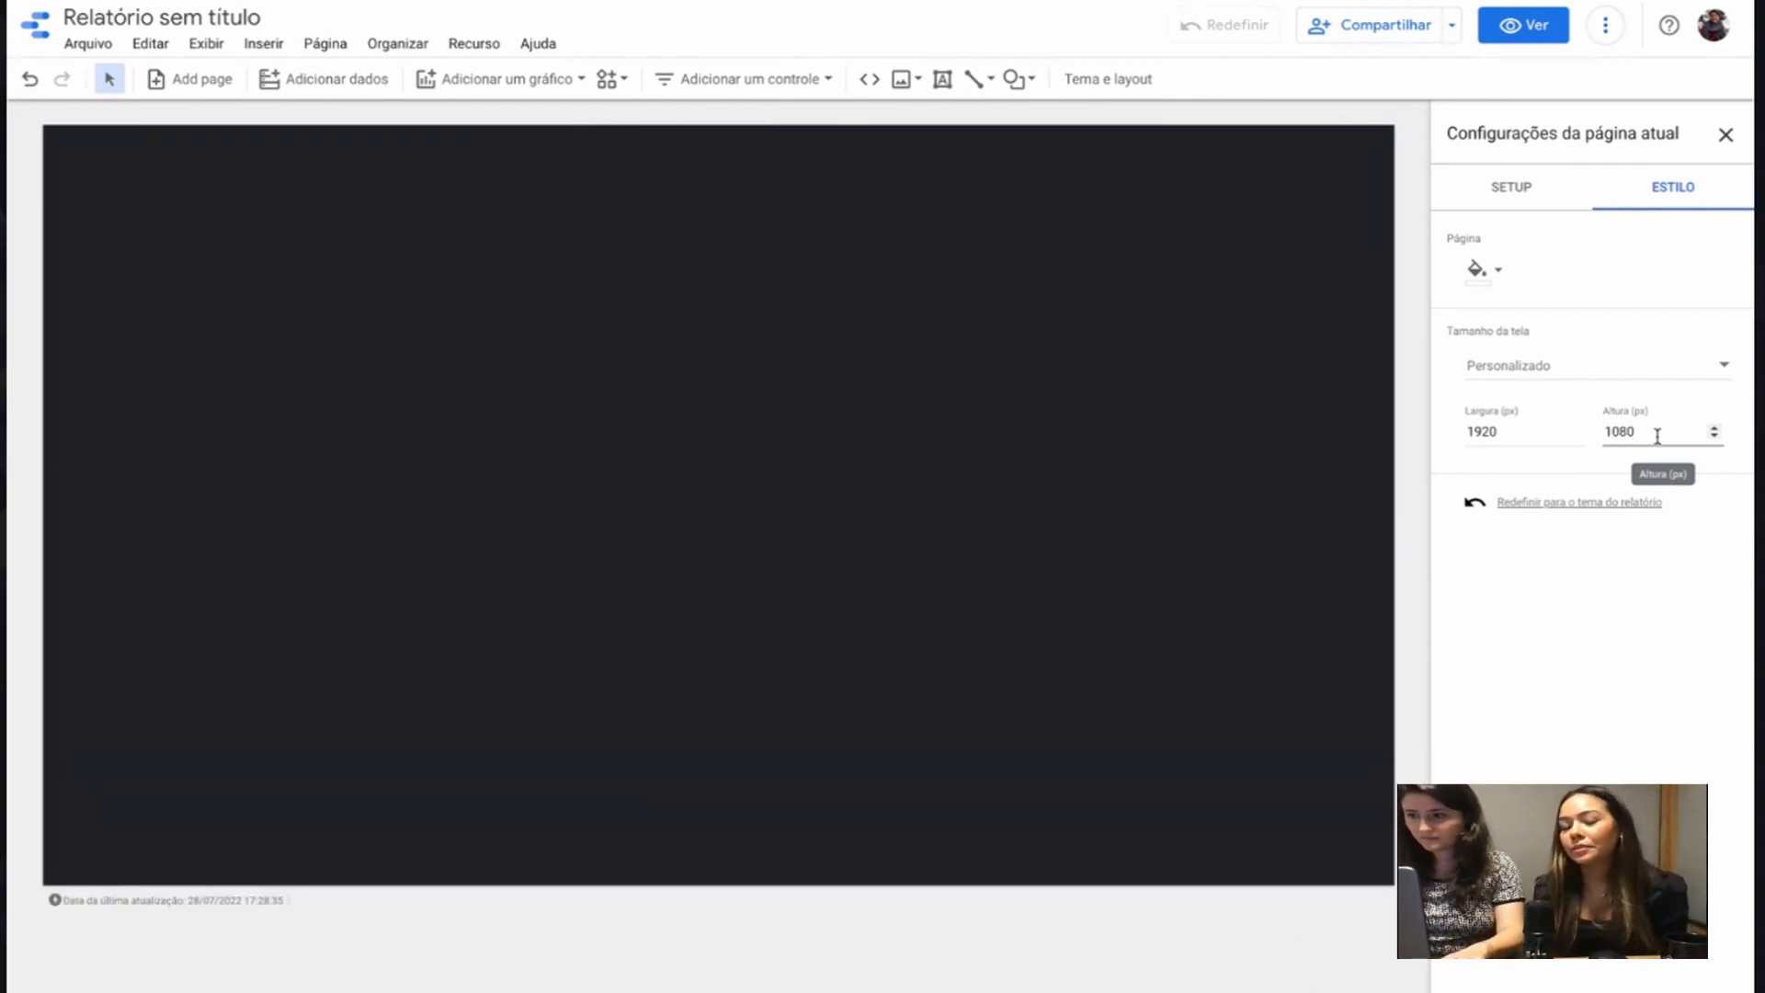
# Step: Change the page background to the third custom colour, a dark grey
pyautogui.click(1500, 270)
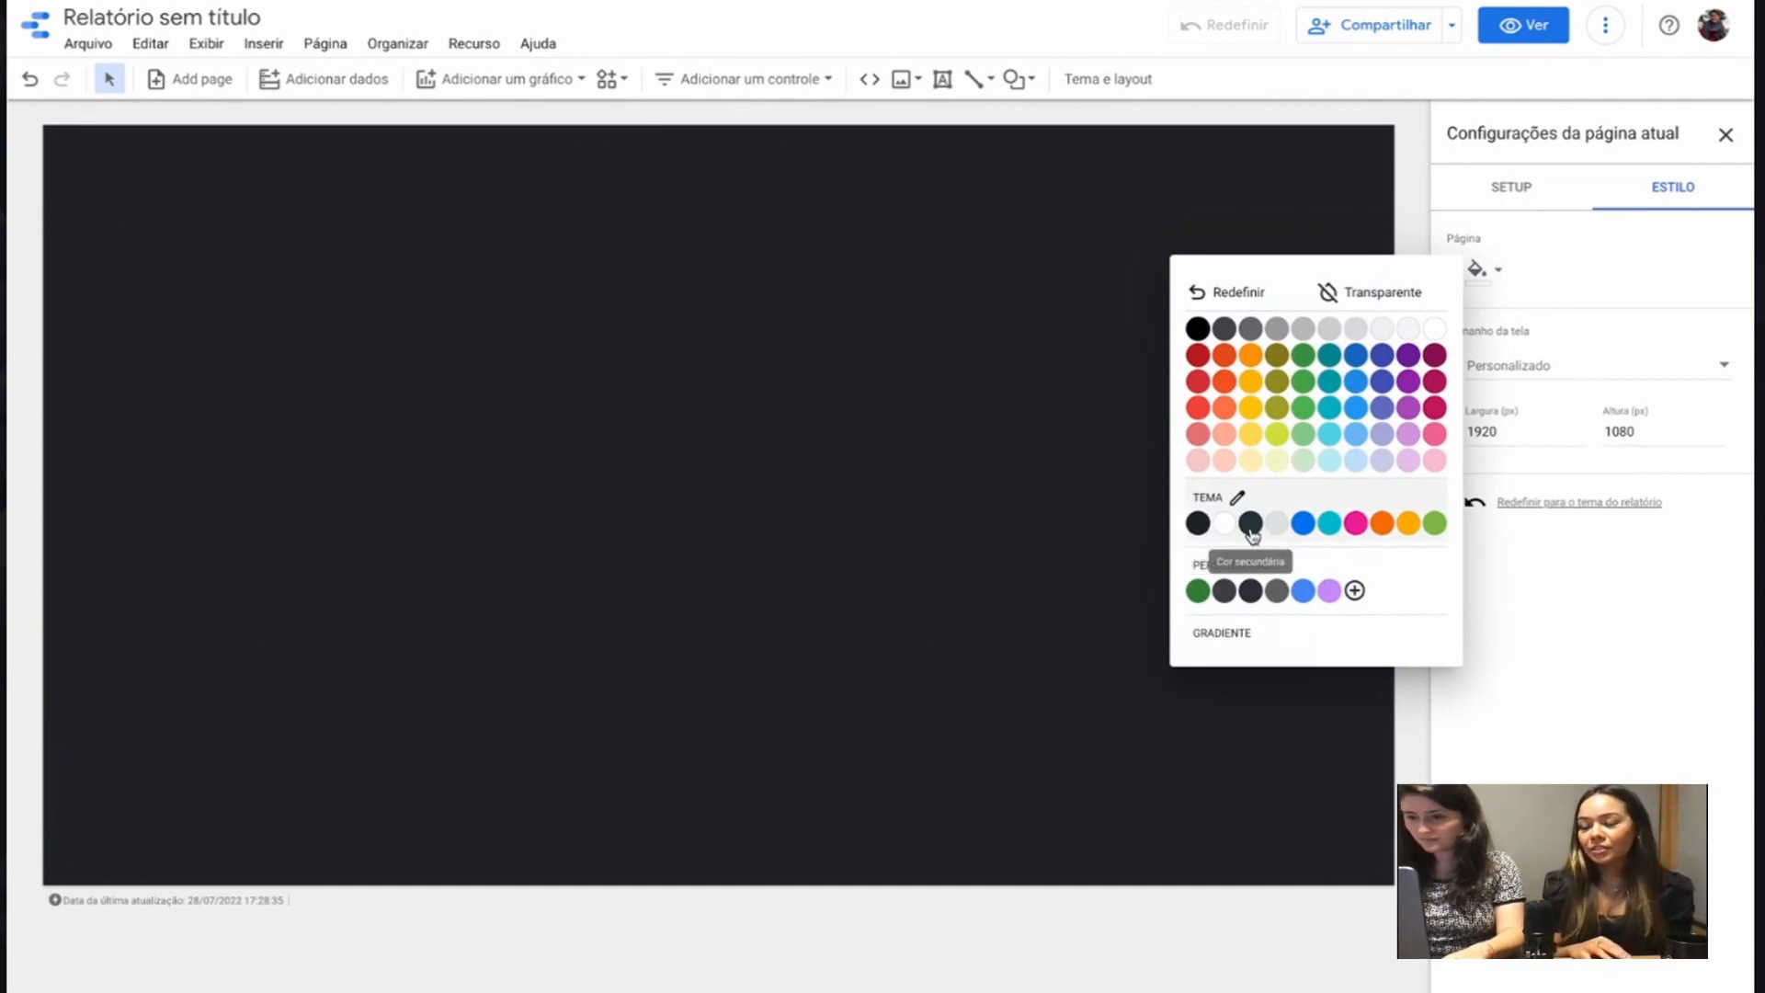
pyautogui.click(1252, 592)
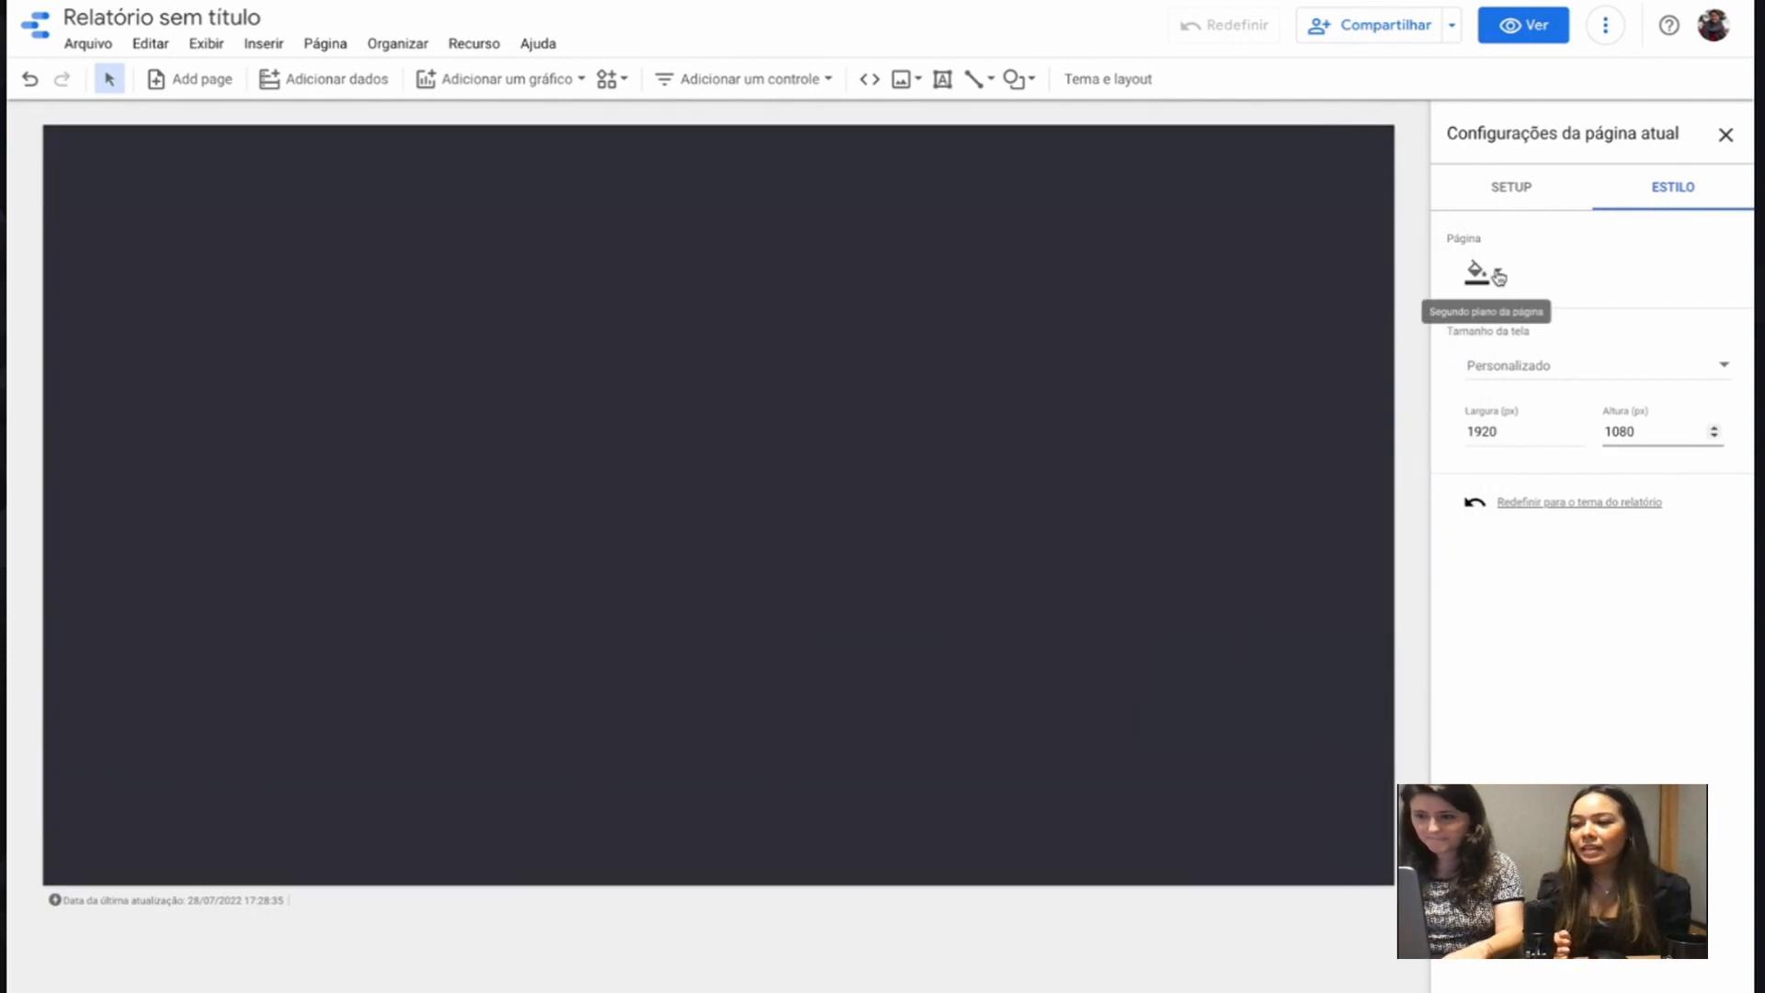
pyautogui.click(1559, 647)
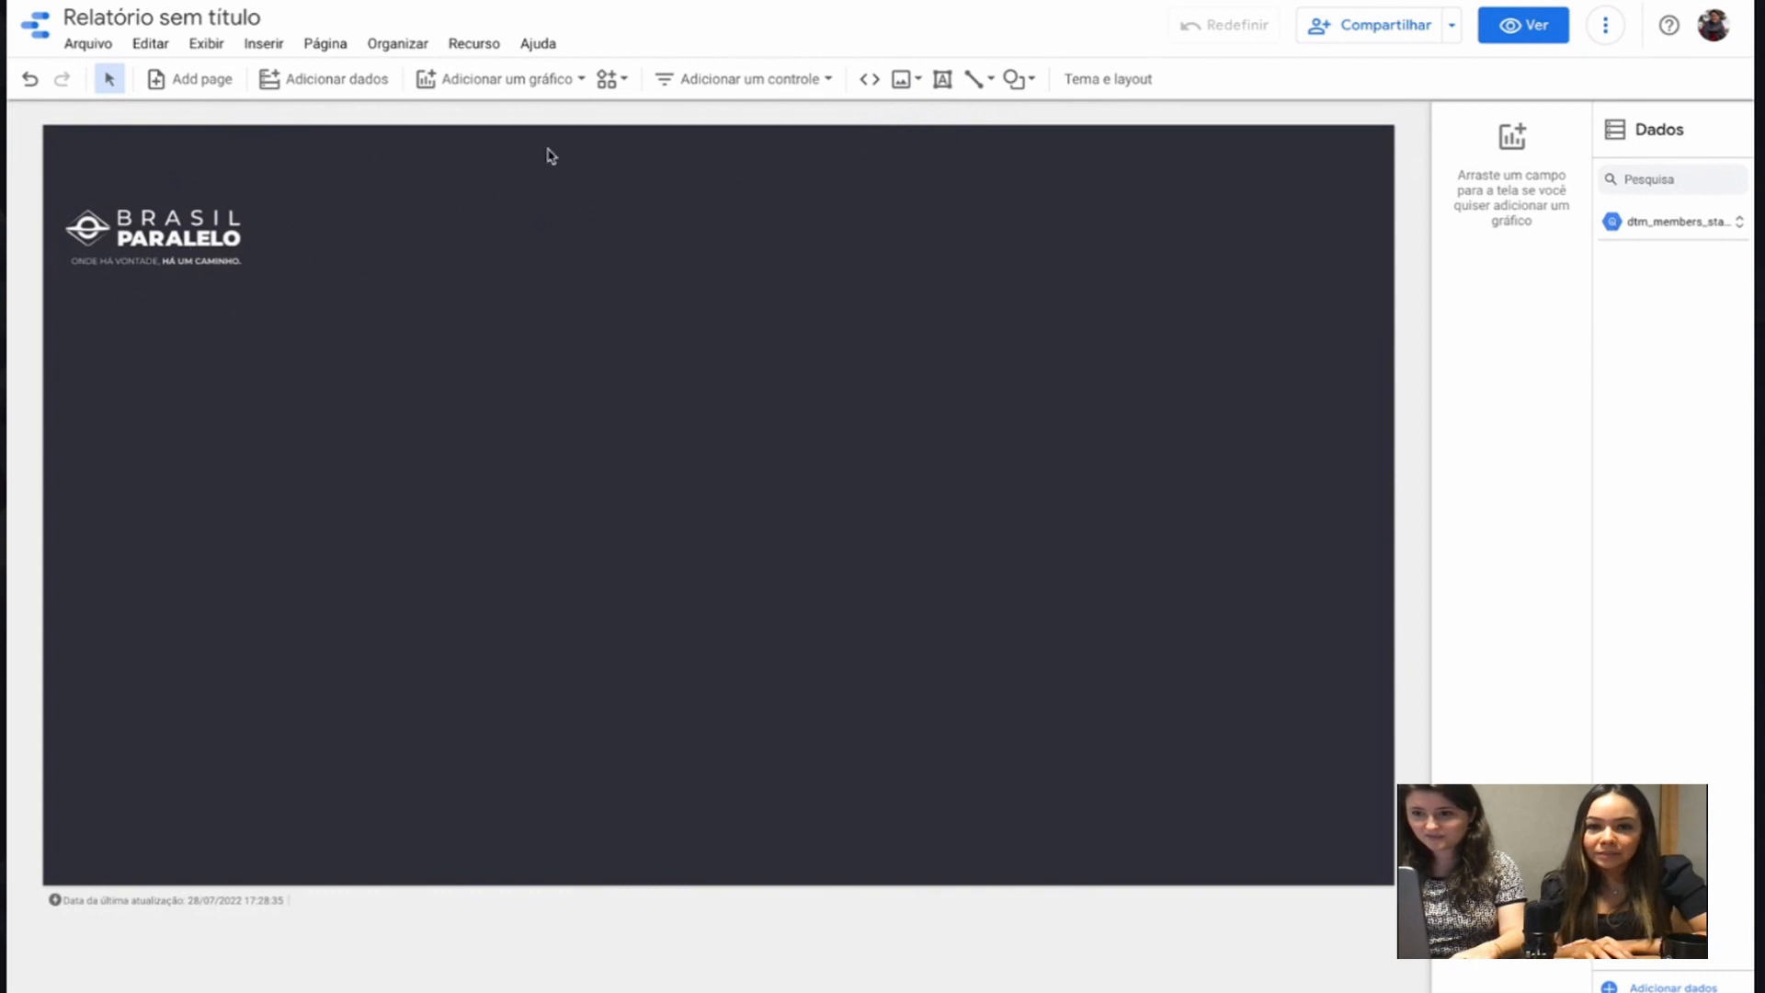
# Step: Upload the image logo-liberty.png from the Documents folder and place it in the page's upper-right corner
pyautogui.click(944, 81)
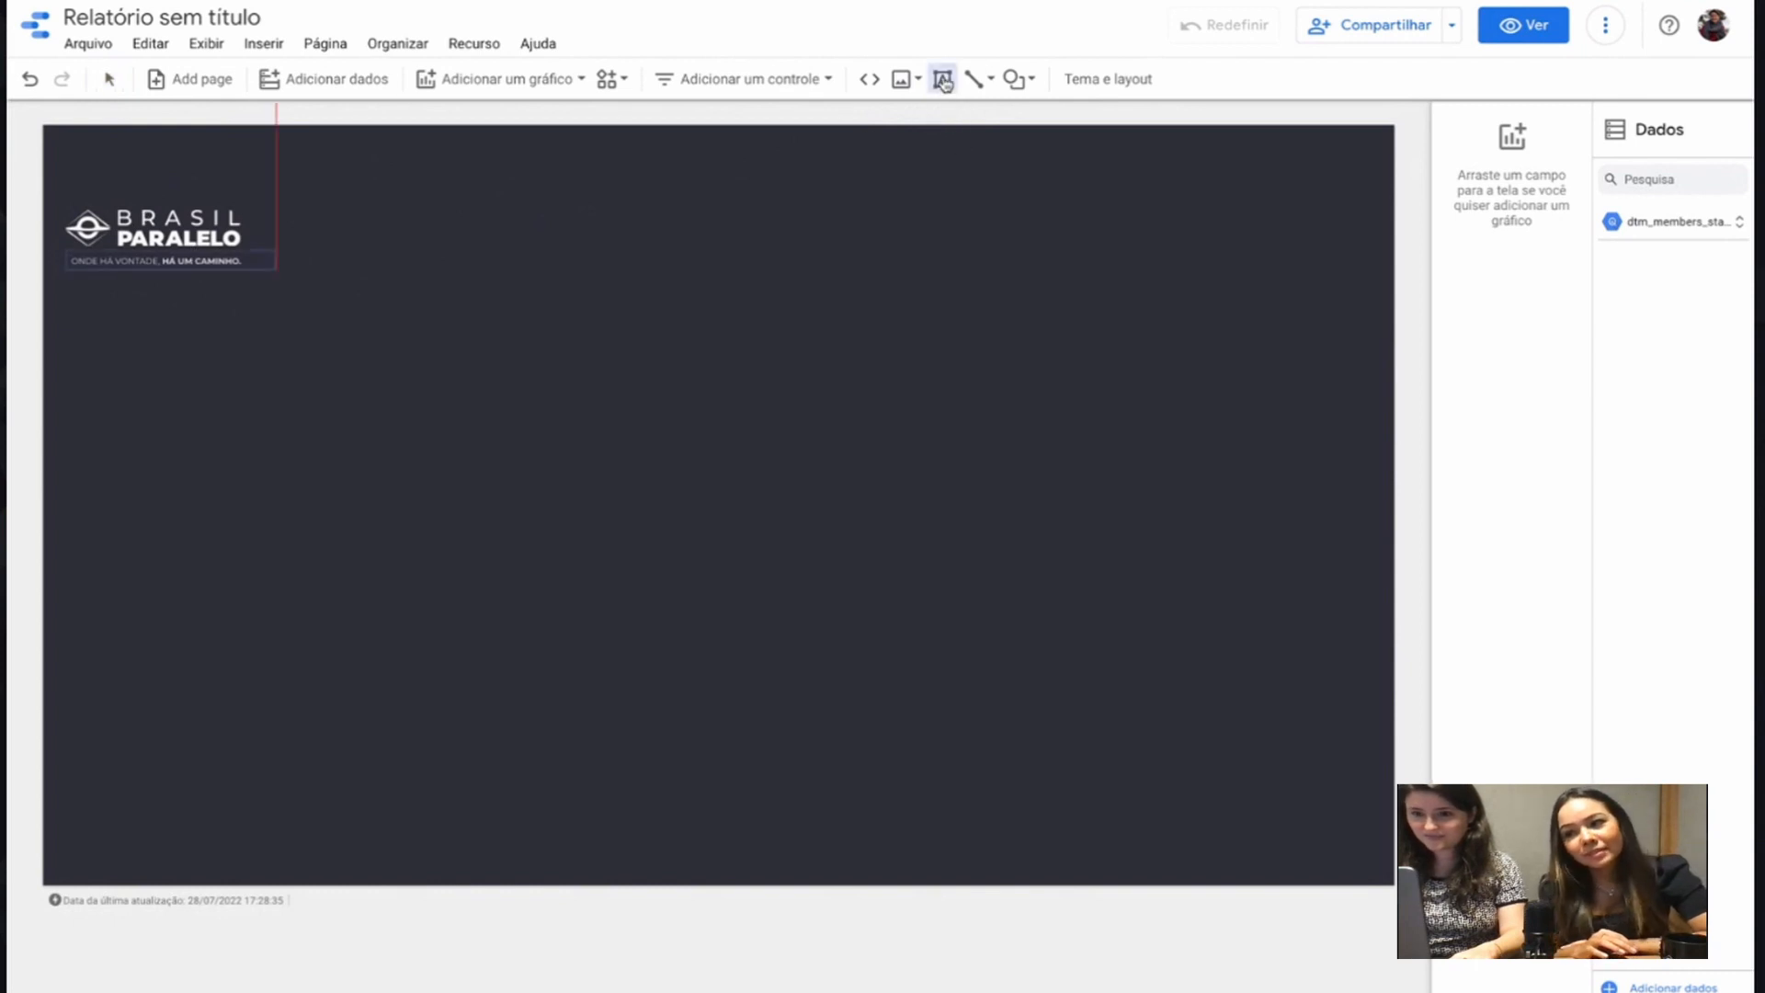
pyautogui.press('Escape')
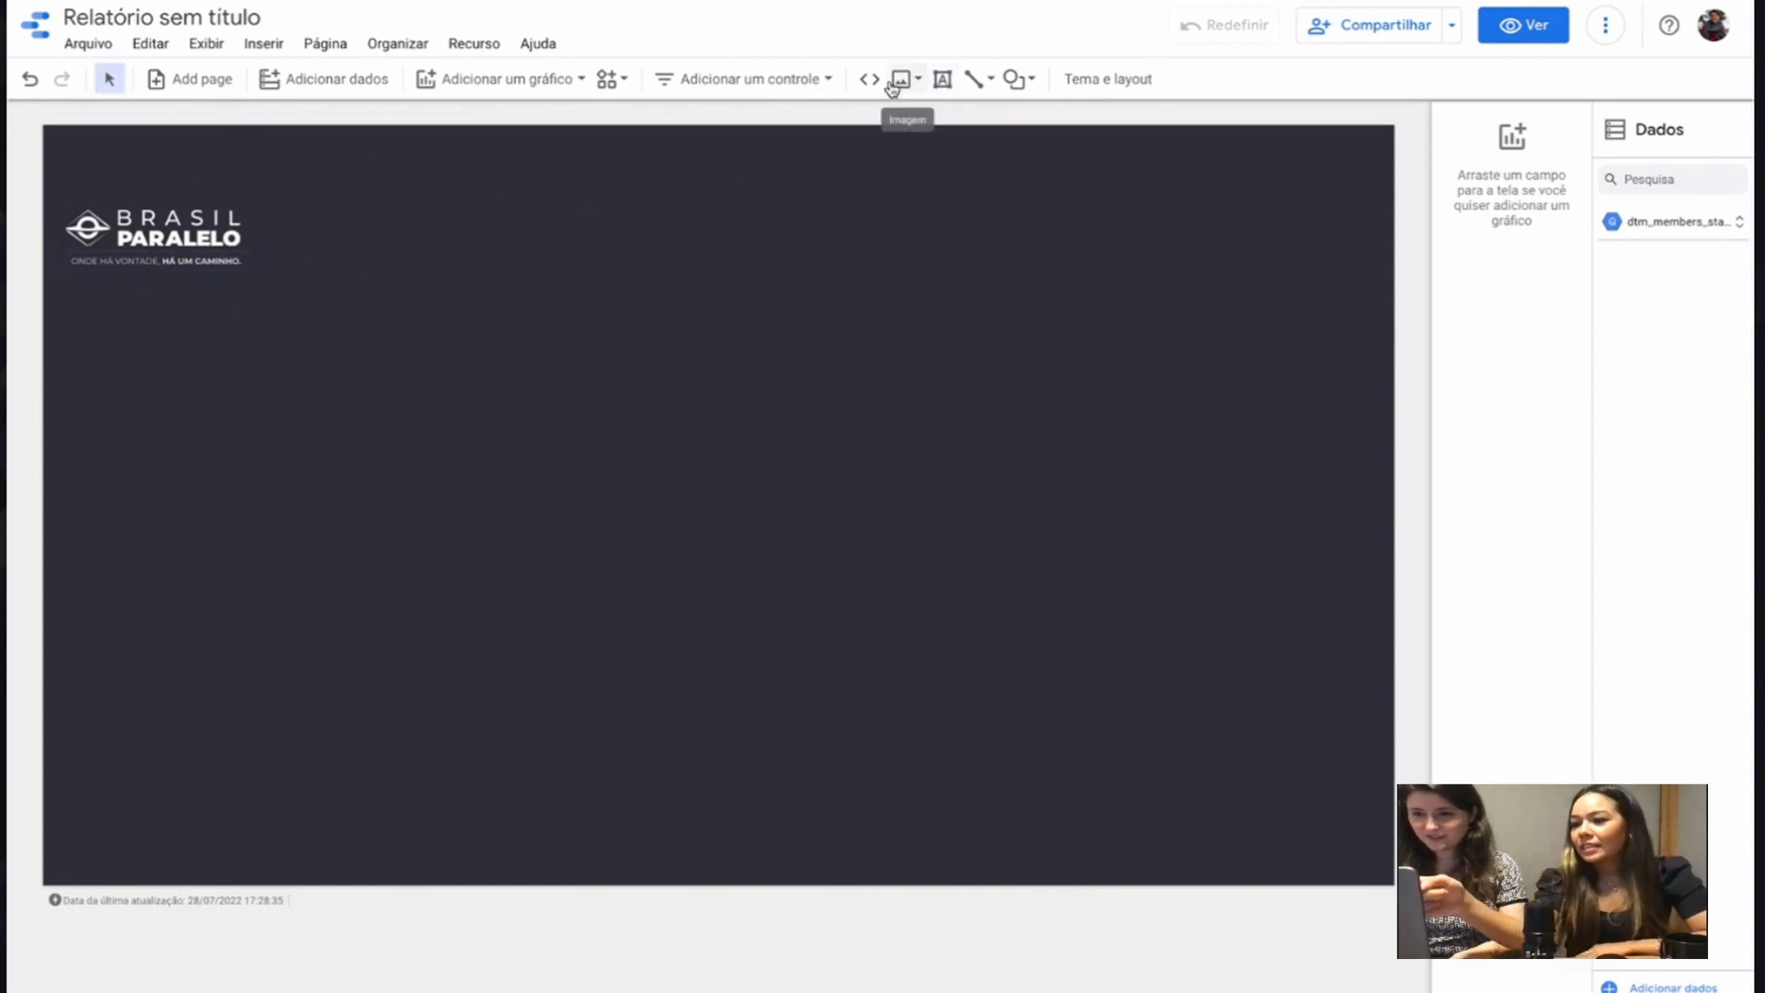
pyautogui.click(900, 81)
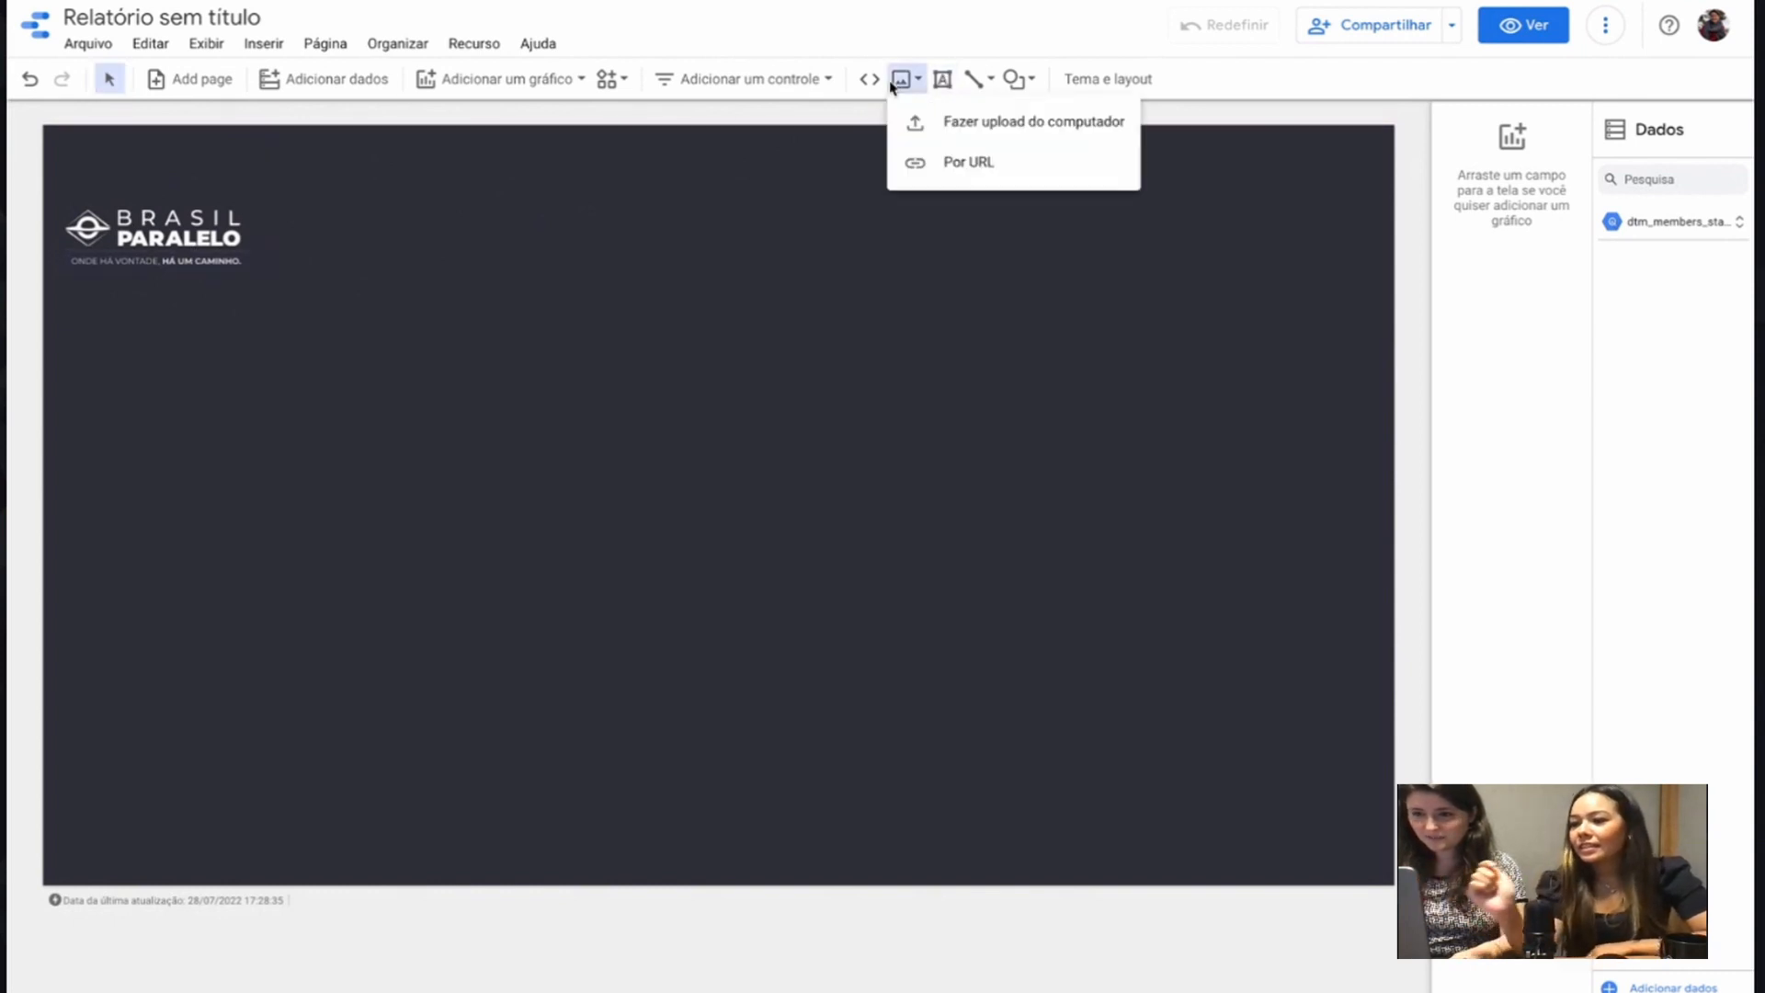
pyautogui.click(1009, 136)
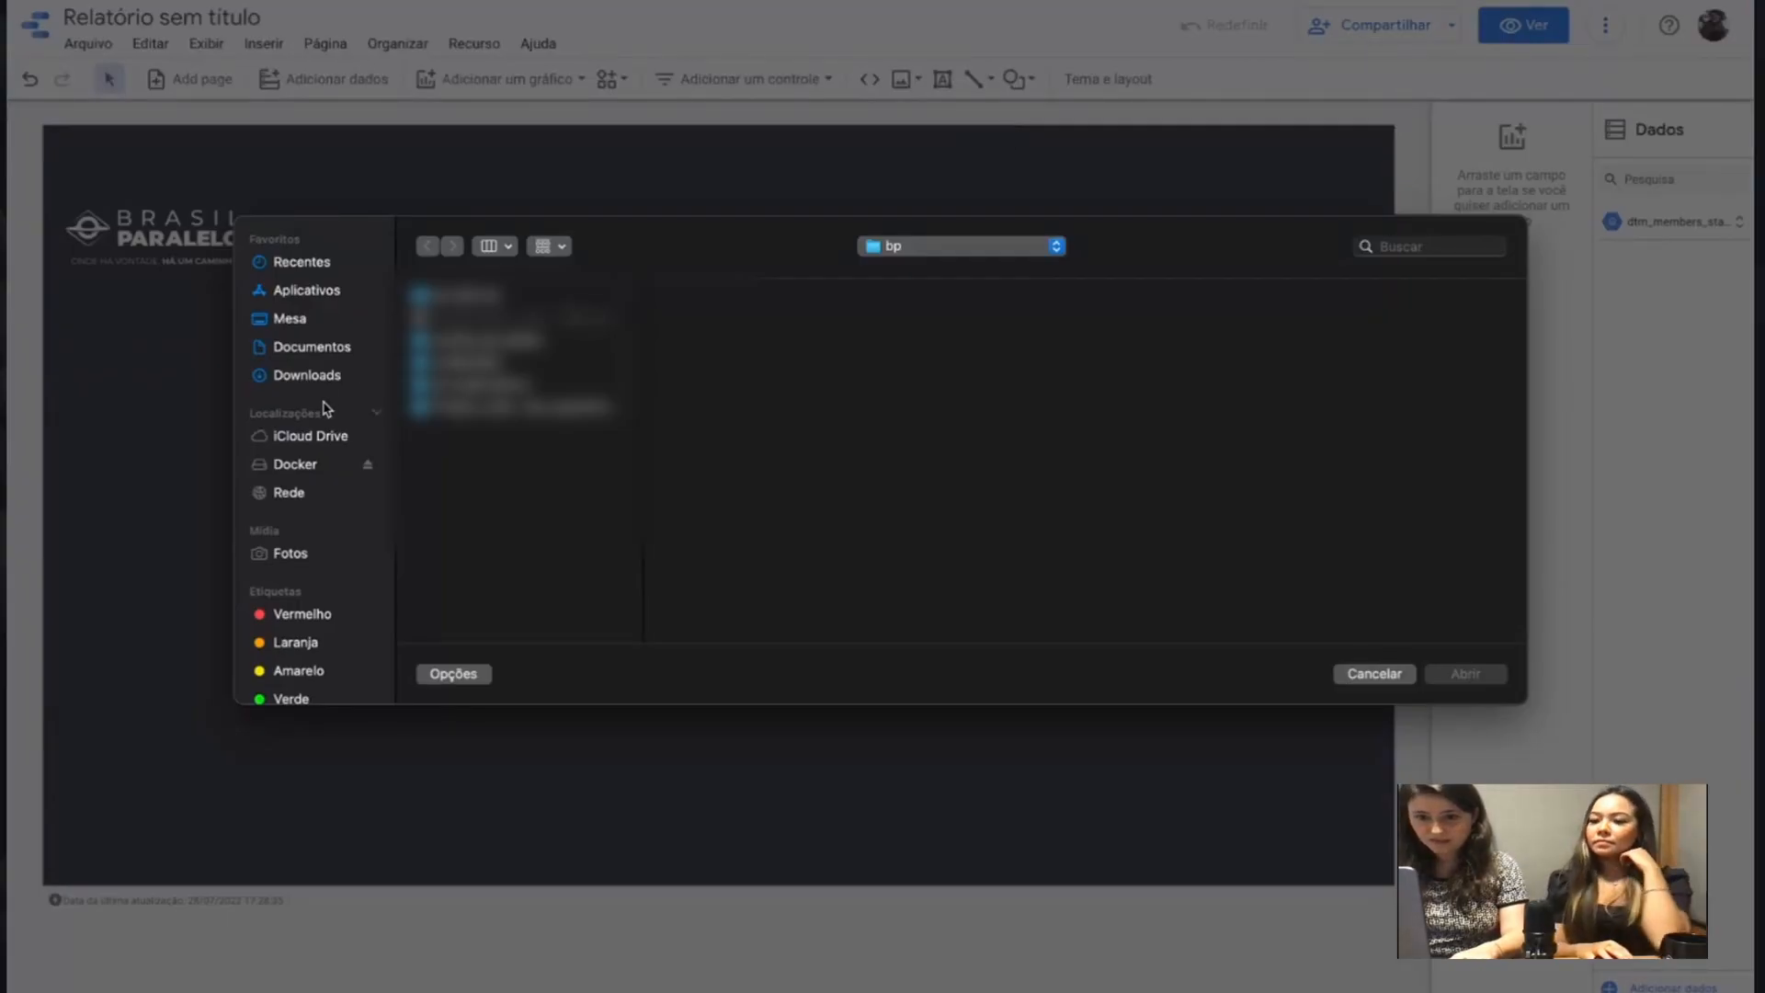
pyautogui.click(305, 354)
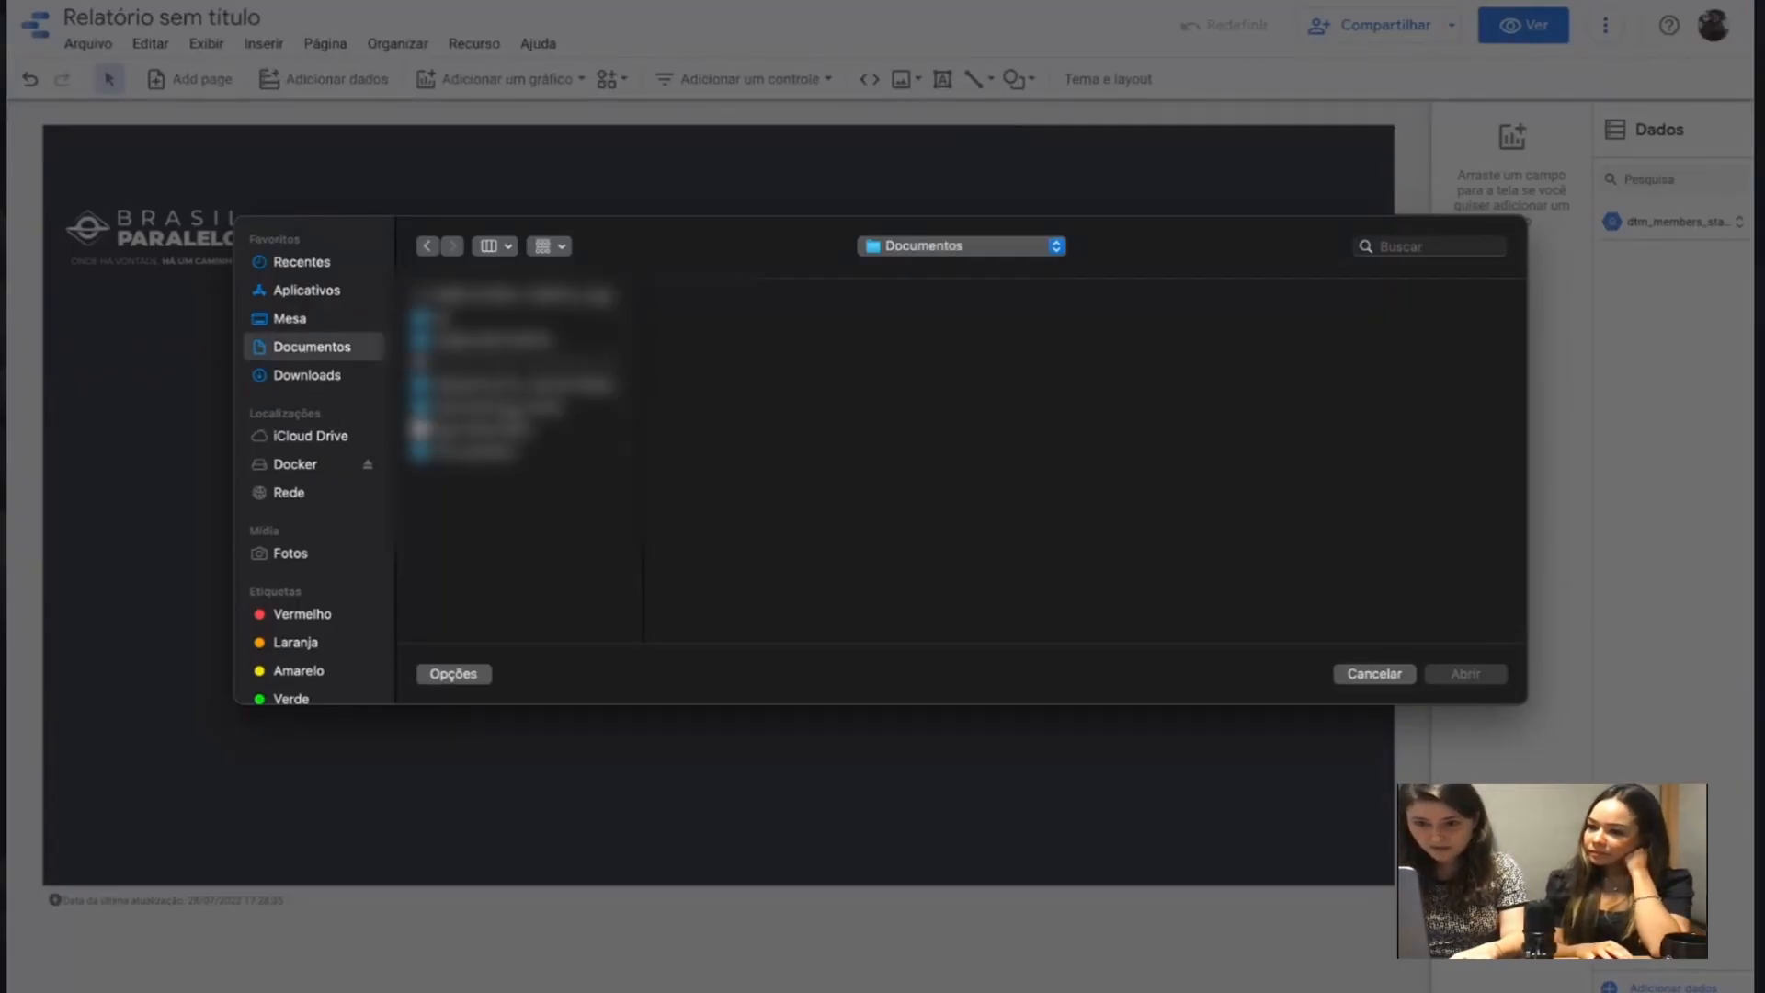
pyautogui.click(497, 434)
pyautogui.click(1466, 674)
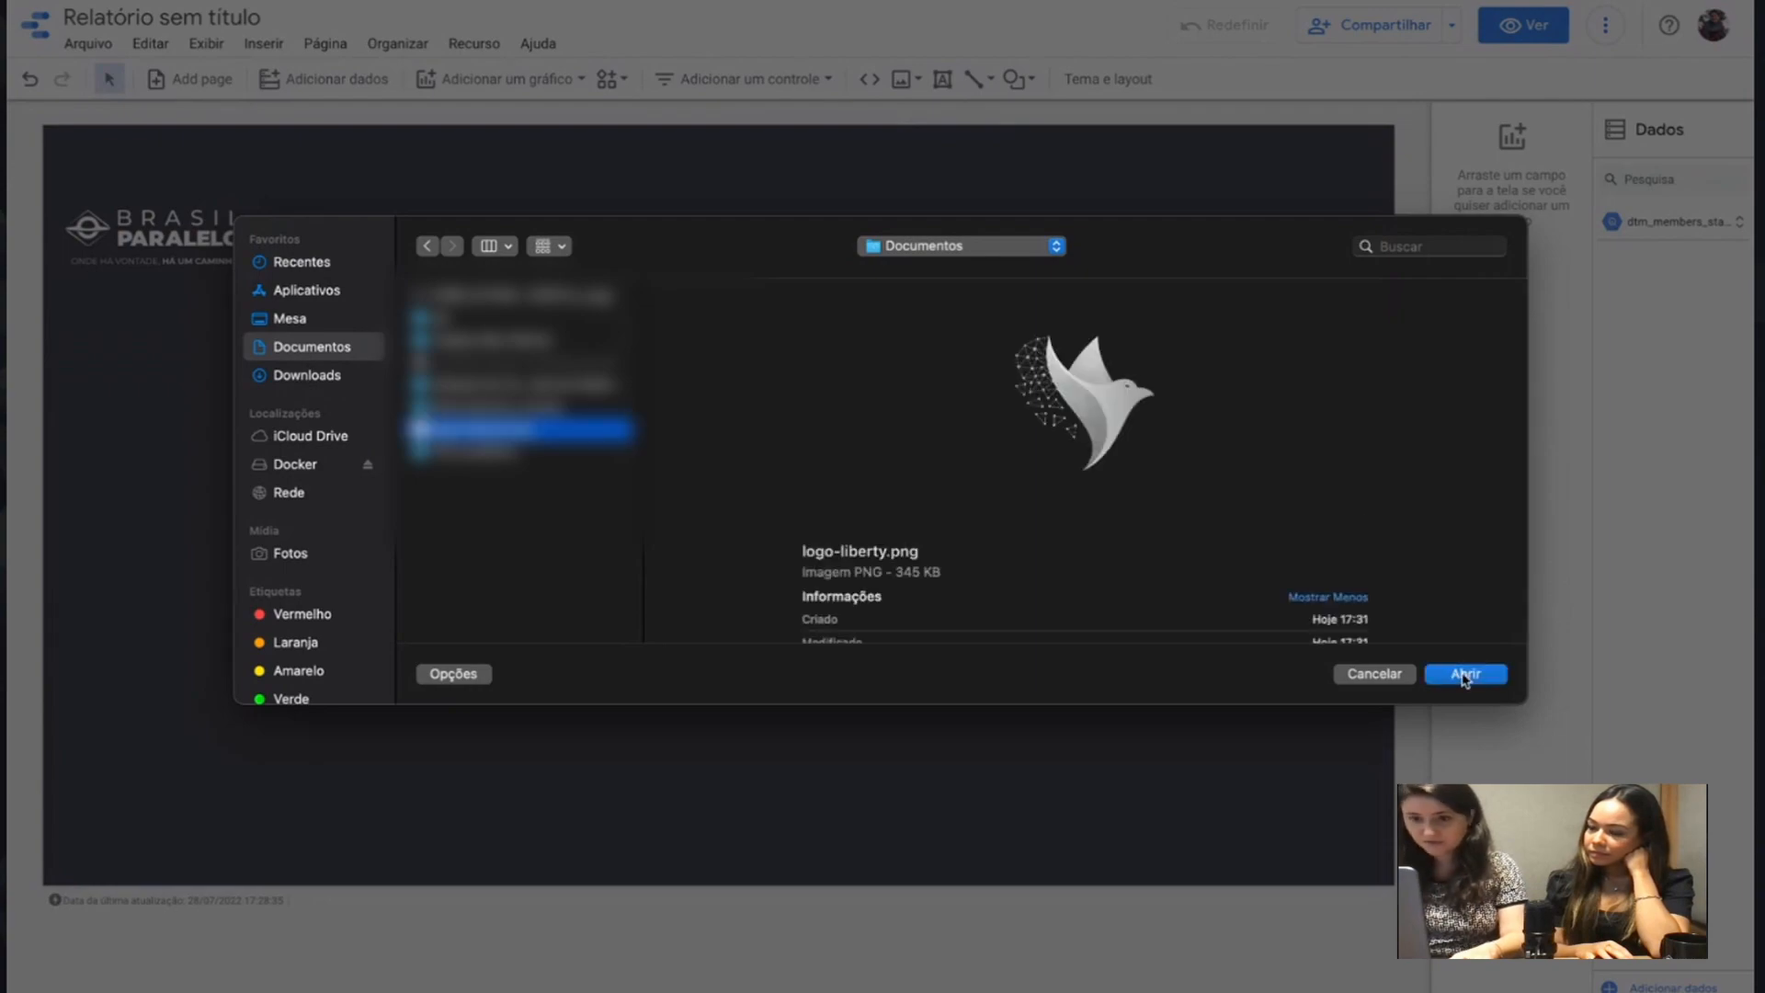
pyautogui.moveTo(811, 554); pyautogui.dragTo(1396, 194)
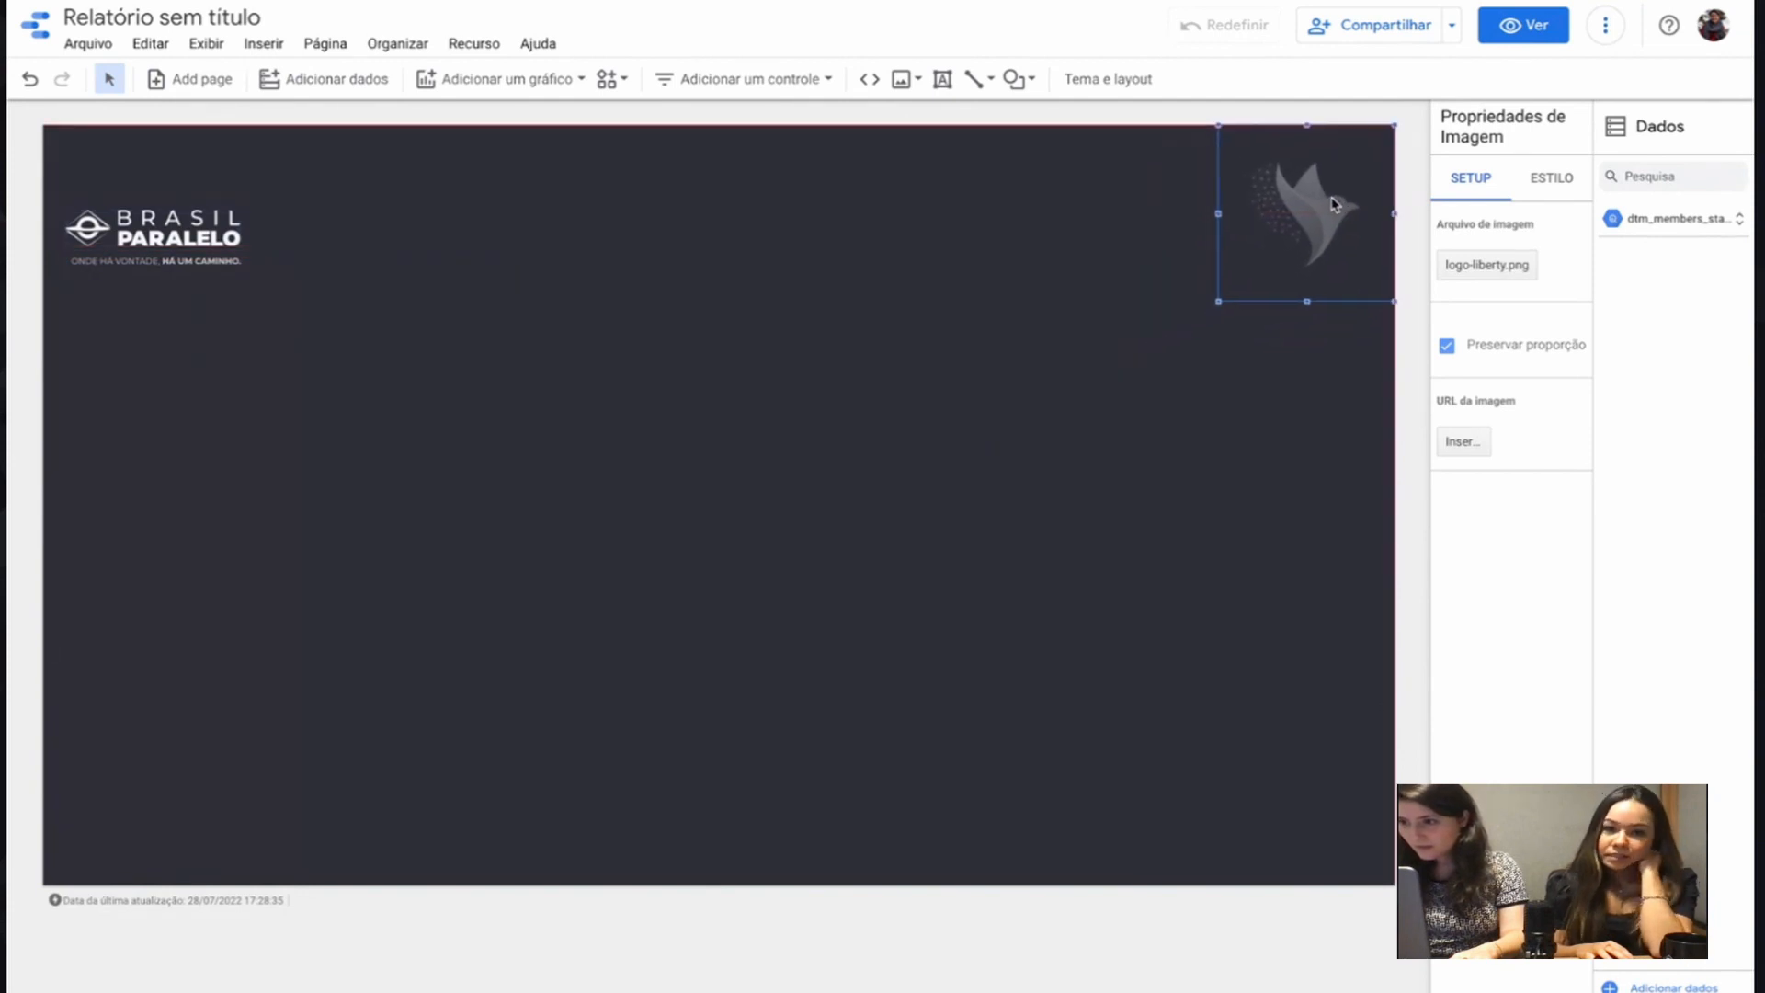
# Step: Add a text box reading "BRASIL PARALELO - MEMBROS PELO MUNDO" and centre it near the top of the page
pyautogui.click(942, 78)
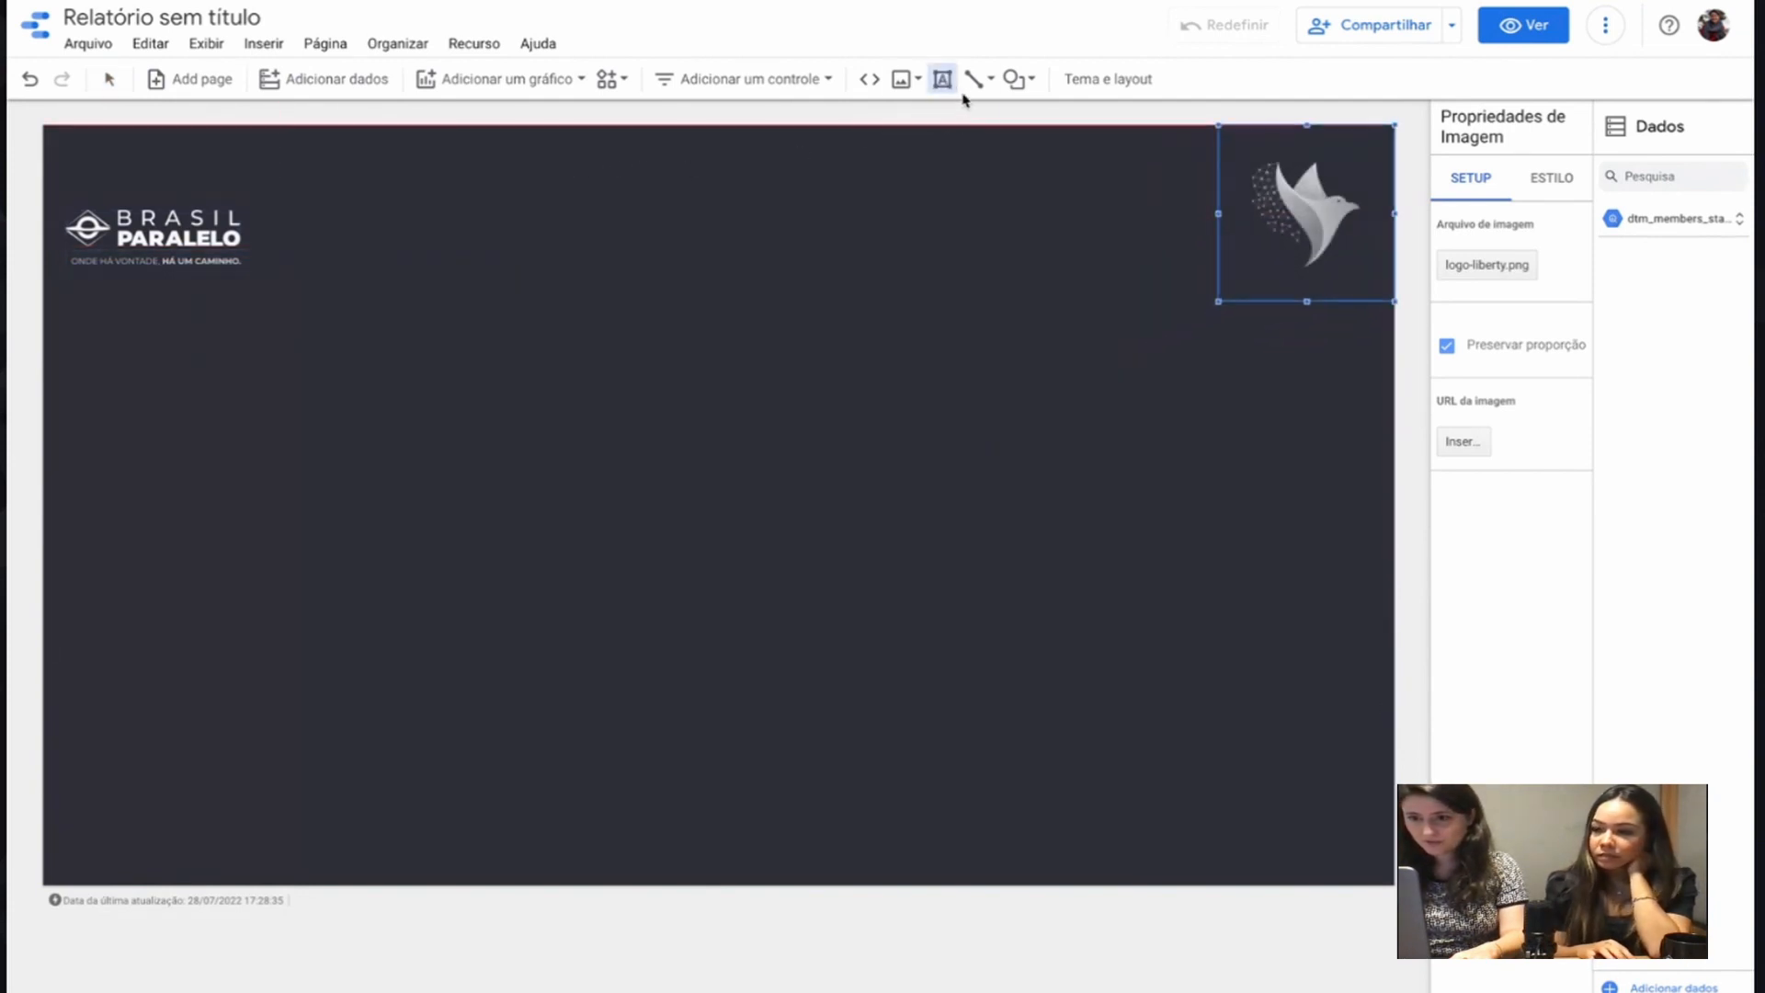
pyautogui.click(572, 189)
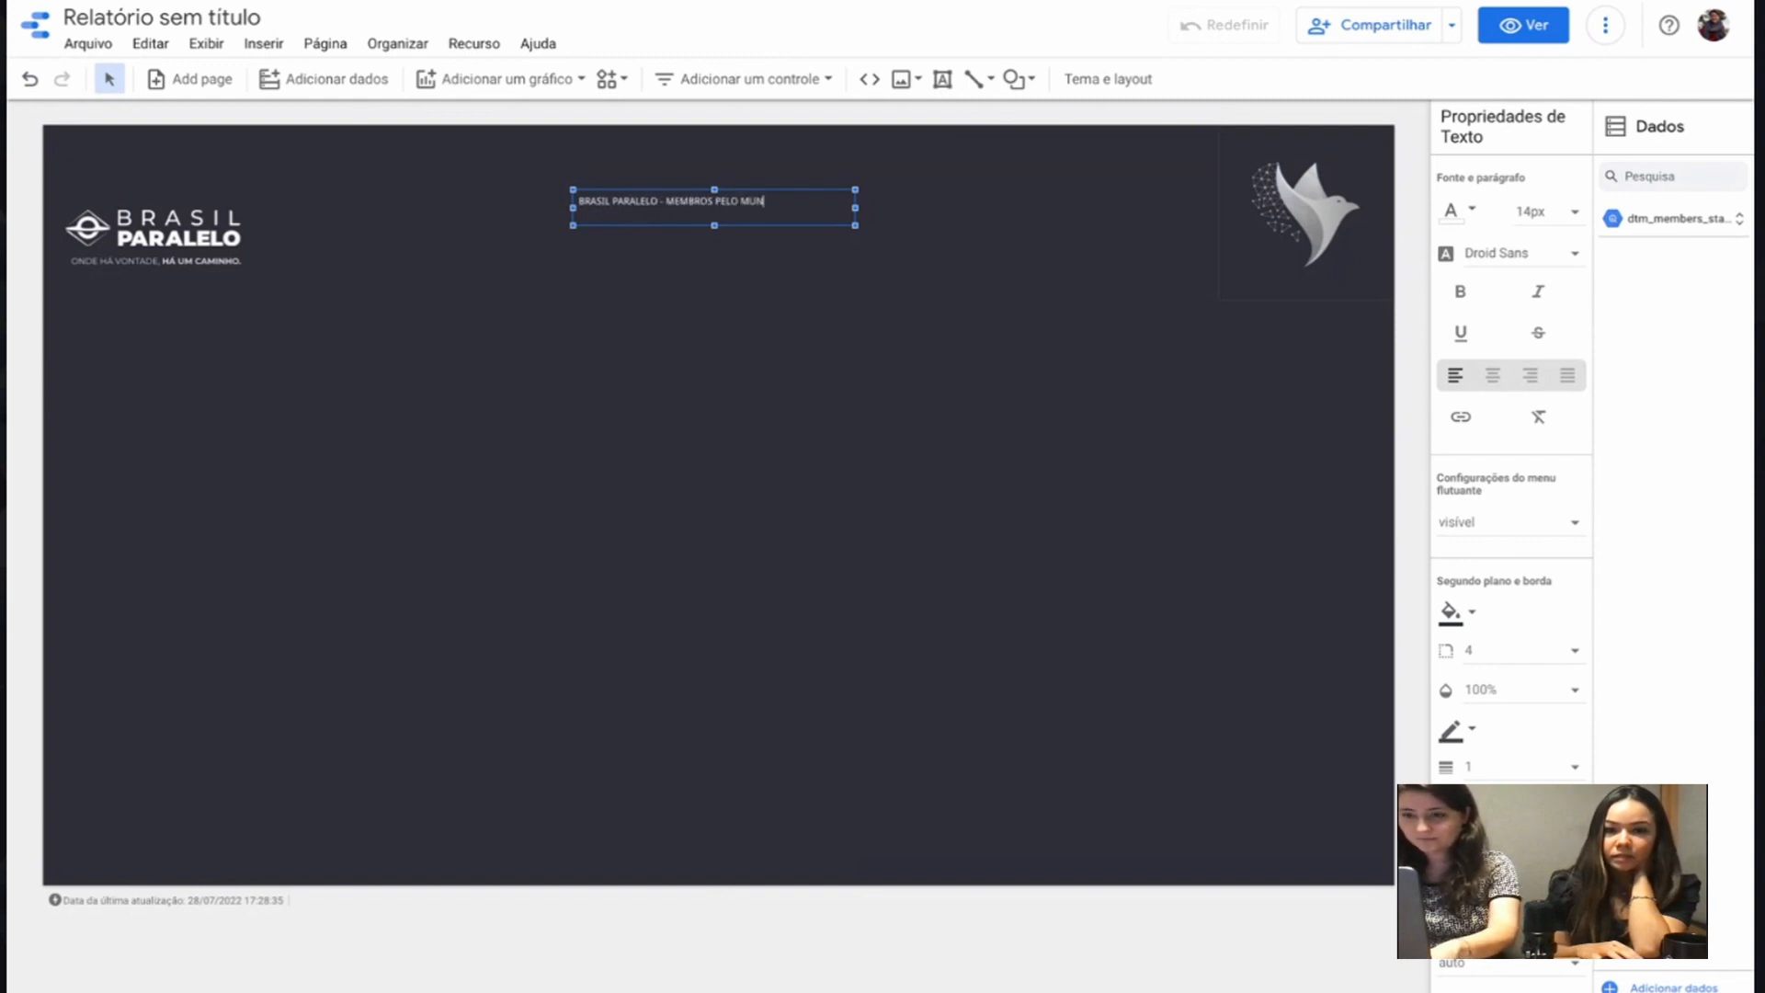
pyautogui.moveTo(855, 225); pyautogui.dragTo(738, 172)
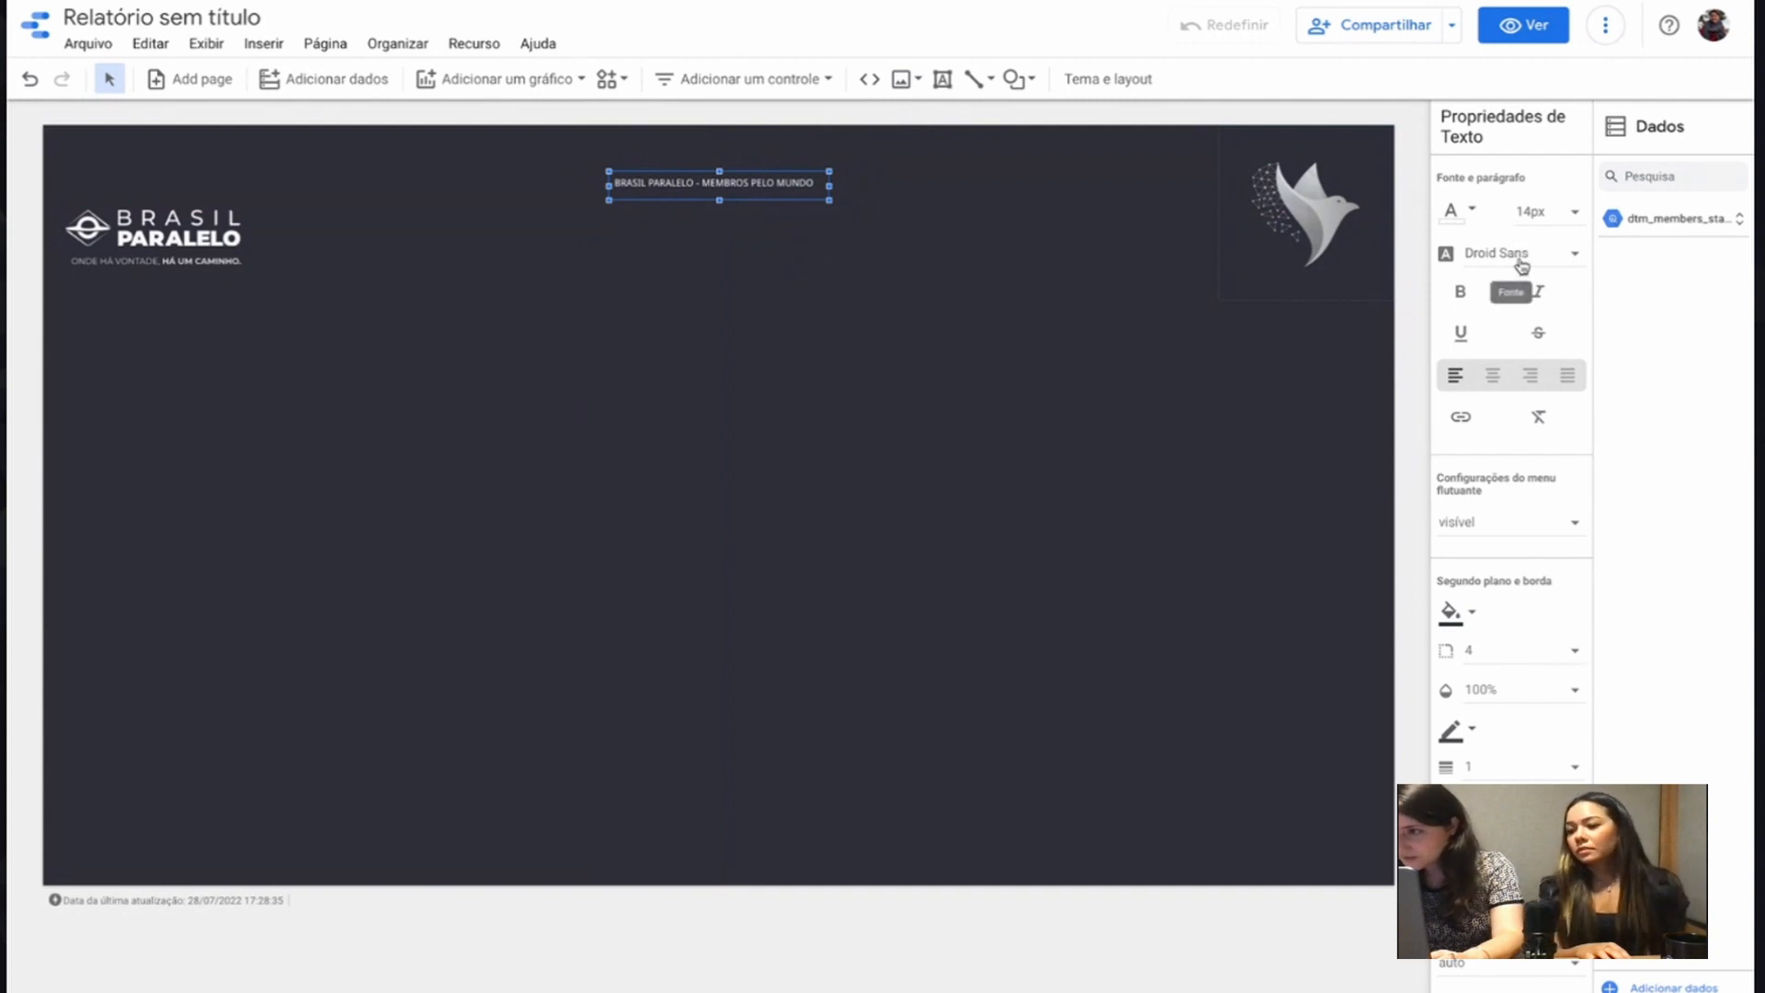
# Step: Set the title's font size to 28px and widen its text box so the title fits on one line
pyautogui.click(1569, 216)
pyautogui.scroll(-3, 1568, 216)
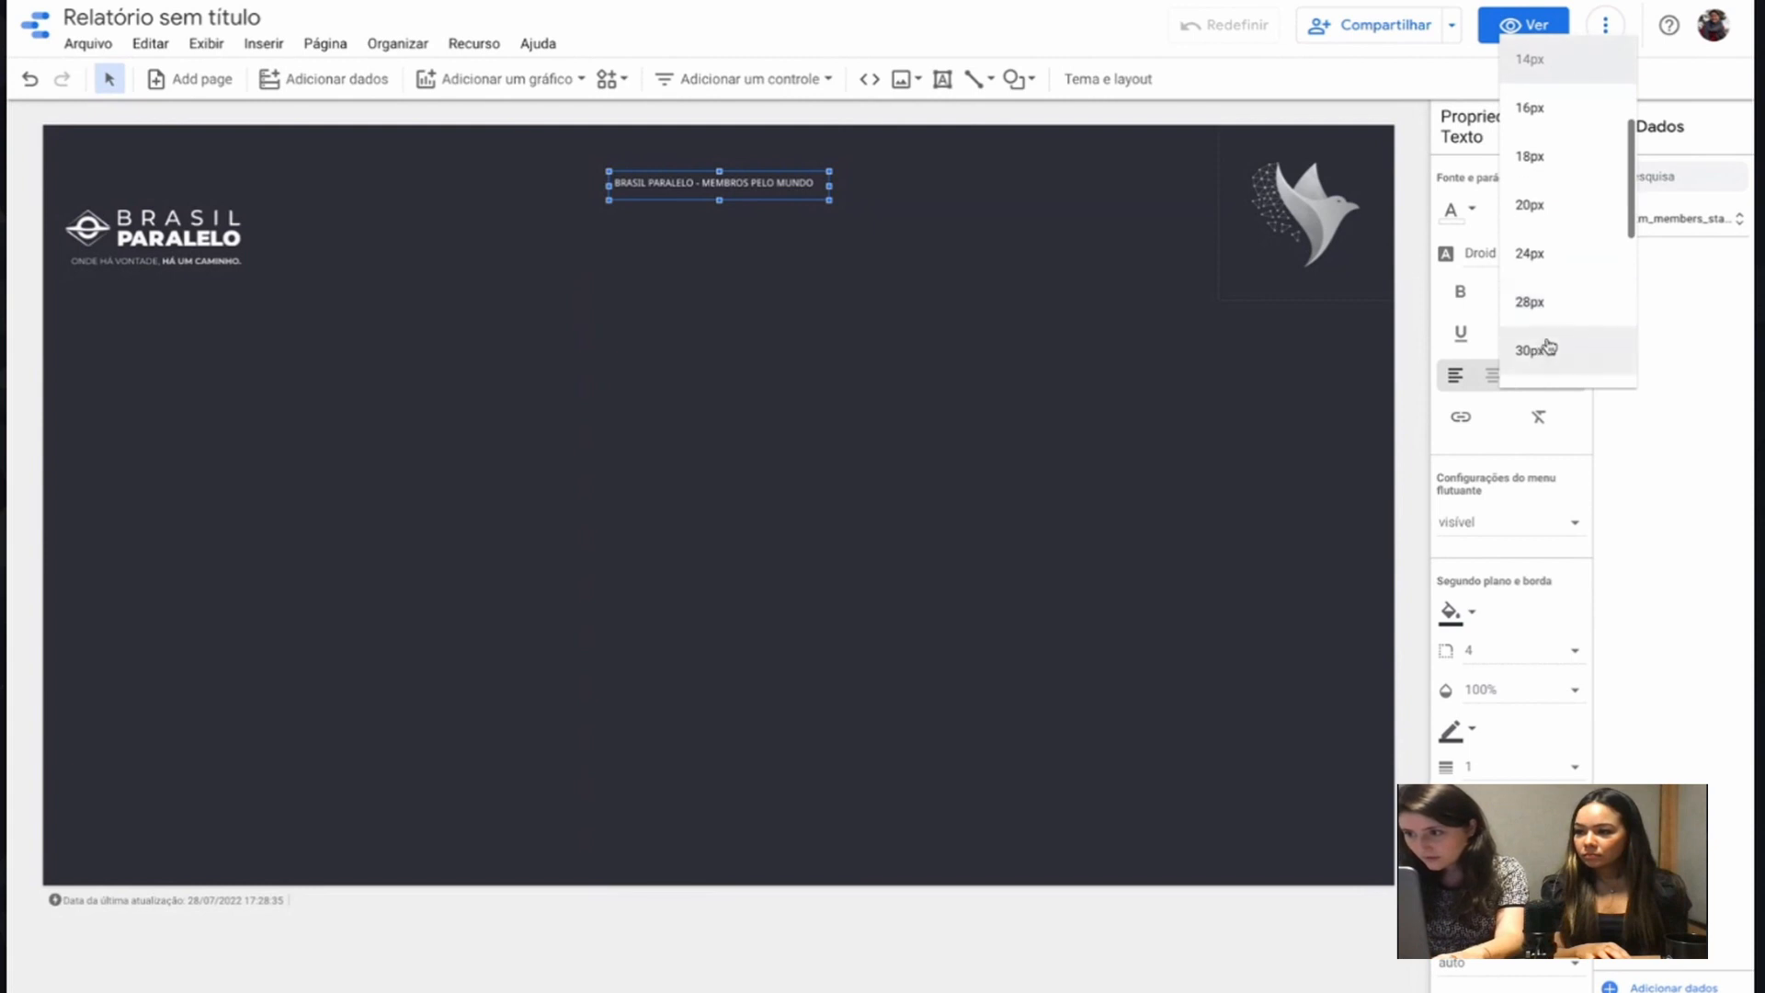
pyautogui.click(1562, 317)
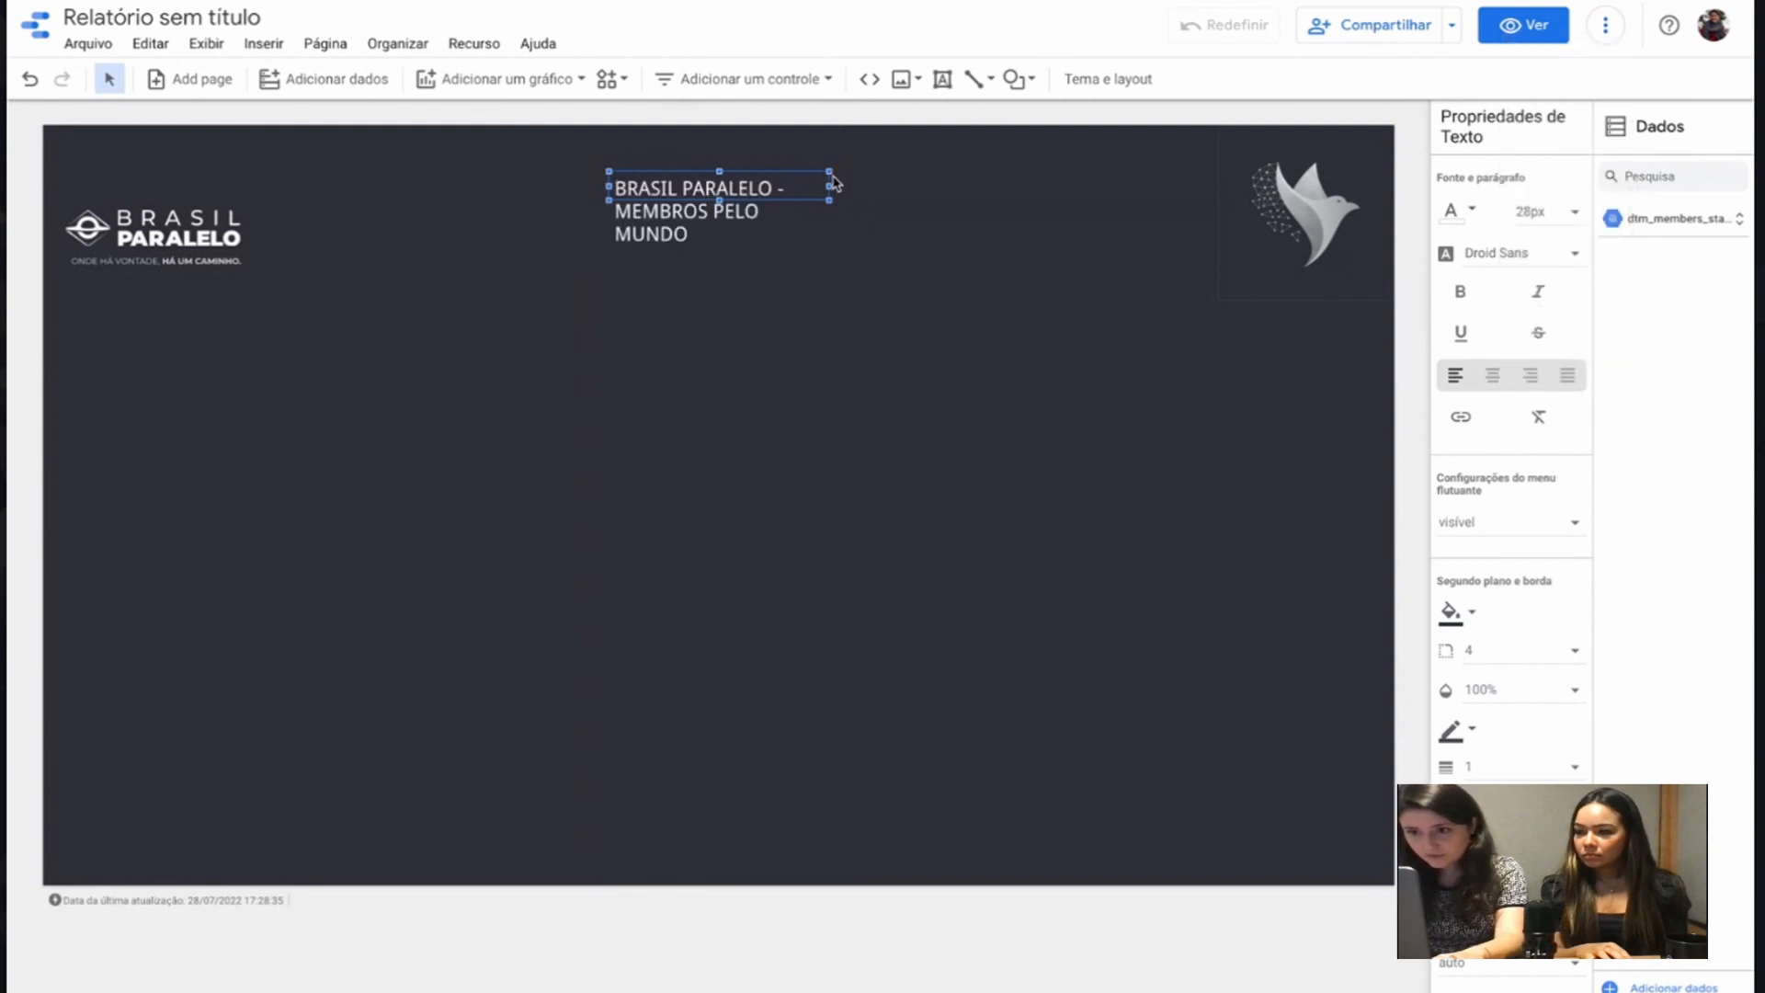
pyautogui.moveTo(830, 186); pyautogui.dragTo(975, 176)
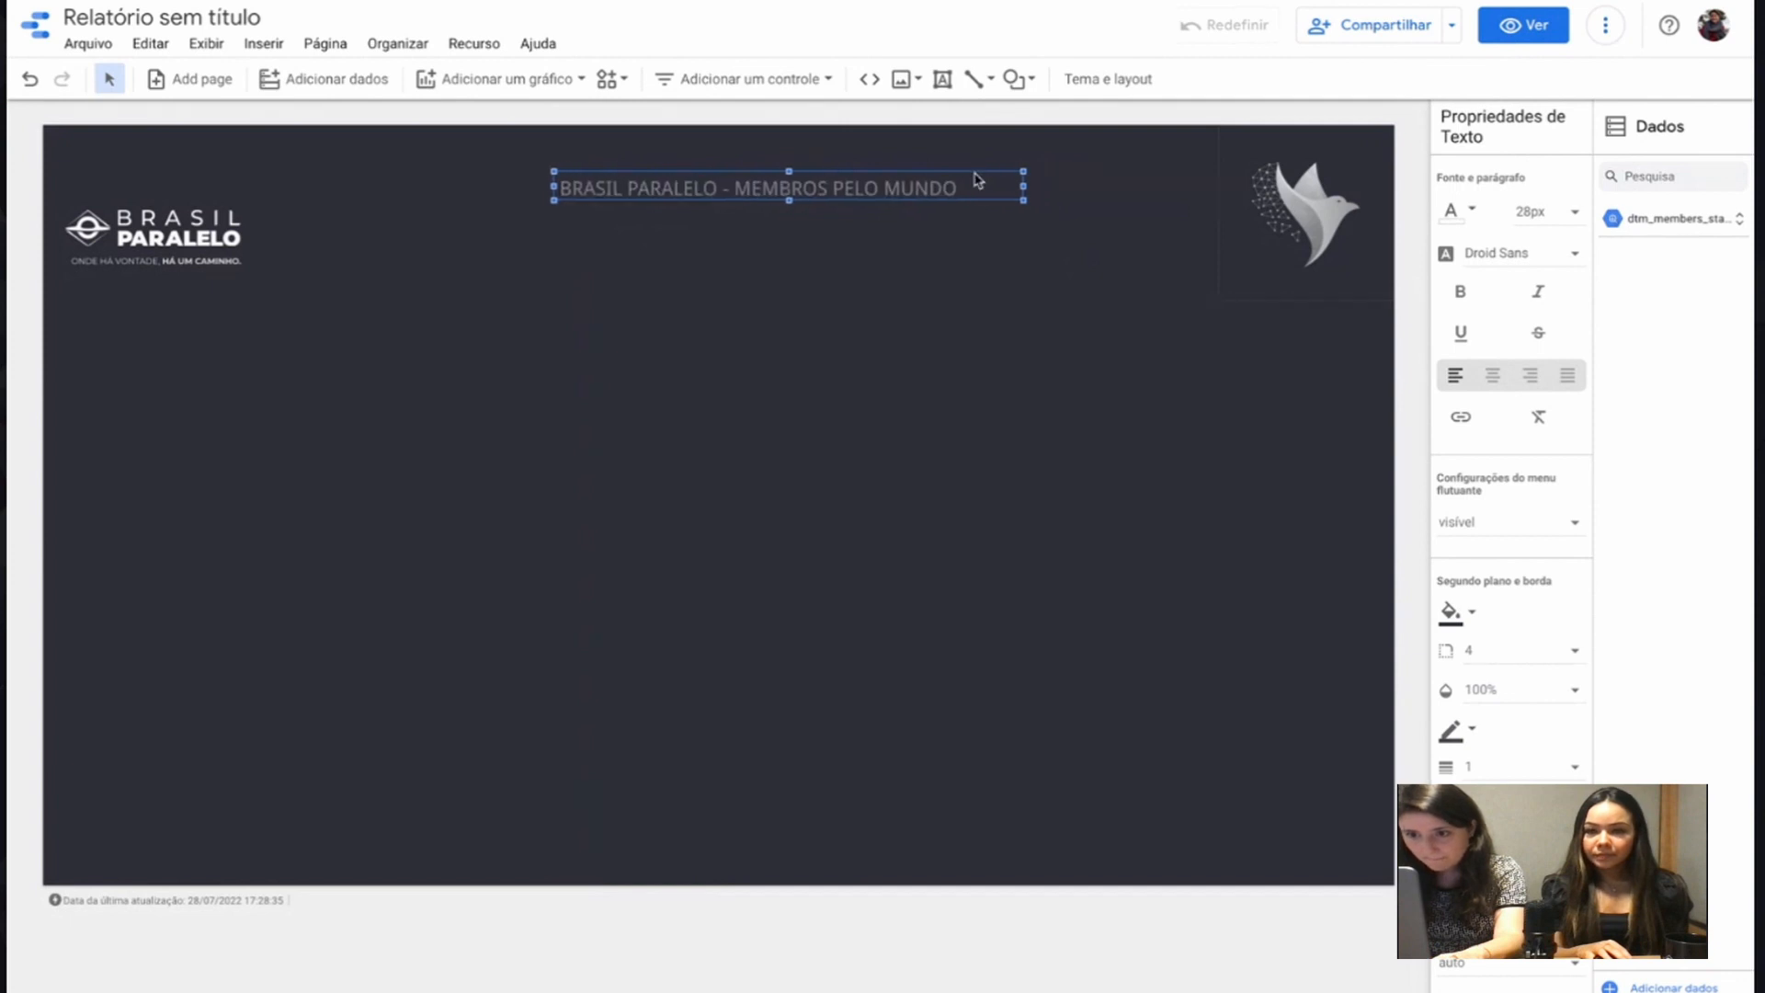
# Step: Centre-align and bold the title text, and shift its box back to the middle between the two logos
pyautogui.click(1493, 375)
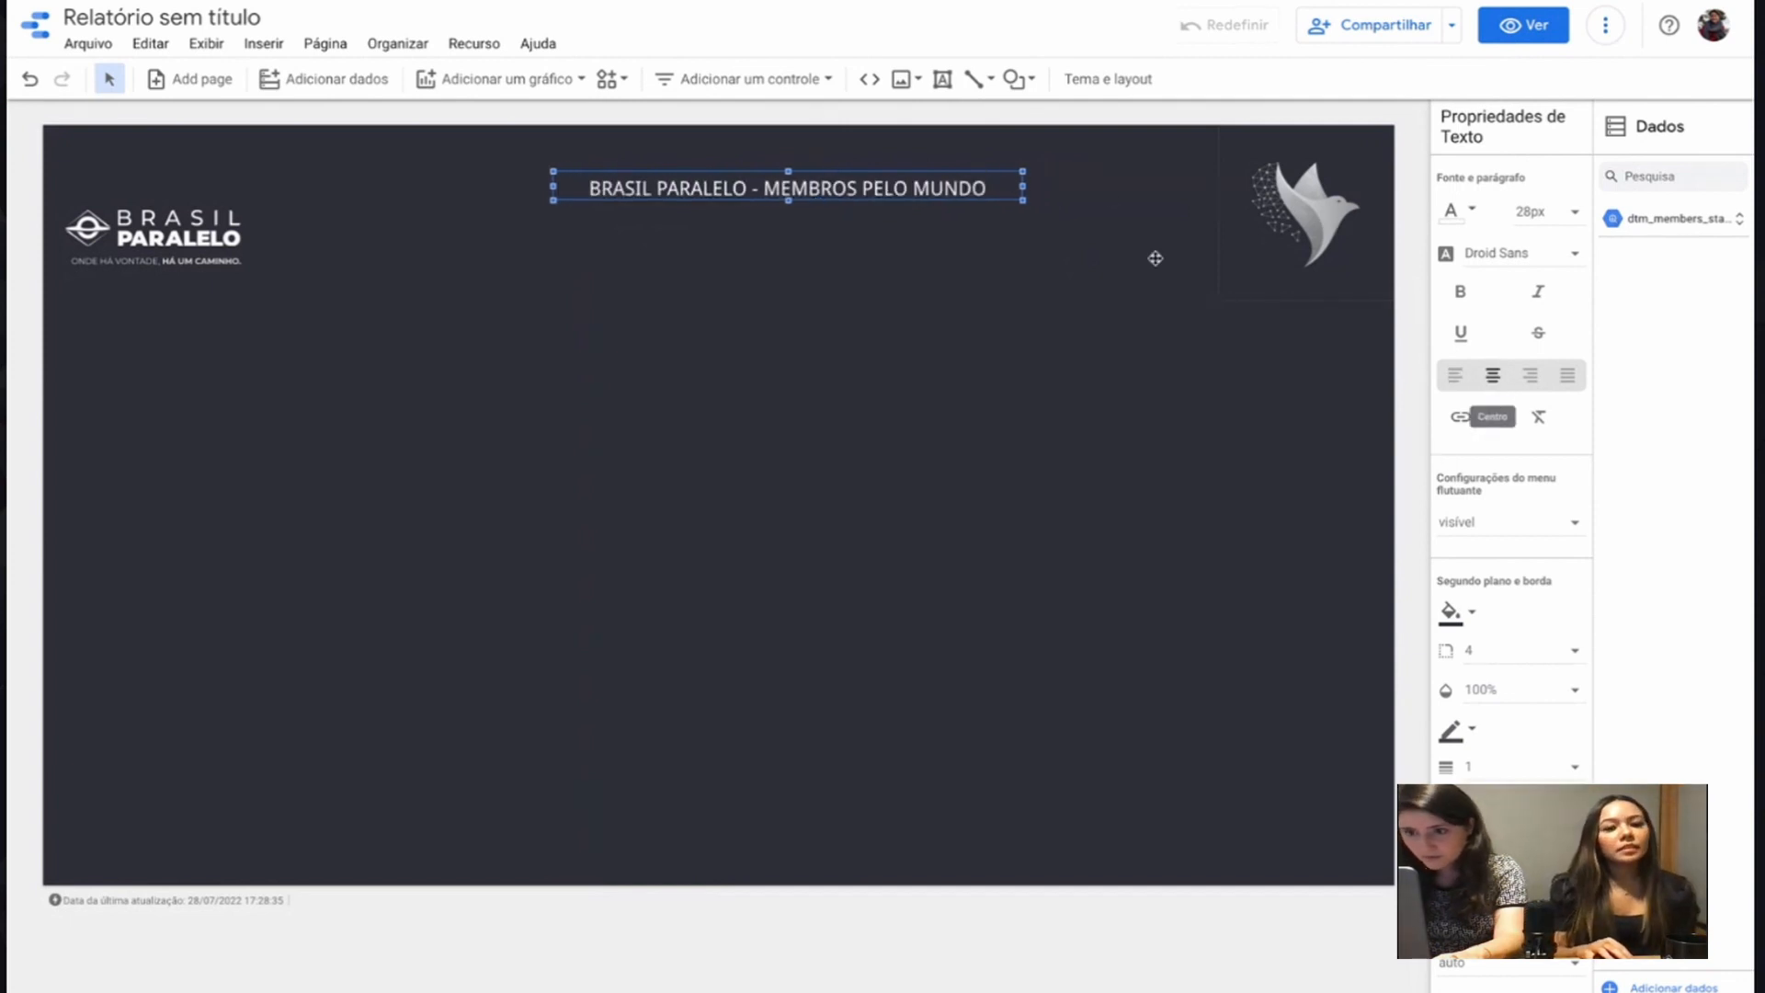
pyautogui.moveTo(1013, 175); pyautogui.dragTo(935, 174)
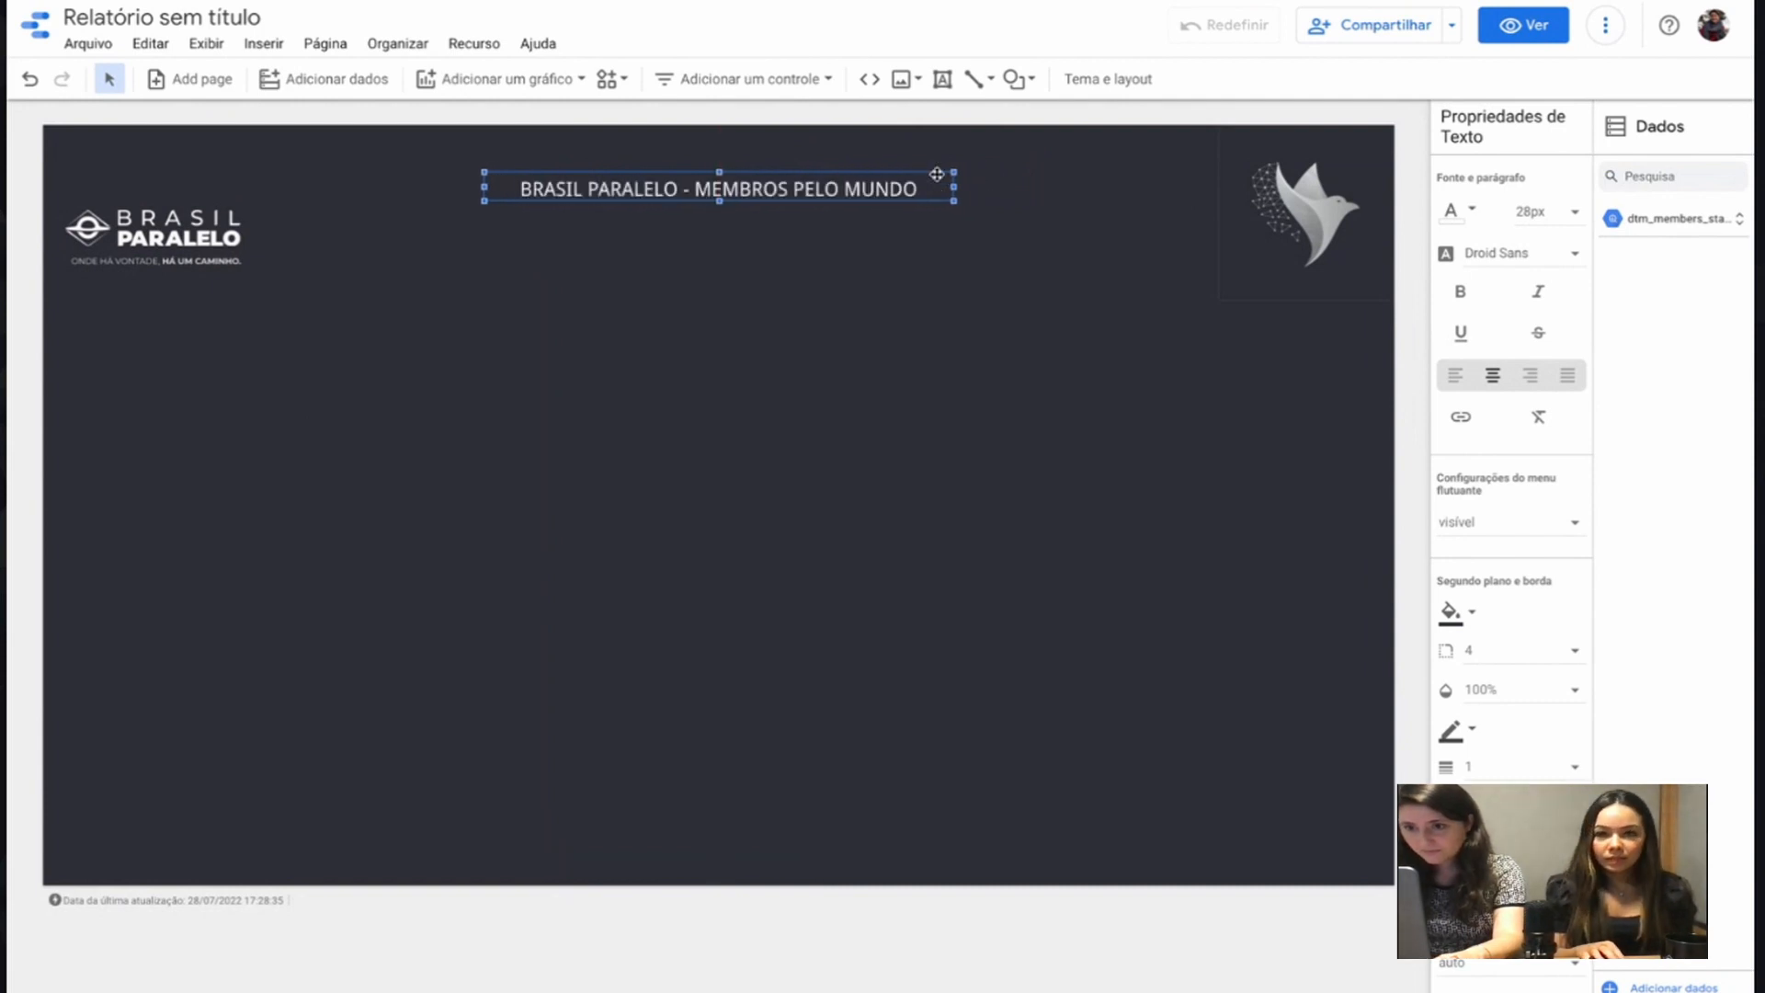
pyautogui.click(1463, 293)
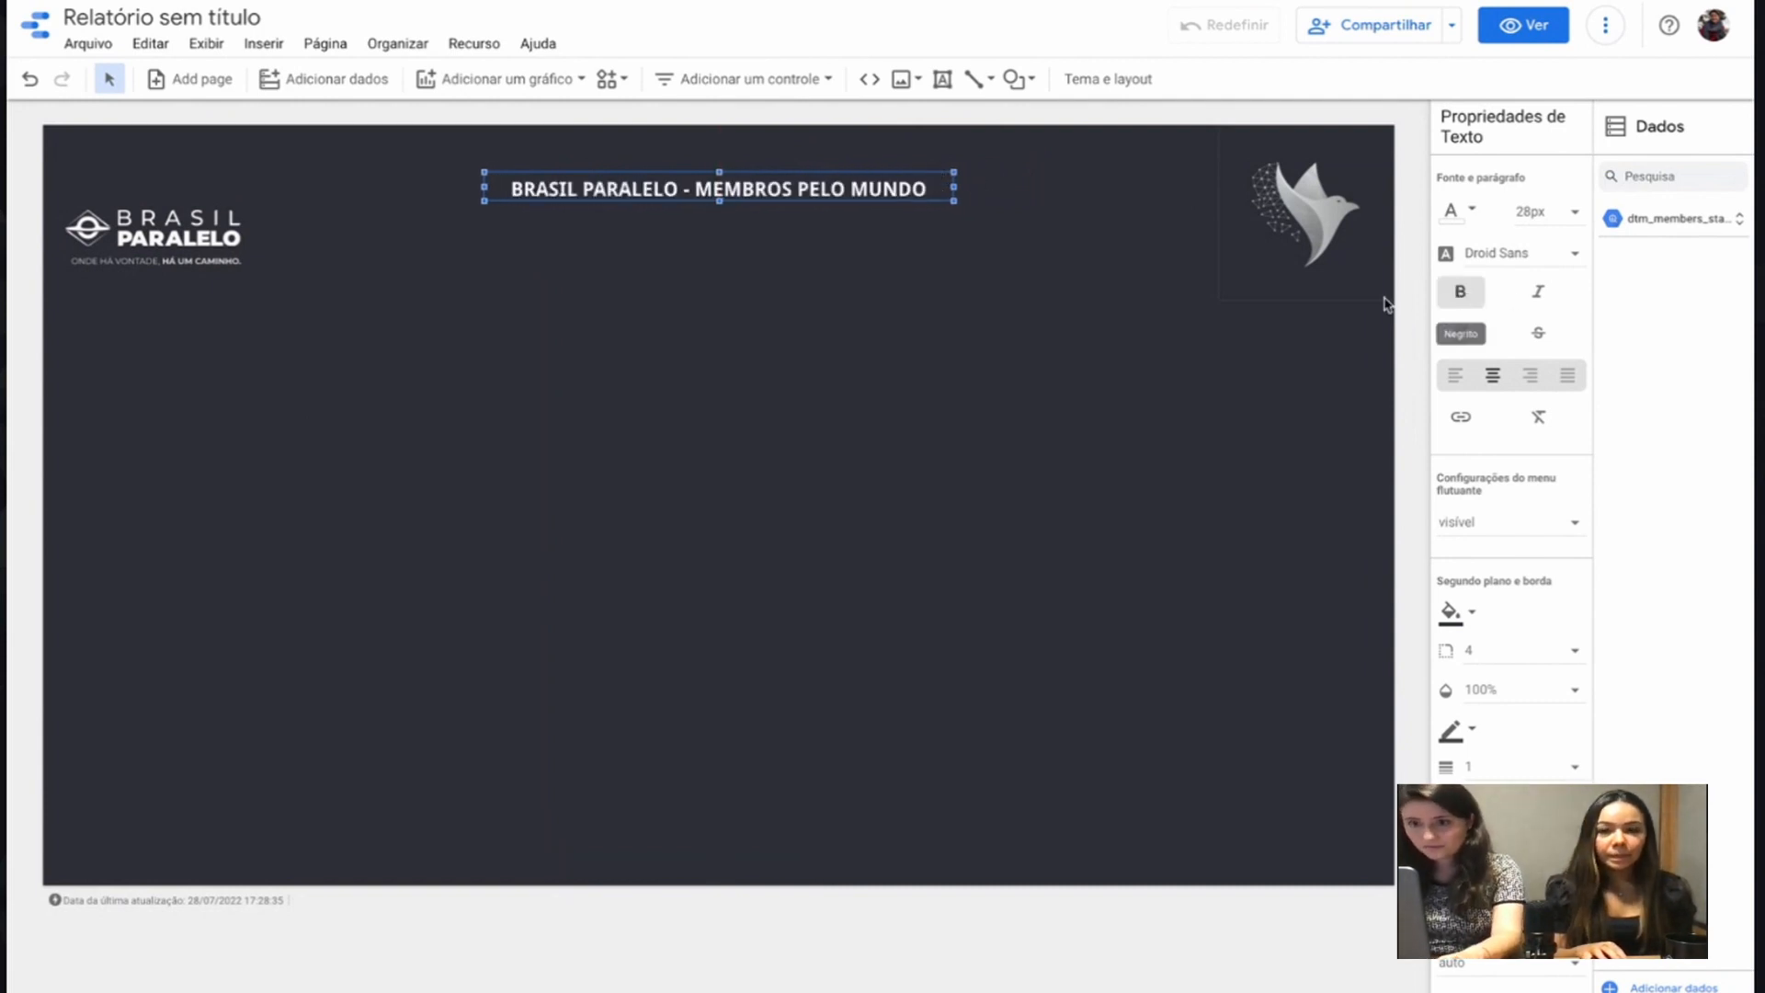
pyautogui.click(1292, 364)
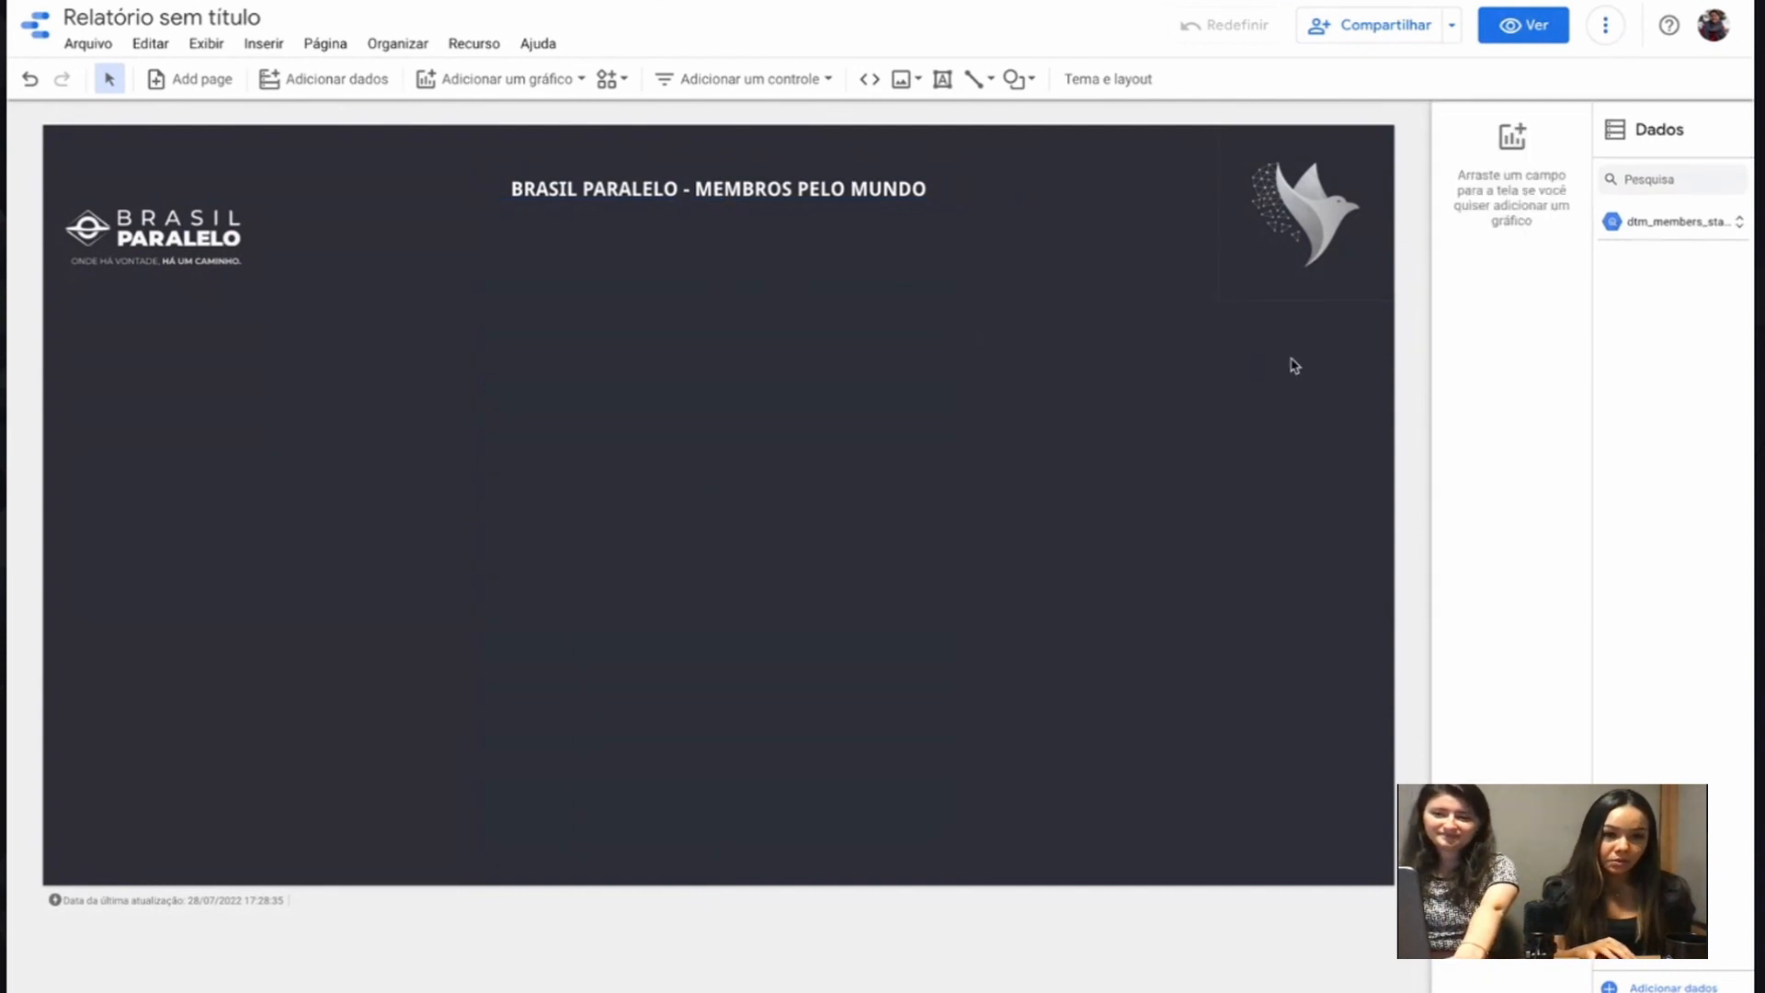
# Step: Insert a donut chart below the Brasil Paralelo logo
pyautogui.click(513, 85)
pyautogui.click(738, 221)
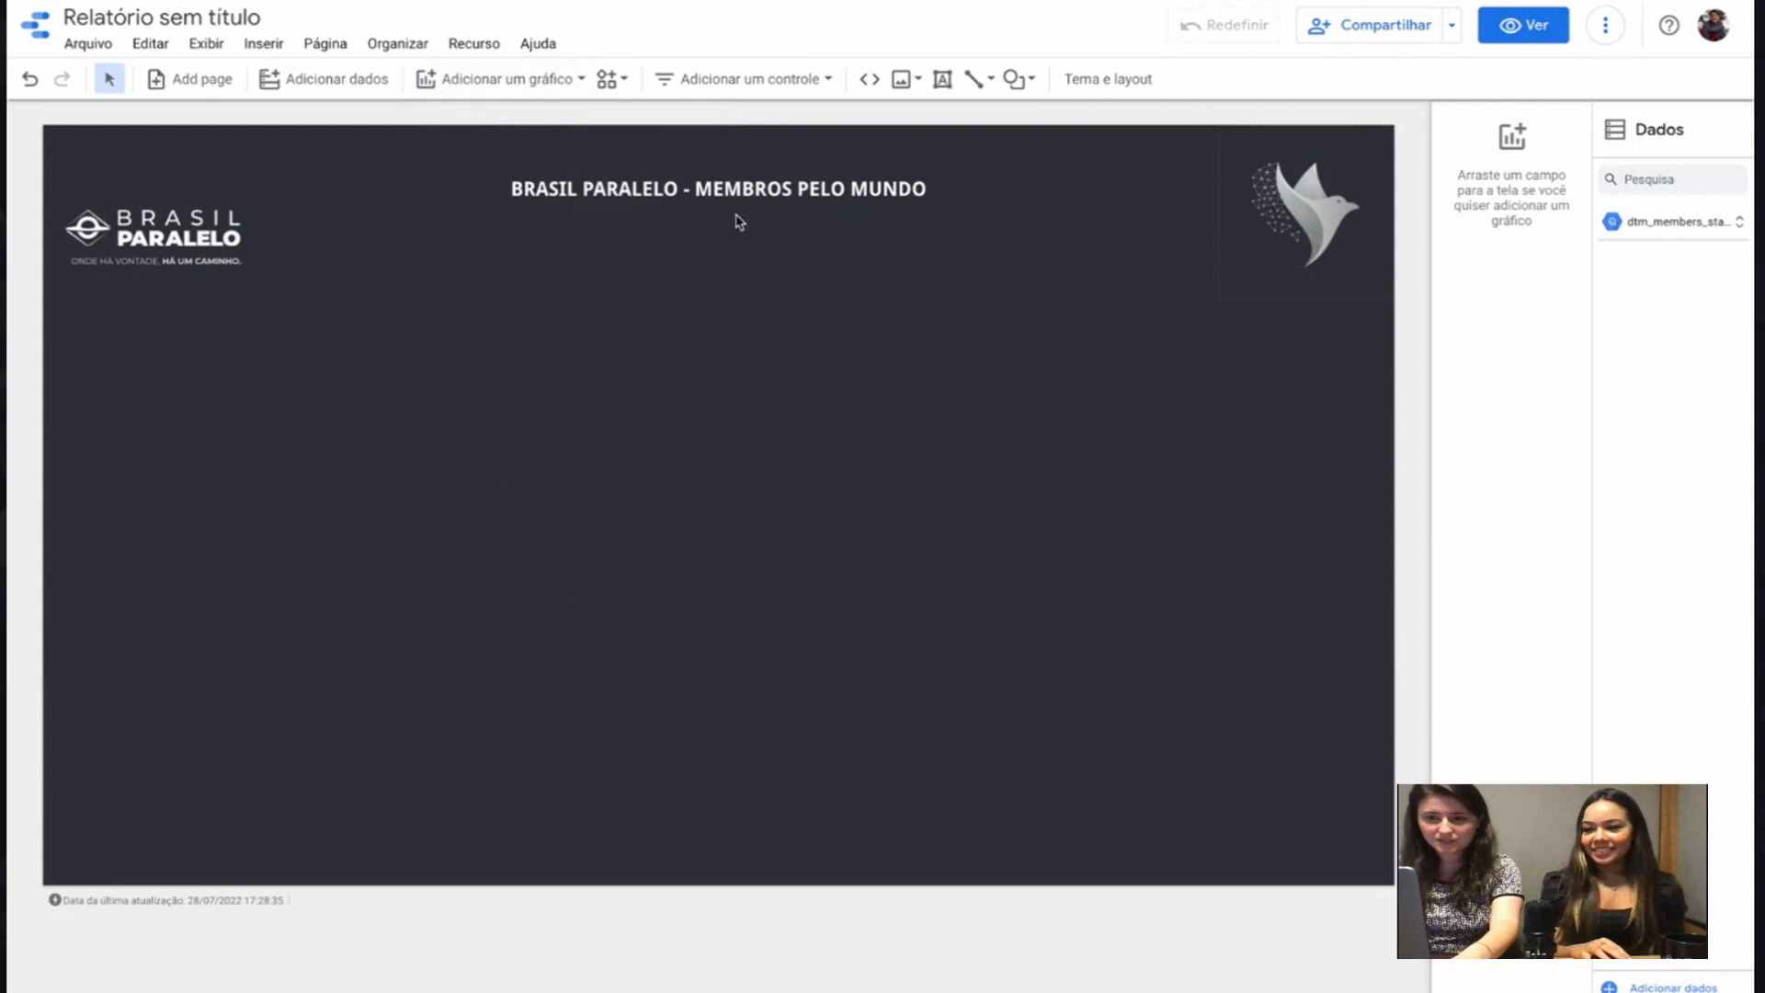
pyautogui.click(468, 85)
pyautogui.click(521, 84)
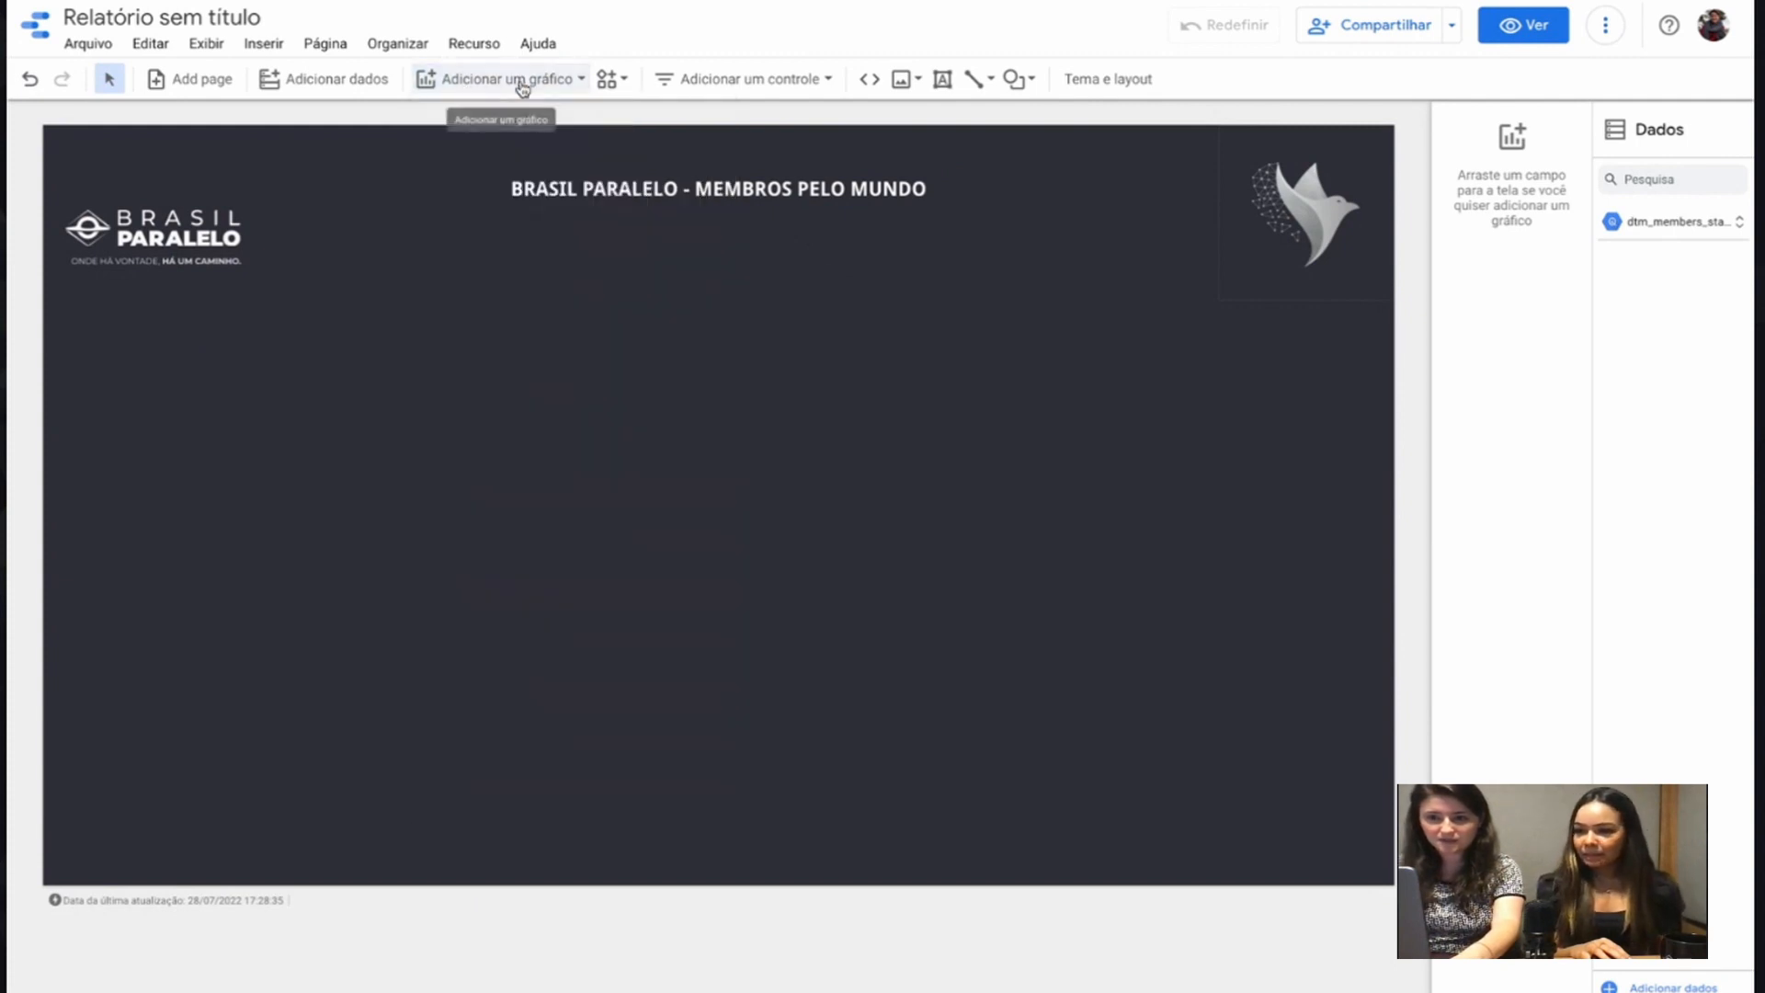
pyautogui.click(517, 83)
pyautogui.scroll(-1, 524, 402)
pyautogui.scroll(-2, 524, 403)
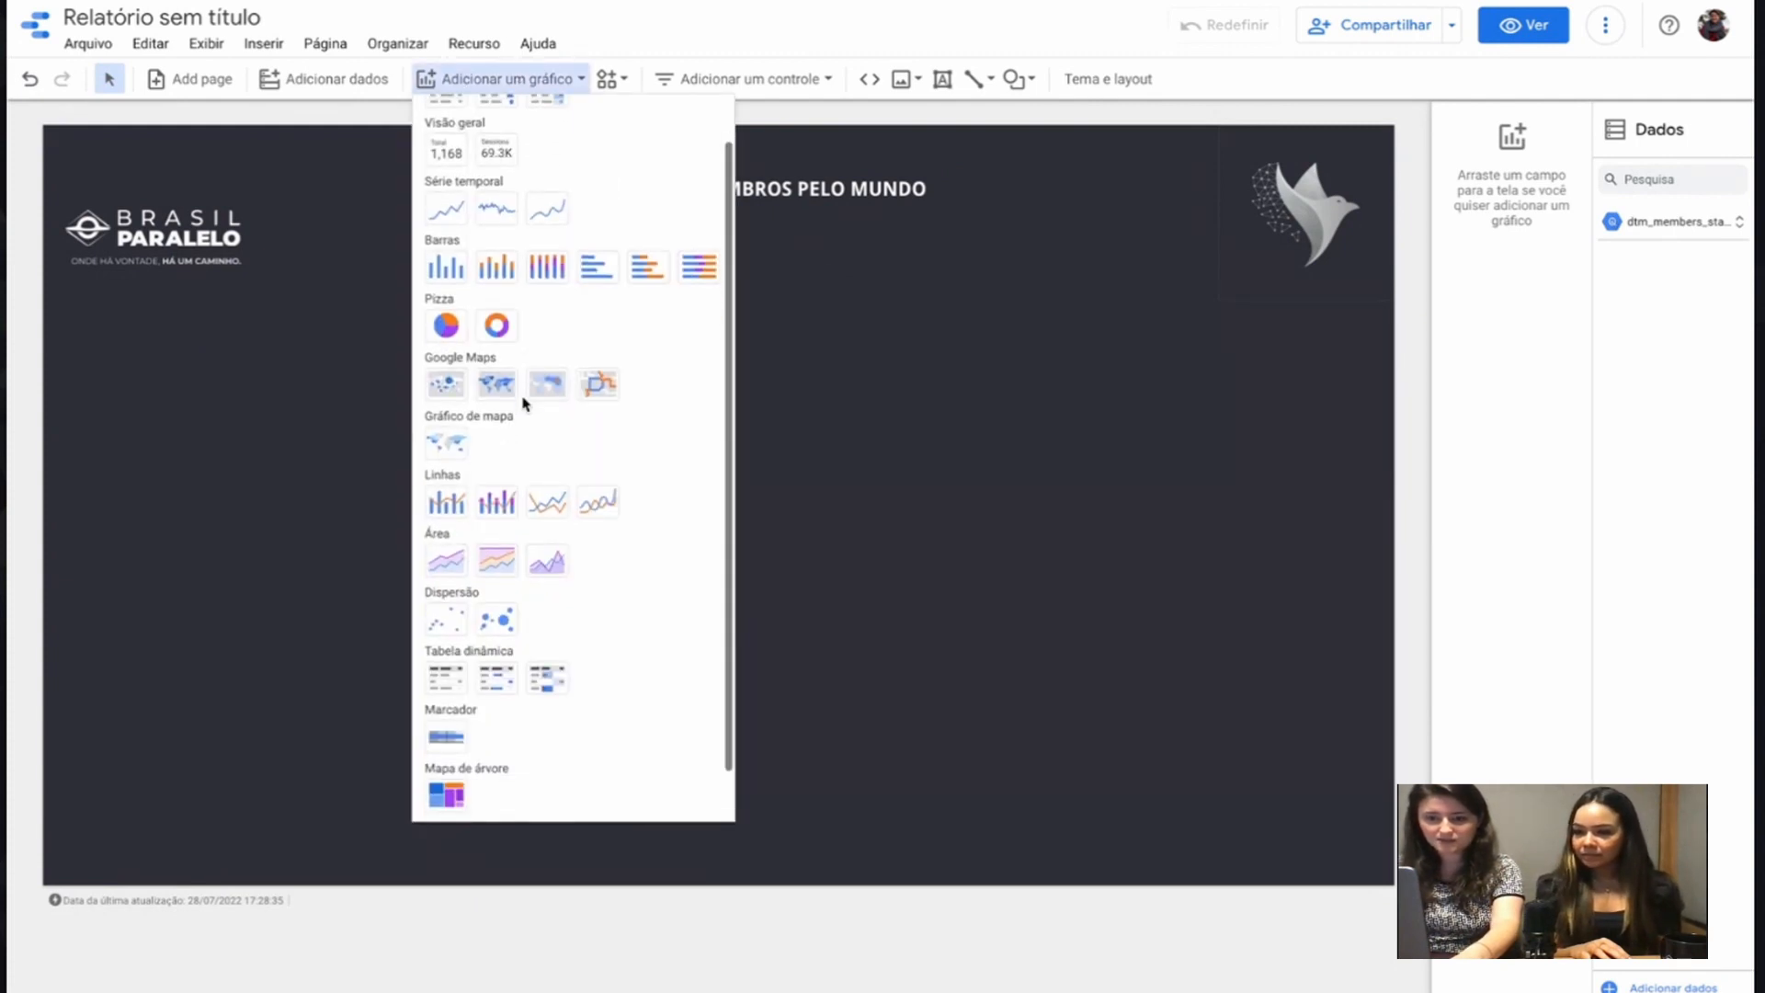
pyautogui.scroll(2, 524, 402)
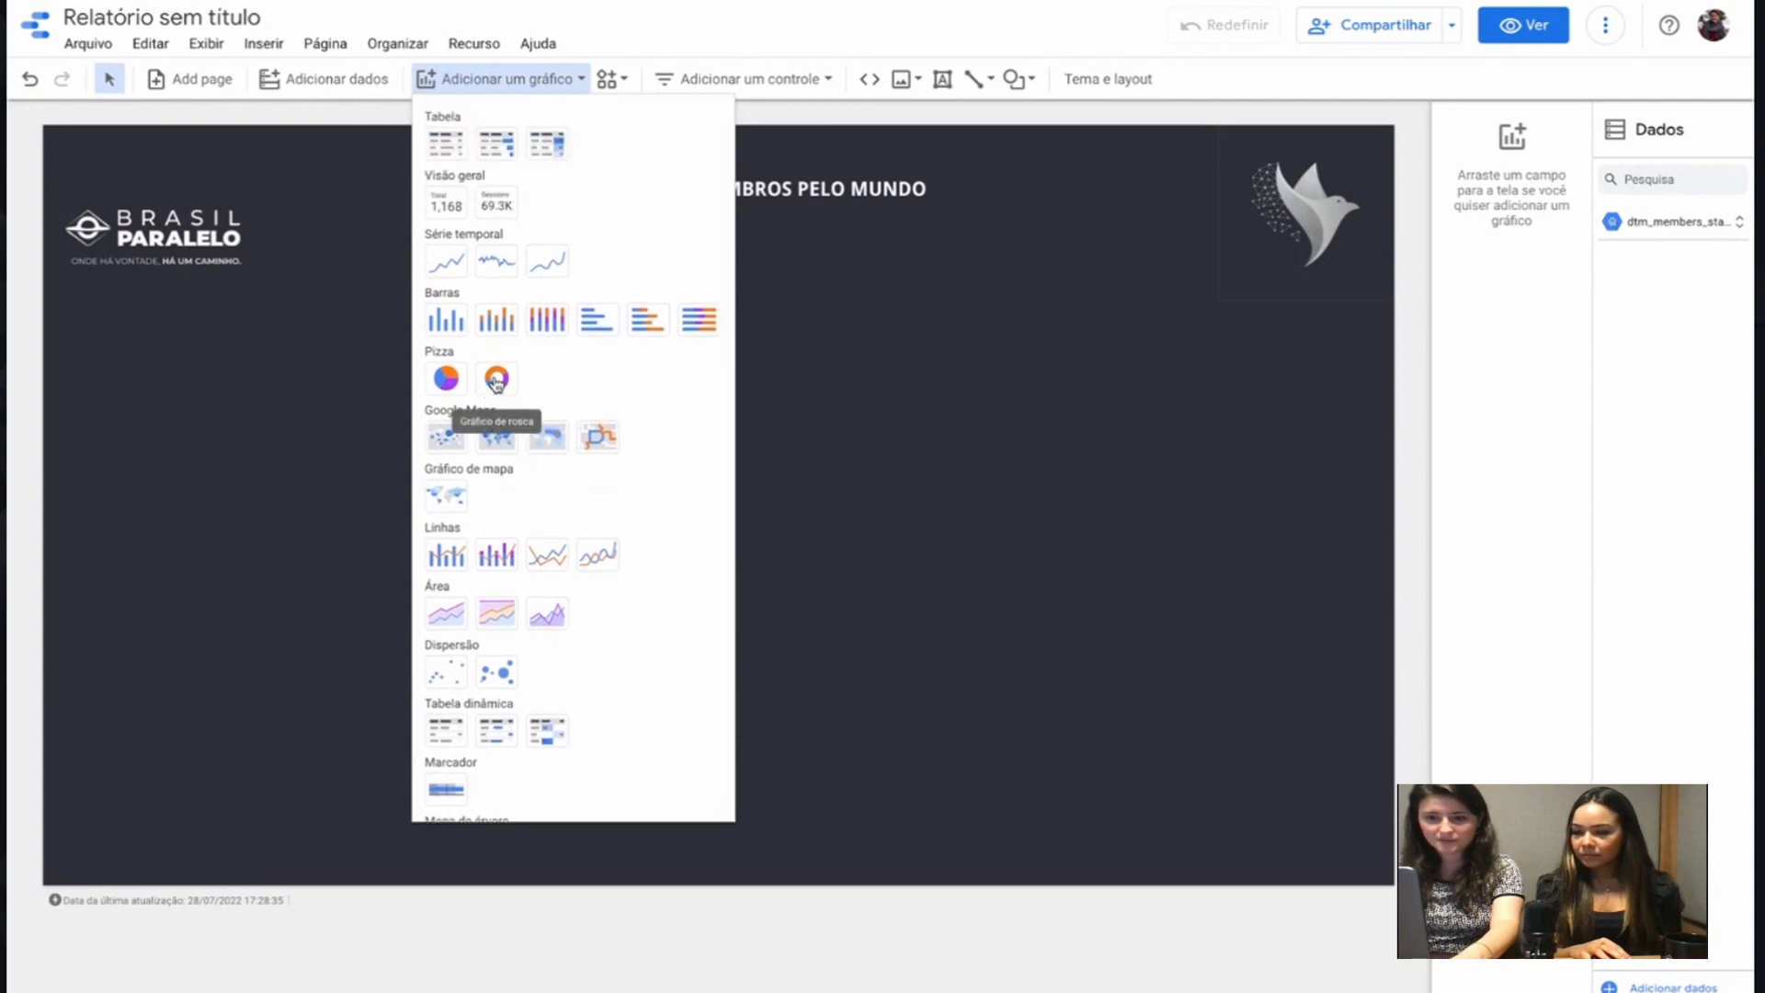
pyautogui.click(494, 382)
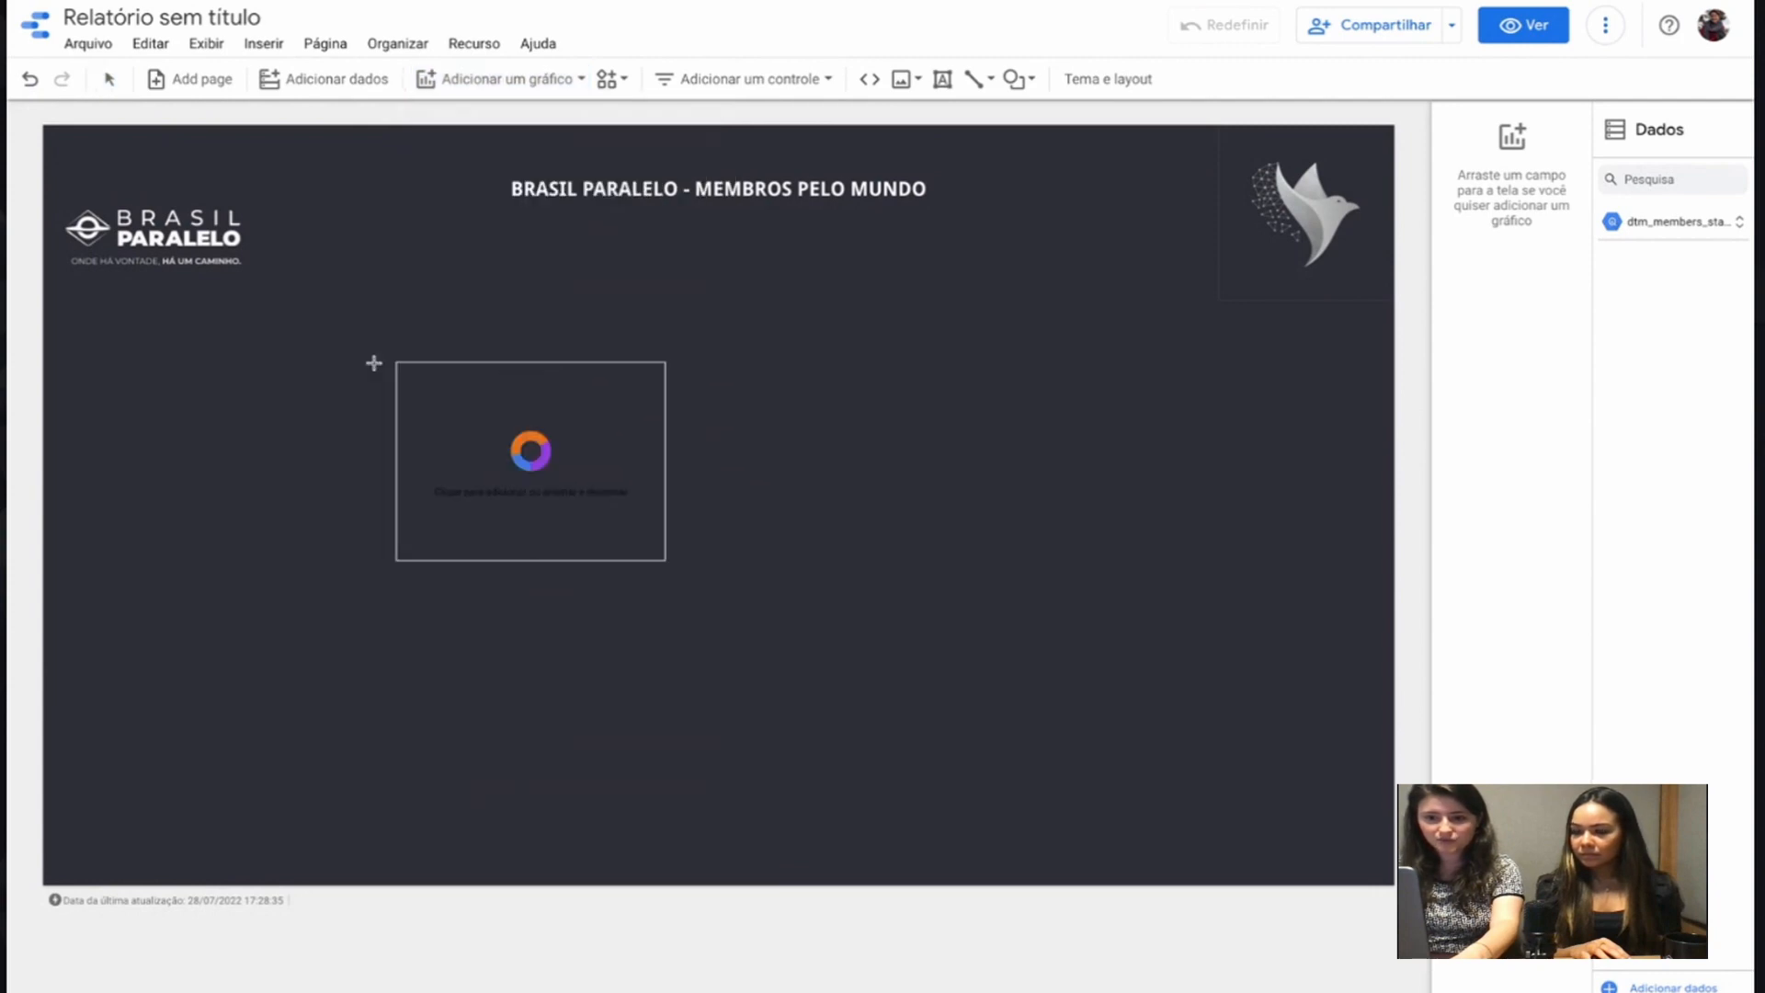
pyautogui.click(60, 315)
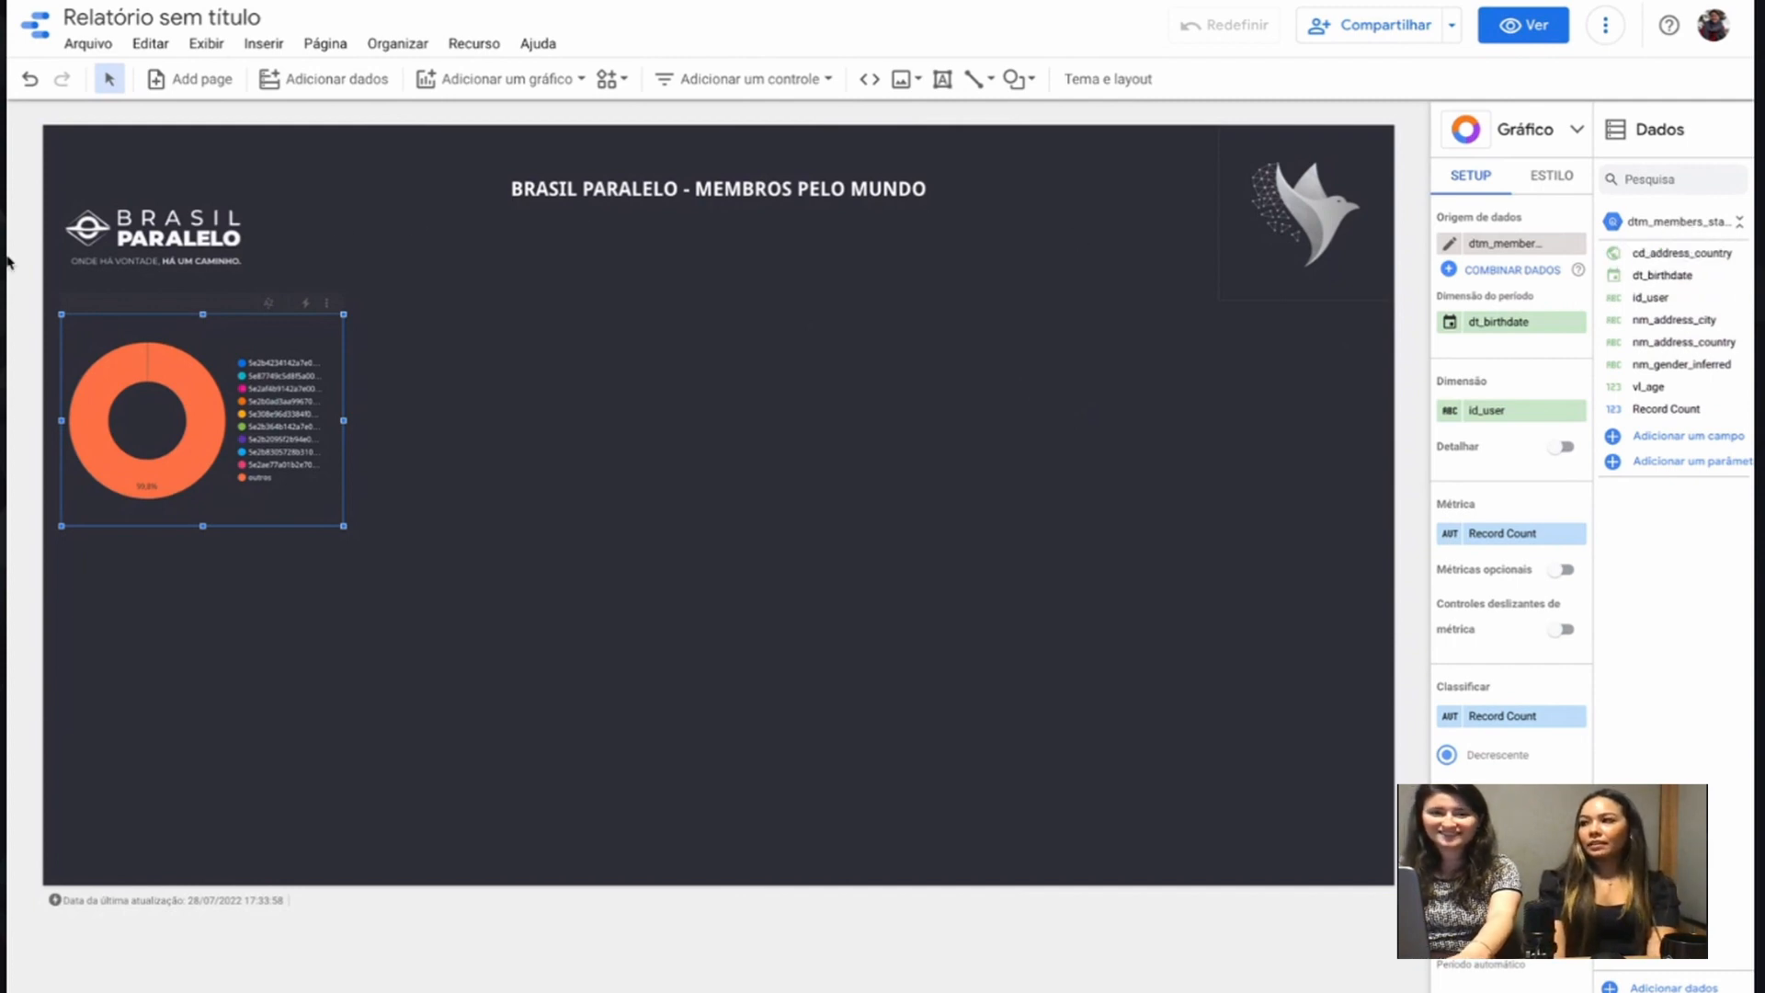
# Step: Review the data sources added to the report and return to the page
pyautogui.click(475, 44)
pyautogui.click(564, 81)
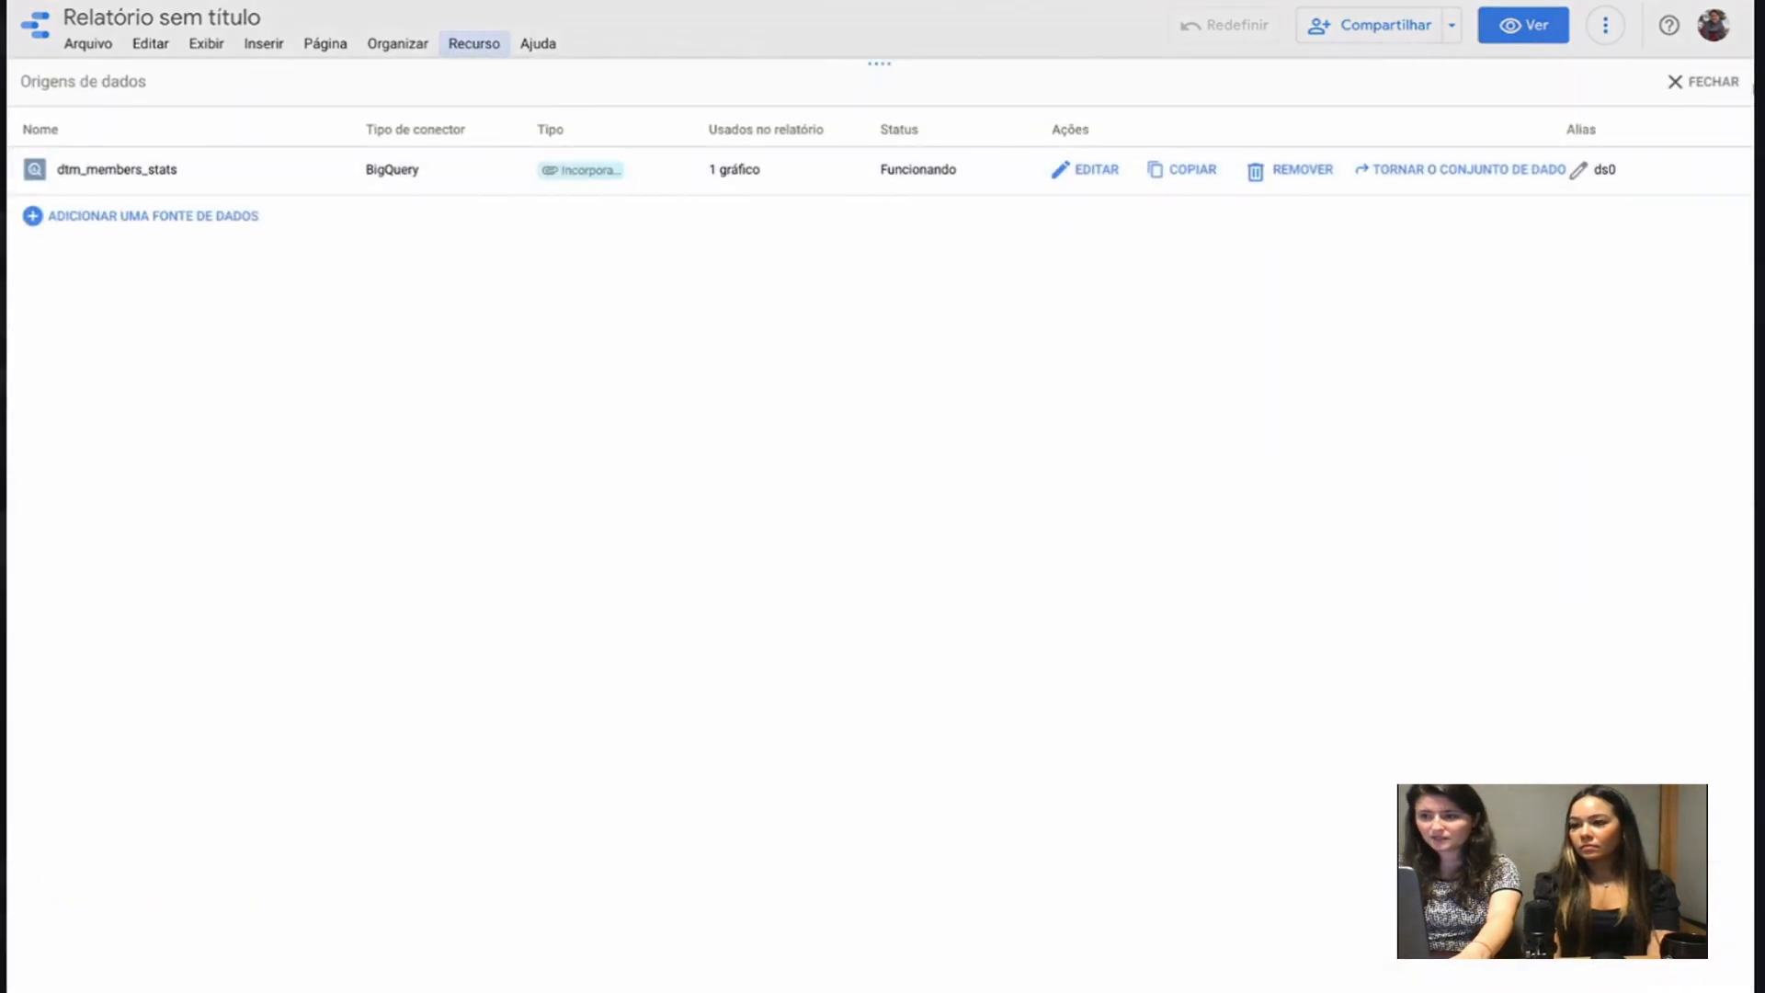
pyautogui.click(1710, 81)
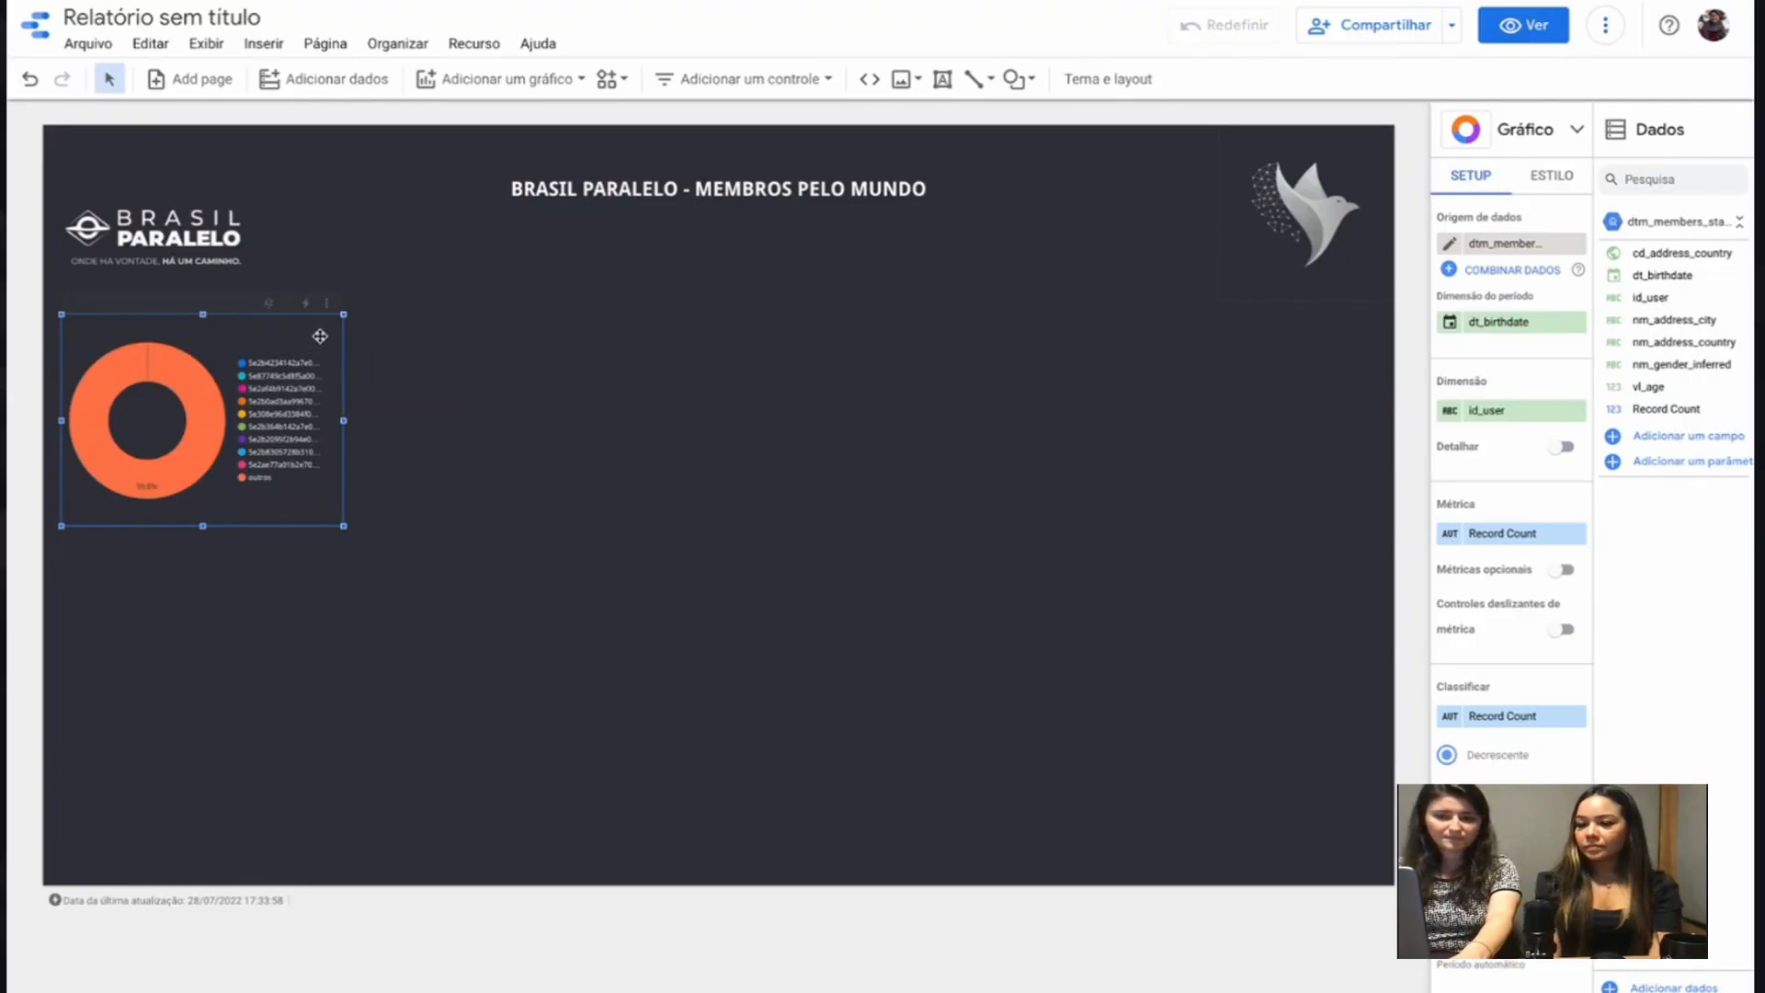
# Step: Move the donut chart slightly up towards the logo and remove dt_birthdate as its period dimension
pyautogui.moveTo(306, 342); pyautogui.dragTo(308, 322)
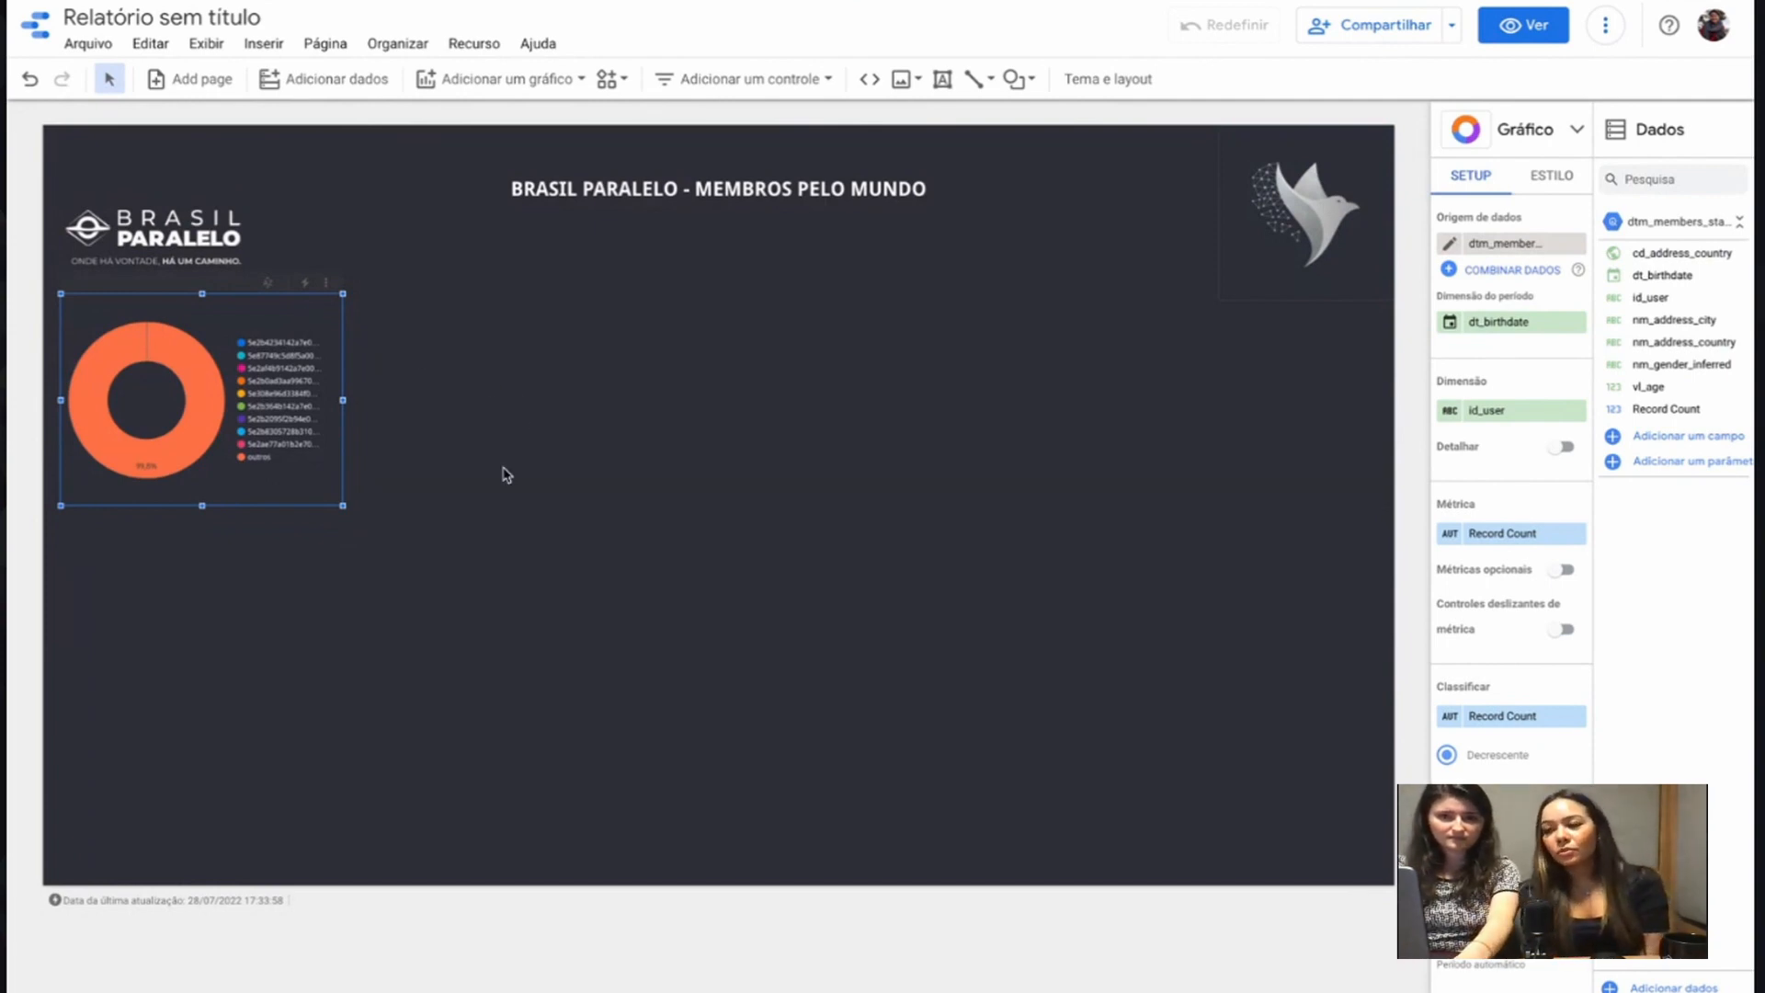
pyautogui.click(1578, 322)
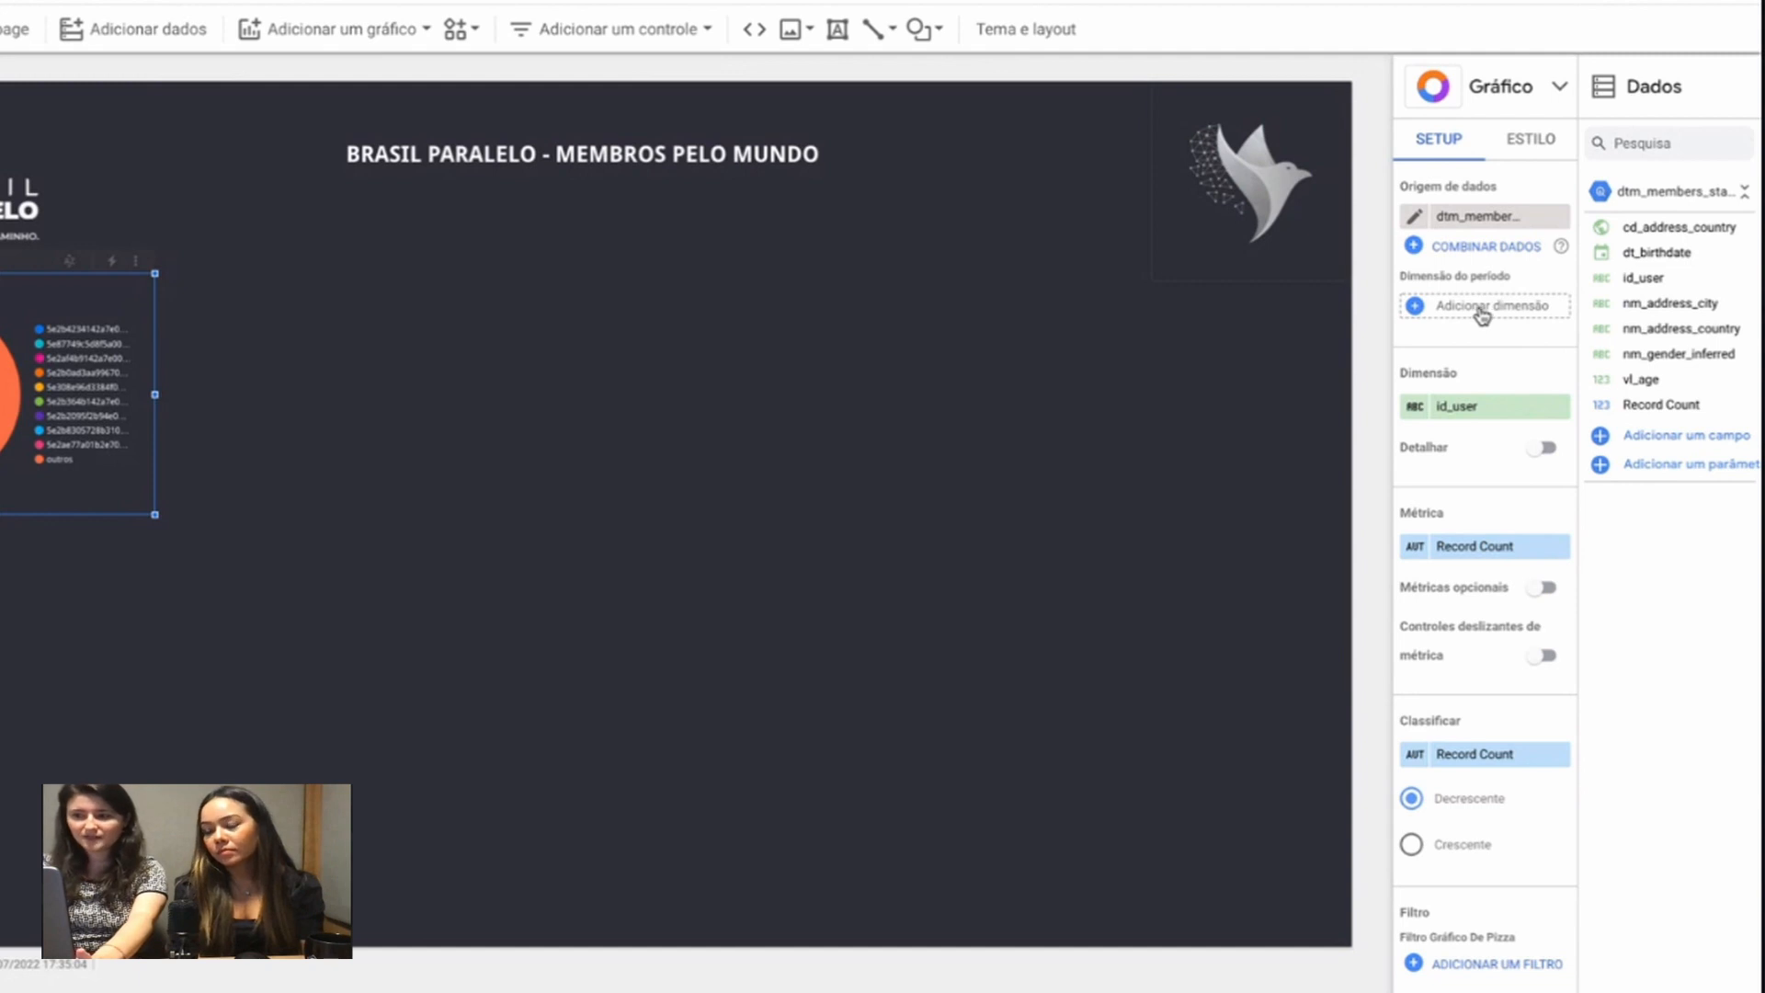
# Step: Replace the donut chart's id_user dimension with nm_gender_inferred
pyautogui.click(1479, 411)
pyautogui.write('nm')
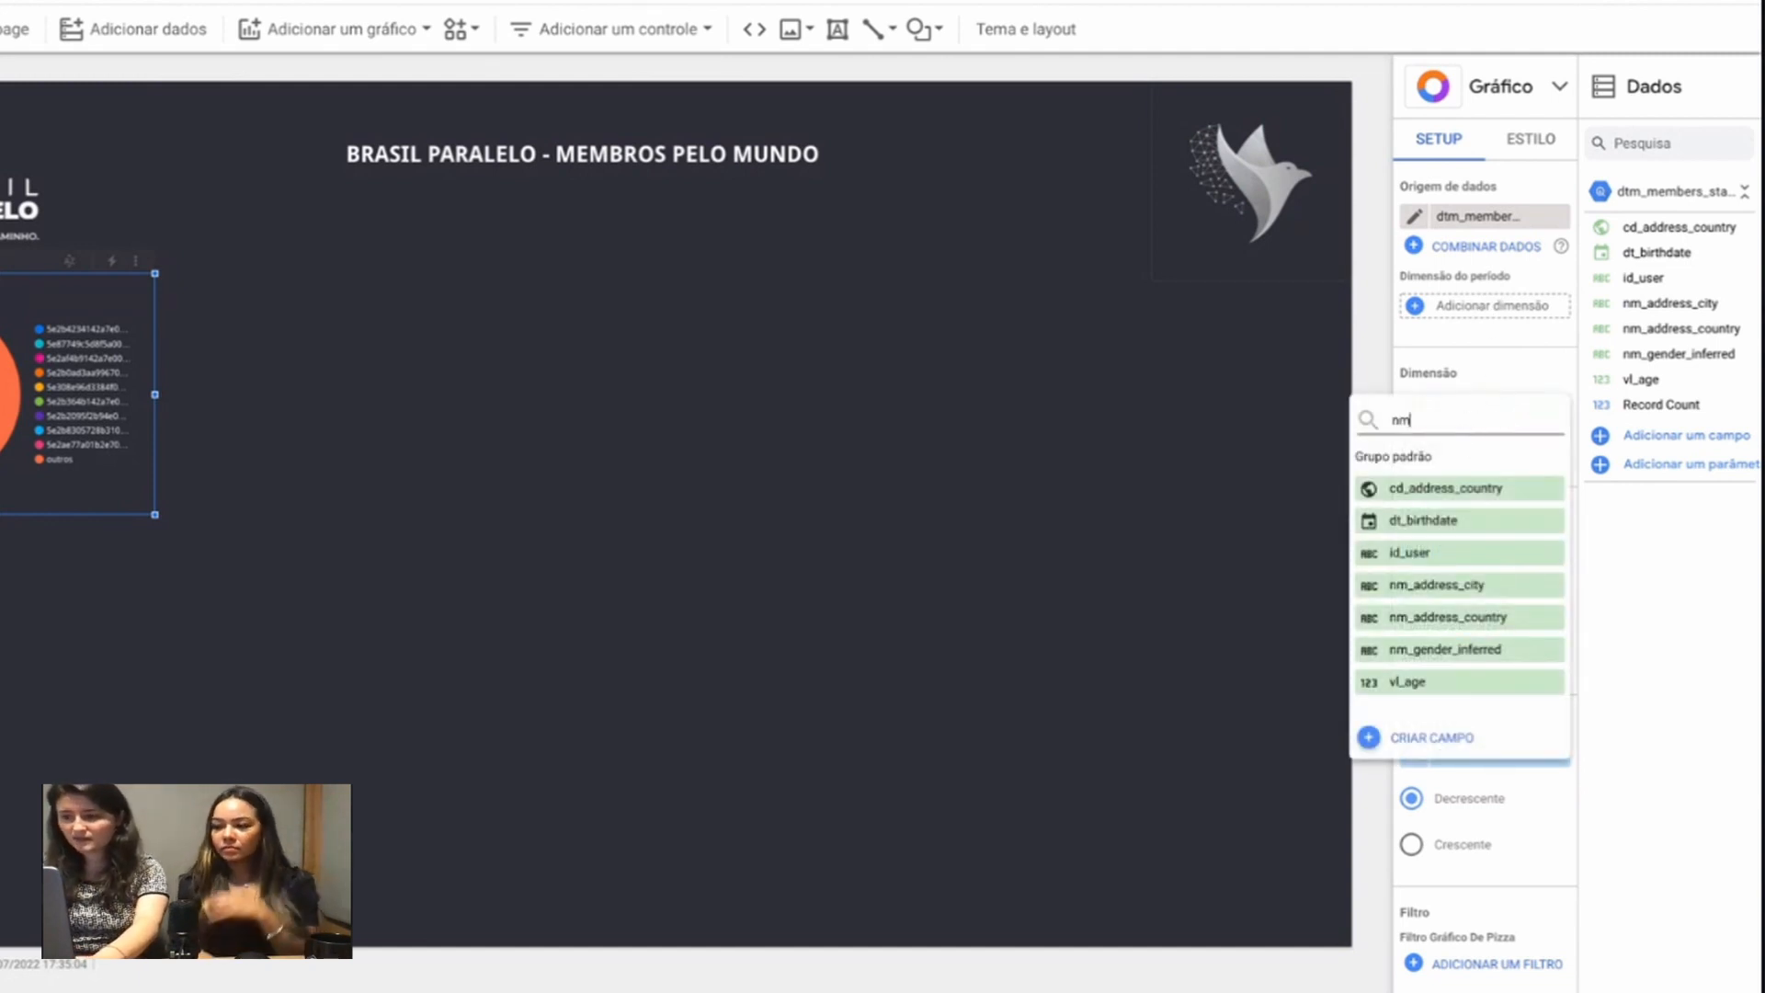
pyautogui.write('_')
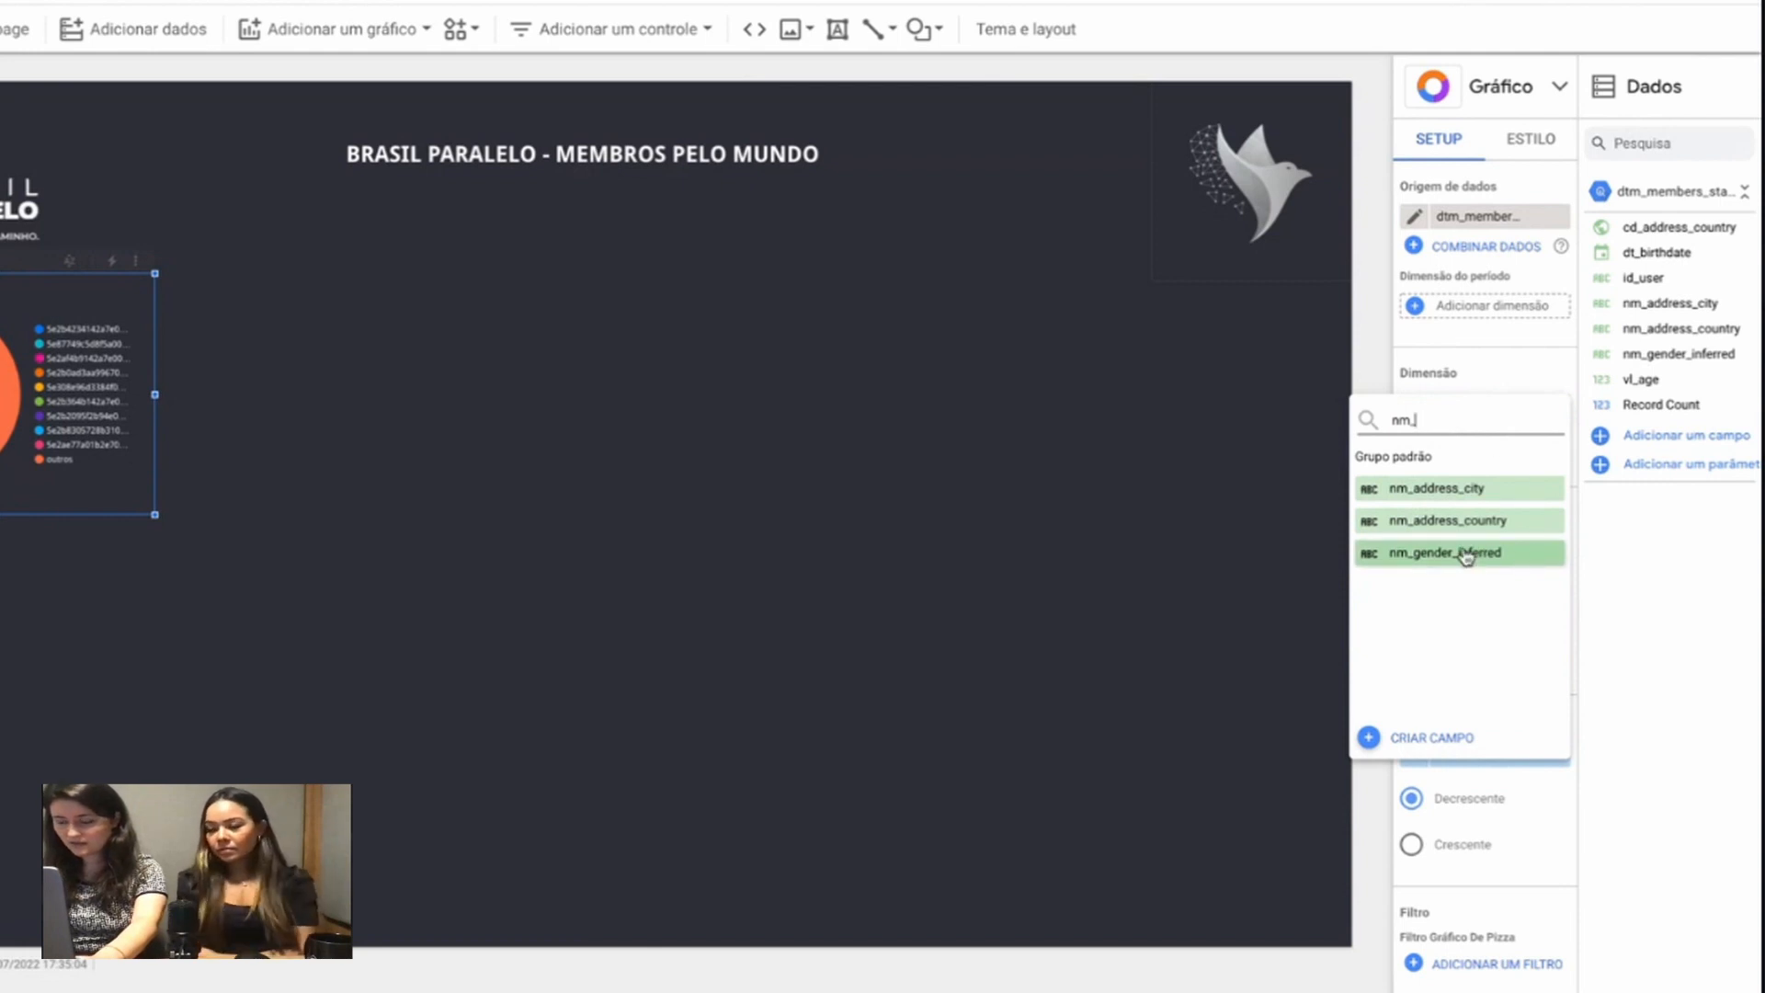
pyautogui.click(1466, 554)
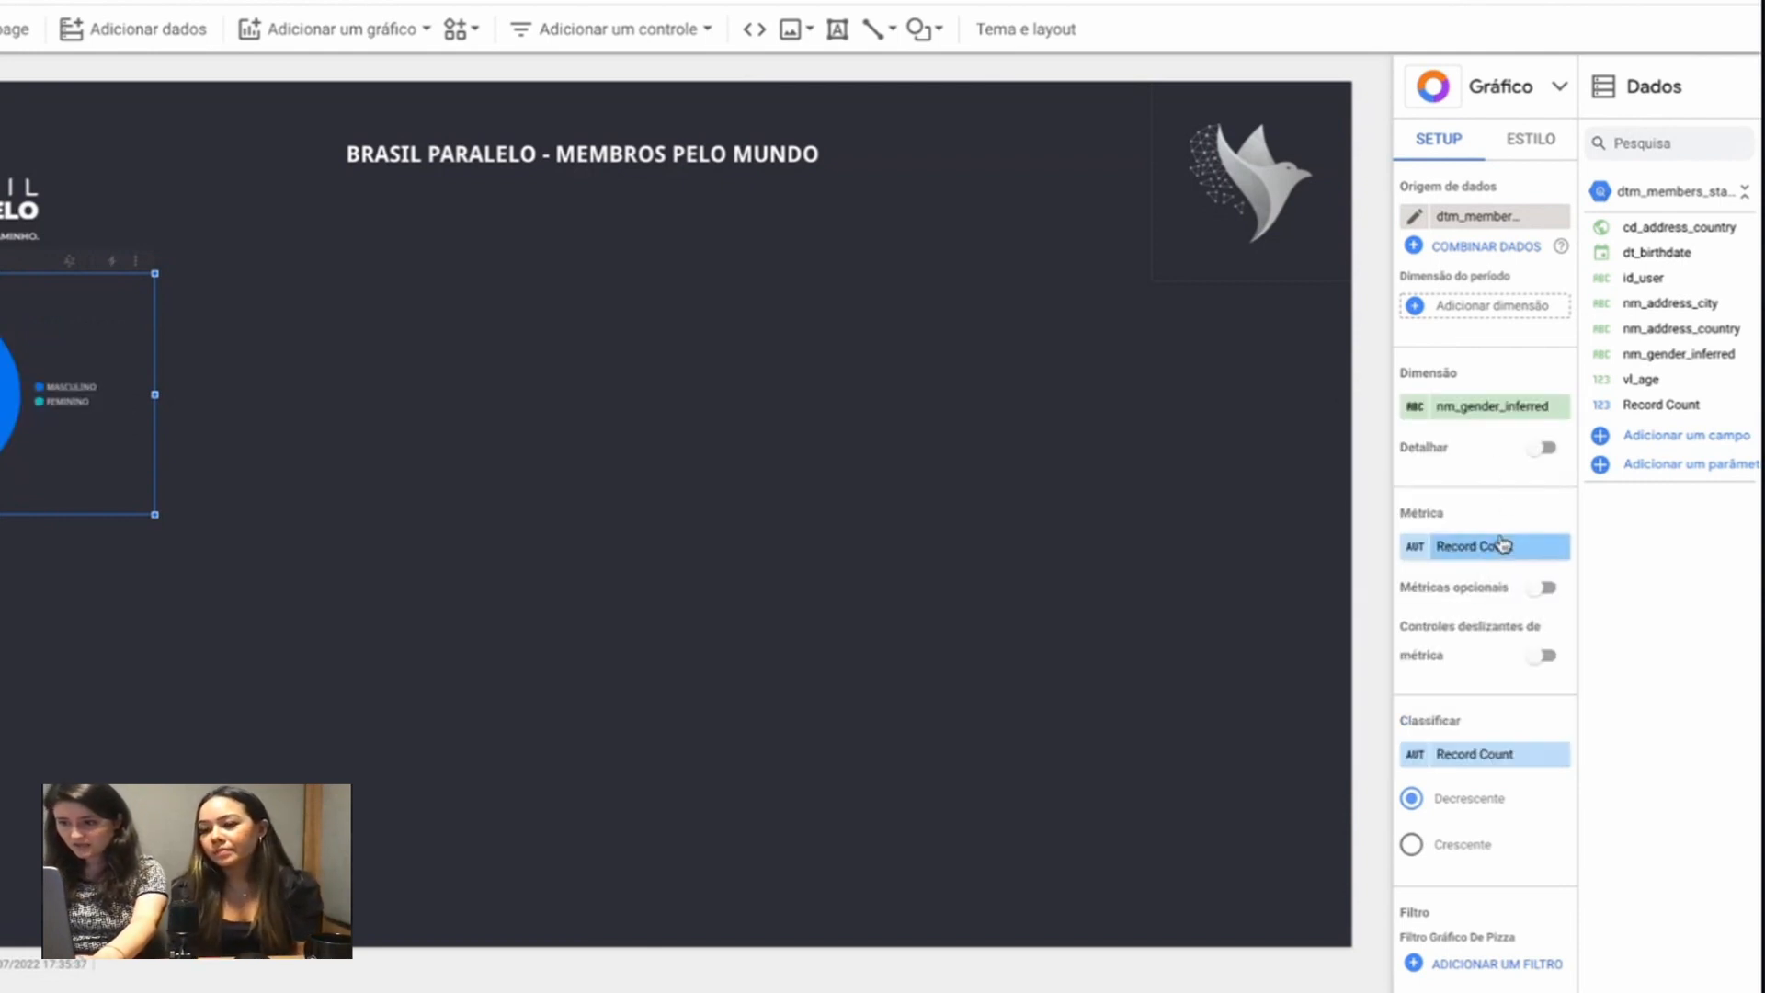
# Step: Set the donut chart's metric to id_user with the "Contar diferentes" (count distinct) aggregation
pyautogui.click(1446, 550)
pyautogui.write('id_user')
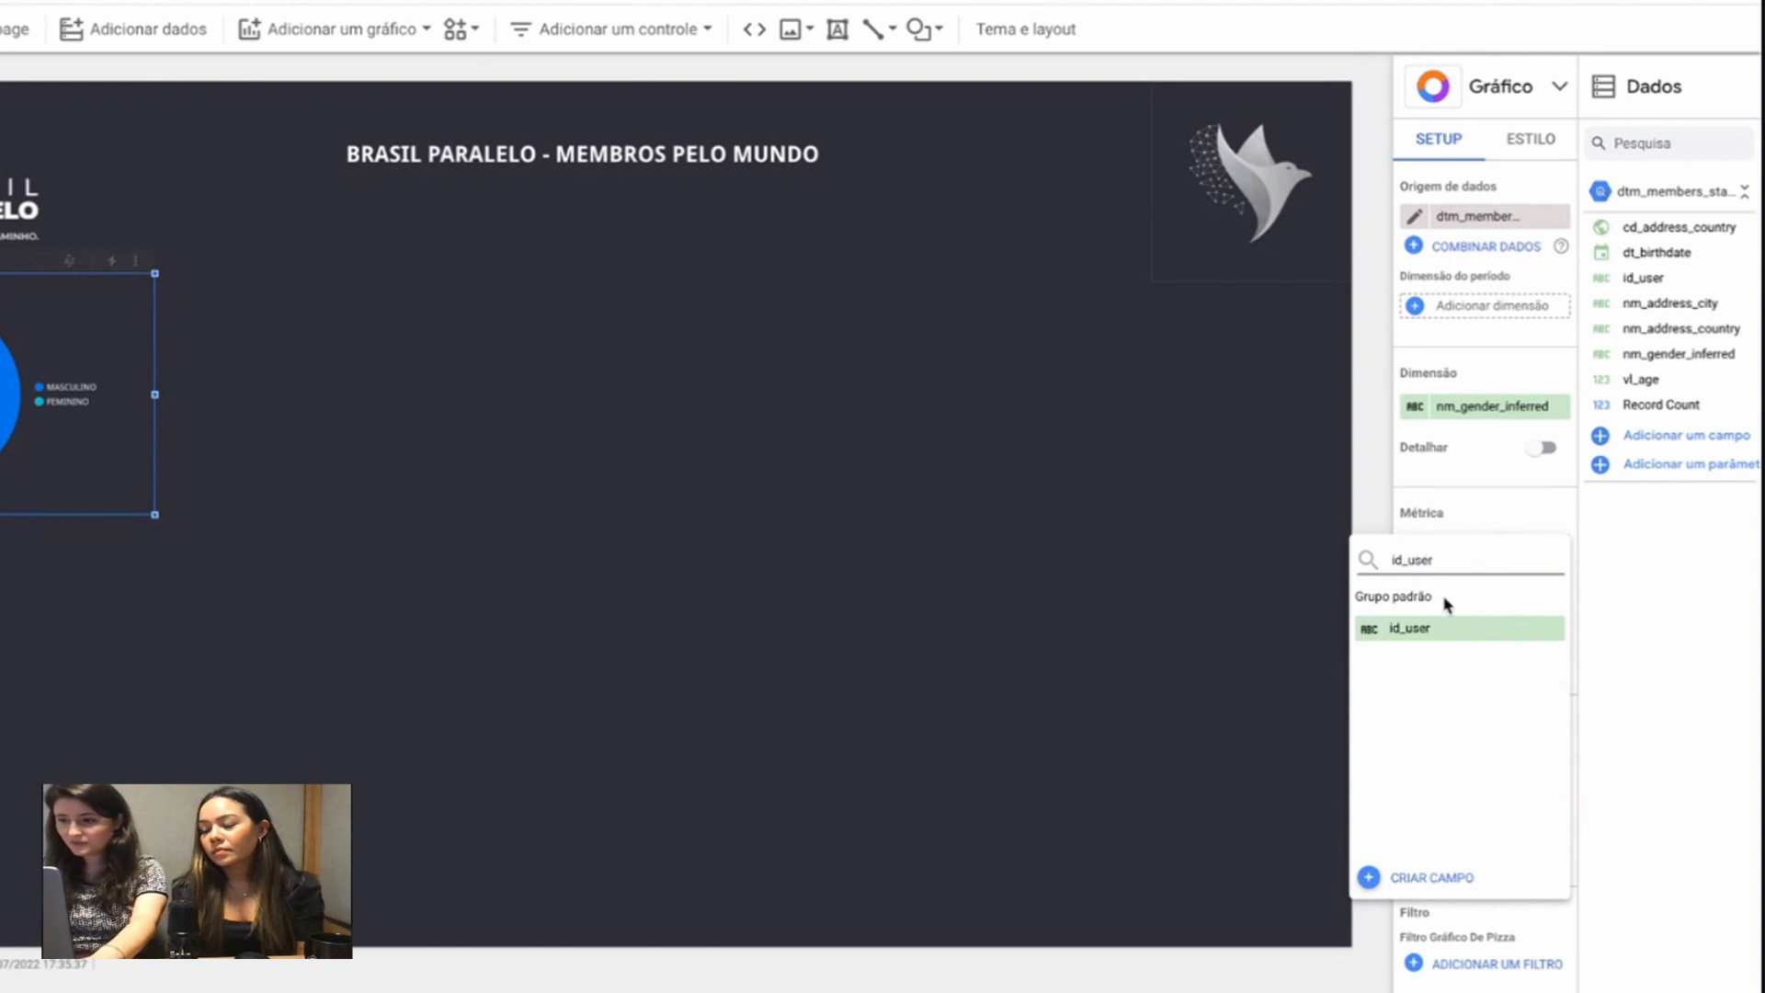
pyautogui.click(1457, 629)
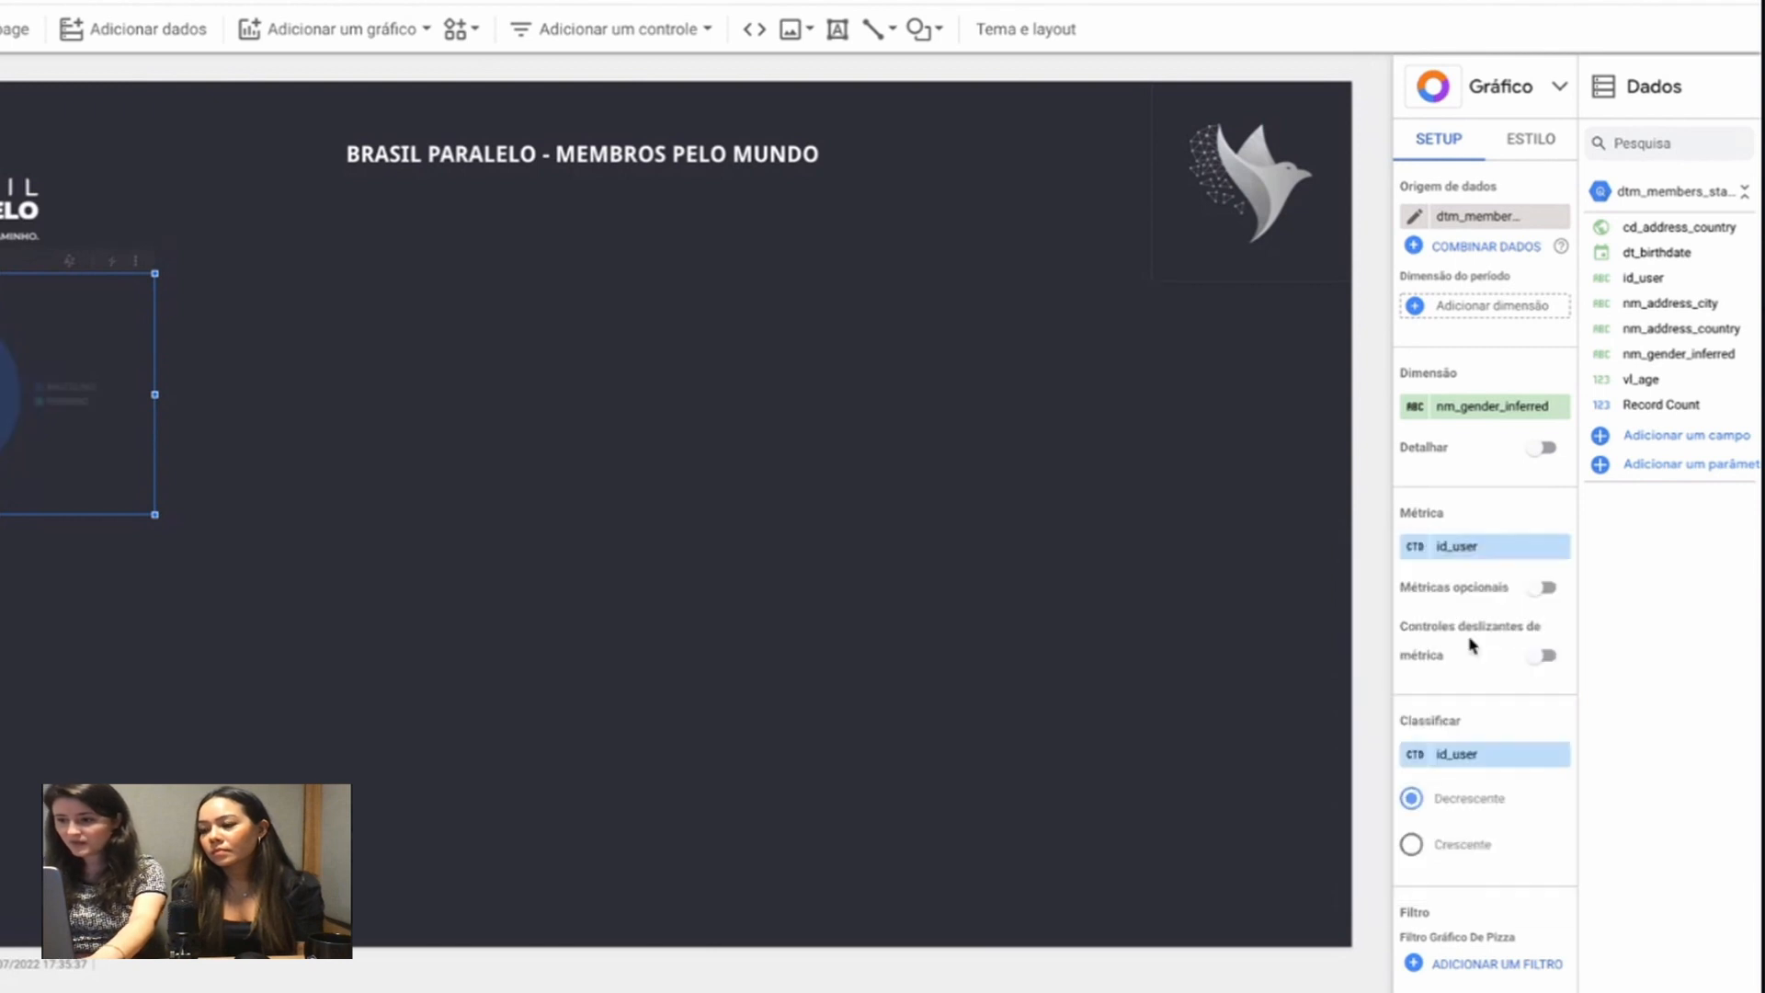
pyautogui.click(1413, 550)
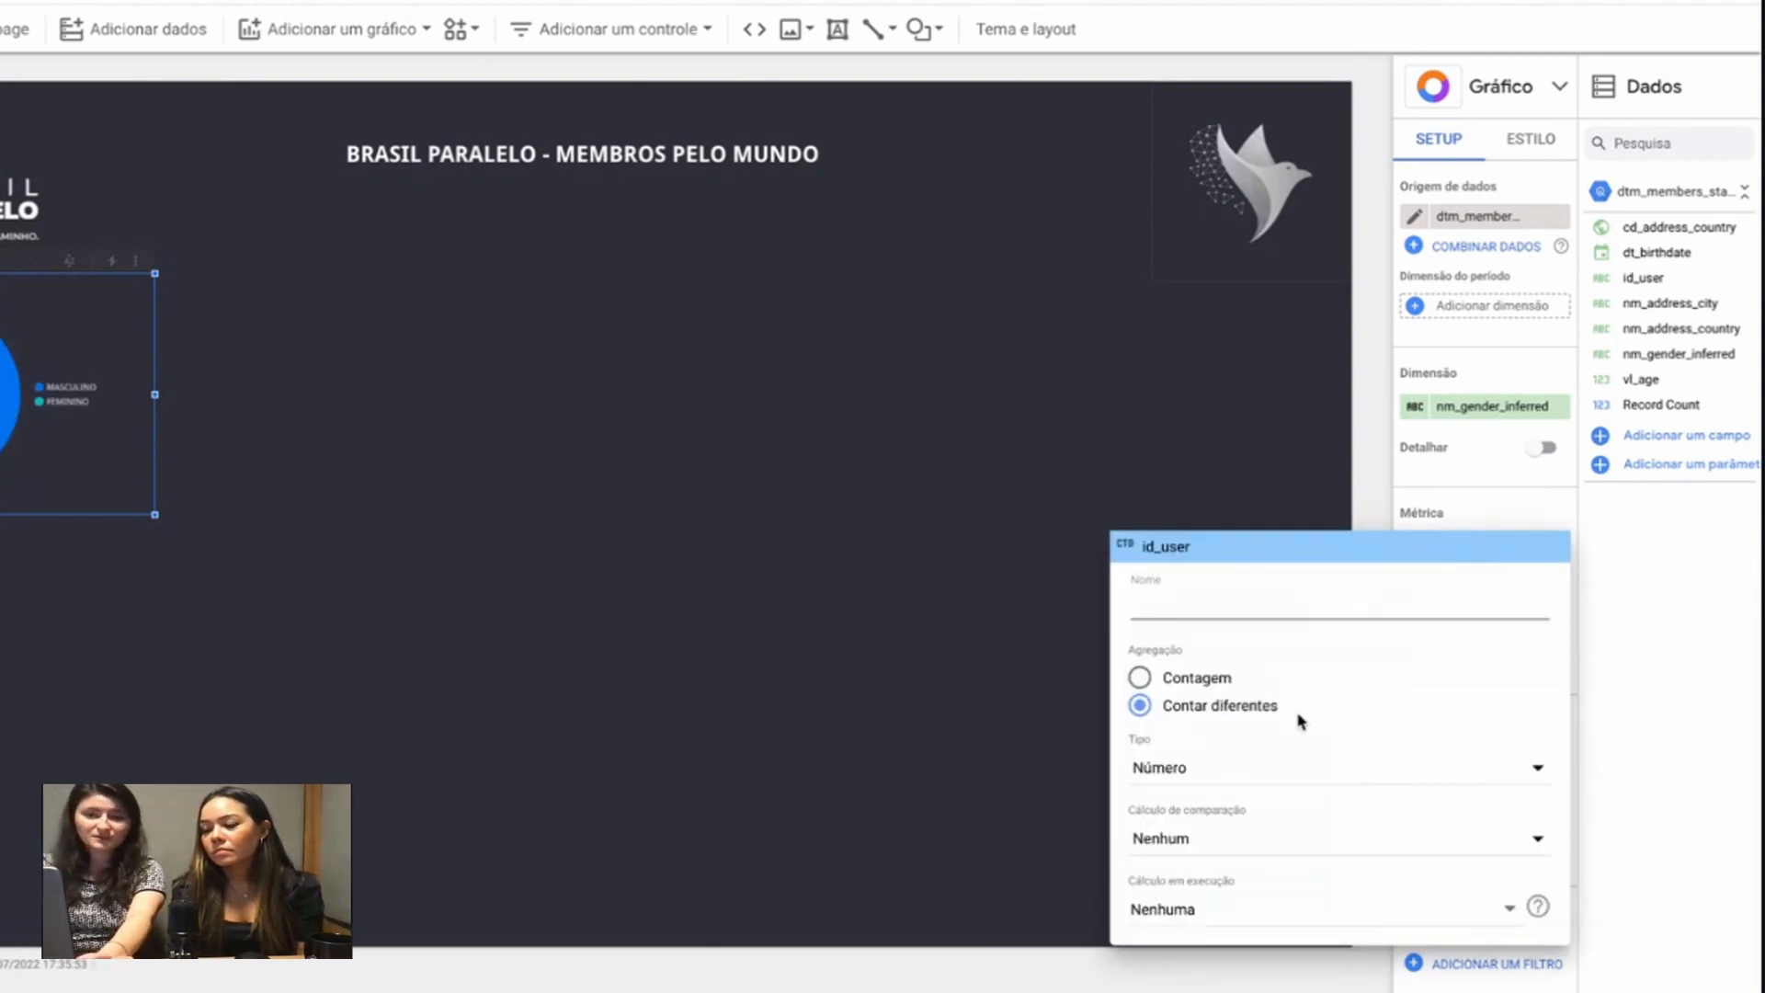
pyautogui.click(1140, 706)
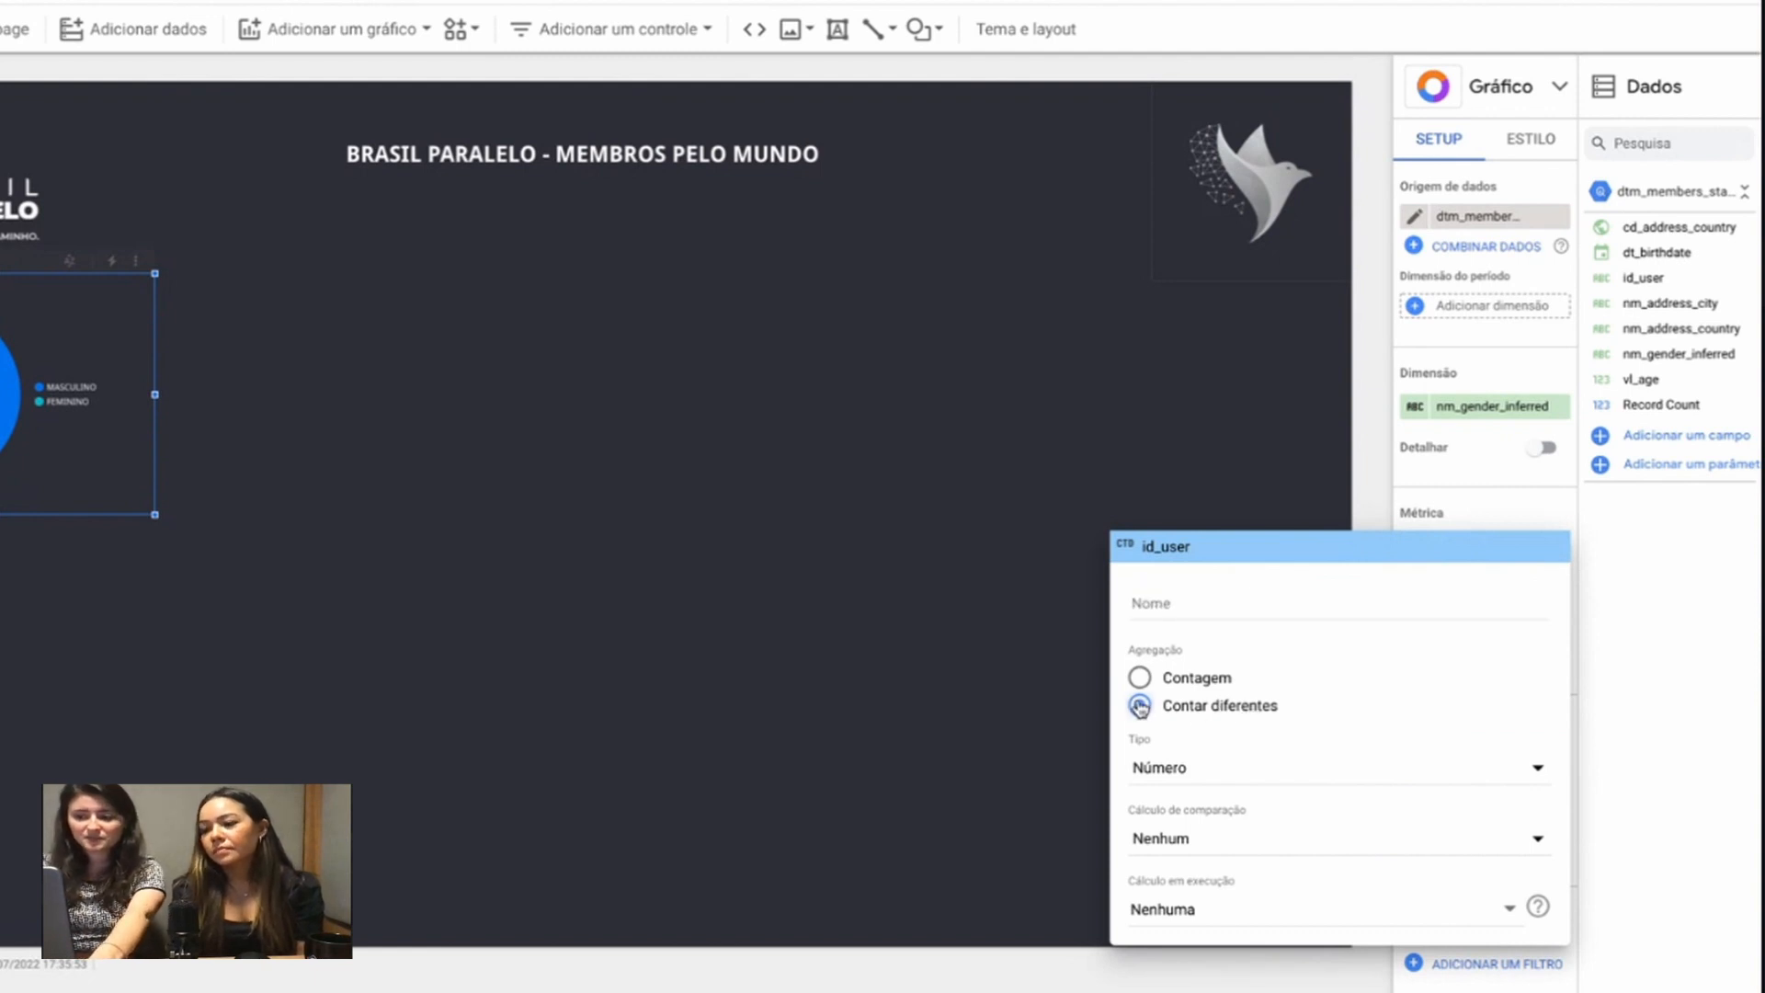
pyautogui.click(1338, 362)
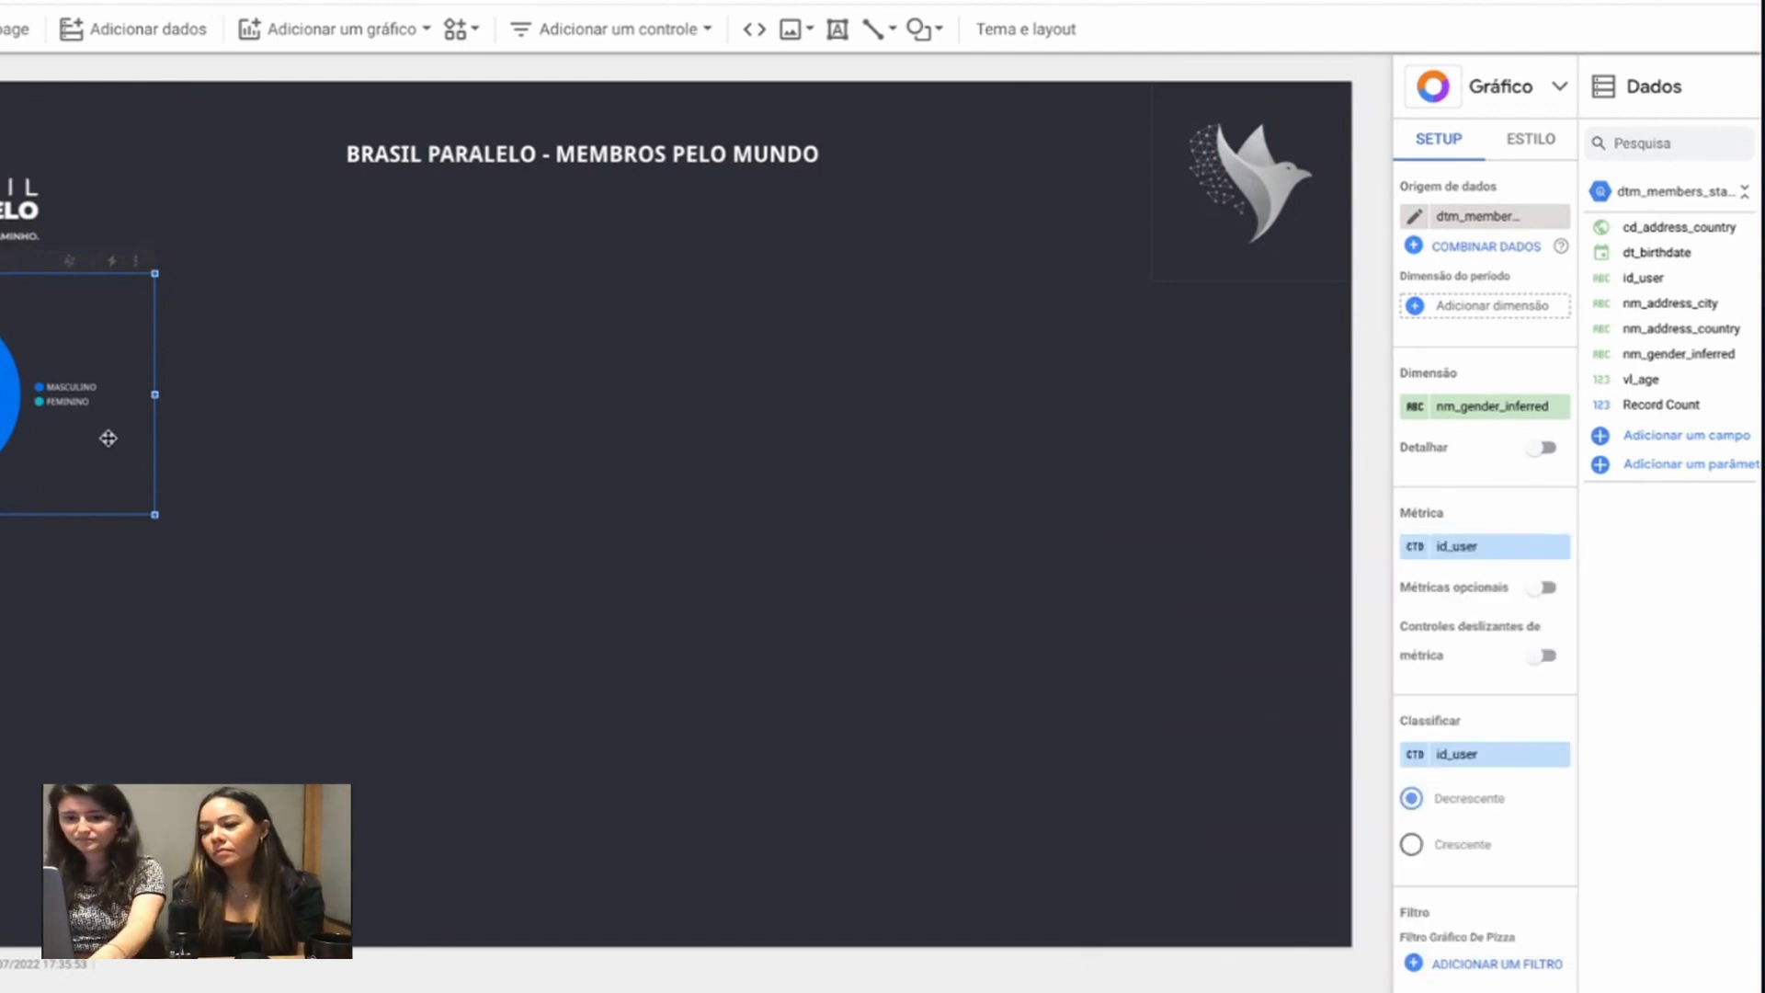
# Step: Review the gender donut chart's style options for labels and legend
pyautogui.click(1544, 144)
pyautogui.scroll(-5, 1503, 395)
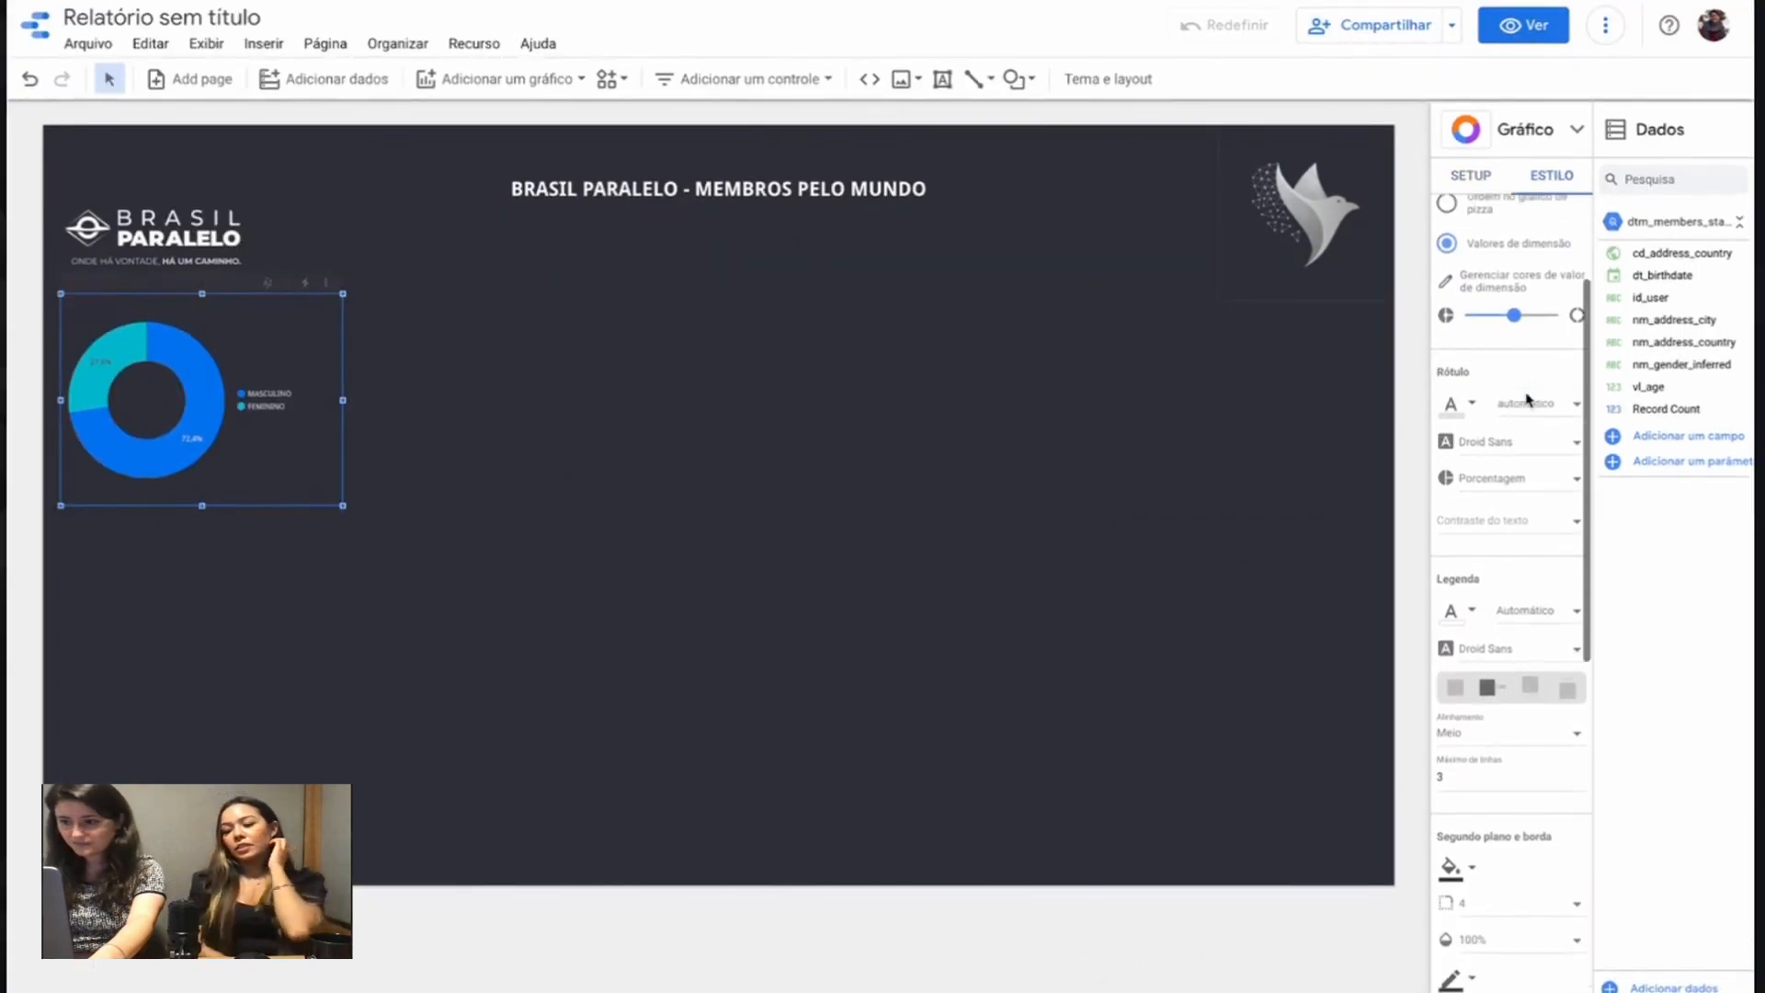
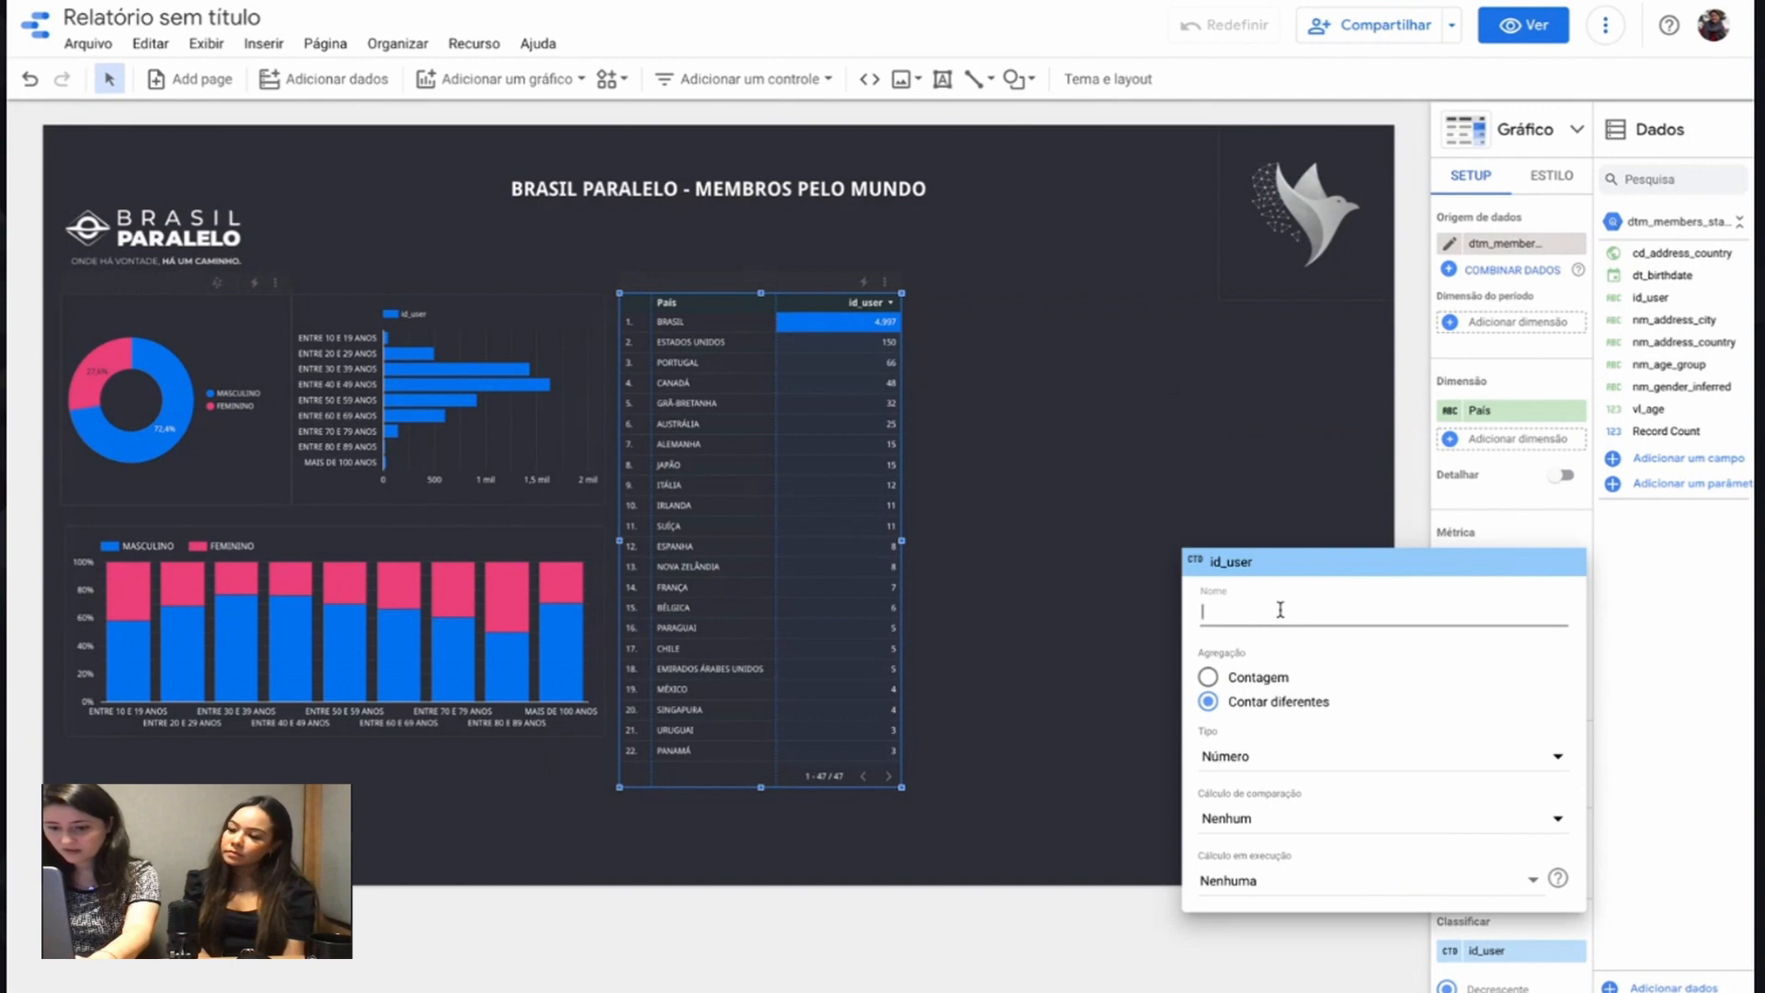
# Step: Rename the country table's id_user metric to "Nº membros"
pyautogui.write('N')
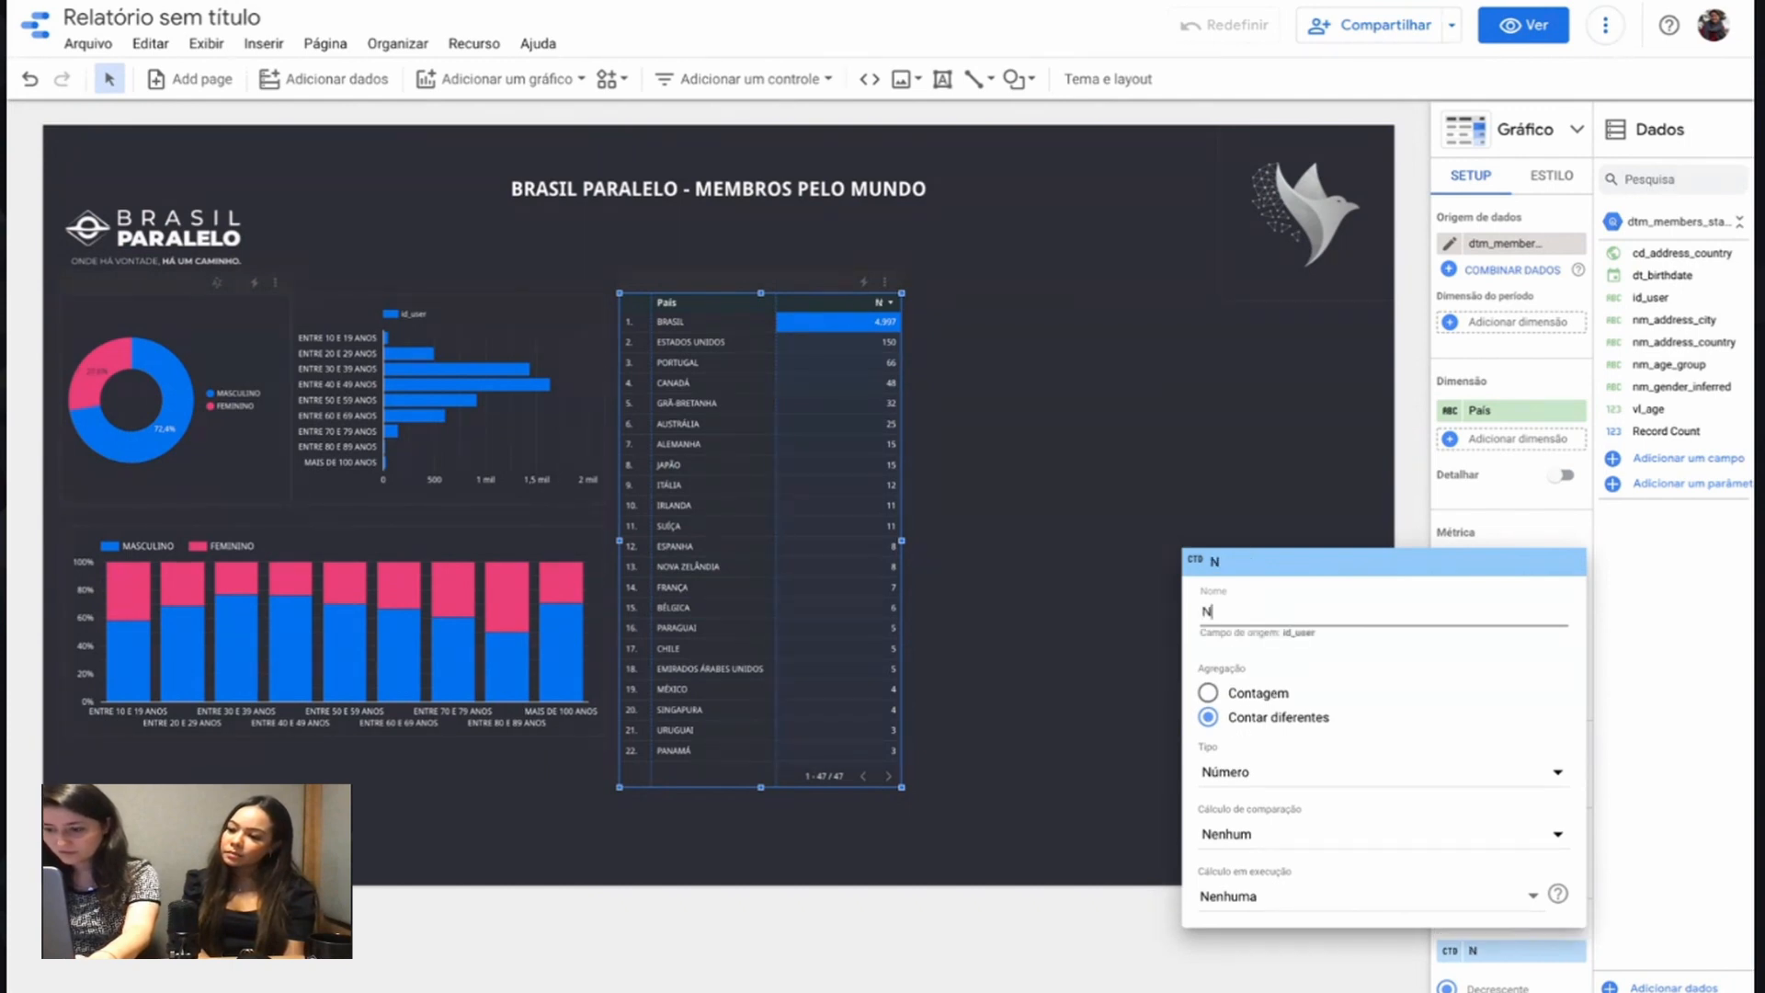
pyautogui.write('º membros')
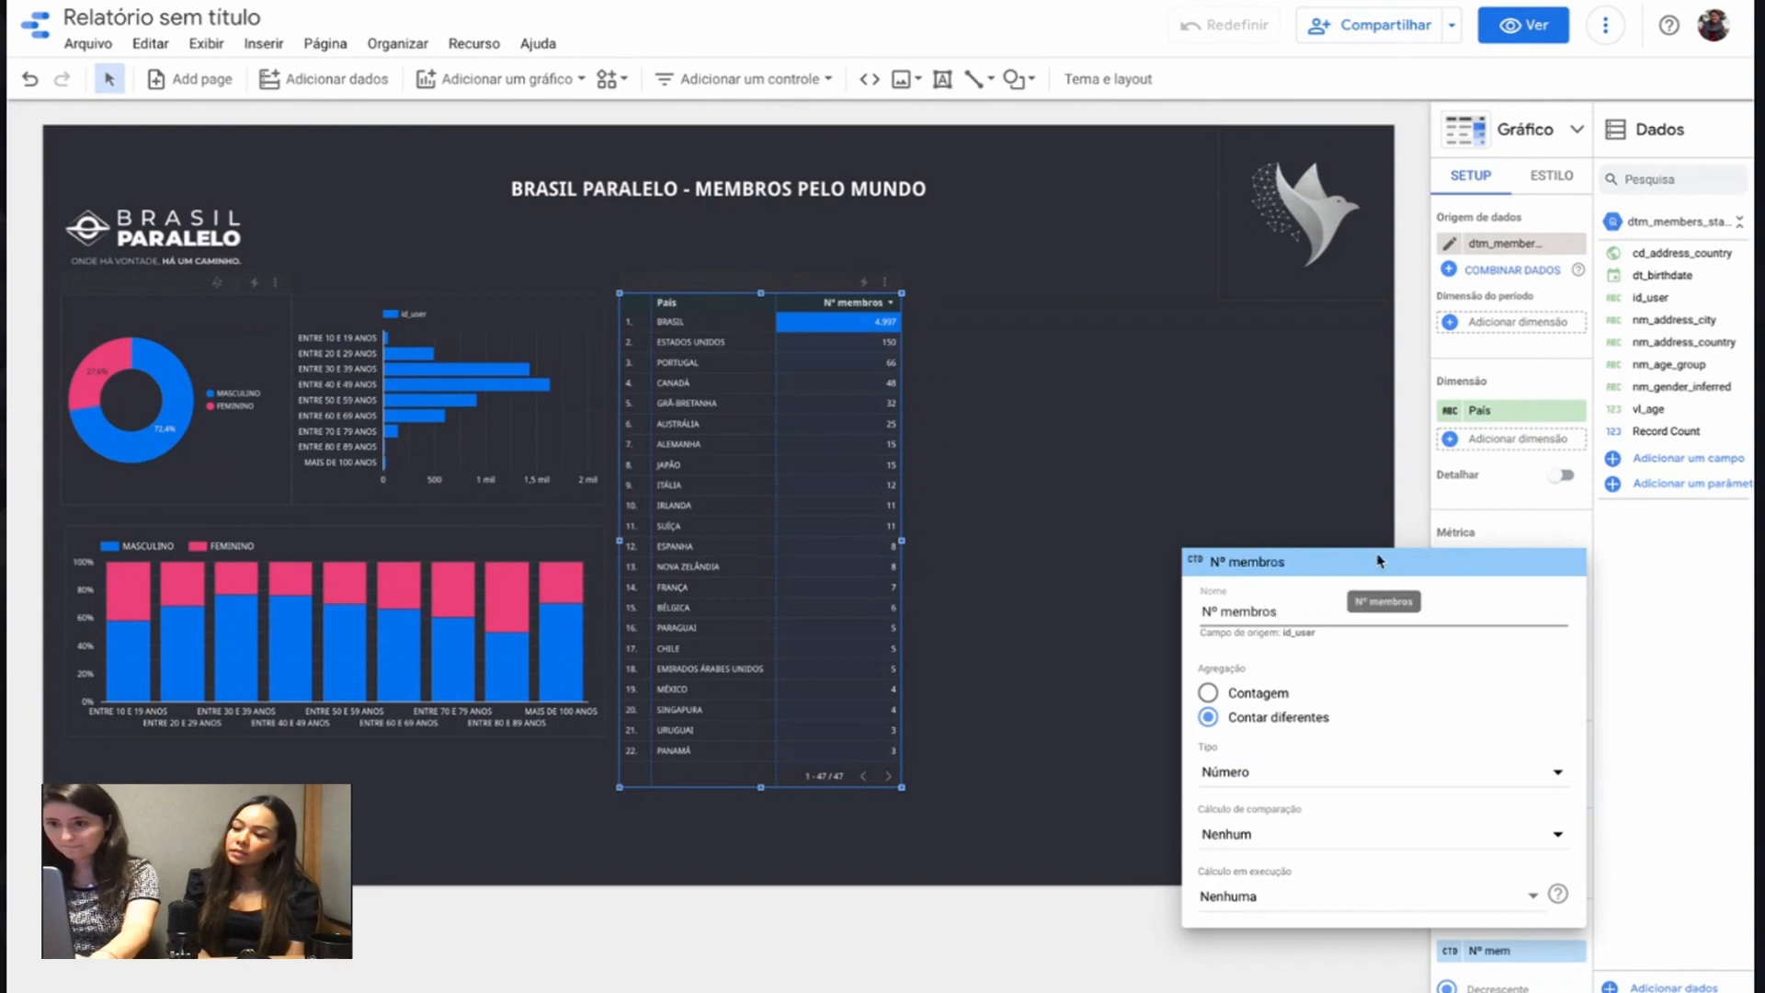
# Step: Rename the age-group bar chart's id_user metric to "Membros por faixa etária"
pyautogui.click(530, 312)
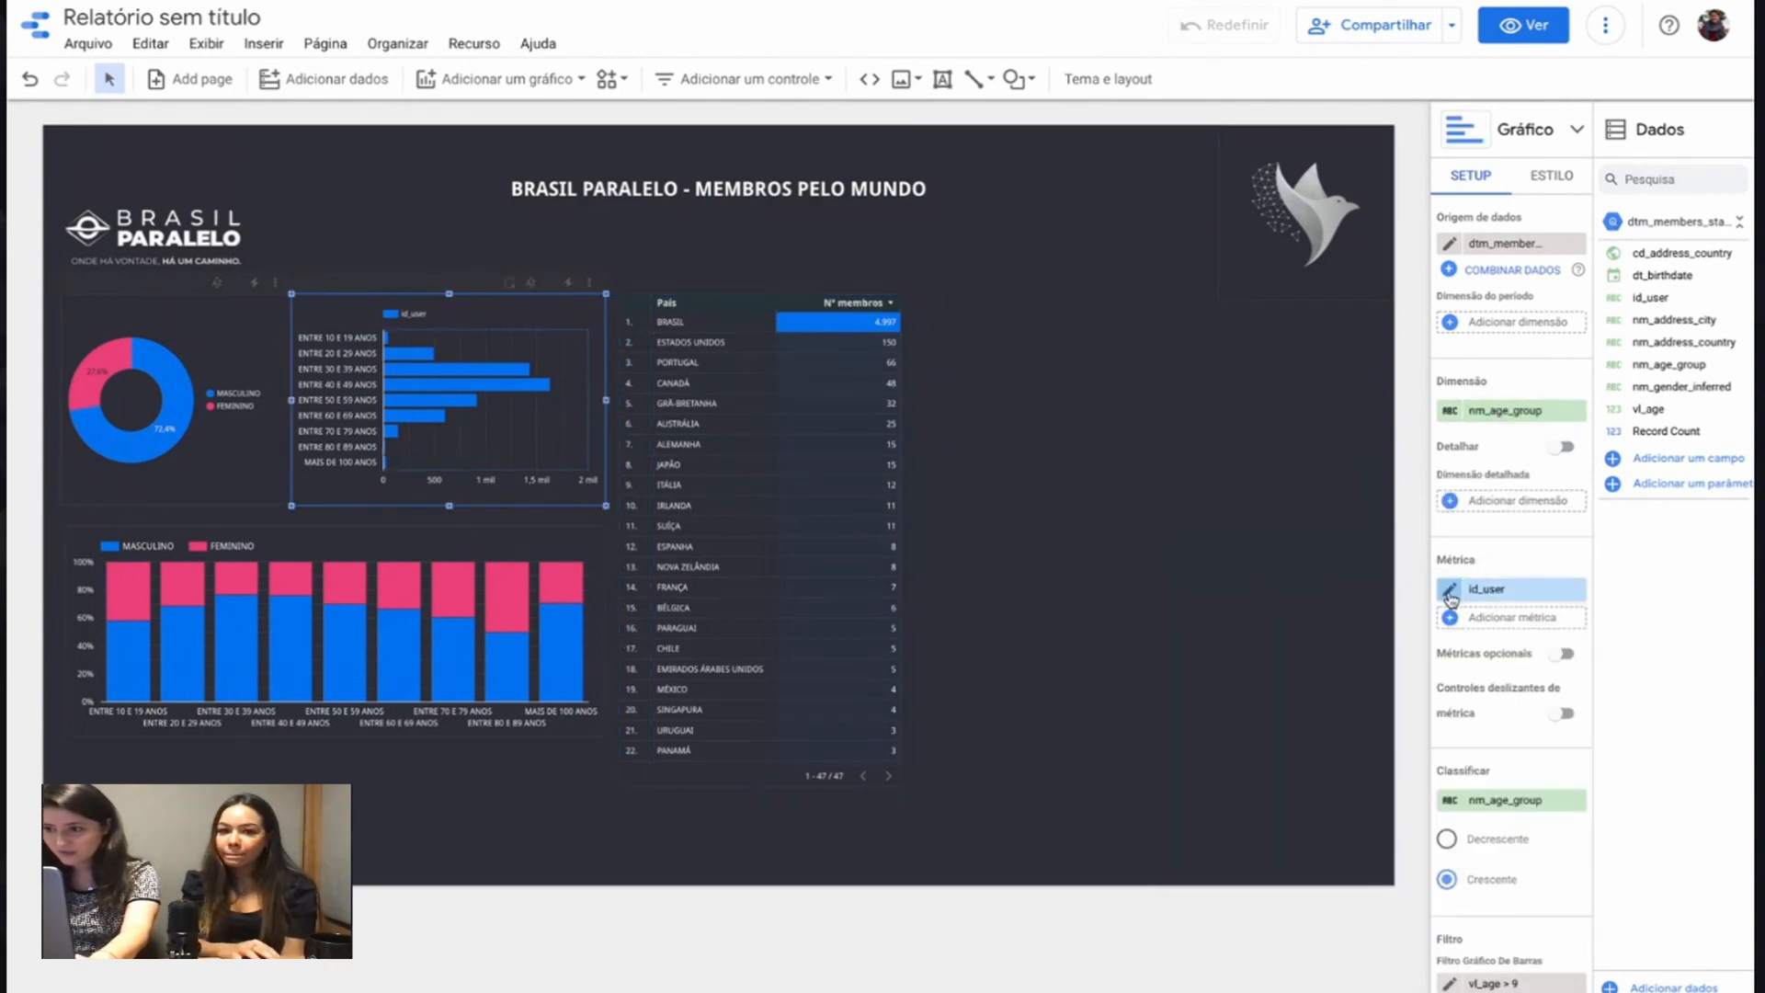
pyautogui.click(1499, 590)
pyautogui.write('Membros')
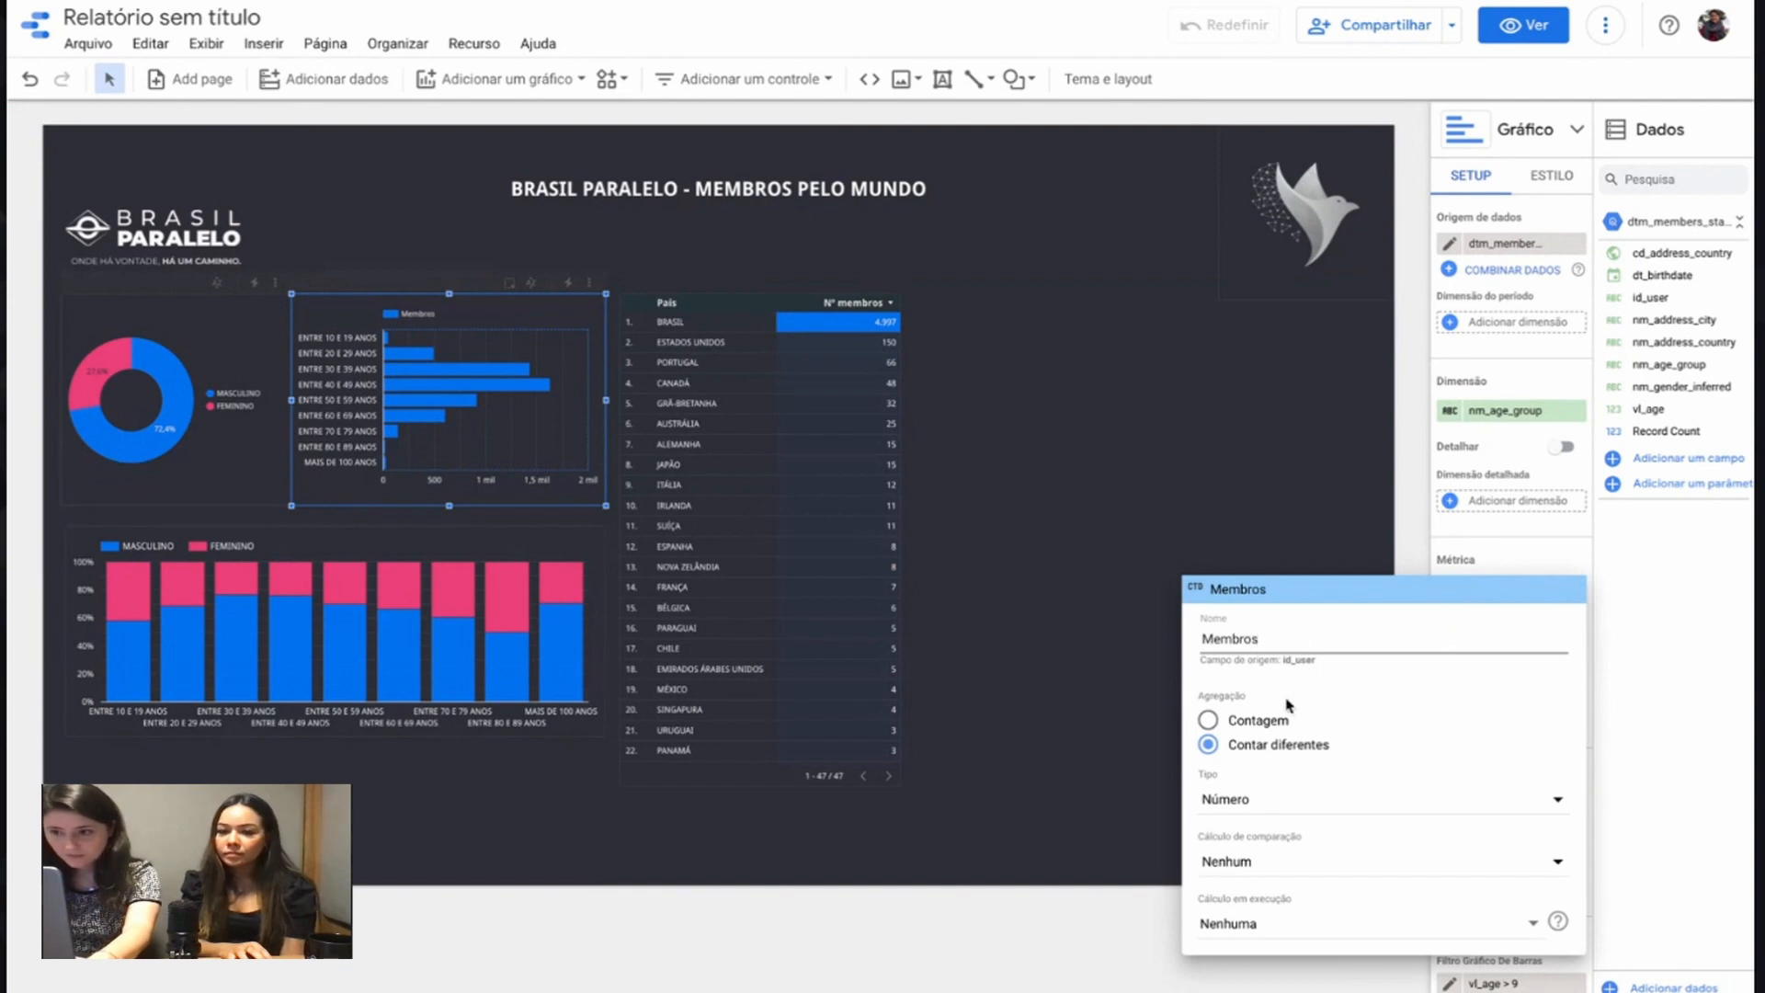
pyautogui.moveTo(1276, 641); pyautogui.dragTo(1195, 648)
pyautogui.click(1295, 644)
pyautogui.write('por faixa etária')
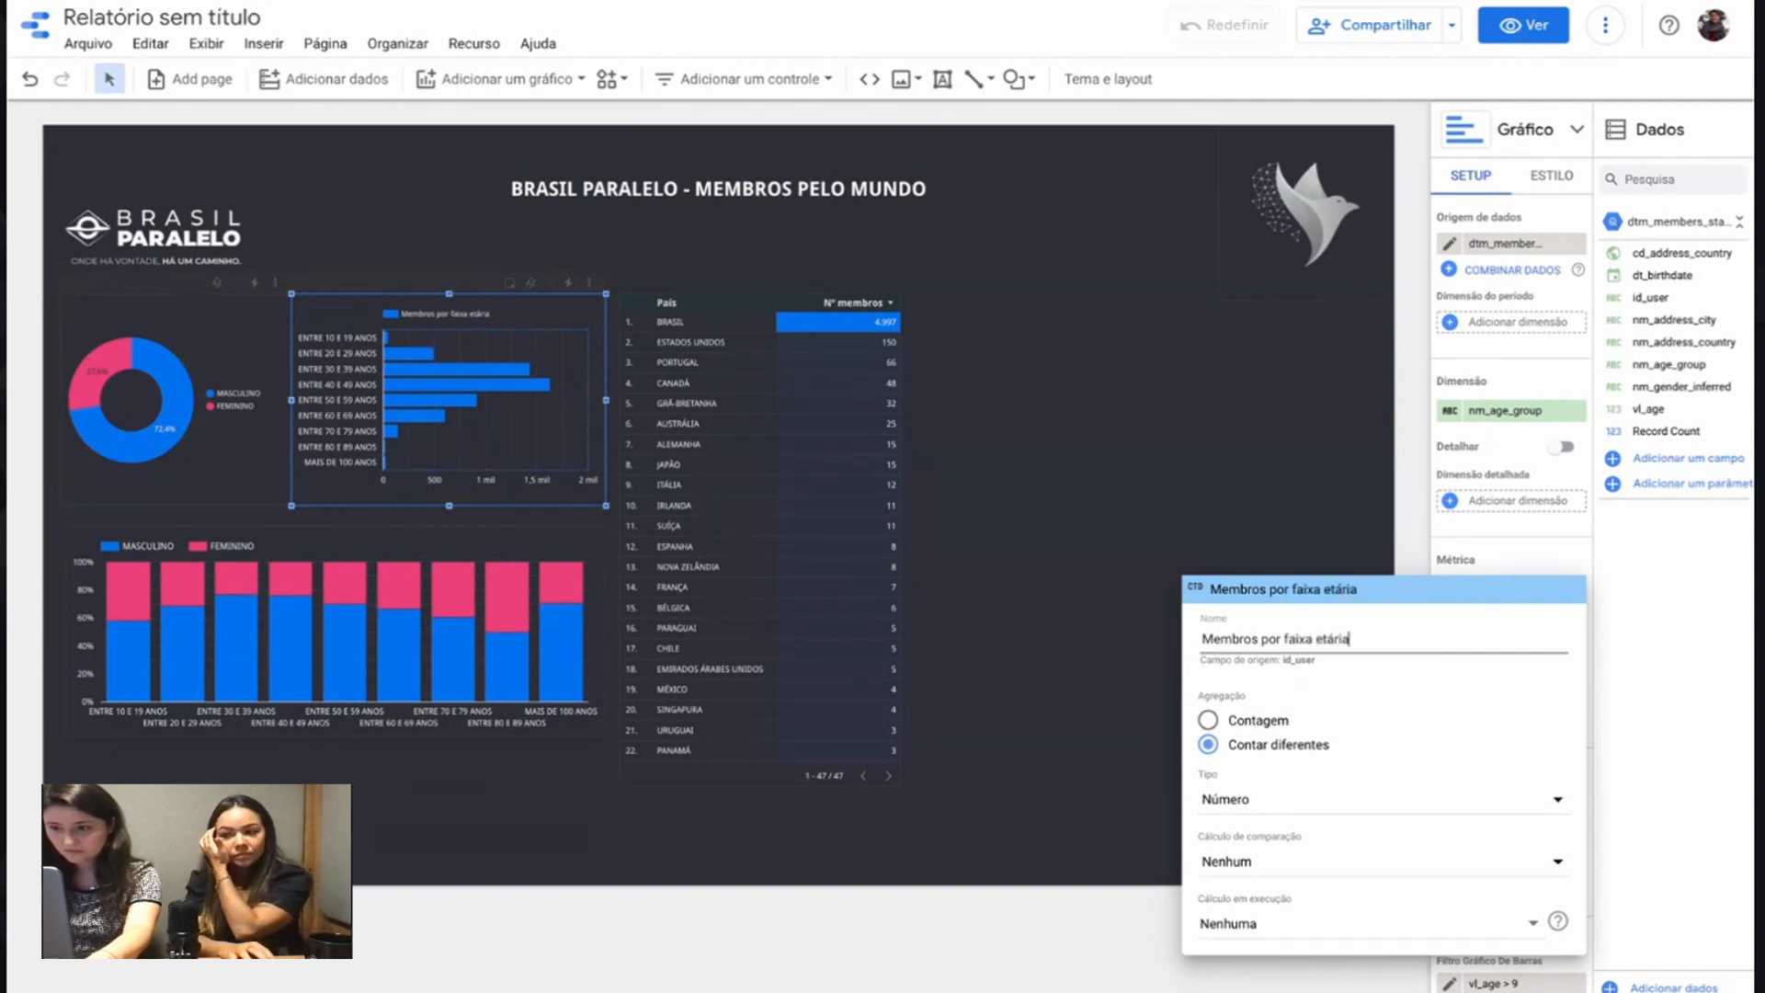
pyautogui.click(1283, 488)
pyautogui.click(738, 292)
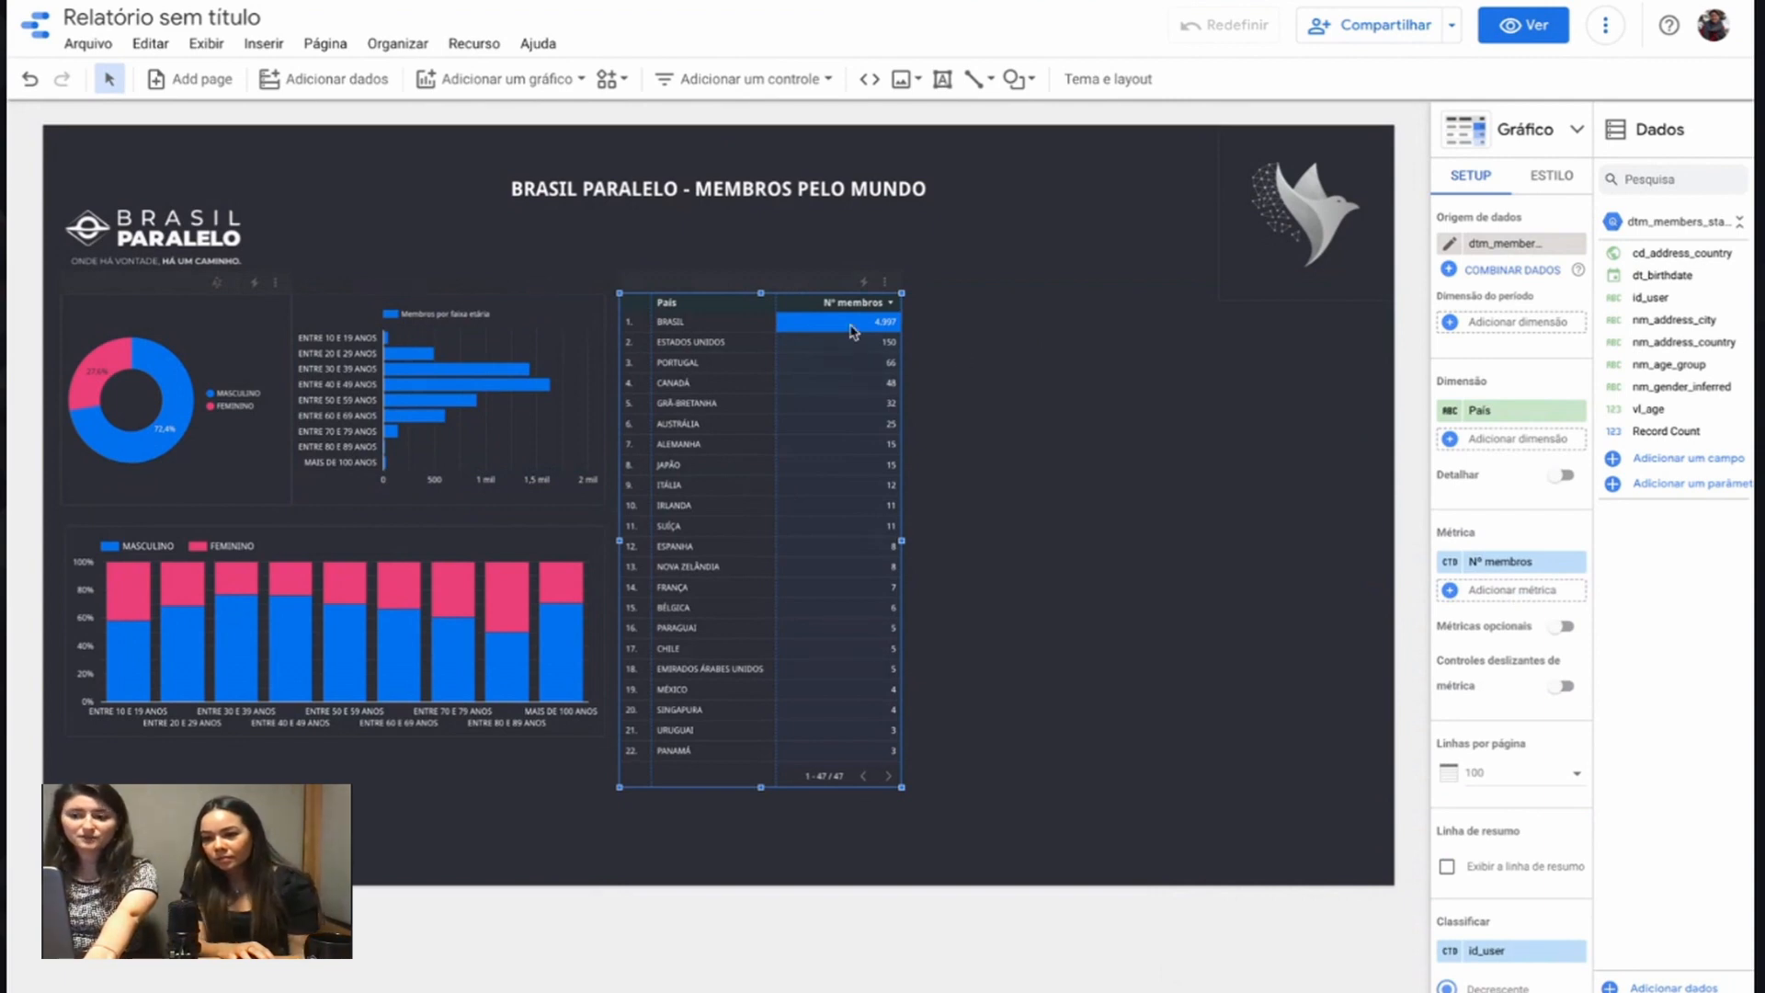
pyautogui.click(1487, 589)
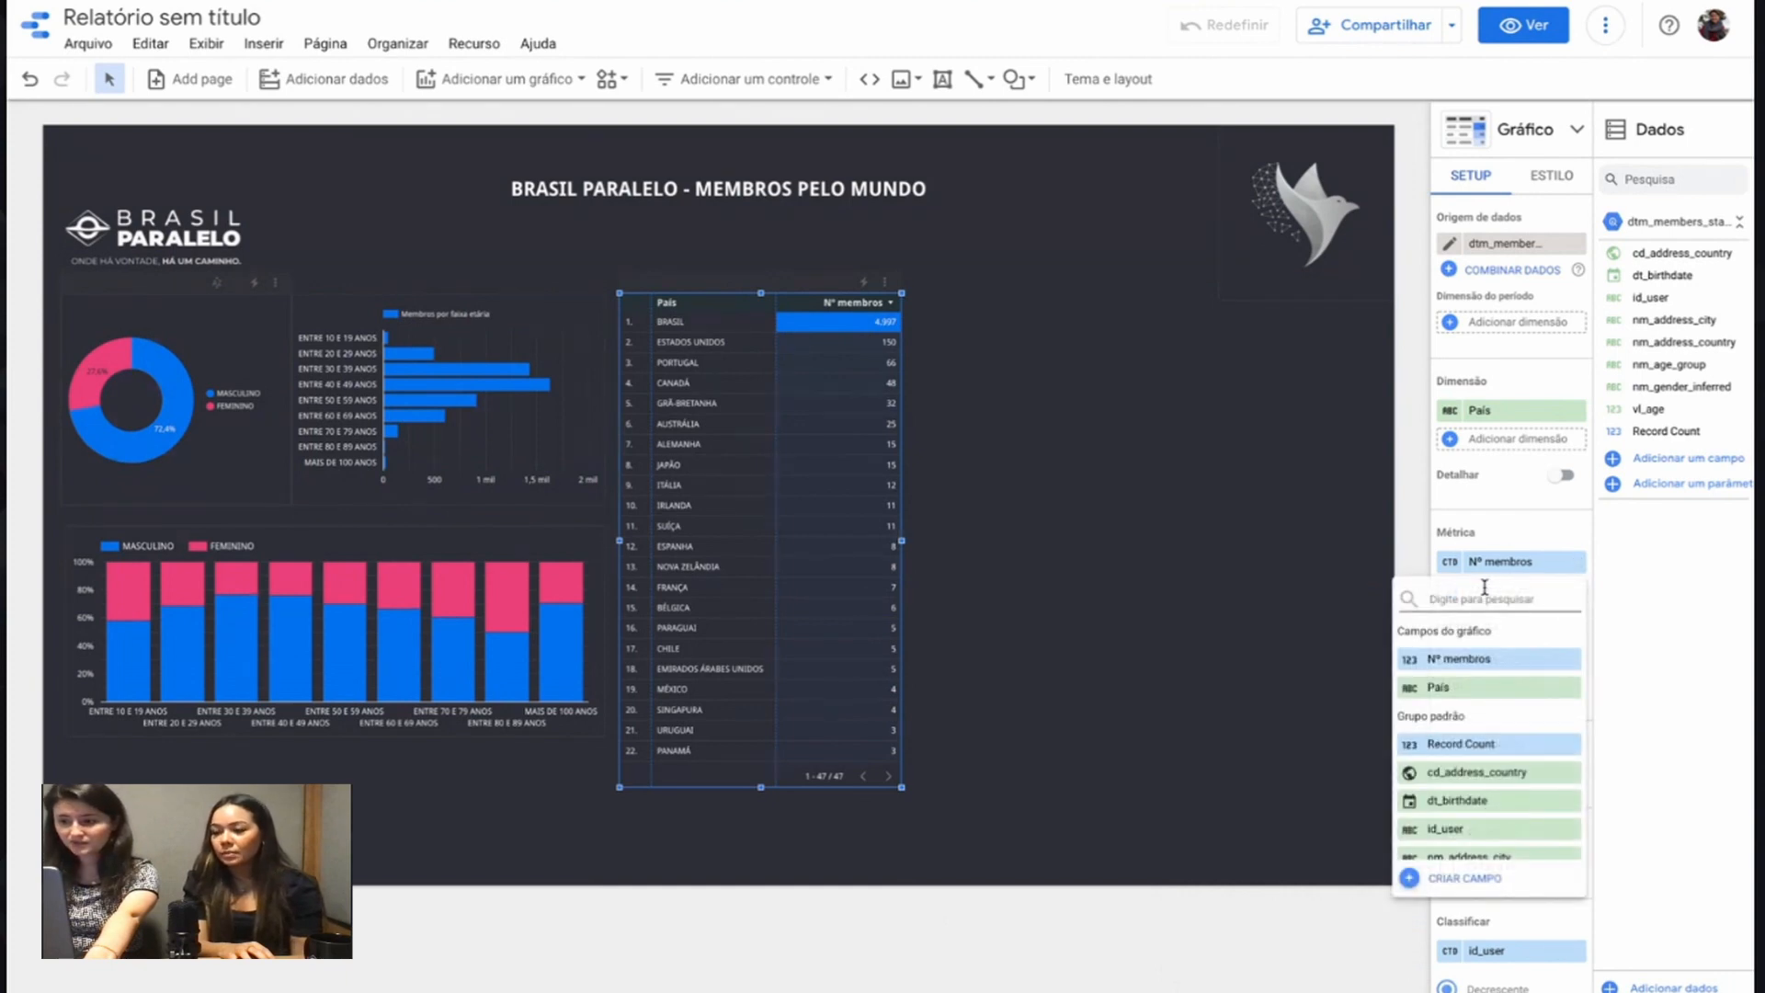
pyautogui.click(1515, 554)
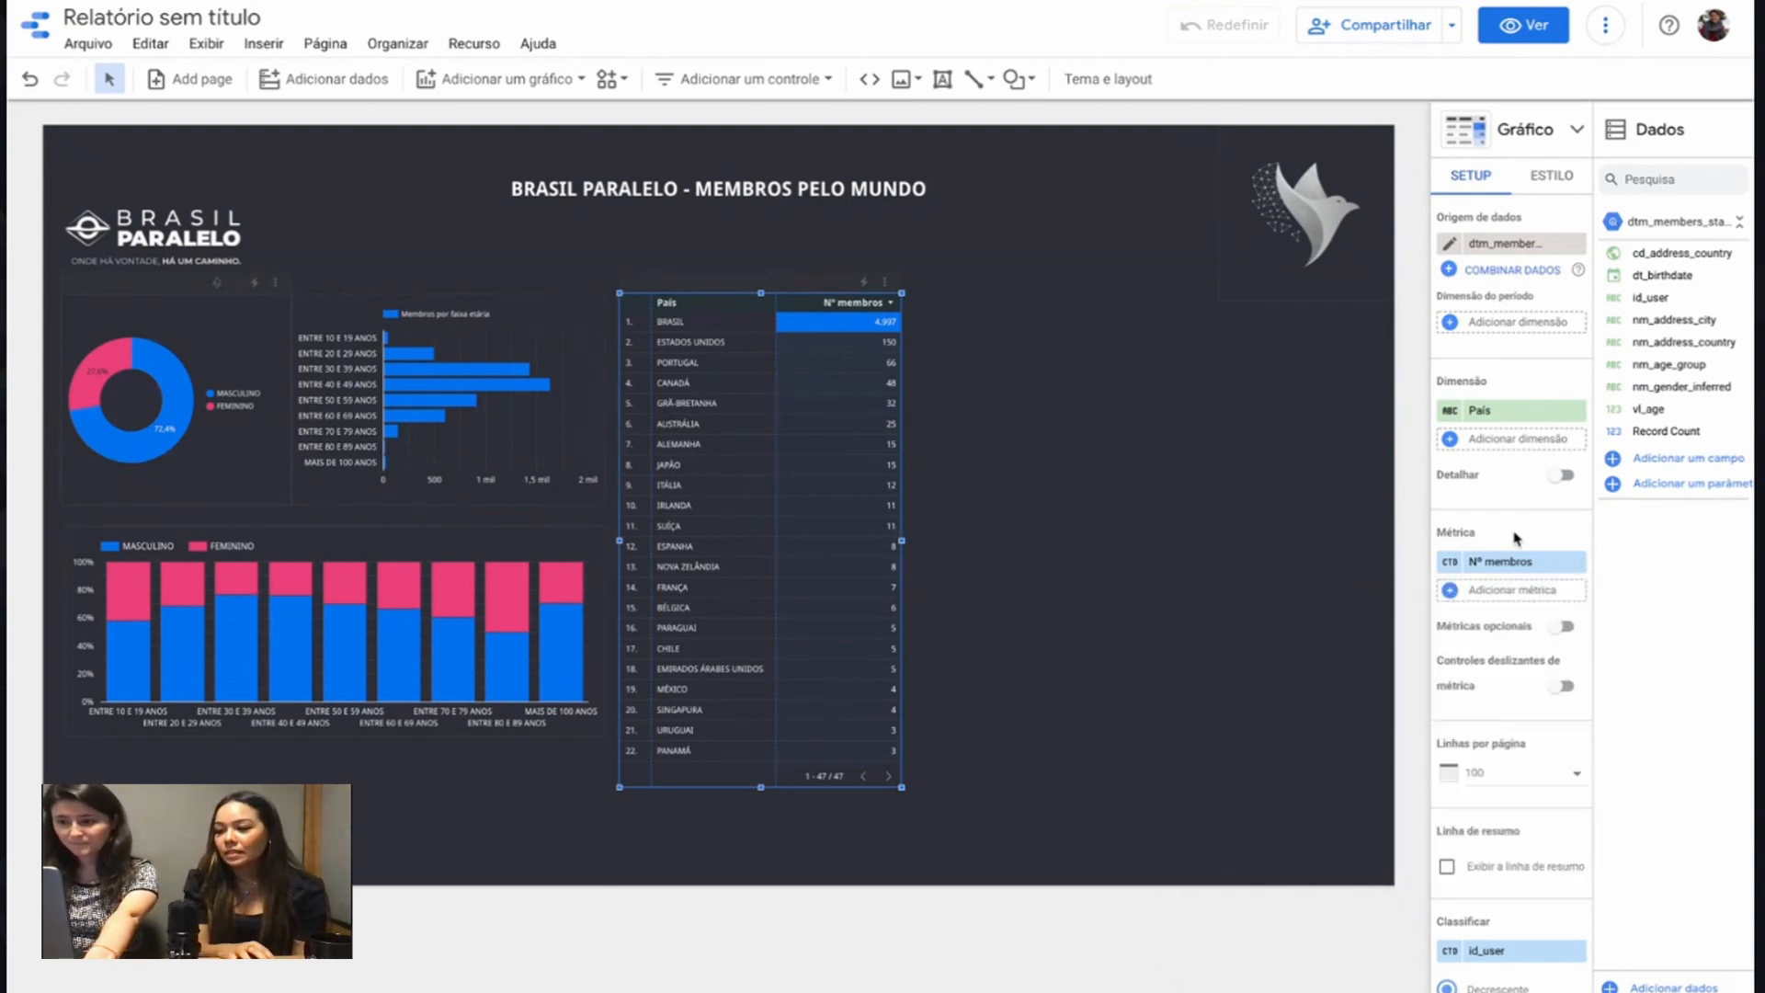
pyautogui.click(1450, 564)
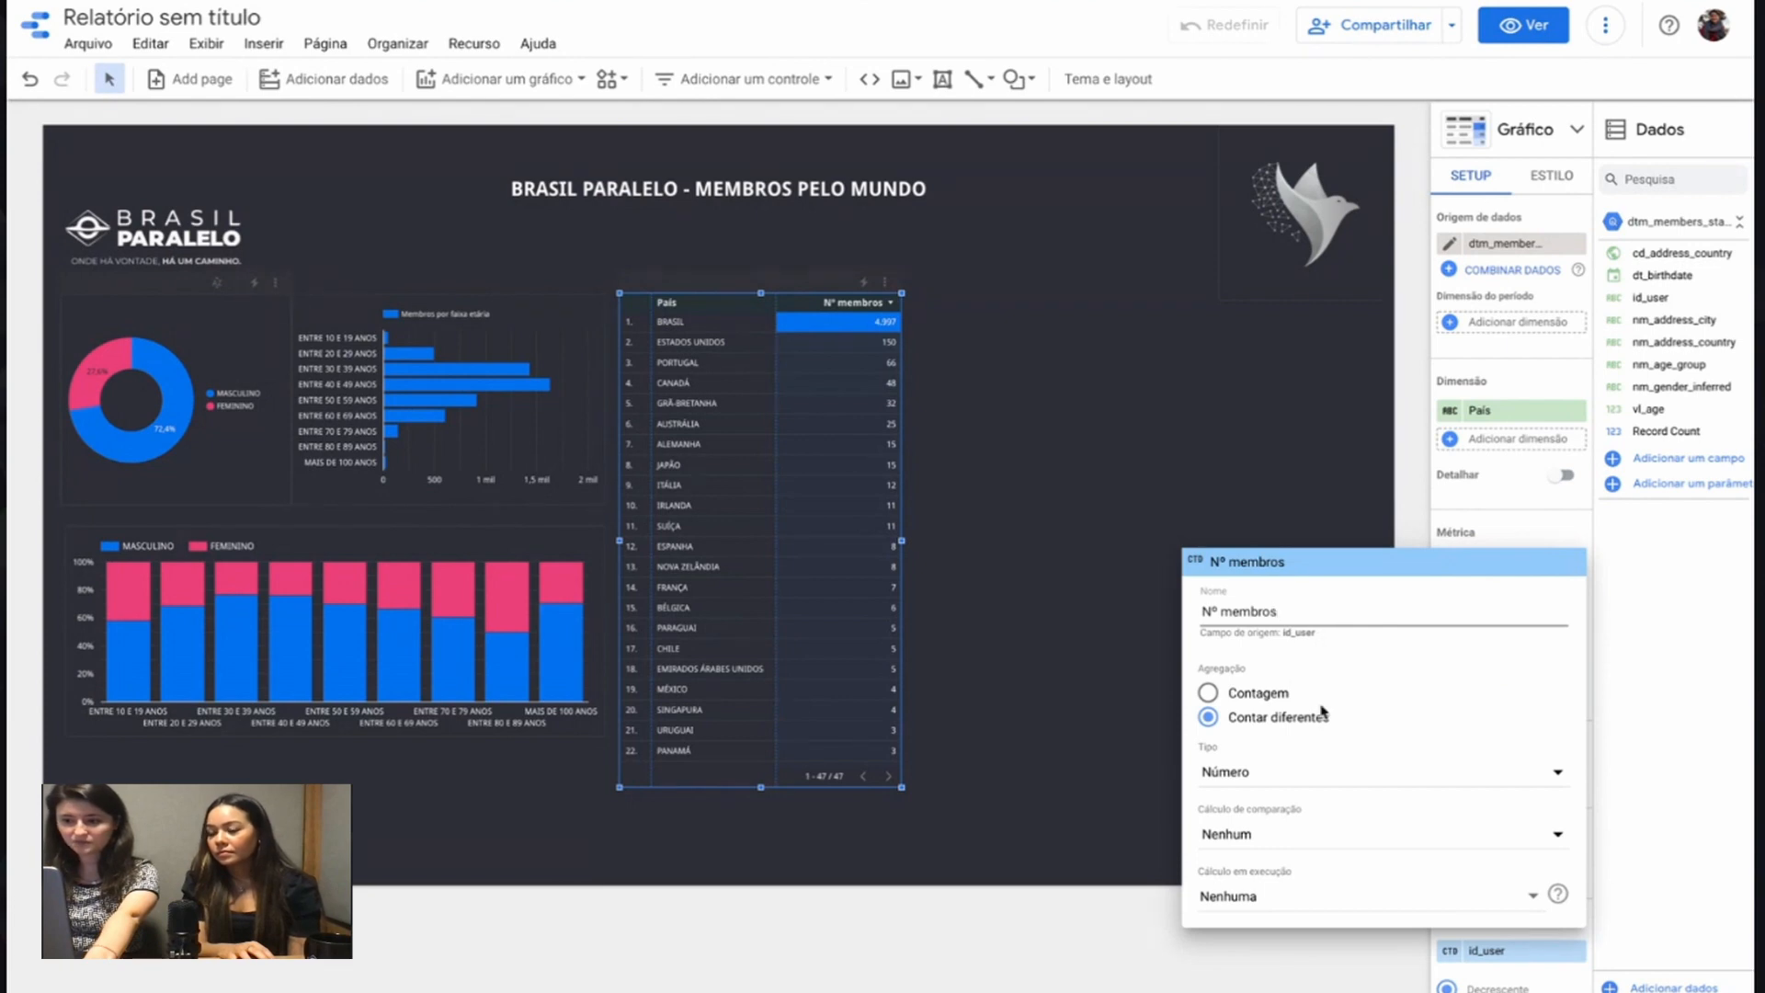
pyautogui.click(1264, 780)
pyautogui.moveTo(1262, 784)
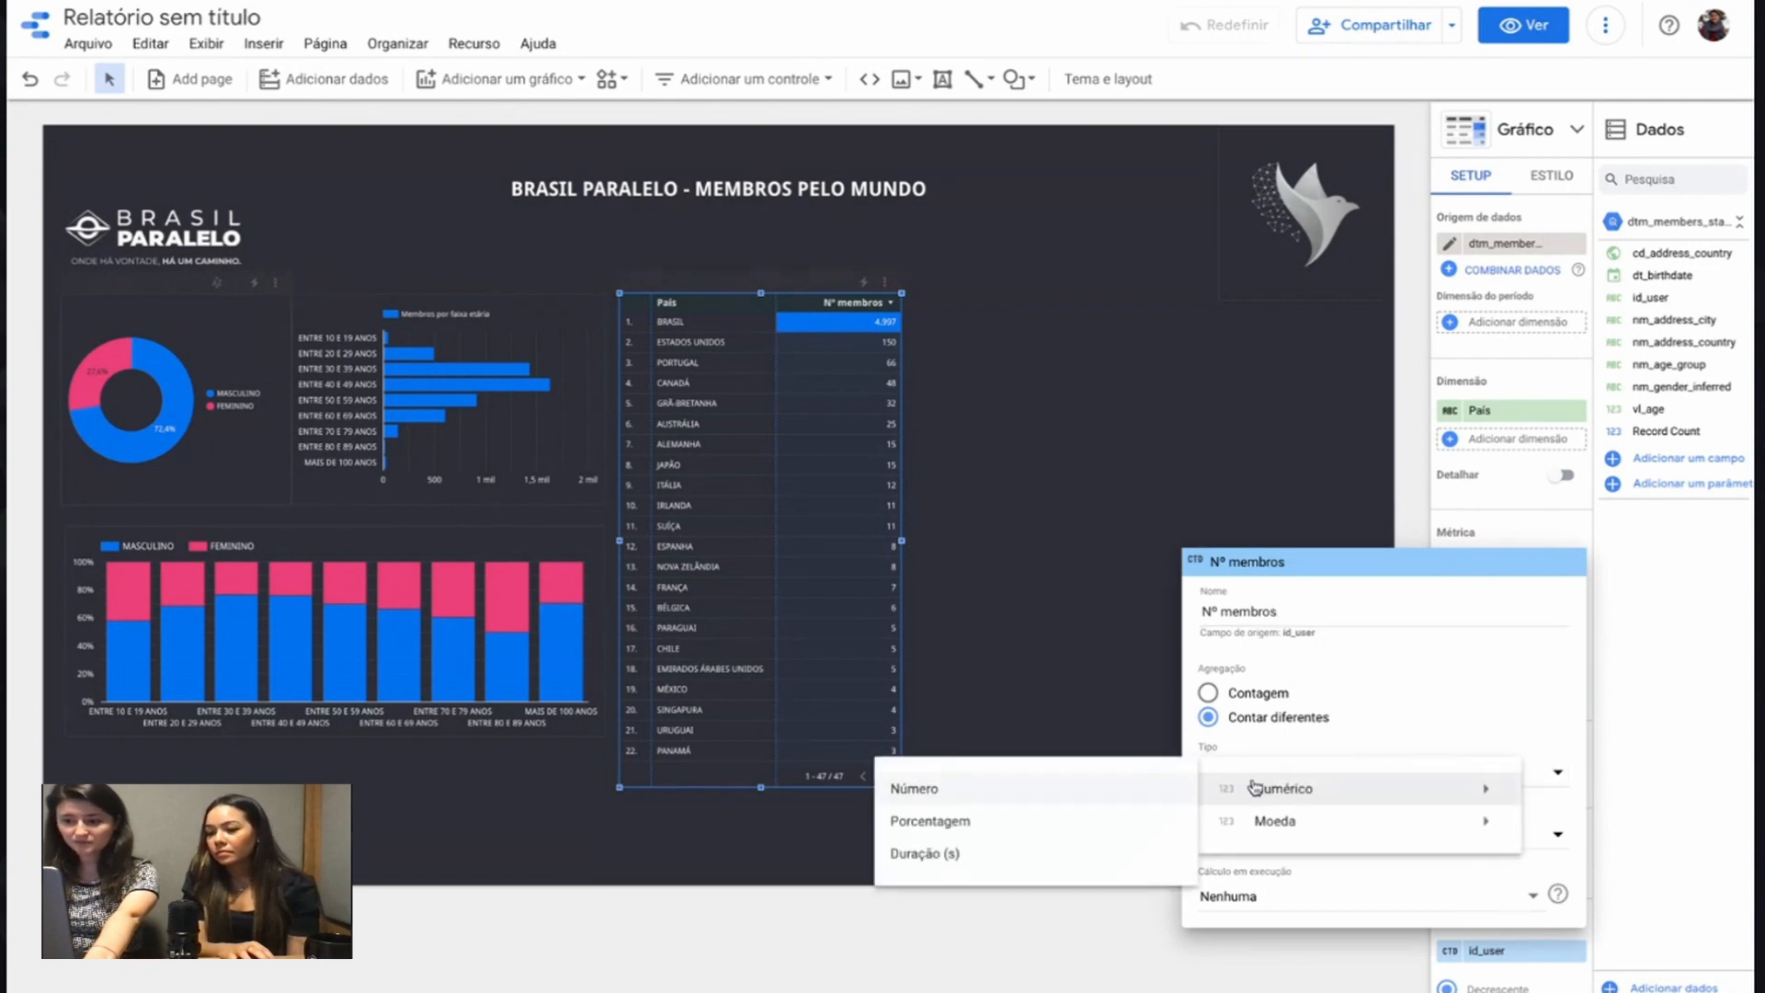
pyautogui.click(1146, 789)
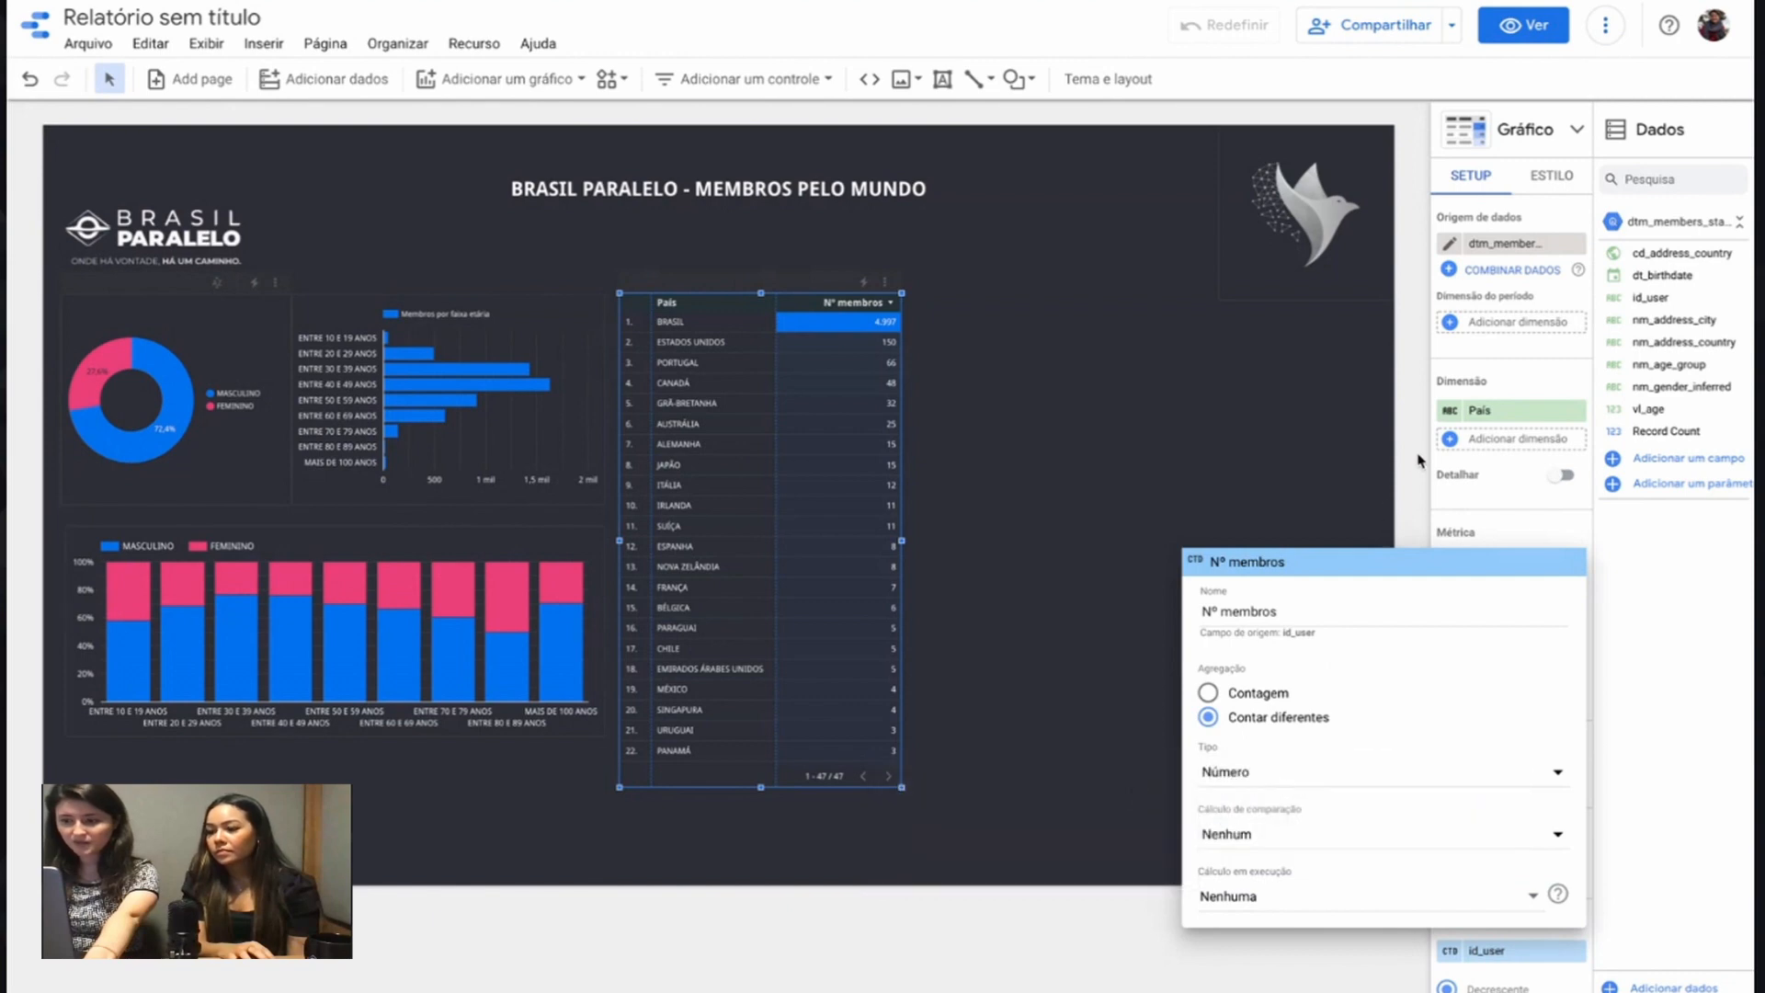
pyautogui.click(1474, 534)
# Step: Try Nº membros as a second metric in the country table and remove it
pyautogui.click(1503, 589)
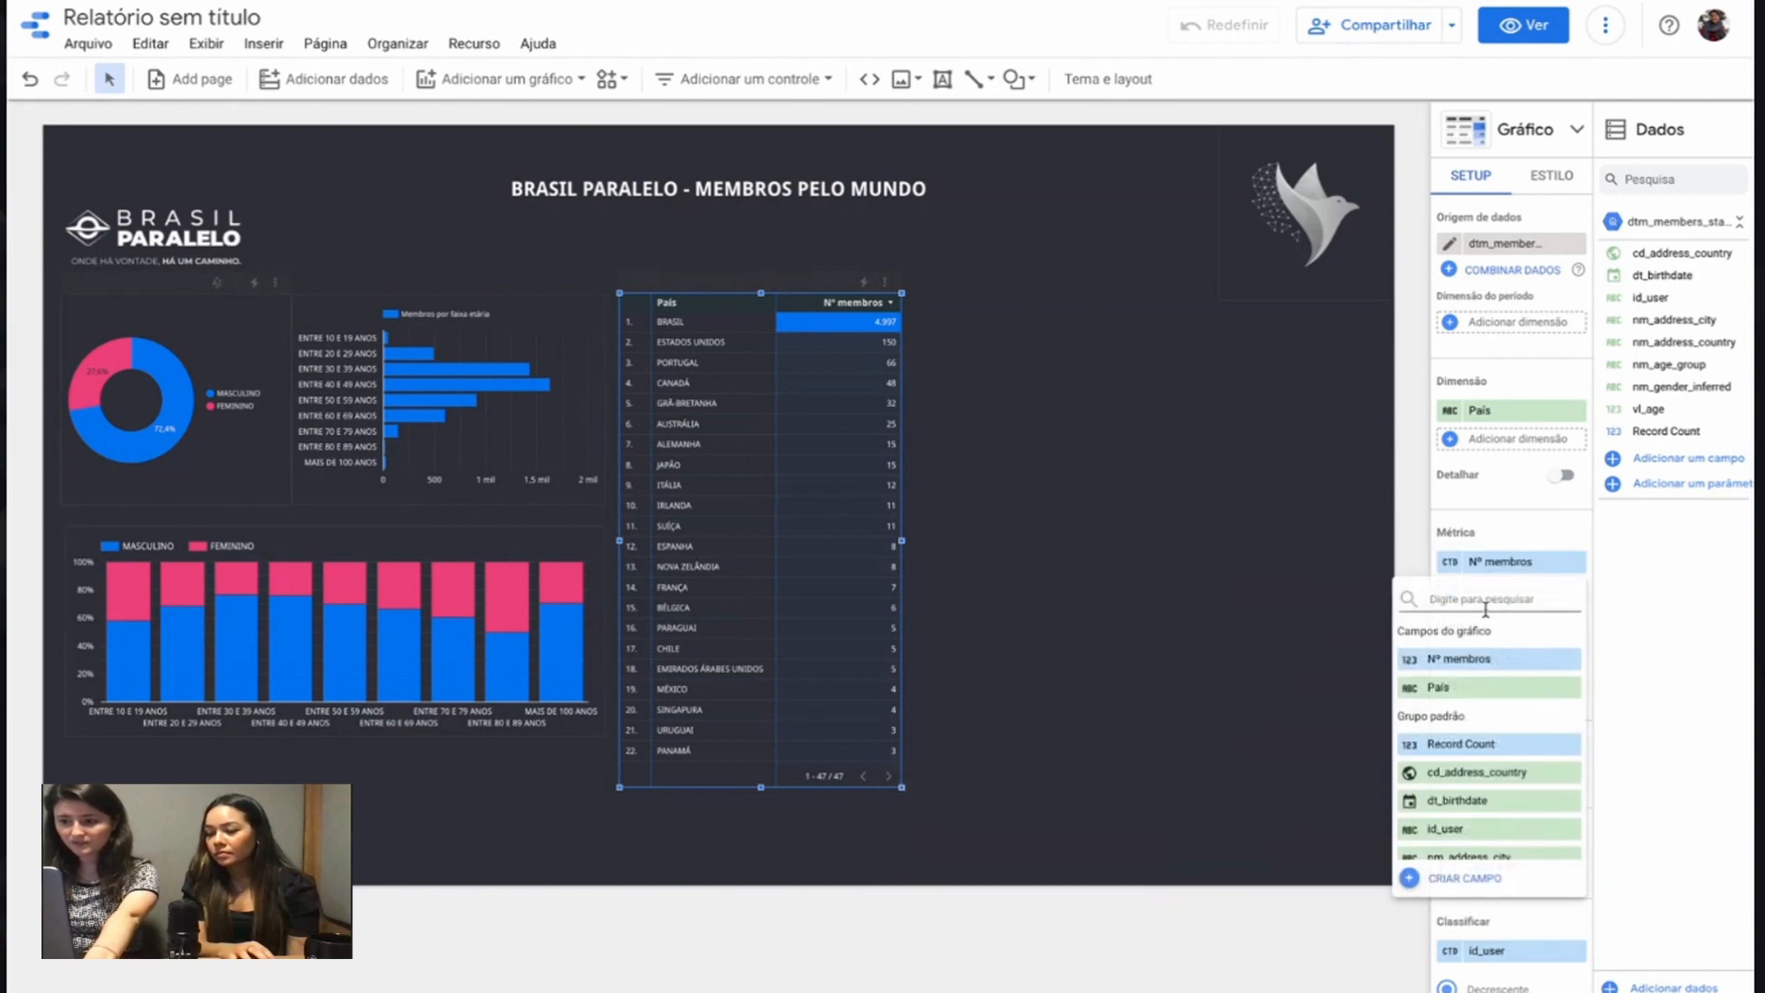
pyautogui.click(1474, 659)
pyautogui.click(1448, 596)
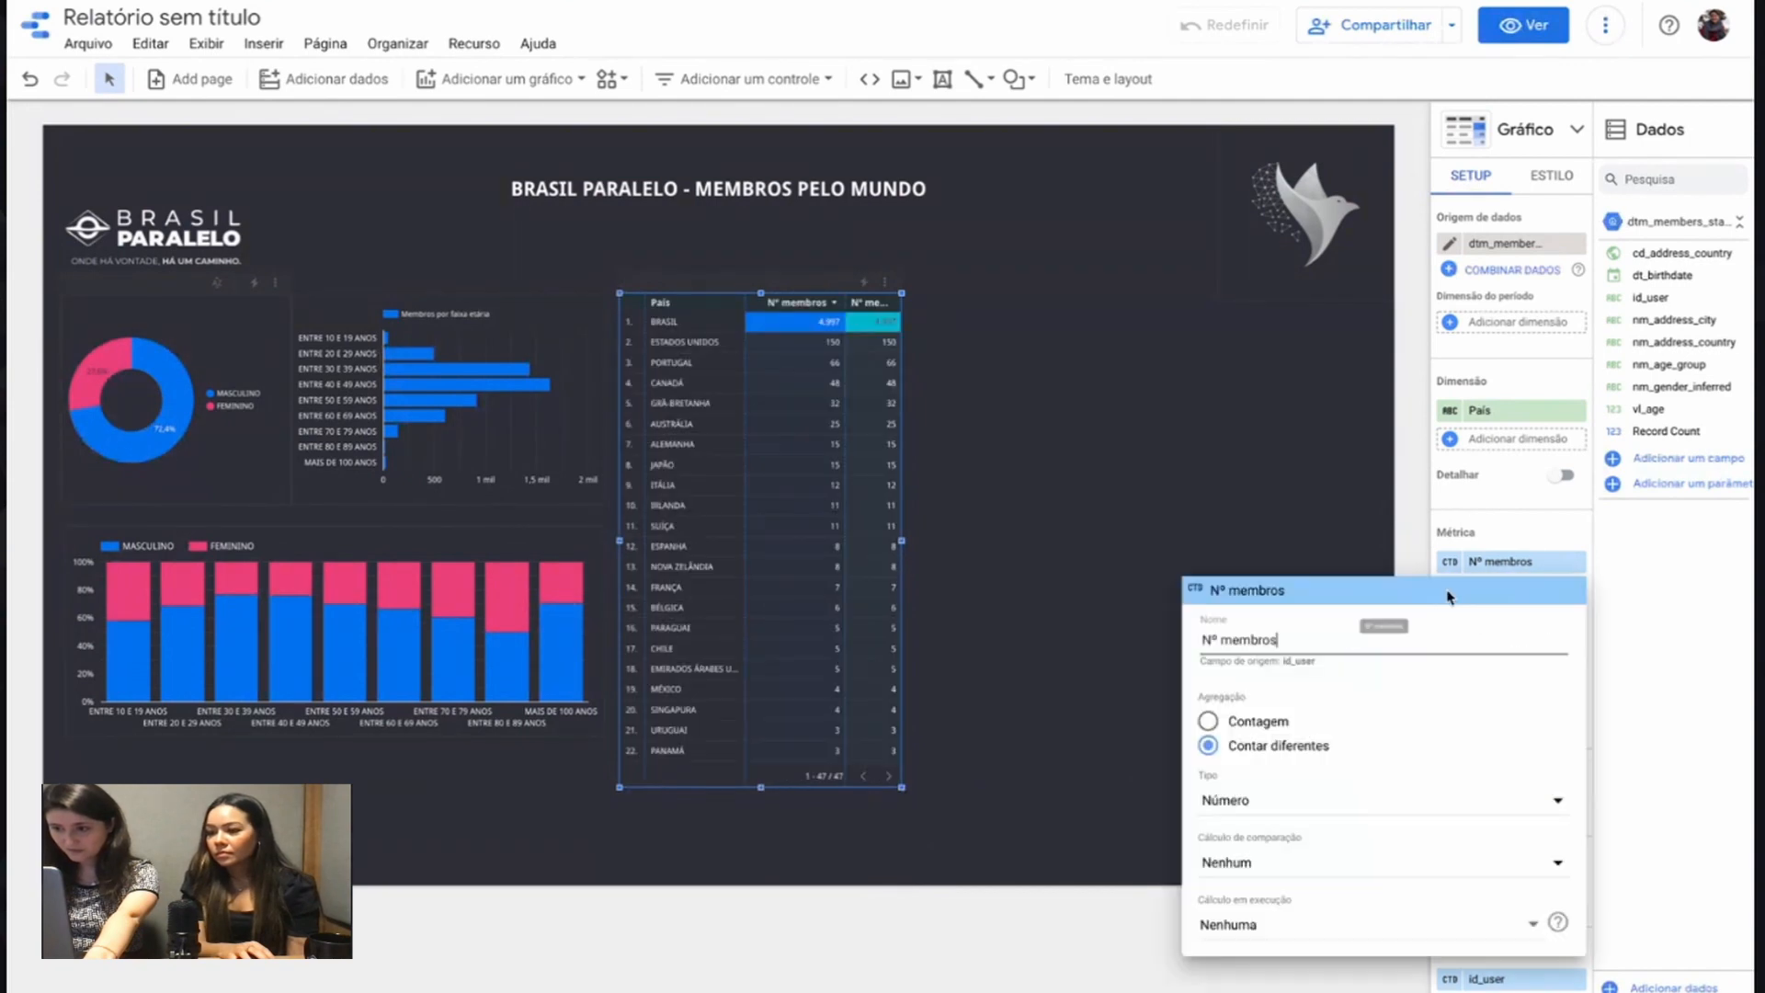
pyautogui.click(1415, 549)
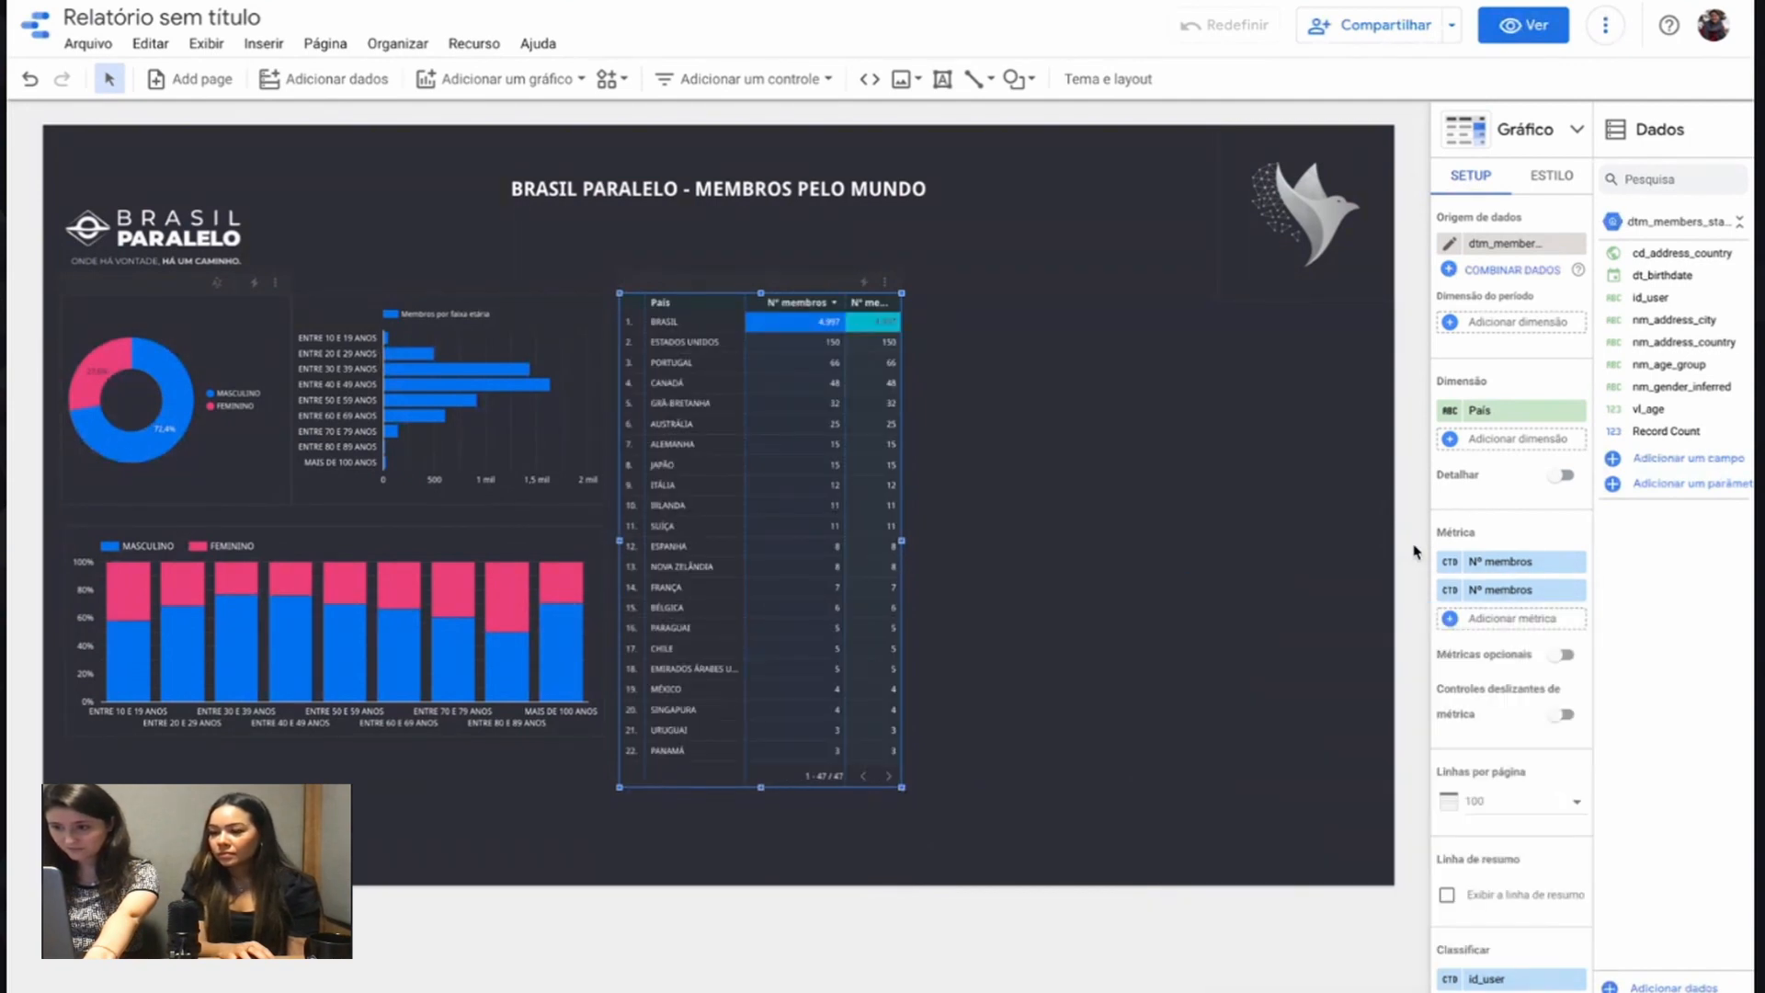
pyautogui.click(1576, 590)
# Step: Add id_user as a second metric to the country table and name it "% membros"
pyautogui.click(1496, 591)
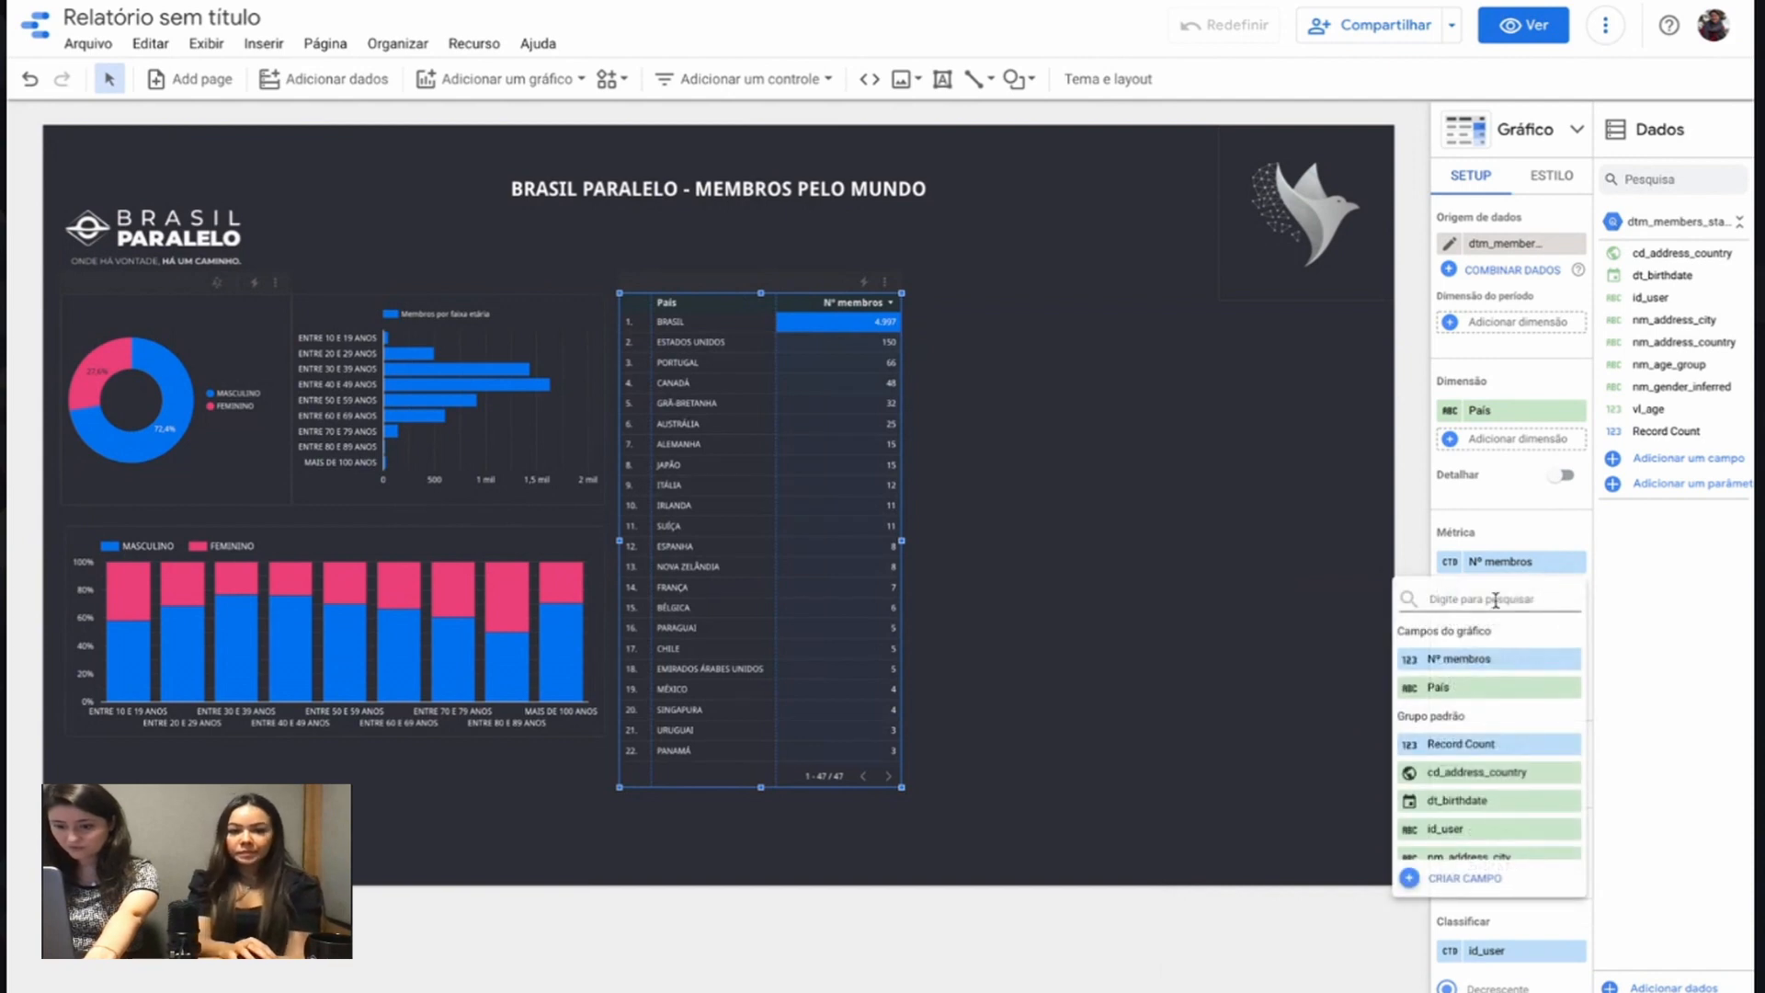
pyautogui.write('id')
pyautogui.click(1490, 658)
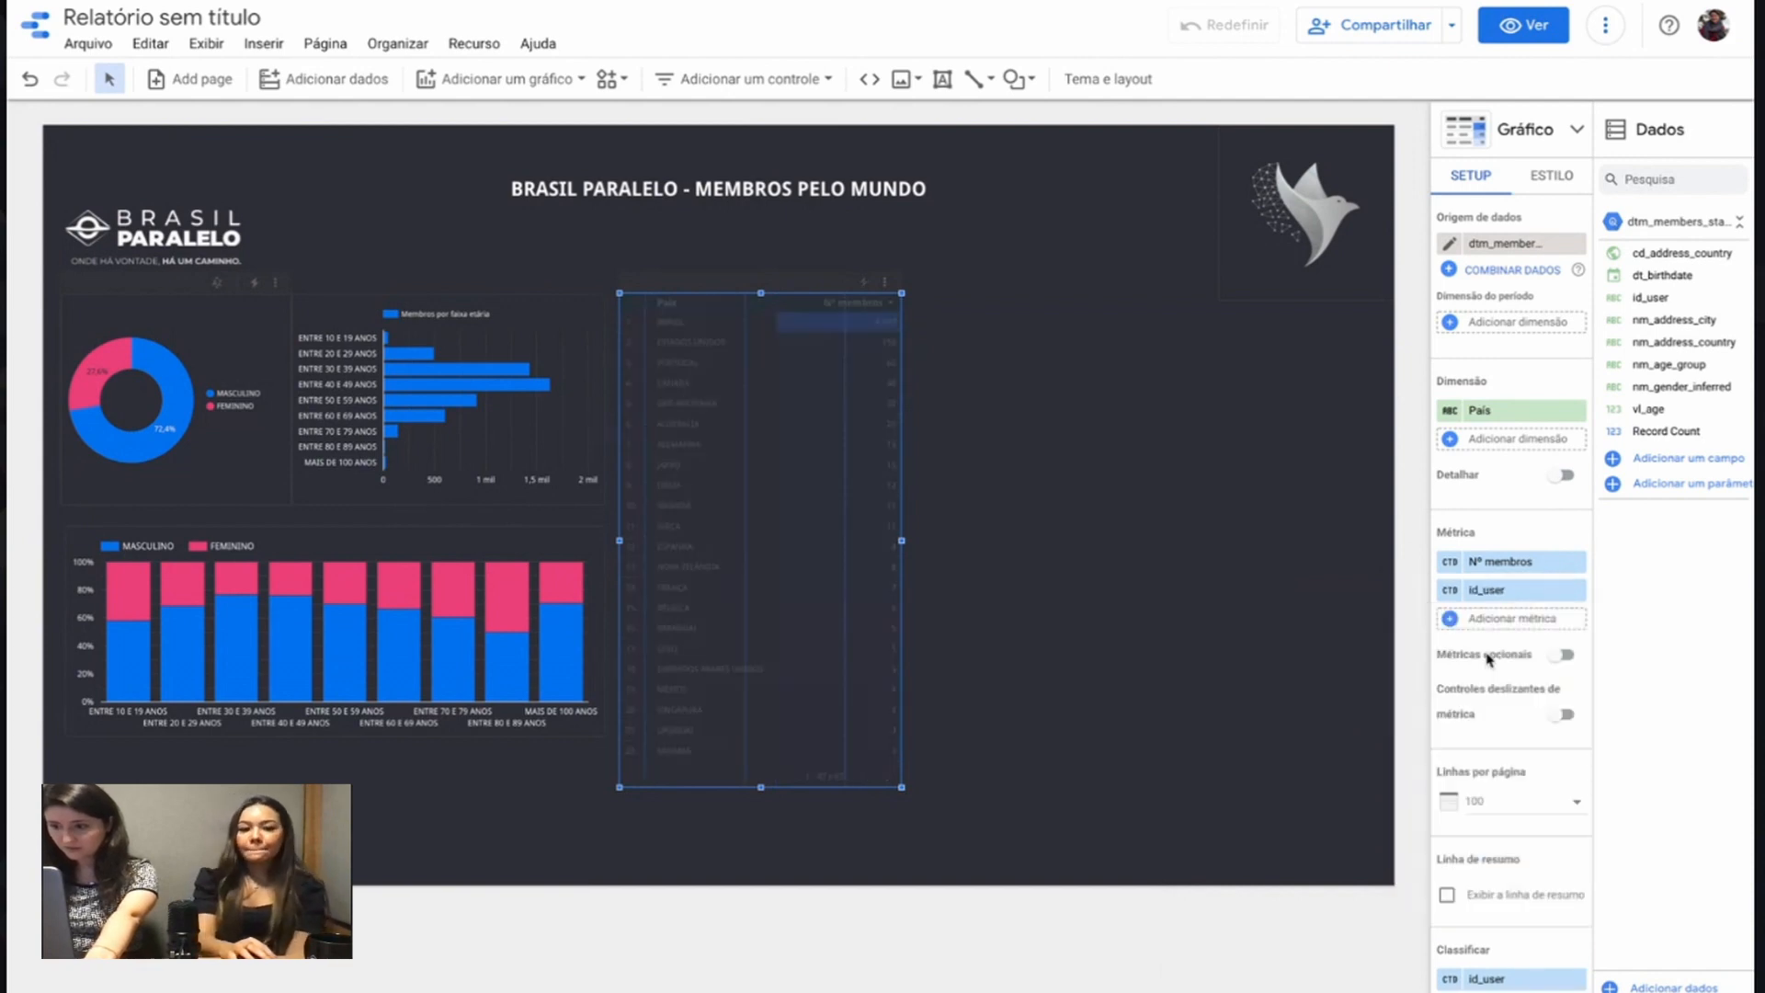
pyautogui.click(1453, 590)
pyautogui.click(1305, 644)
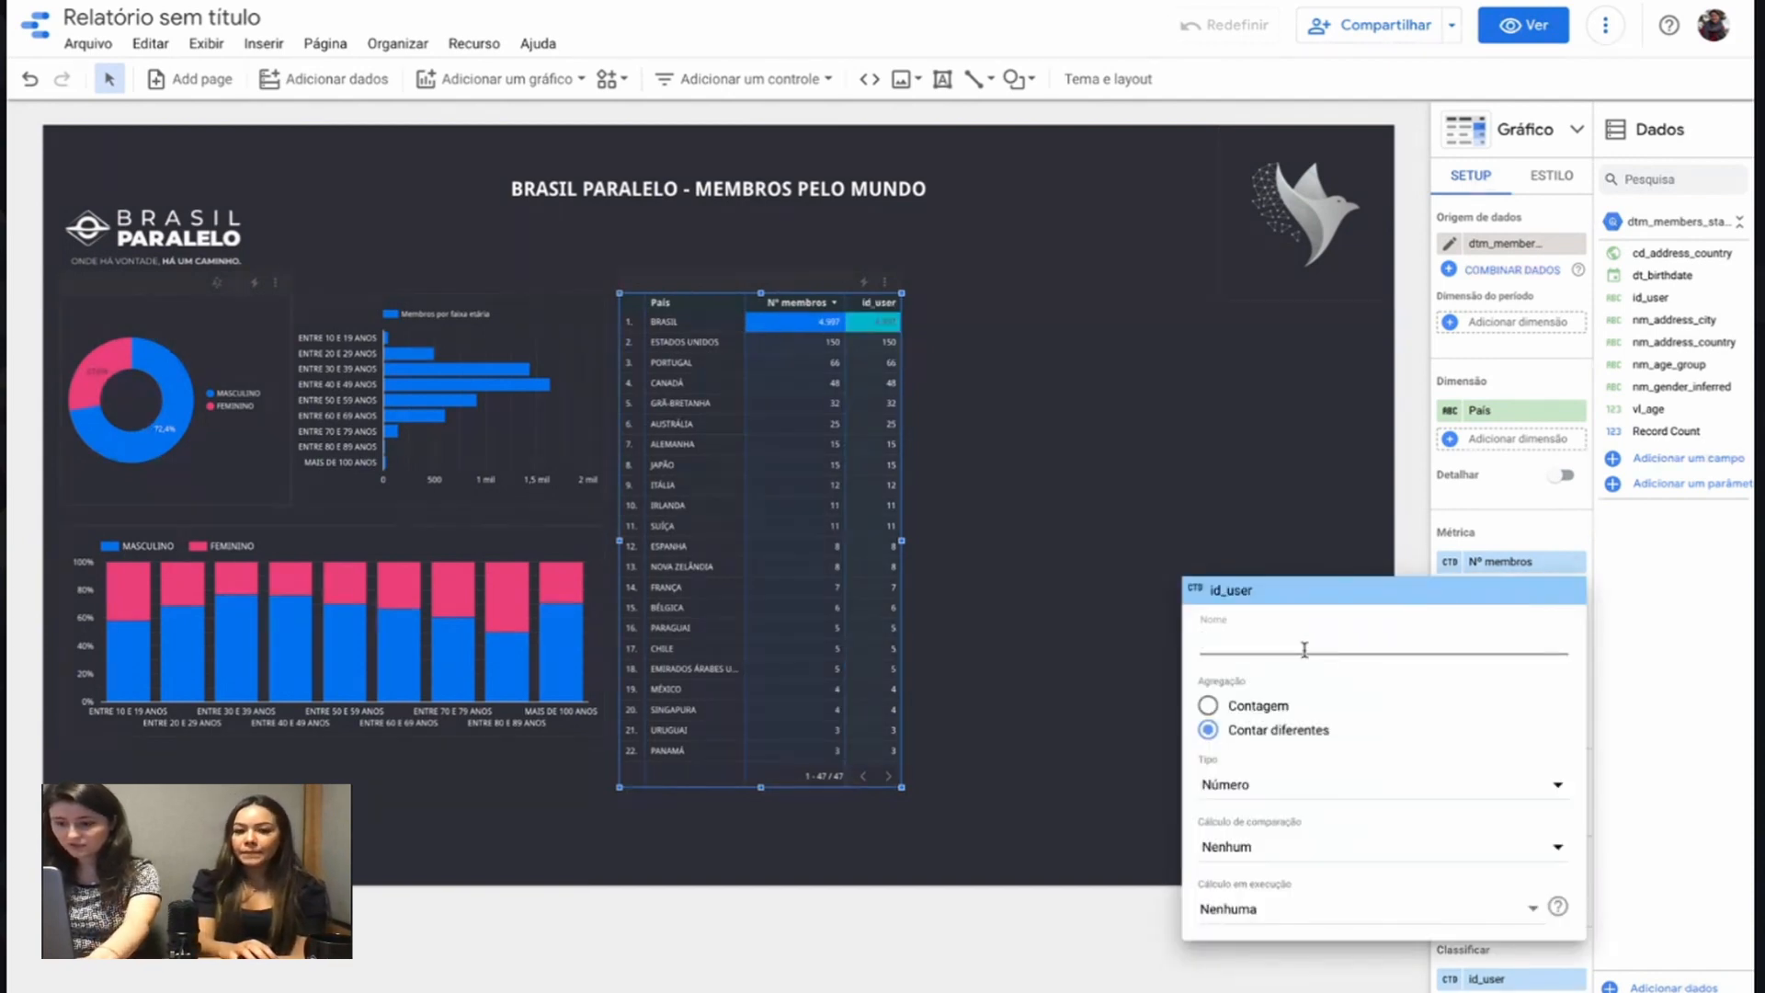
pyautogui.write('%')
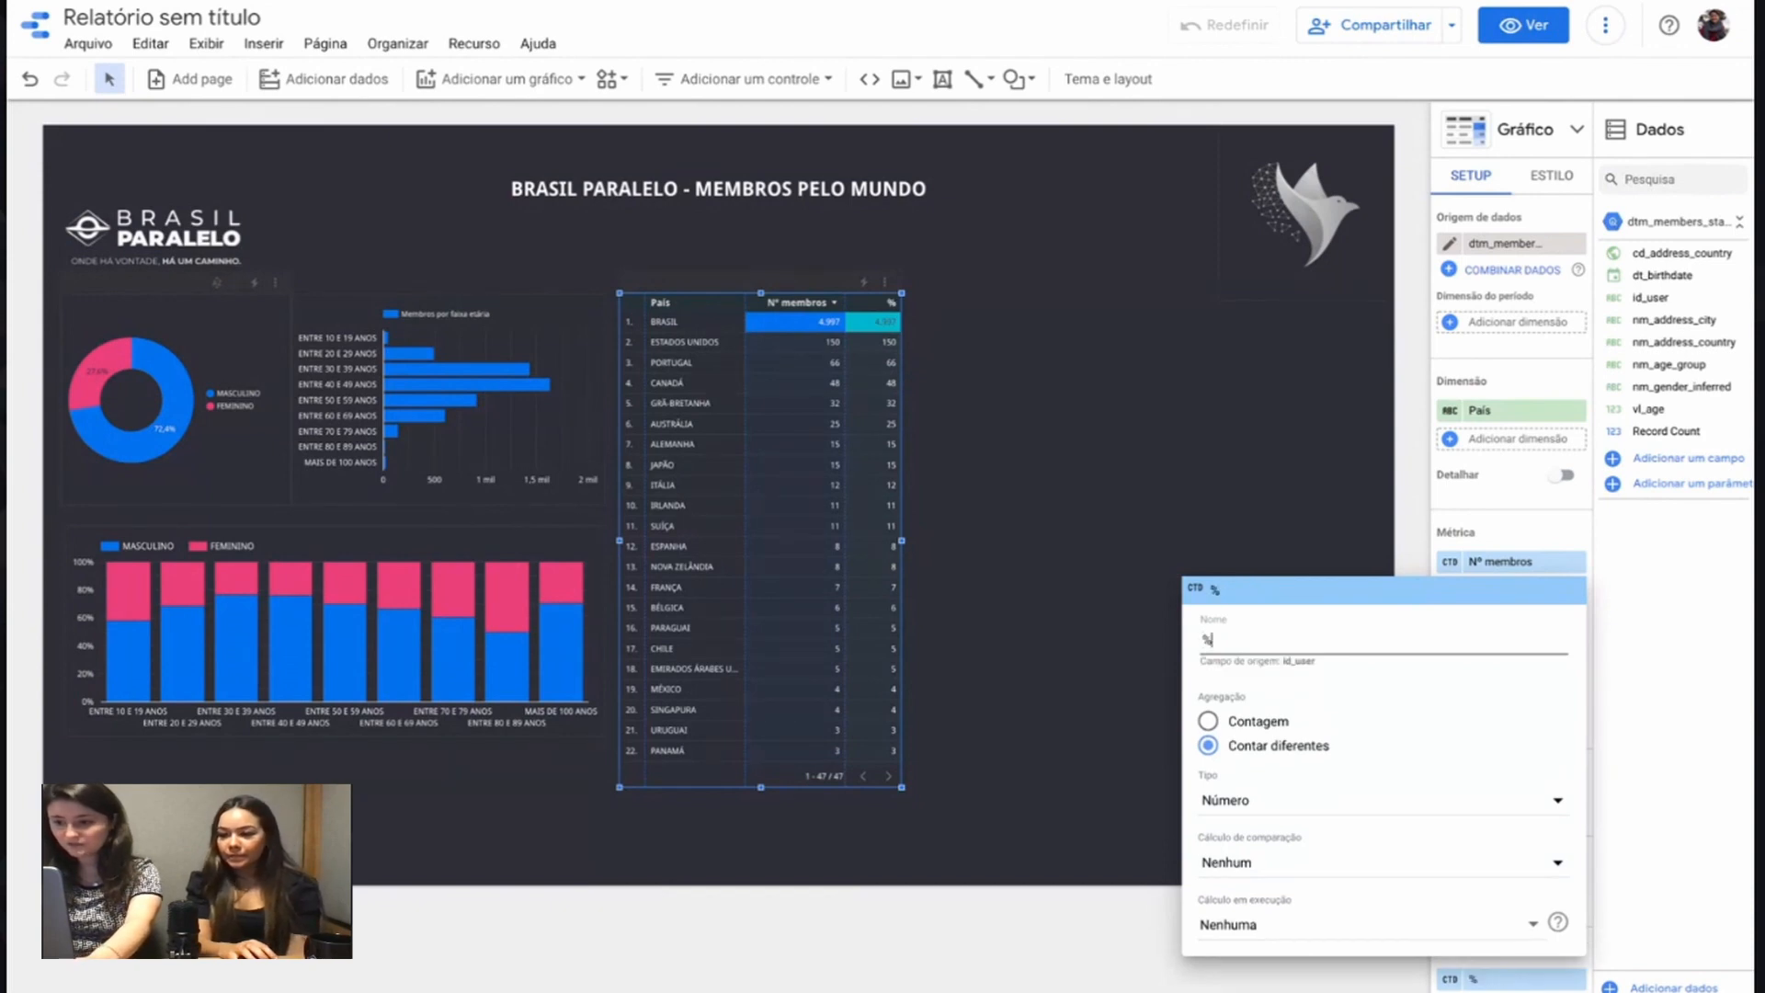
pyautogui.write(' me')
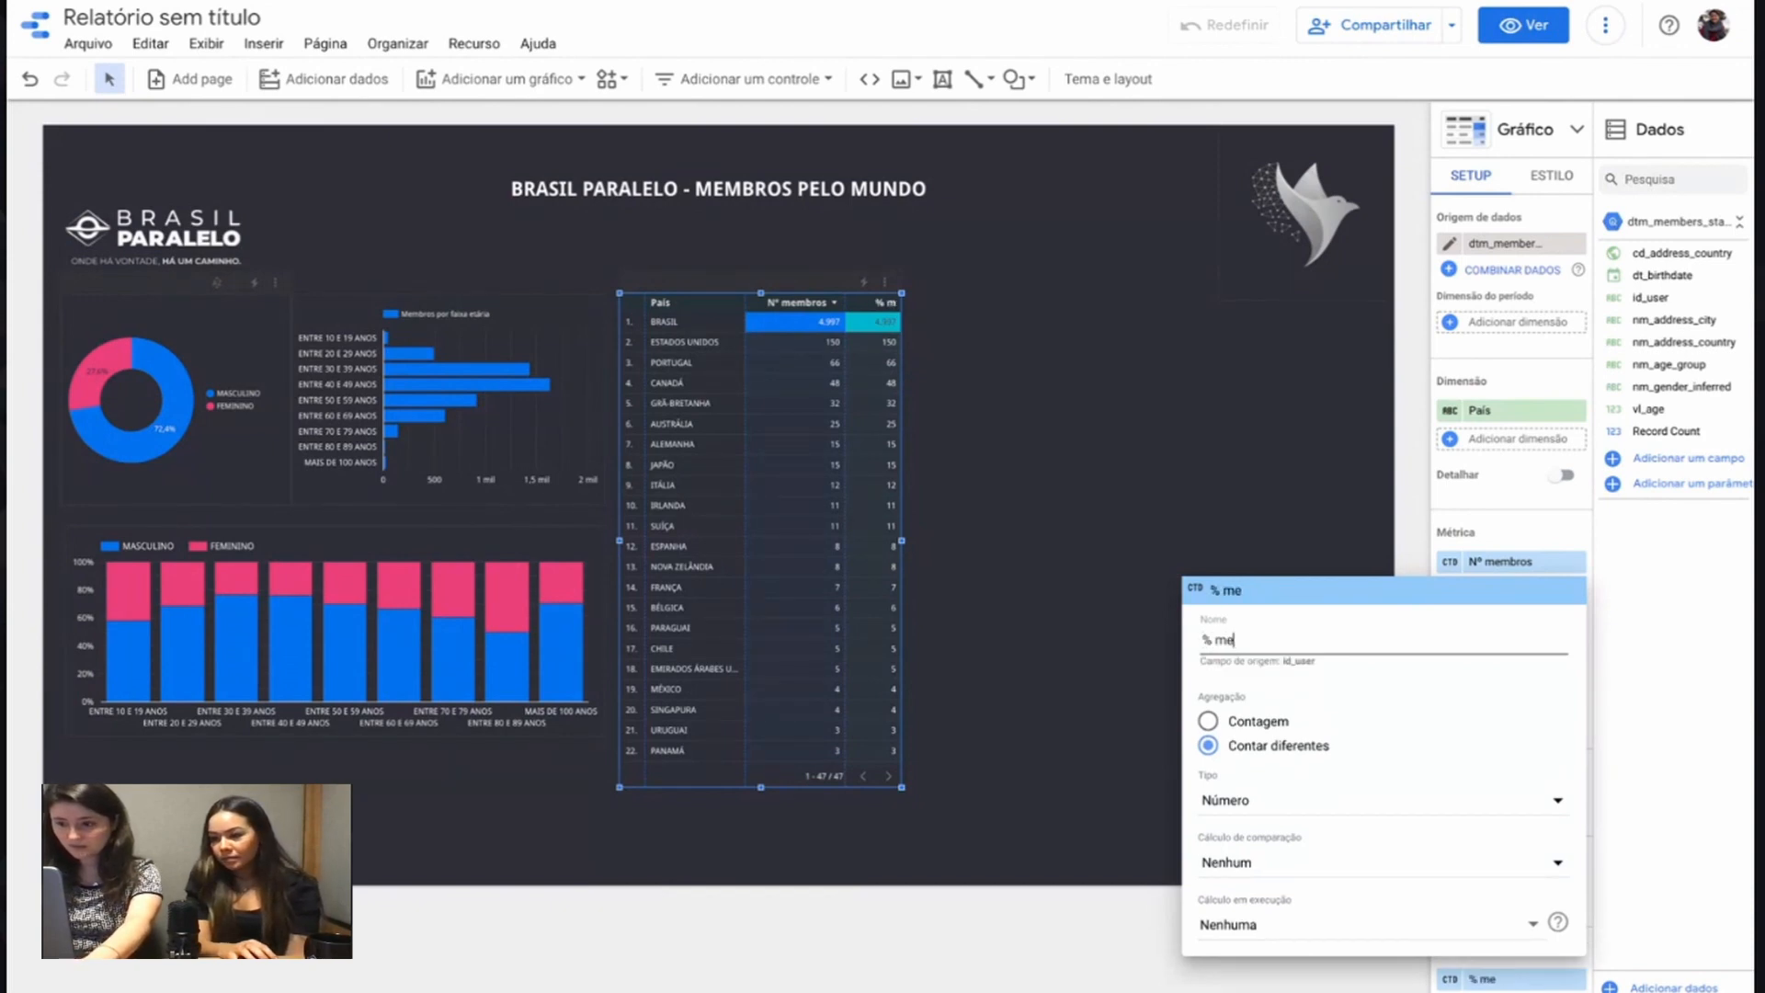
pyautogui.write('mbros')
# Step: Set the % membros metric's type to Porcentagem and widen its table column
pyautogui.click(1237, 799)
pyautogui.moveTo(1260, 818)
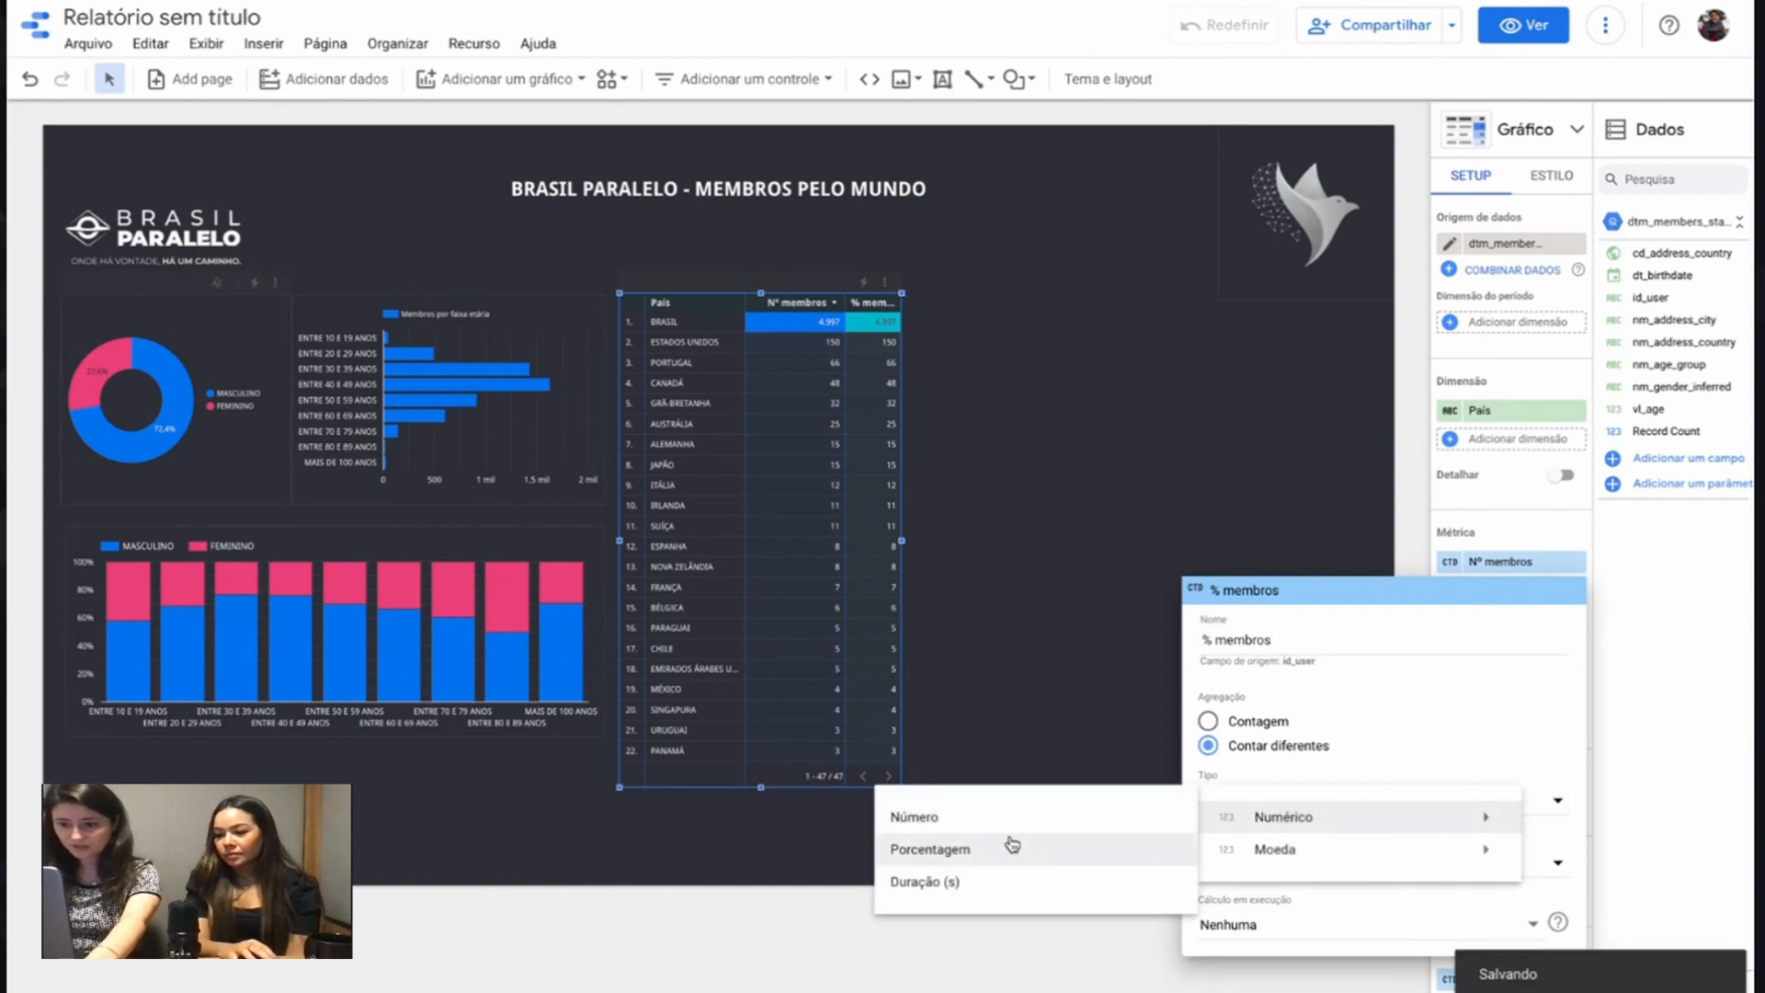
pyautogui.click(950, 850)
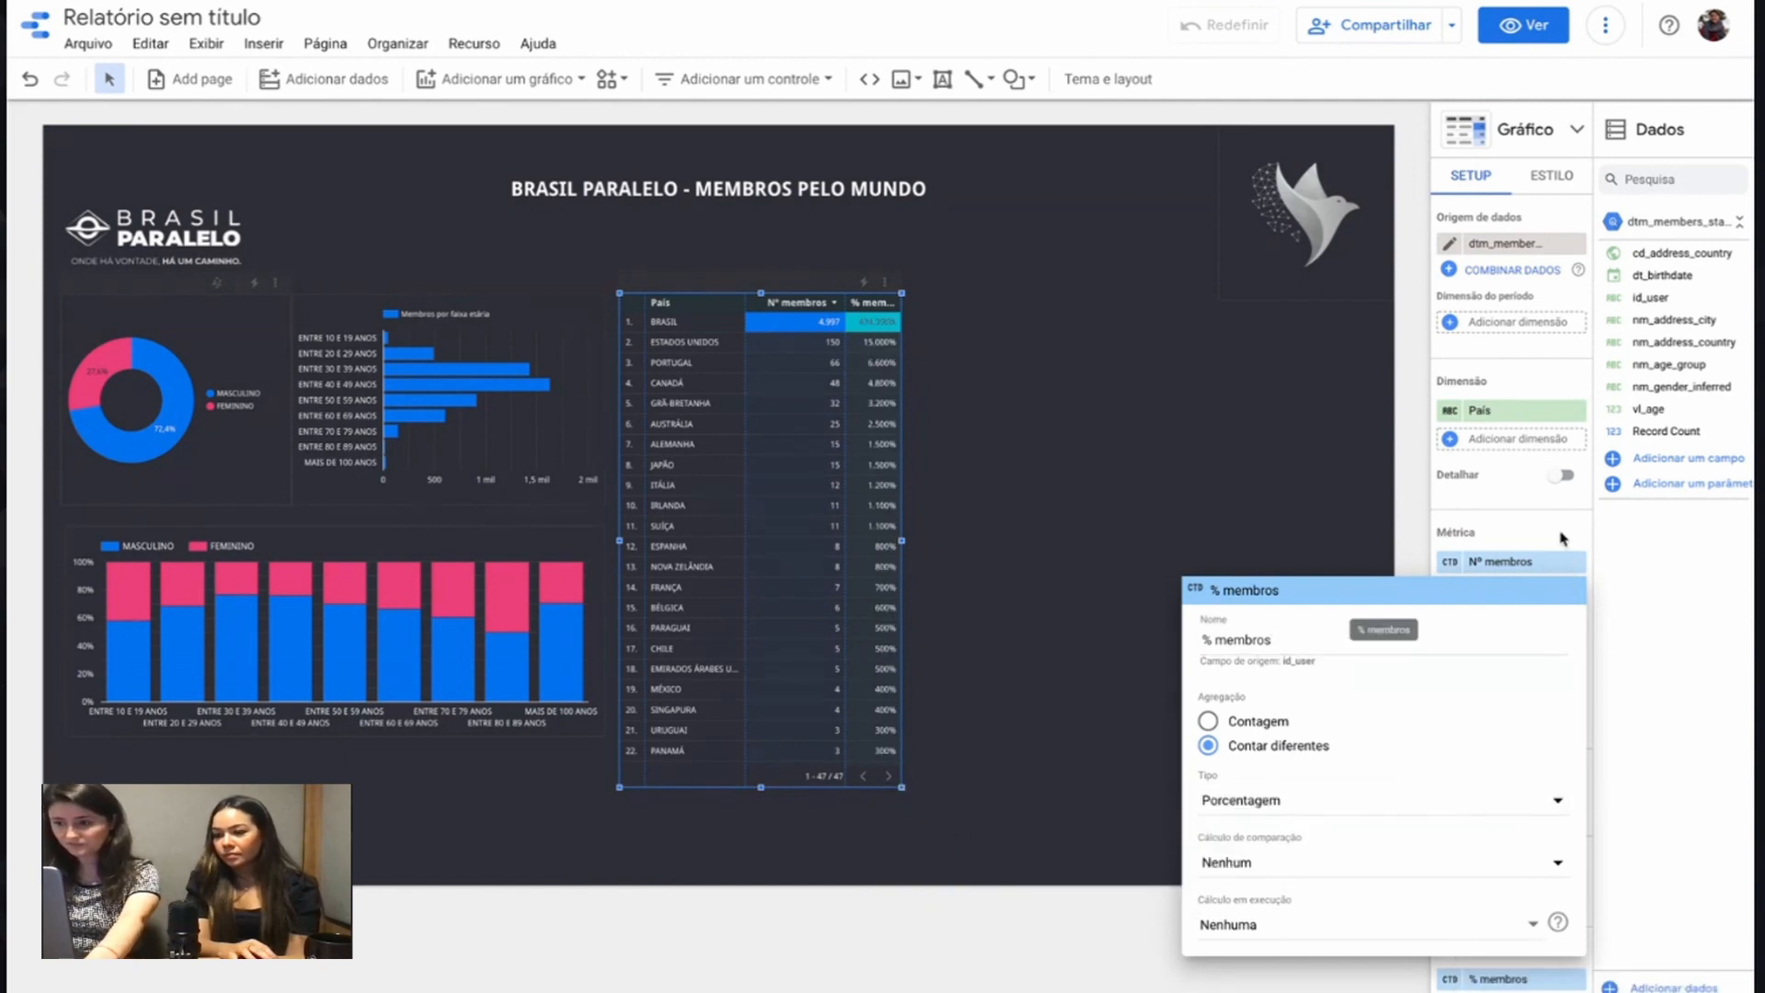
pyautogui.click(1556, 520)
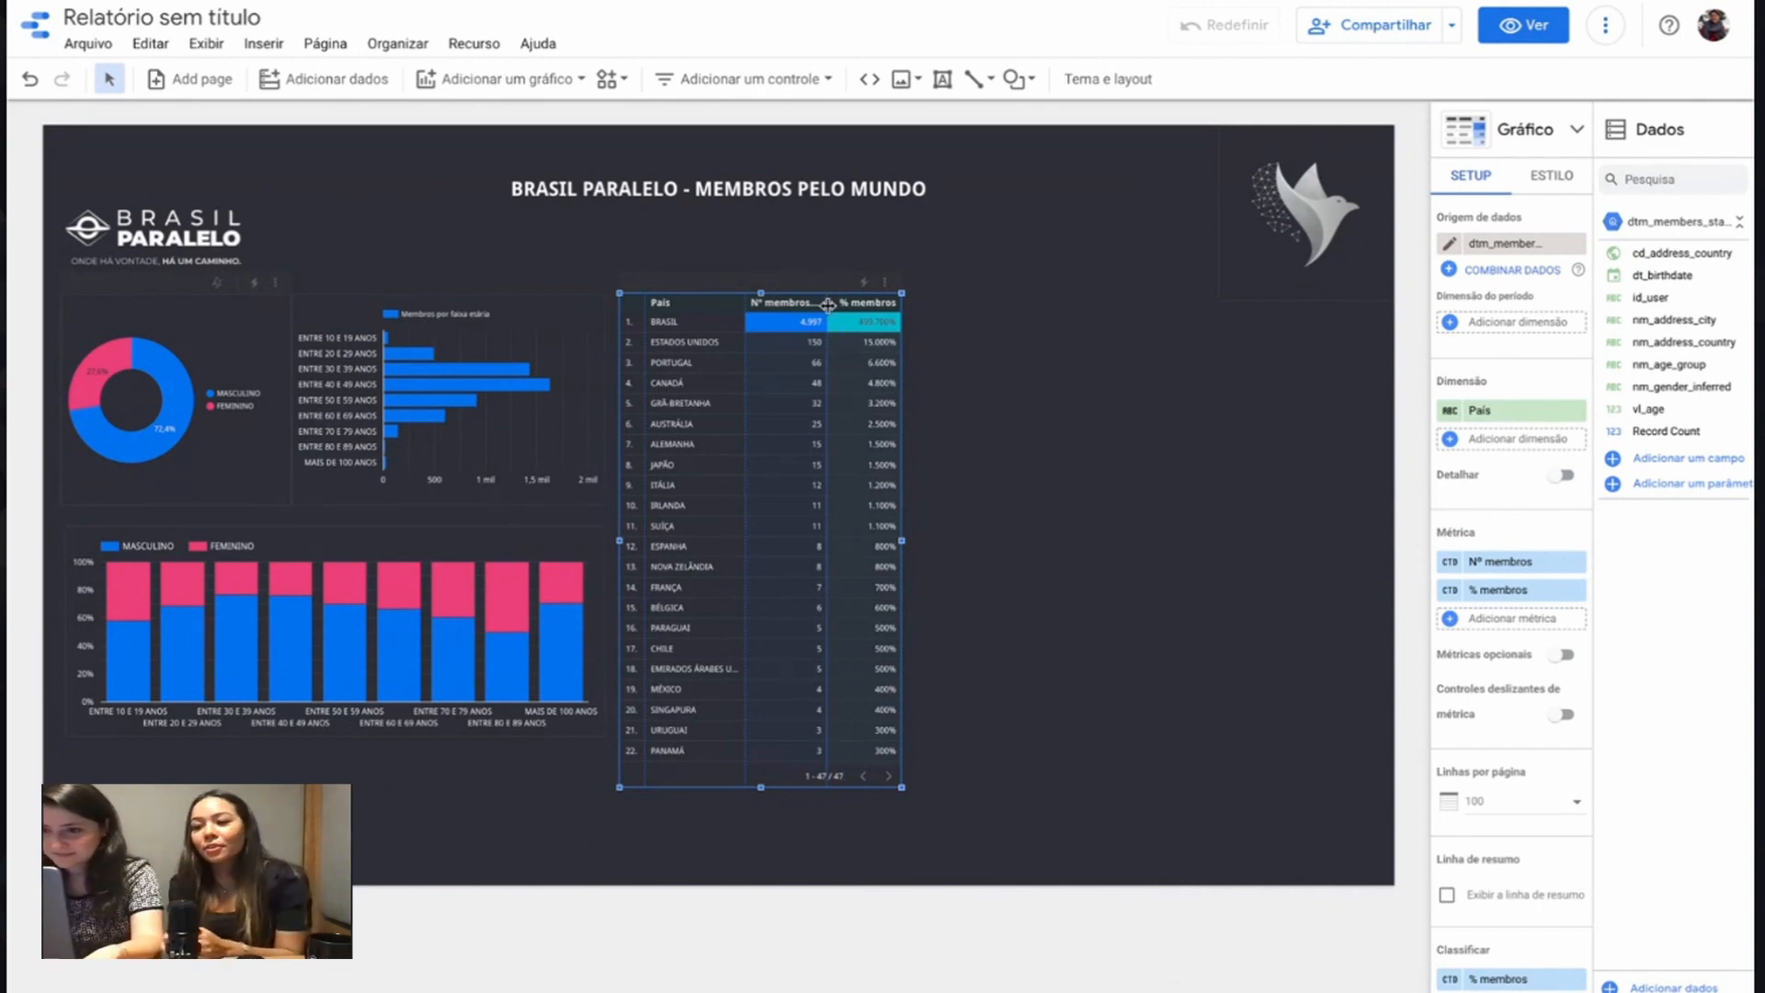
# Step: Set the % membros comparison calculation to "Porcentagem do total", "Em relação aos dados correspondentes"
pyautogui.click(1453, 591)
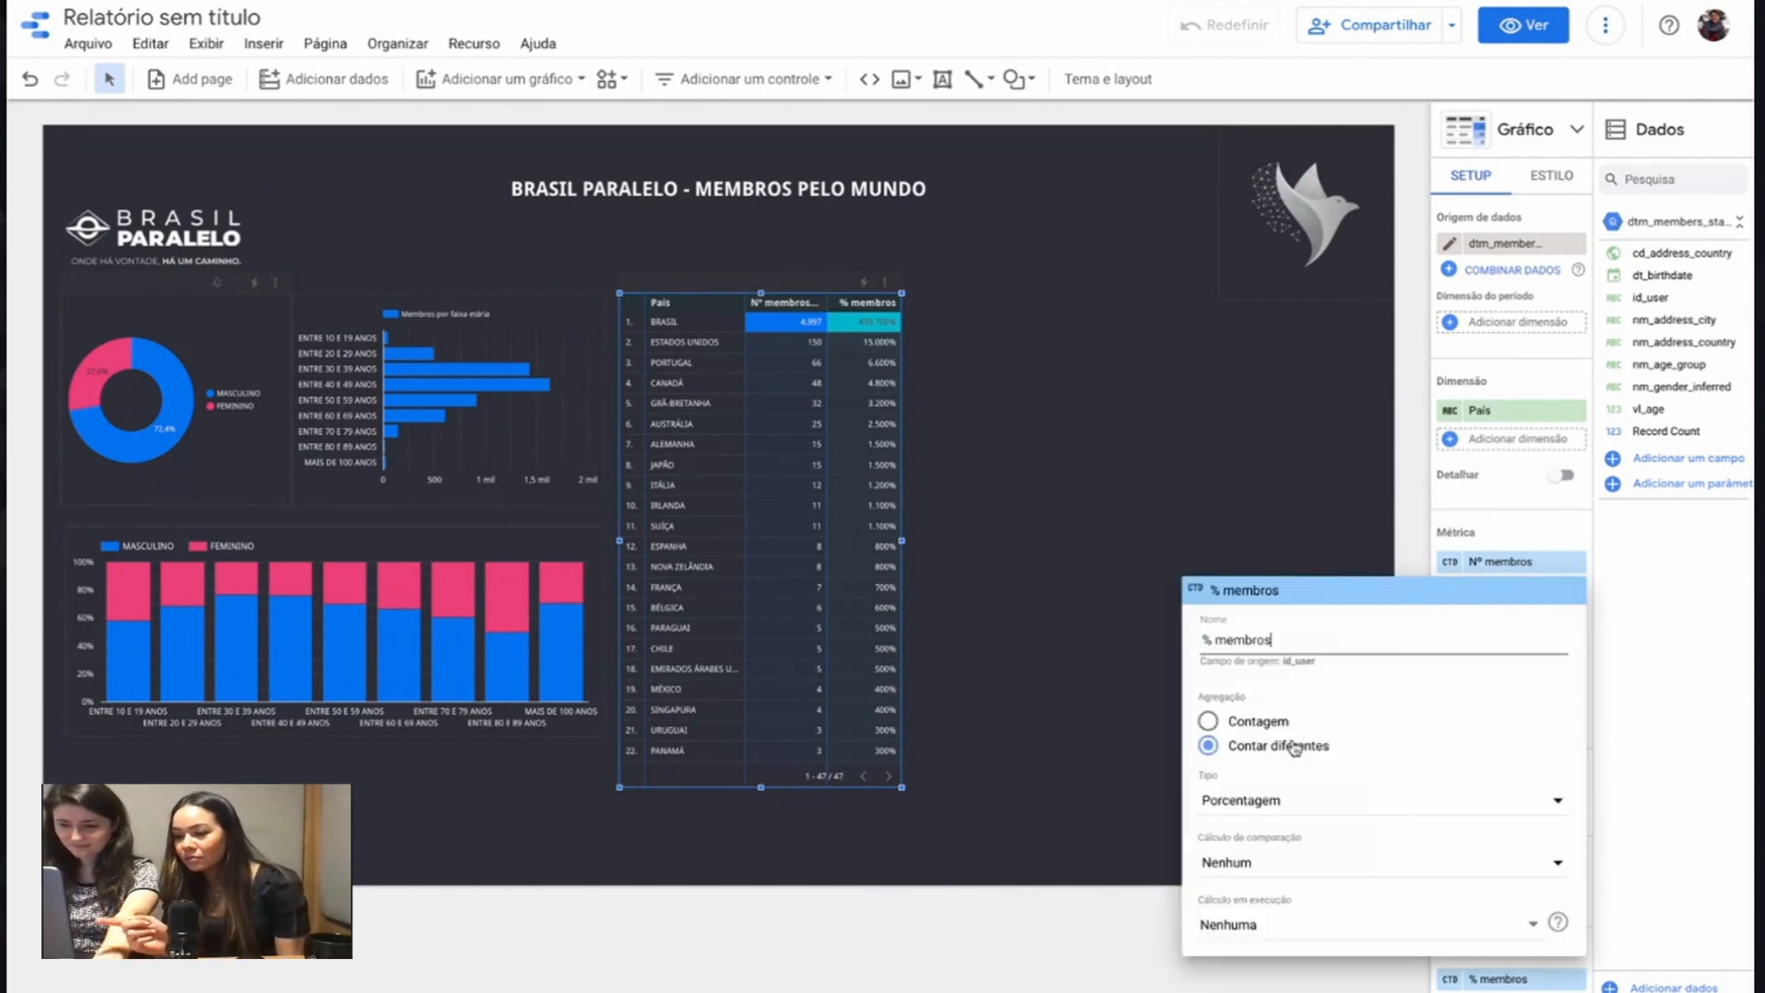
pyautogui.click(1276, 875)
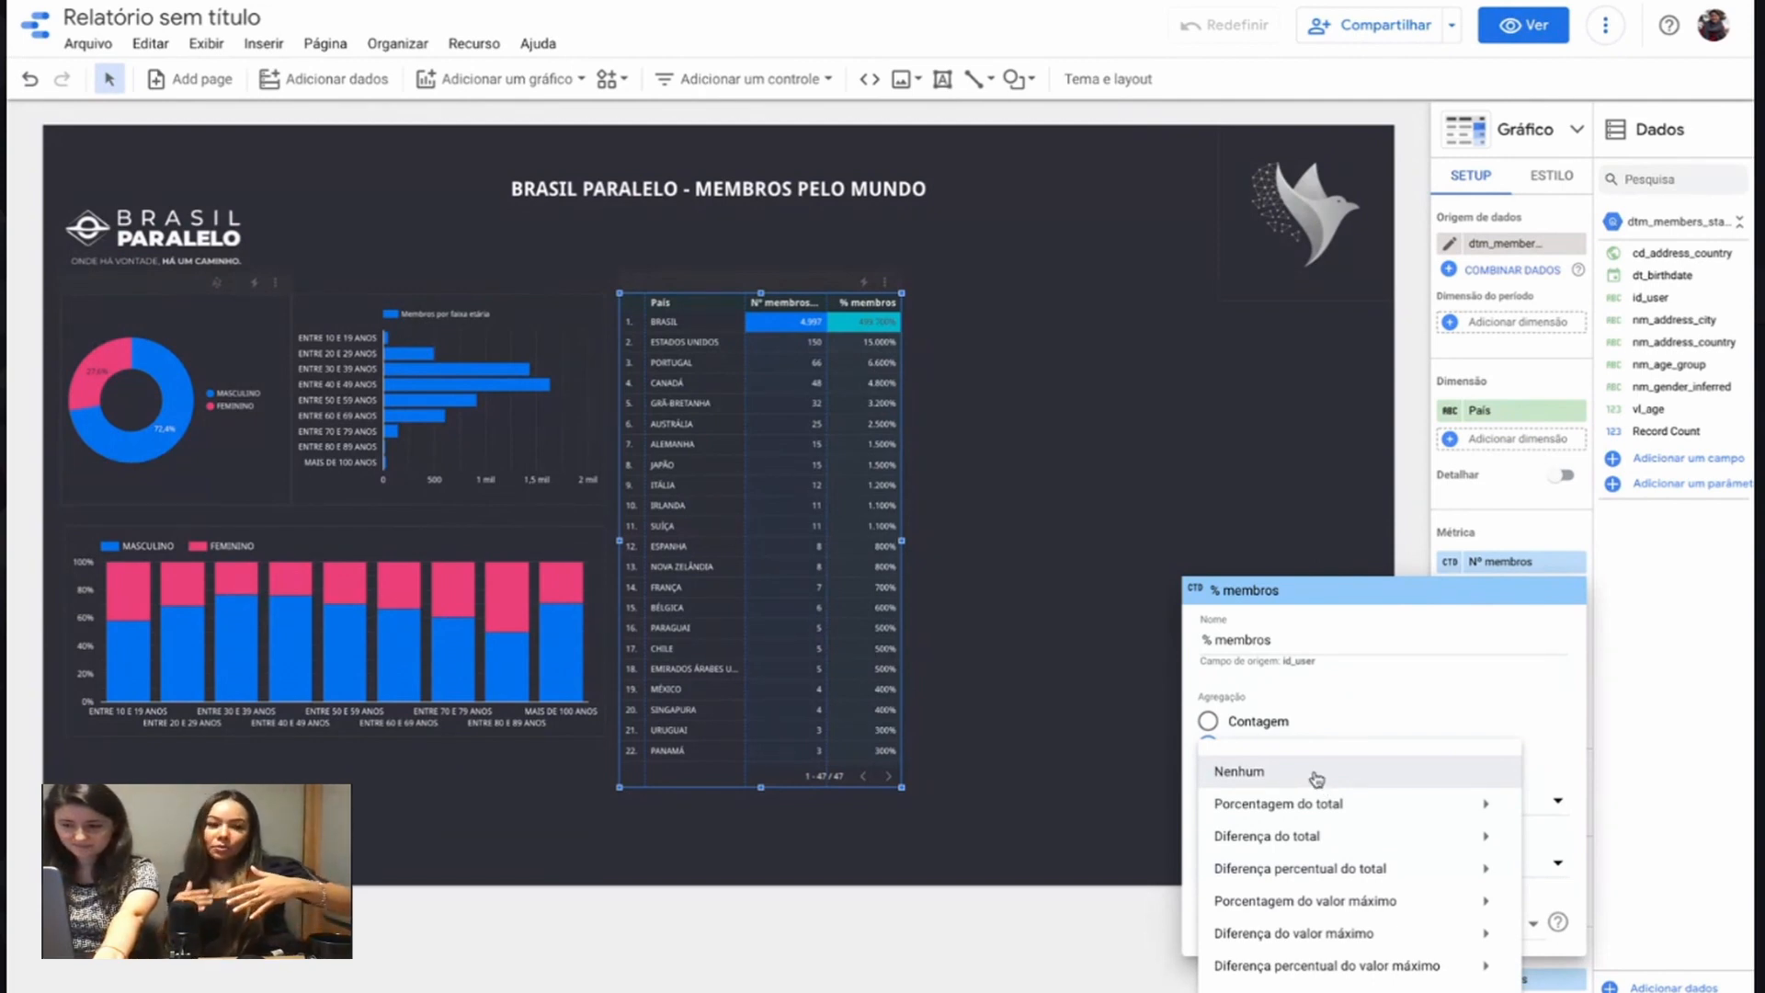
pyautogui.moveTo(1312, 805)
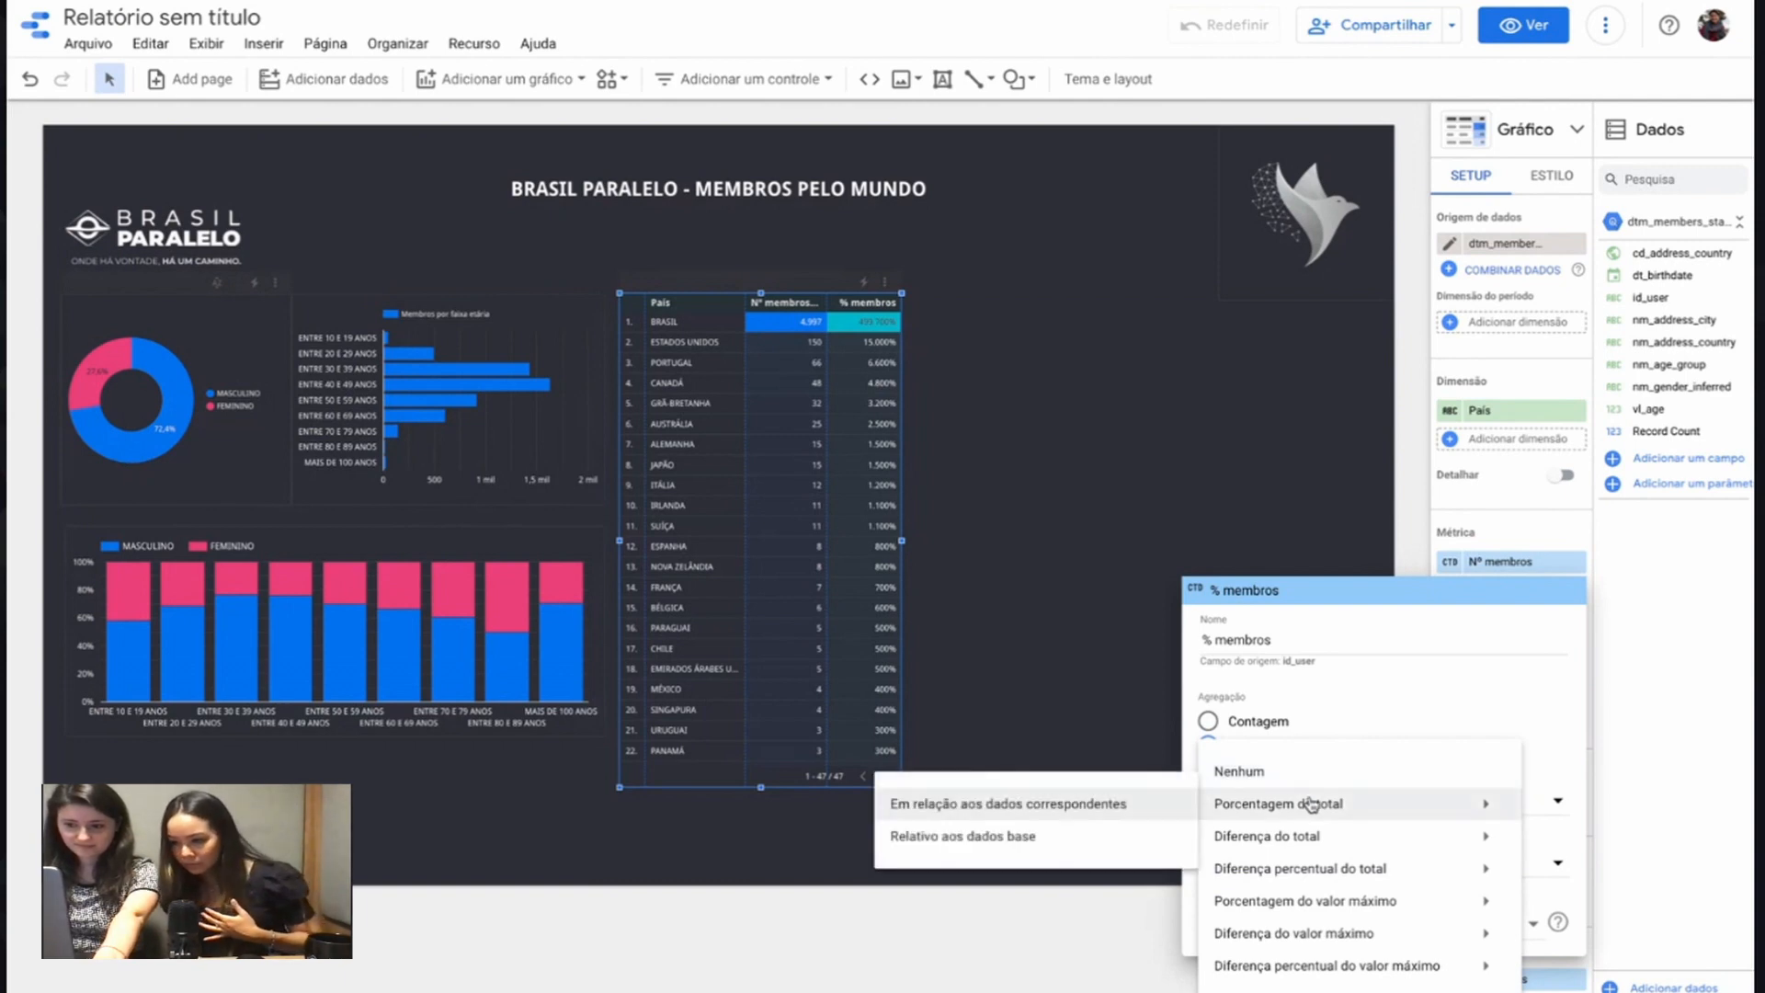
pyautogui.click(1073, 805)
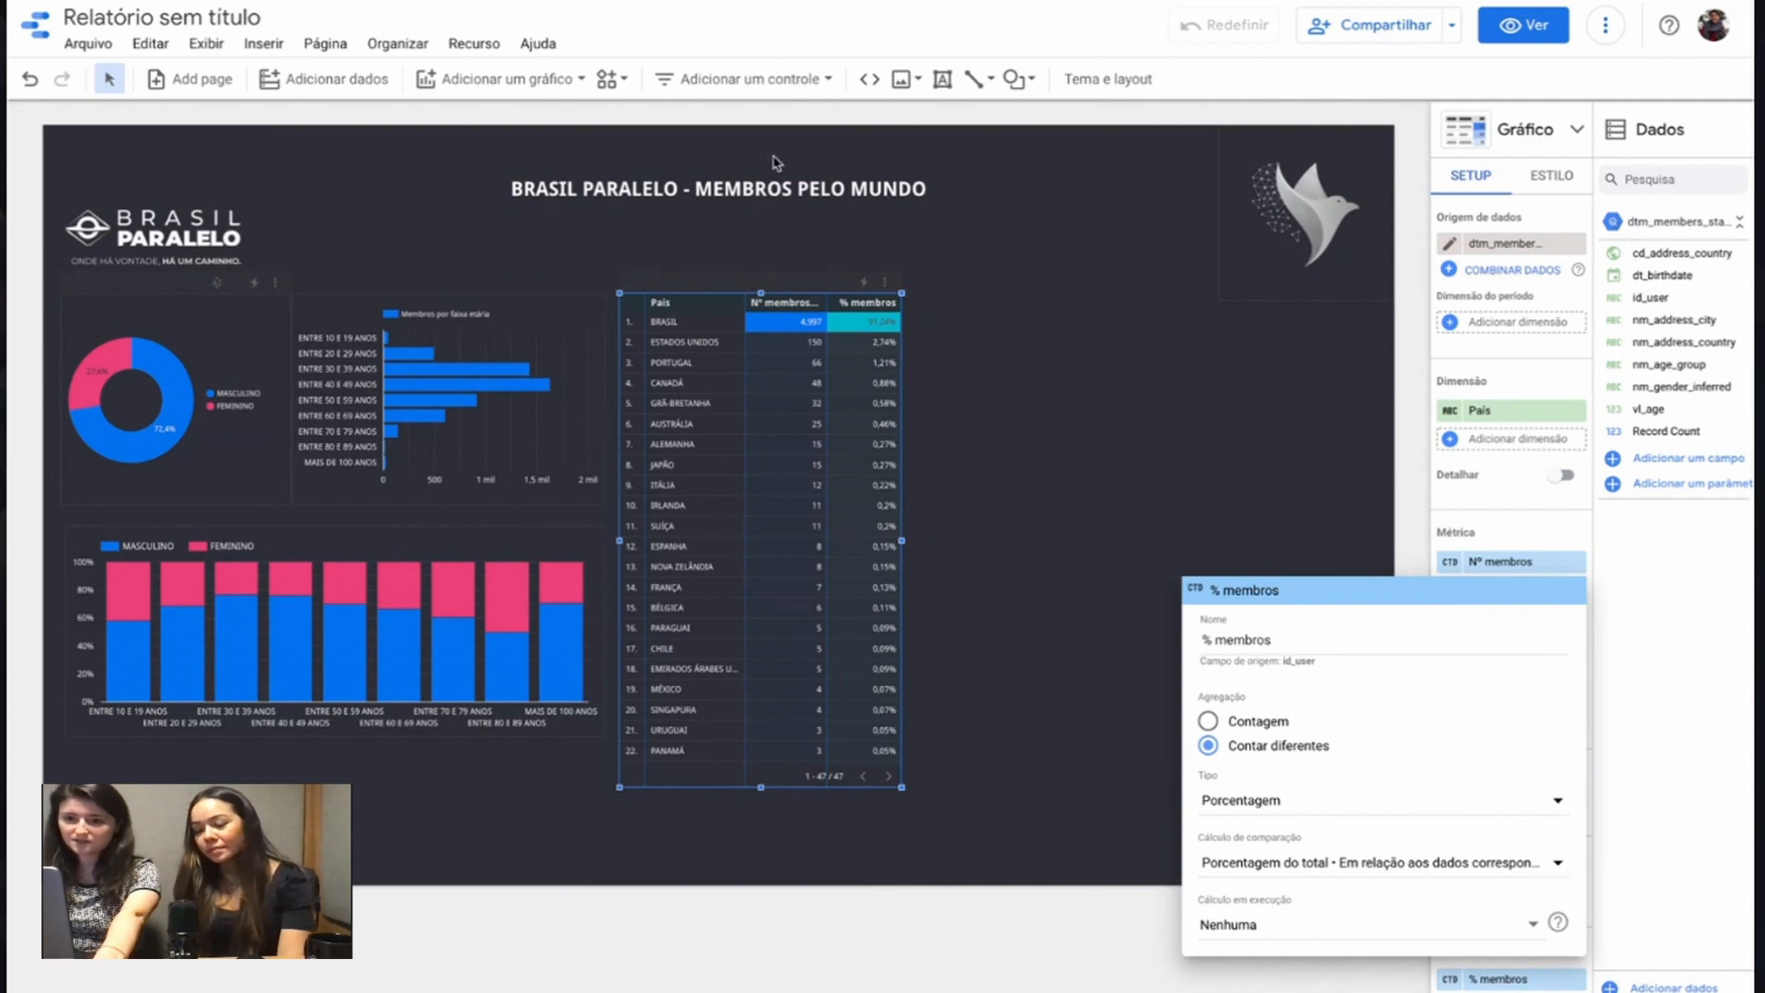
pyautogui.click(1027, 411)
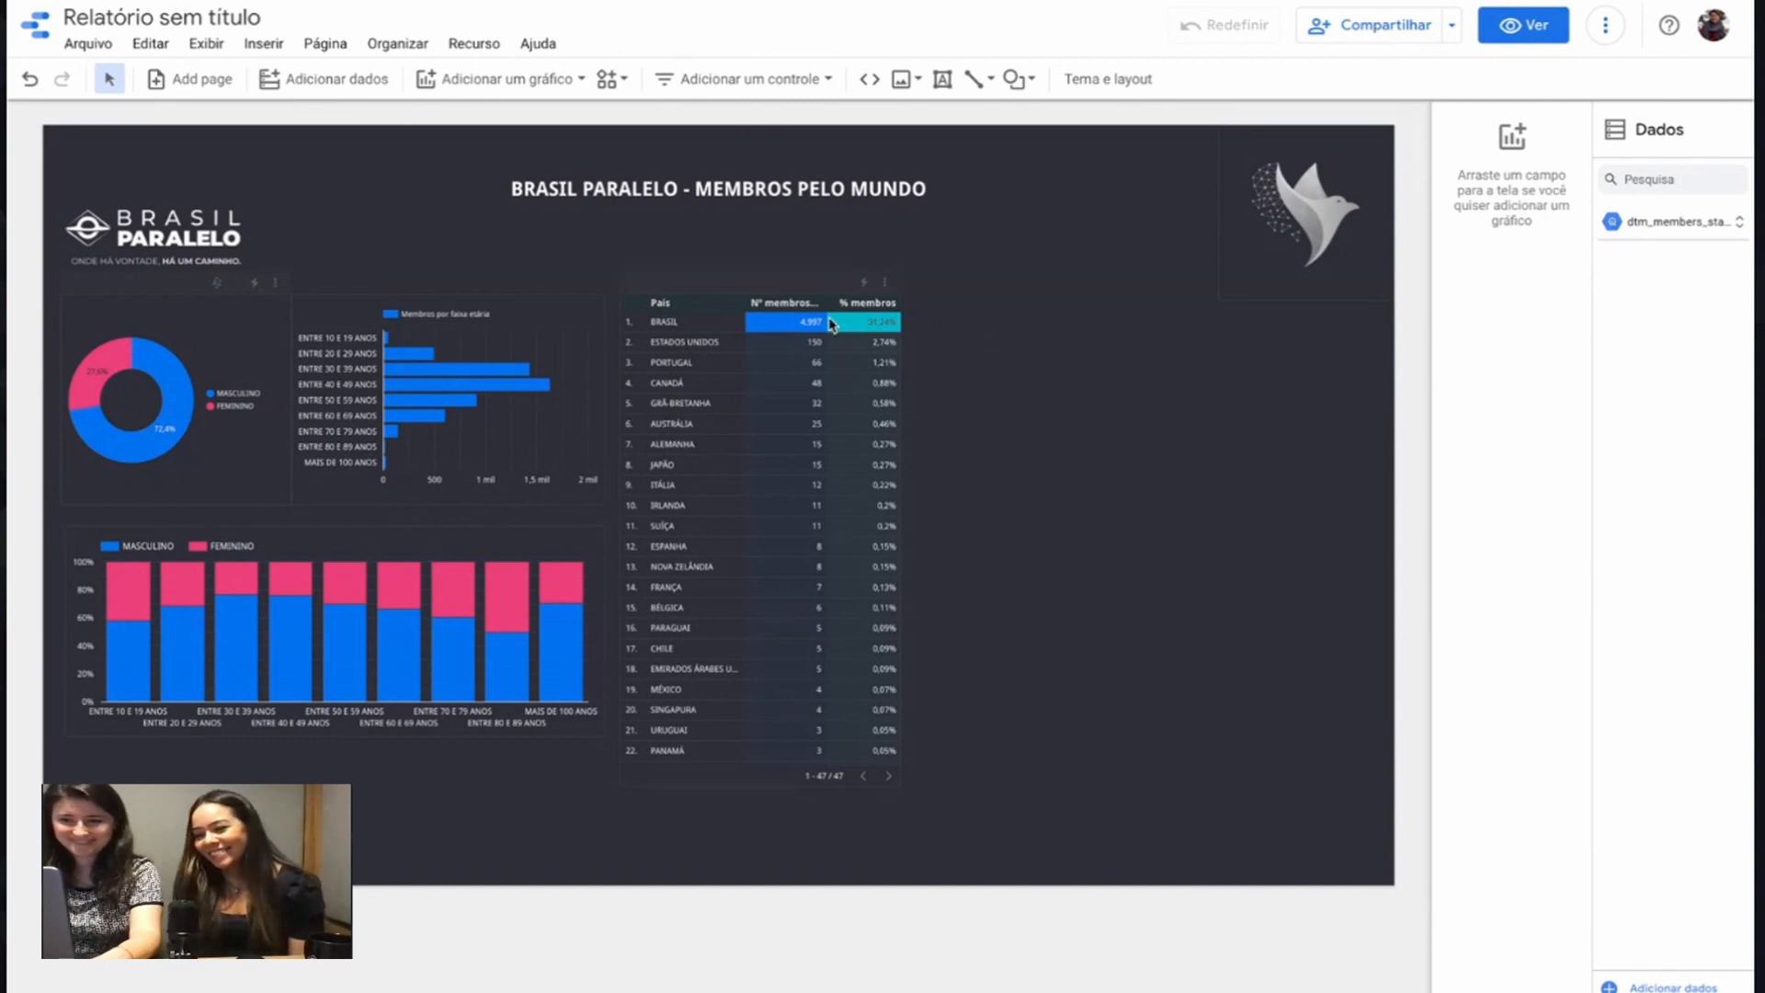
# Step: Center-align the values of both metric columns, Nº membros and % membros, in the country table
pyautogui.click(809, 285)
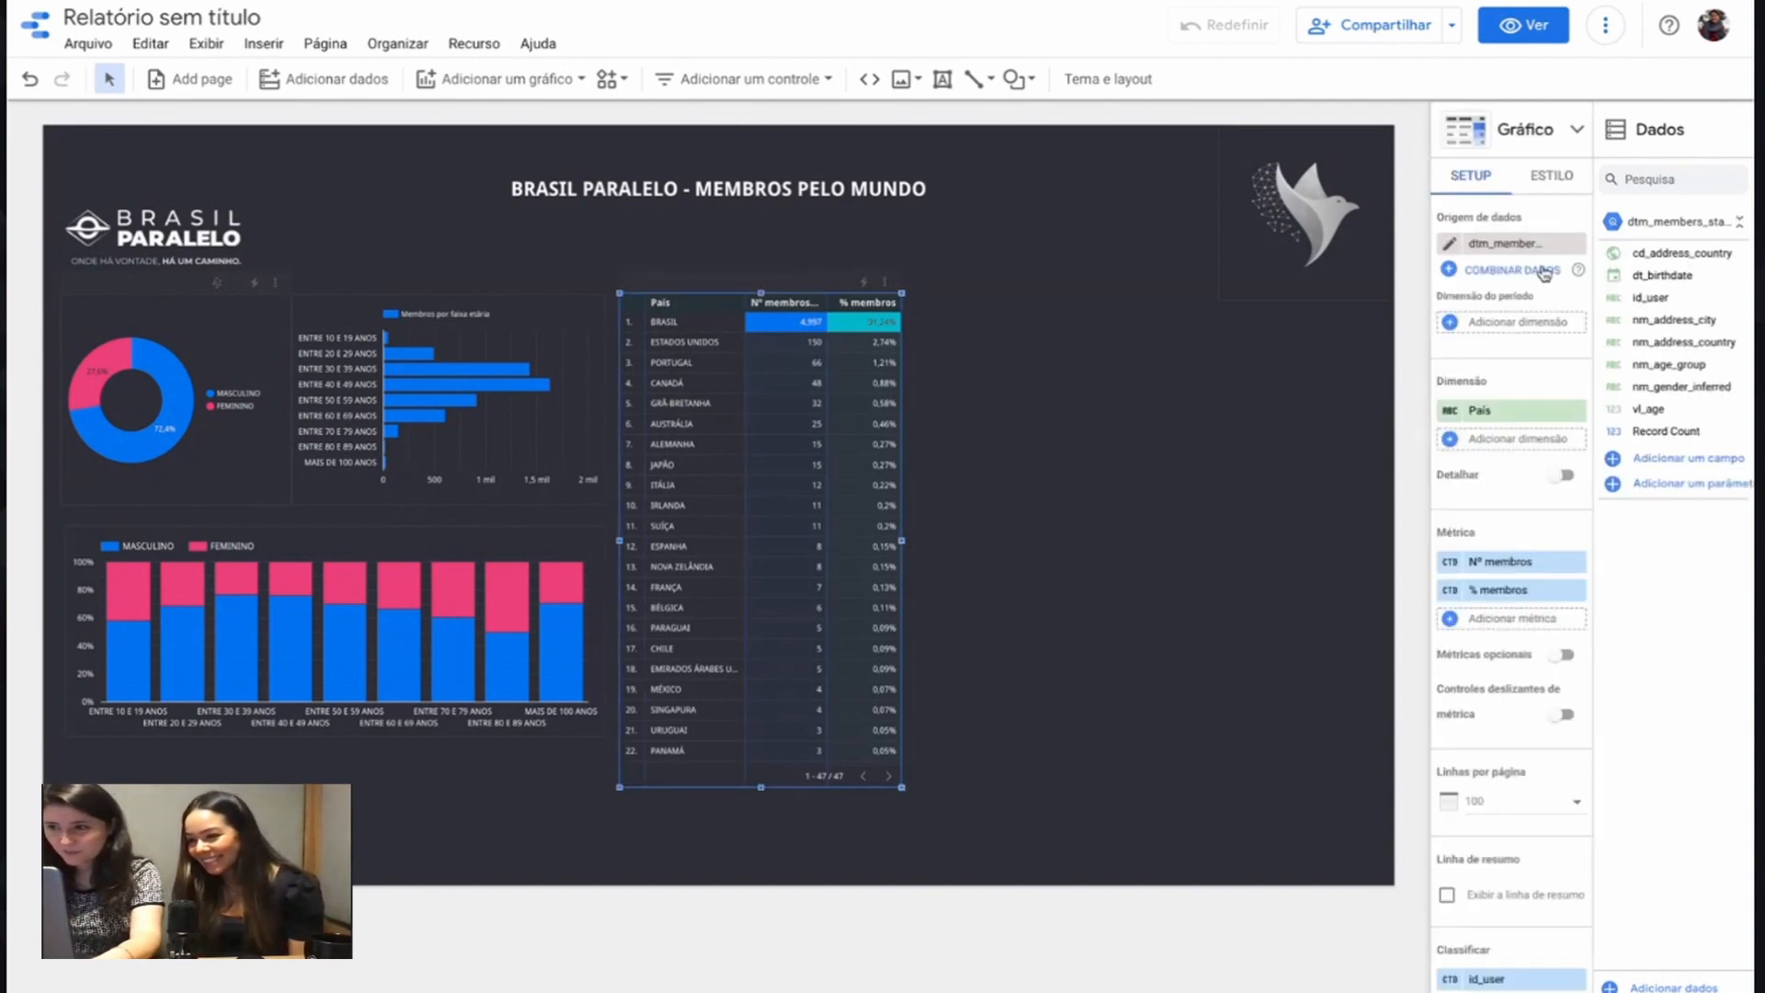
pyautogui.click(1552, 175)
pyautogui.scroll(-5, 1520, 664)
pyautogui.scroll(-8, 1520, 664)
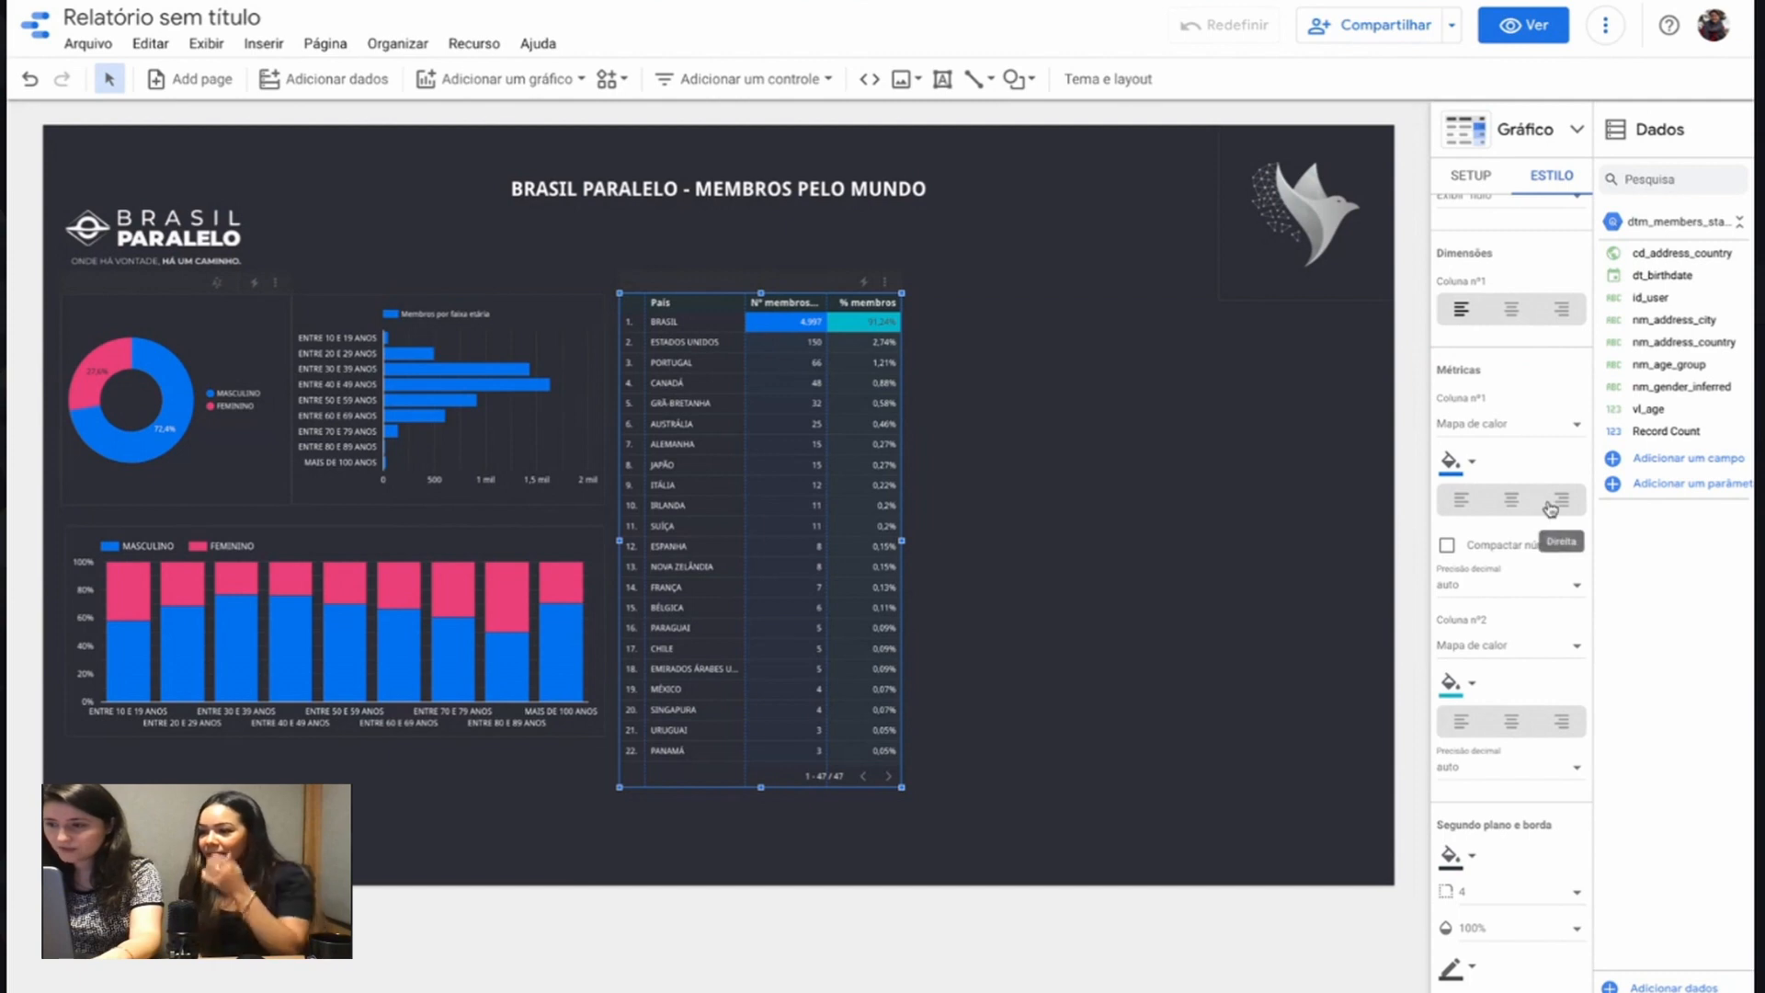
pyautogui.click(1517, 507)
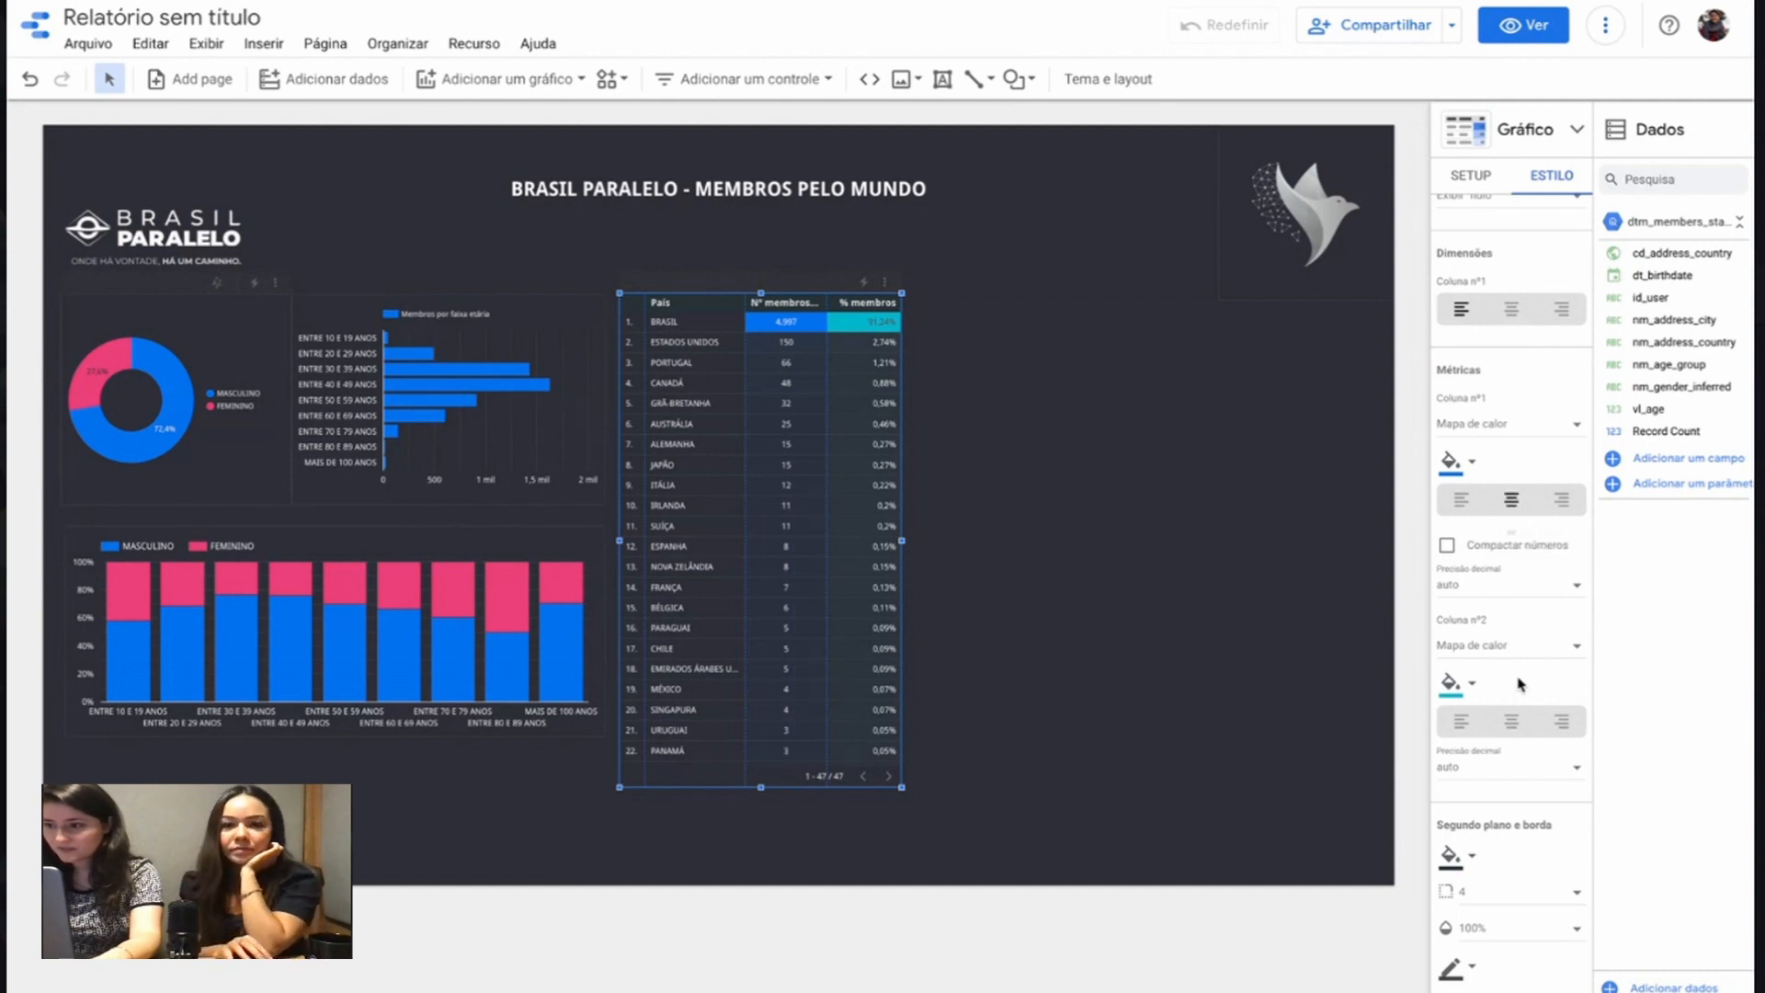
pyautogui.click(1512, 721)
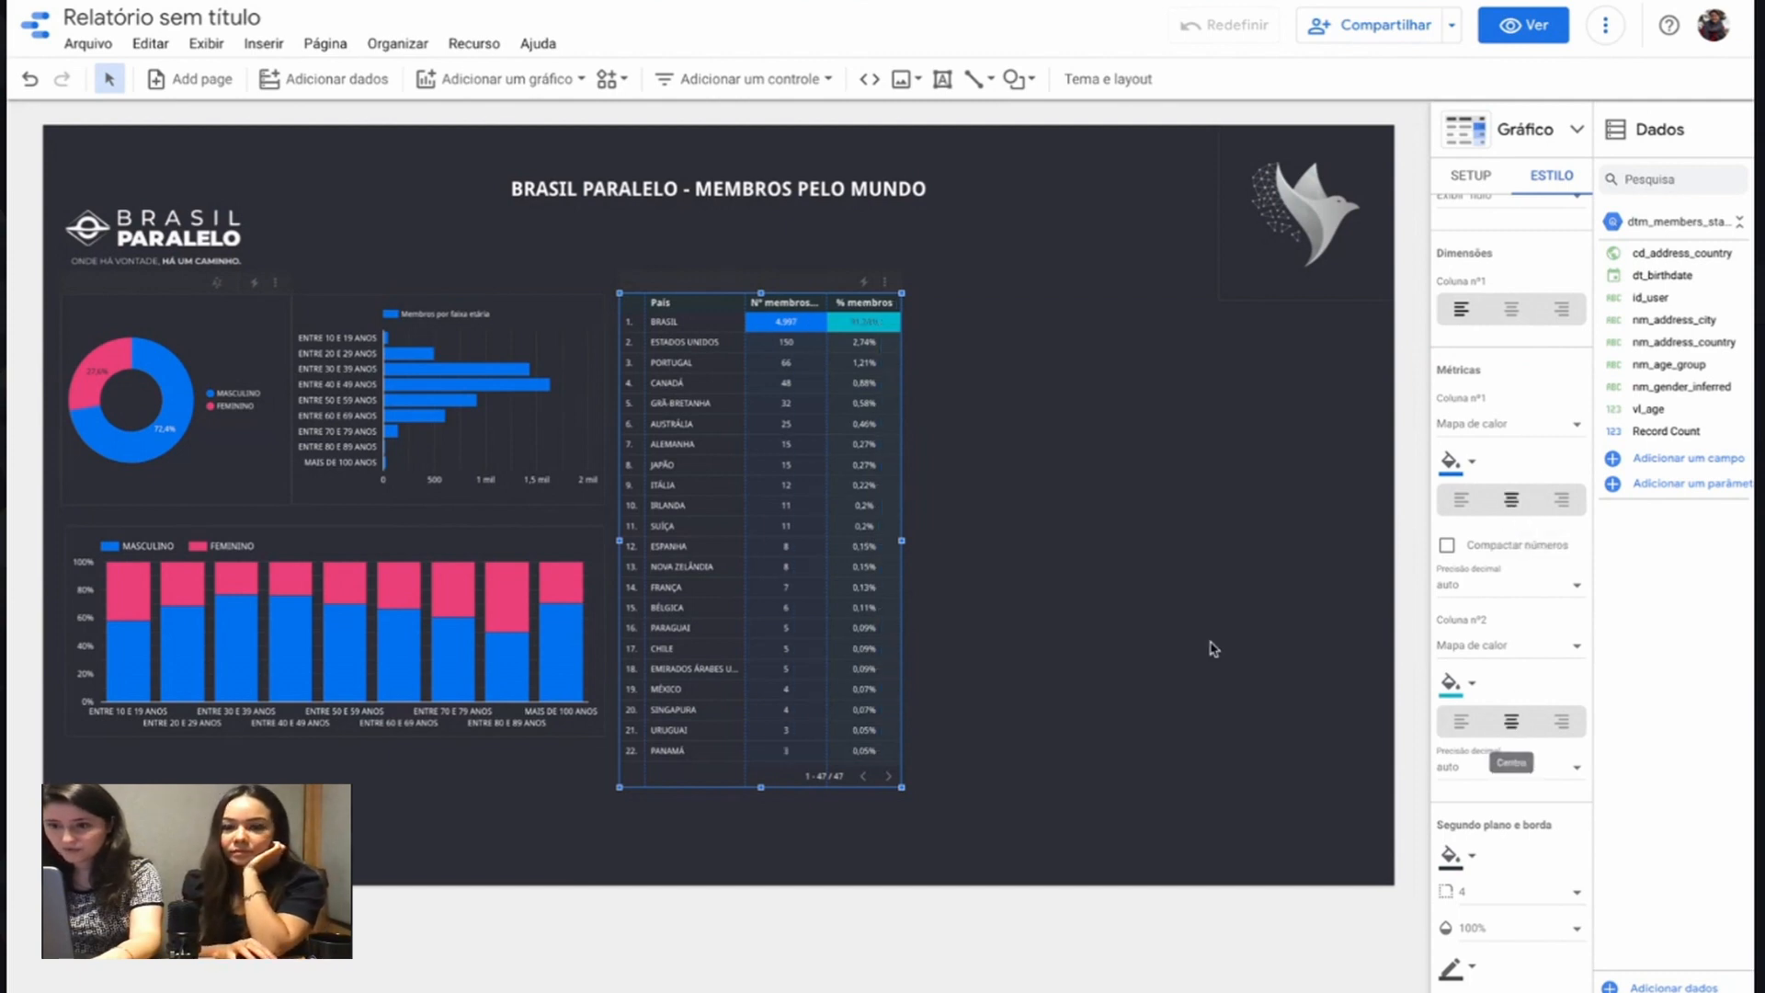
pyautogui.click(1041, 285)
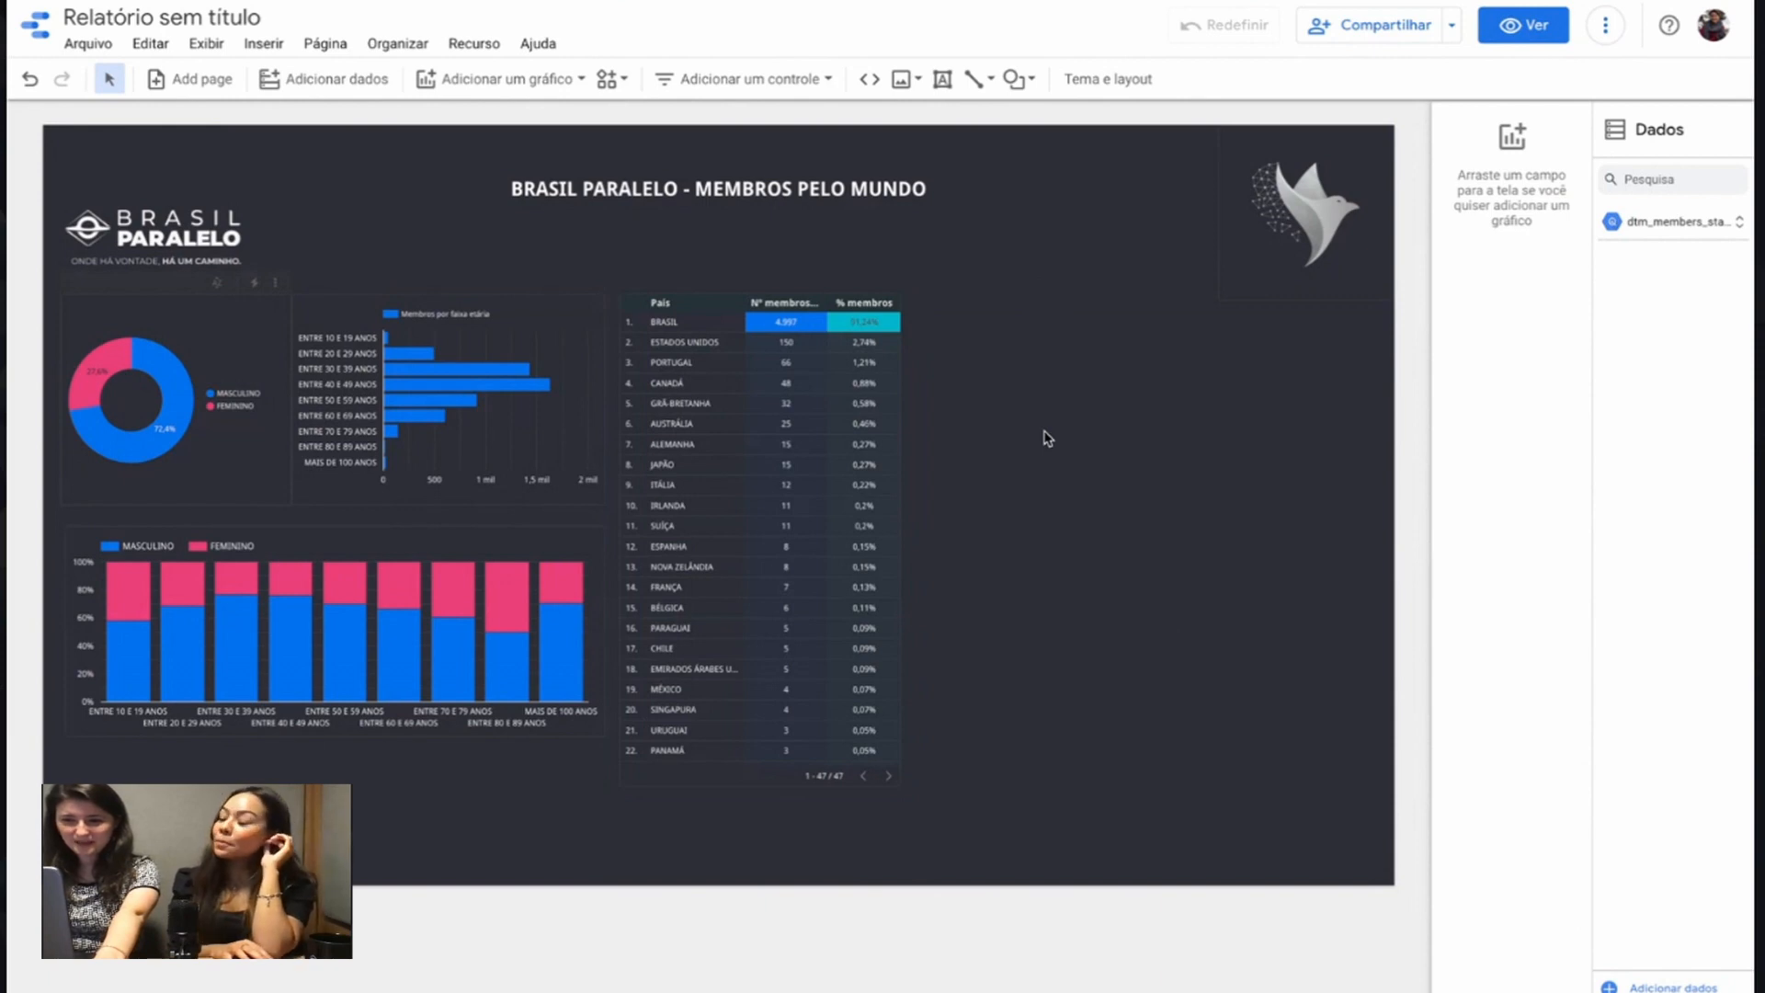
pyautogui.click(889, 326)
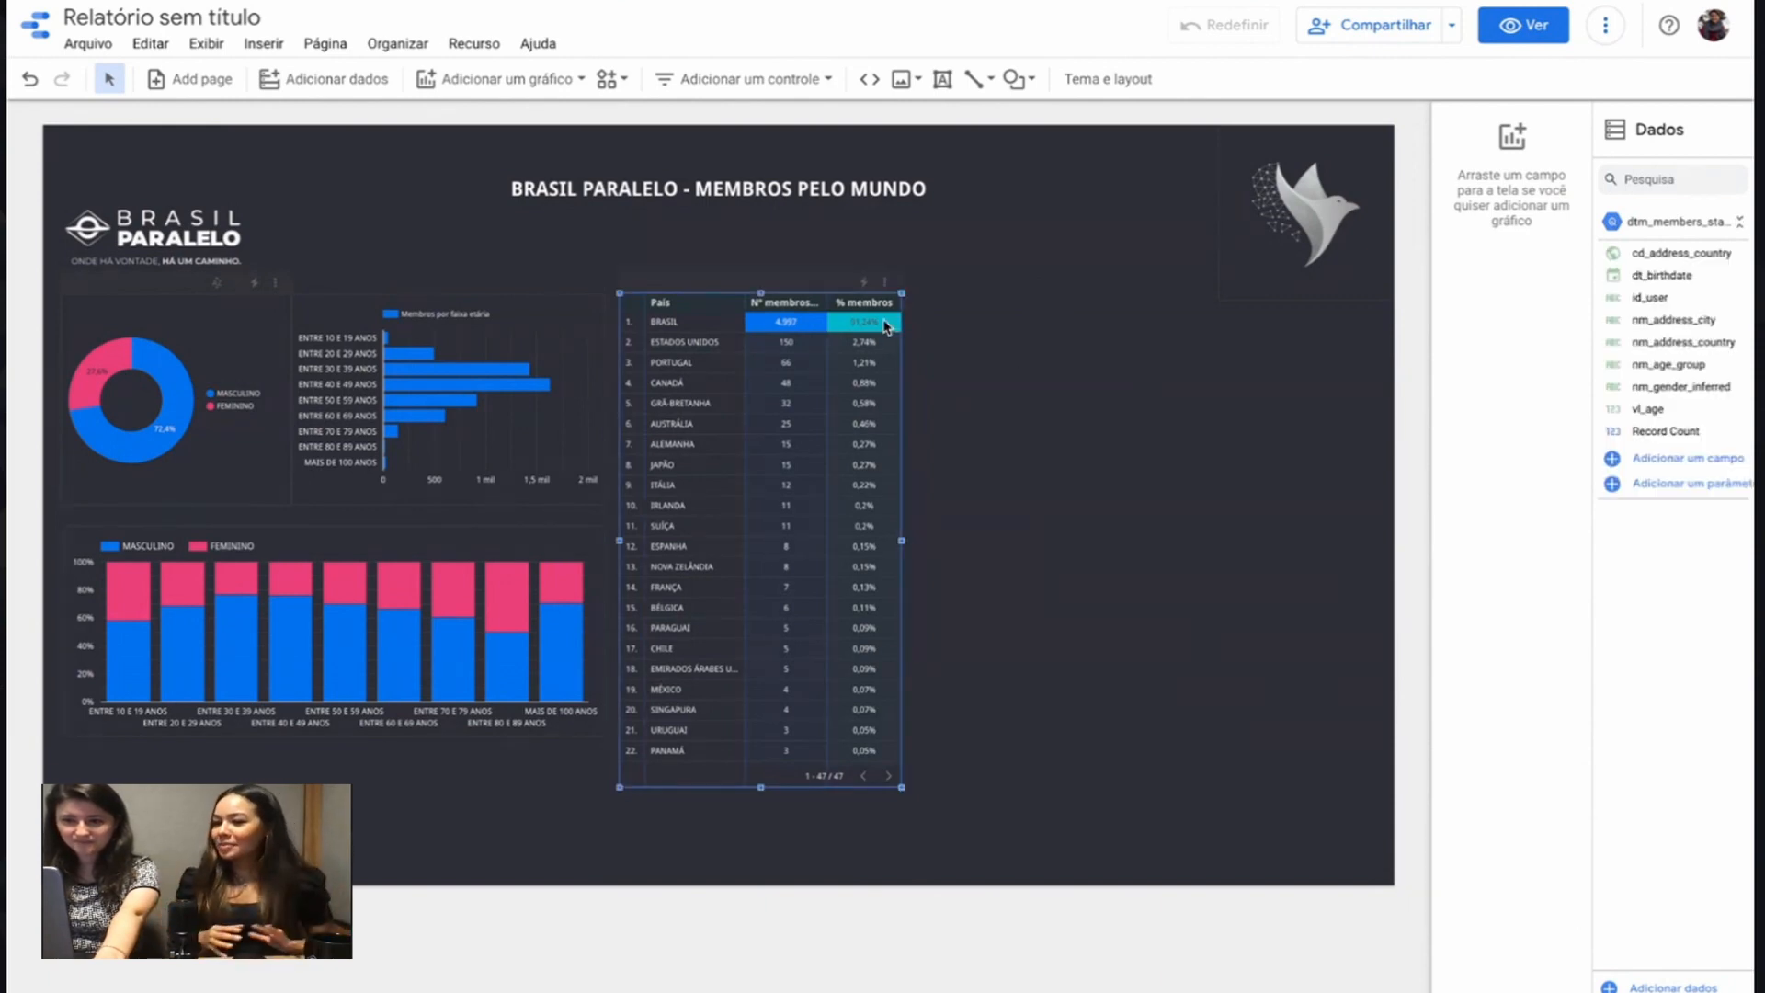
# Step: Examine the country table's style options, including the header, colors, labels, body, footer and the heat-map settings of both metric columns
pyautogui.click(1554, 176)
pyautogui.scroll(-2, 1544, 446)
pyautogui.scroll(-2, 1544, 446)
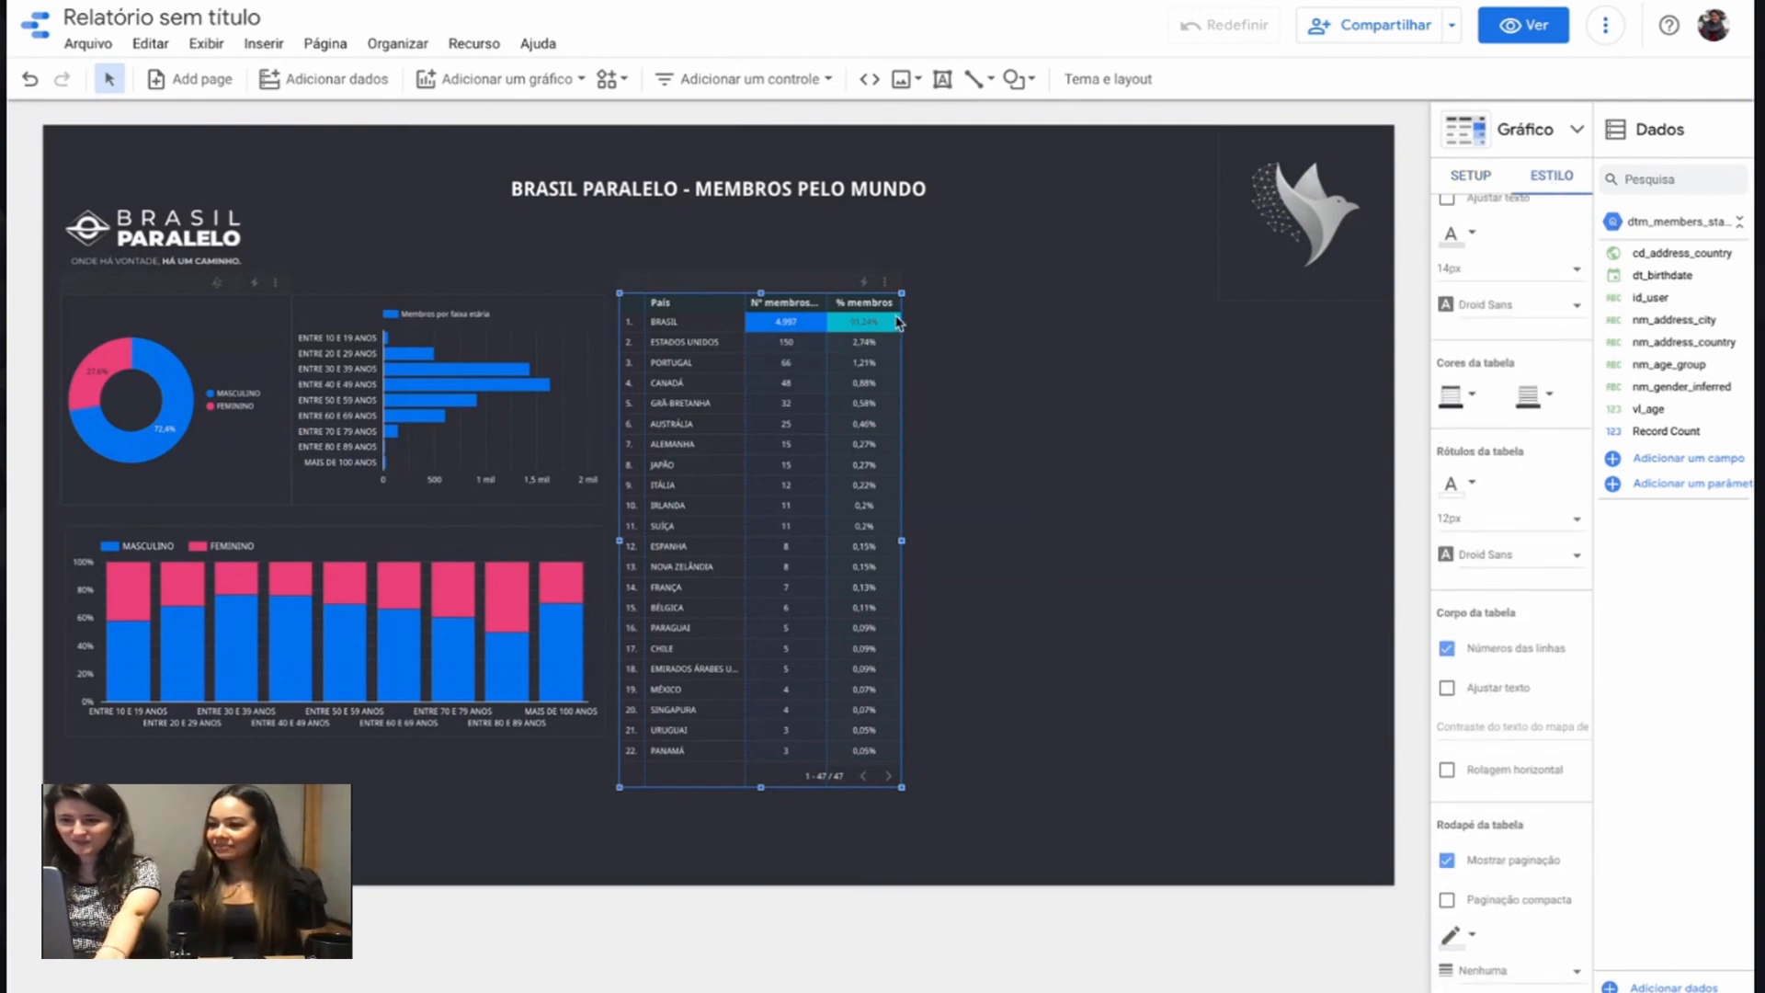
pyautogui.scroll(-4, 1495, 552)
pyautogui.scroll(6, 1496, 552)
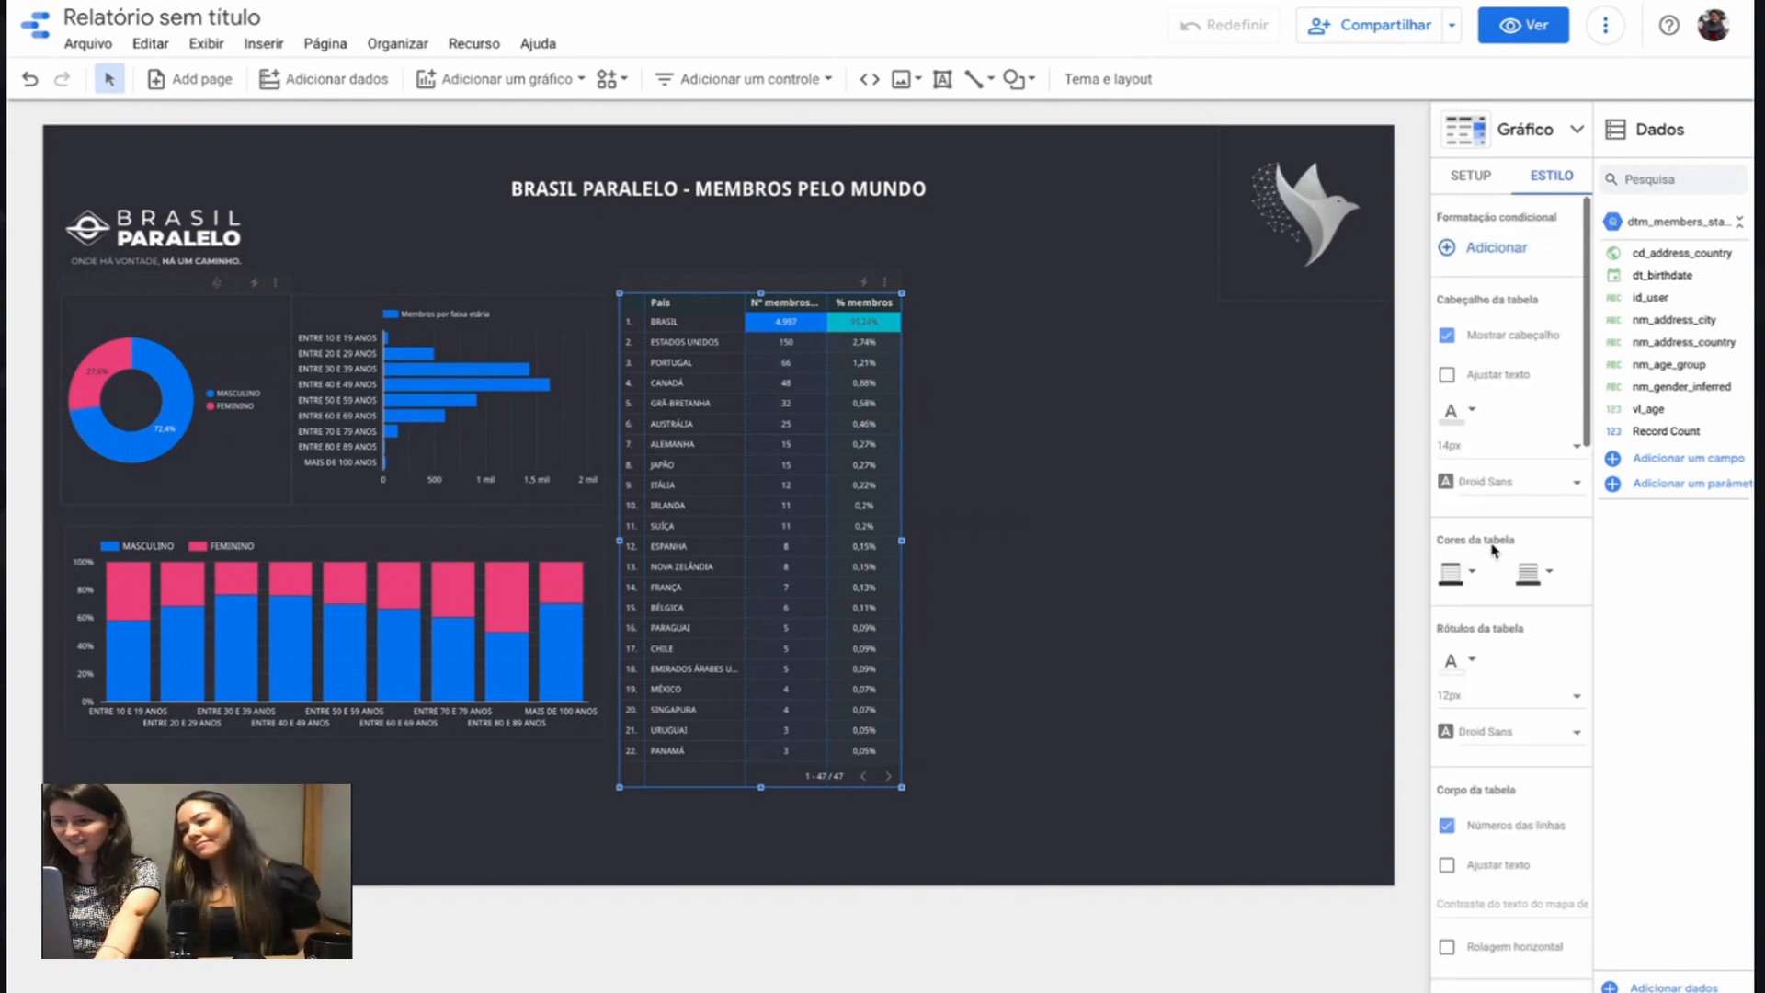
pyautogui.scroll(-2, 1499, 543)
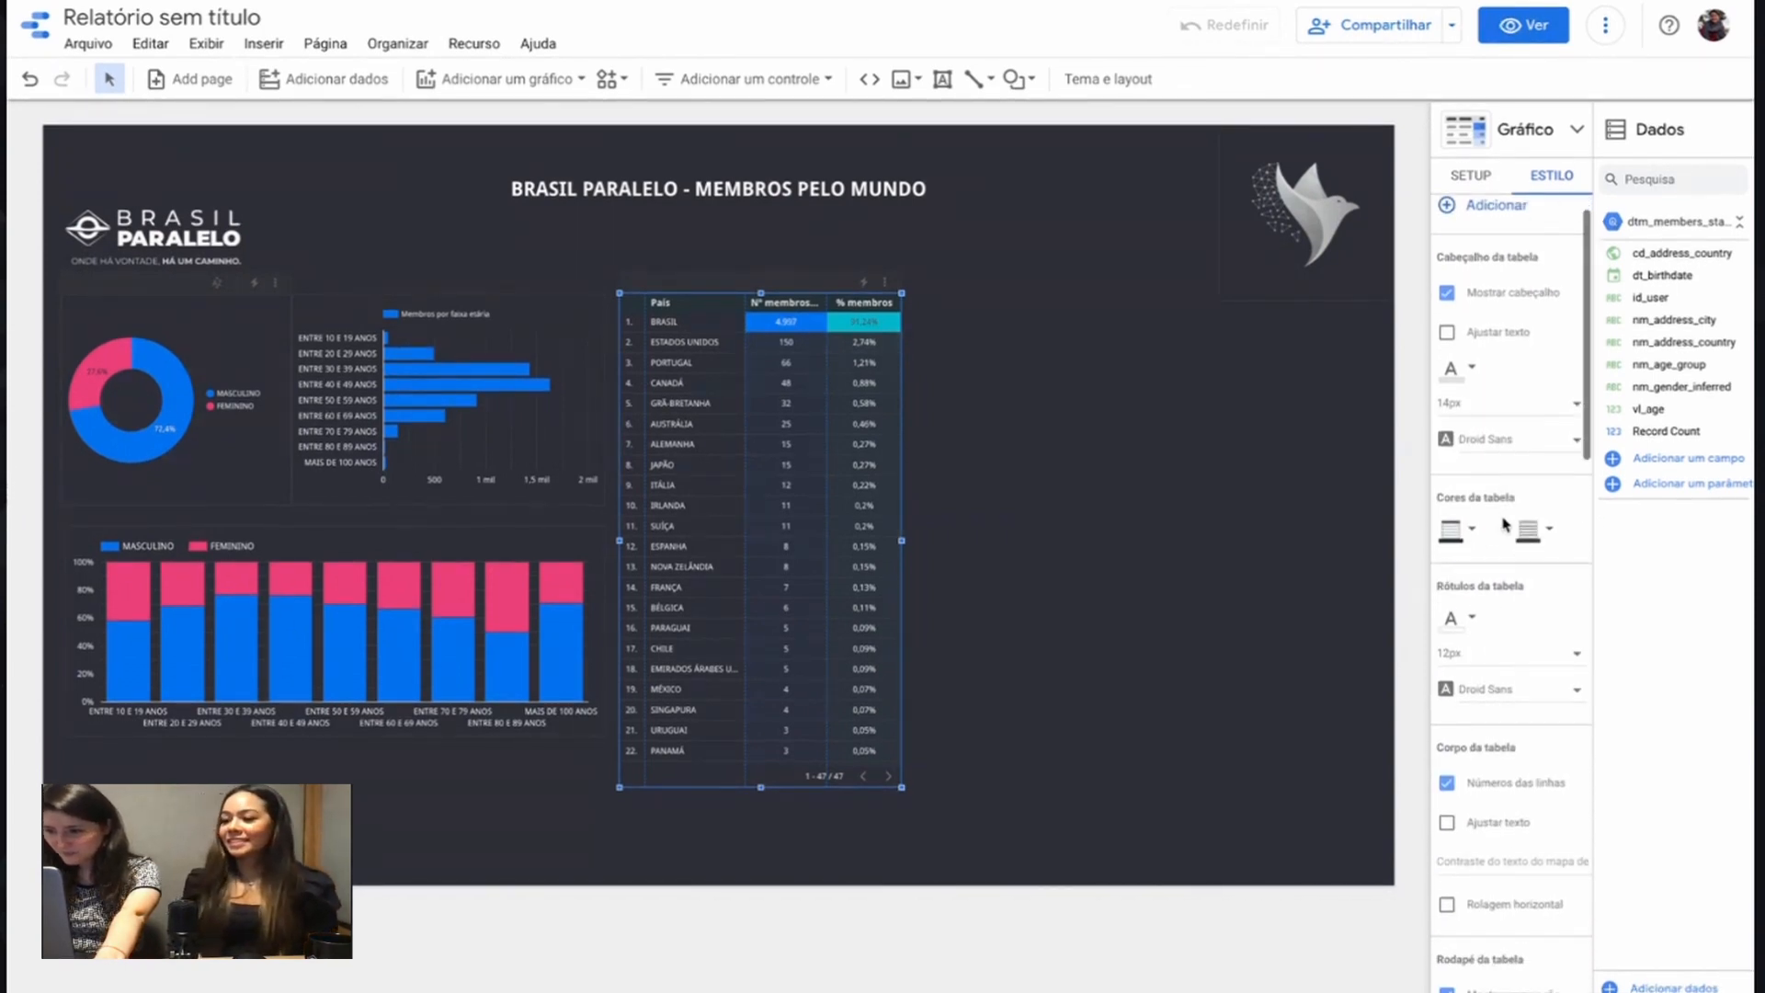
pyautogui.scroll(-5, 1527, 570)
pyautogui.scroll(-6, 1539, 588)
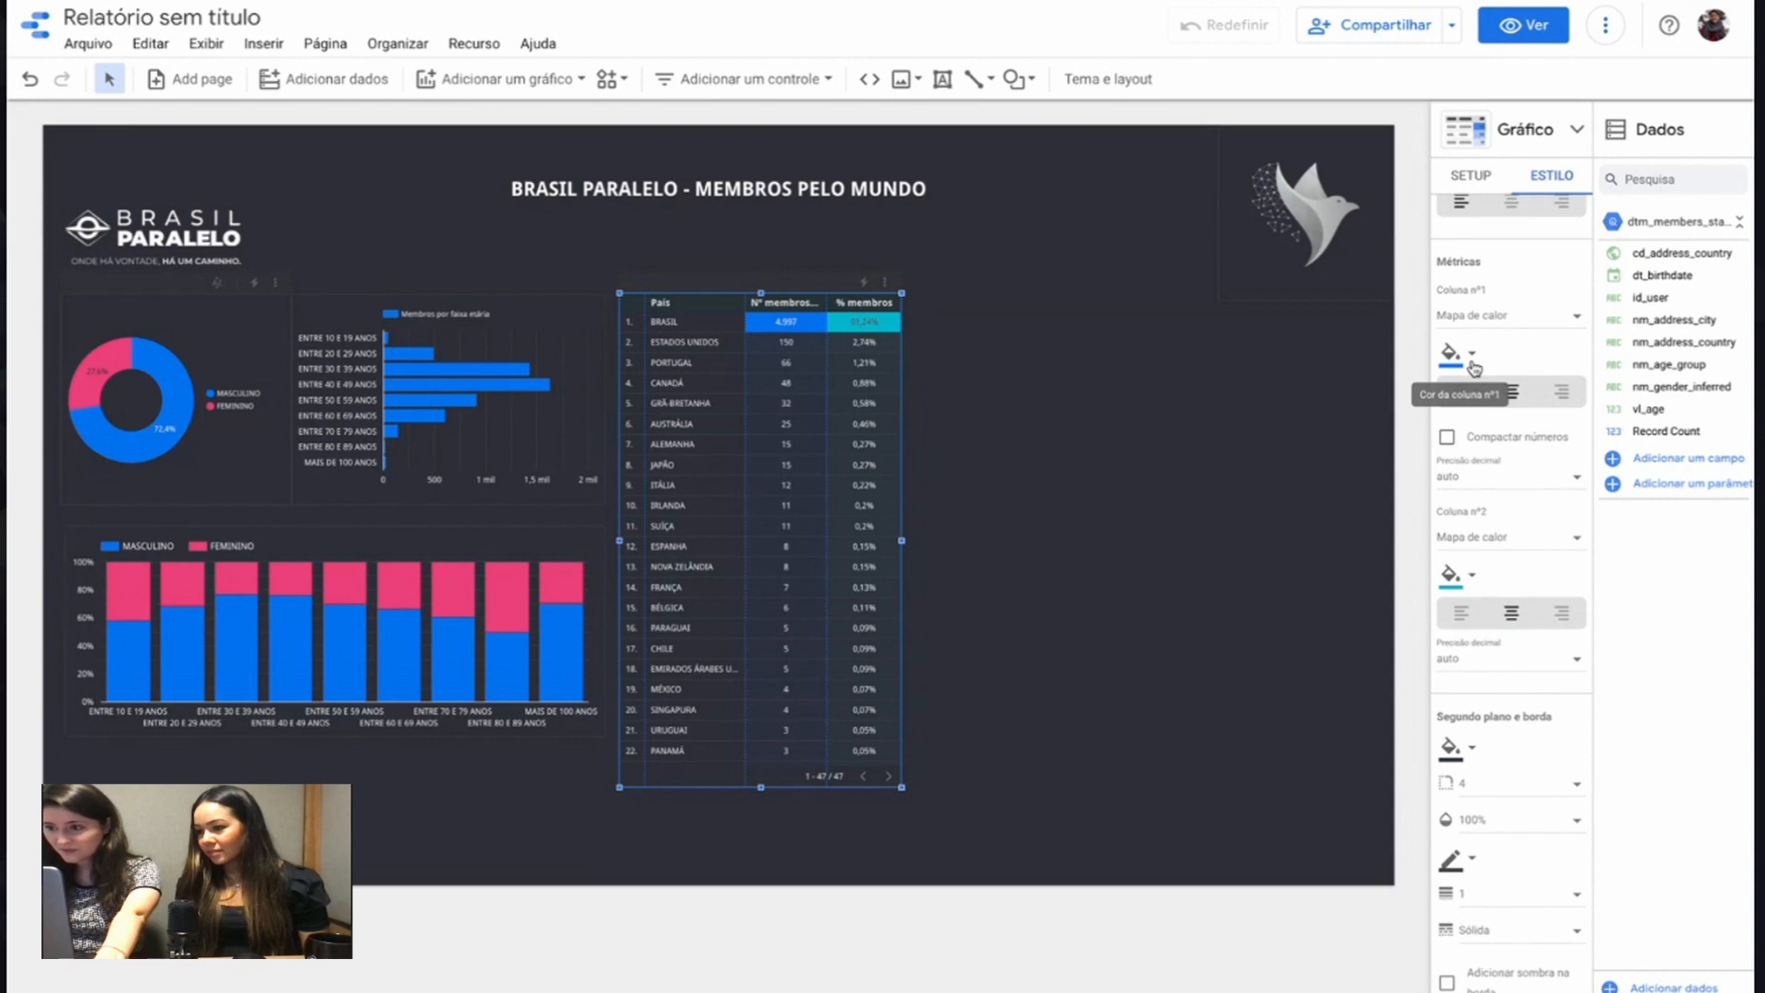
pyautogui.scroll(2, 1480, 377)
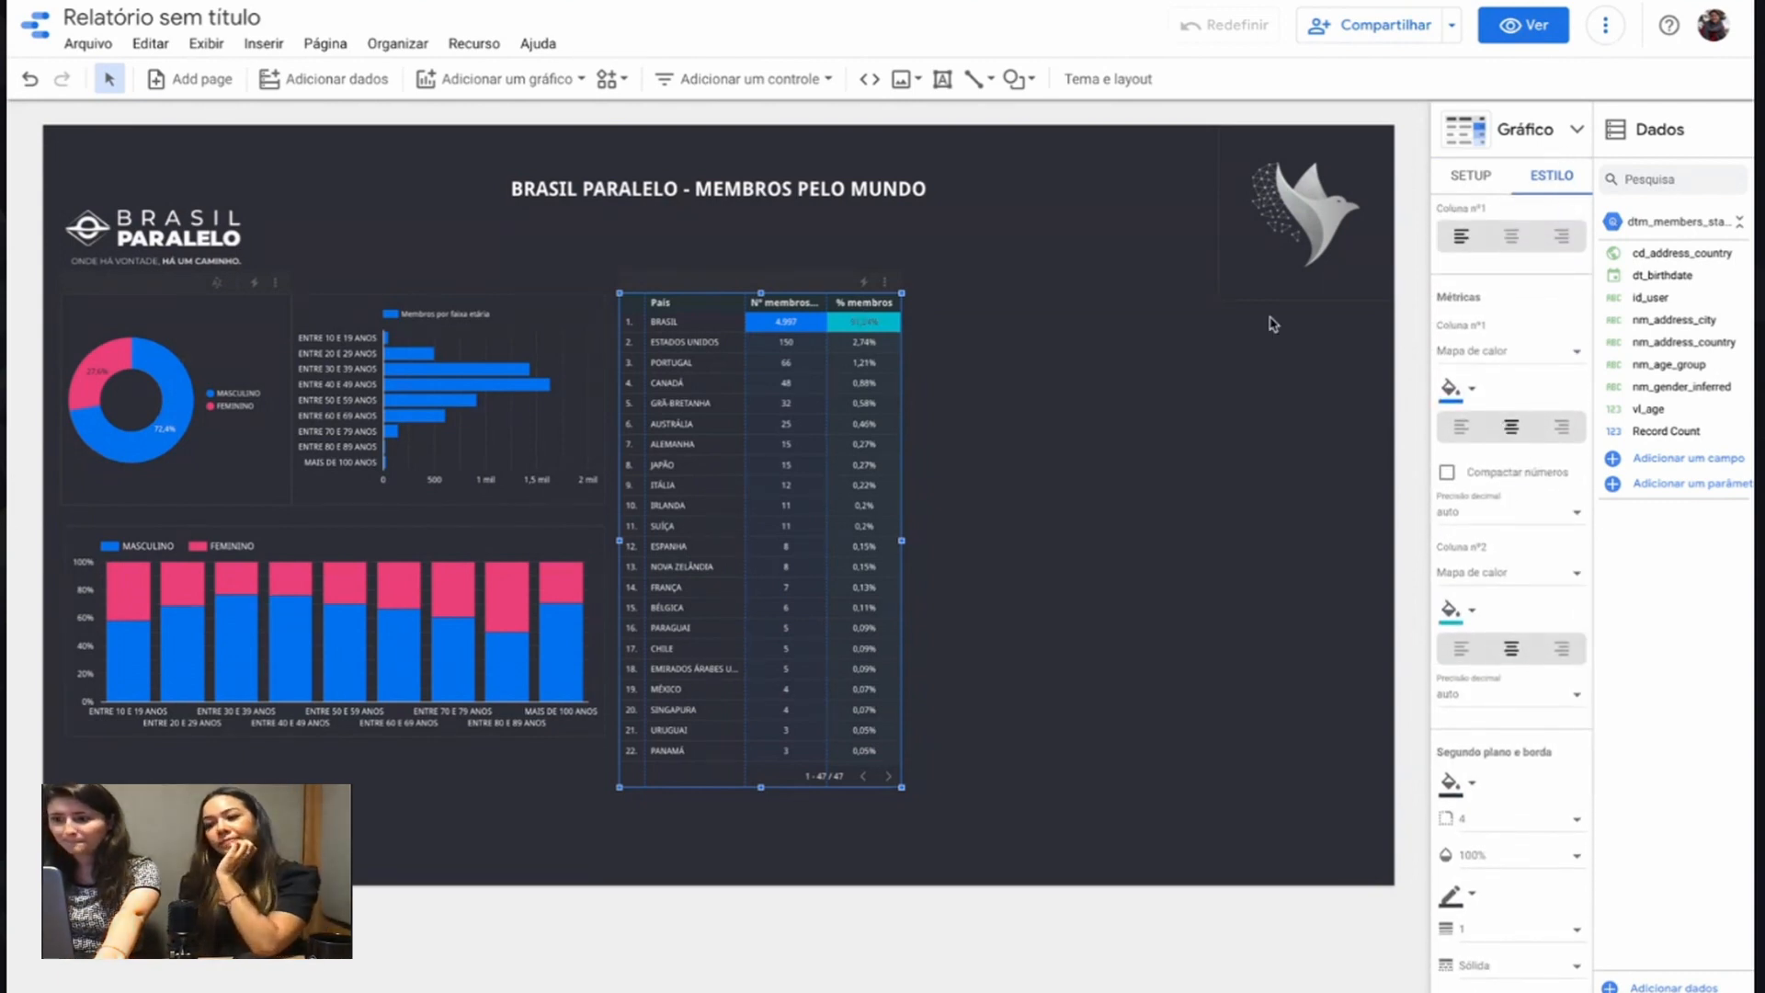
pyautogui.click(1110, 434)
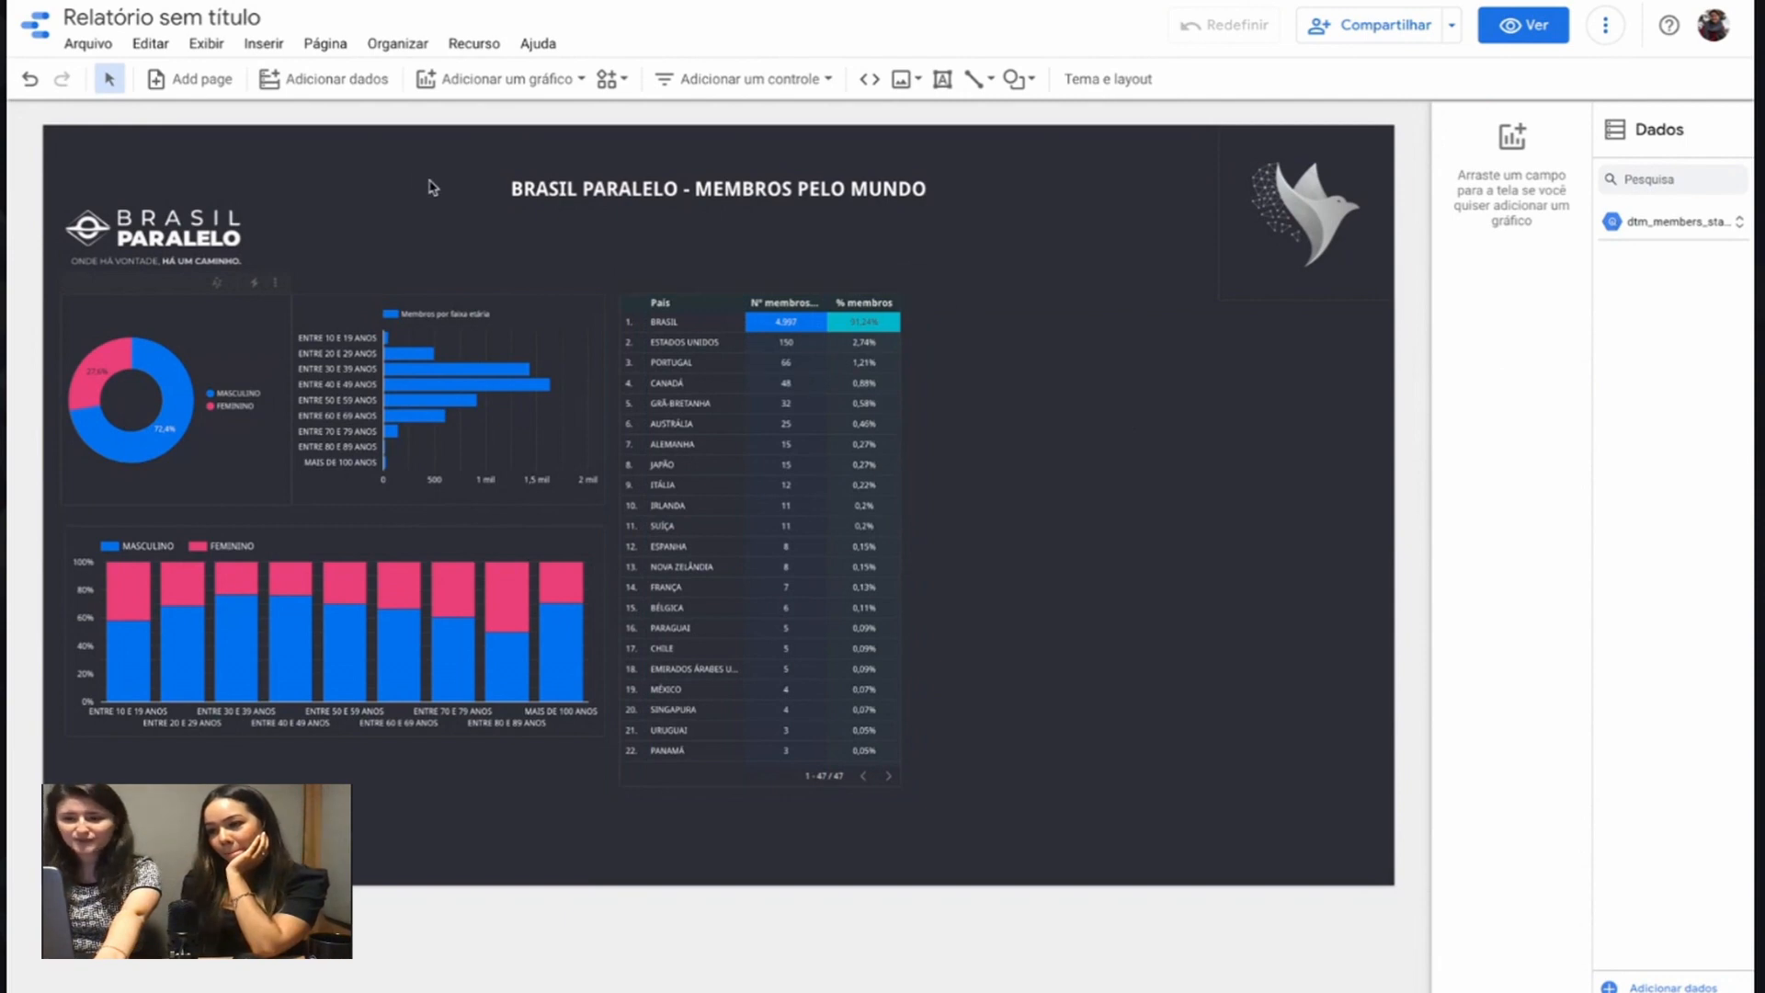
# Step: Insert a Google Maps bubble map beside the country table and remove its dt_birthdate date range dimension
pyautogui.click(478, 83)
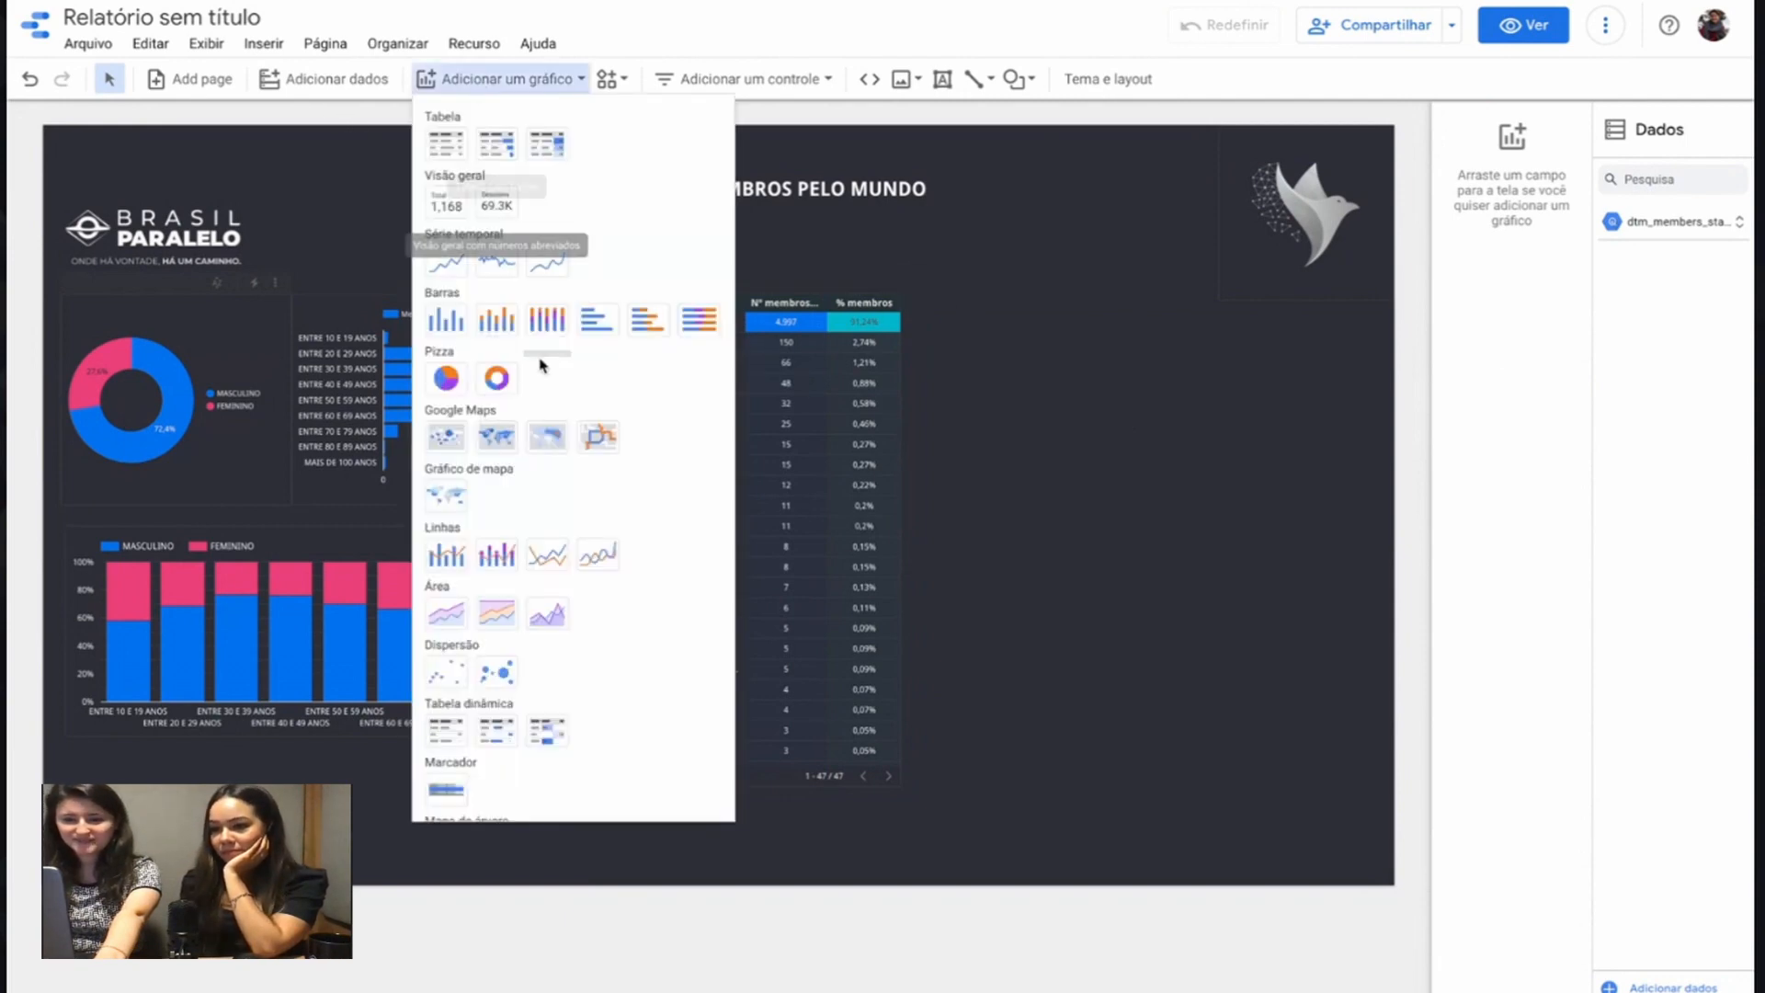
pyautogui.click(441, 438)
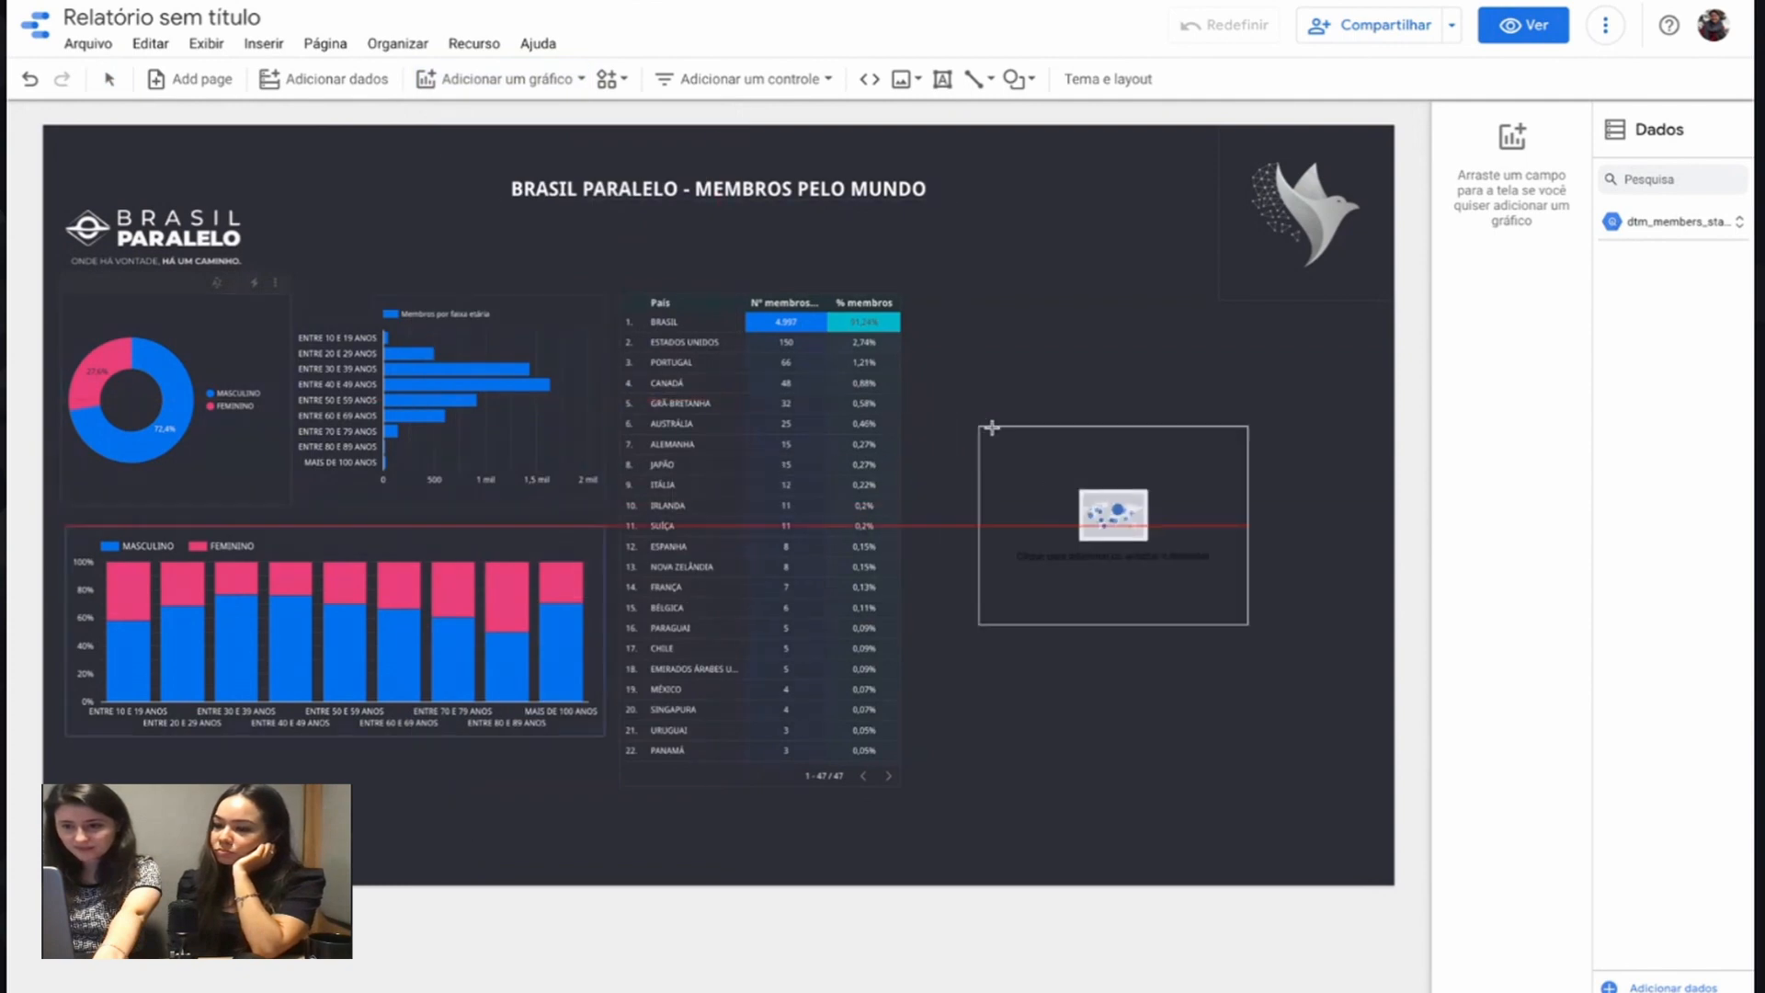
pyautogui.click(904, 307)
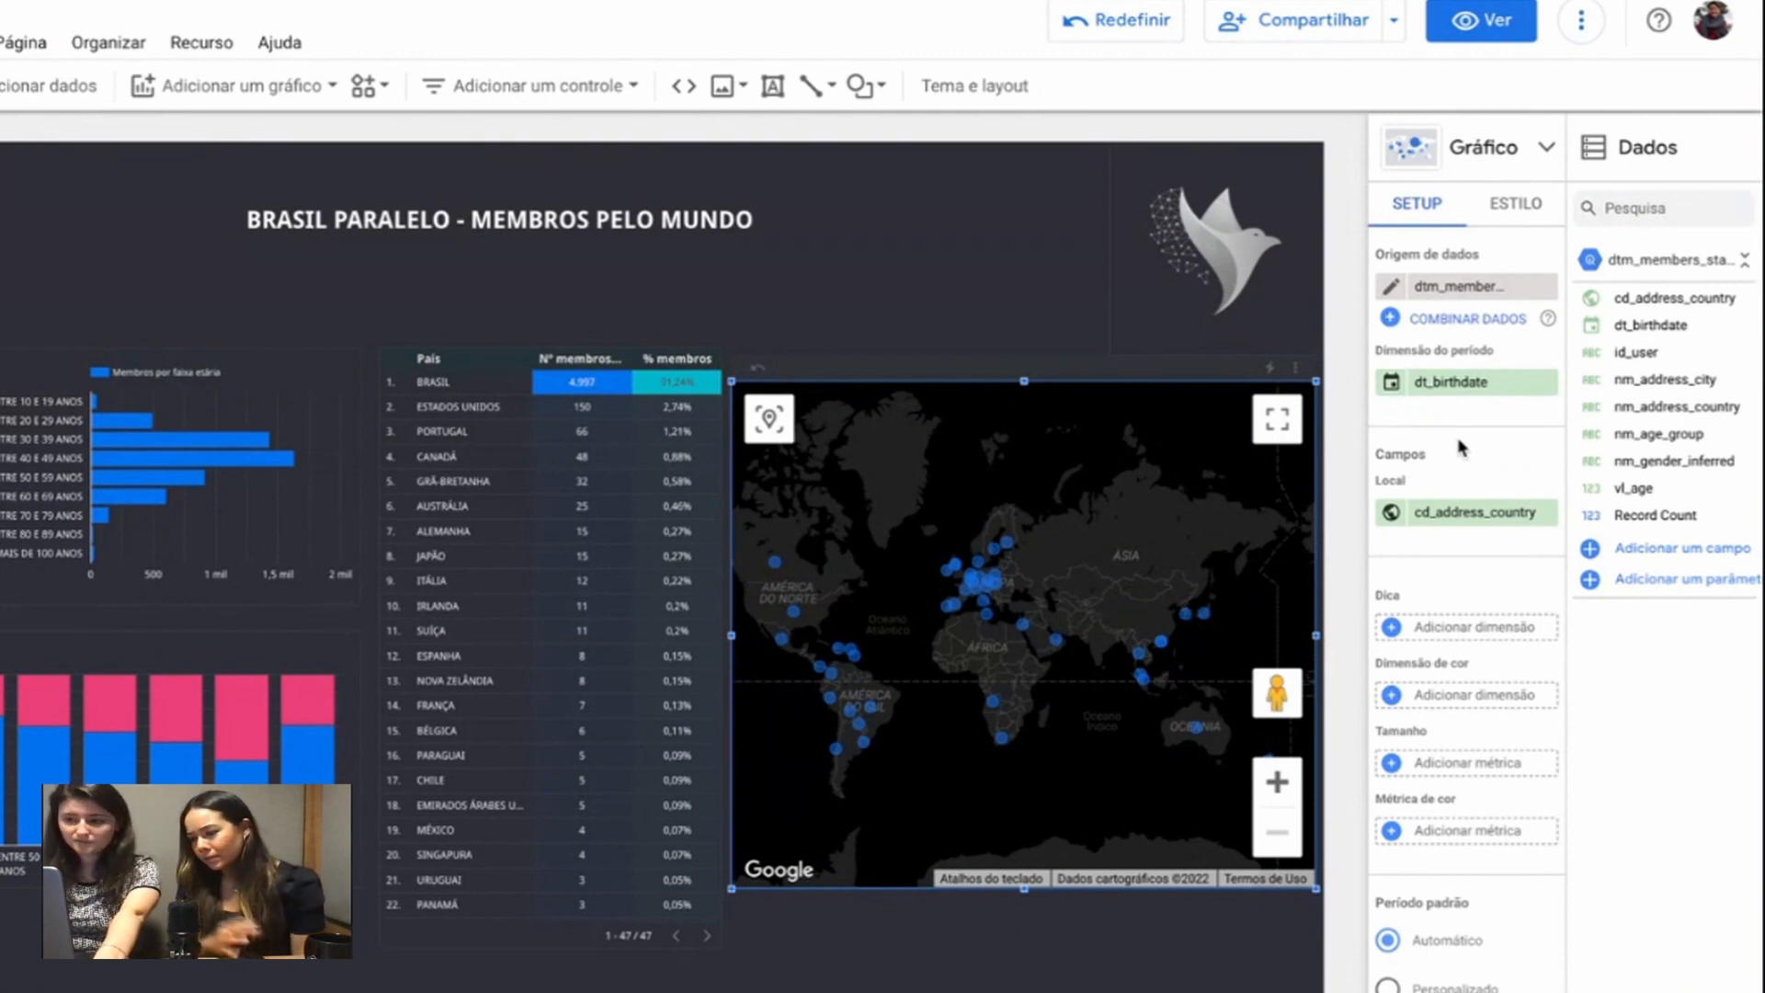
pyautogui.click(1547, 381)
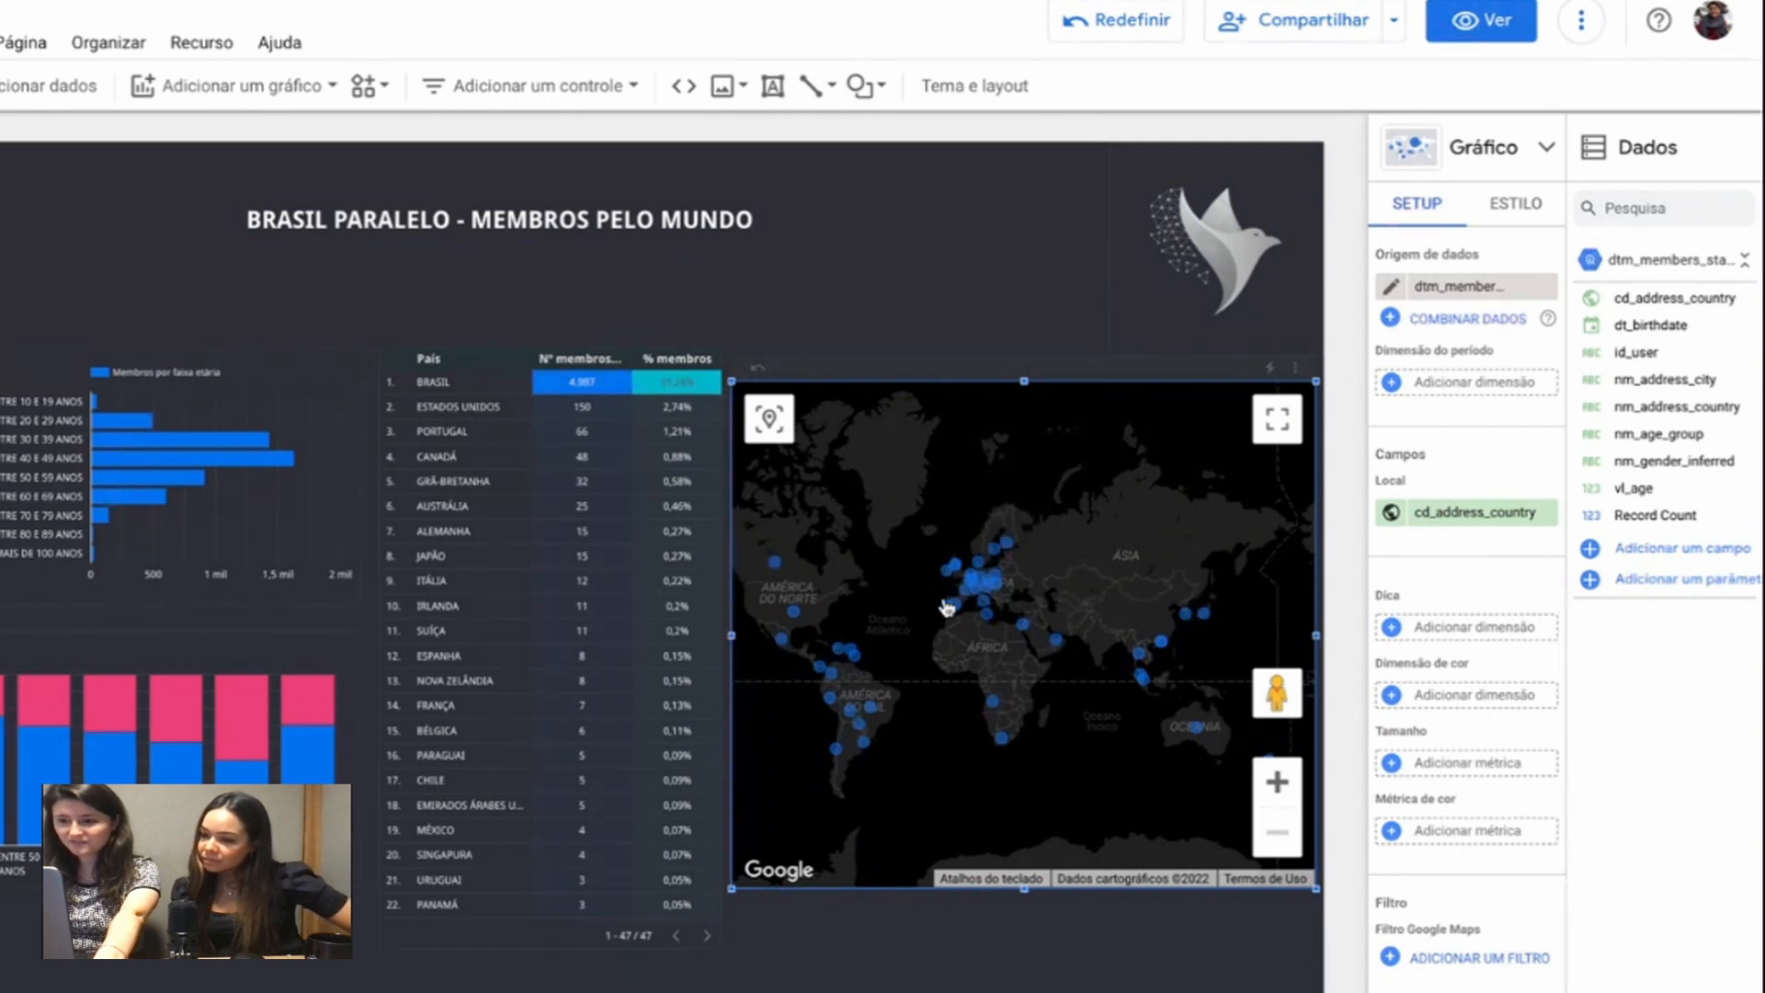
# Step: Try id_user as the bubble map's color dimension and remove it again
pyautogui.click(1472, 699)
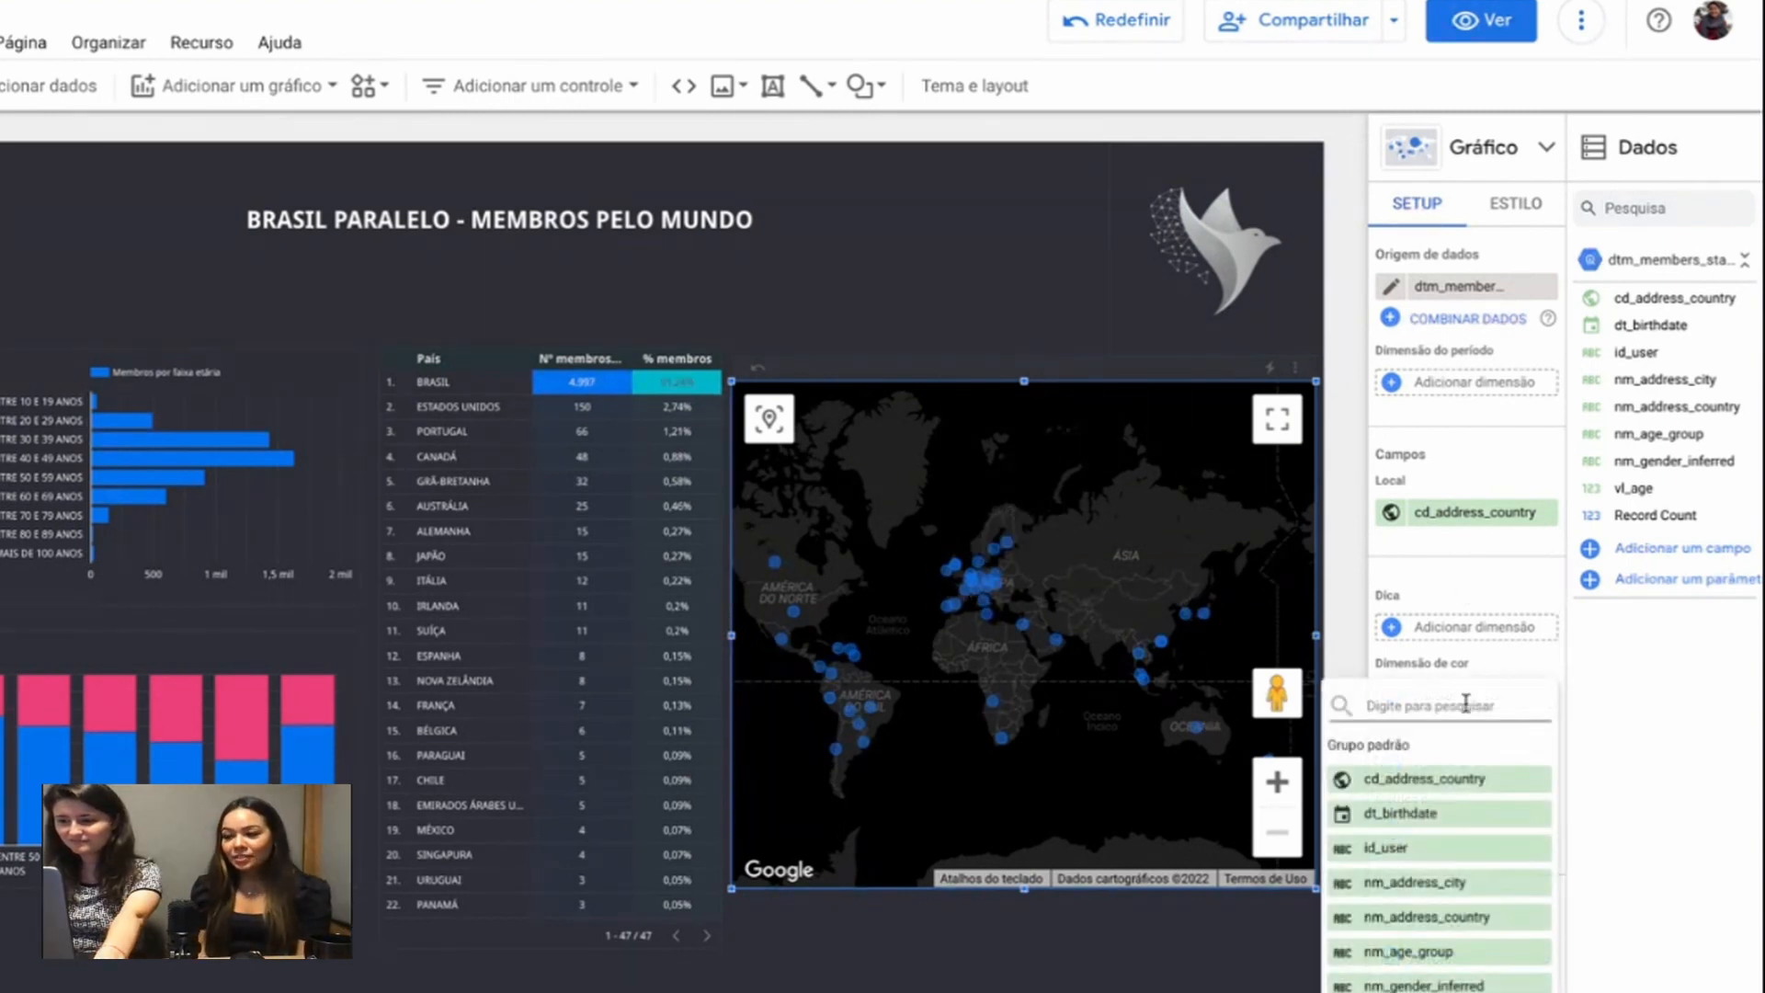
pyautogui.click(1393, 848)
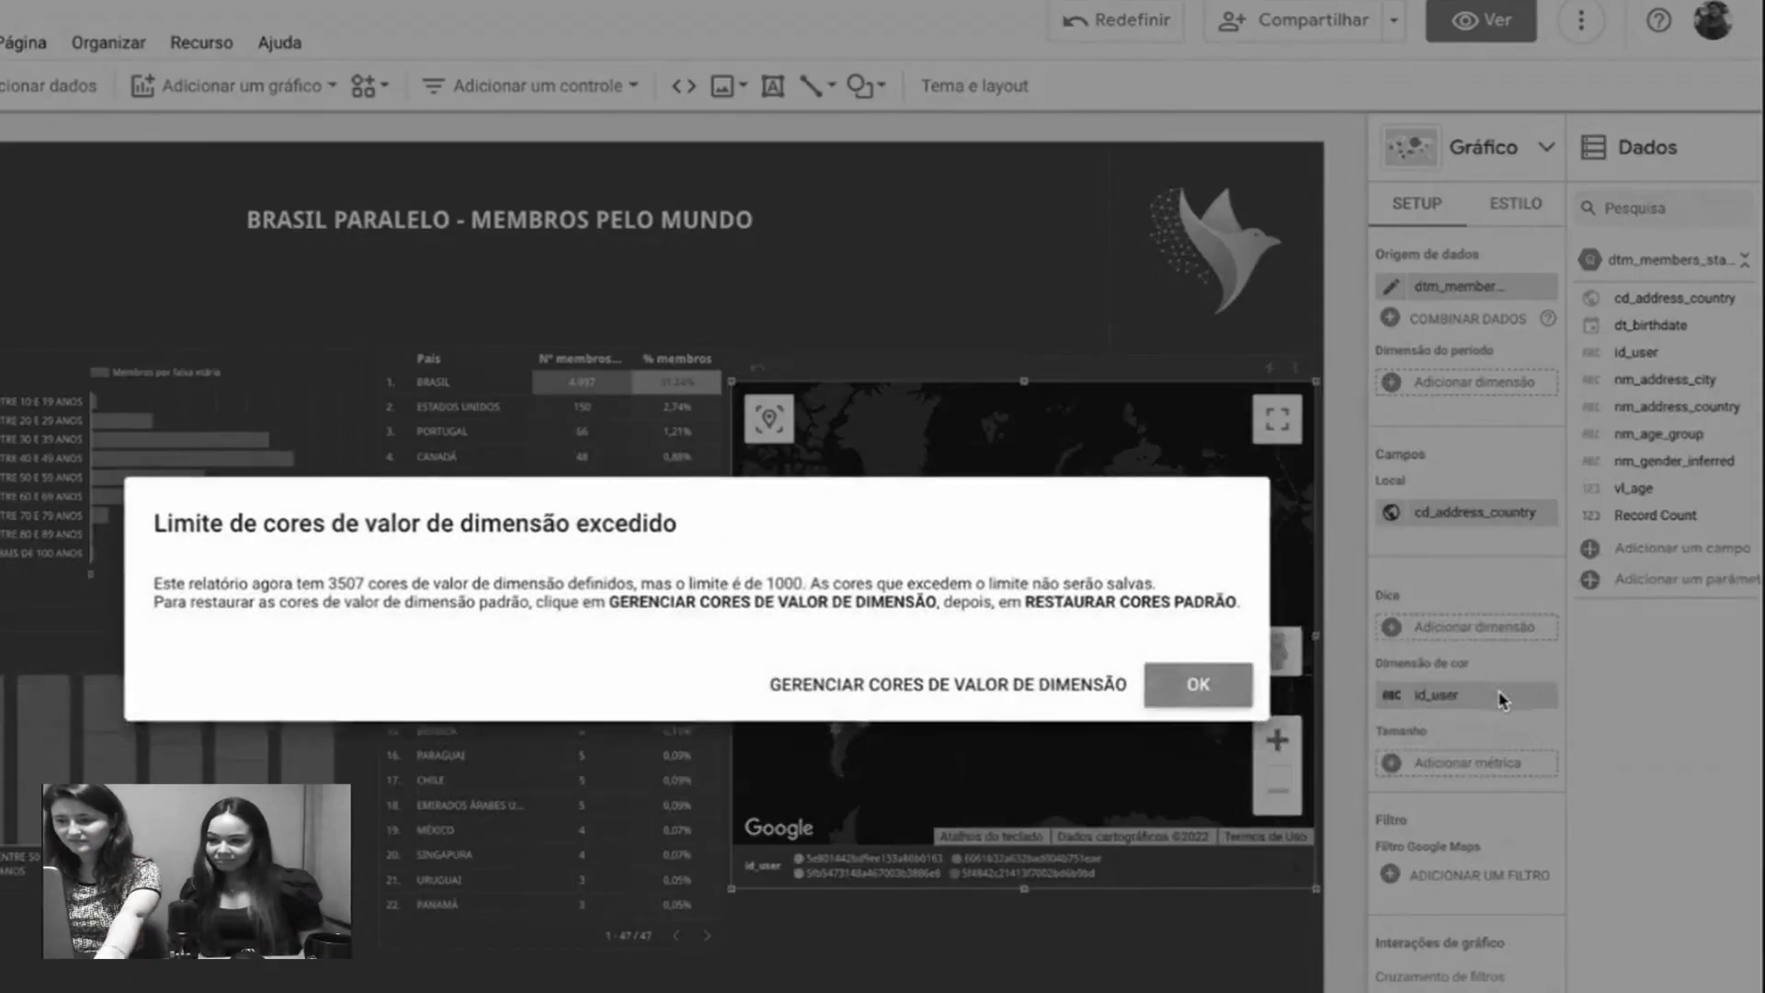
pyautogui.click(1197, 686)
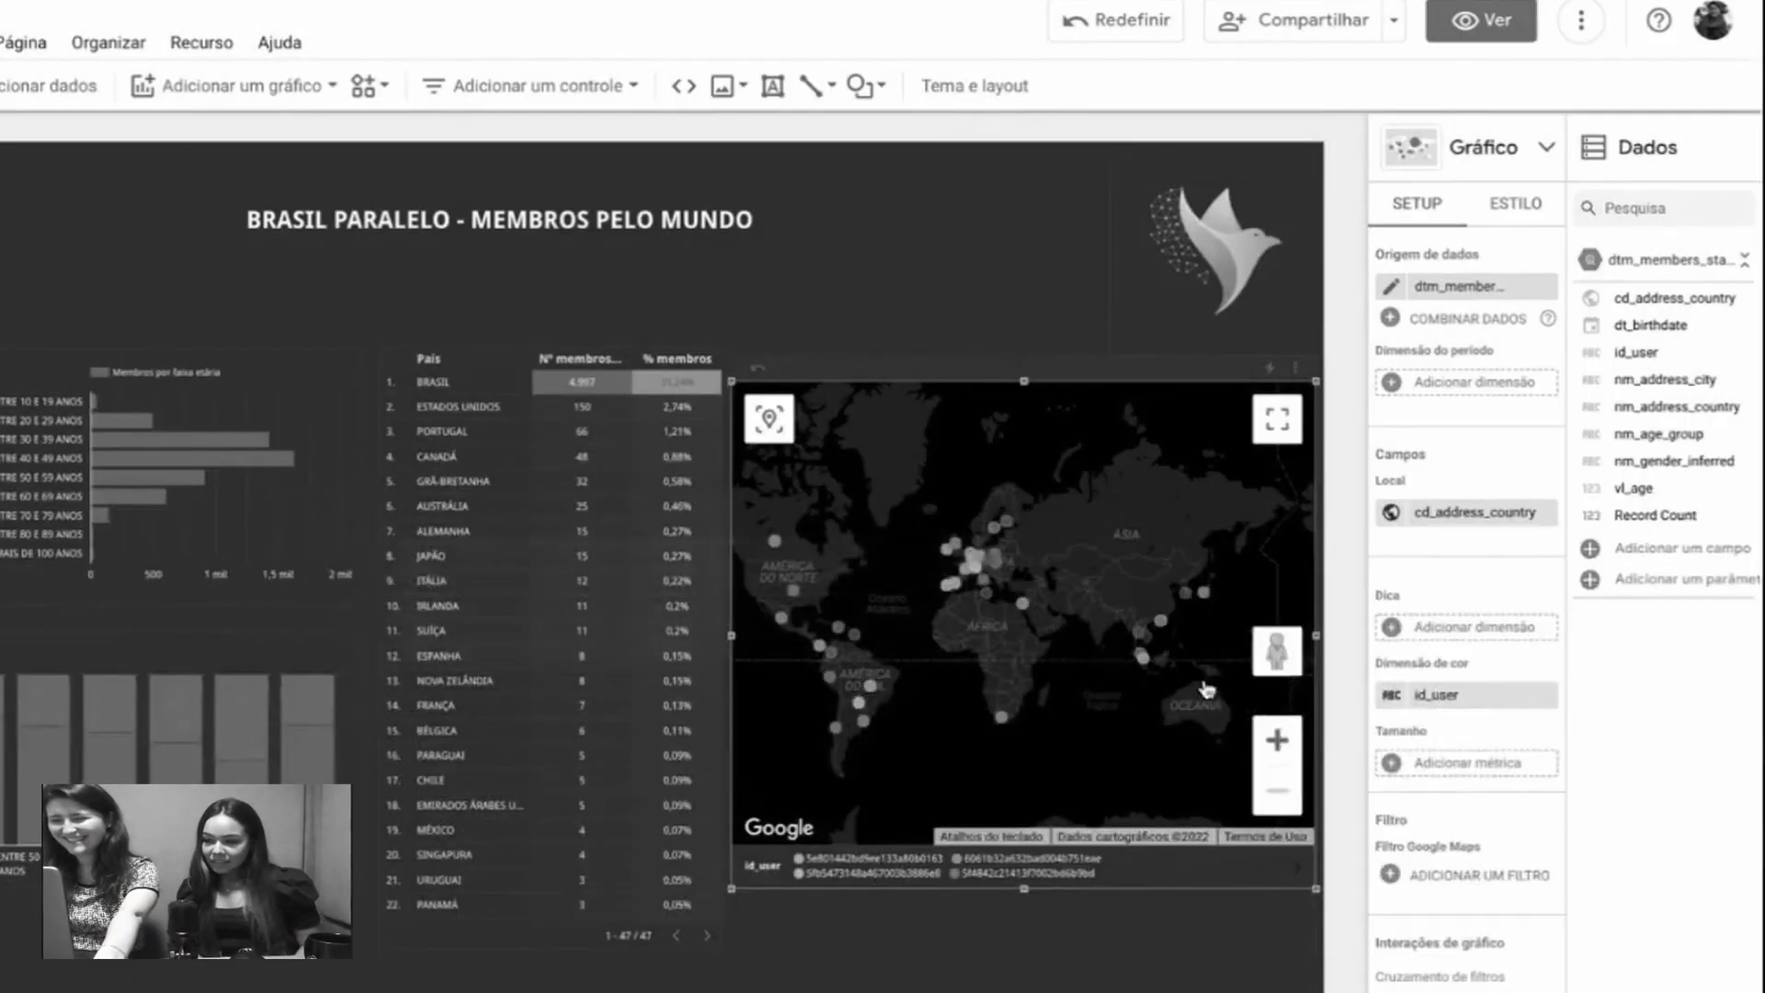
pyautogui.click(1545, 696)
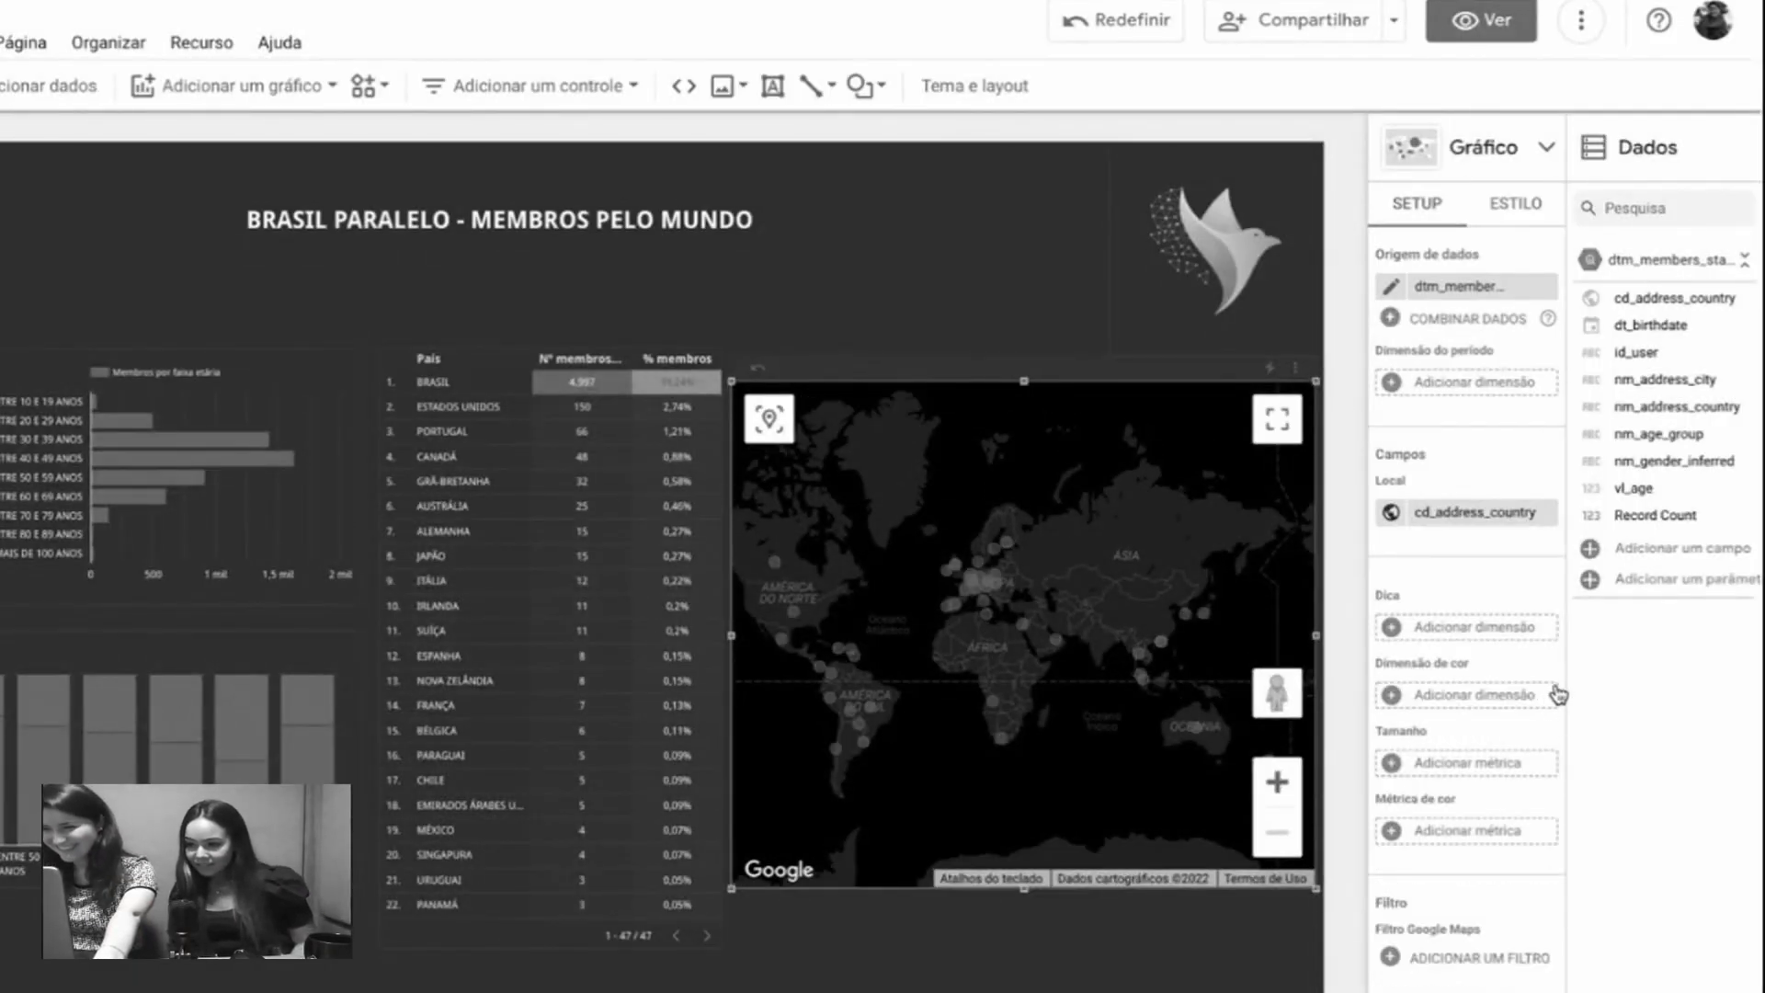
# Step: Add id_user as the bubble map's size metric
pyautogui.click(1431, 698)
pyautogui.scroll(1, 1451, 801)
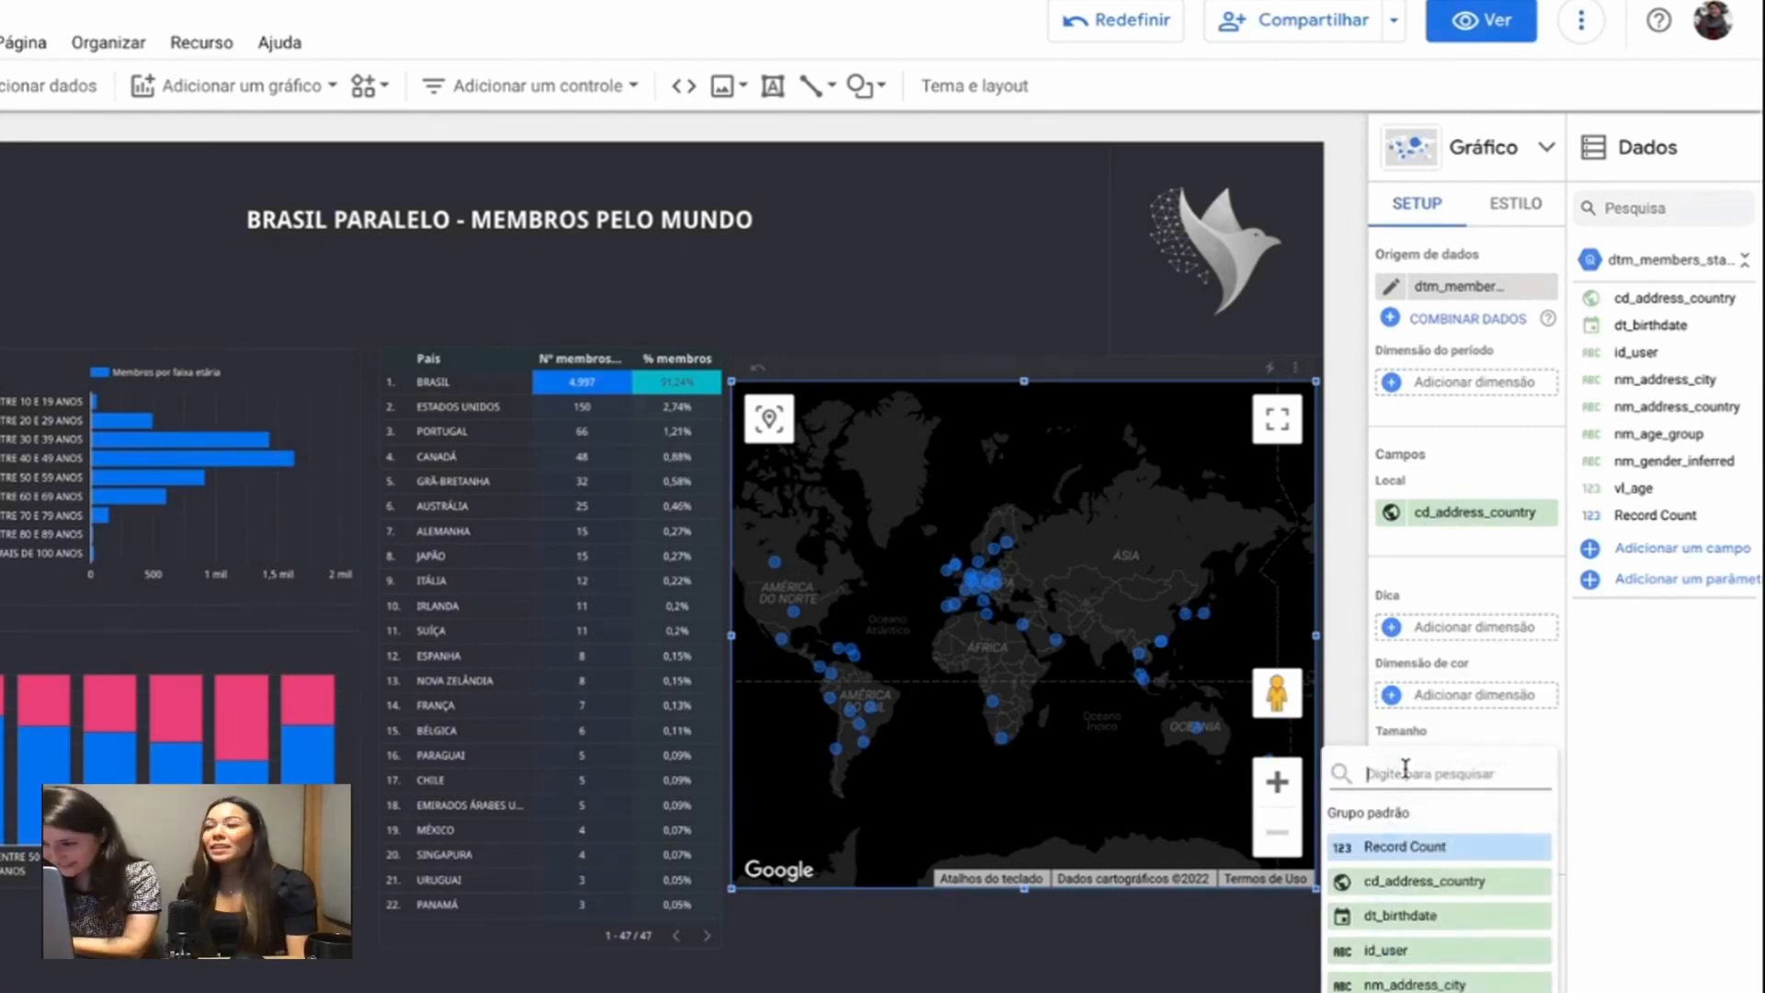
pyautogui.click(1402, 951)
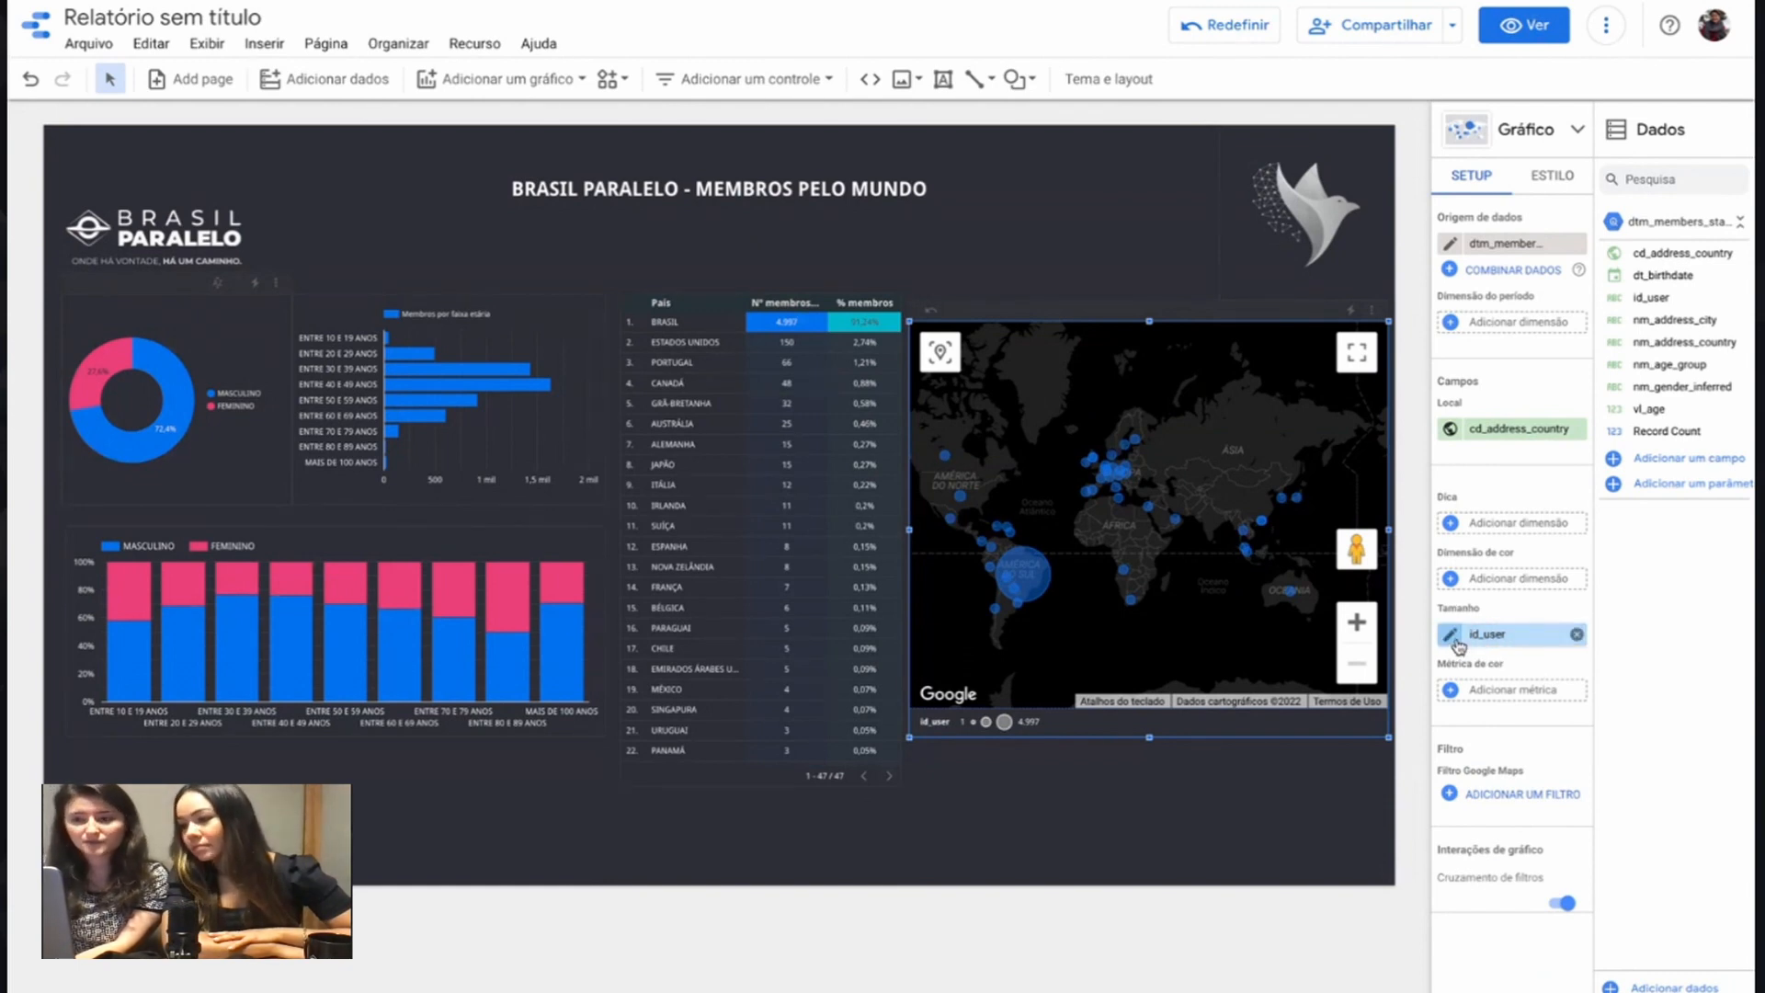
# Step: Name the bubble map's size metric "Nº MEMBROS"
pyautogui.click(1492, 644)
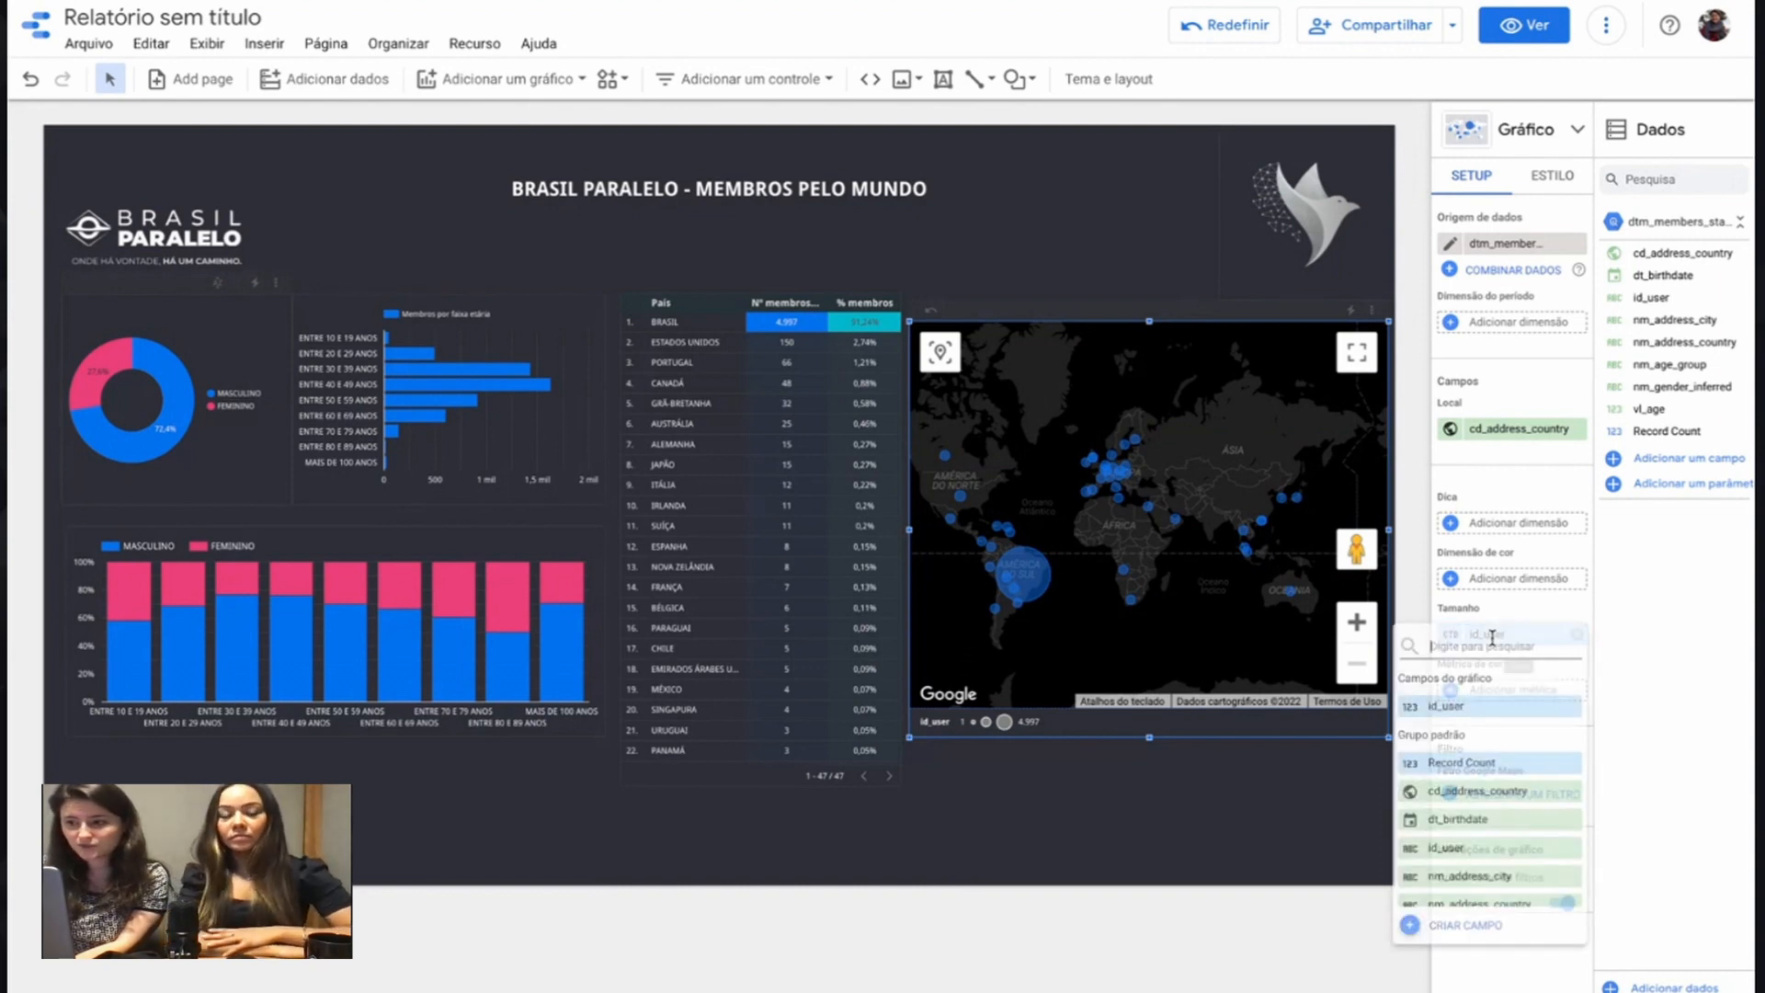
pyautogui.click(1495, 634)
pyautogui.click(1451, 641)
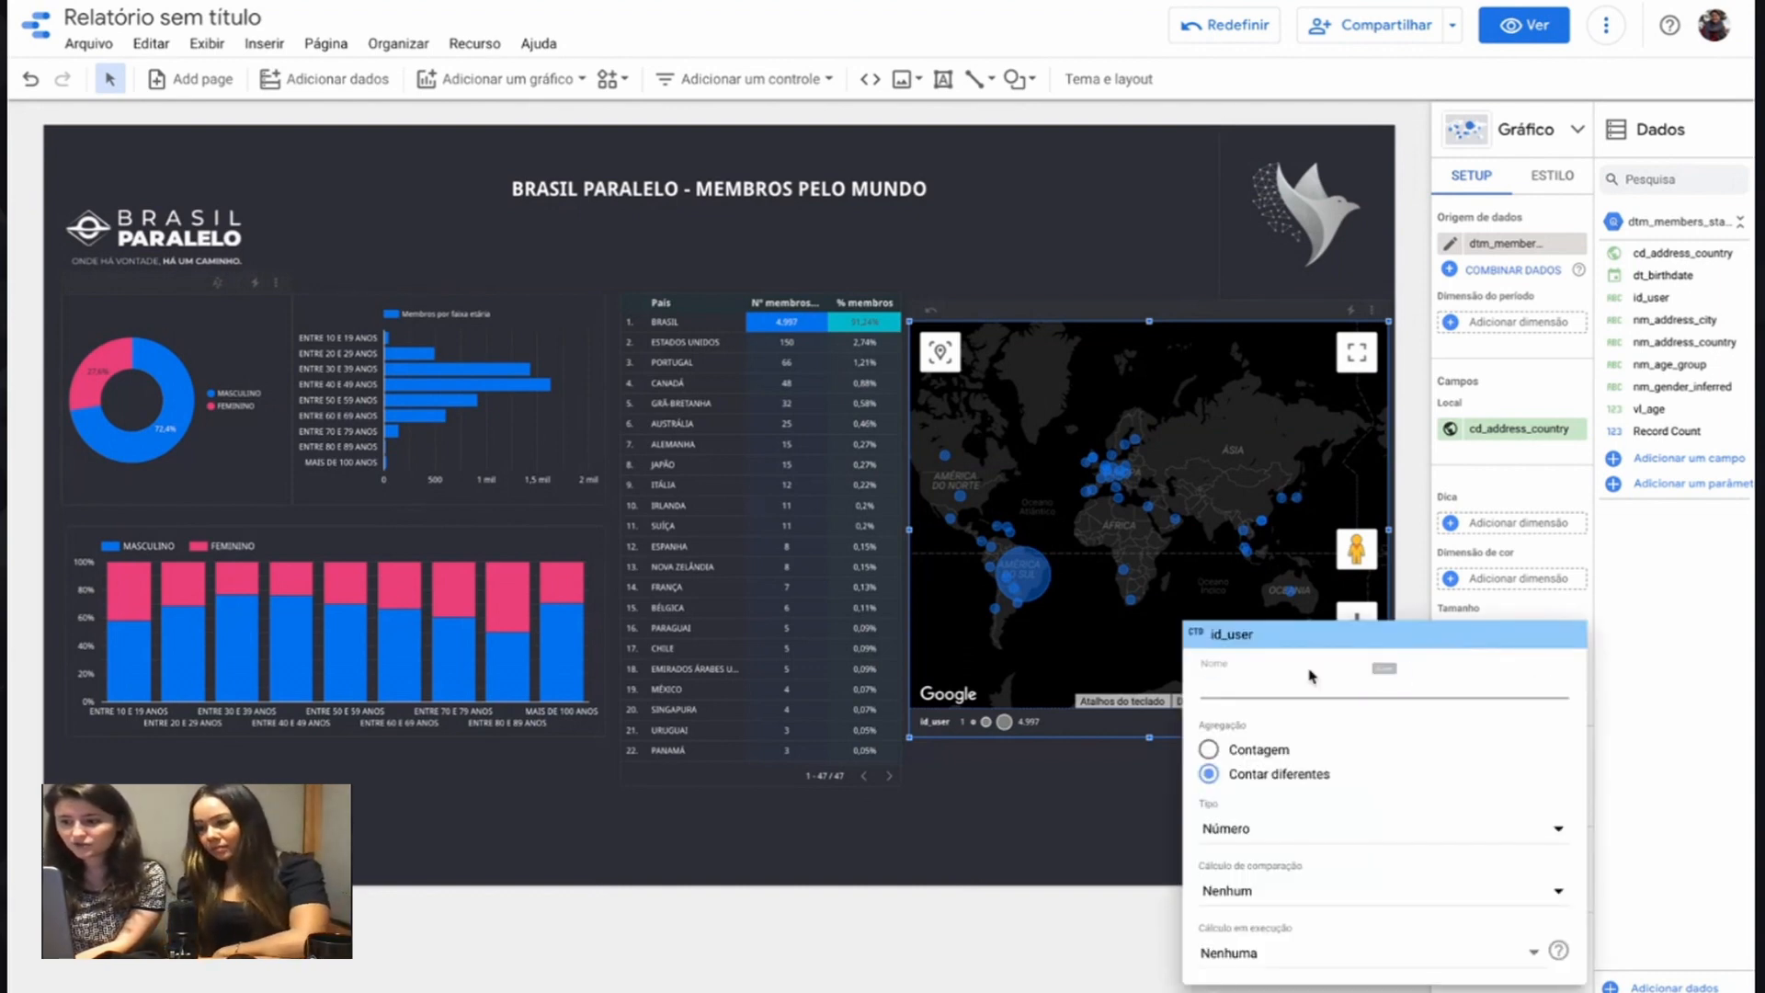
pyautogui.write('MEMBROS')
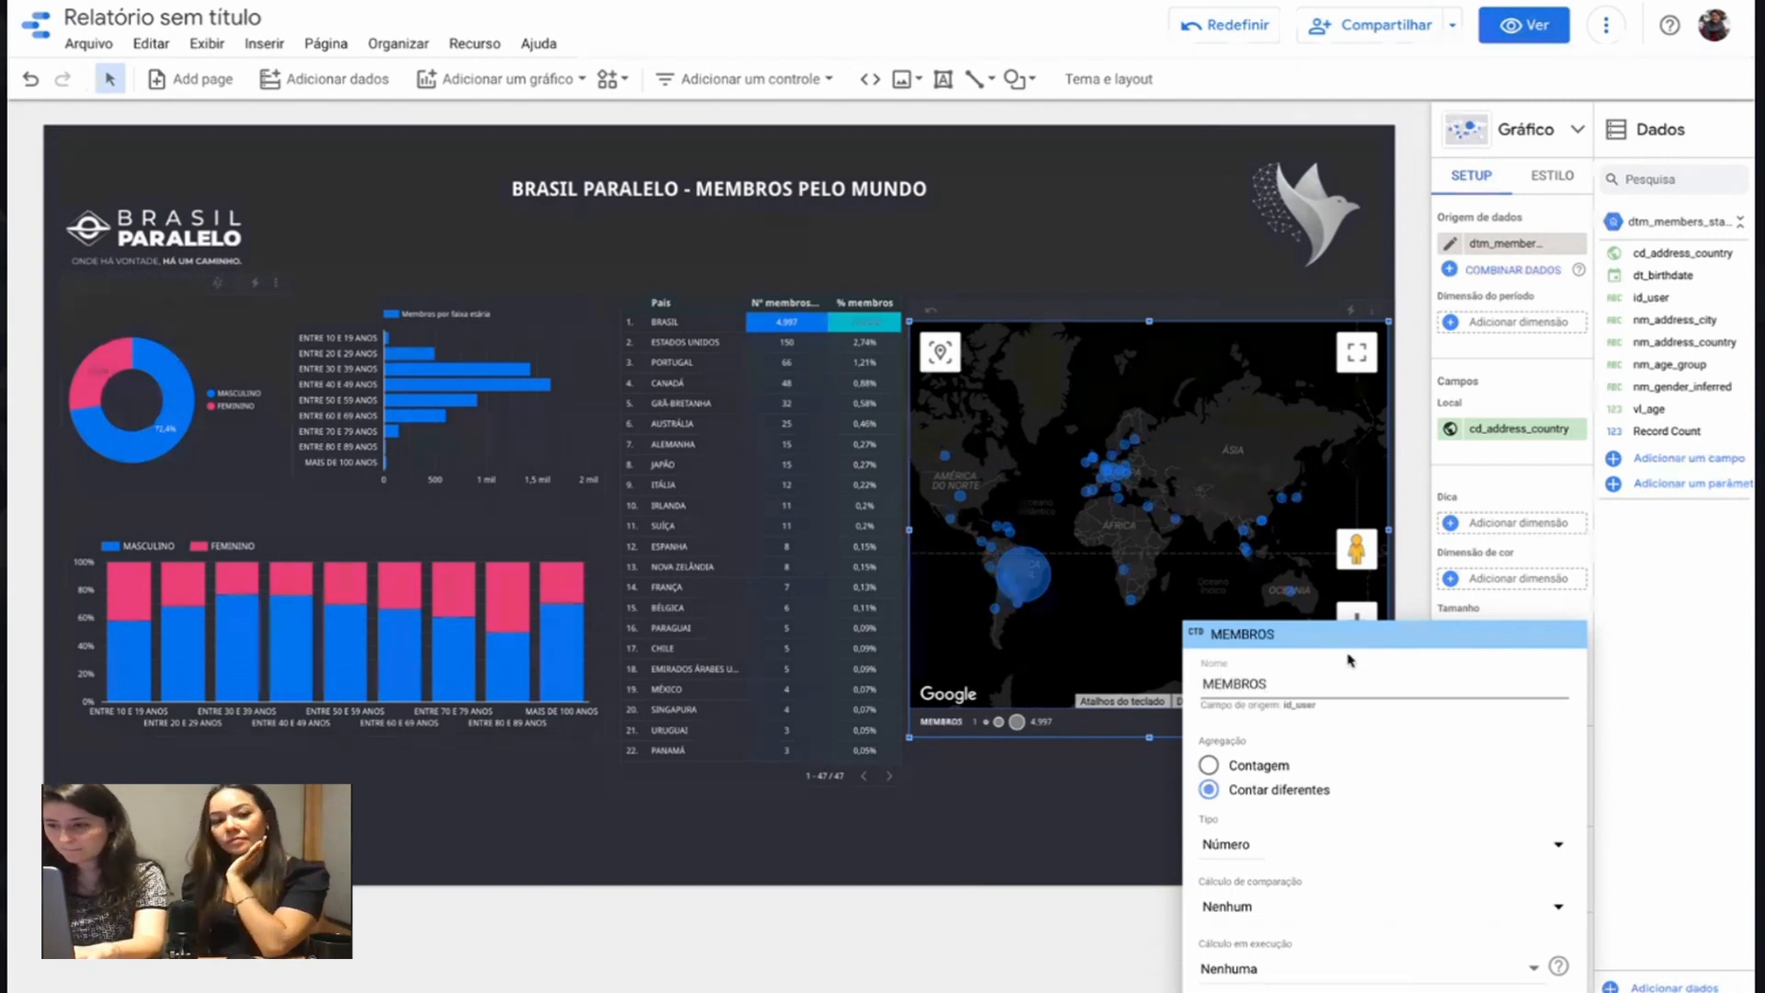
pyautogui.click(1204, 683)
pyautogui.write('Nº')
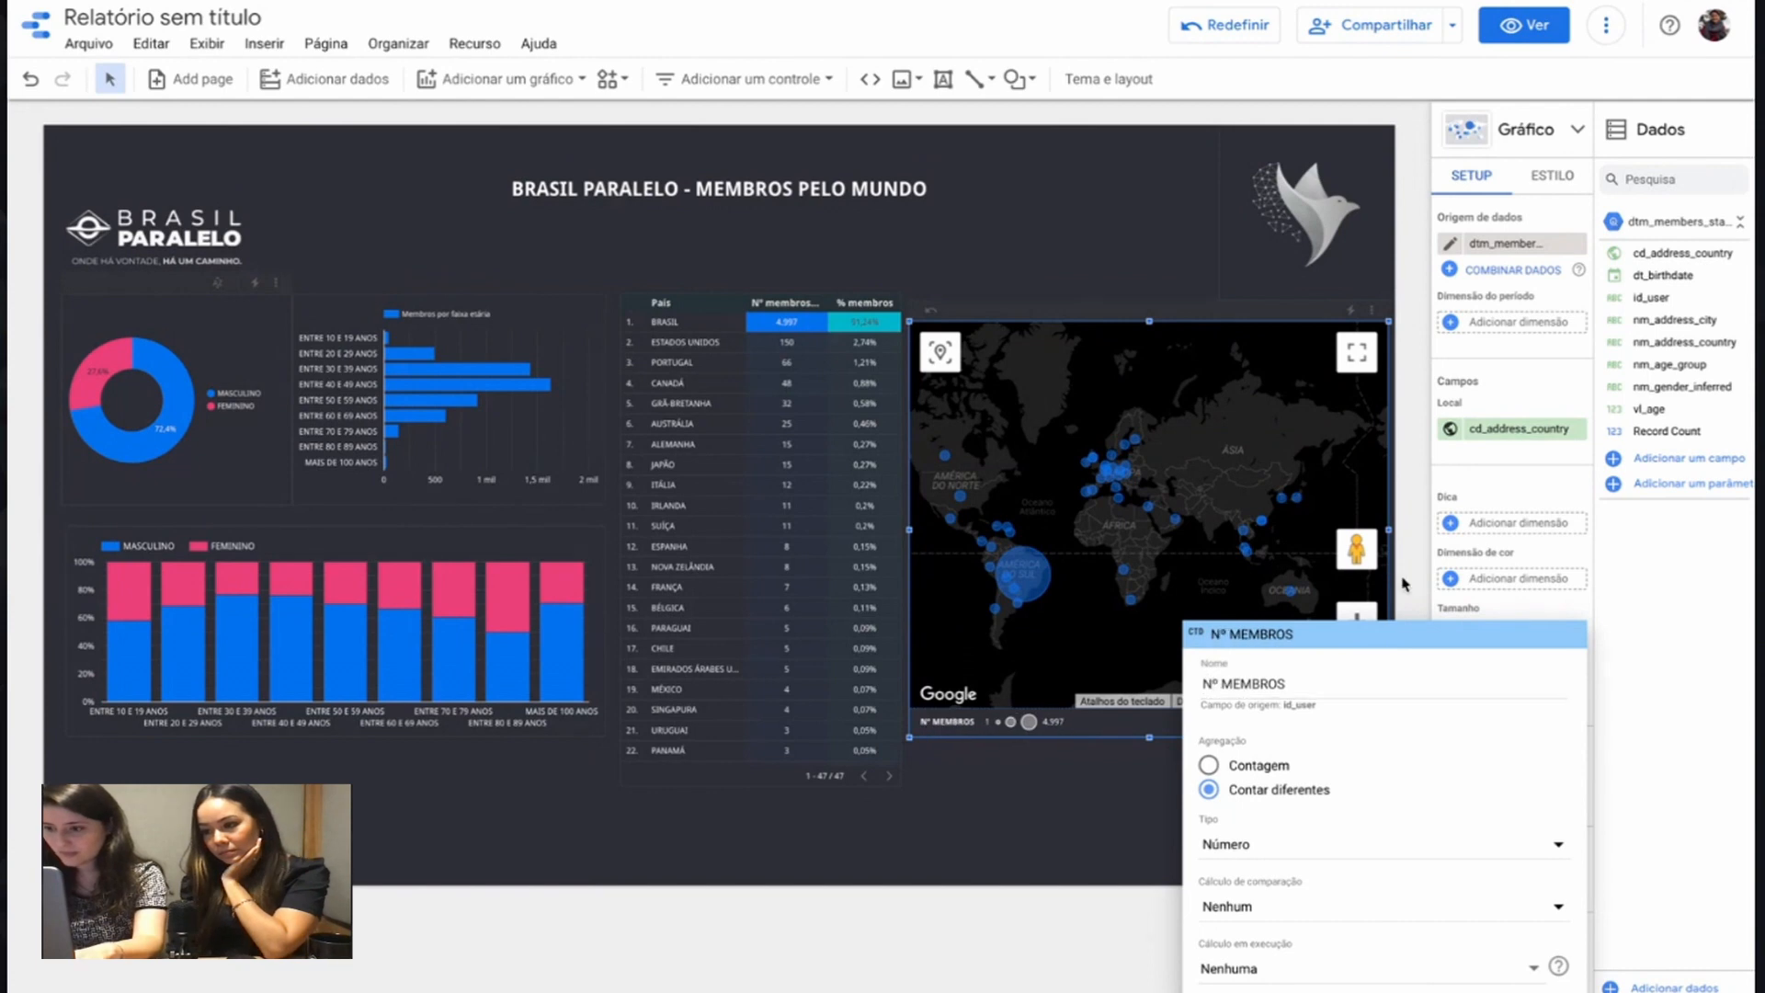
pyautogui.click(1405, 583)
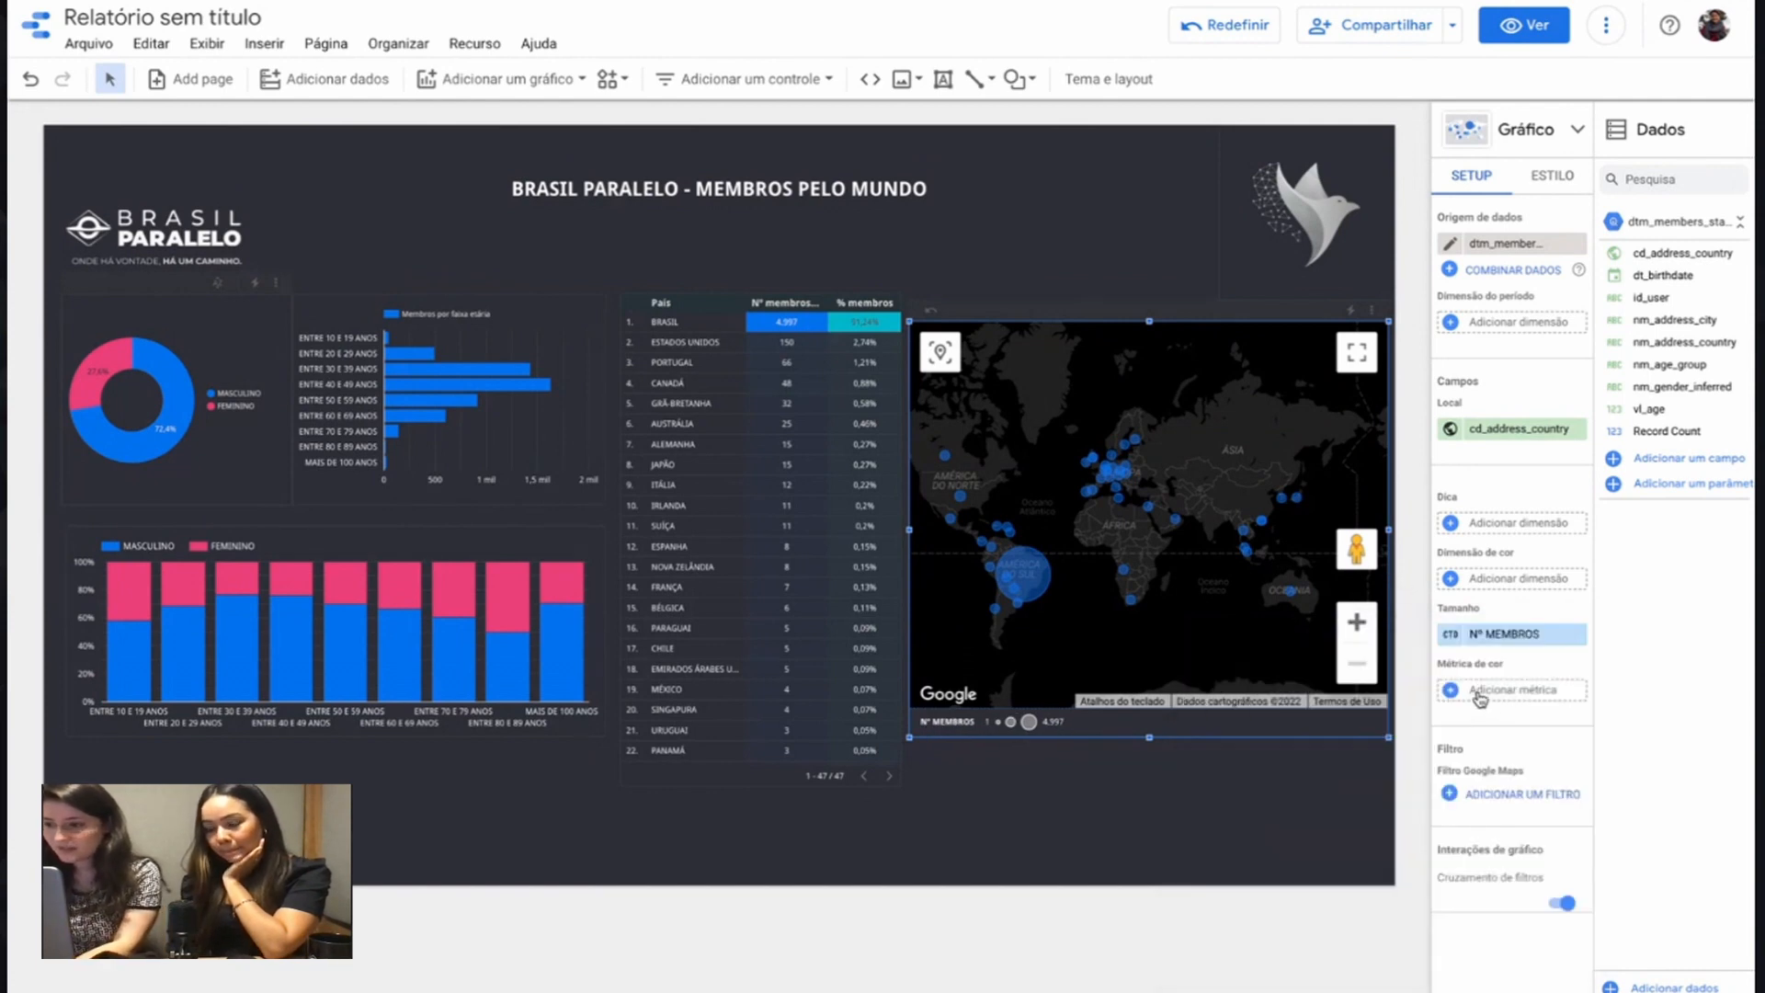
# Step: Add id_user as the bubble map's color metric and name it "Nº MEMBROS"
pyautogui.click(1480, 690)
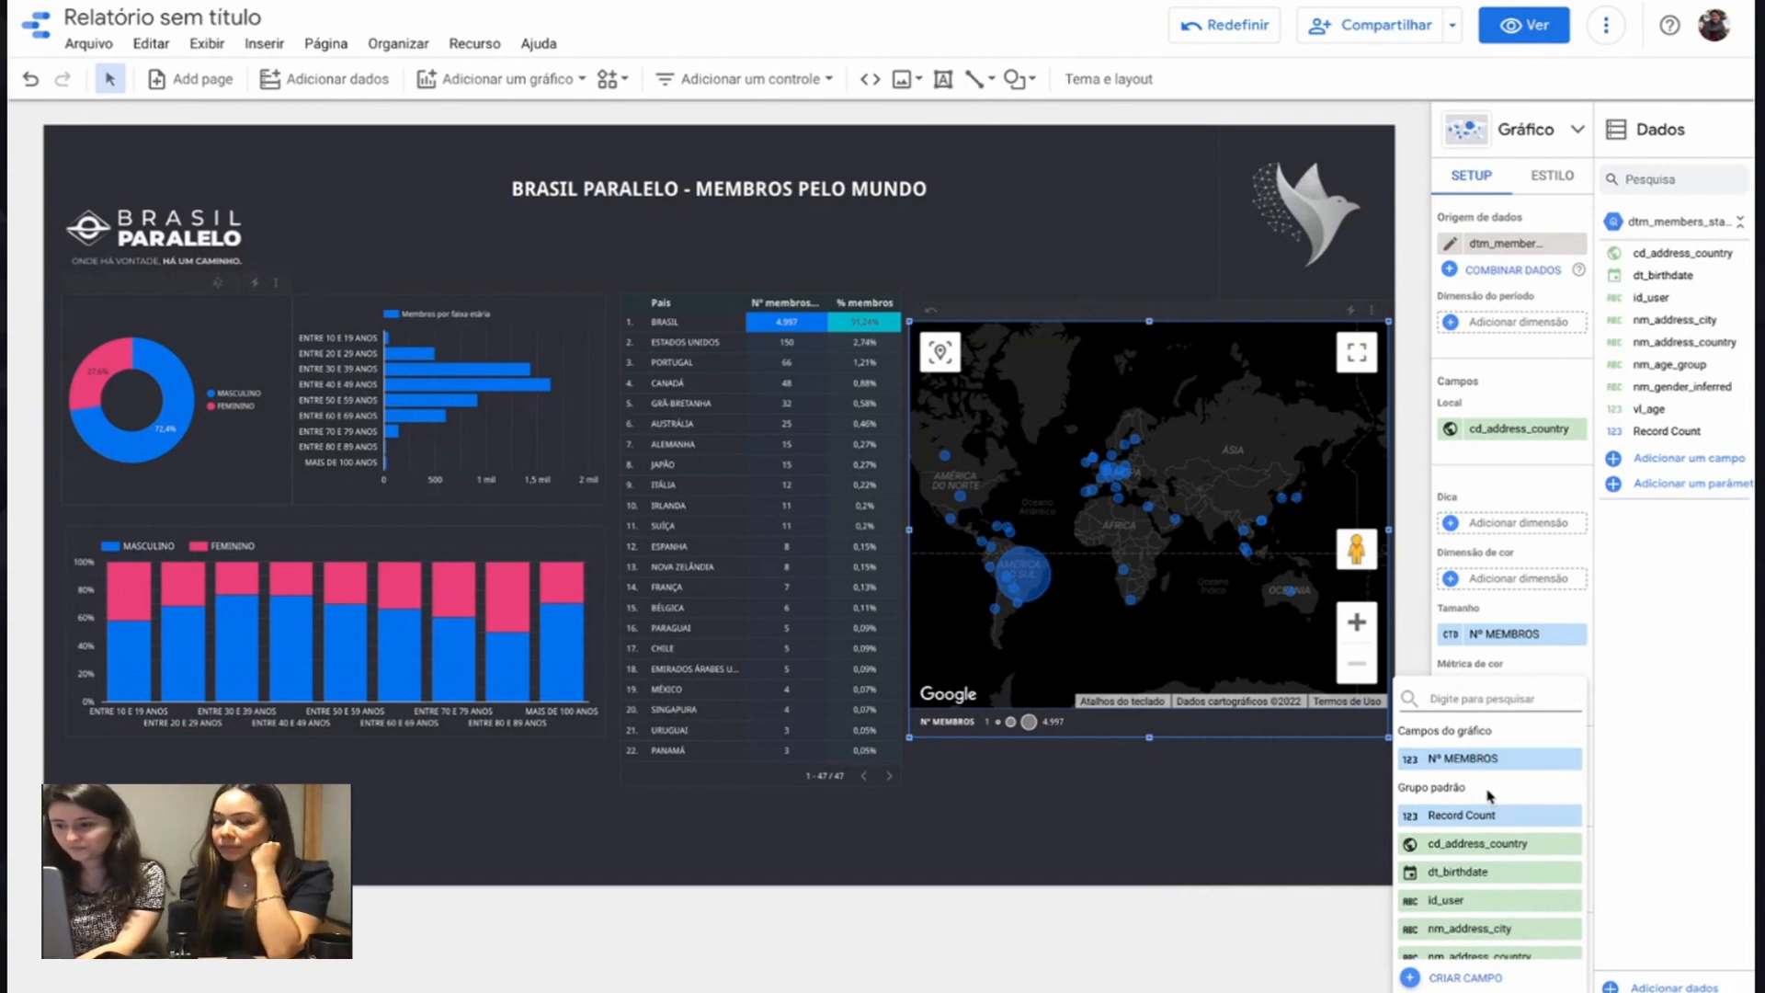
pyautogui.click(1449, 901)
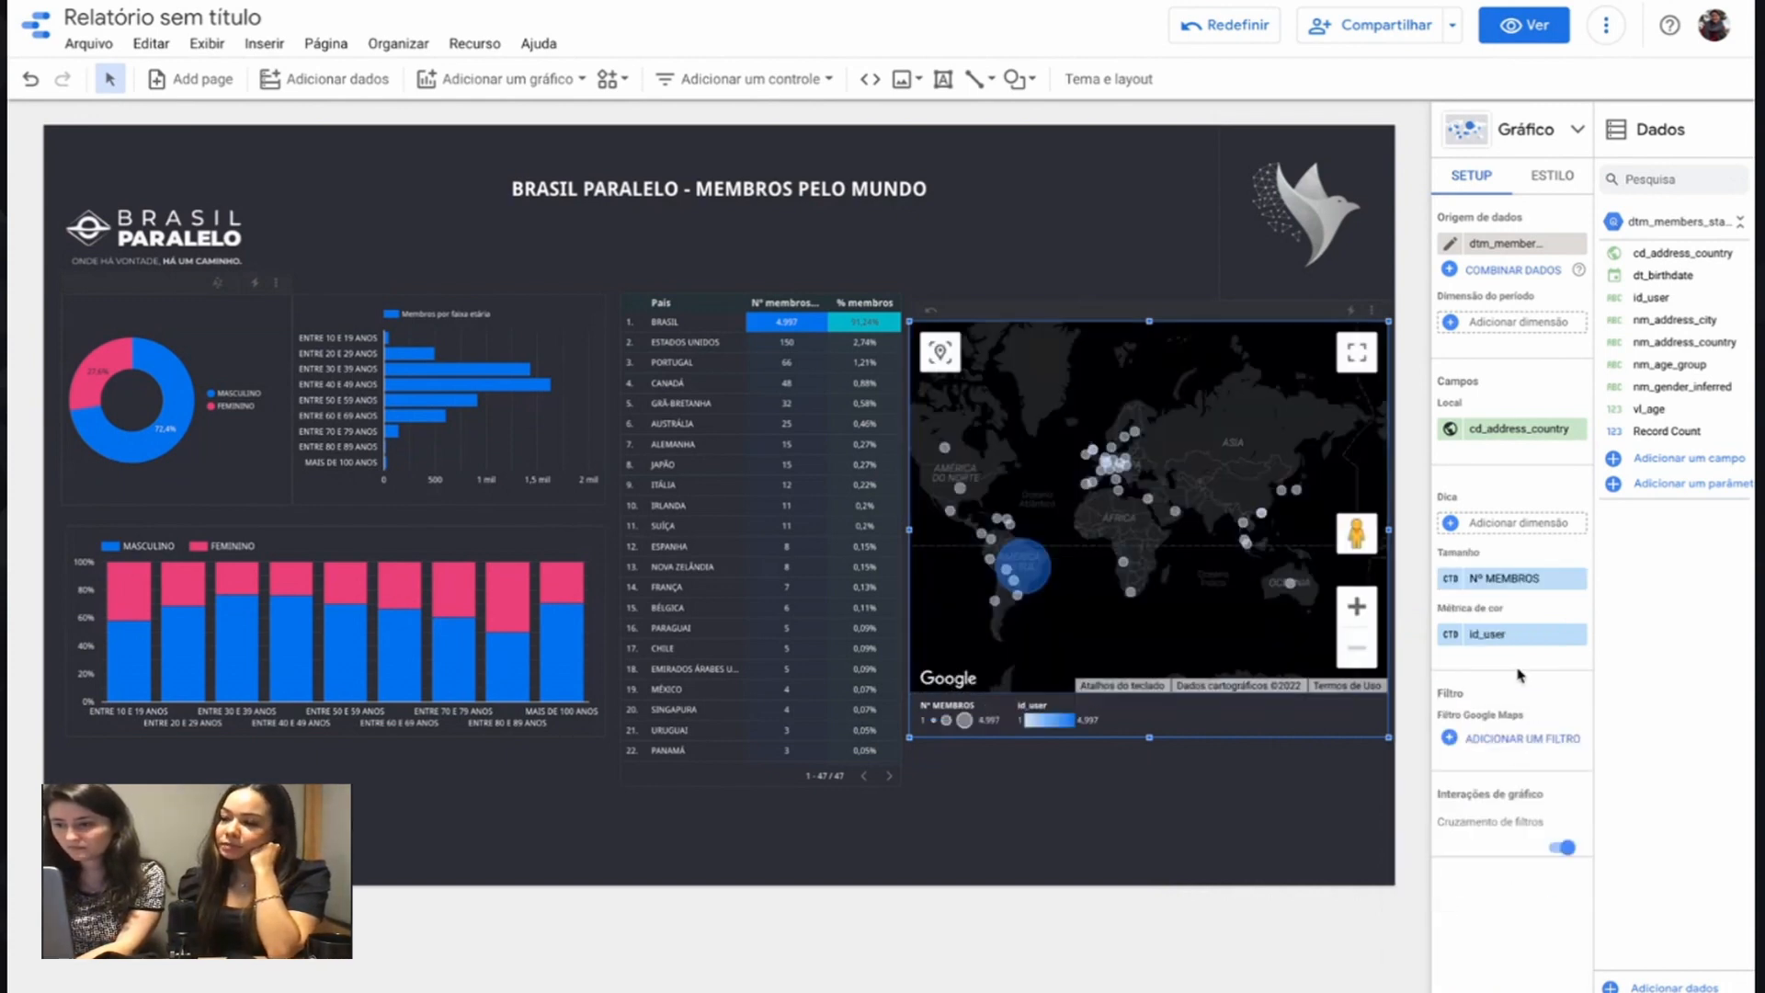
pyautogui.click(1486, 635)
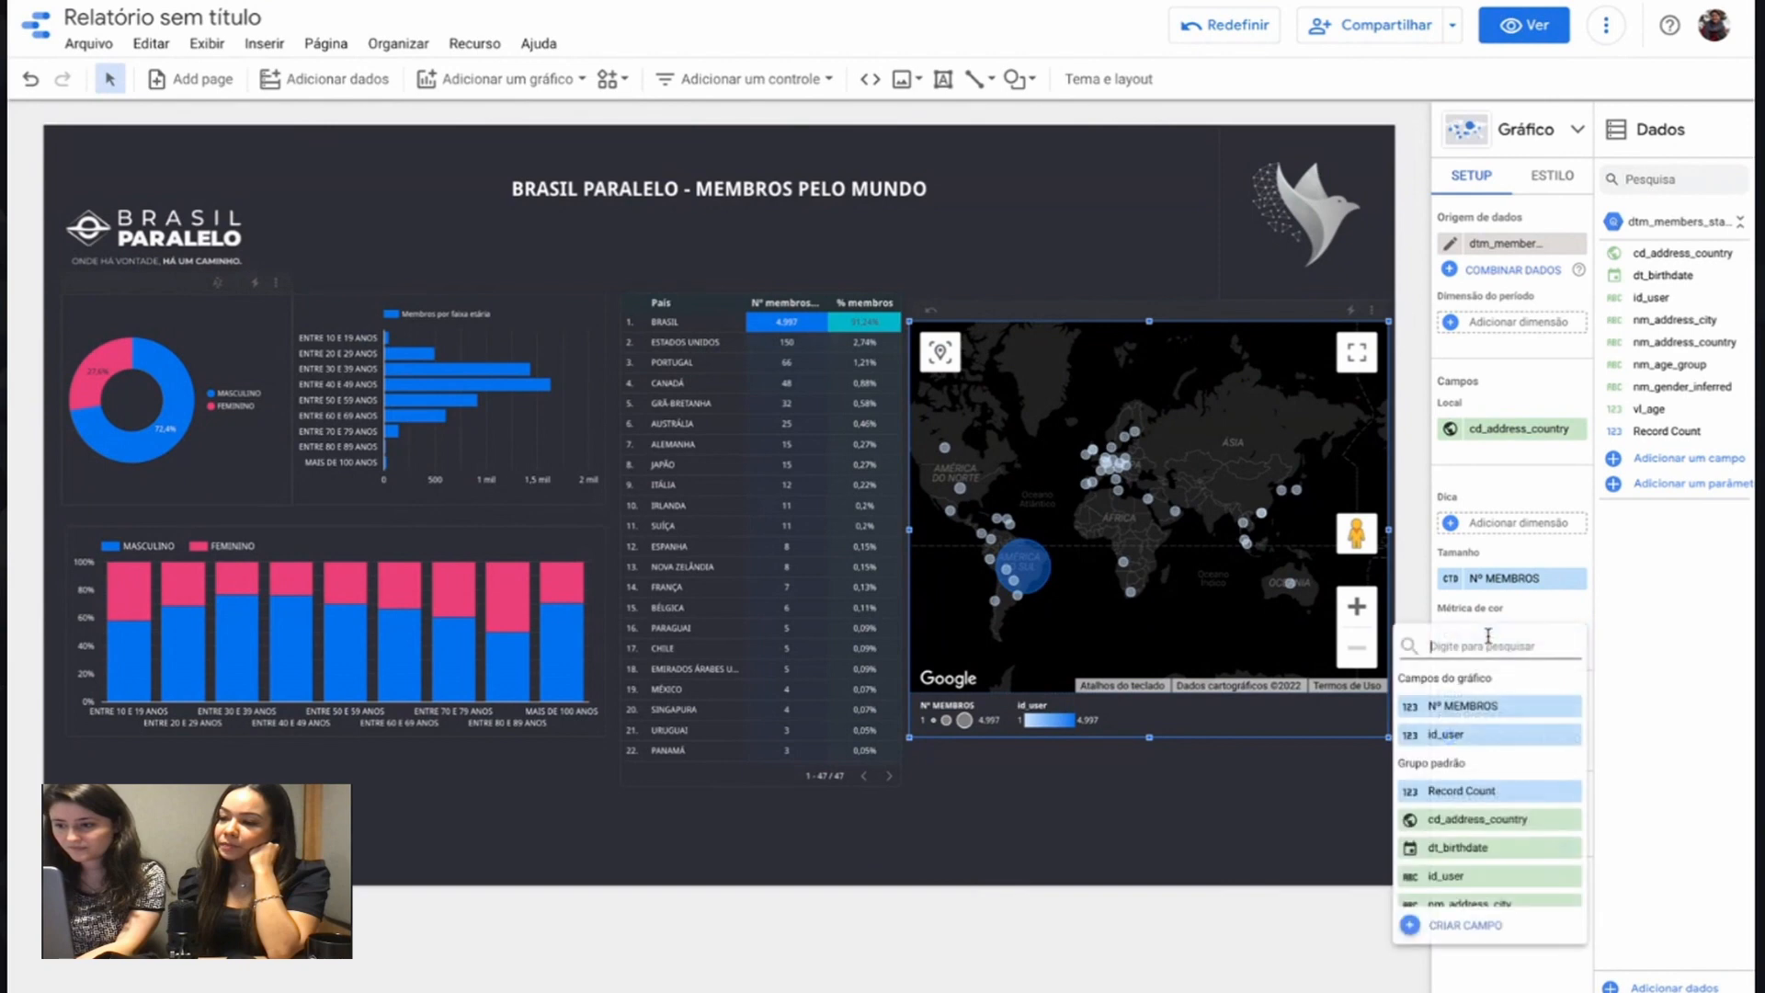
pyautogui.click(1512, 628)
pyautogui.click(1450, 634)
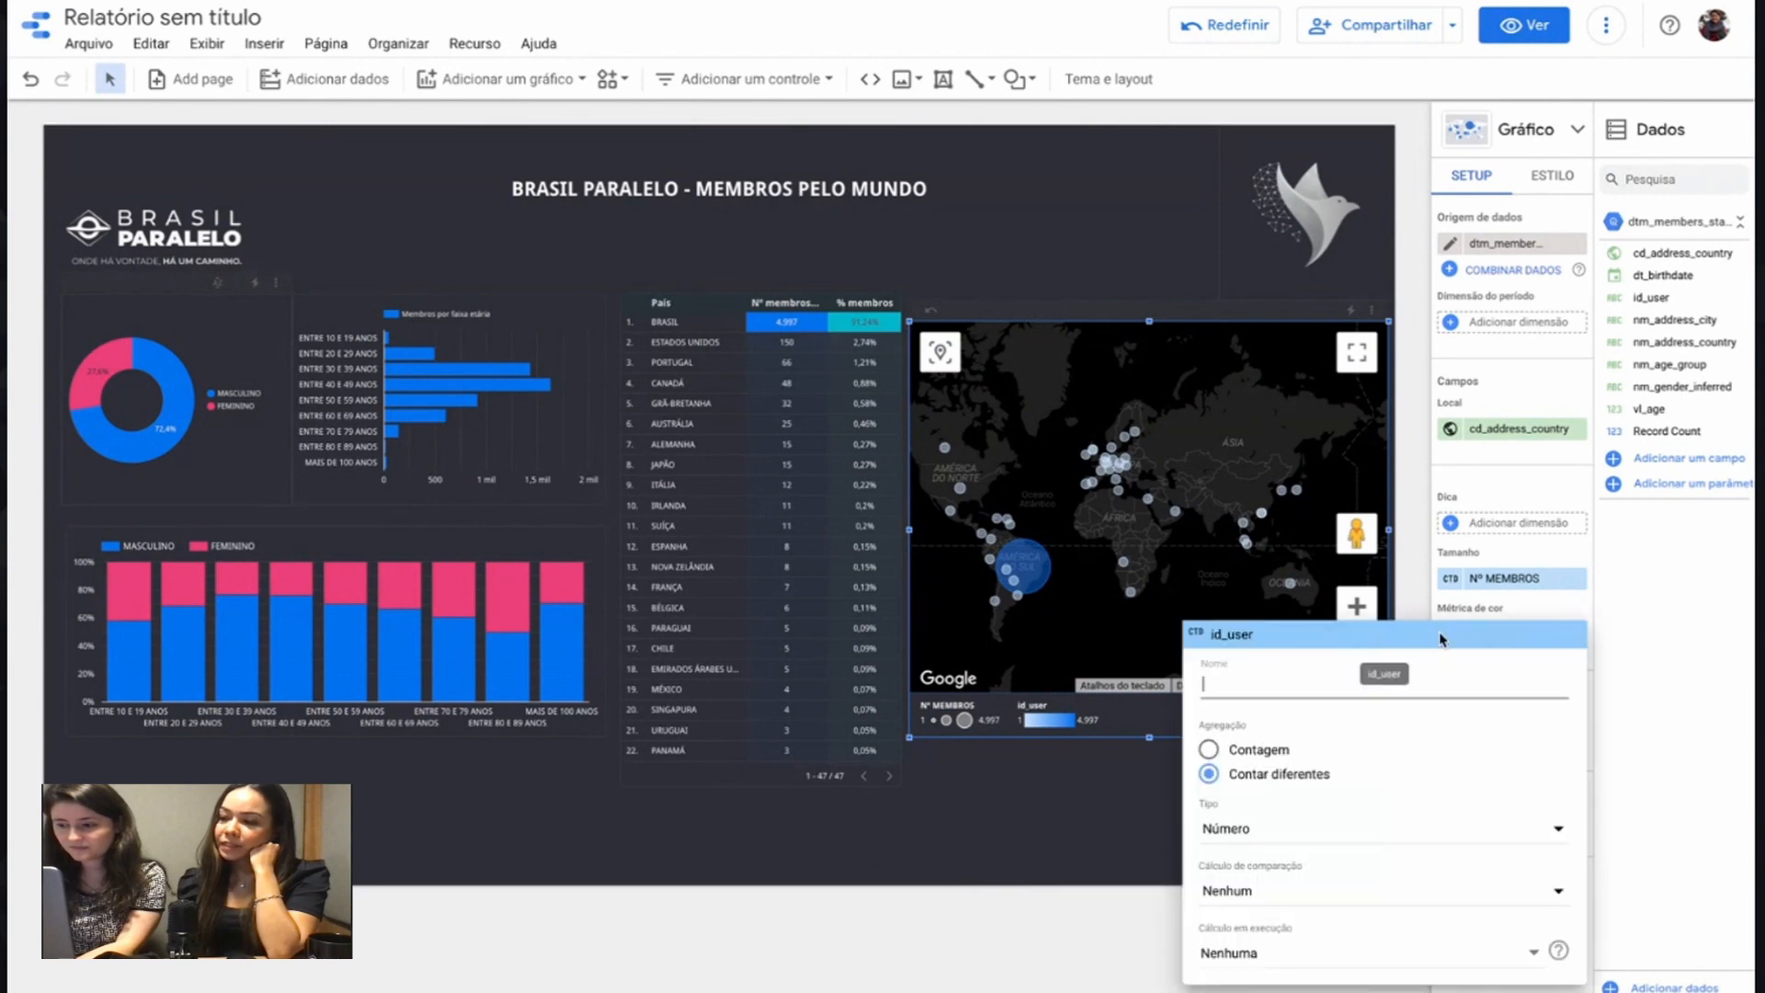
pyautogui.click(1359, 680)
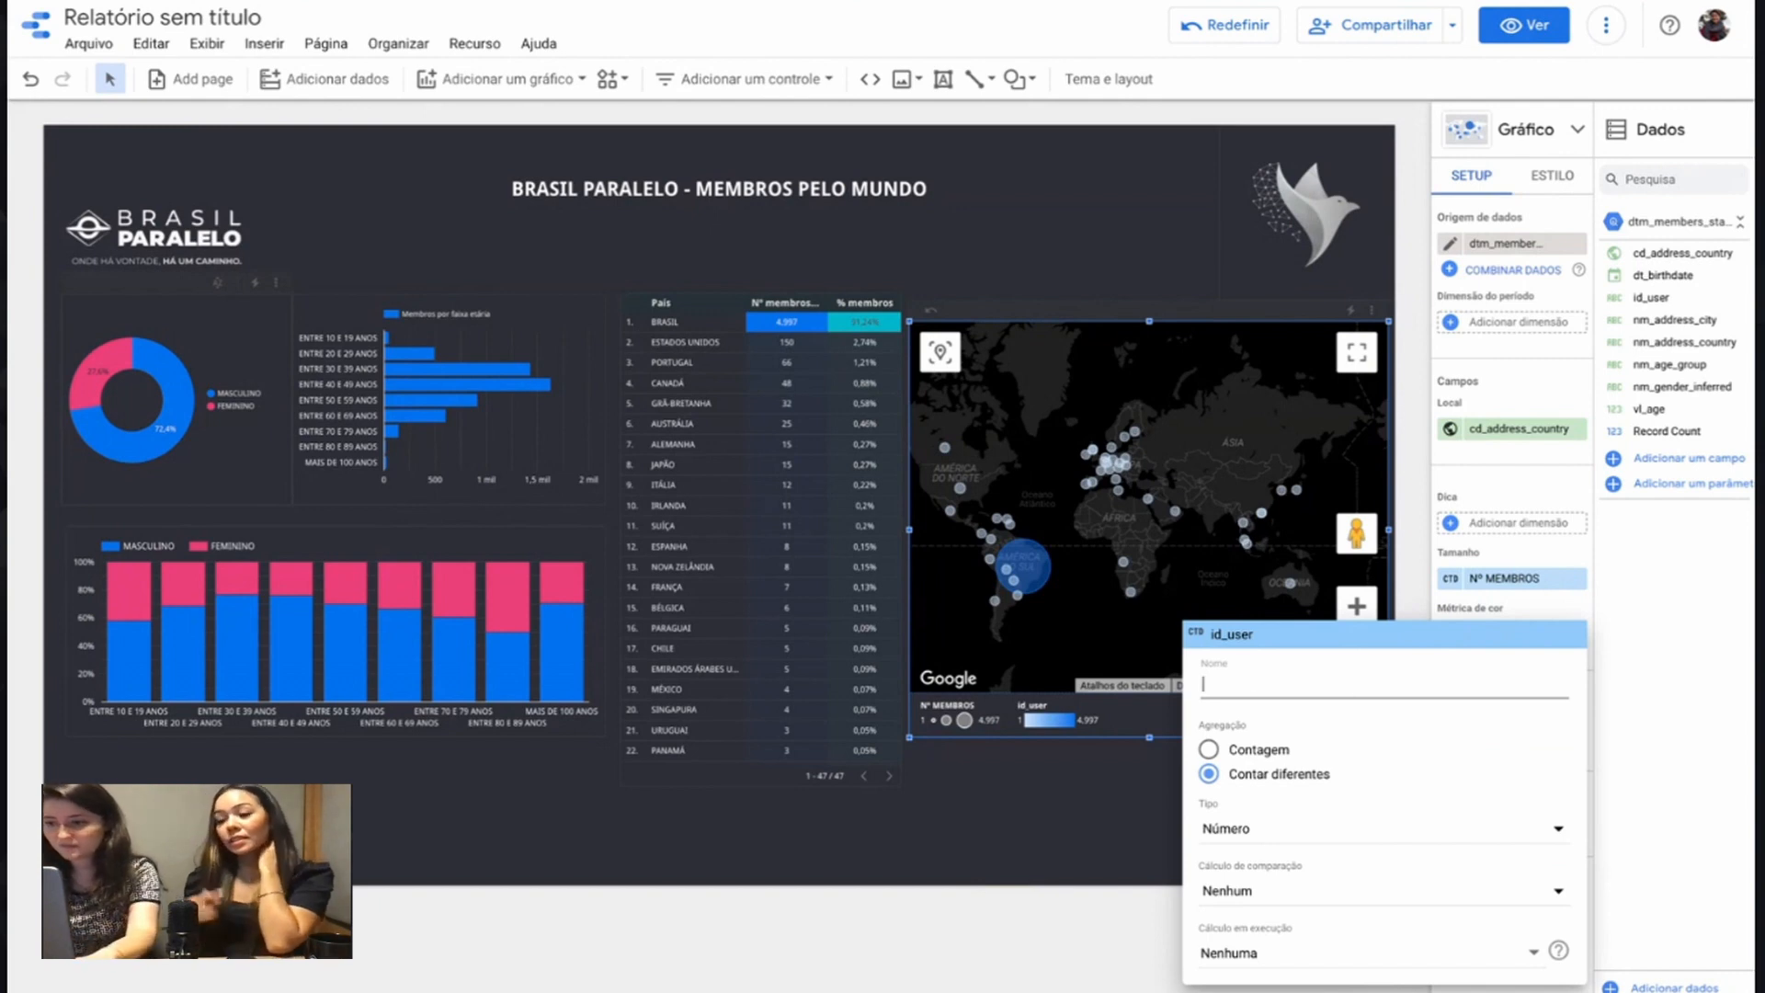
pyautogui.write('Nº')
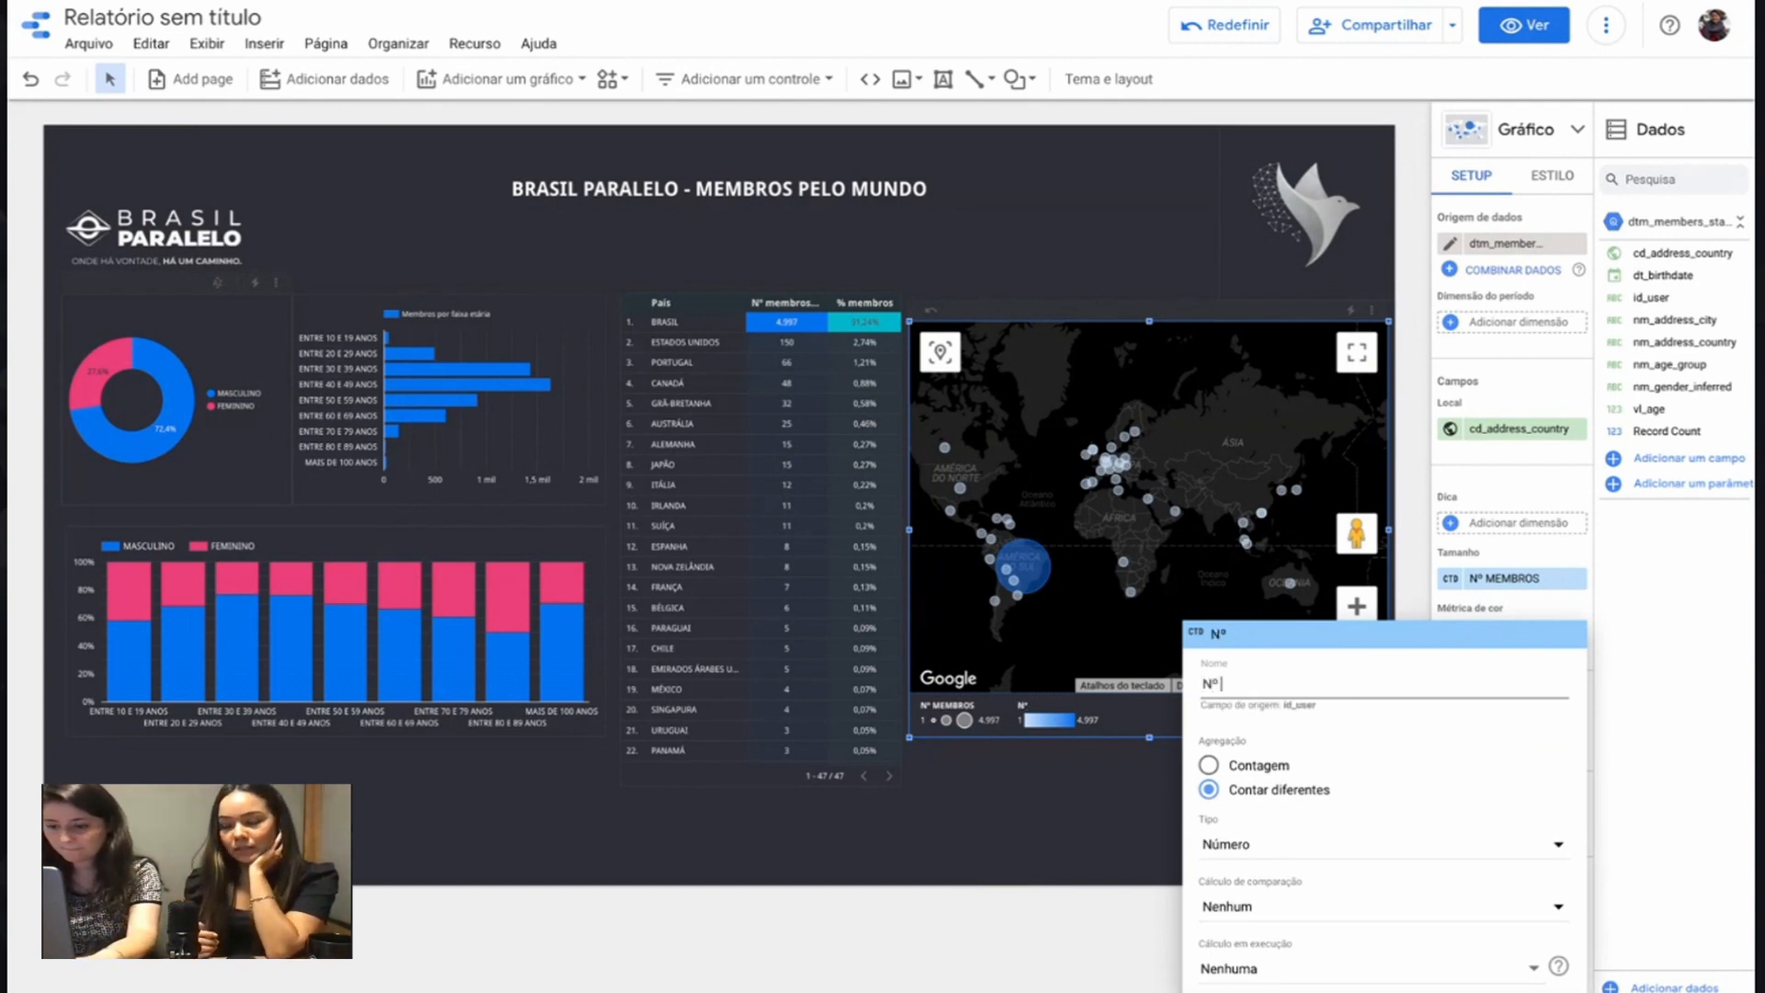
pyautogui.write(' MEMBROS')
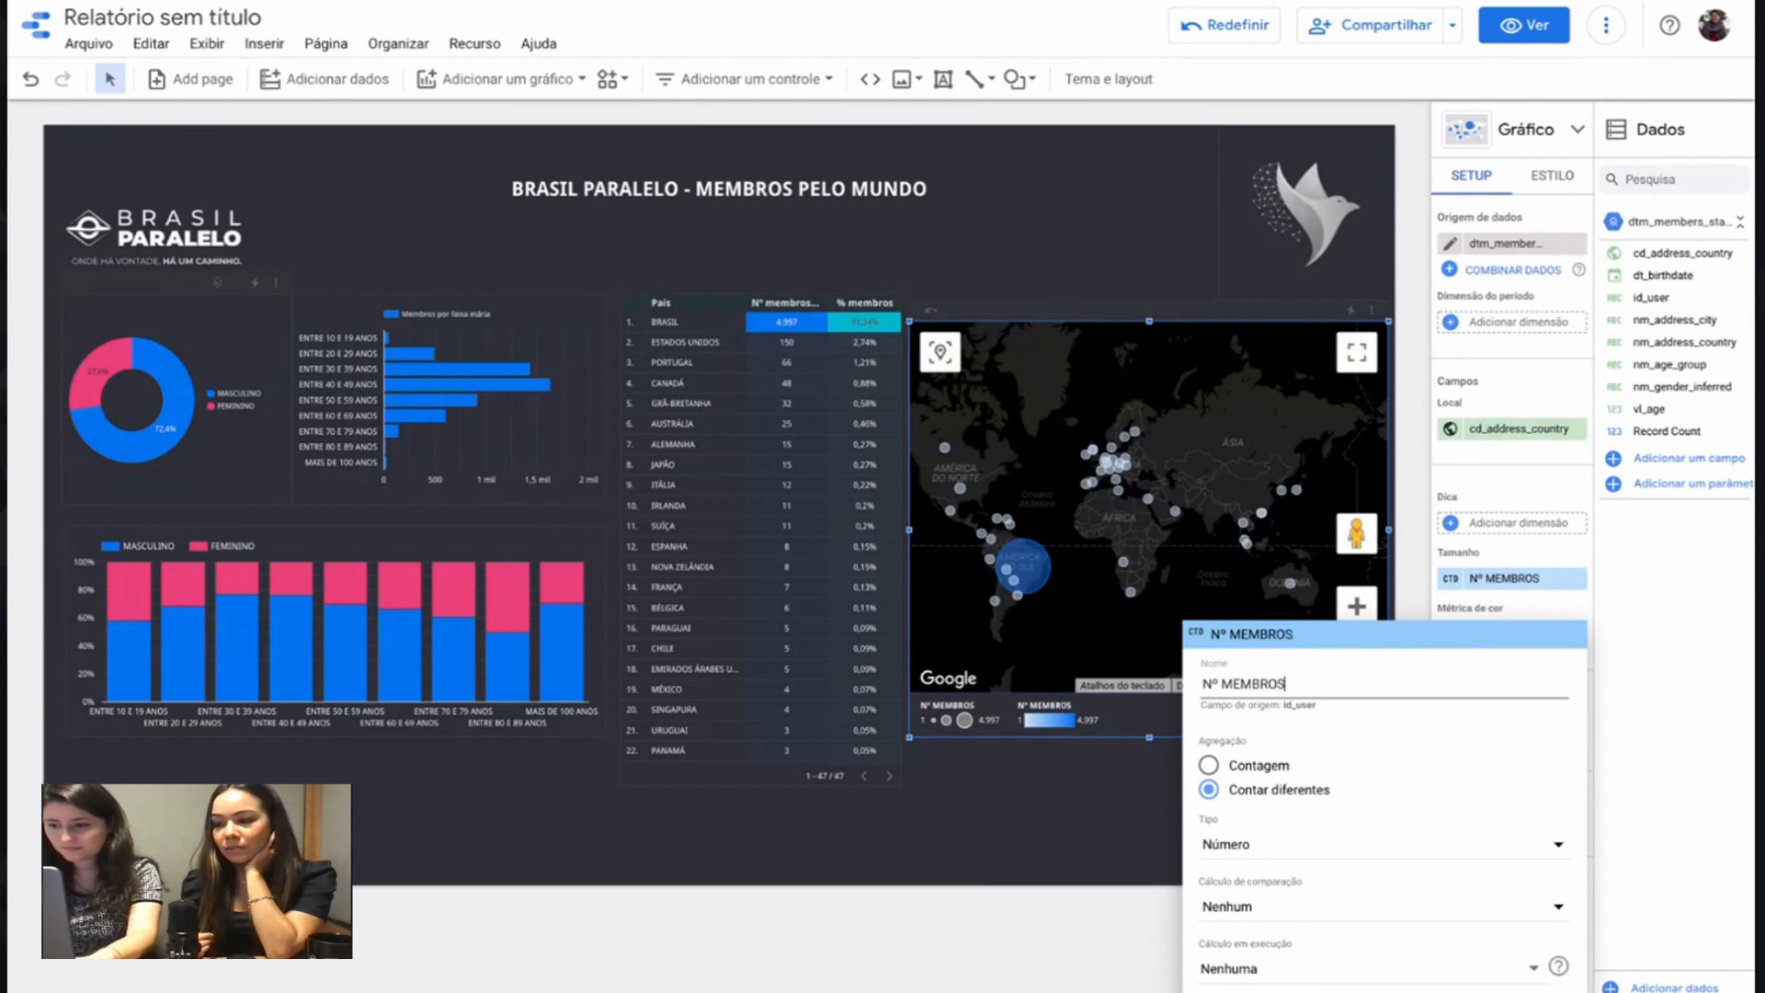
pyautogui.click(1411, 603)
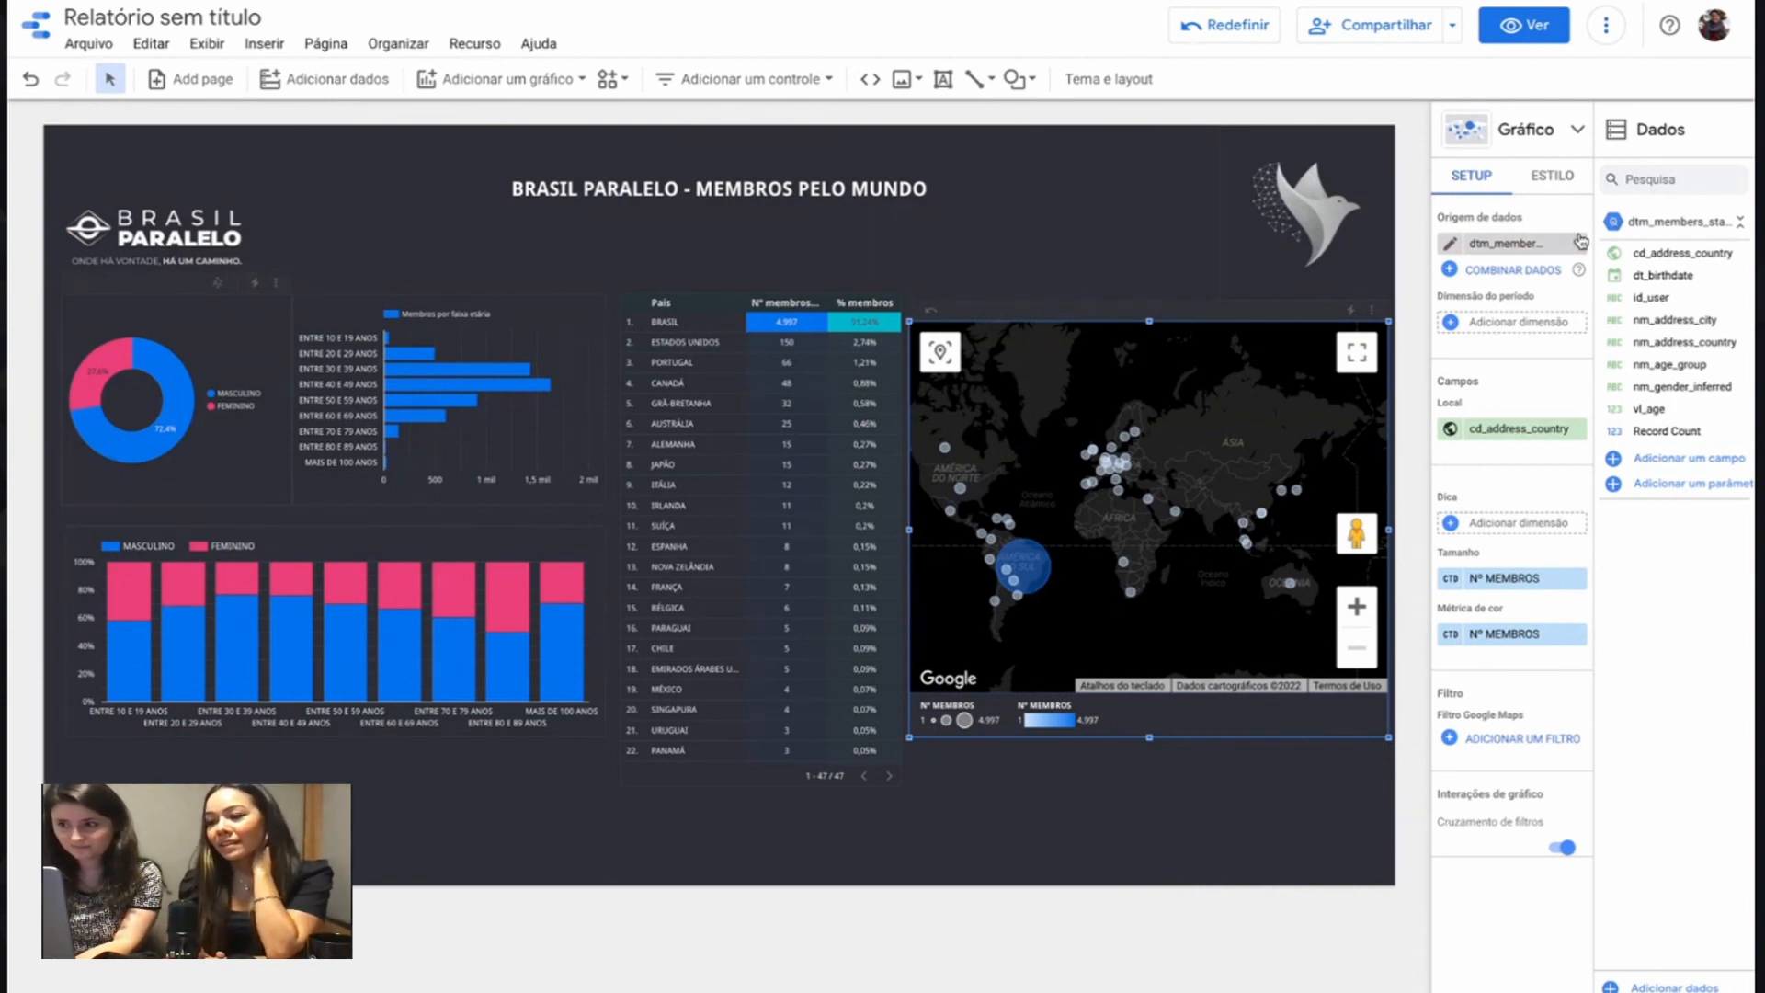
# Step: Change the blue high-value end of the bubble map's color scale to a cyan shade
pyautogui.click(1552, 177)
pyautogui.scroll(-2, 1517, 607)
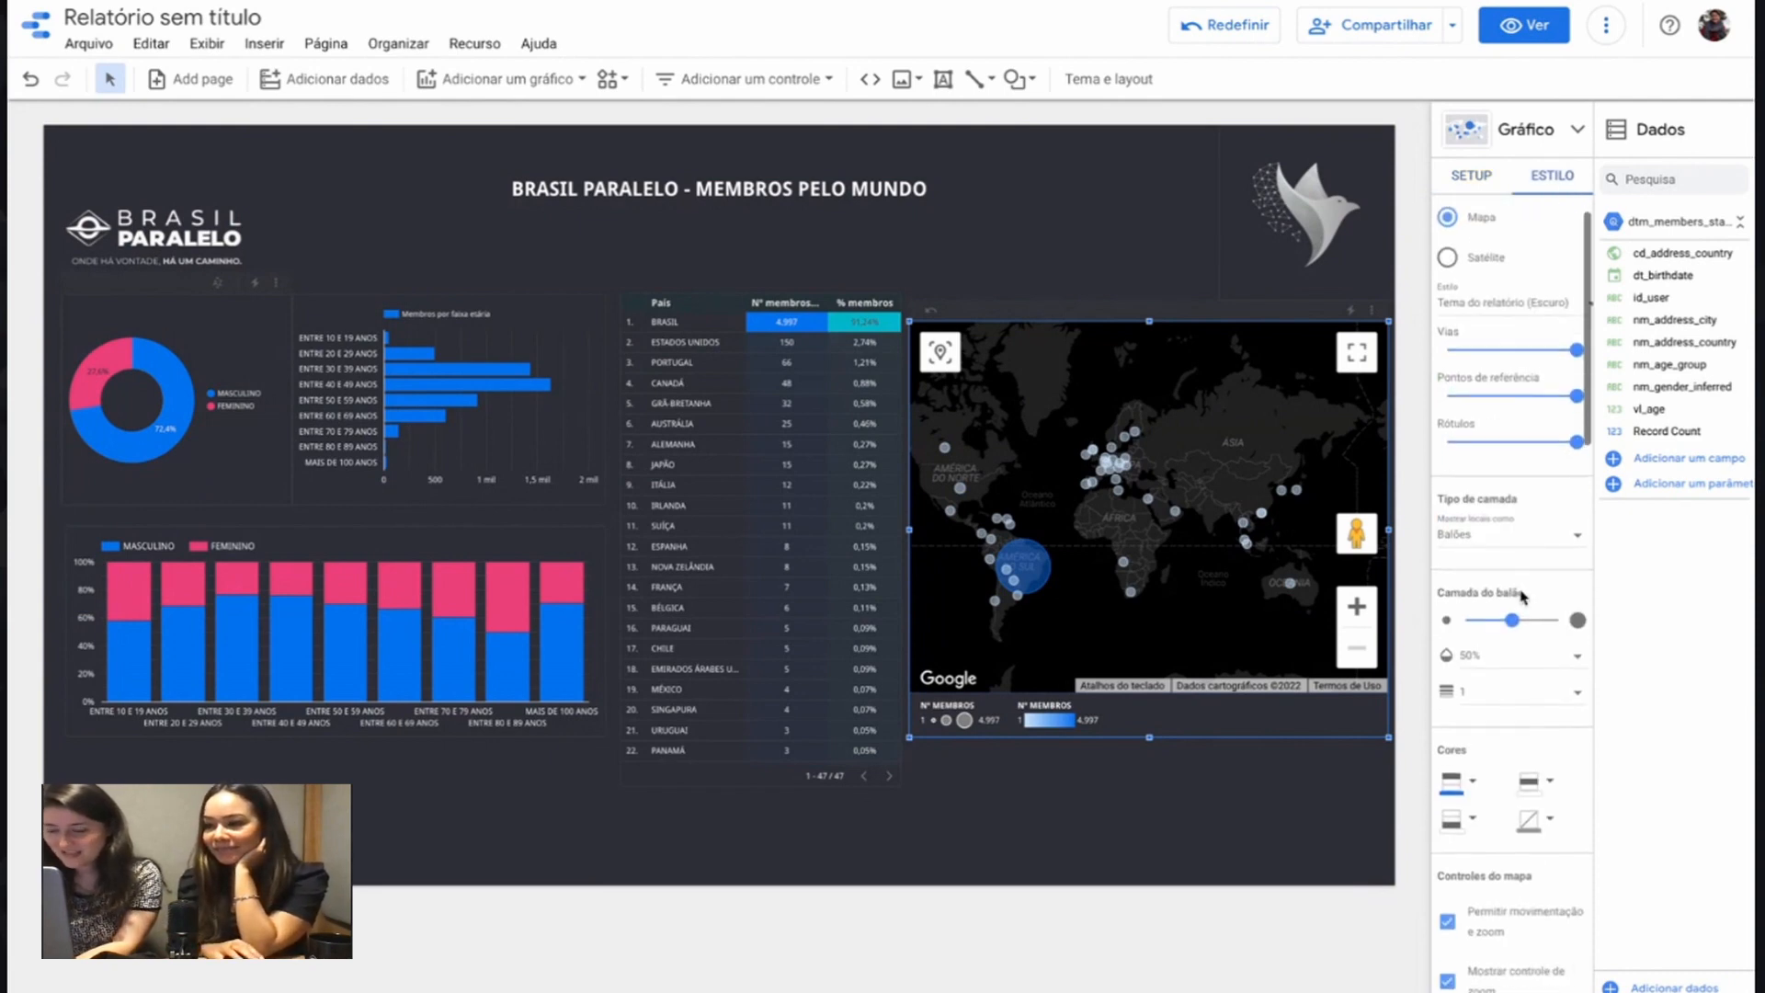
pyautogui.scroll(-3, 1522, 597)
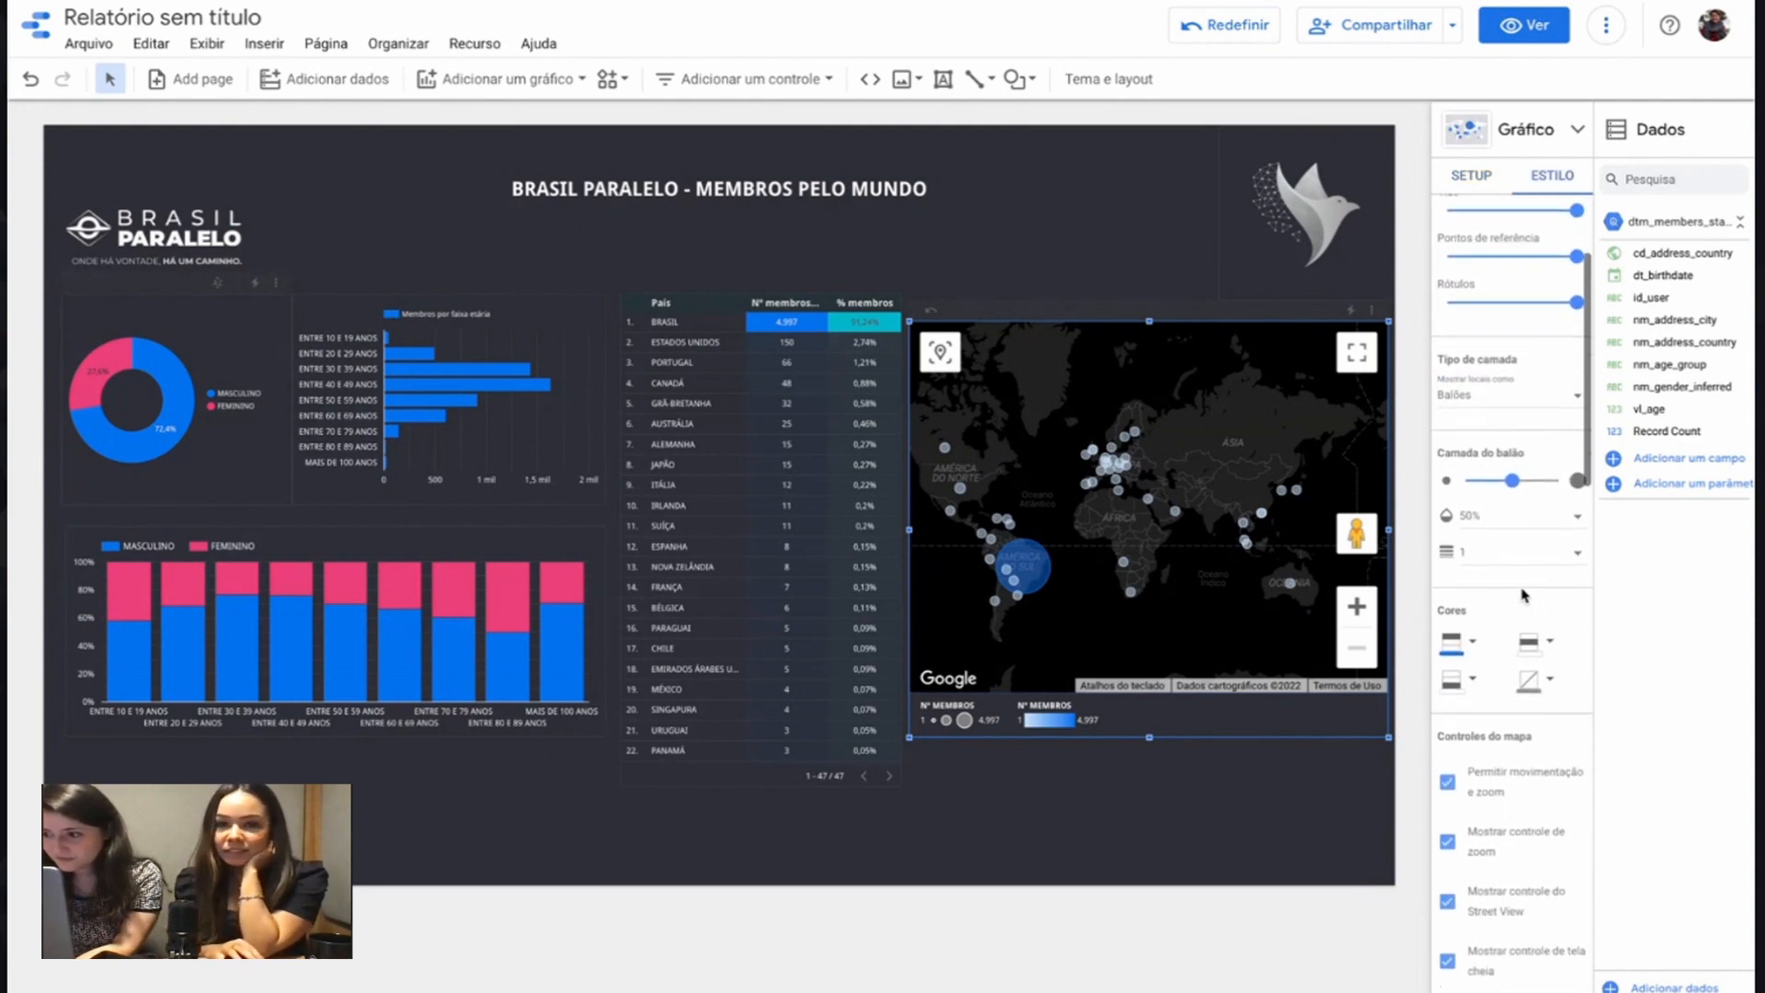
pyautogui.scroll(-3, 1522, 596)
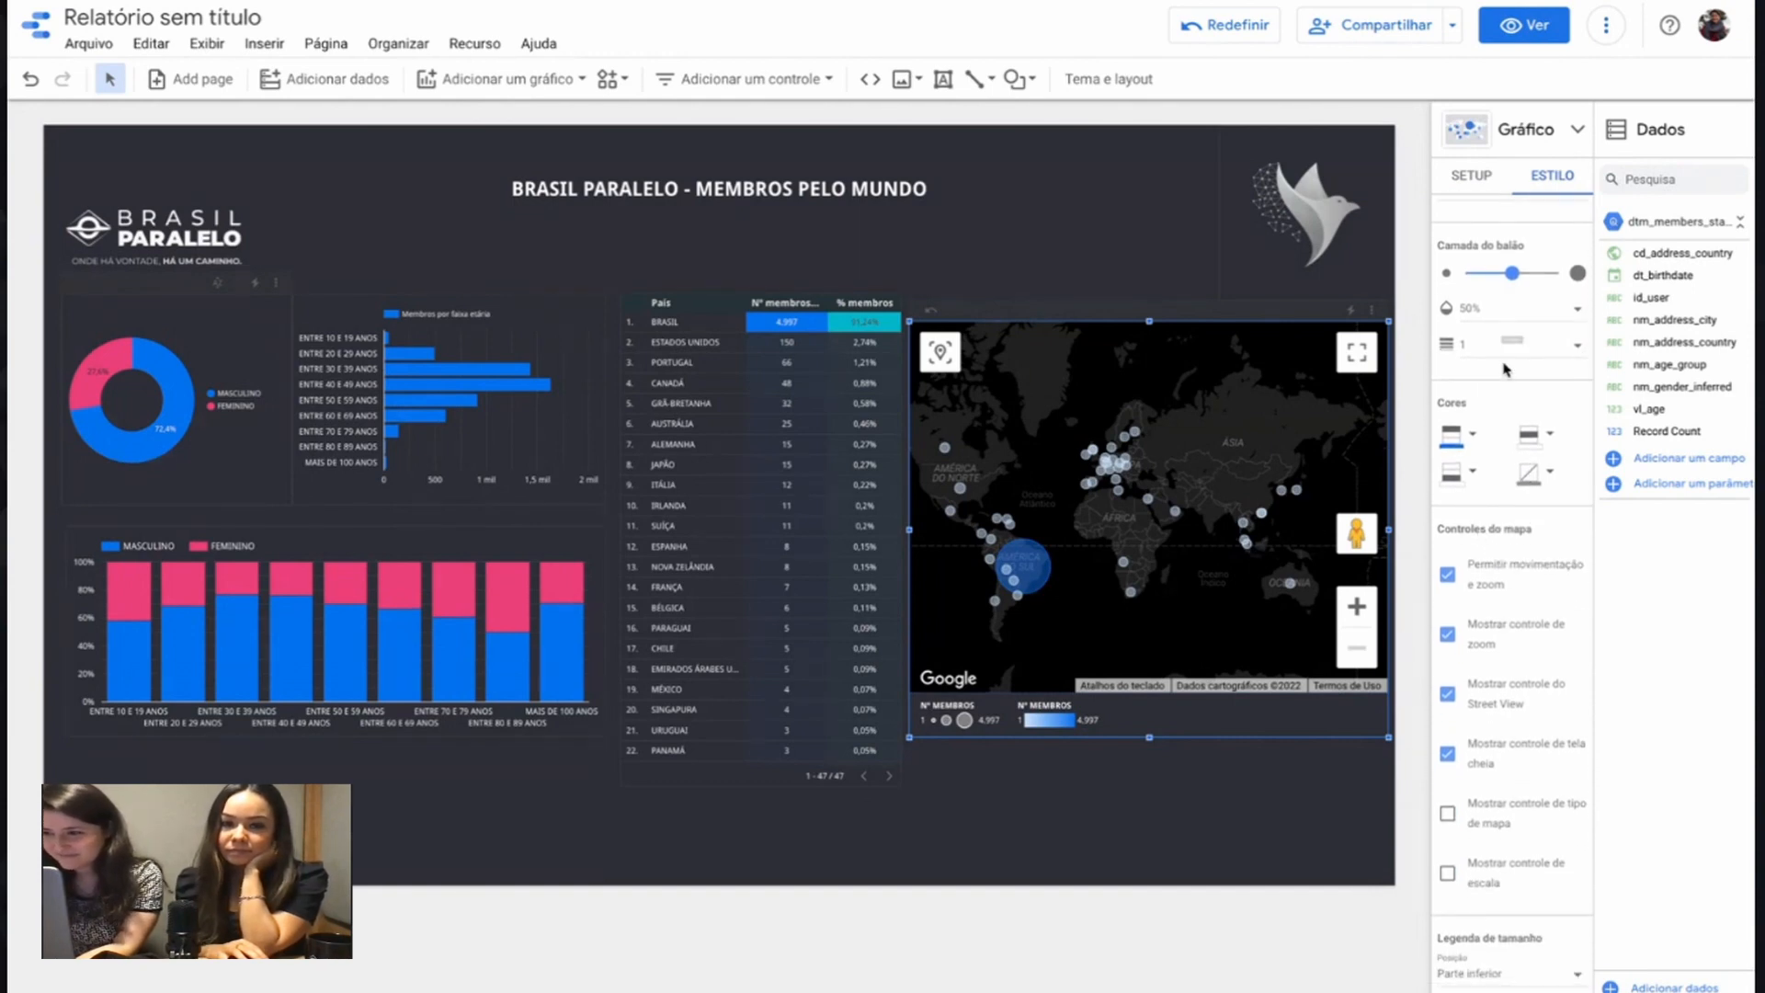
pyautogui.scroll(1, 1508, 388)
pyautogui.click(1468, 469)
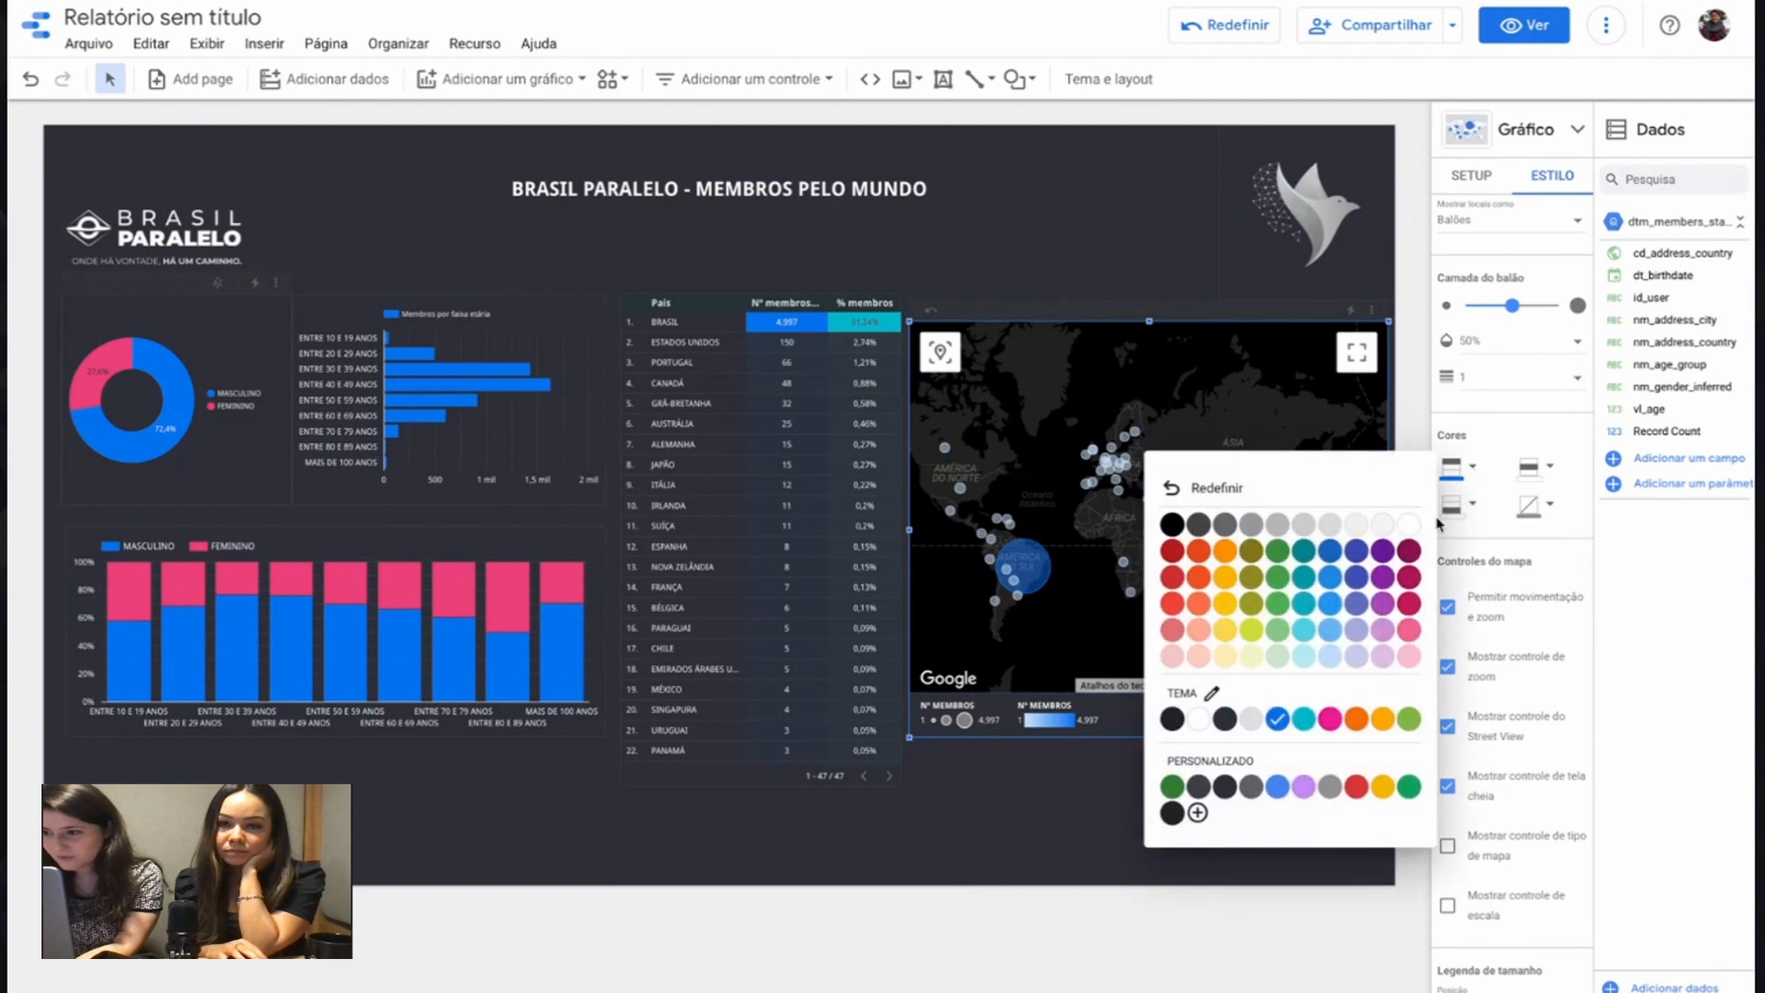
pyautogui.click(1304, 605)
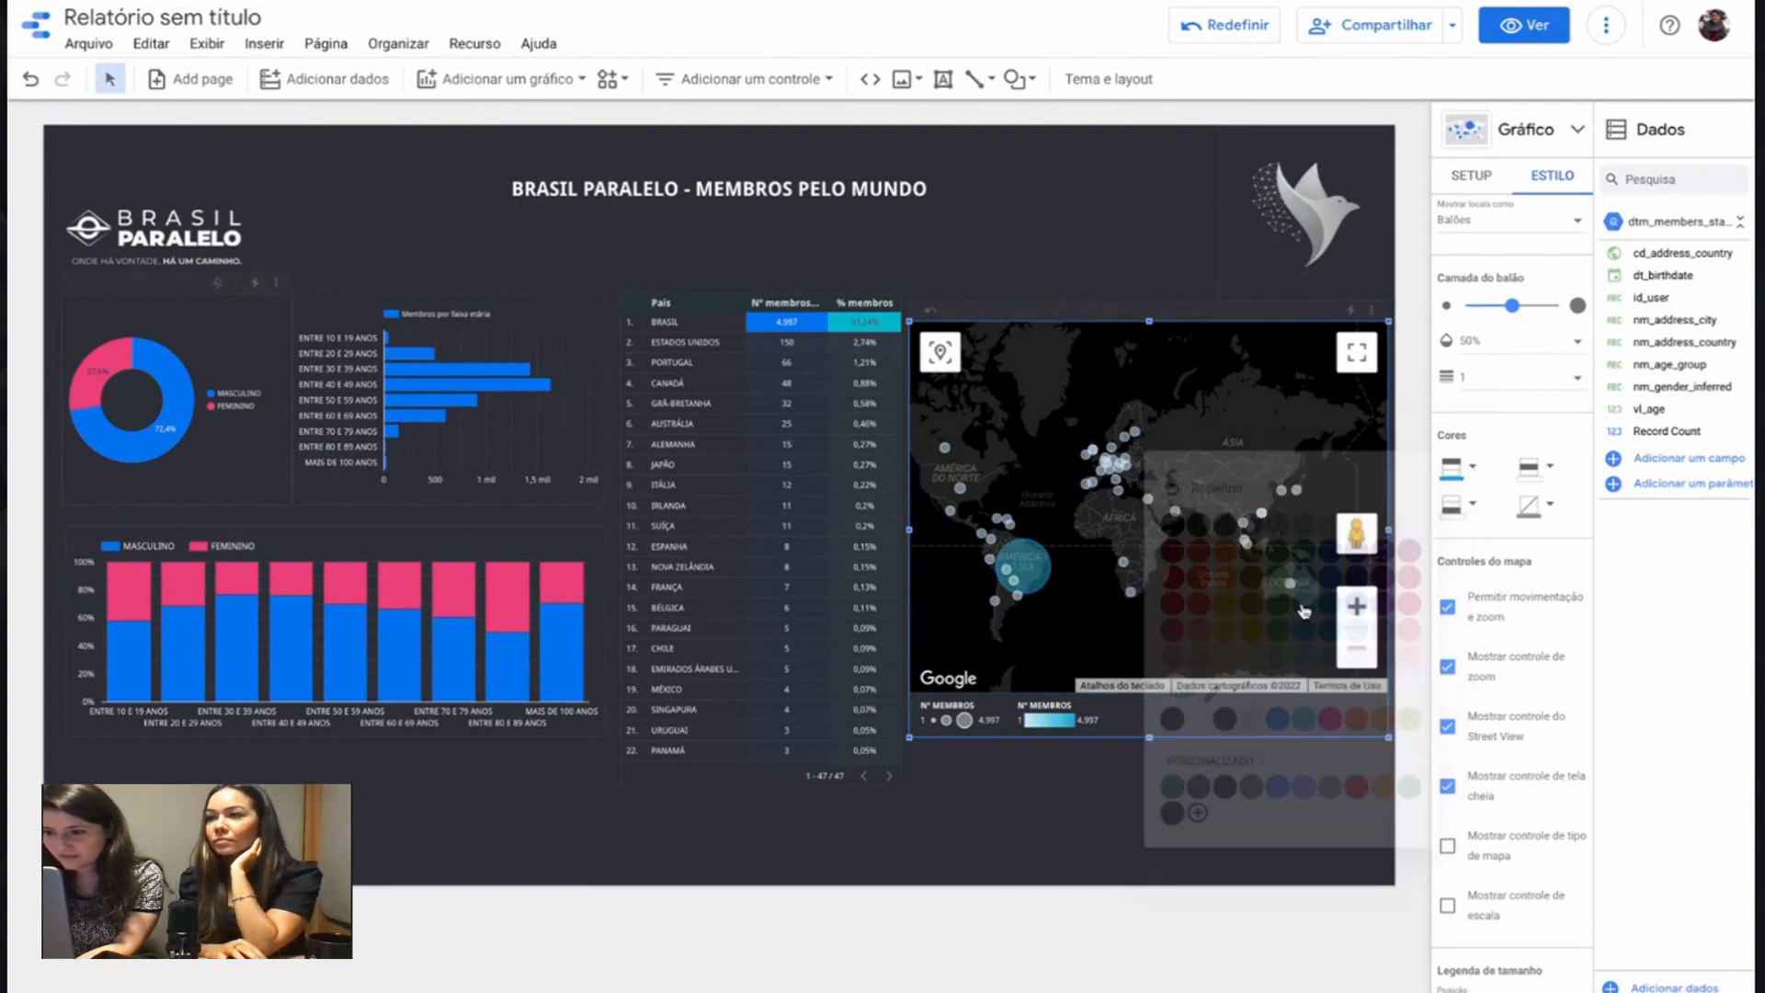
pyautogui.scroll(-5, 1543, 516)
pyautogui.scroll(6, 1543, 516)
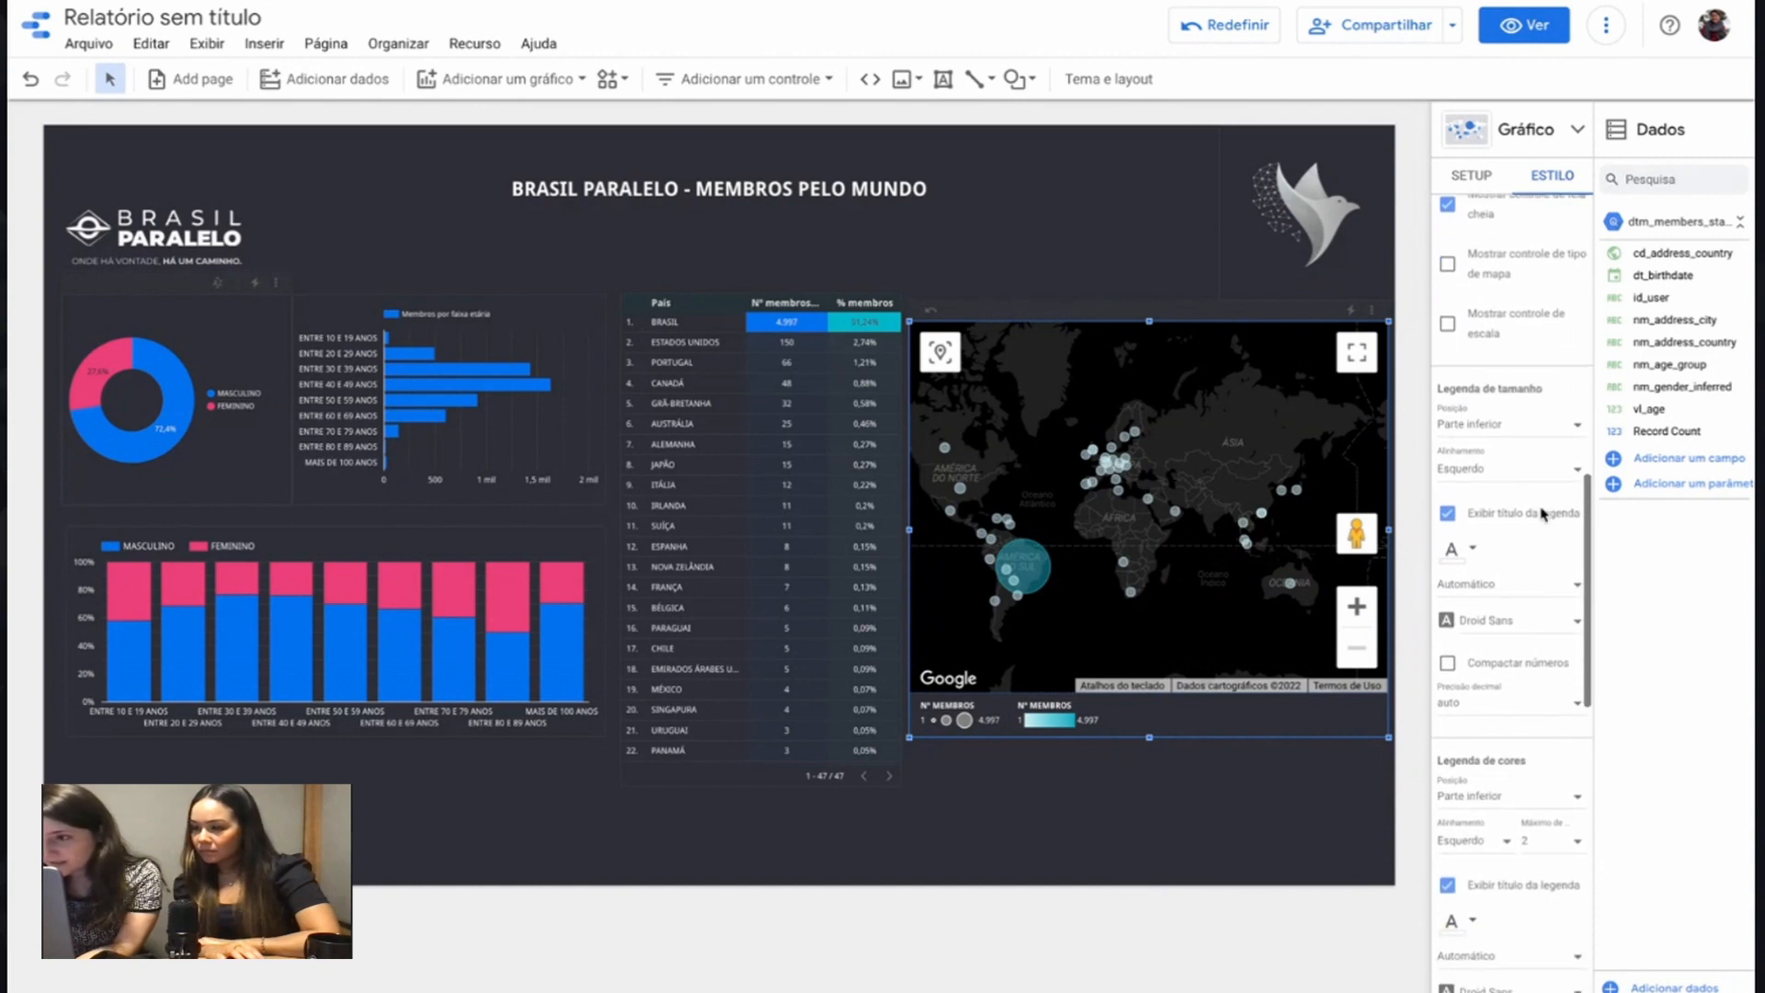
# Step: Set the high-value end of the bubble map's color scale to a dark teal
pyautogui.click(1473, 611)
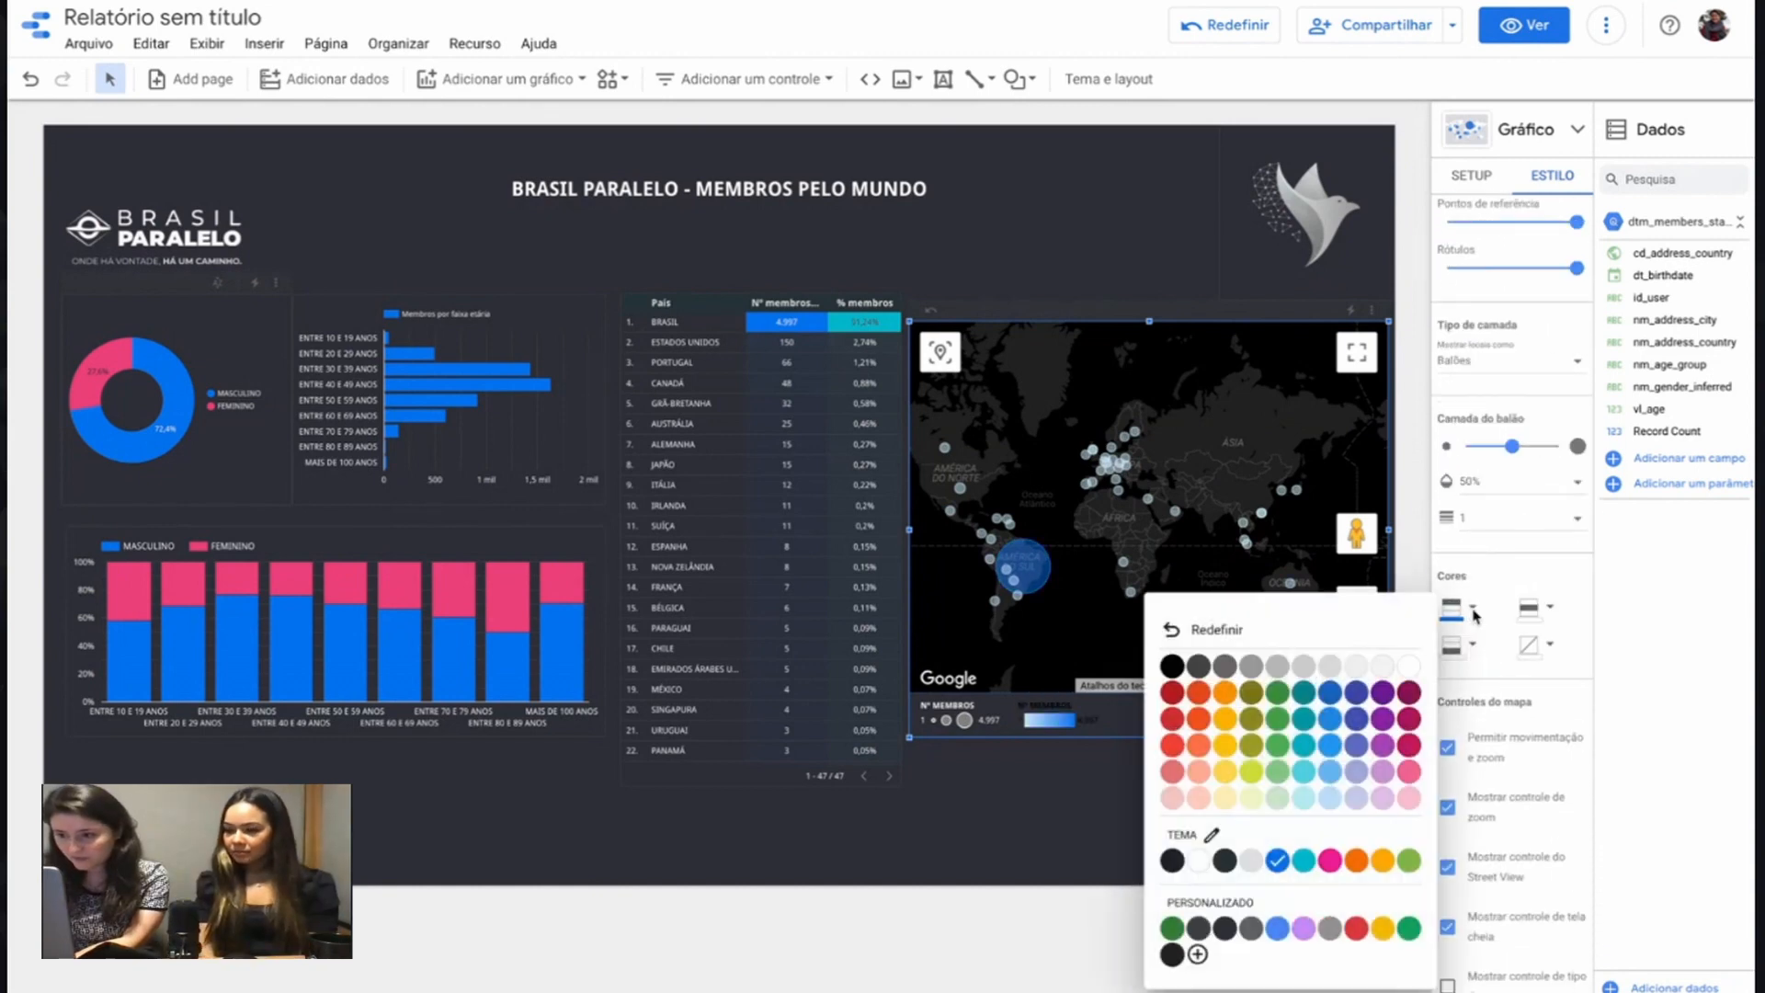
pyautogui.click(1306, 715)
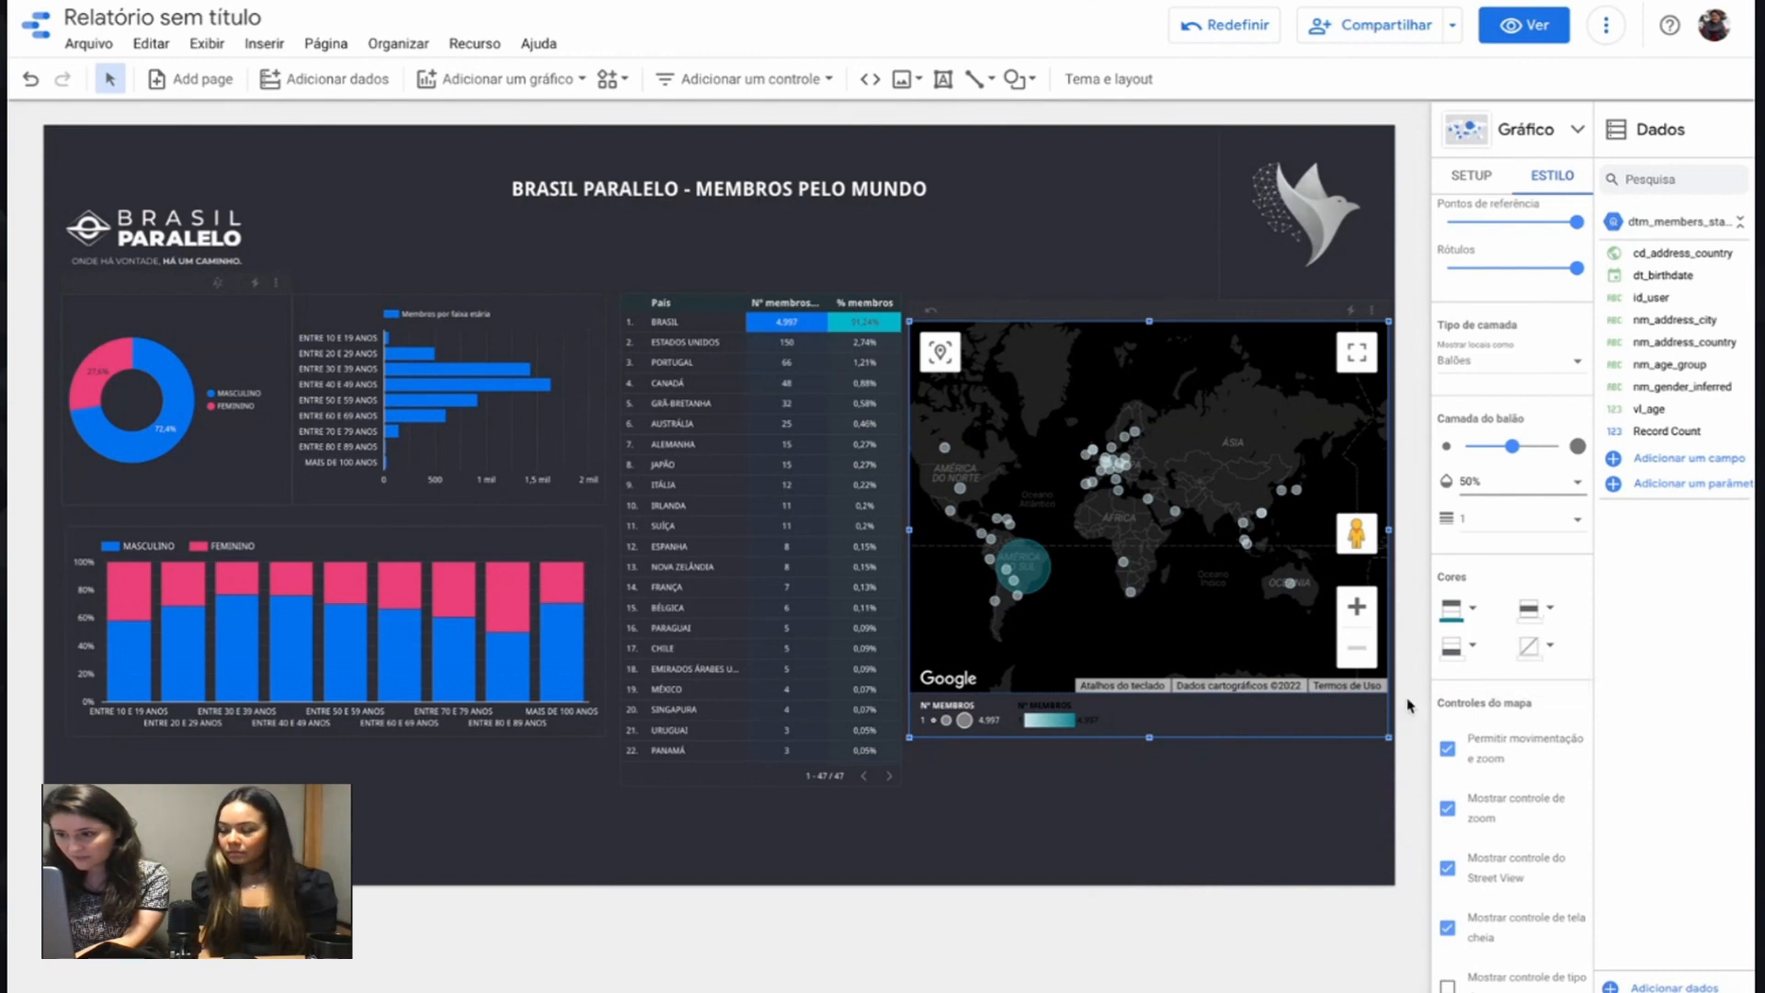
pyautogui.click(1551, 611)
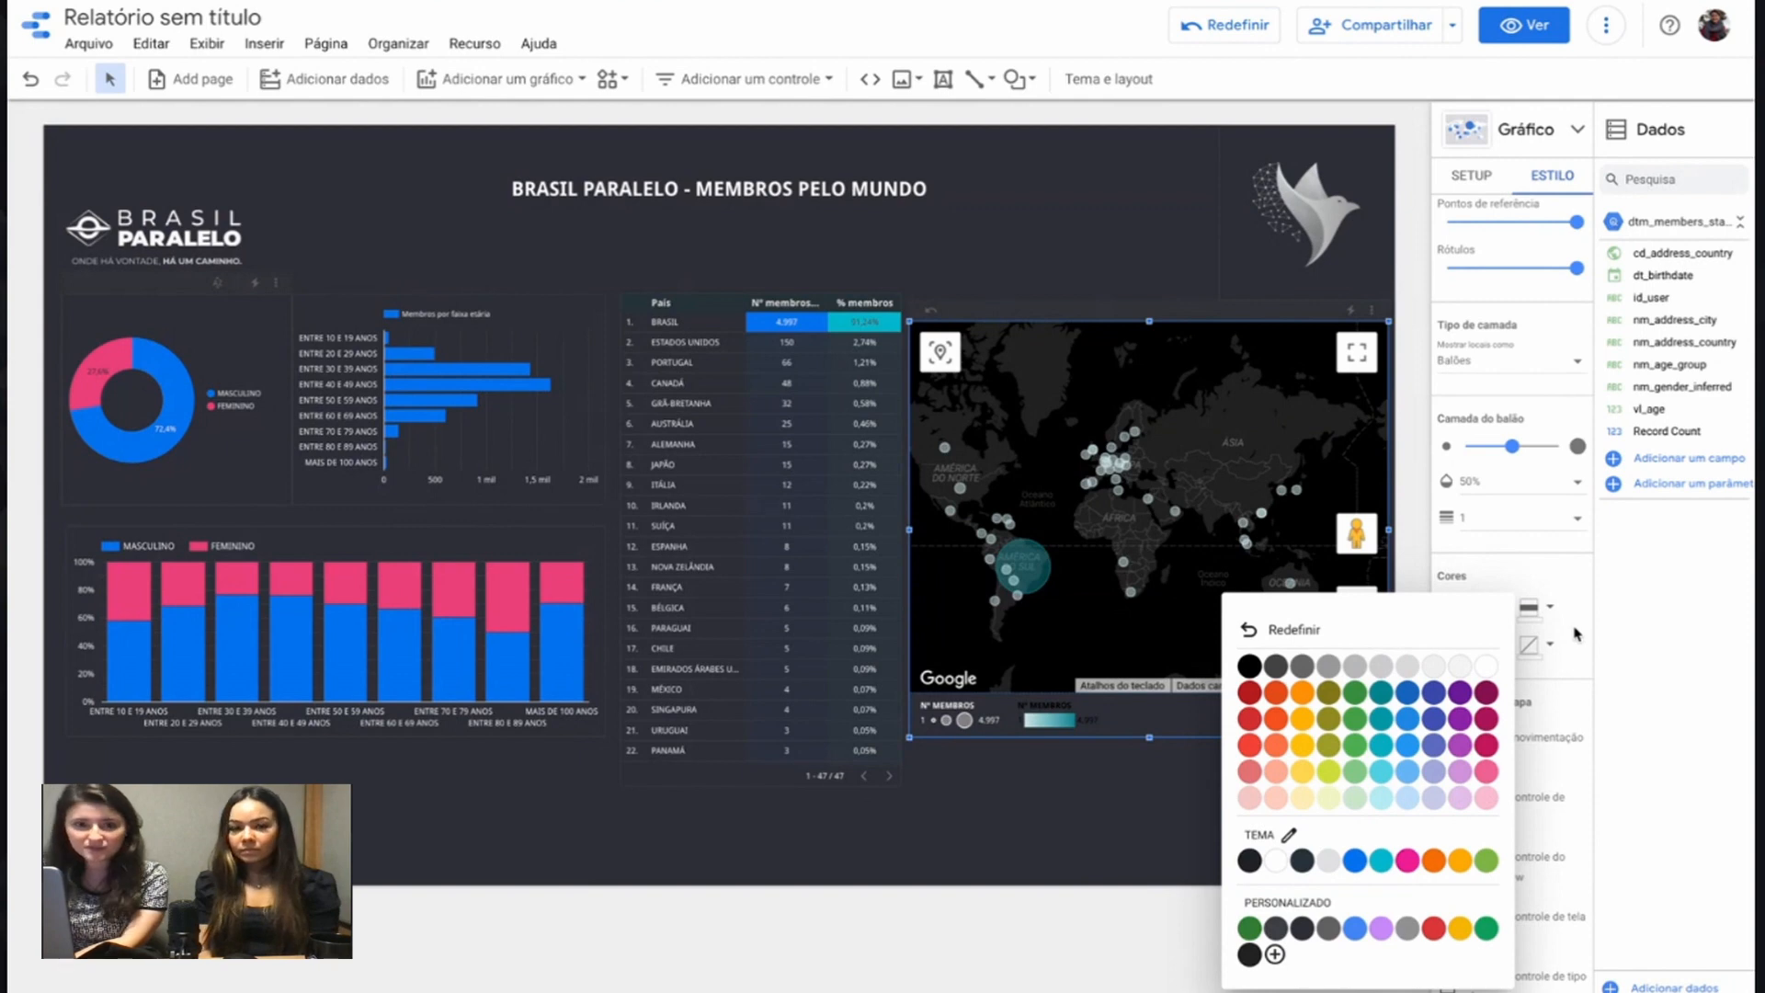
pyautogui.click(1586, 607)
# Step: Set the opacity of the map's bubble layer to 90%
pyautogui.click(1508, 481)
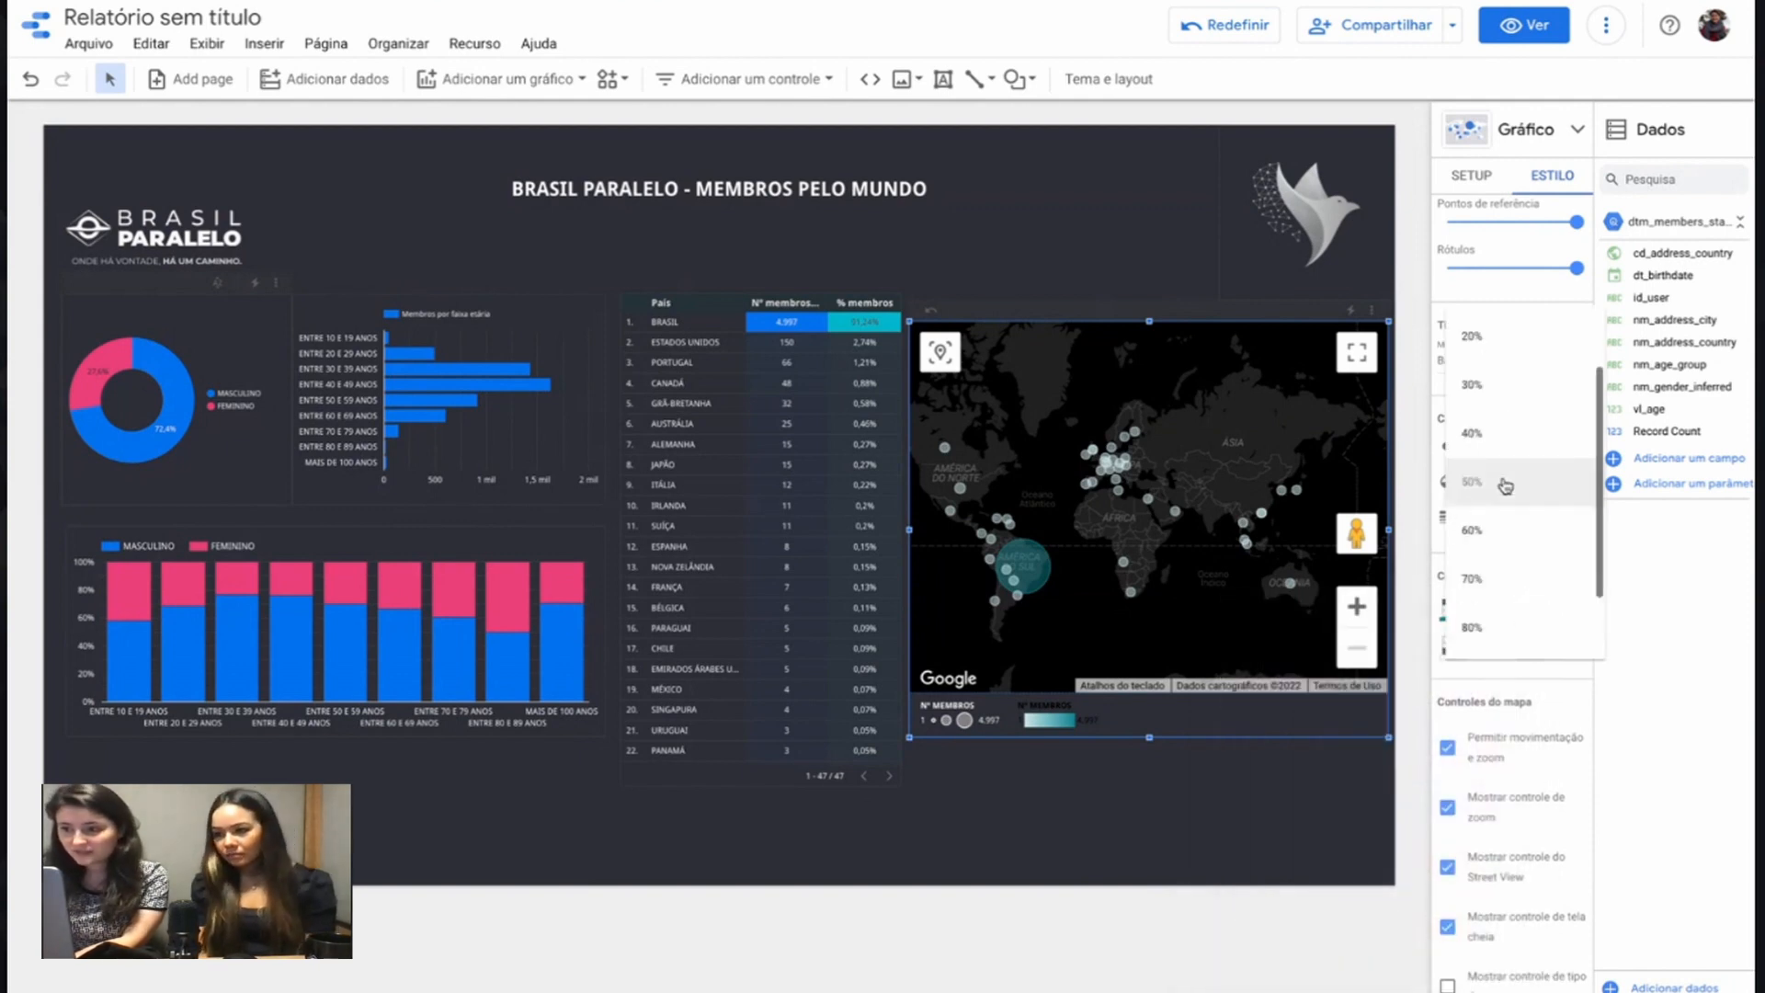
pyautogui.scroll(-2, 1508, 552)
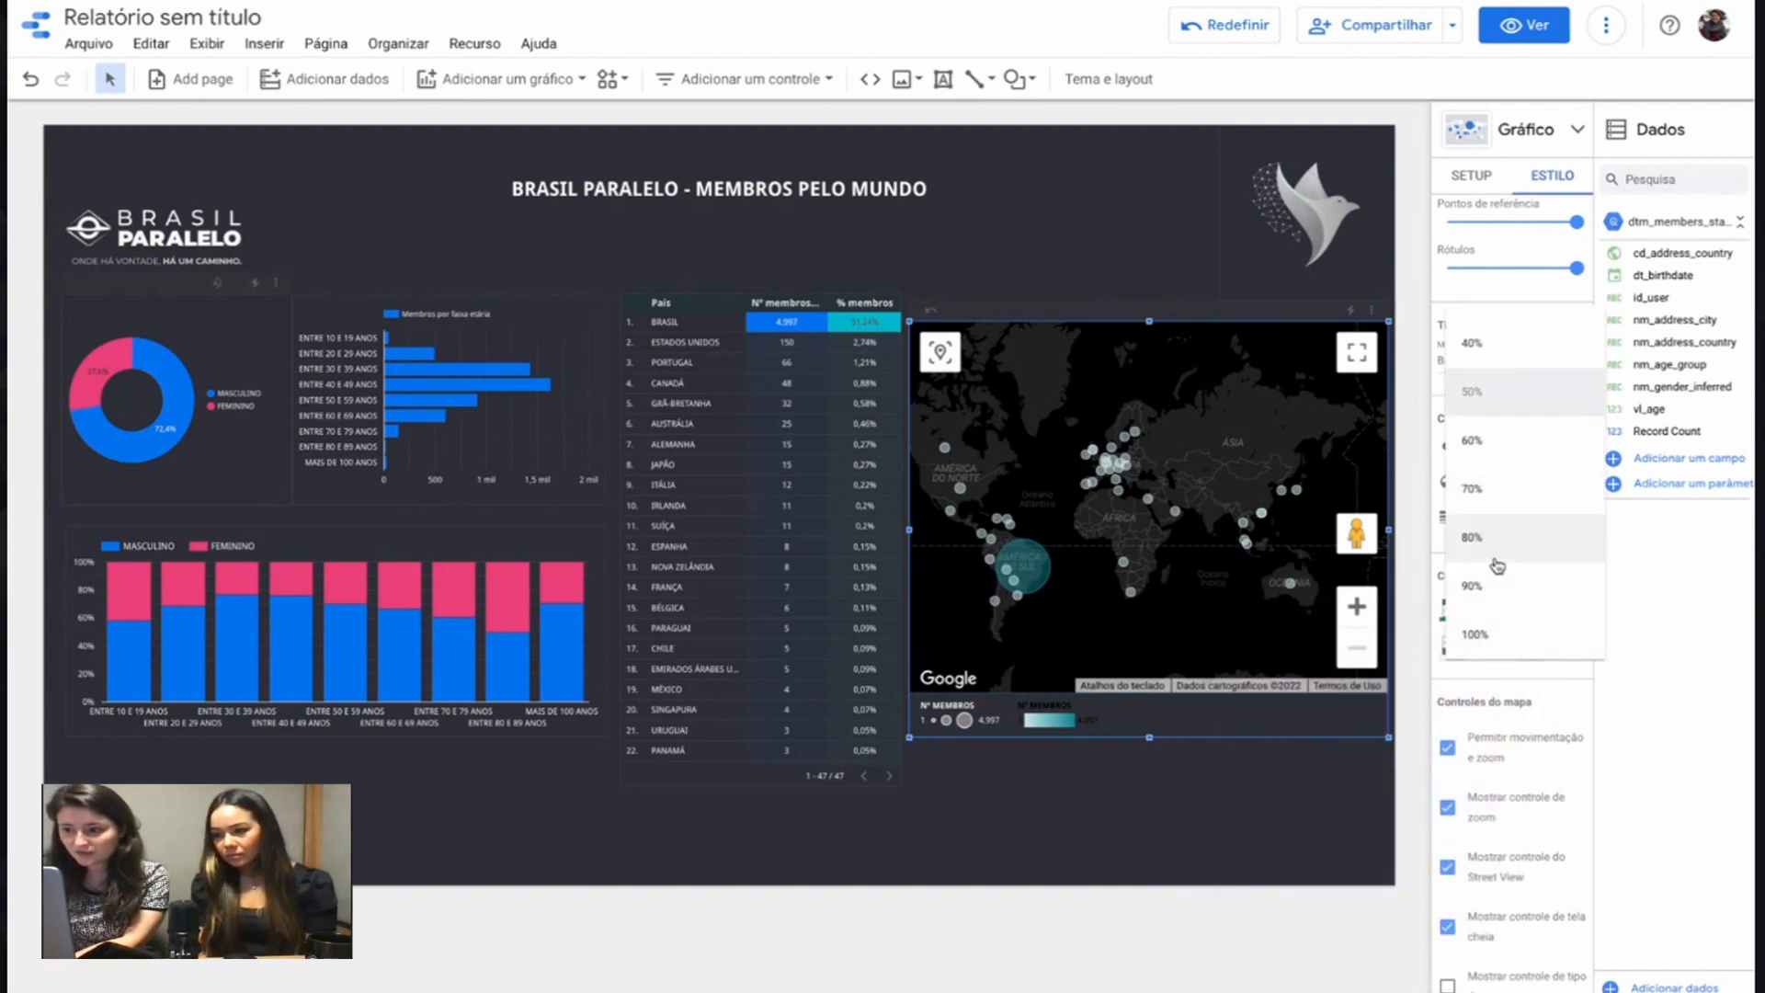
pyautogui.click(1491, 584)
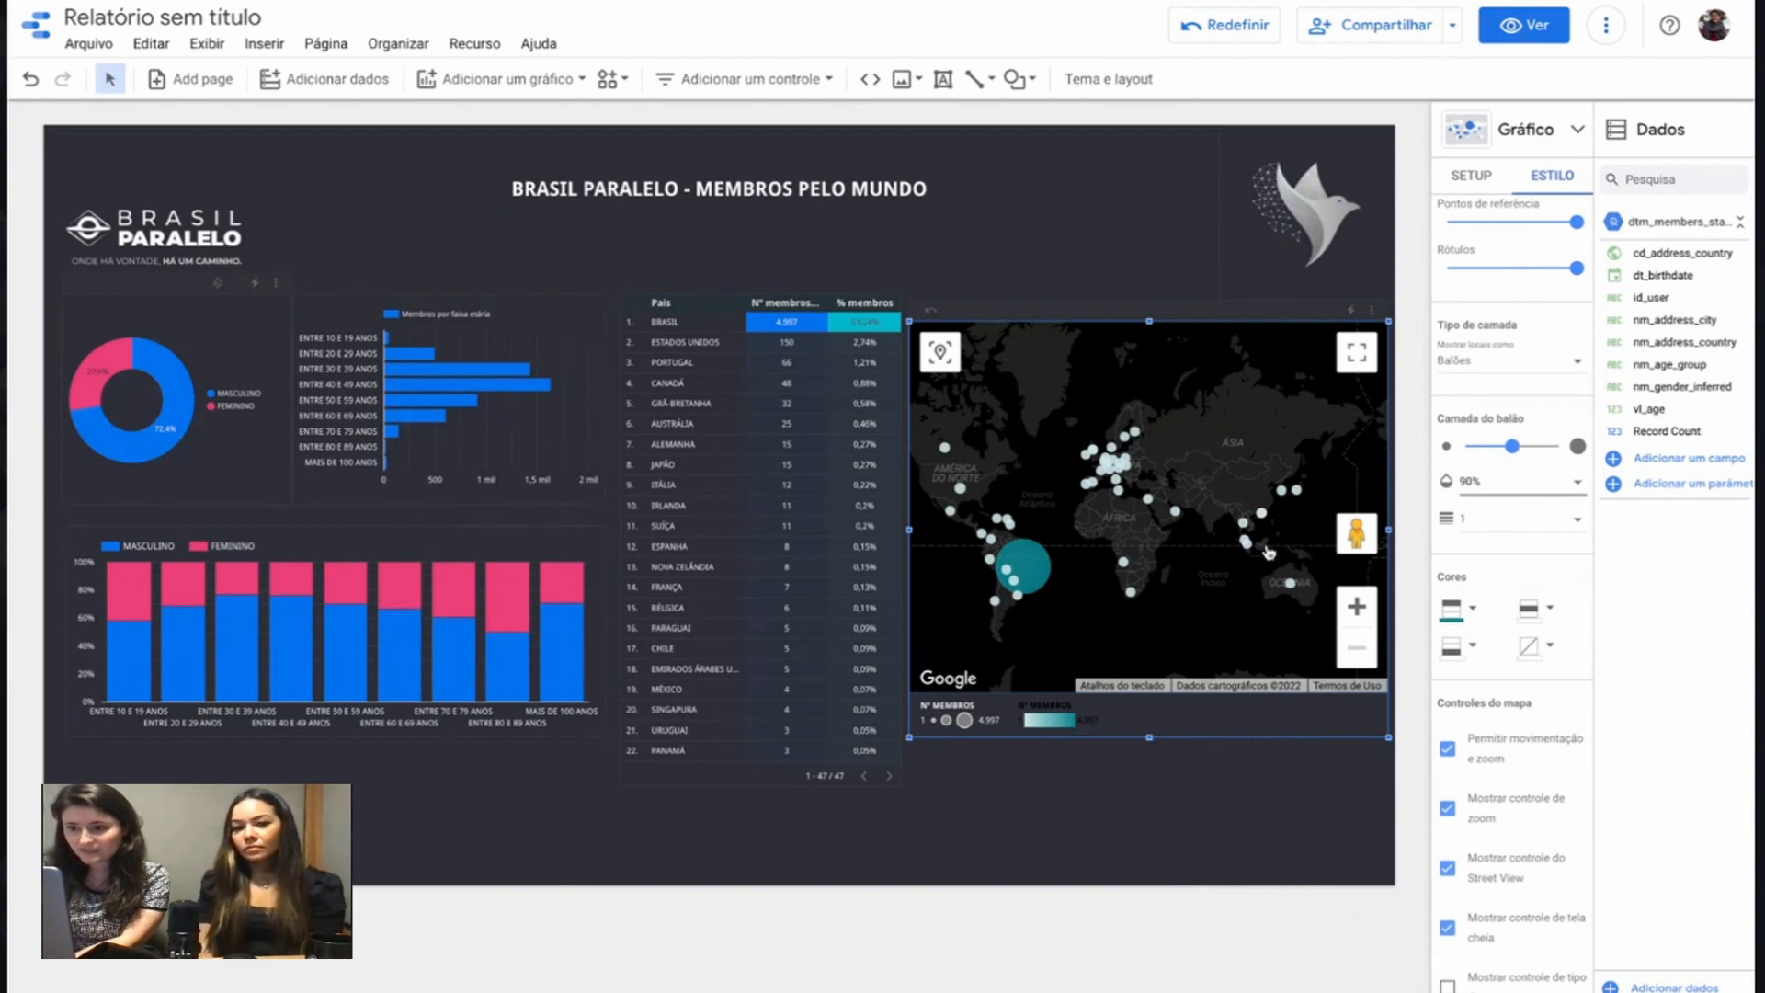
pyautogui.click(1259, 903)
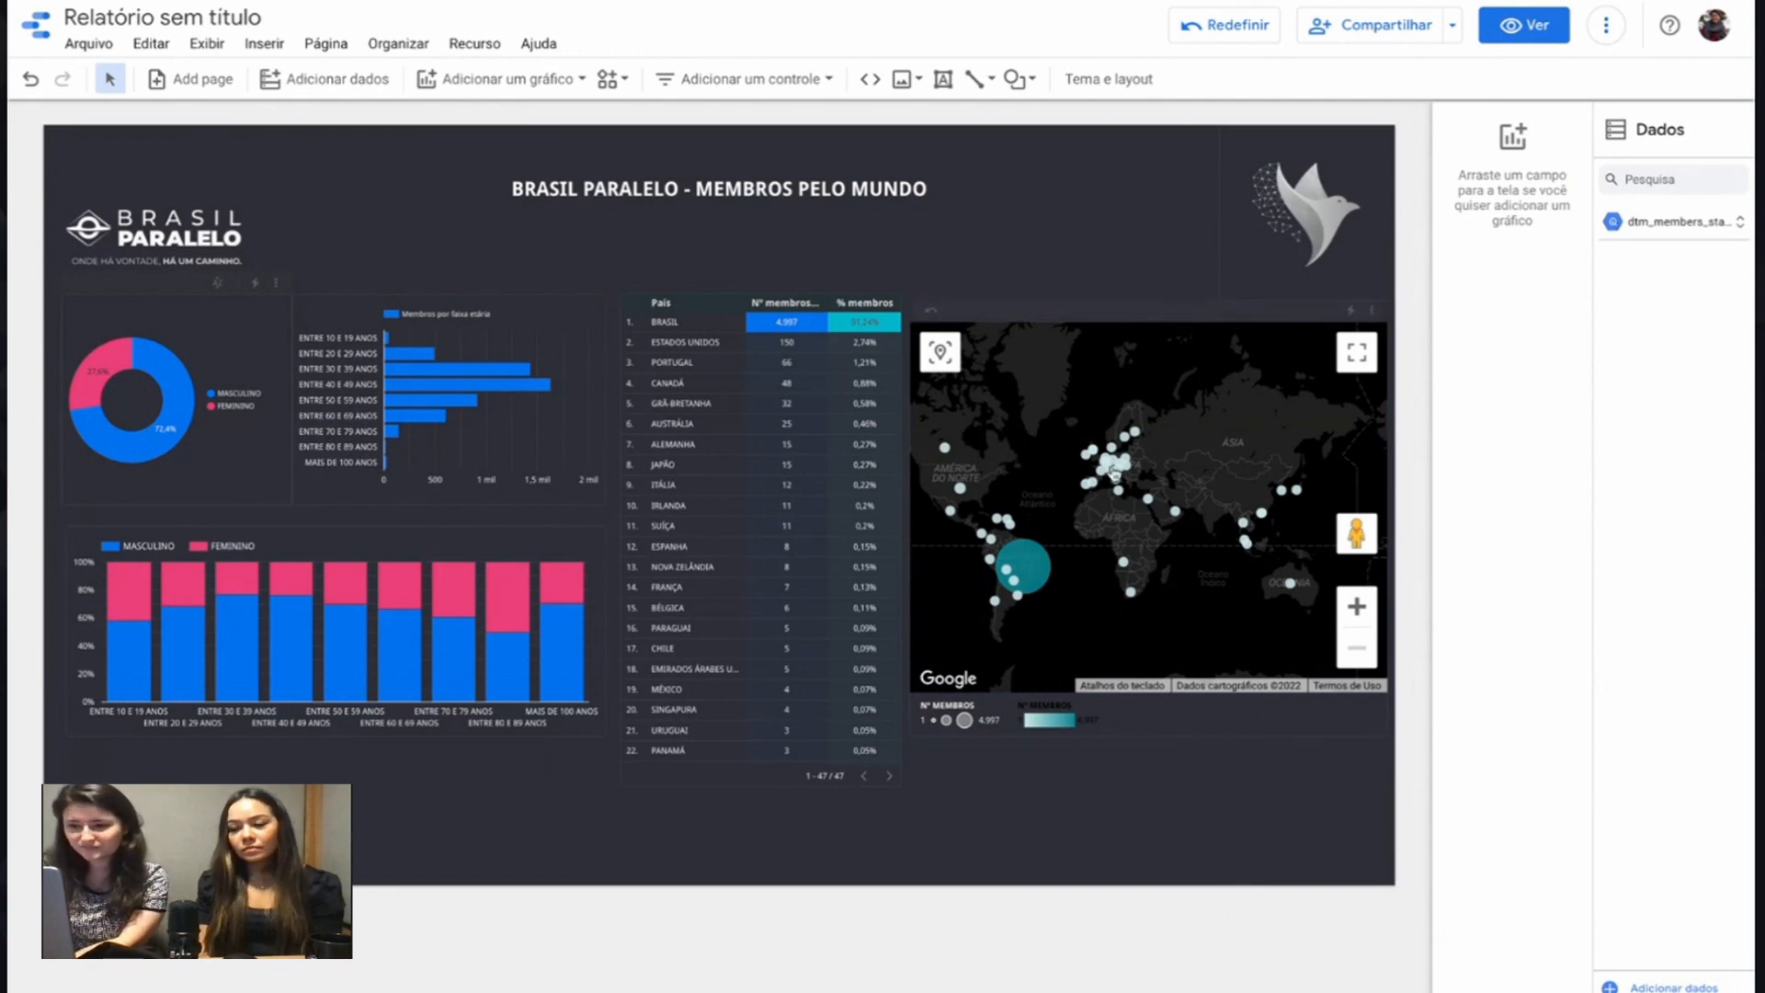
# Step: Set the high-value end of the bubble map's color scale to the theme blue
pyautogui.click(1076, 489)
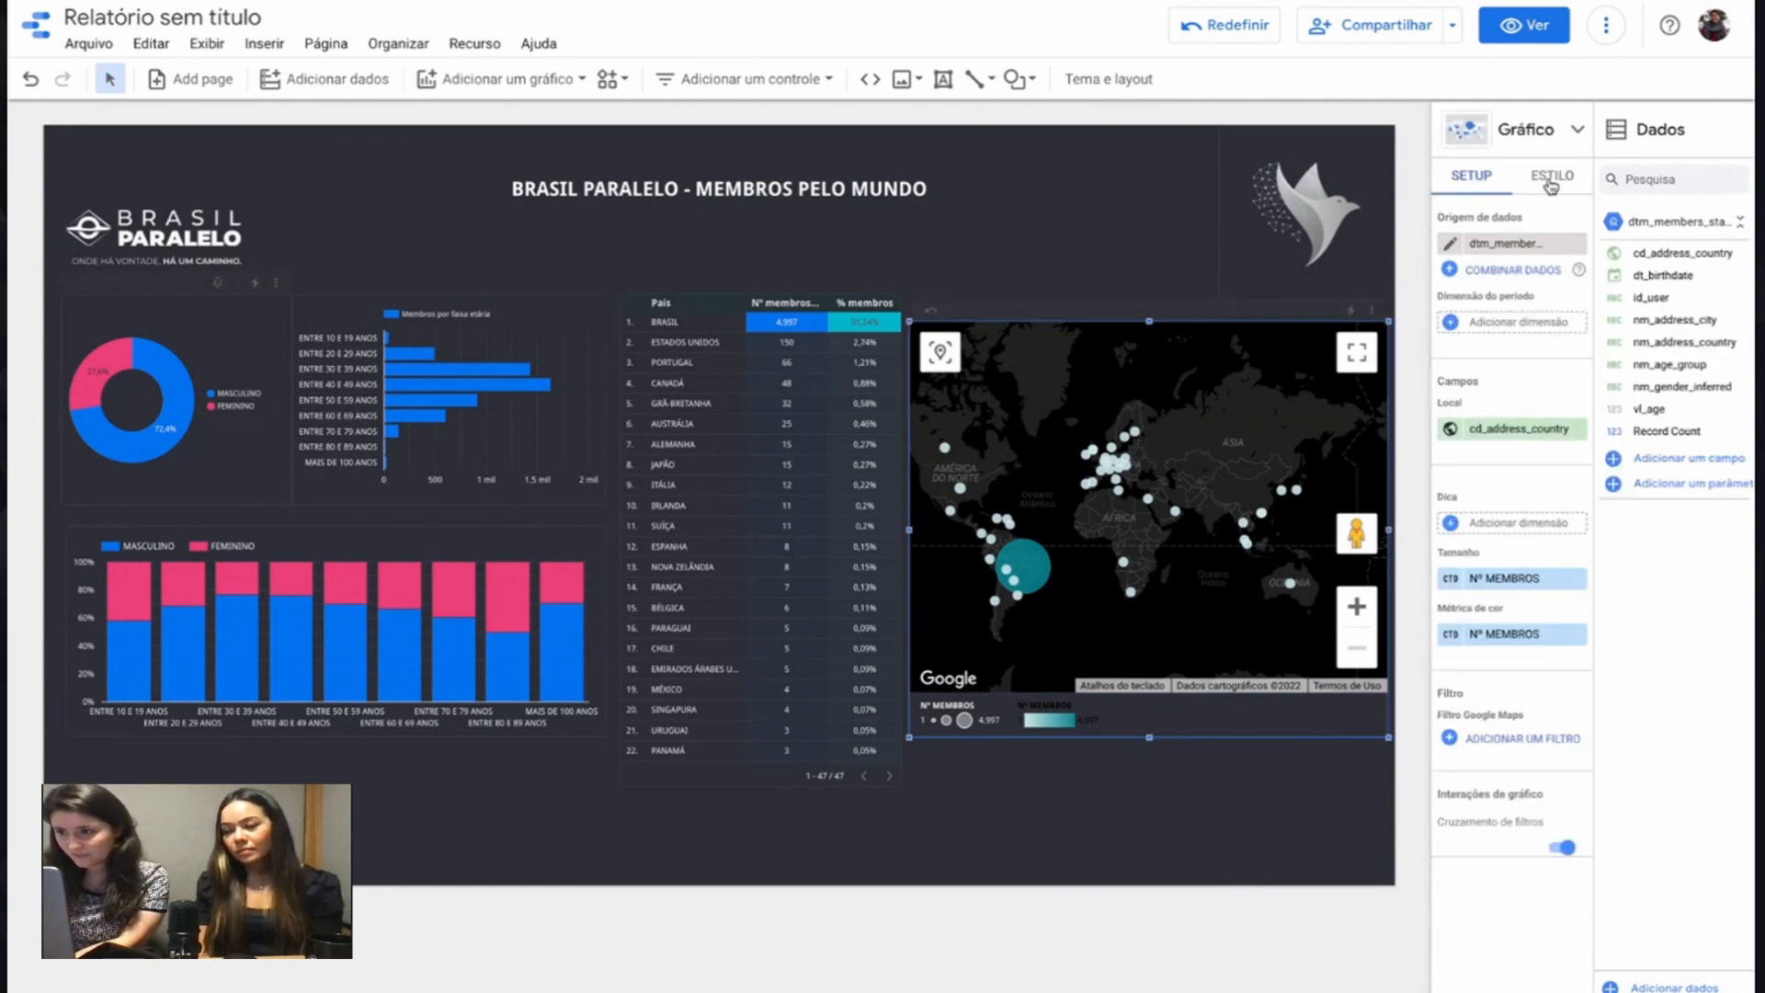
pyautogui.click(1552, 178)
pyautogui.click(1471, 842)
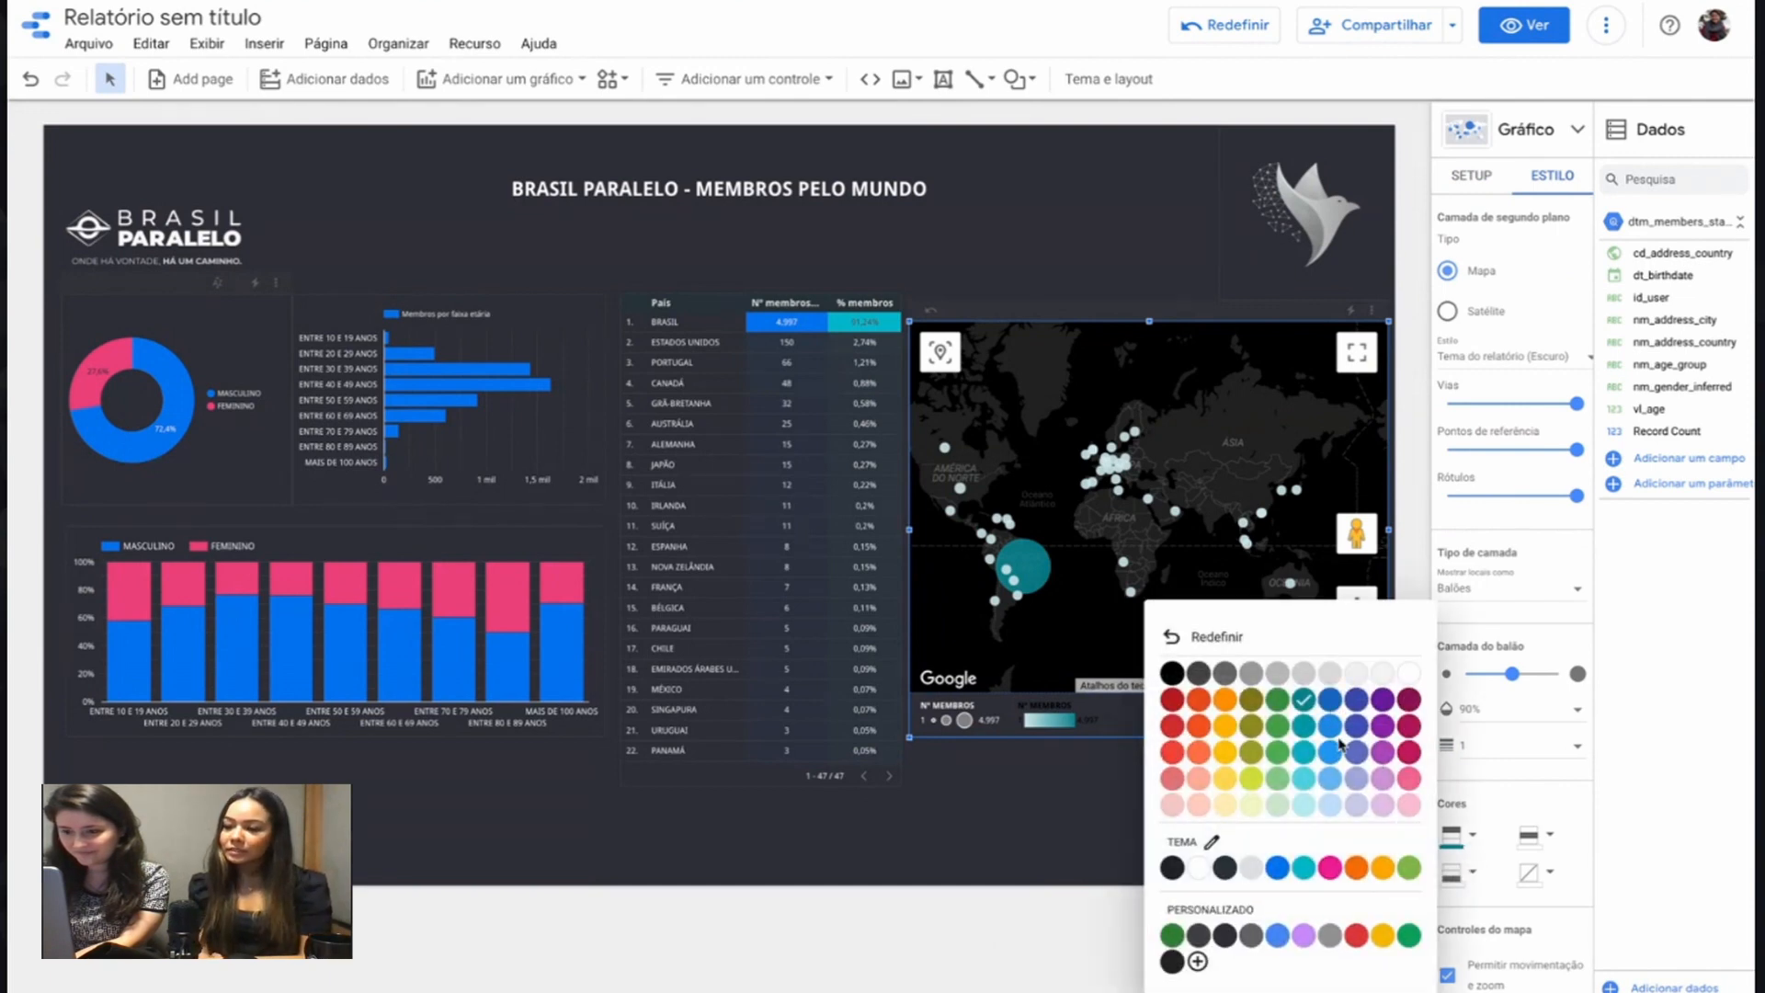
pyautogui.click(1278, 867)
pyautogui.click(1223, 873)
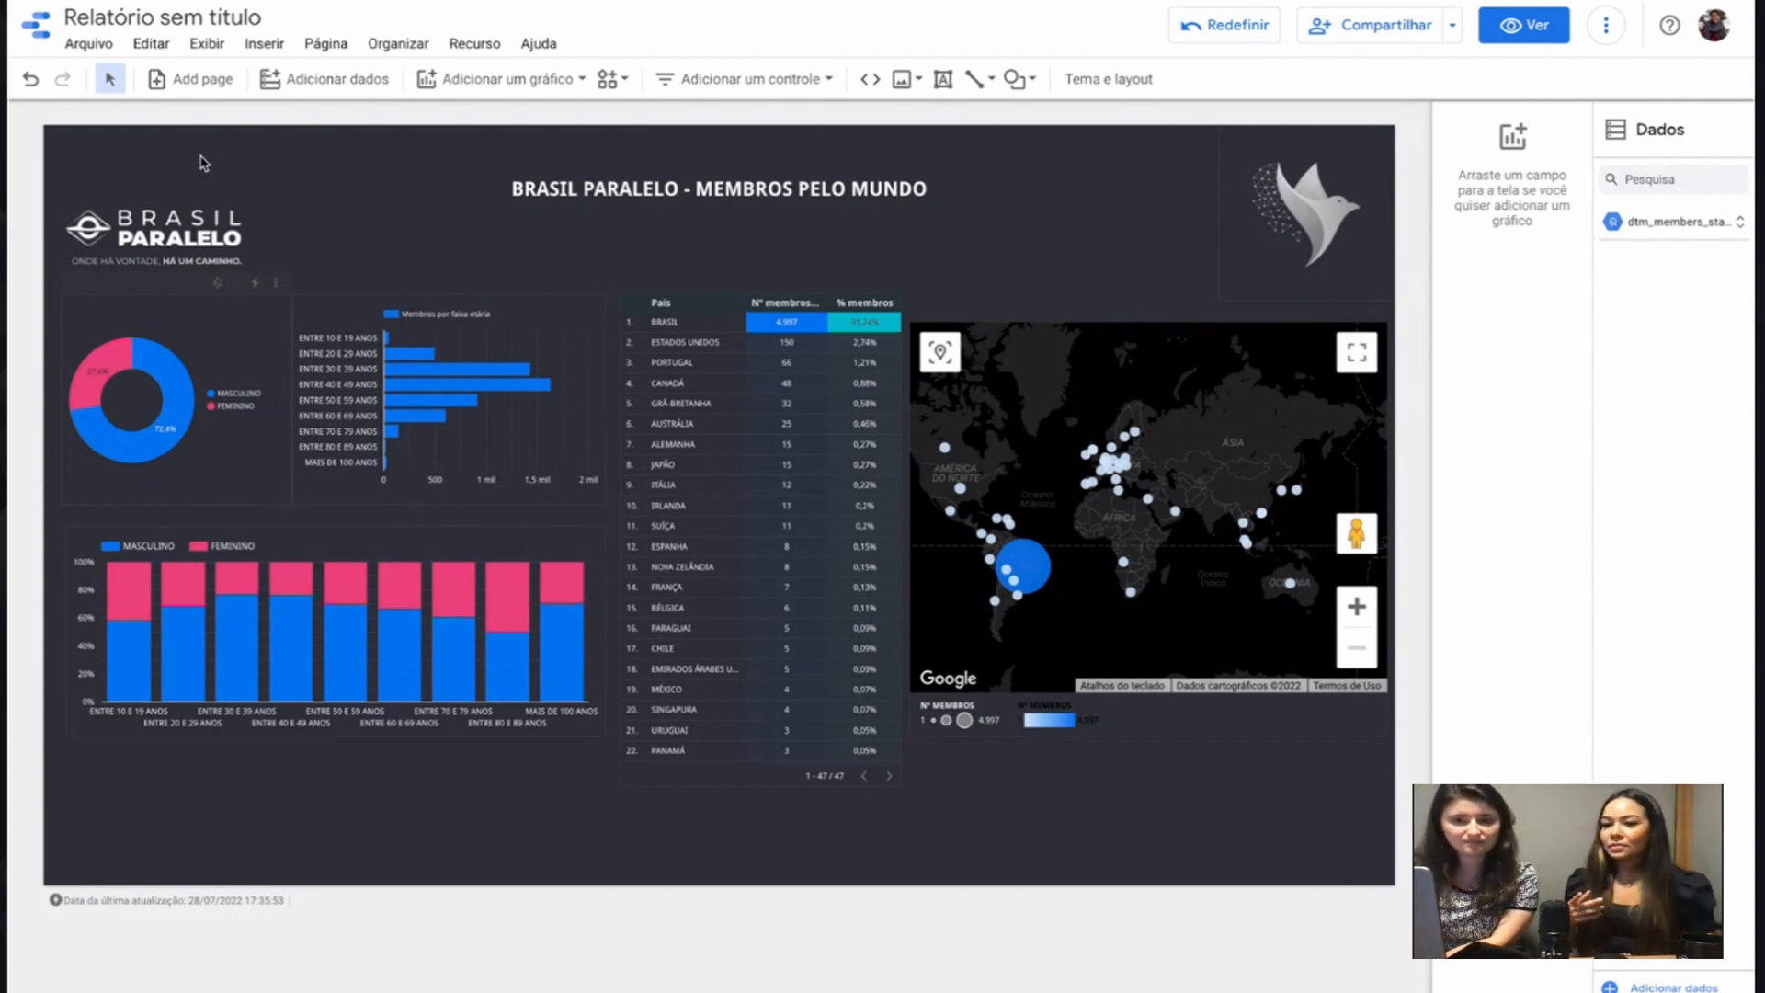
# Step: Enable manual publishing for the report and save the publication settings
pyautogui.click(84, 43)
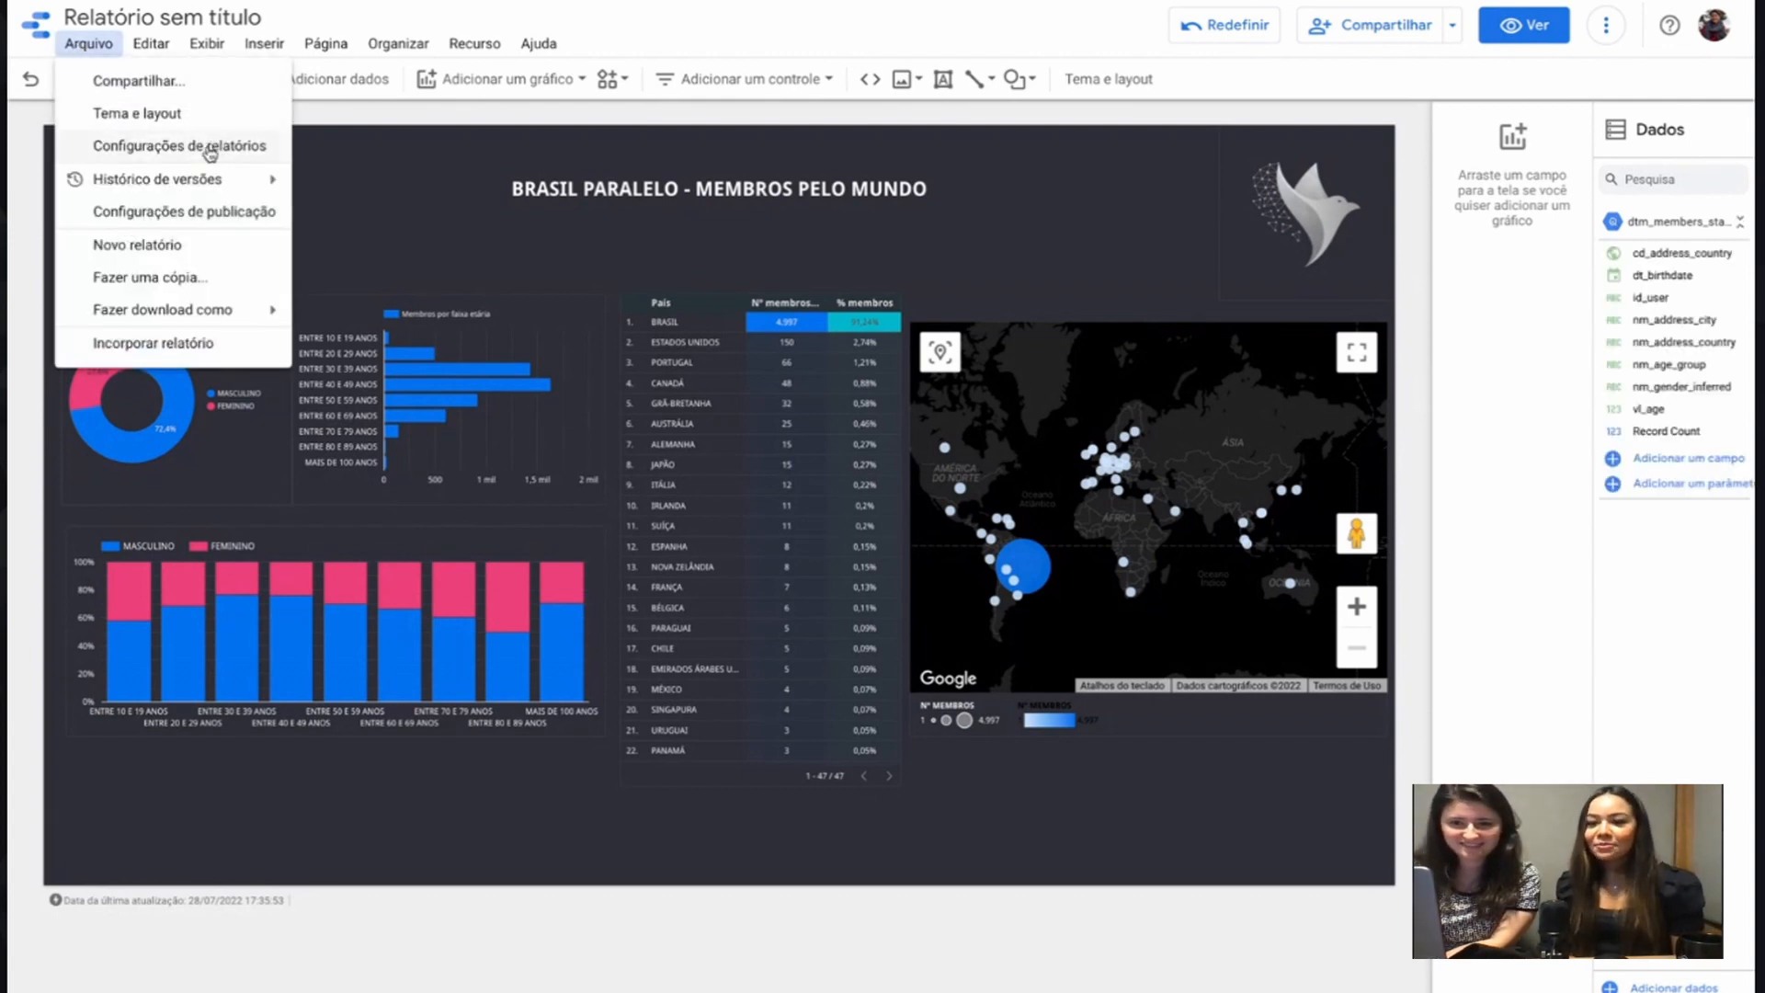
pyautogui.click(152, 211)
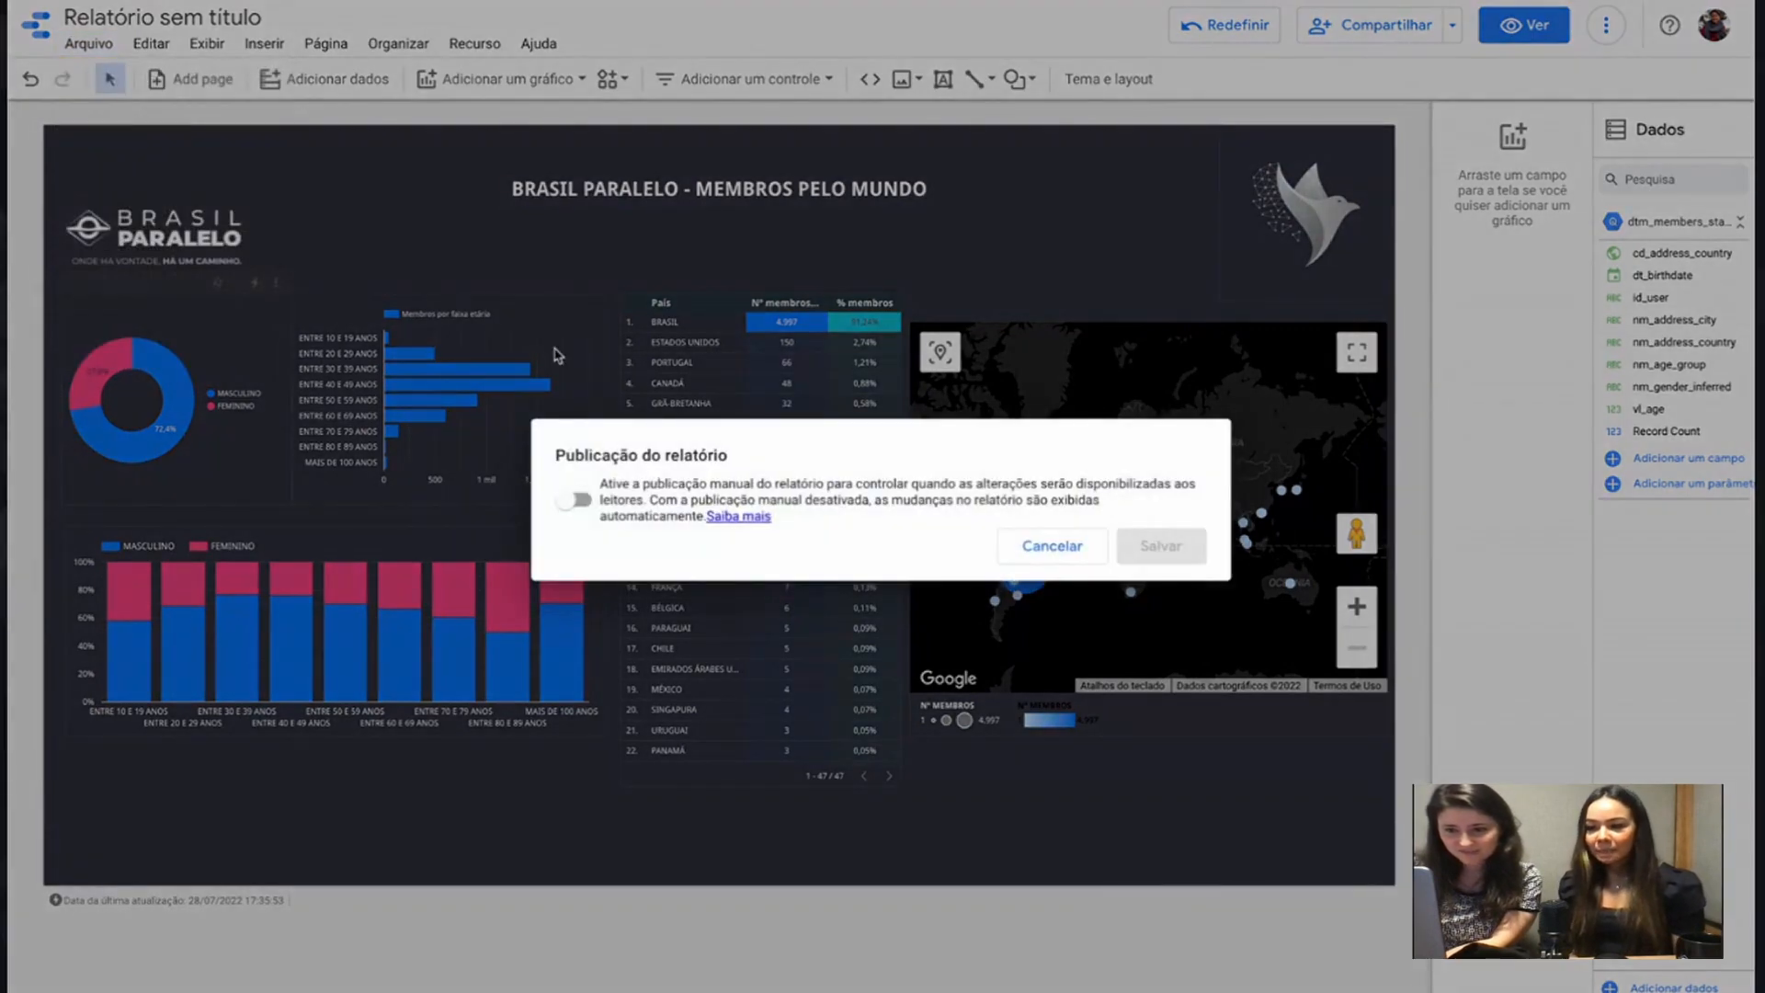
pyautogui.click(580, 502)
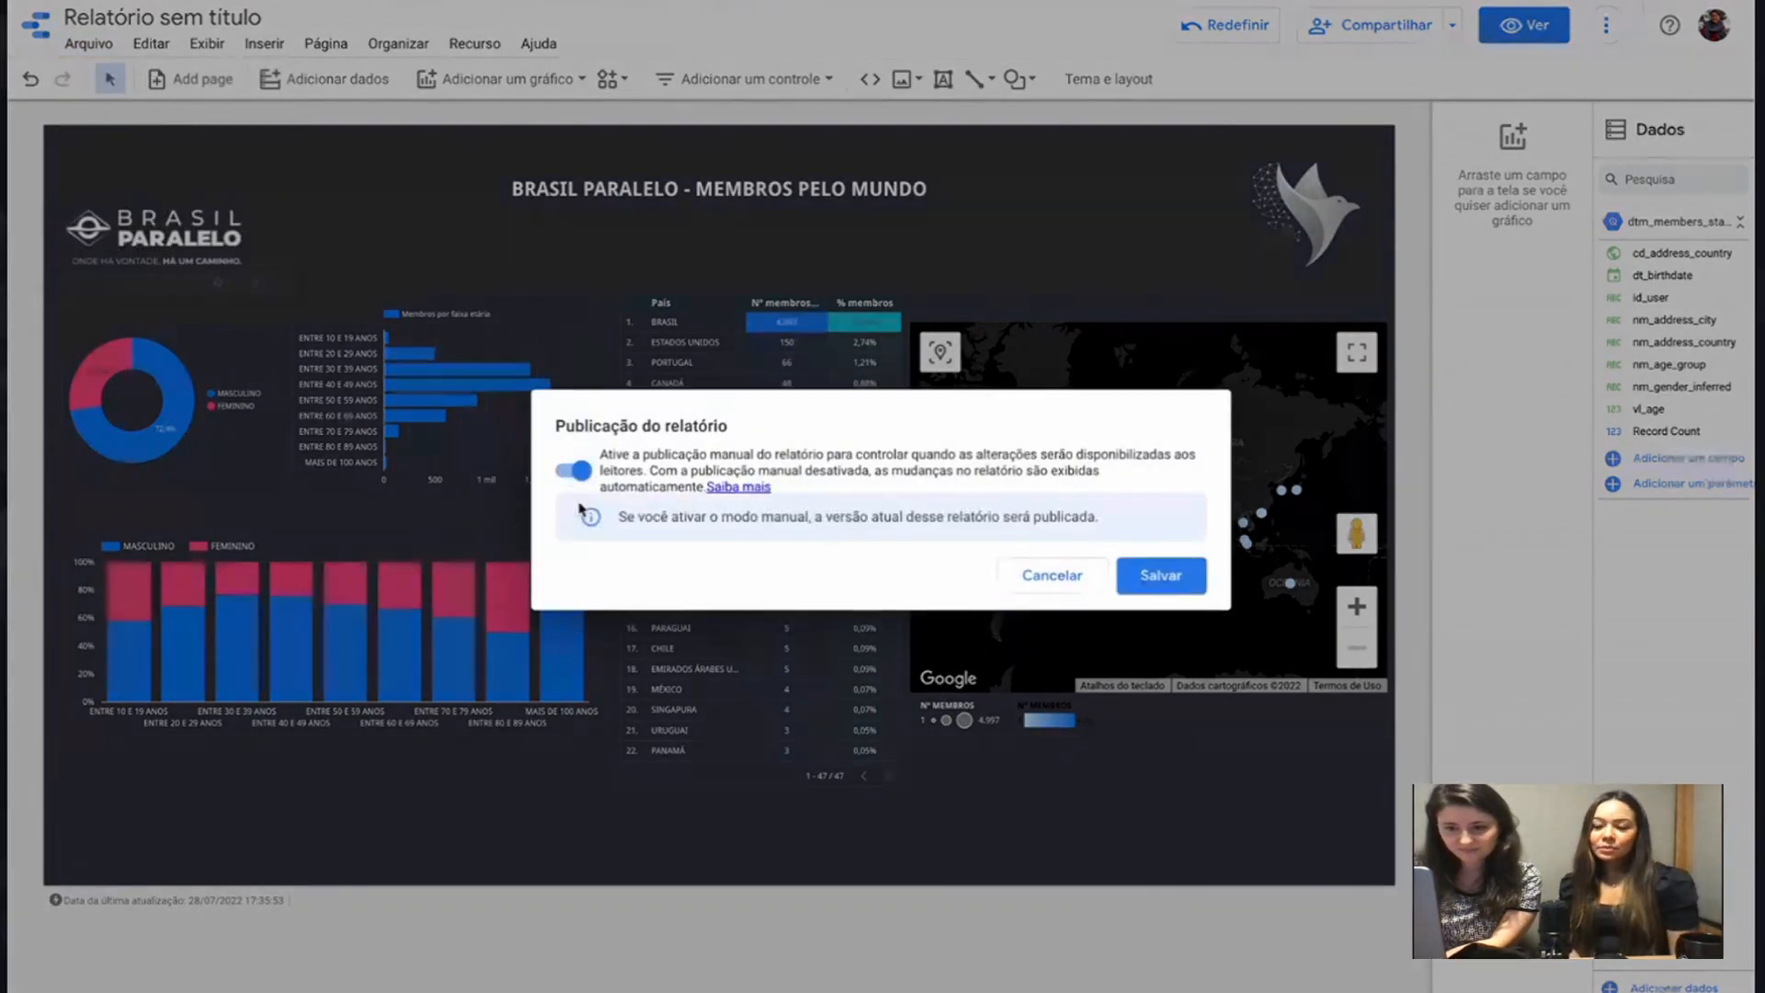
pyautogui.click(1161, 576)
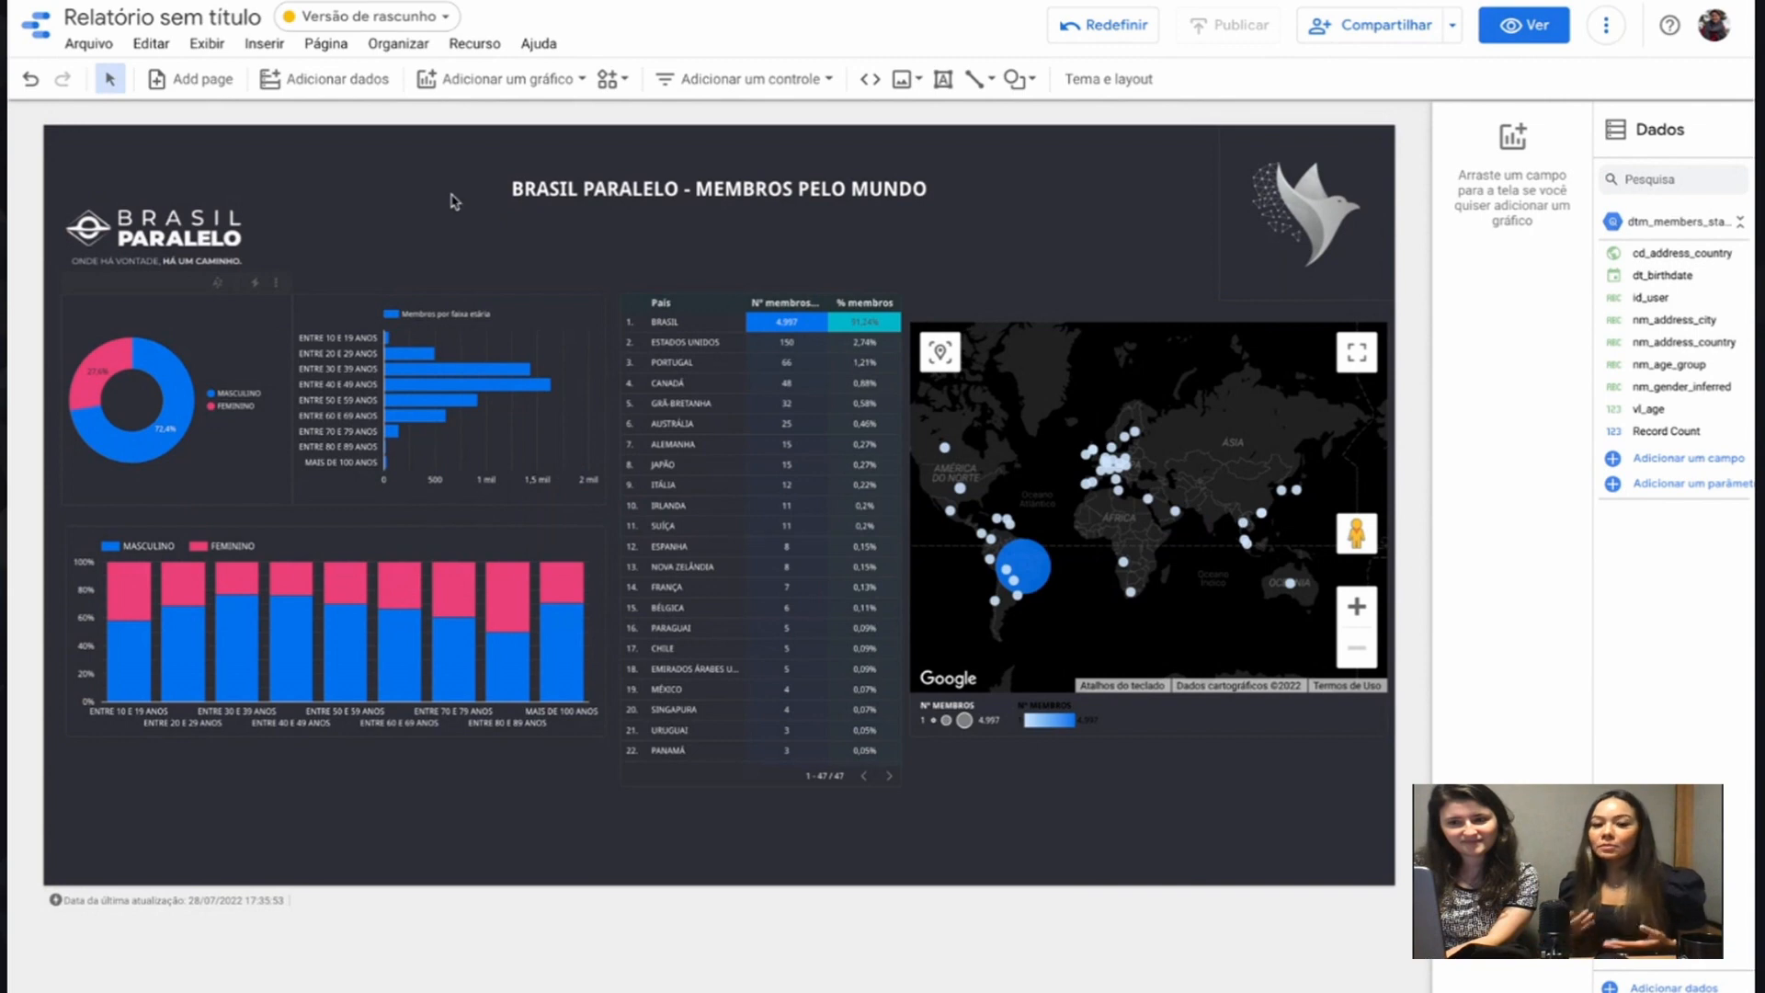
# Step: View the published version of the report, and return to editing the draft
pyautogui.click(413, 15)
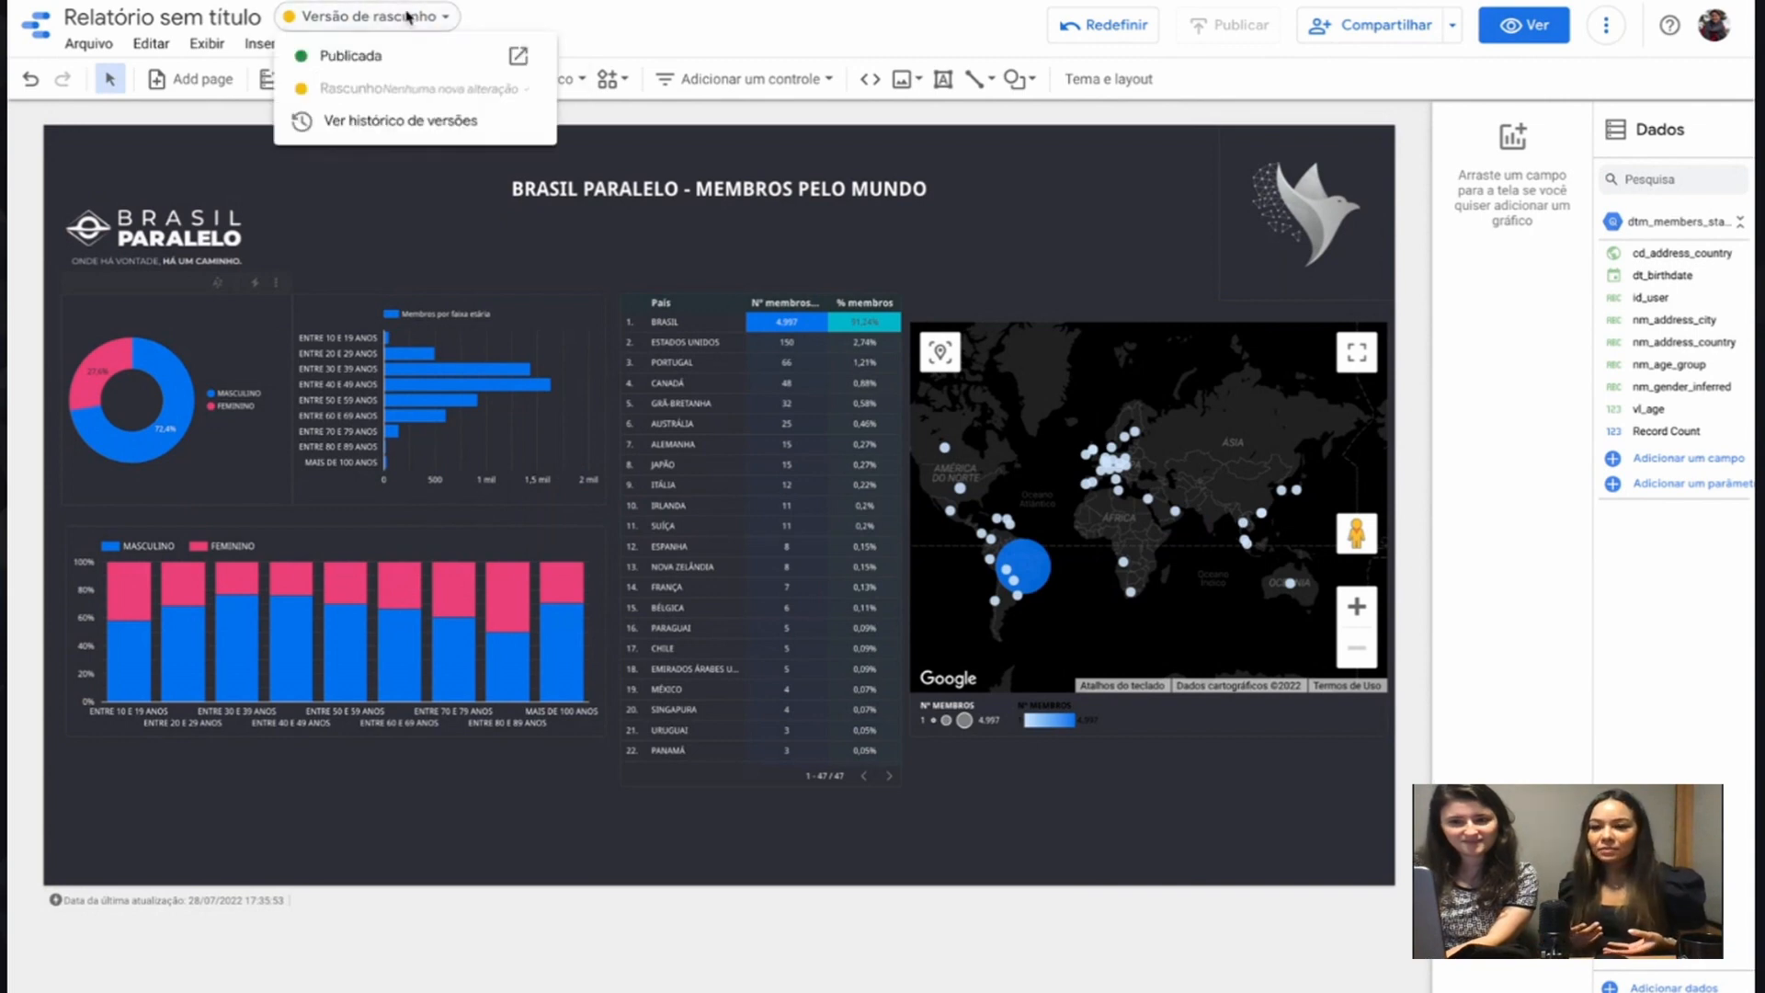
pyautogui.click(366, 57)
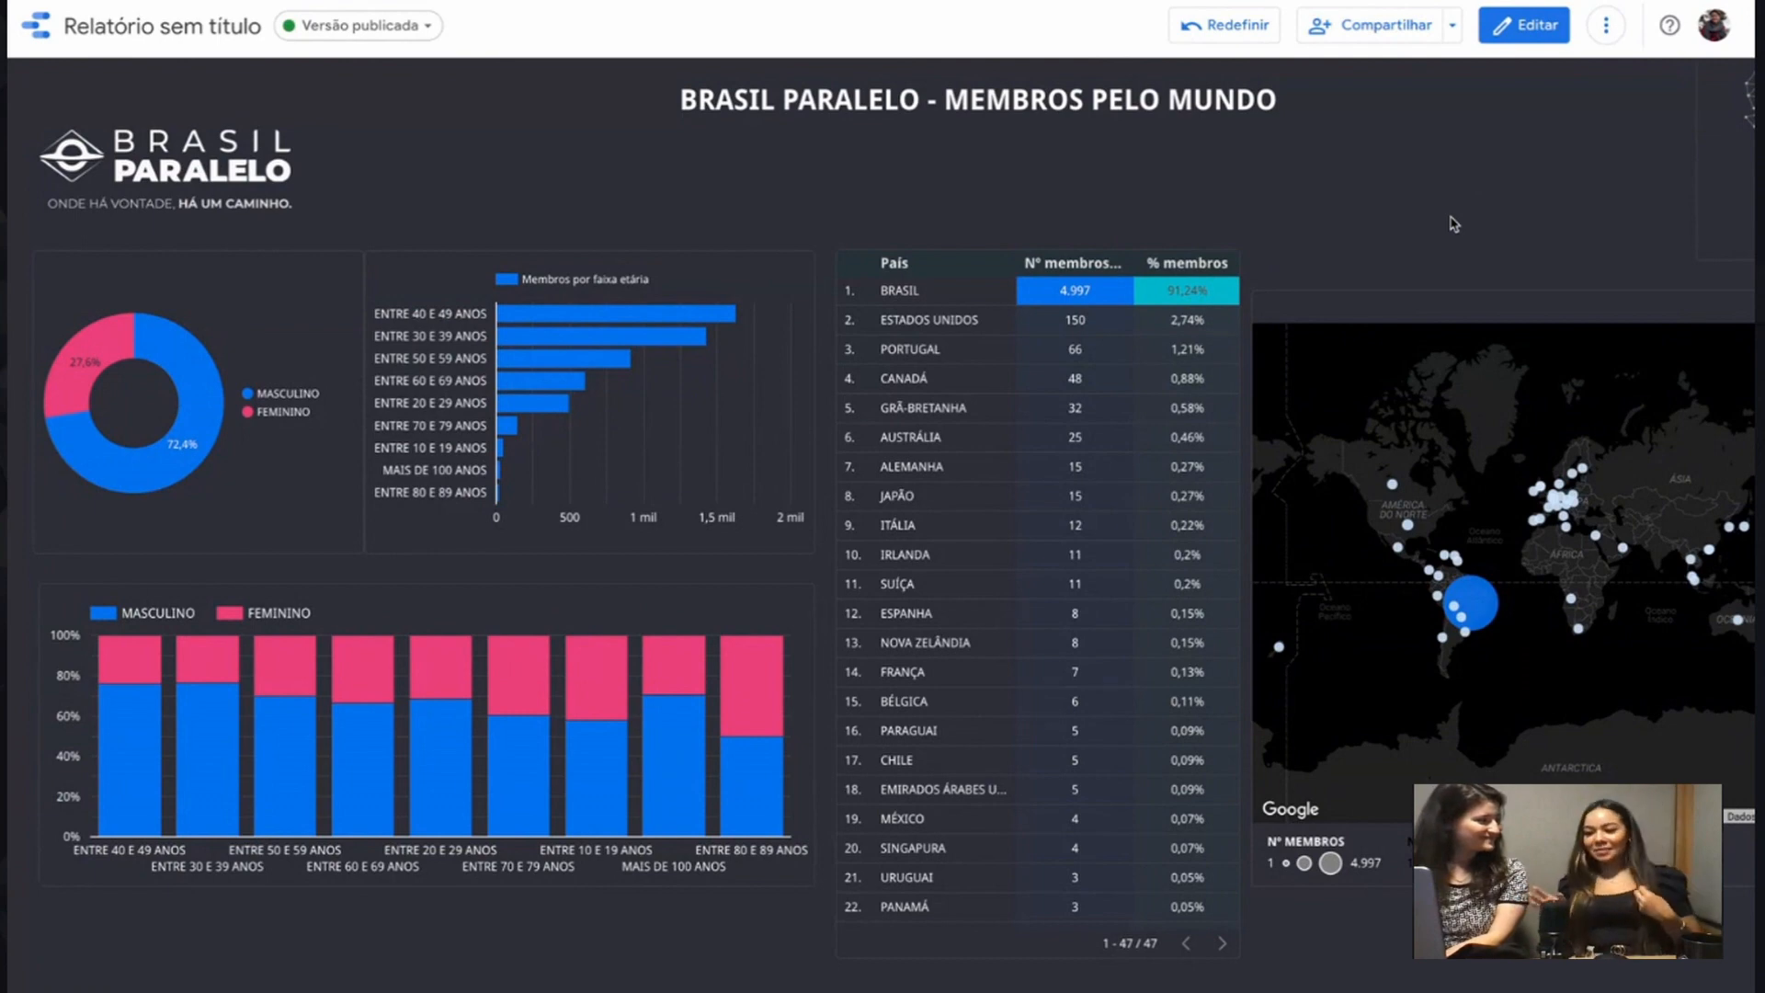
pyautogui.click(1527, 26)
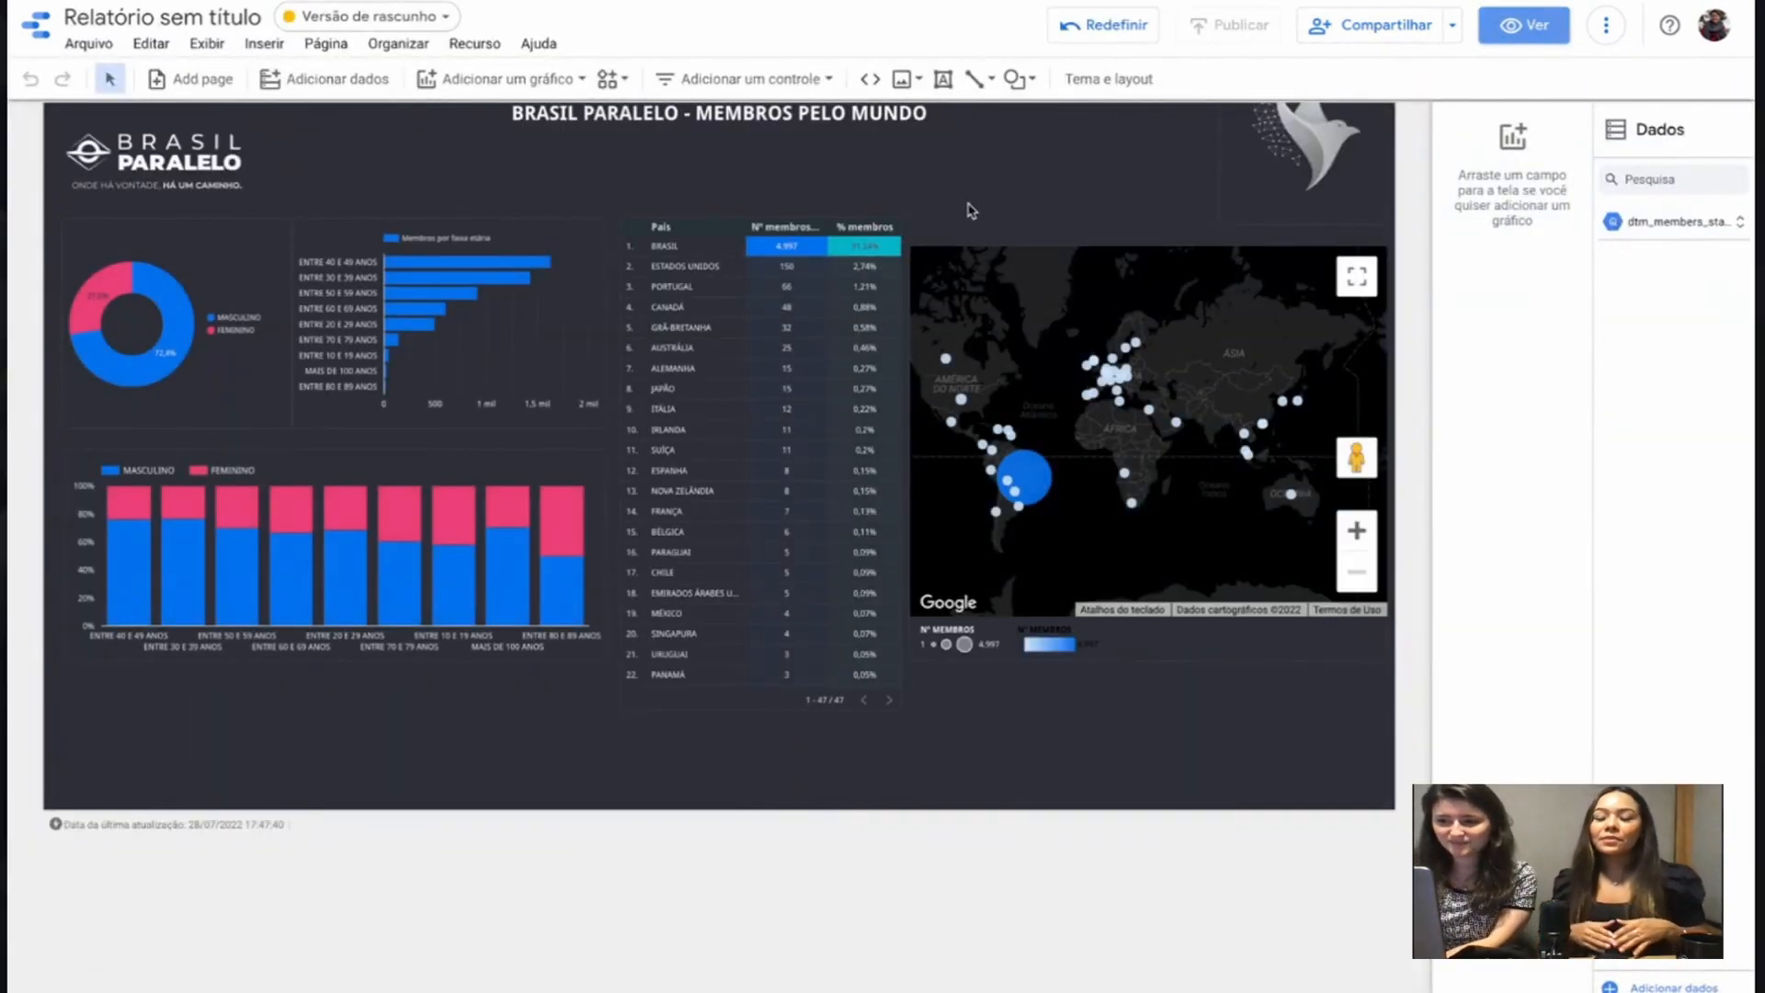
# Step: Narrow the bubble map slightly from its right edge so it sits clear of the page border
pyautogui.click(1292, 234)
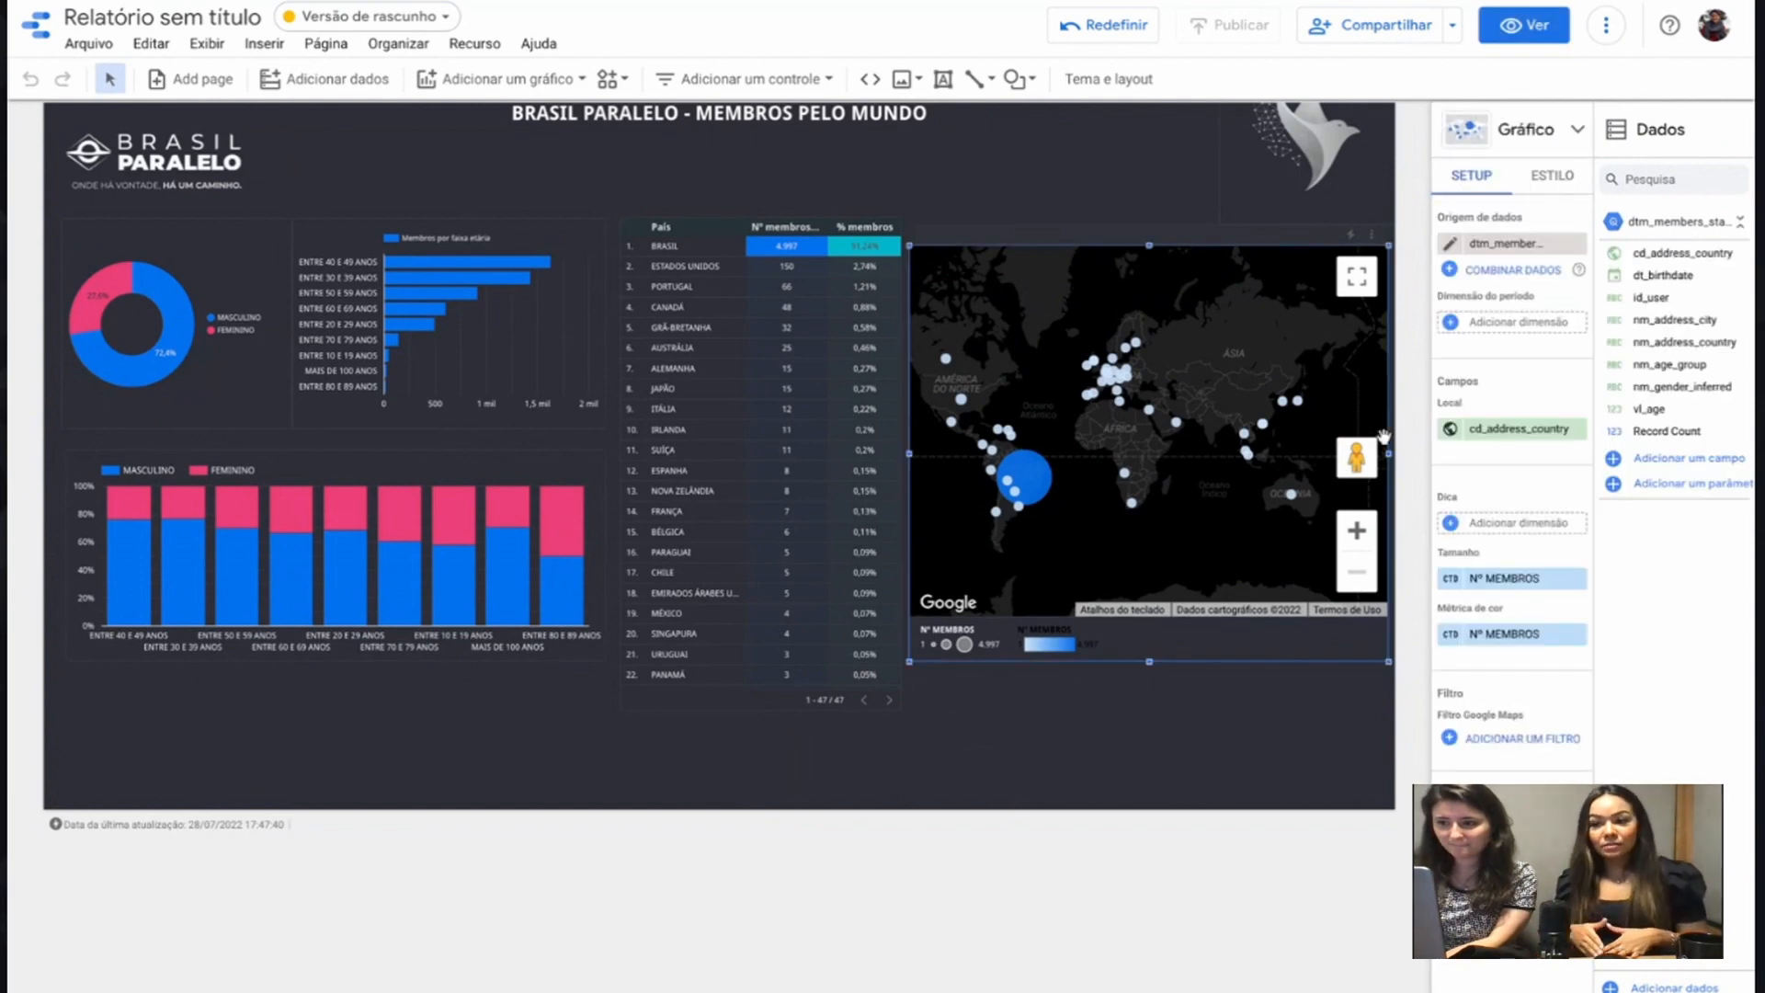
pyautogui.moveTo(1389, 453); pyautogui.dragTo(1379, 453)
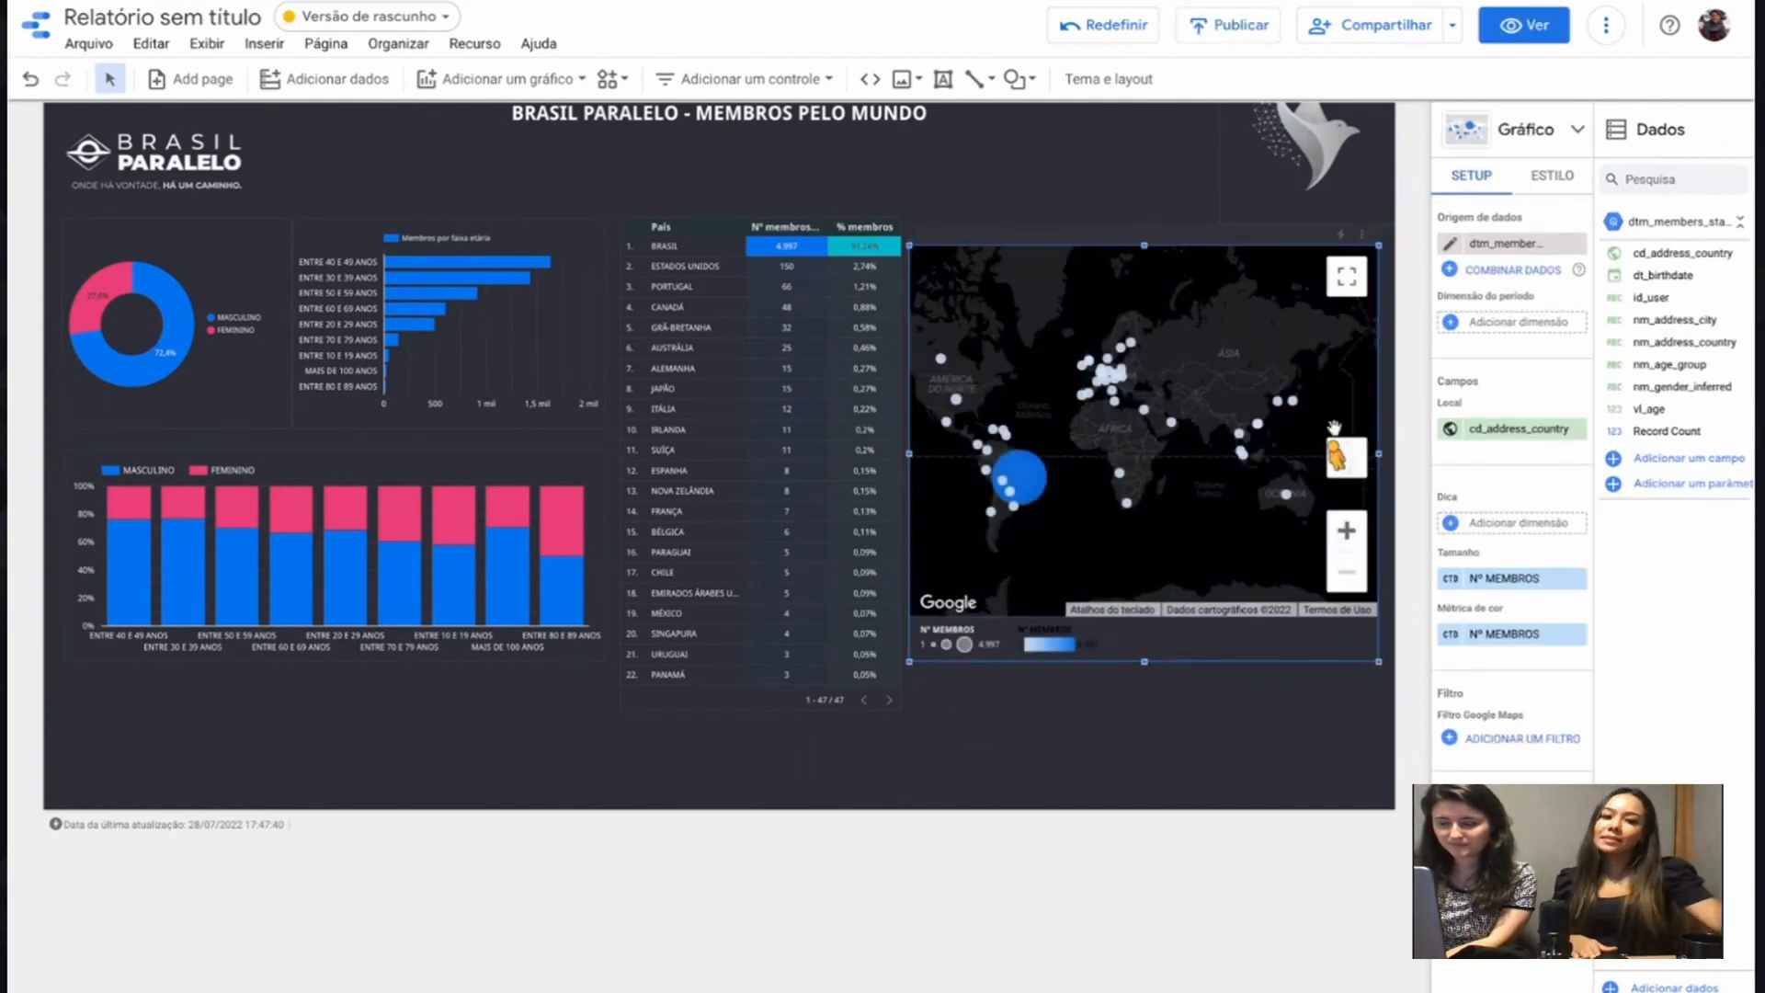
pyautogui.scroll(1, 896, 187)
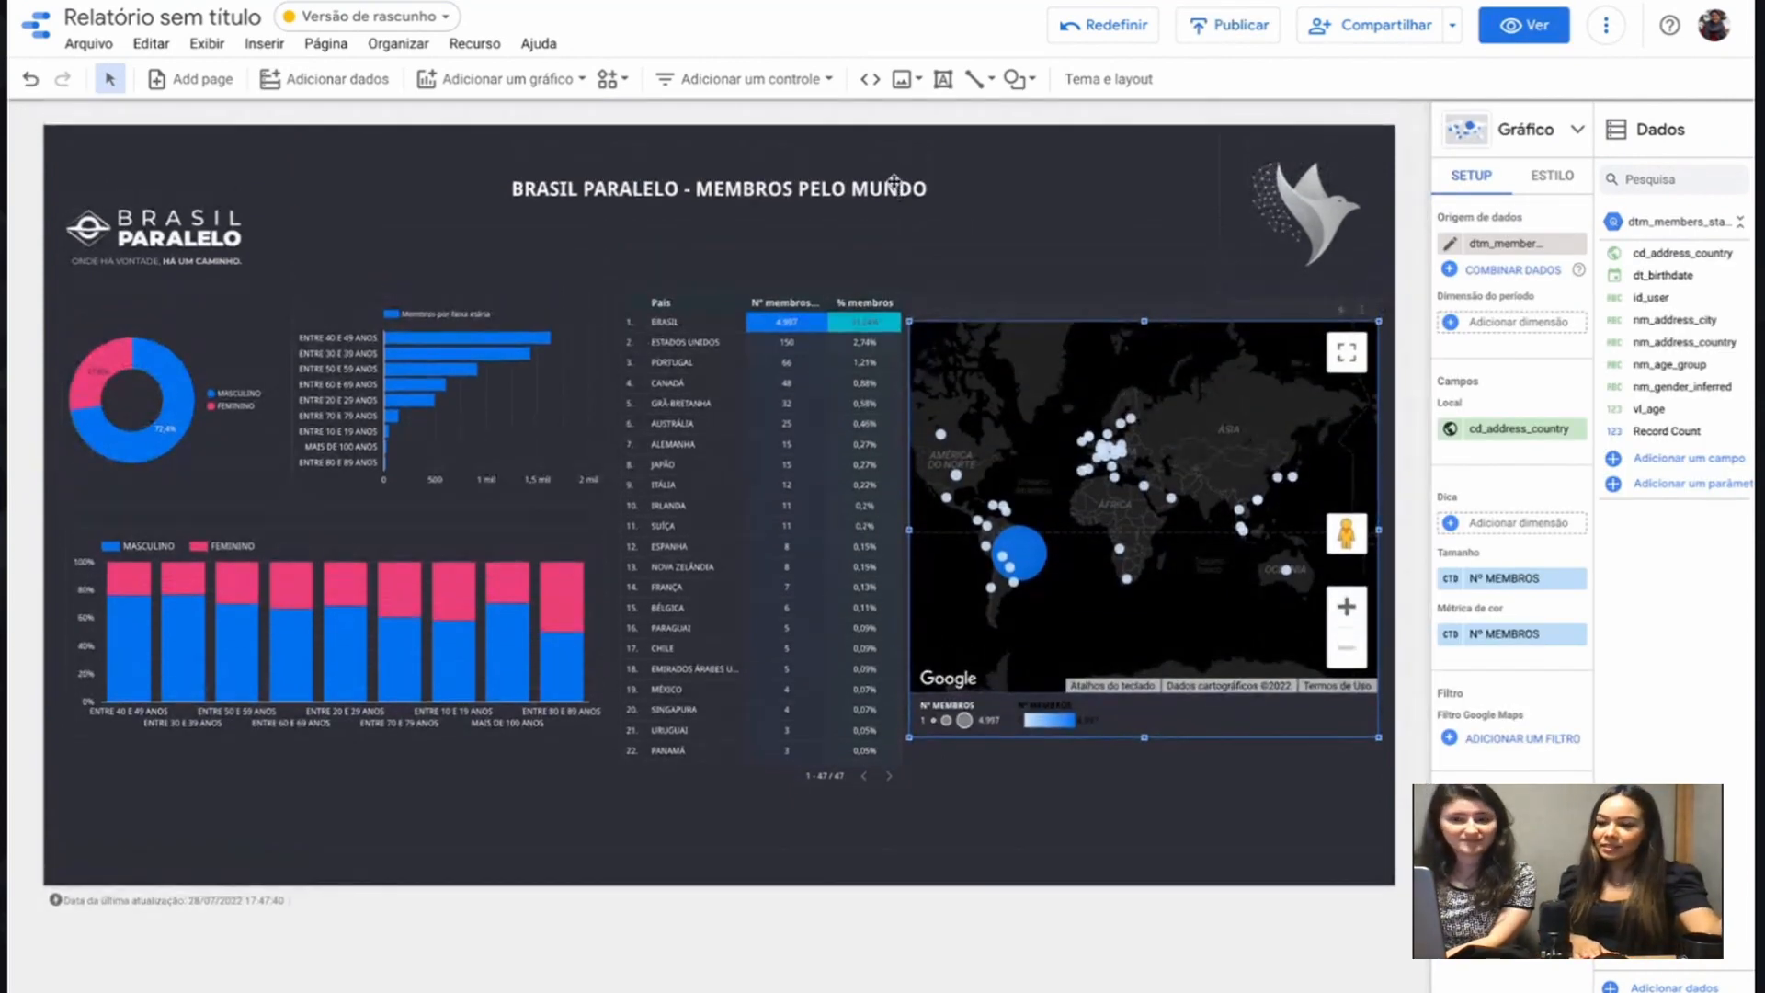
# Step: Move the donut, bar and stacked column charts, the country table and the bubble map slightly down together
pyautogui.click(213, 342)
pyautogui.keyDown('shift'); pyautogui.click(559, 317); pyautogui.keyUp('shift')
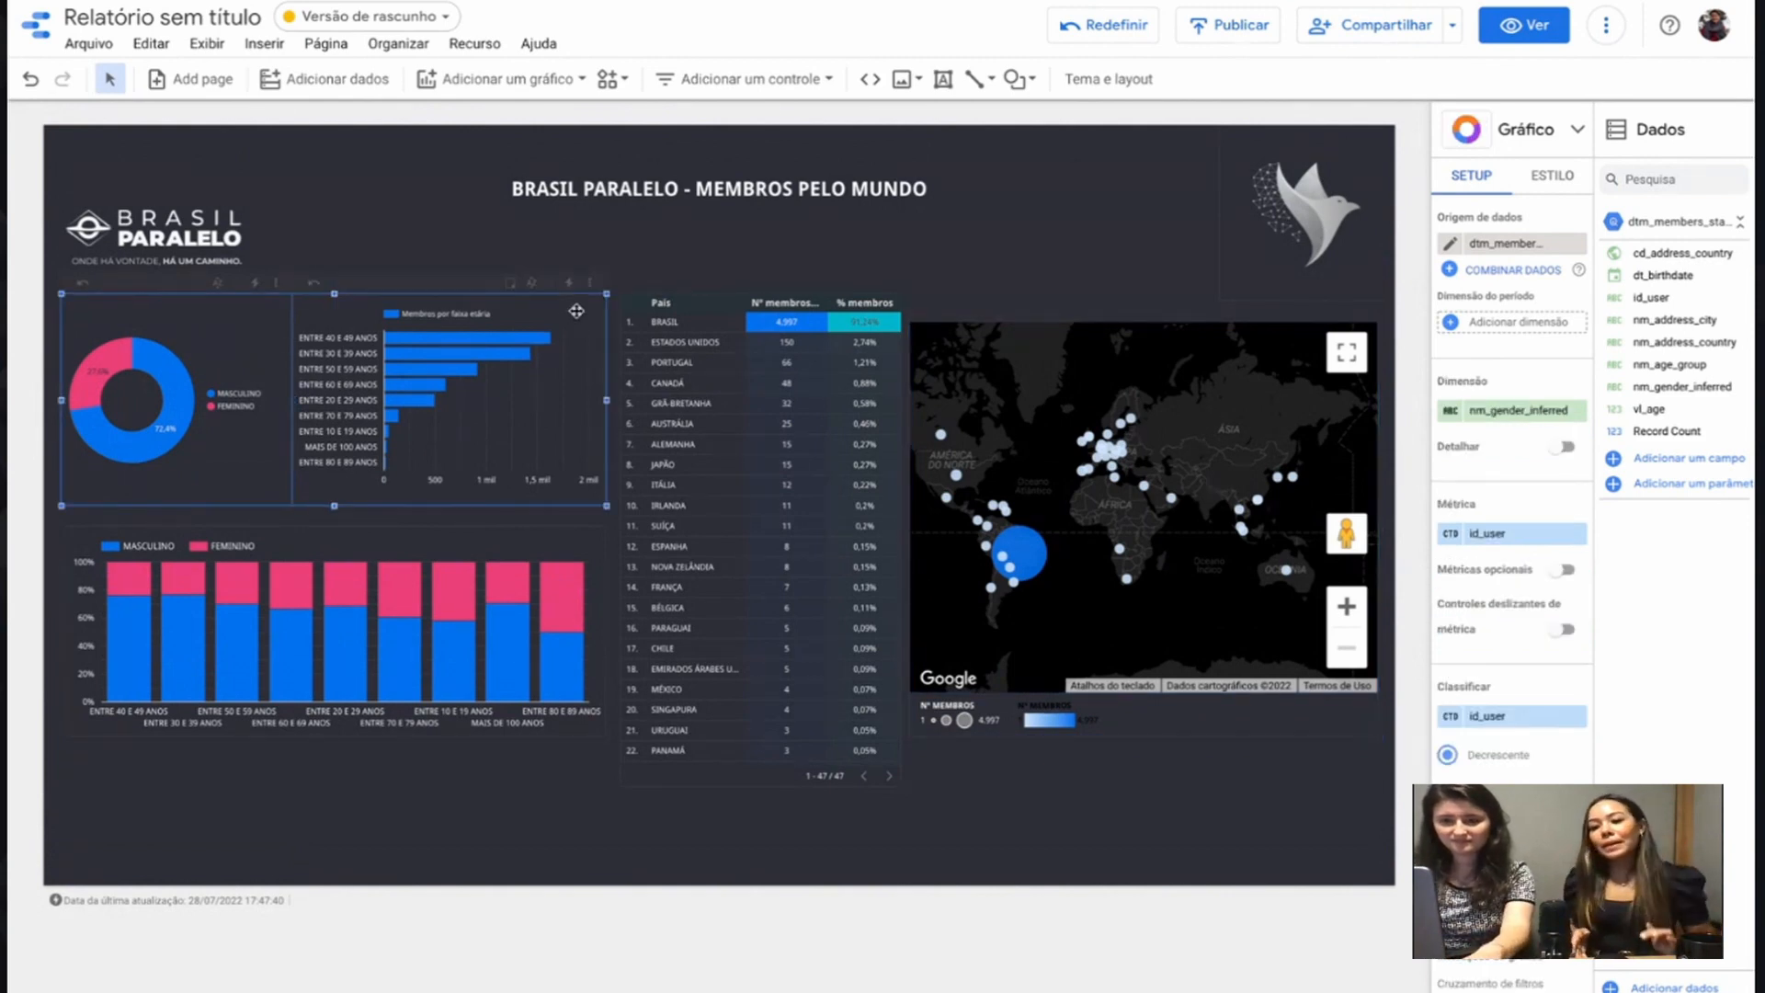
pyautogui.keyDown('shift'); pyautogui.click(729, 334); pyautogui.keyUp('shift')
pyautogui.keyDown('shift'); pyautogui.click(1066, 324); pyautogui.keyUp('shift')
pyautogui.keyDown('shift'); pyautogui.click(519, 542); pyautogui.keyUp('shift')
pyautogui.press('Down')
pyautogui.press('Down')
pyautogui.click(1019, 264)
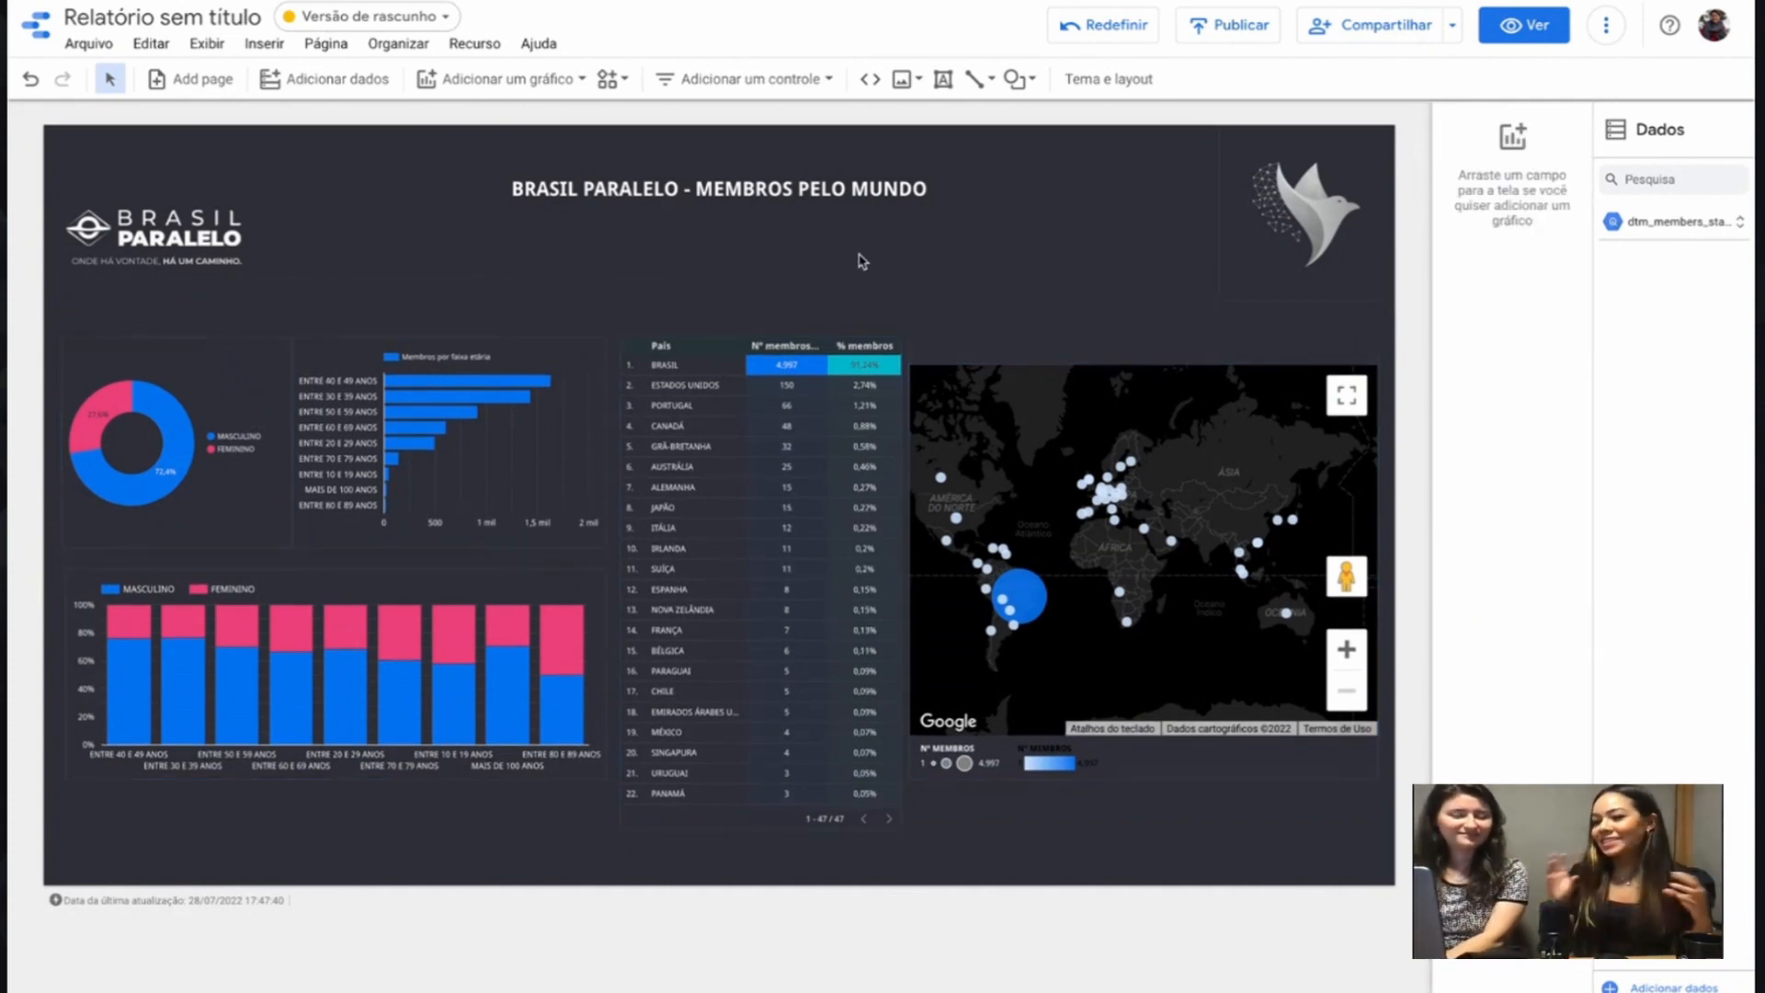
# Step: Change the heatmap color of the country table's % membros column to the theme pink
pyautogui.click(884, 367)
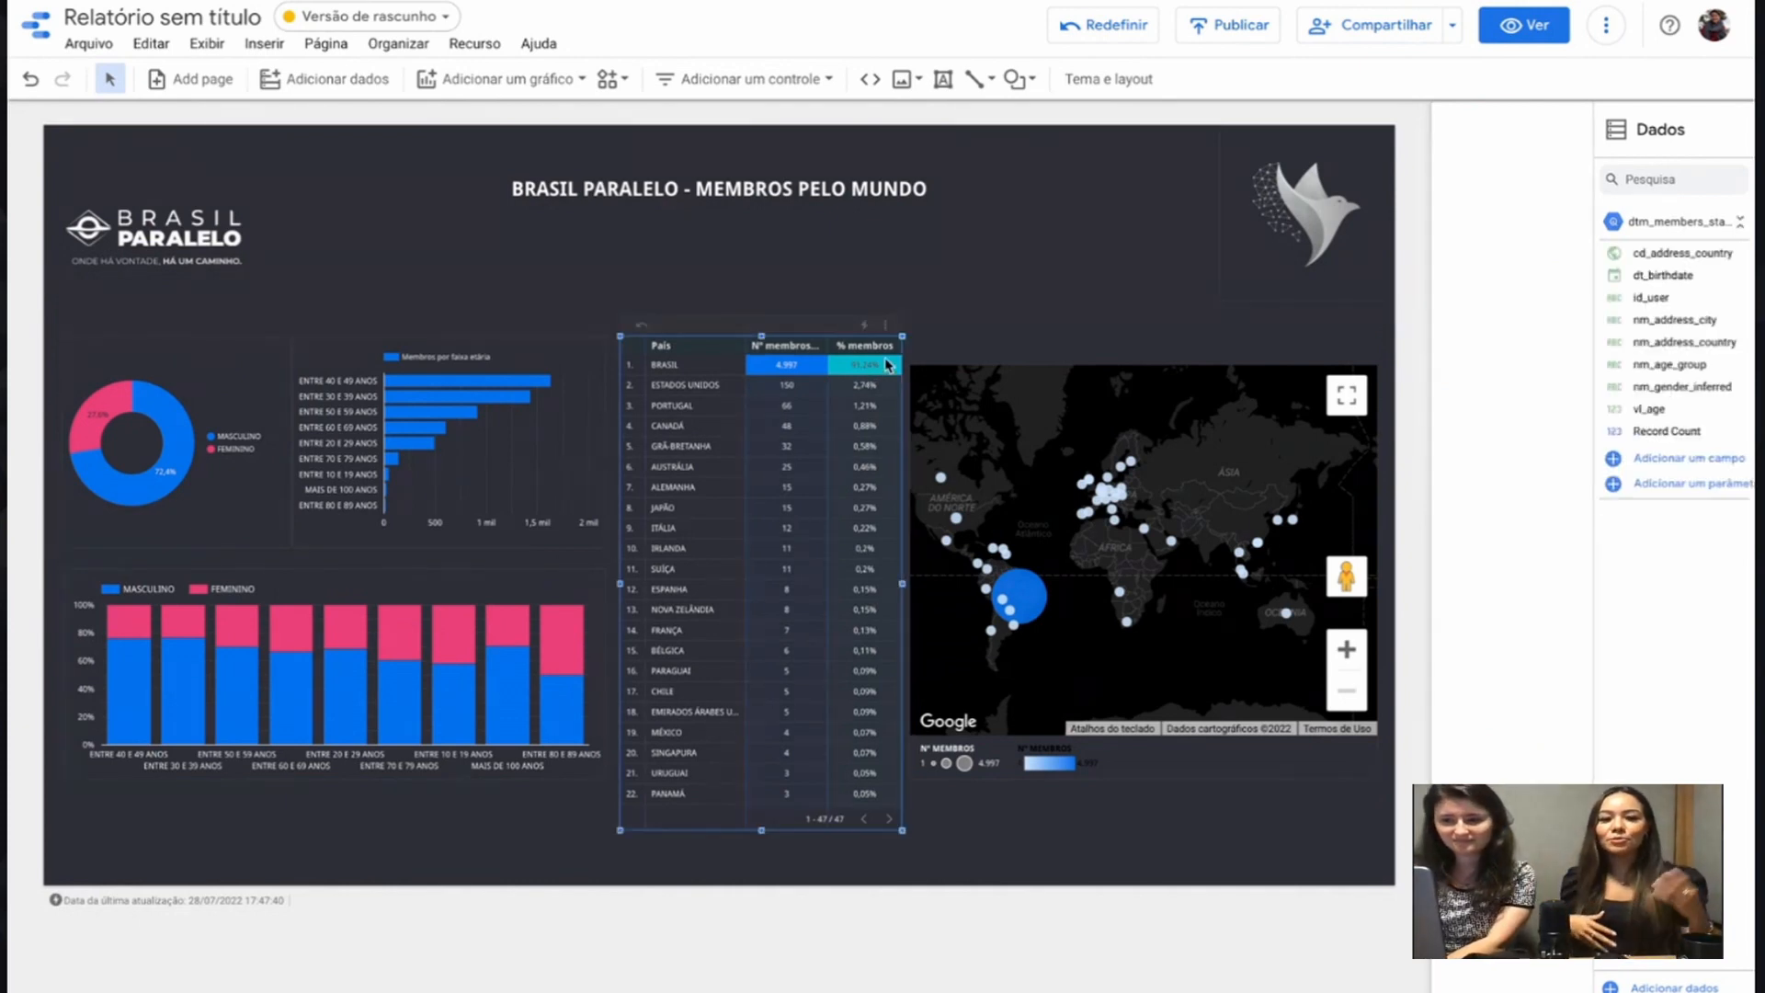
pyautogui.click(1553, 174)
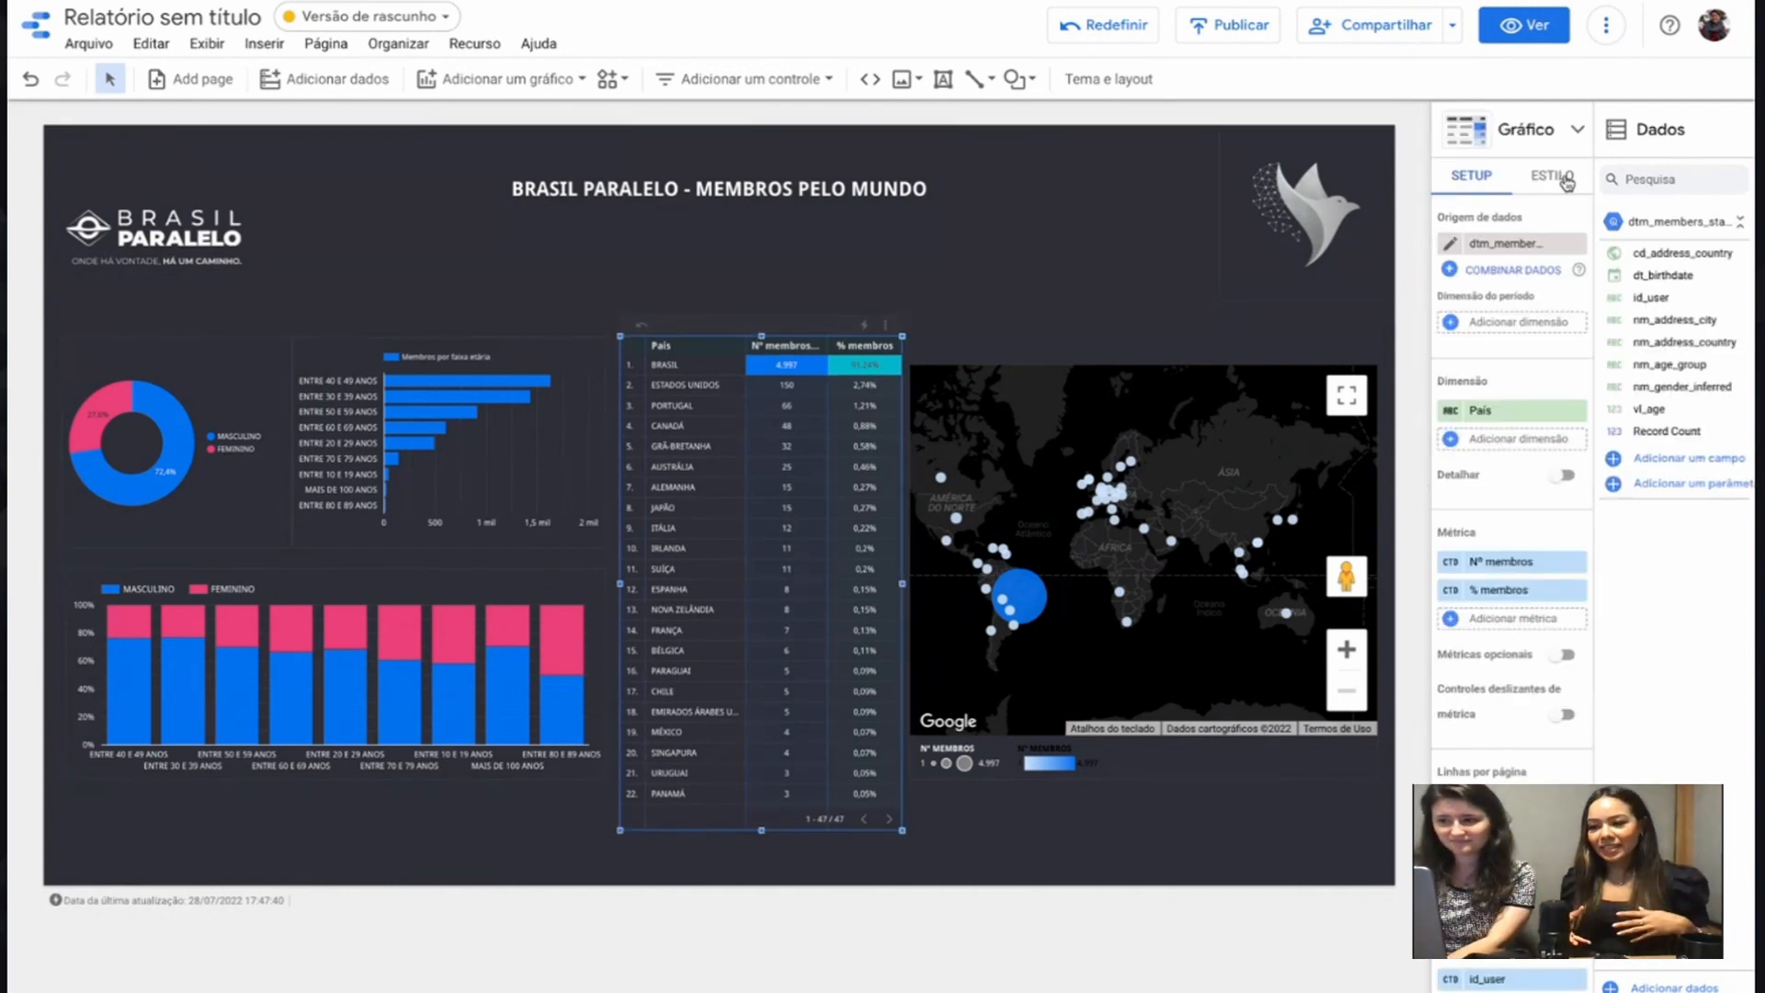
pyautogui.scroll(-5, 1512, 552)
pyautogui.click(1458, 625)
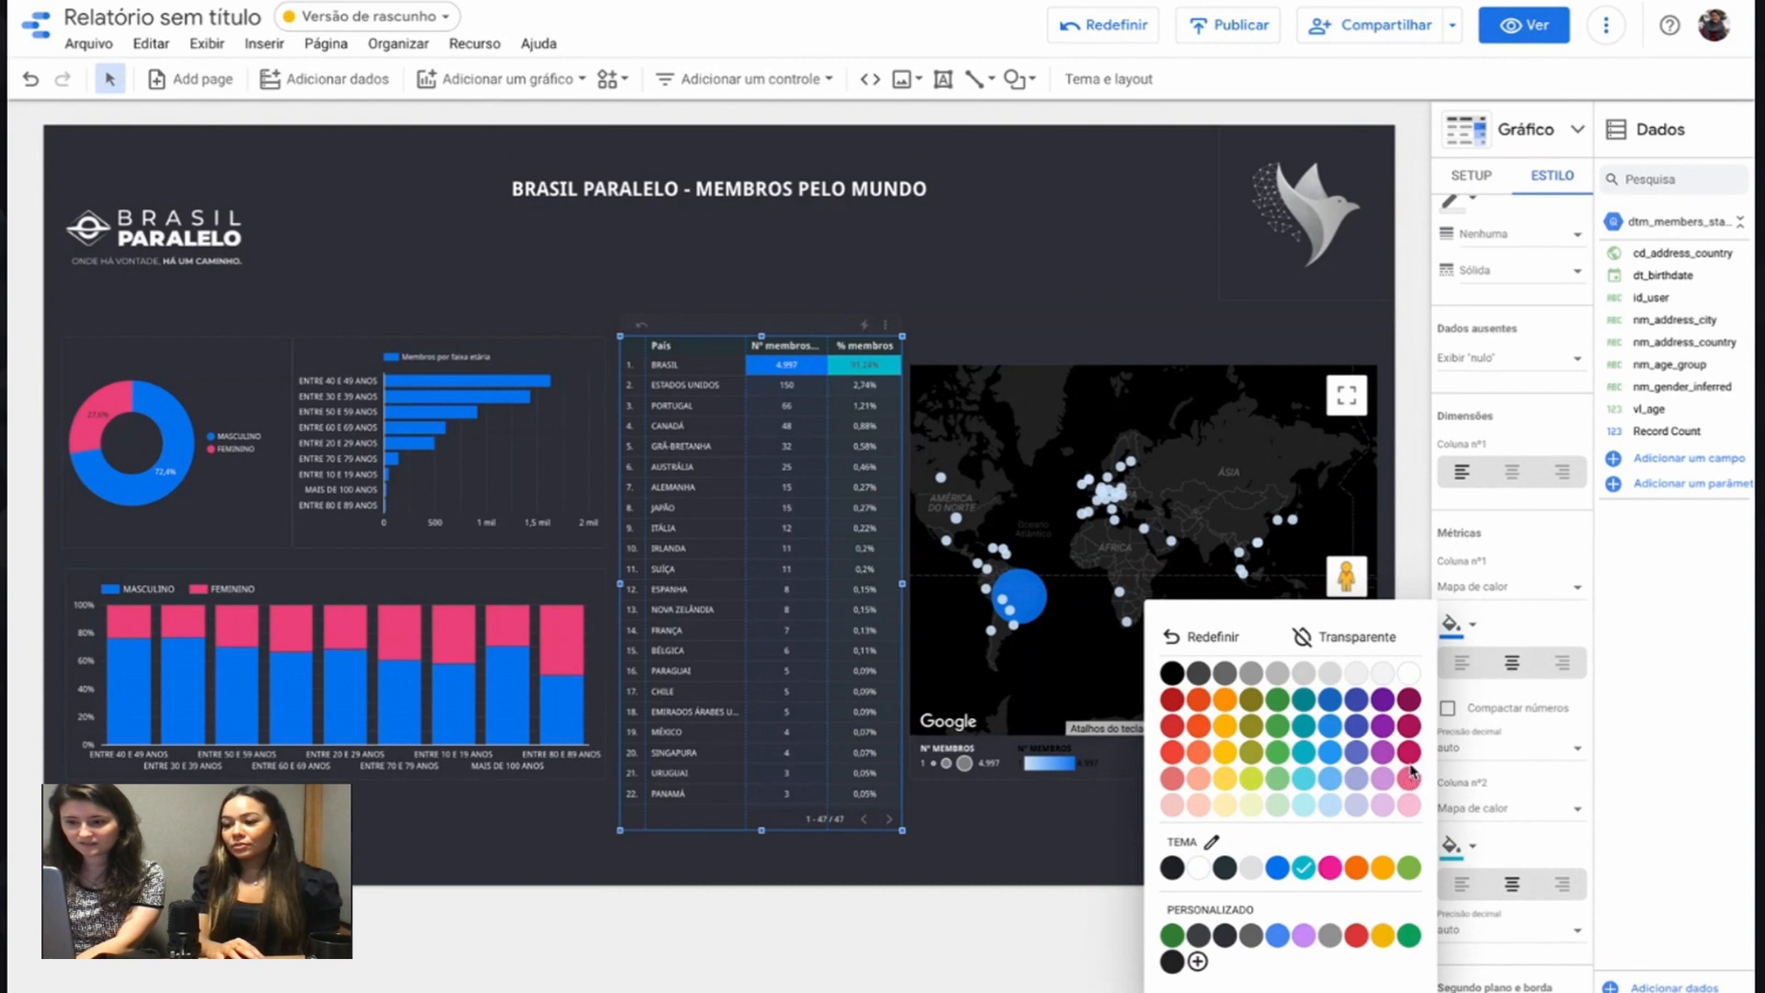
pyautogui.click(1330, 867)
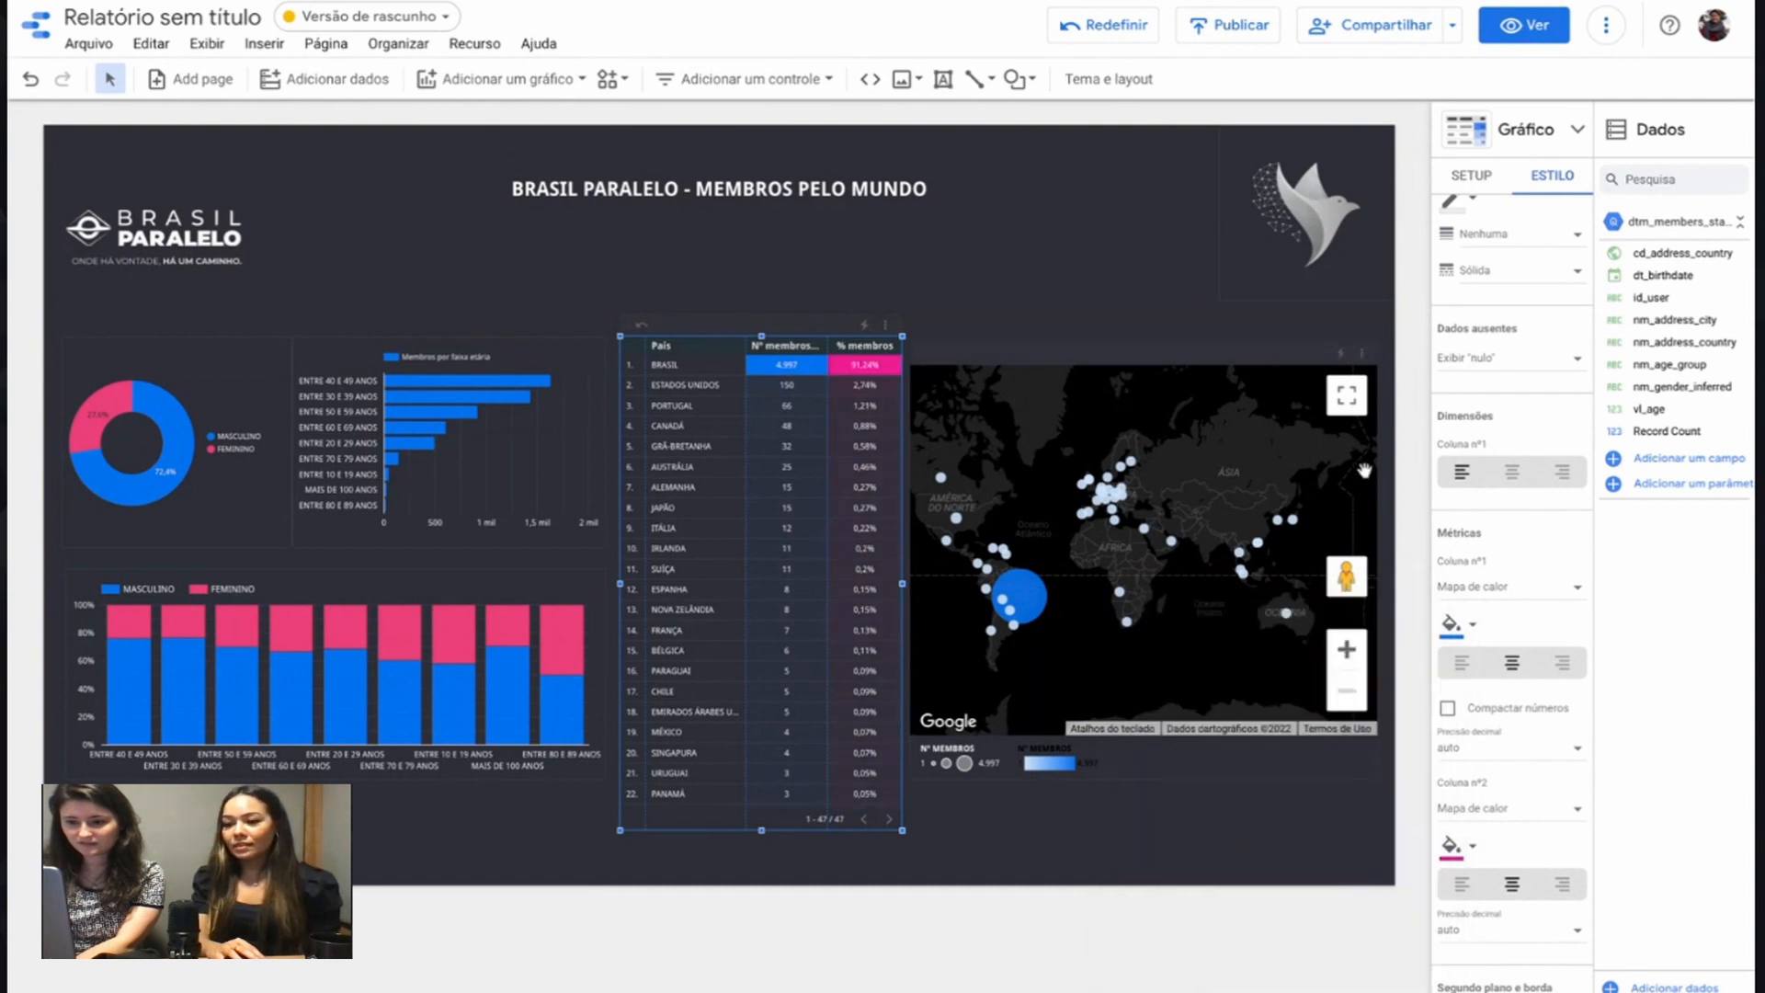
pyautogui.click(1299, 325)
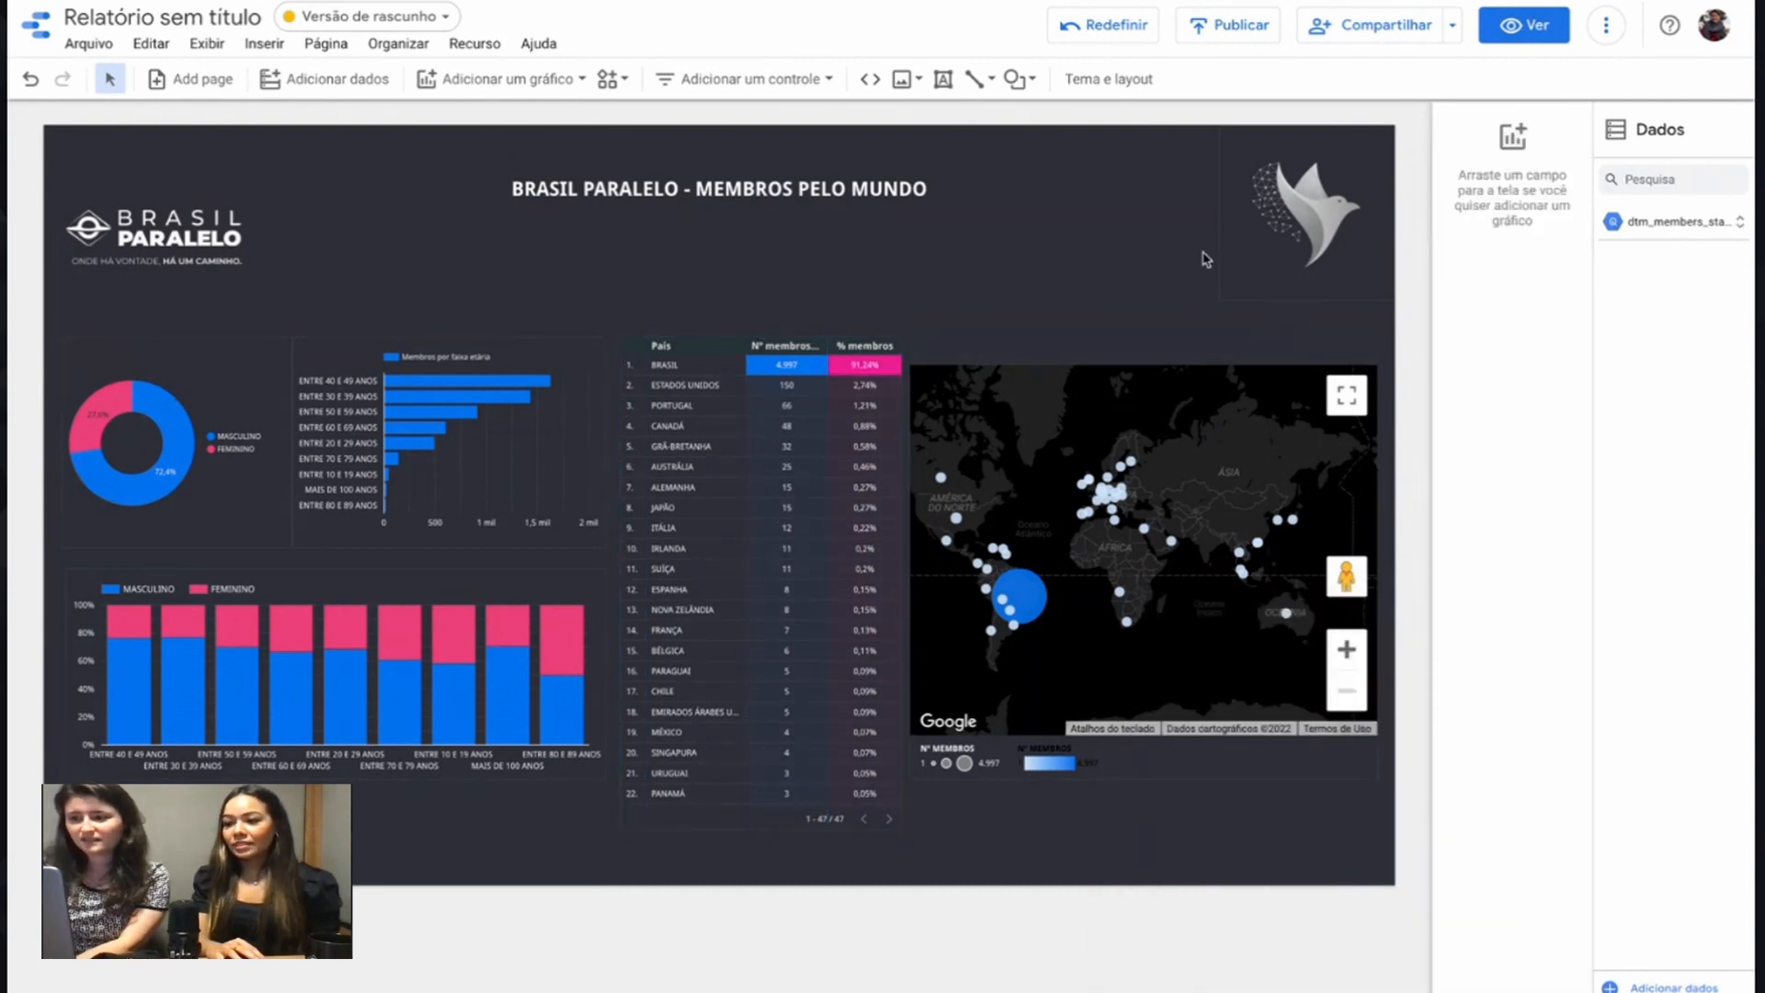
# Step: Create a scorecard from the id_user field and fit it in a small box above the country table's left end
pyautogui.click(1666, 225)
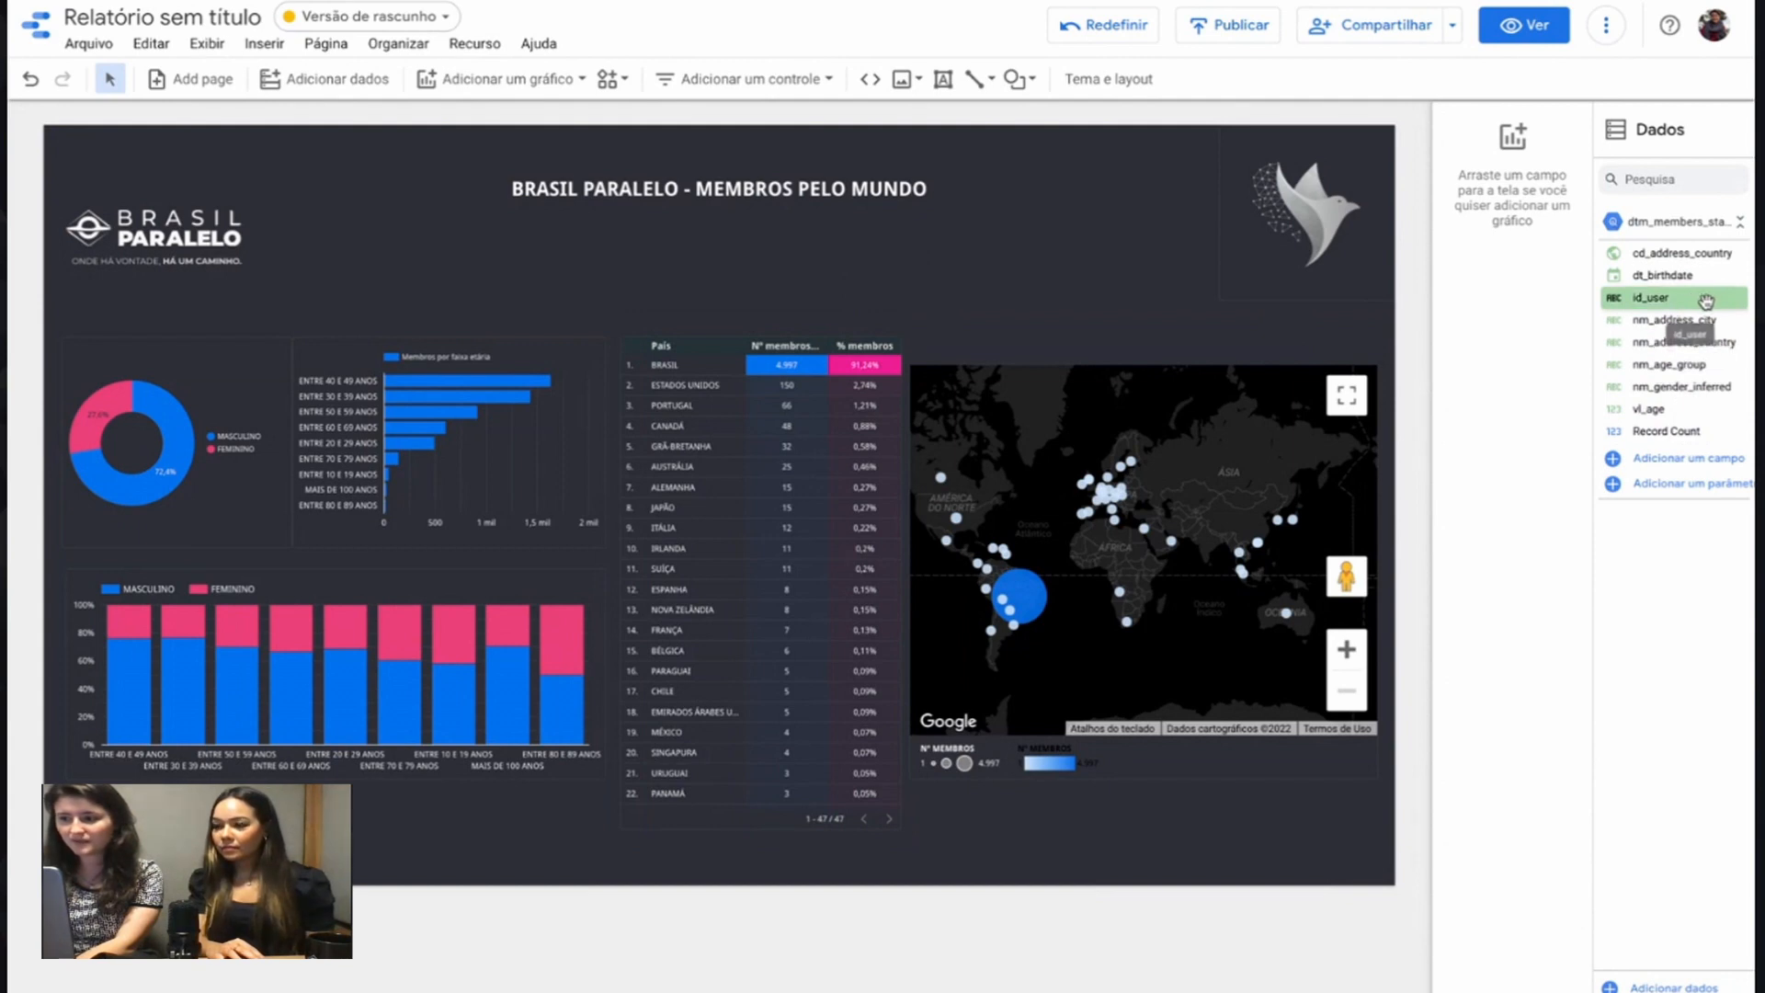
pyautogui.moveTo(1710, 302); pyautogui.dragTo(763, 260)
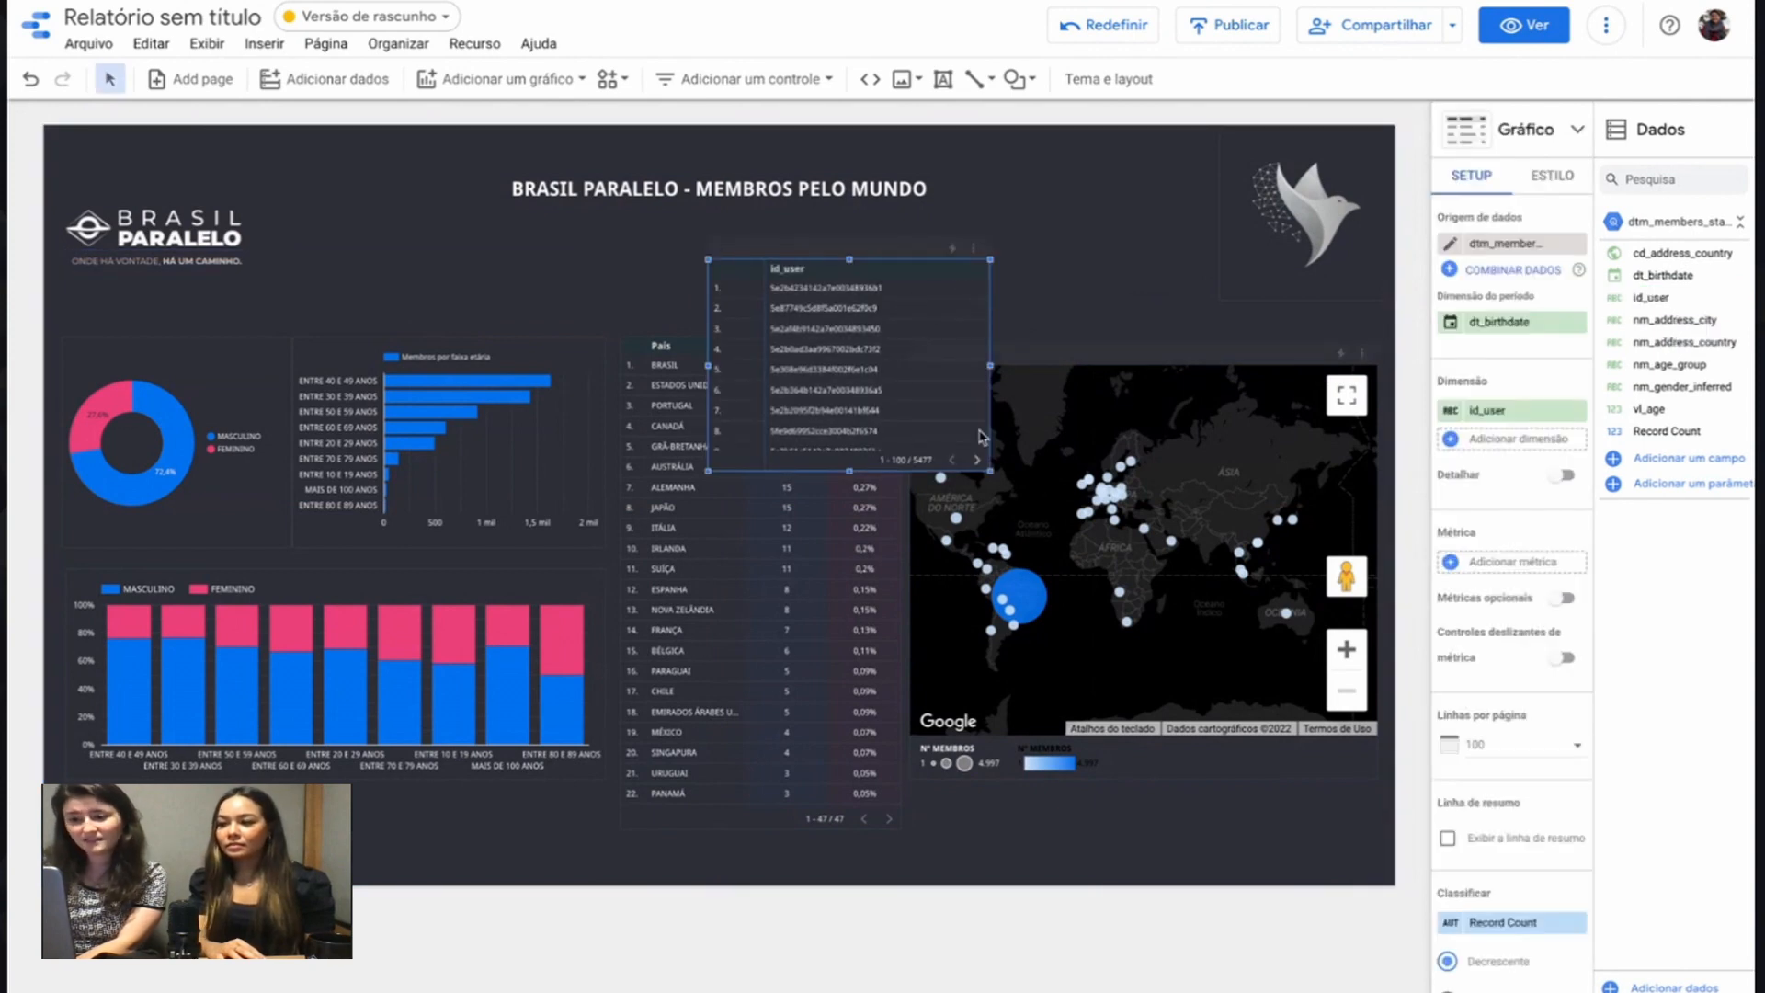
pyautogui.click(1577, 129)
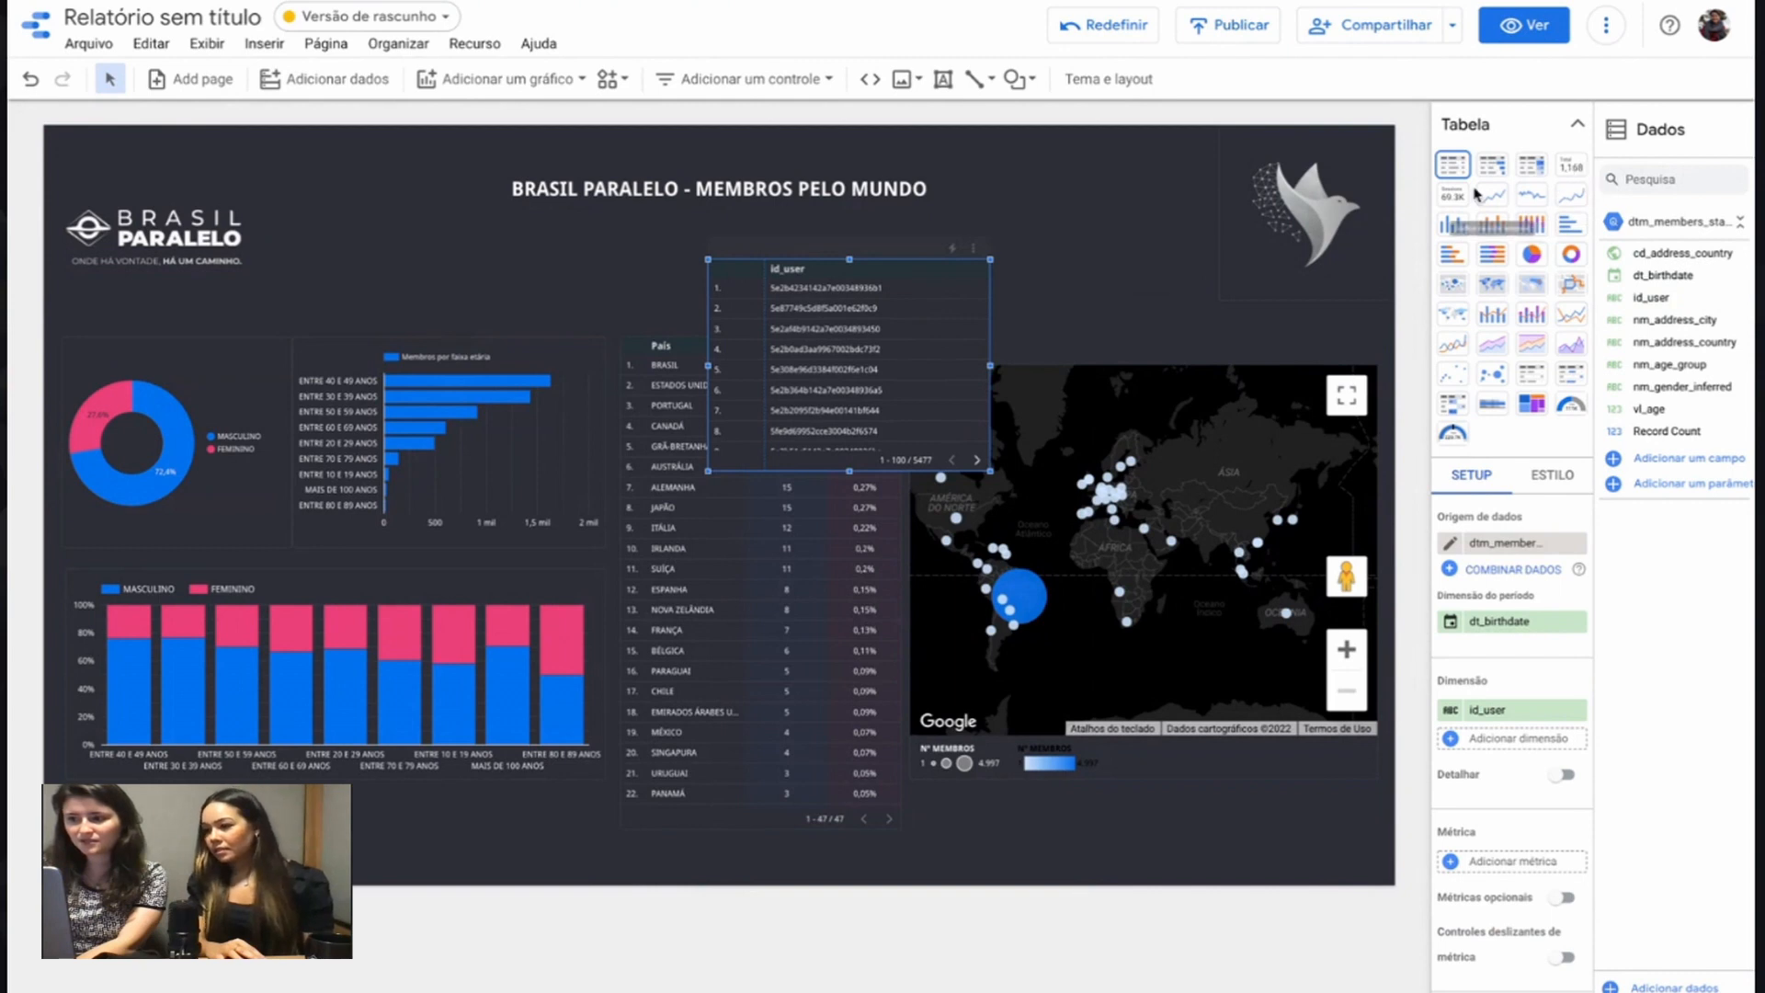
pyautogui.click(1578, 167)
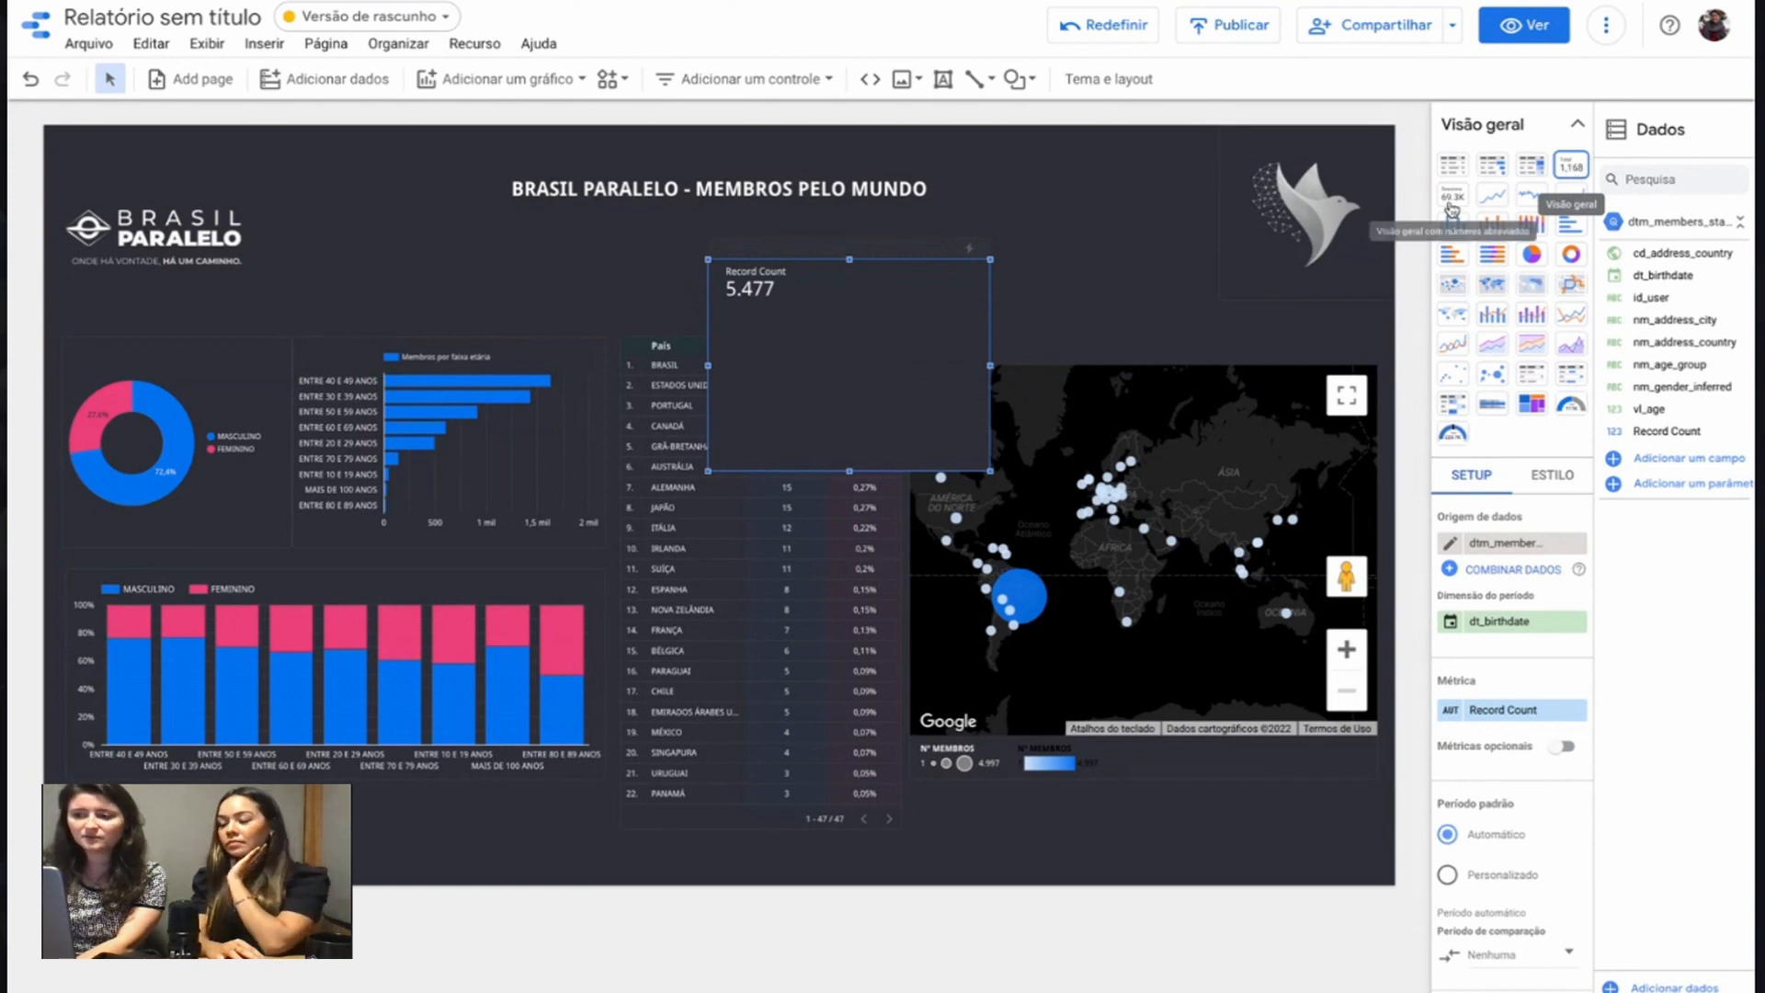
pyautogui.moveTo(993, 474); pyautogui.dragTo(709, 281)
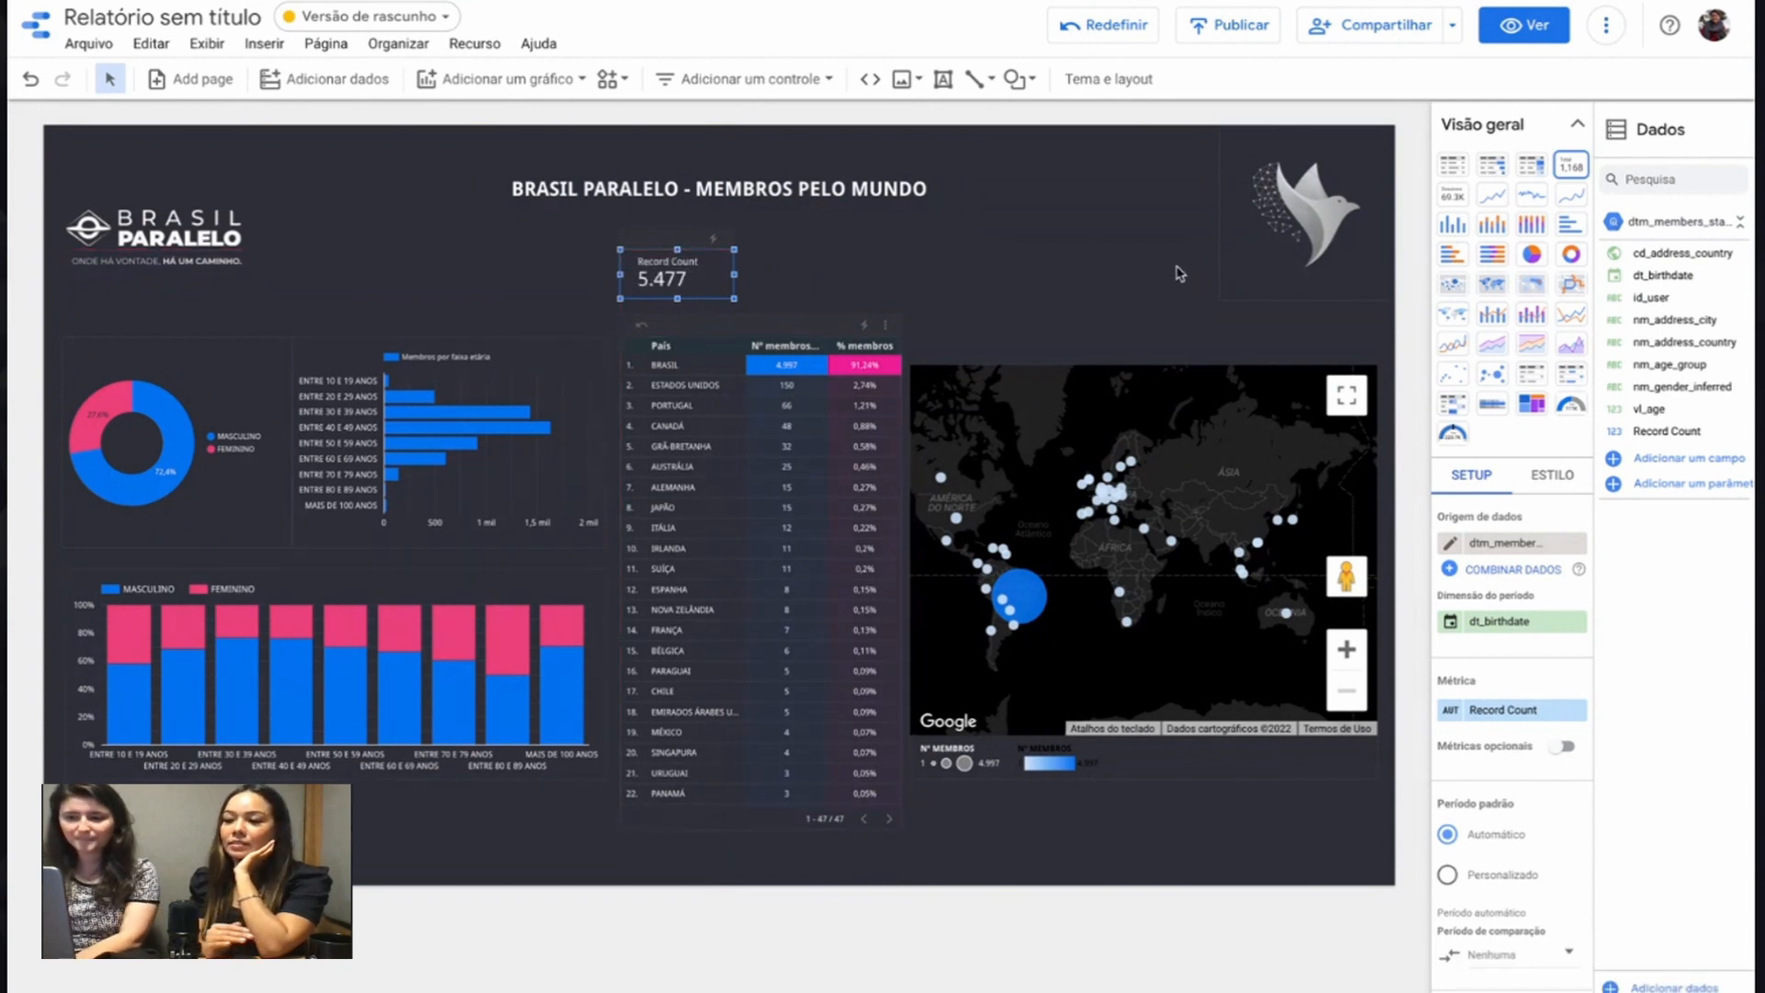
pyautogui.click(1578, 123)
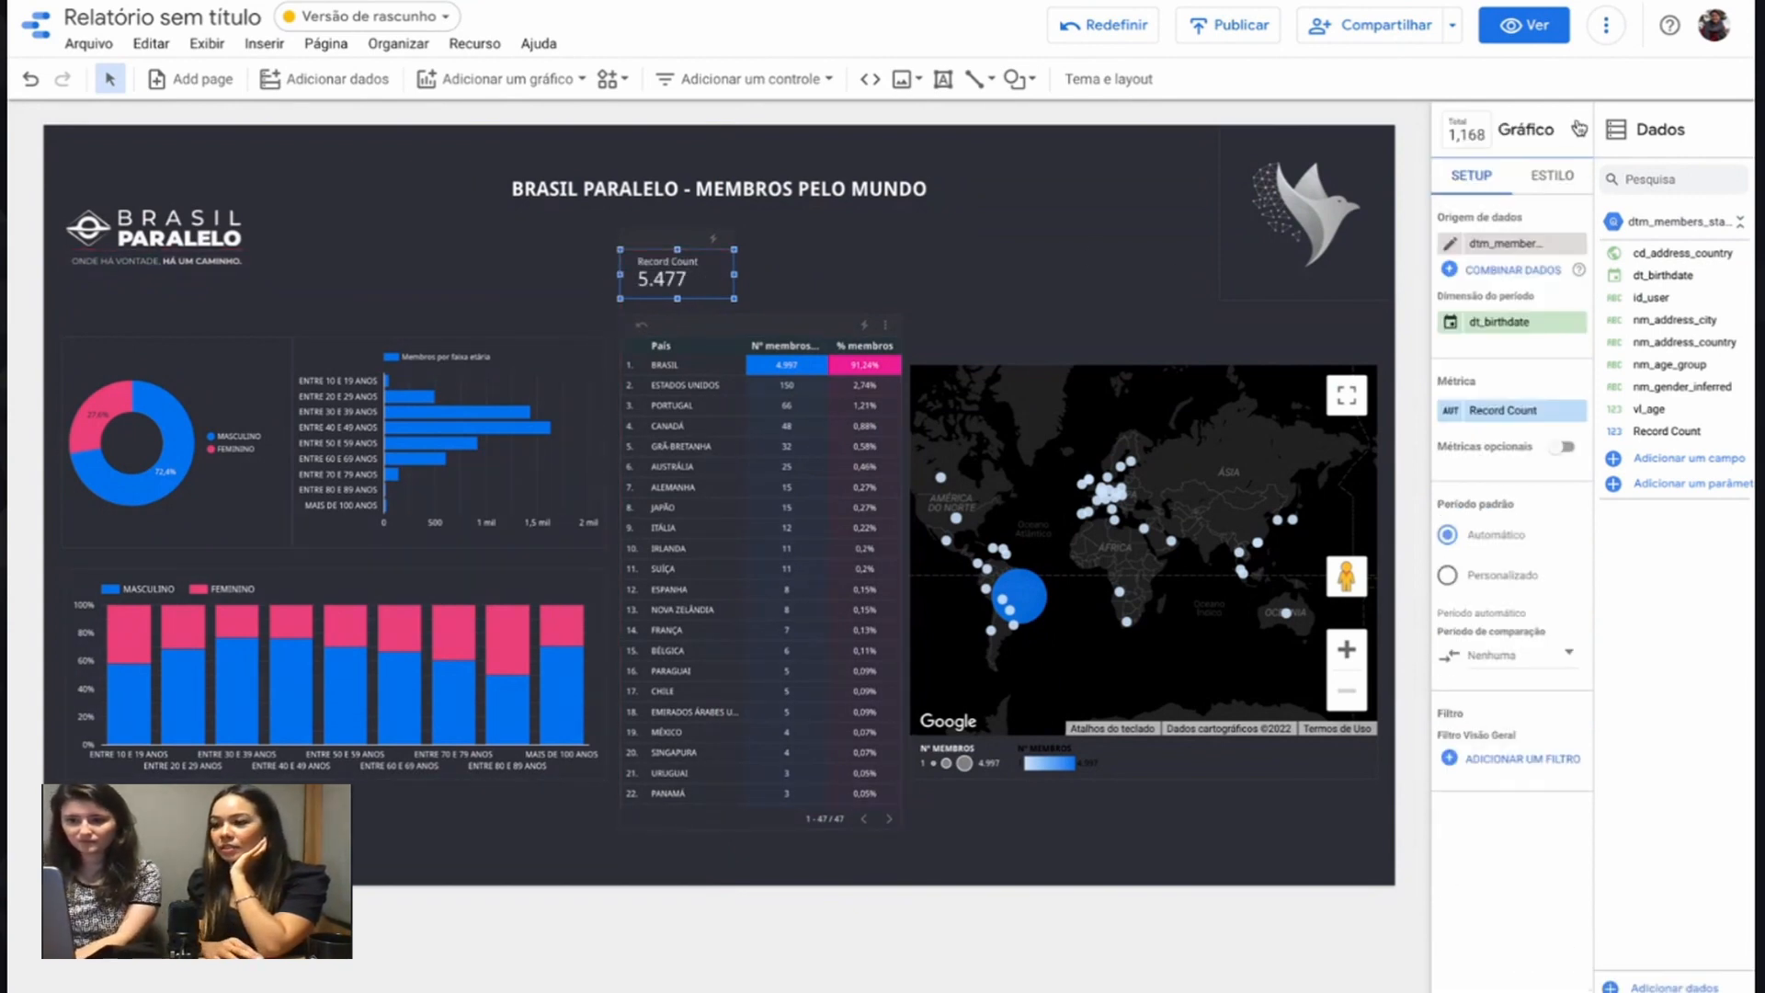
# Step: Center both the metric name and the metric value in the scorecard
pyautogui.click(1559, 178)
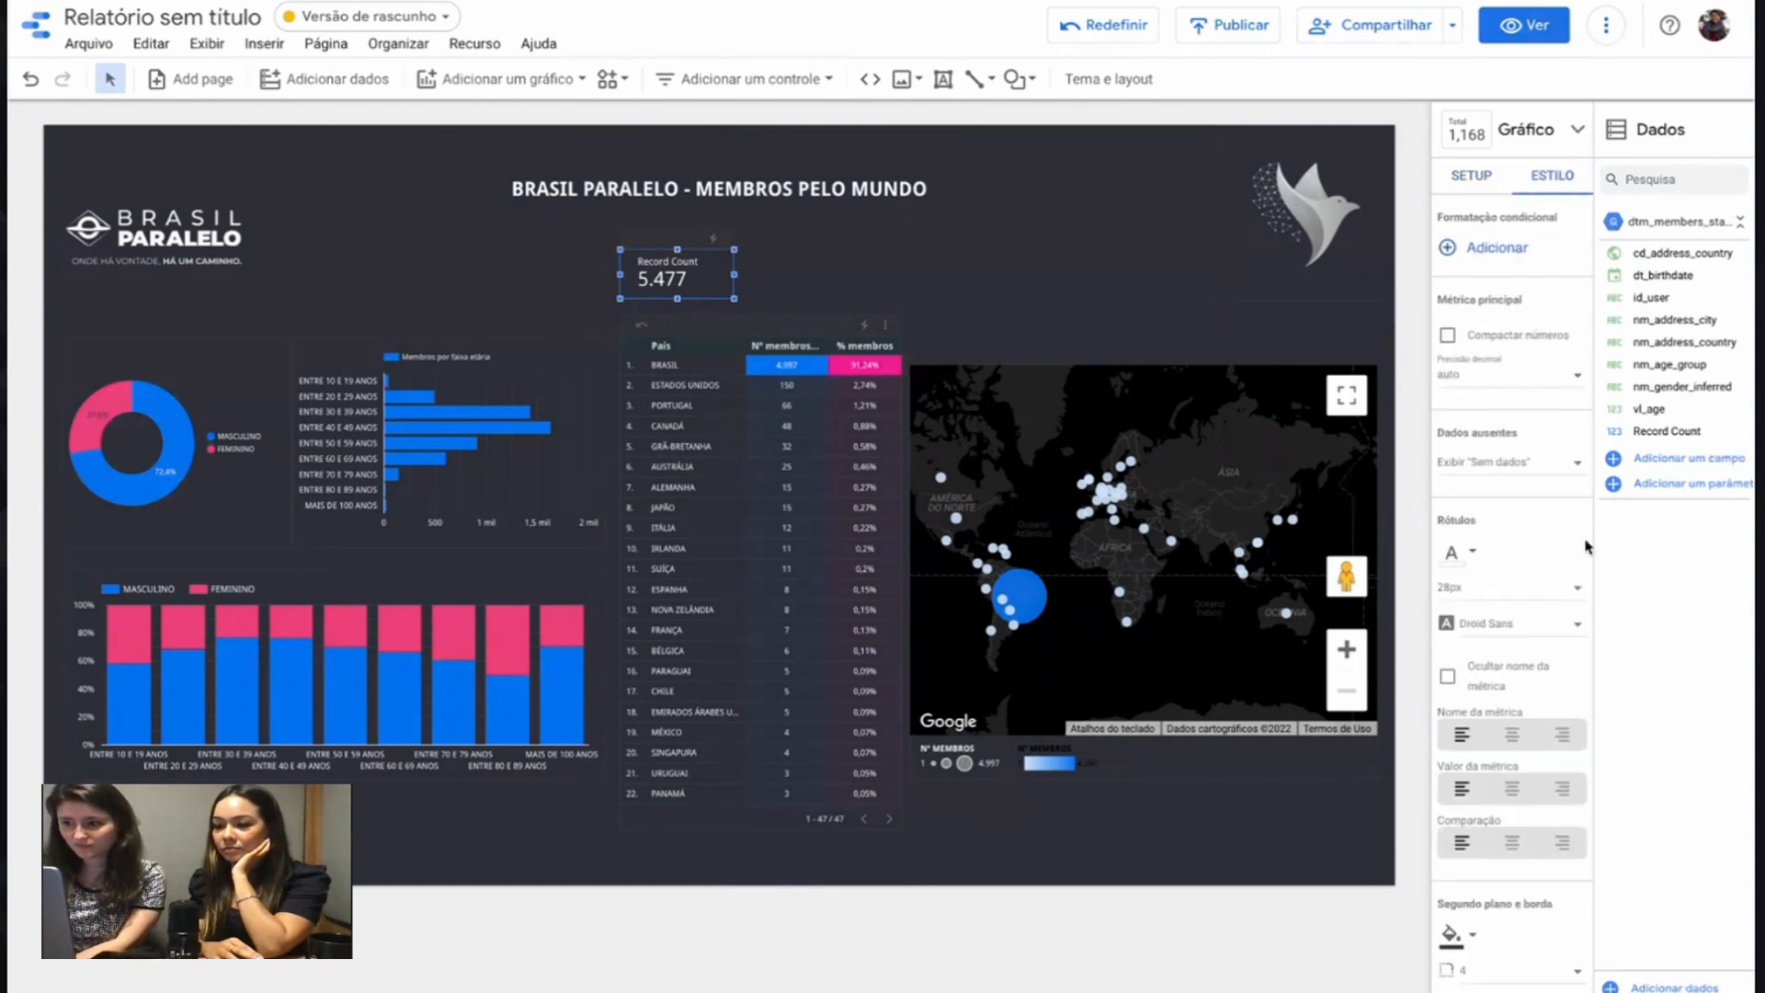
pyautogui.click(1513, 733)
pyautogui.click(1513, 788)
pyautogui.scroll(-10, 1512, 789)
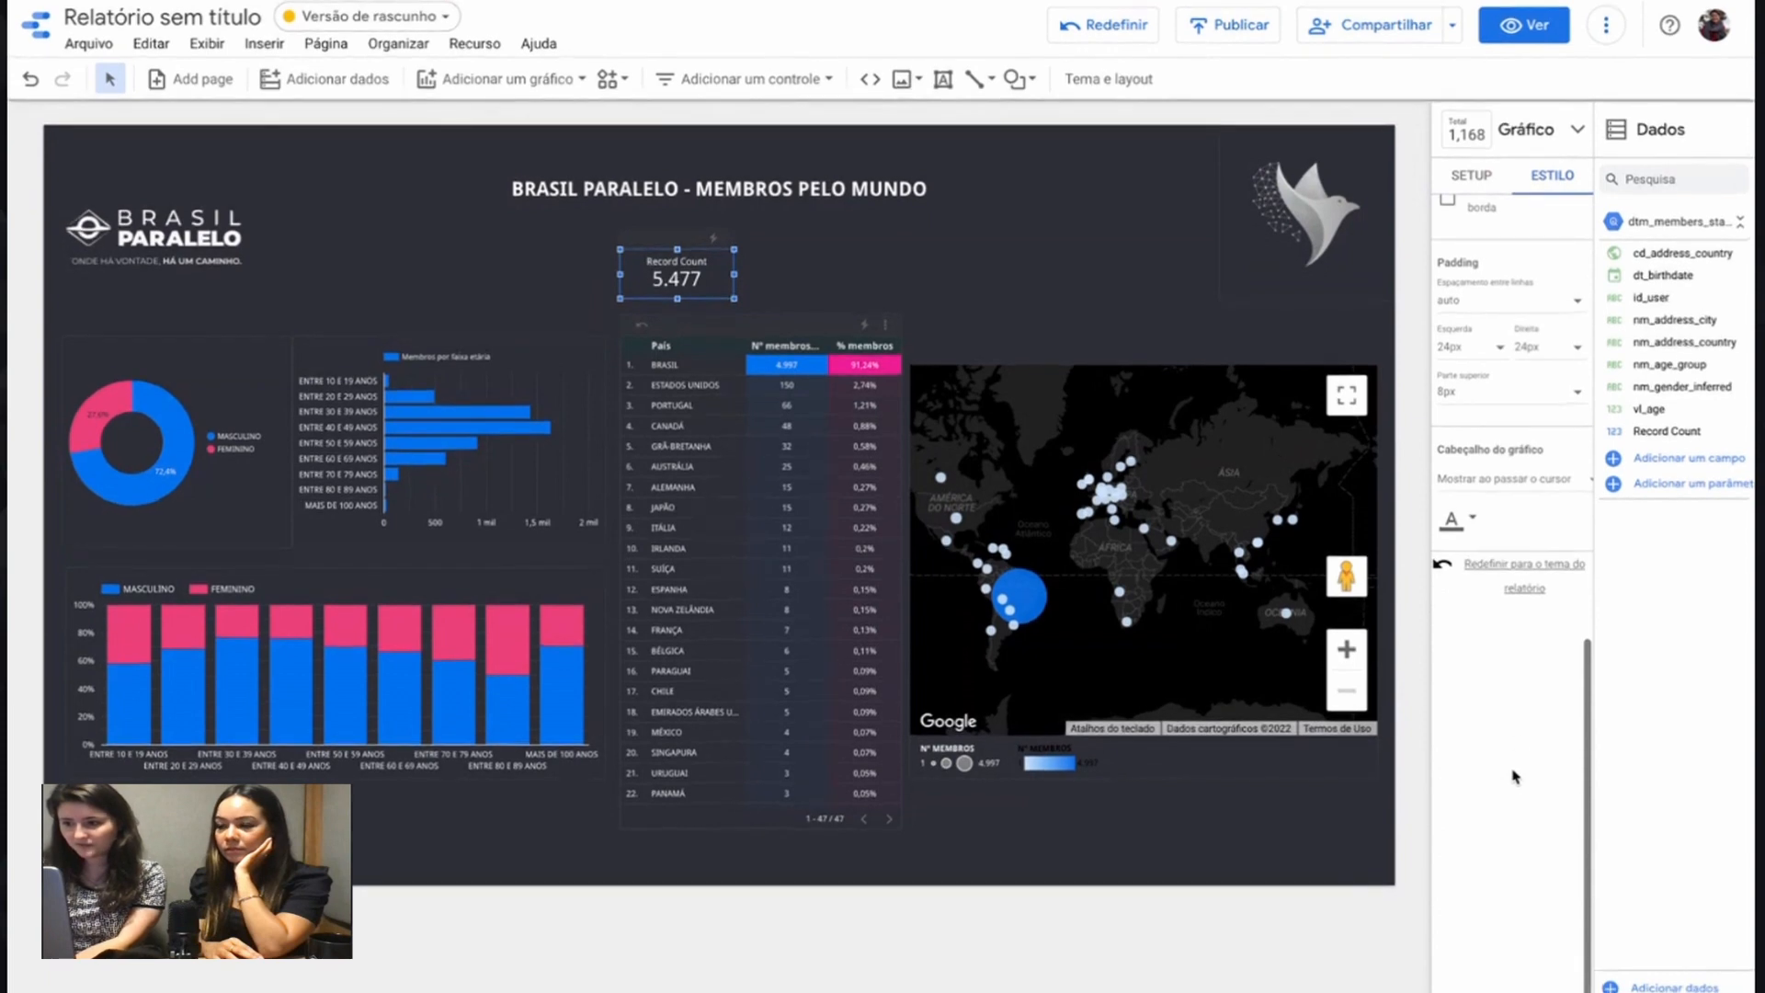
# Step: Add a border shadow to the scorecard
pyautogui.scroll(2, 1499, 552)
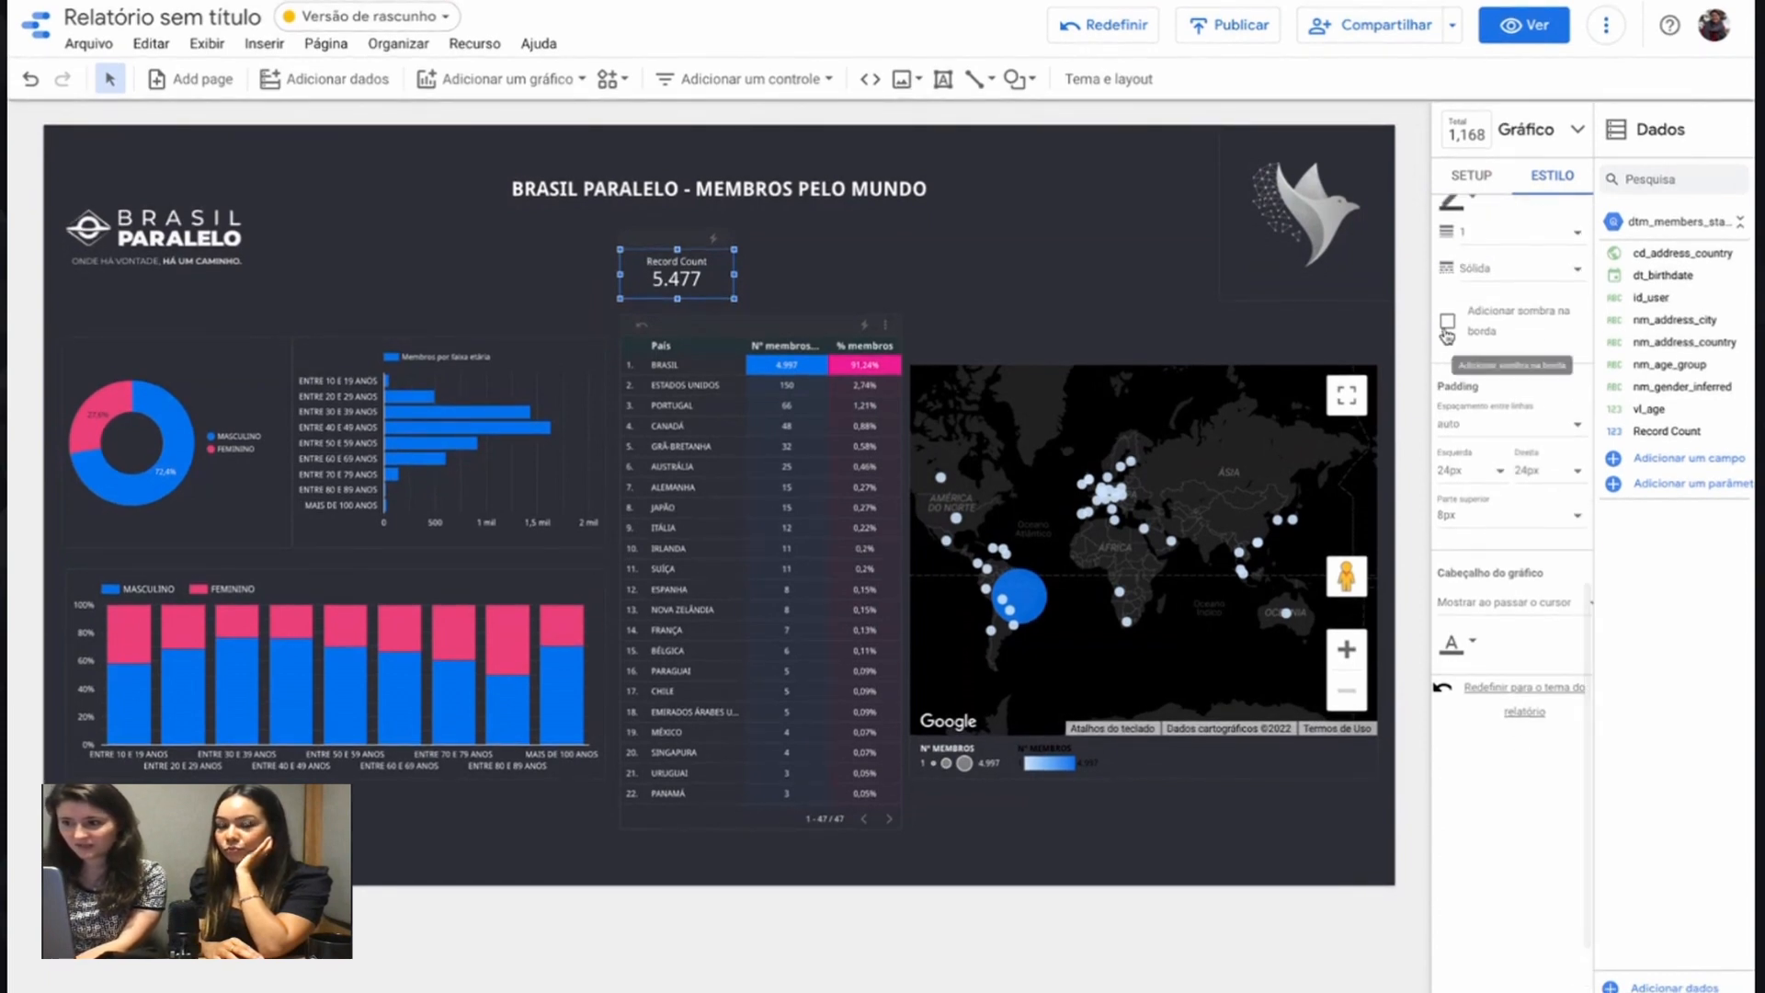
pyautogui.click(1448, 323)
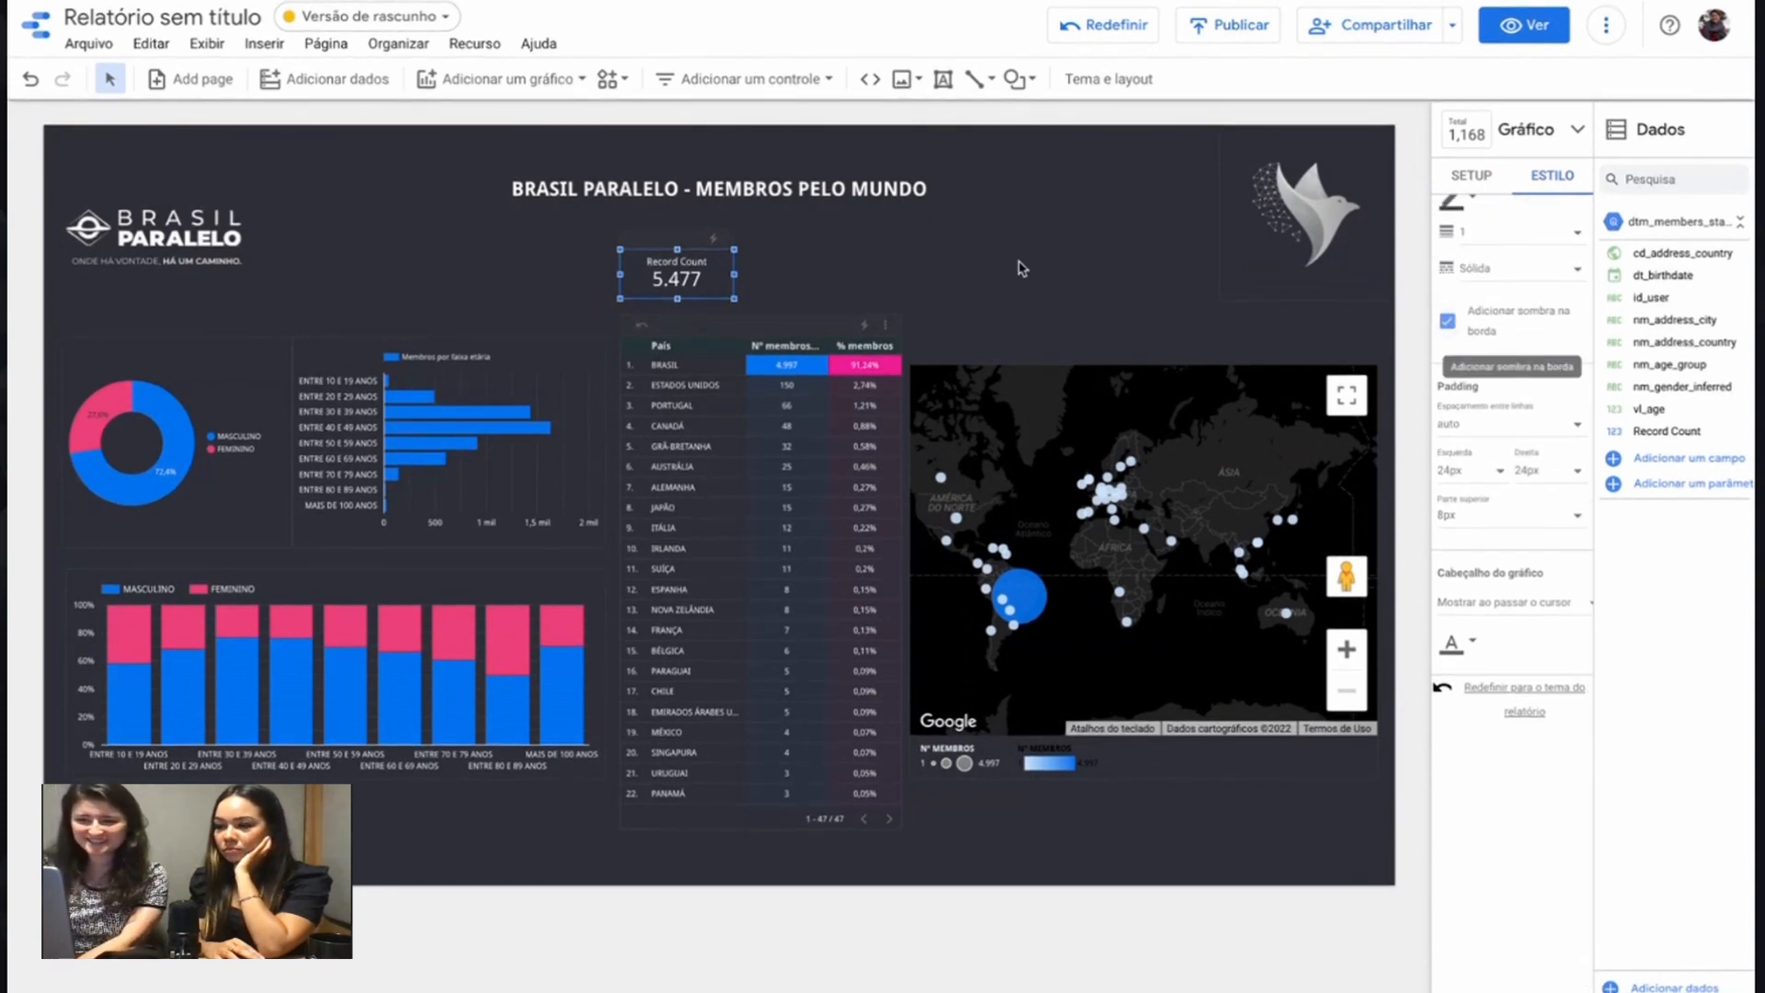
pyautogui.click(947, 266)
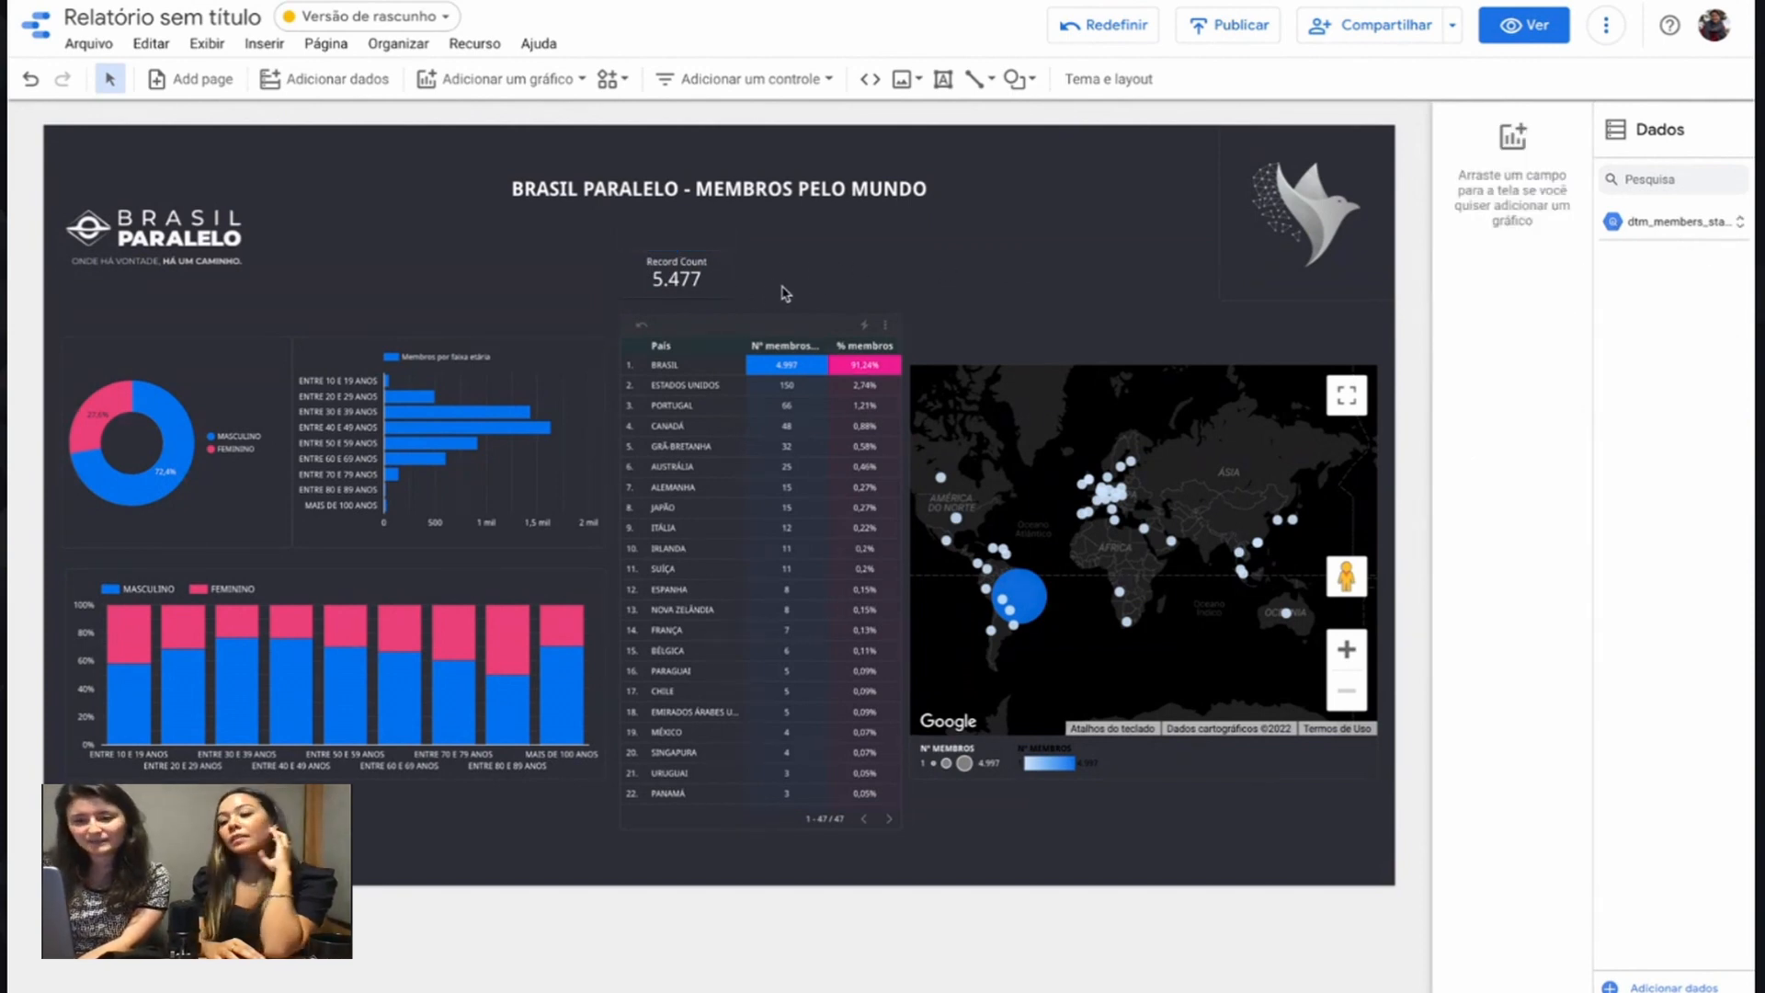
# Step: Rename the scorecard's metric as "Membros no mundo" and widen the scorecard slightly to fit the label
pyautogui.click(729, 270)
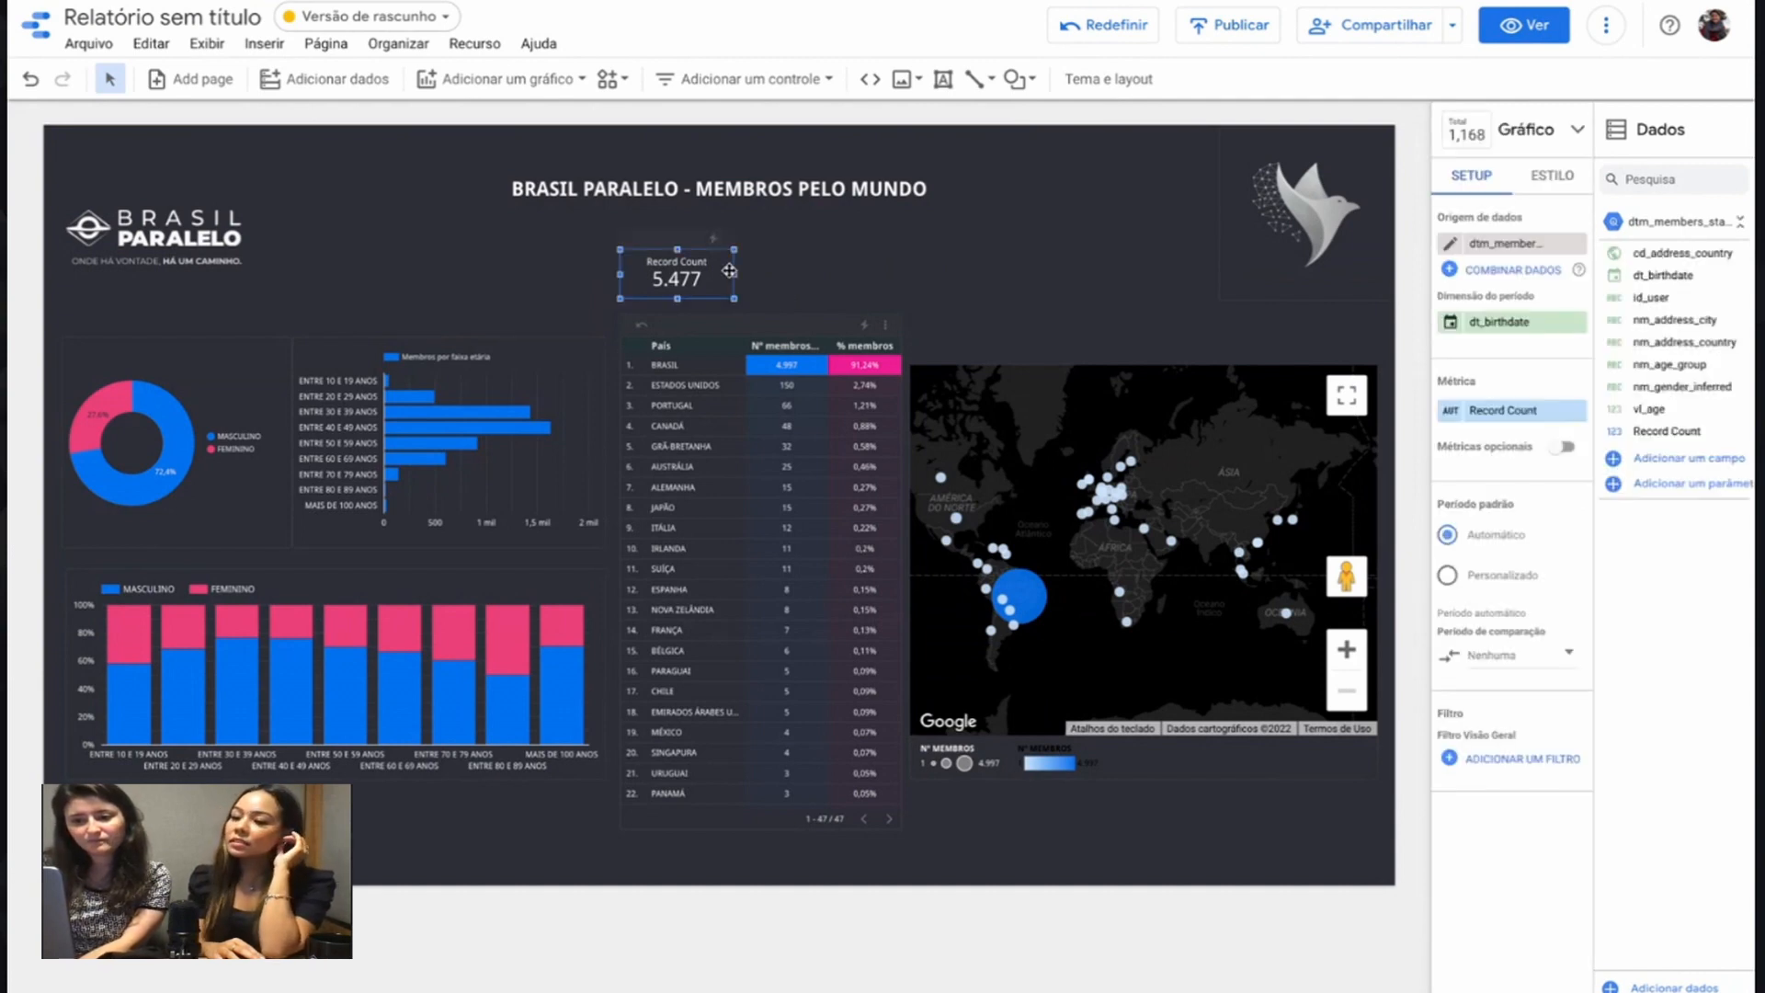
pyautogui.click(1453, 414)
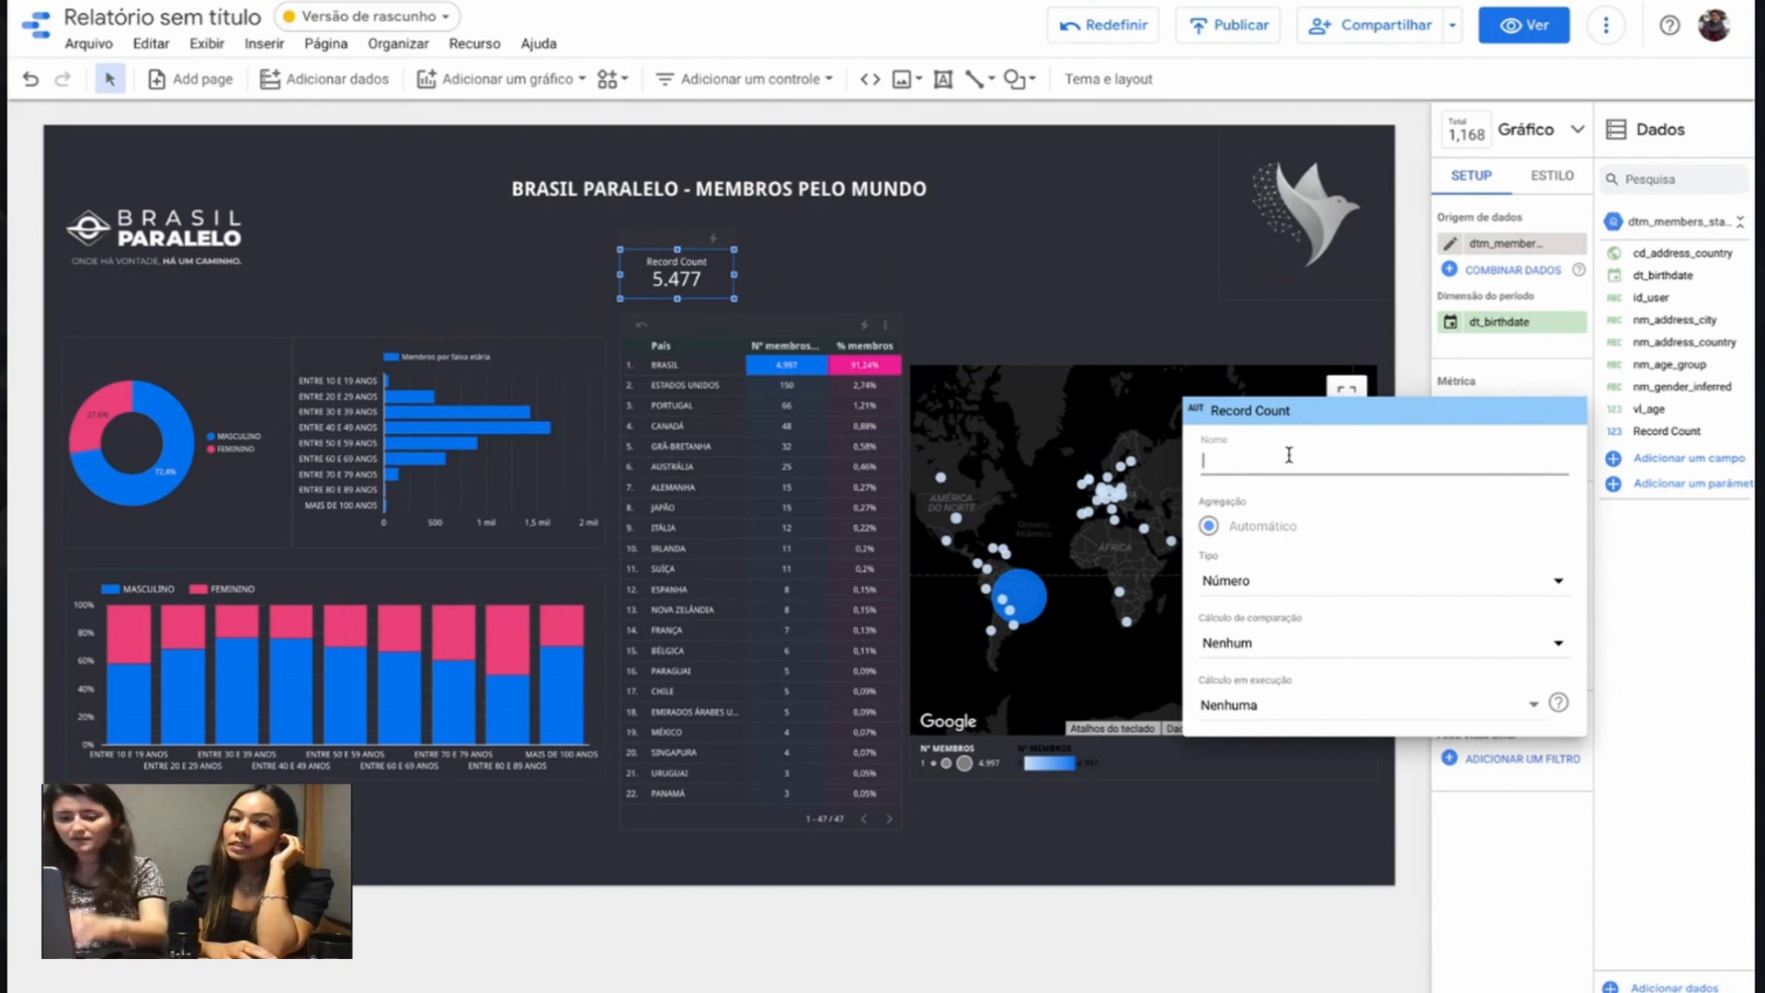
pyautogui.write('#')
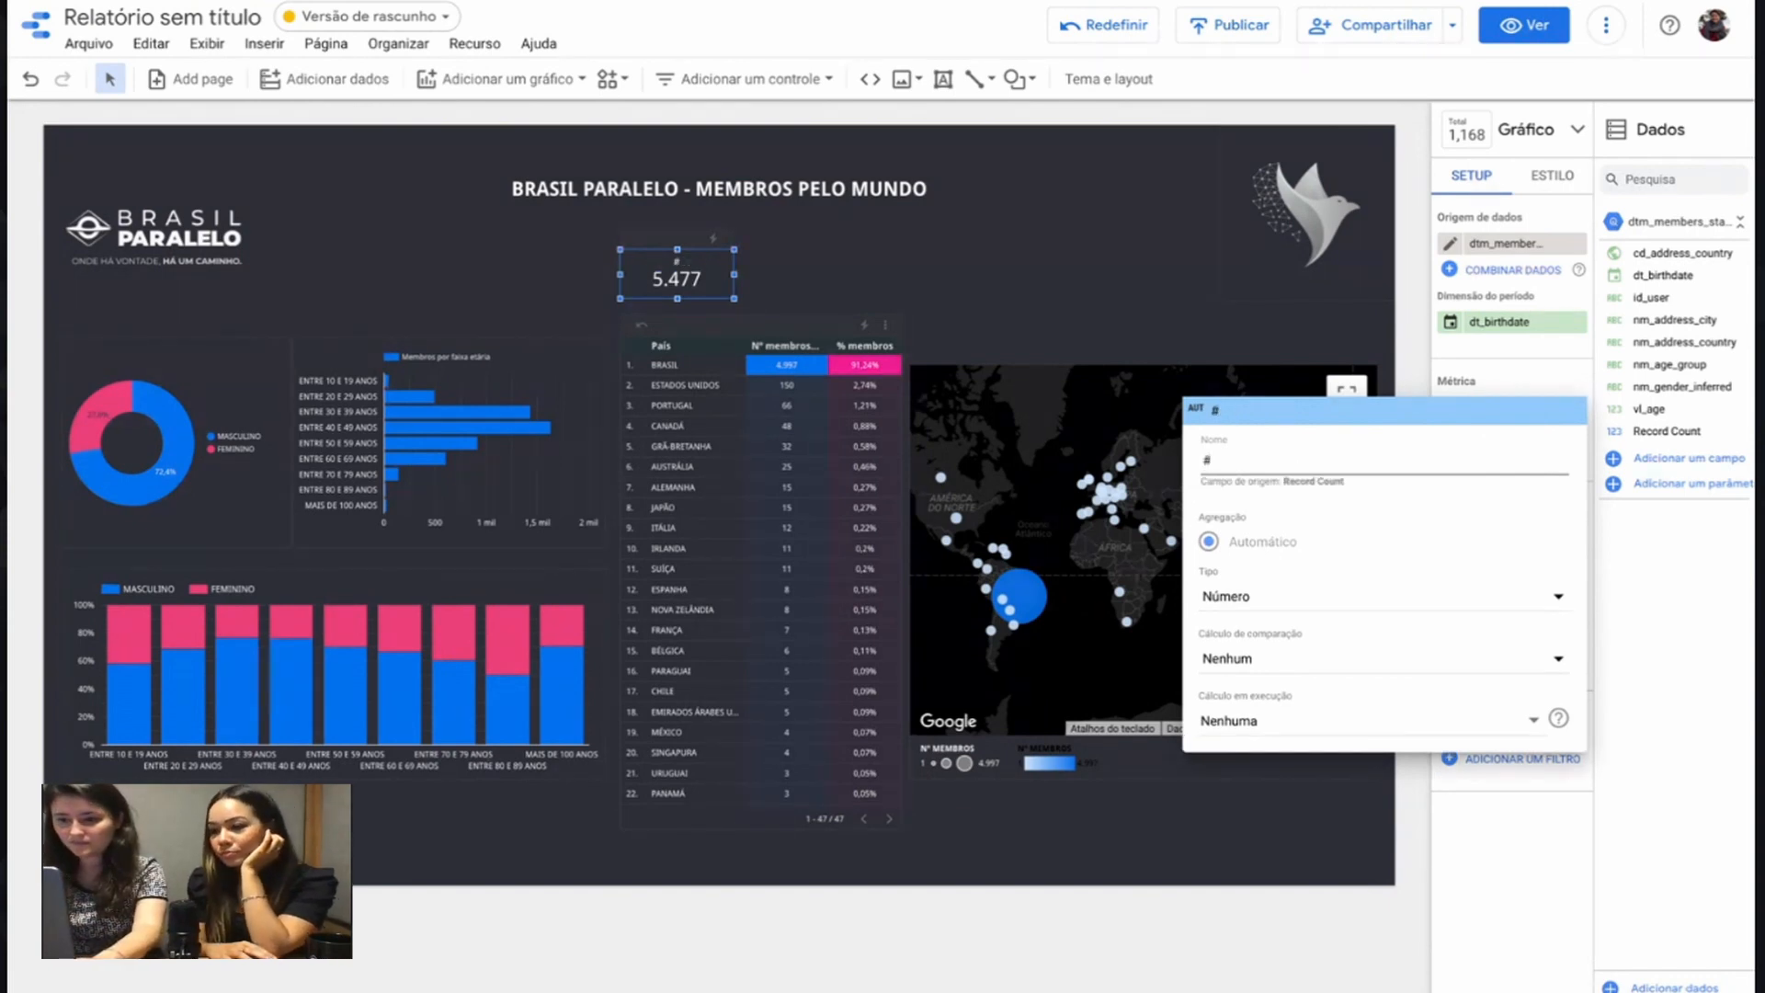
pyautogui.press('BackSpace')
pyautogui.write('Membros no mundo')
pyautogui.press('Return')
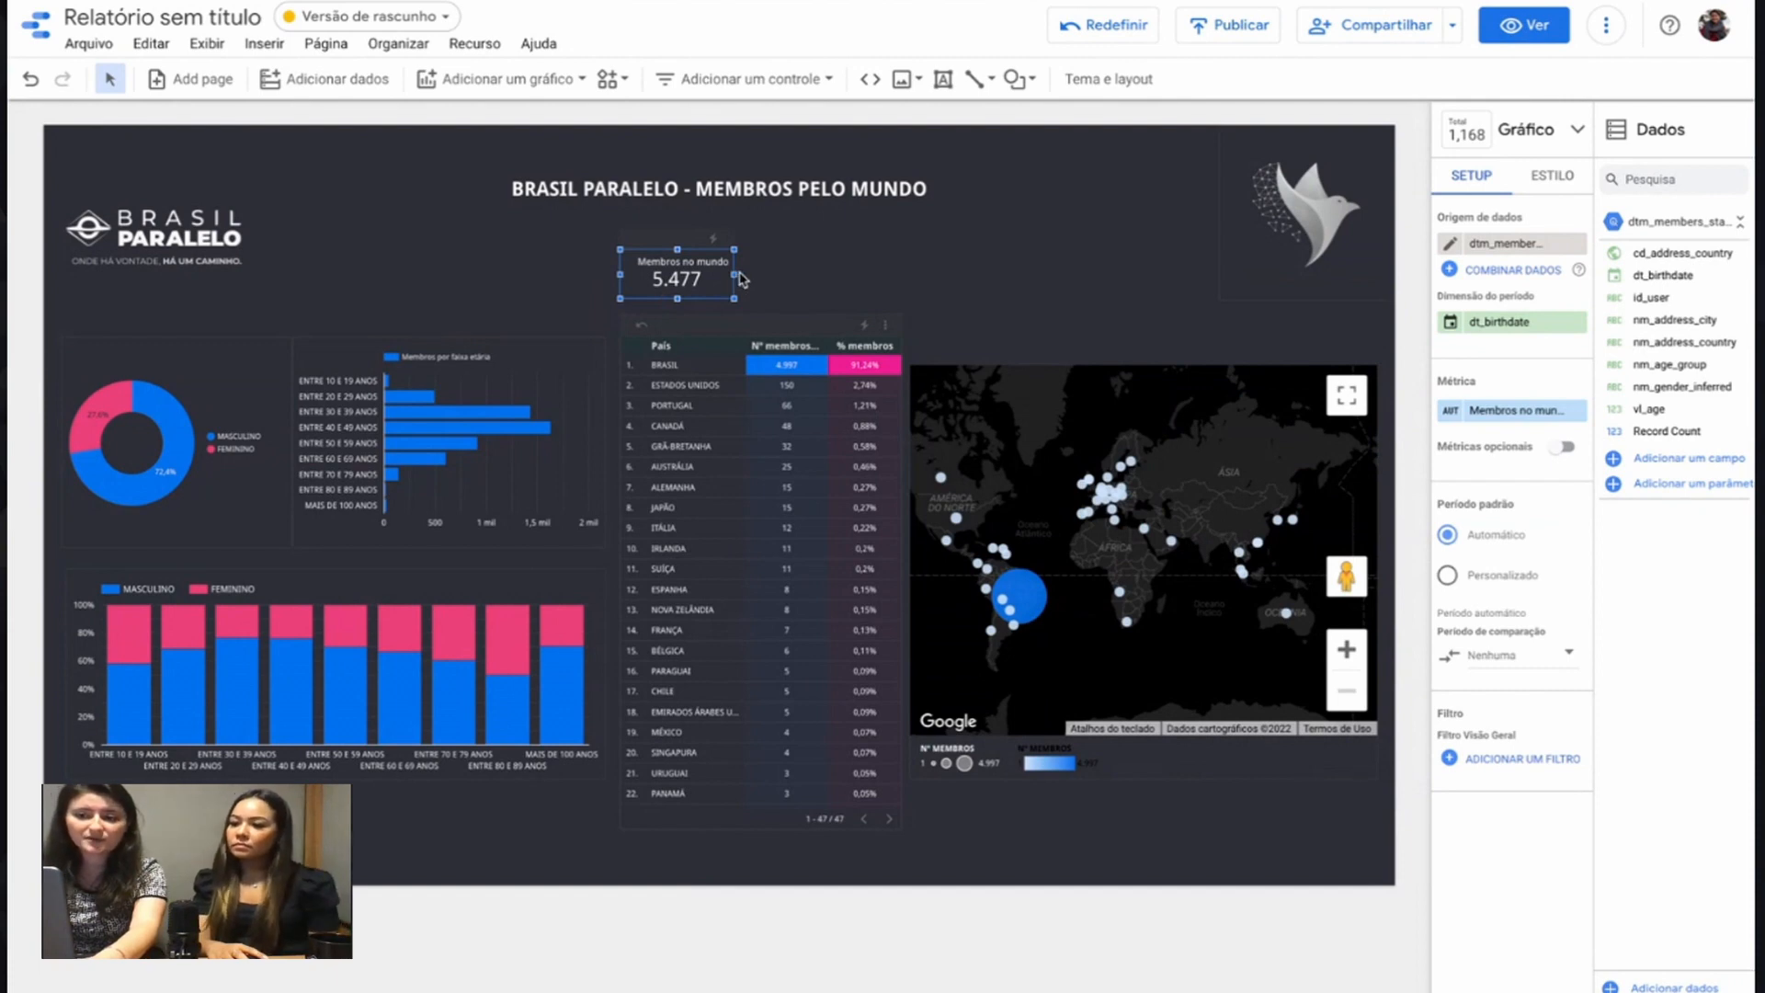
pyautogui.moveTo(736, 277); pyautogui.dragTo(751, 278)
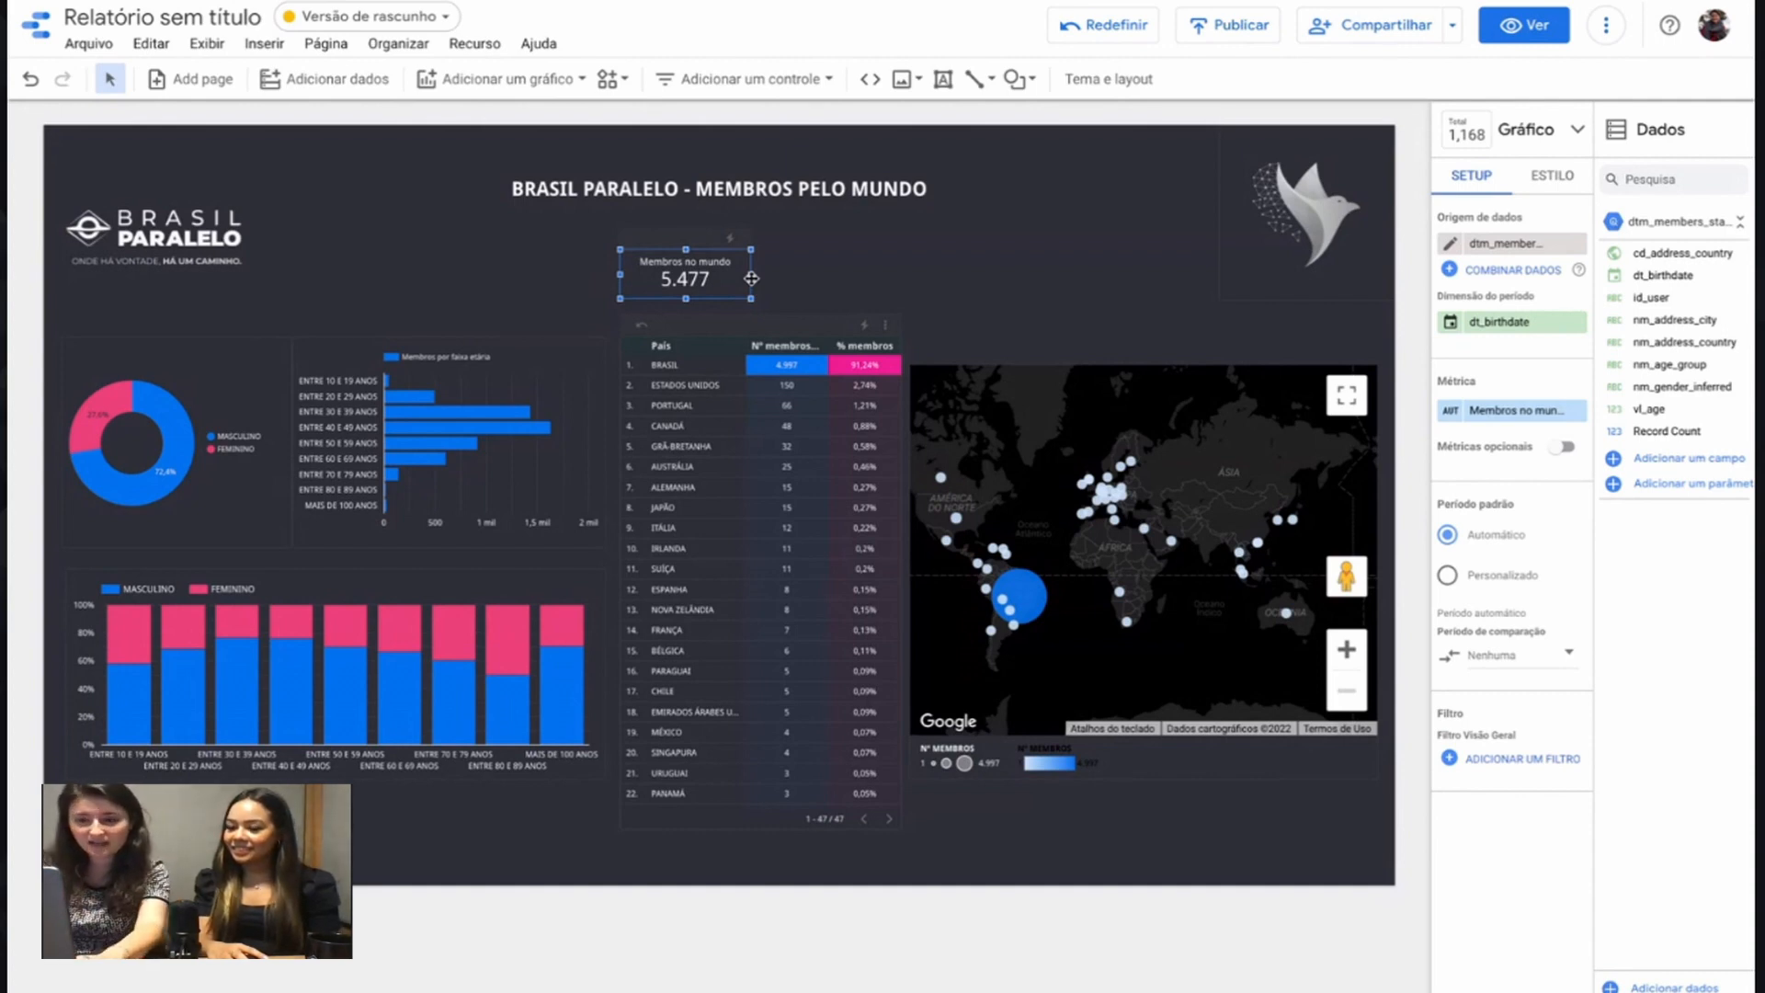
pyautogui.click(794, 292)
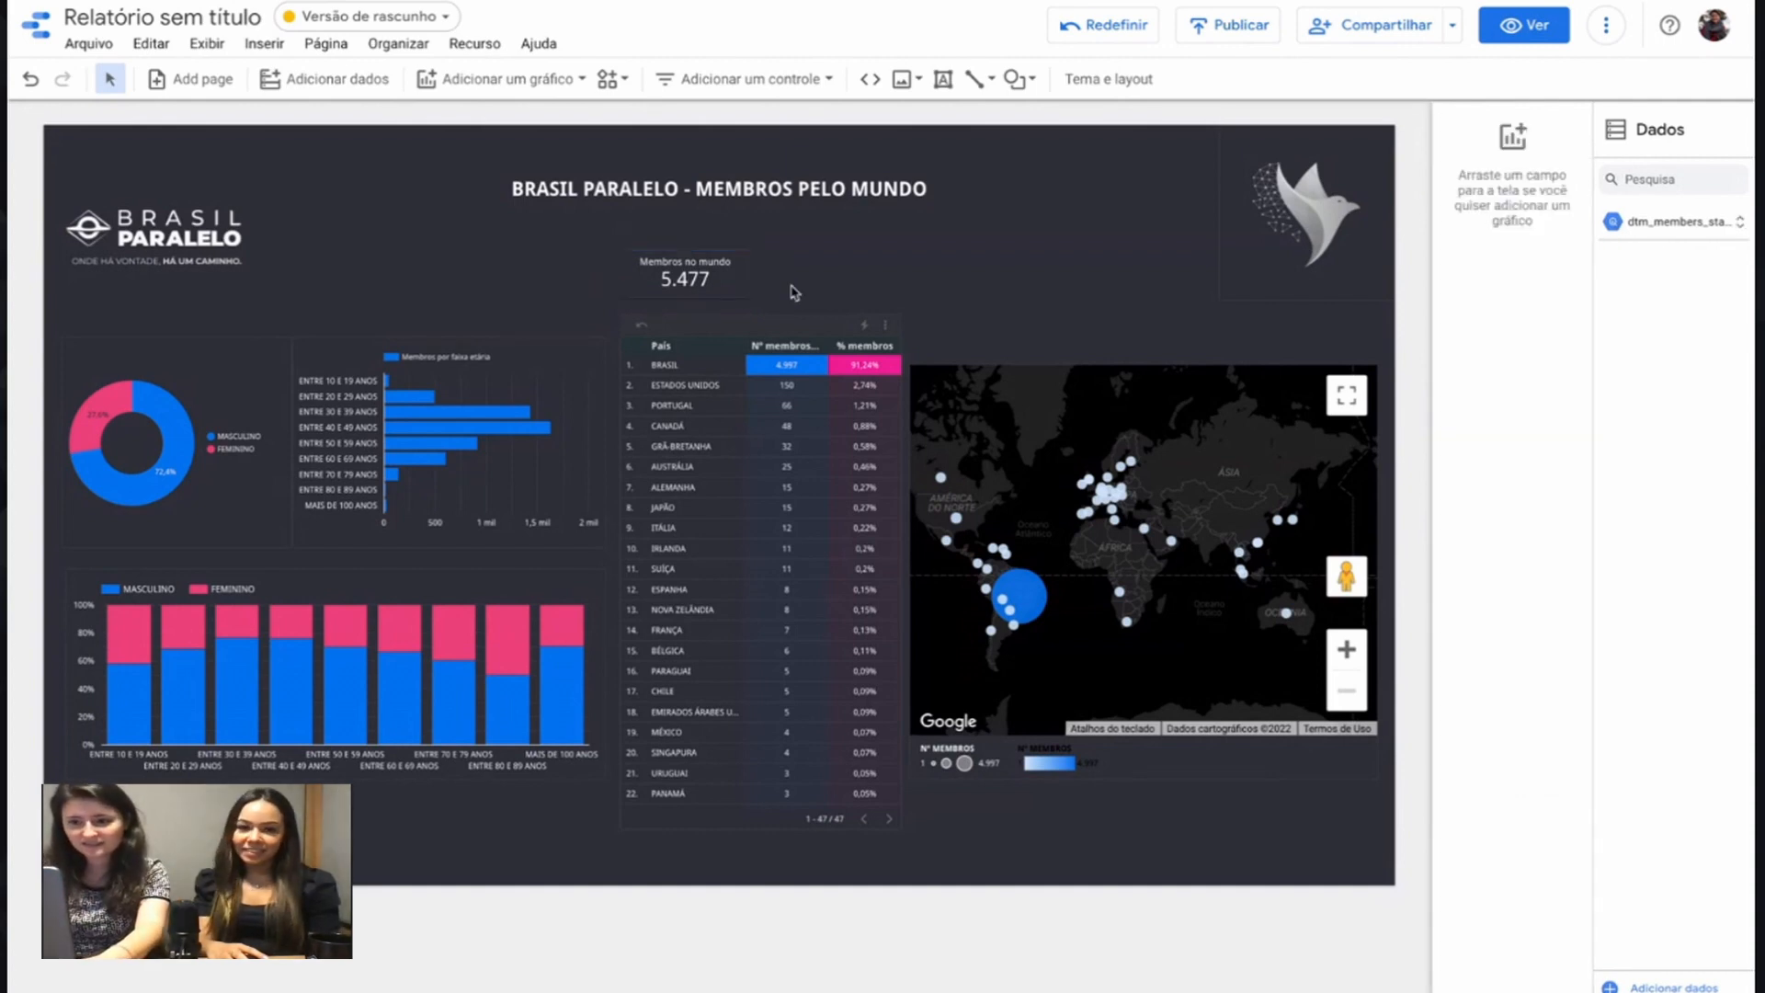
pyautogui.click(736, 280)
pyautogui.click(786, 285)
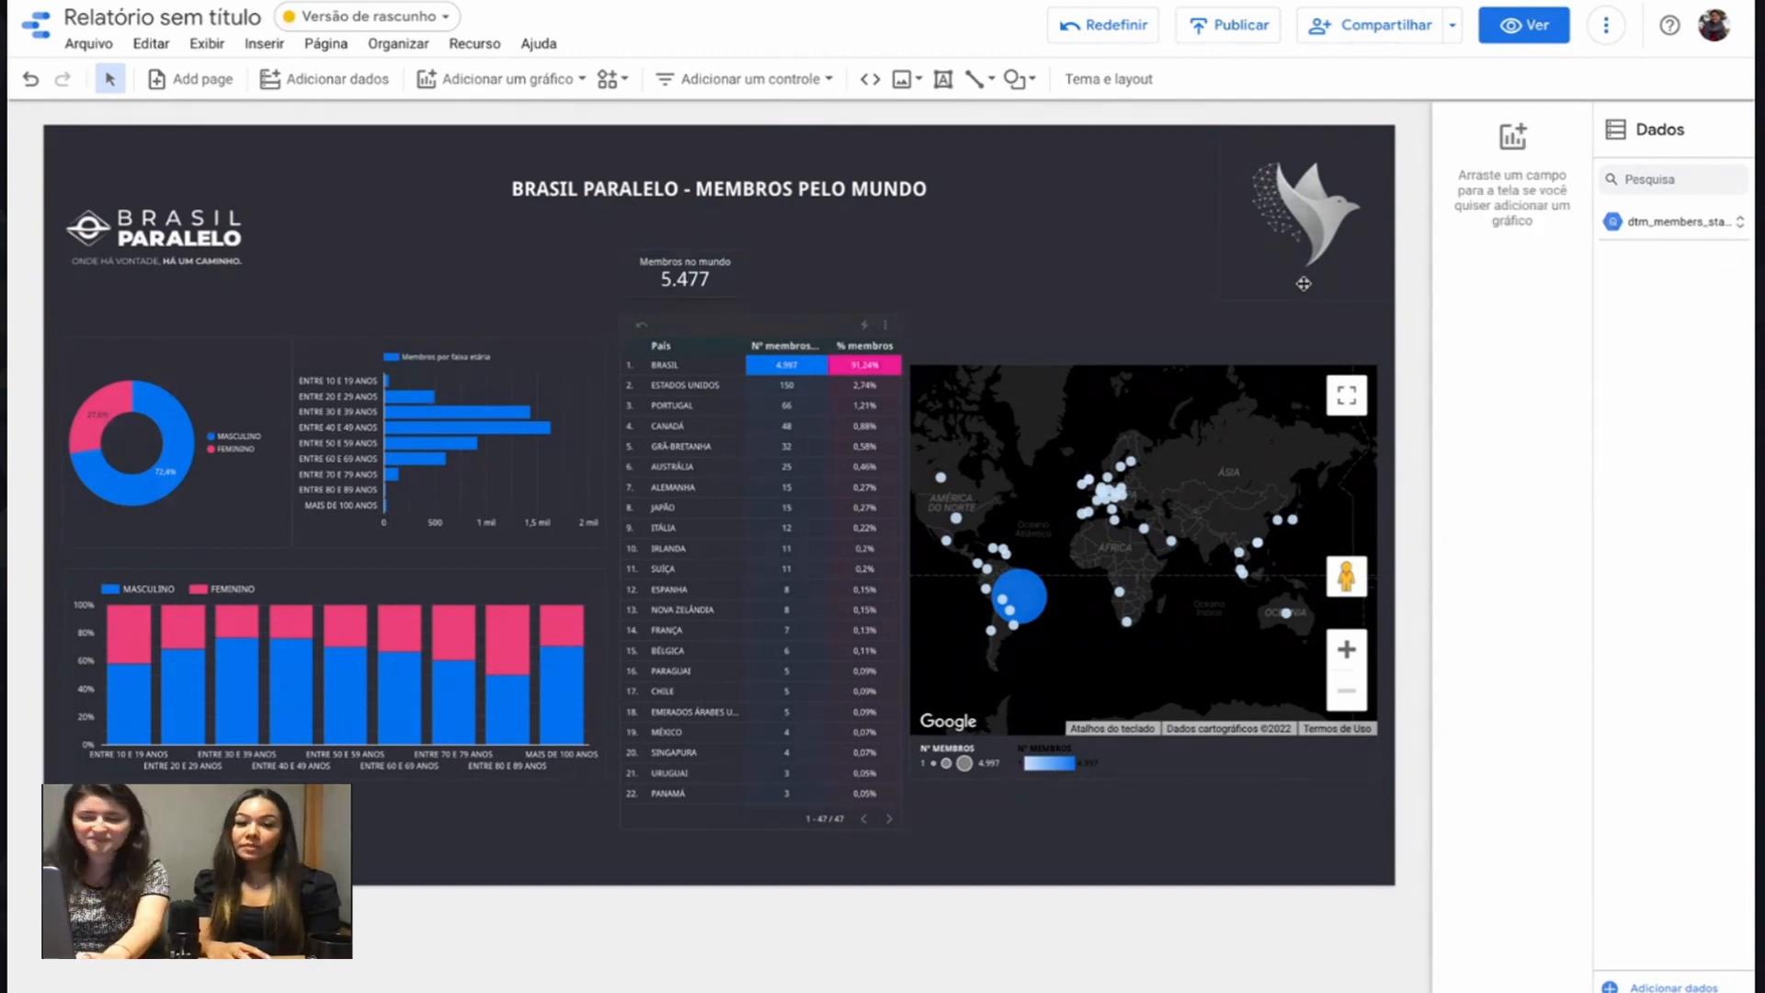
pyautogui.click(1660, 235)
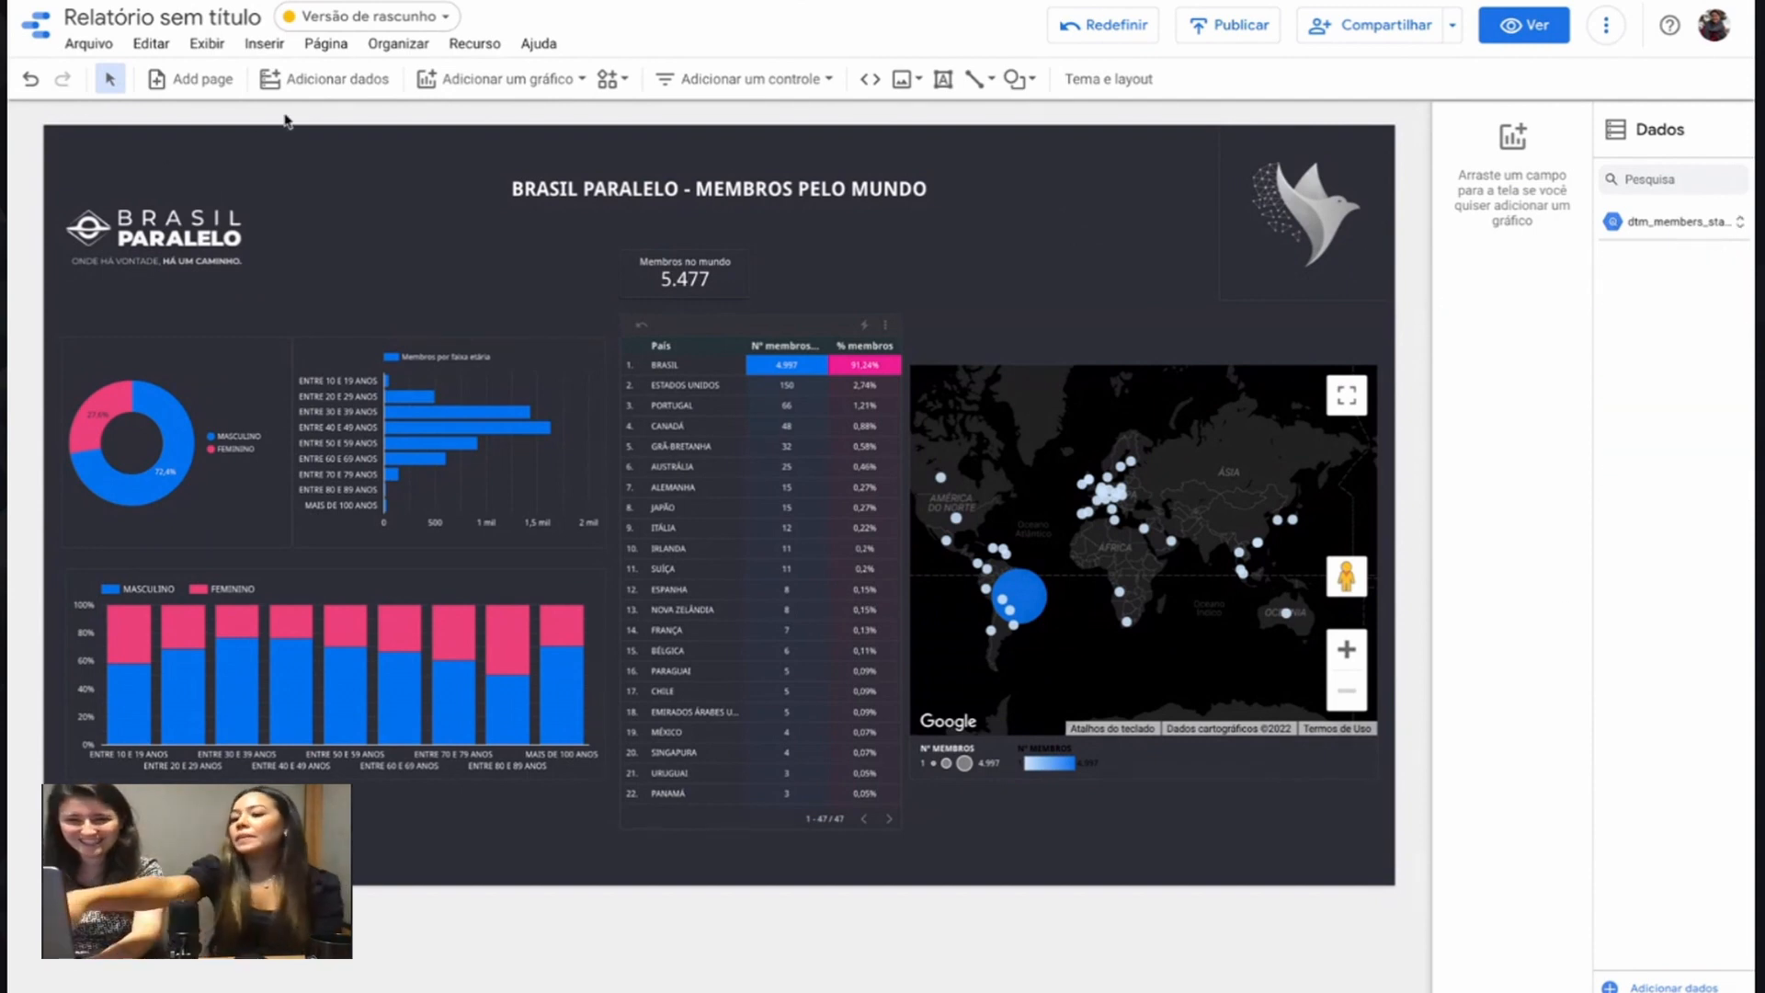
# Step: Duplicate the "Membros no mundo" scorecard and place the copy beside it, above the country table's right end
pyautogui.click(730, 286)
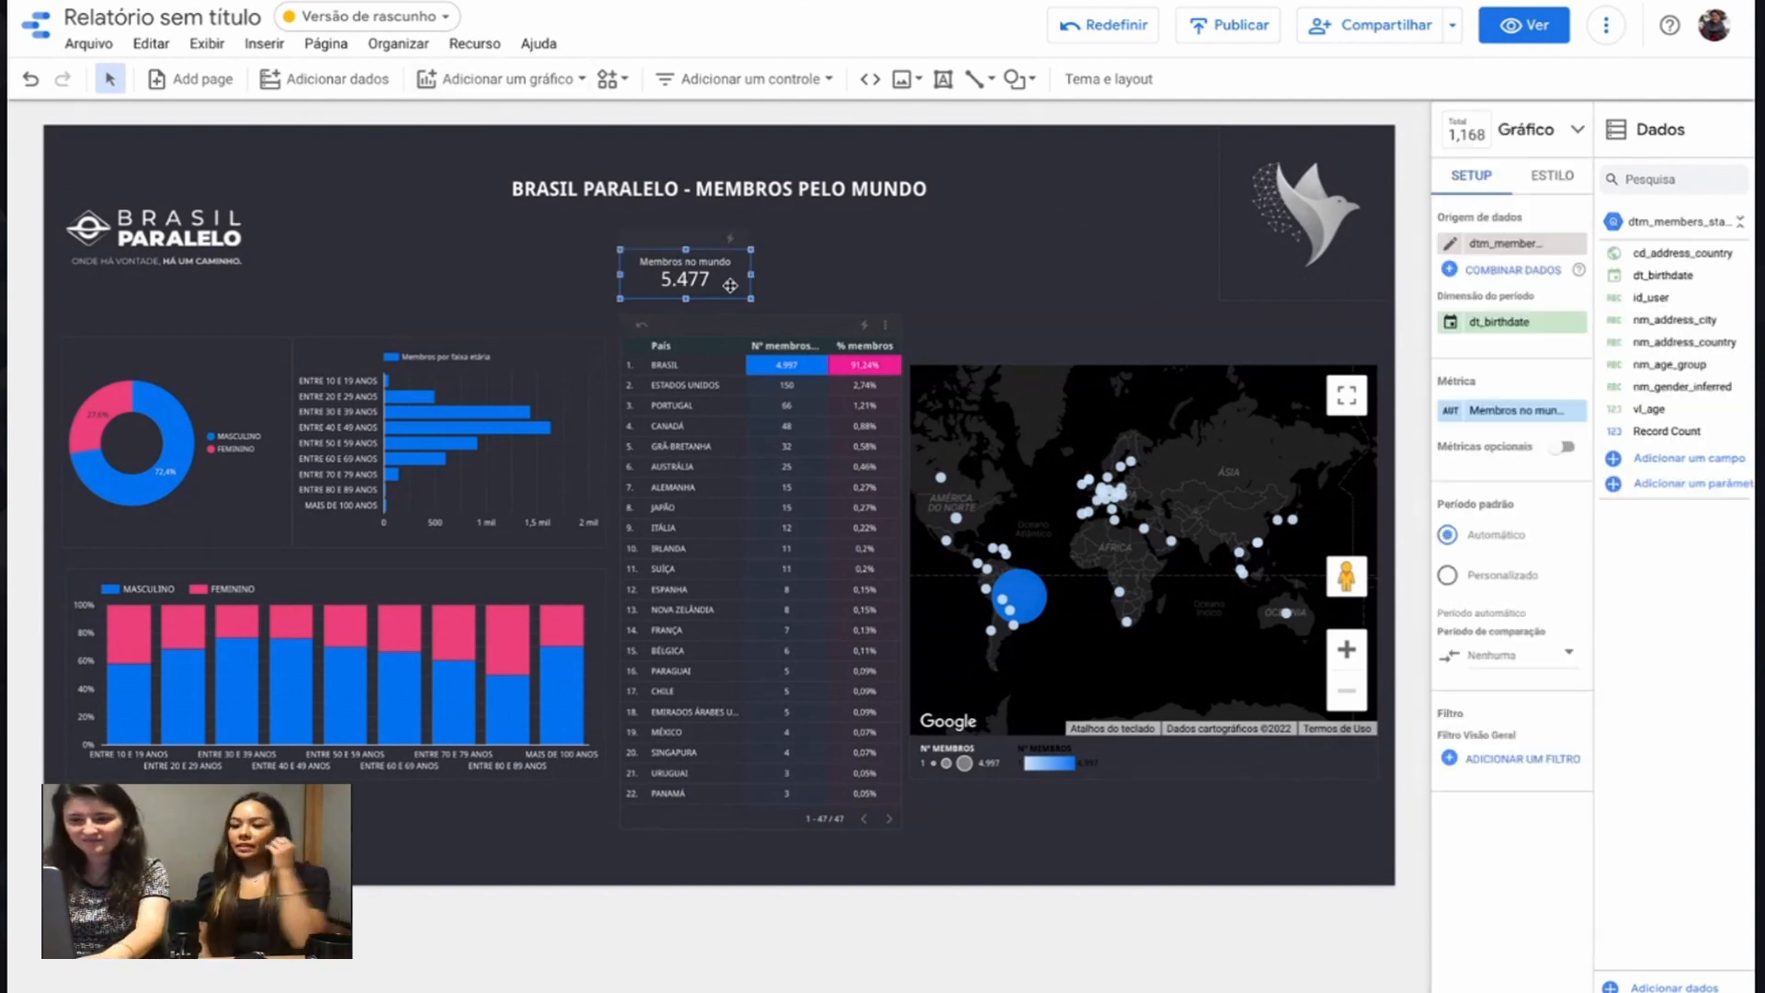
pyautogui.hotkey('ctrl', 'c')
pyautogui.hotkey('ctrl', 'v')
pyautogui.moveTo(750, 297); pyautogui.dragTo(888, 283)
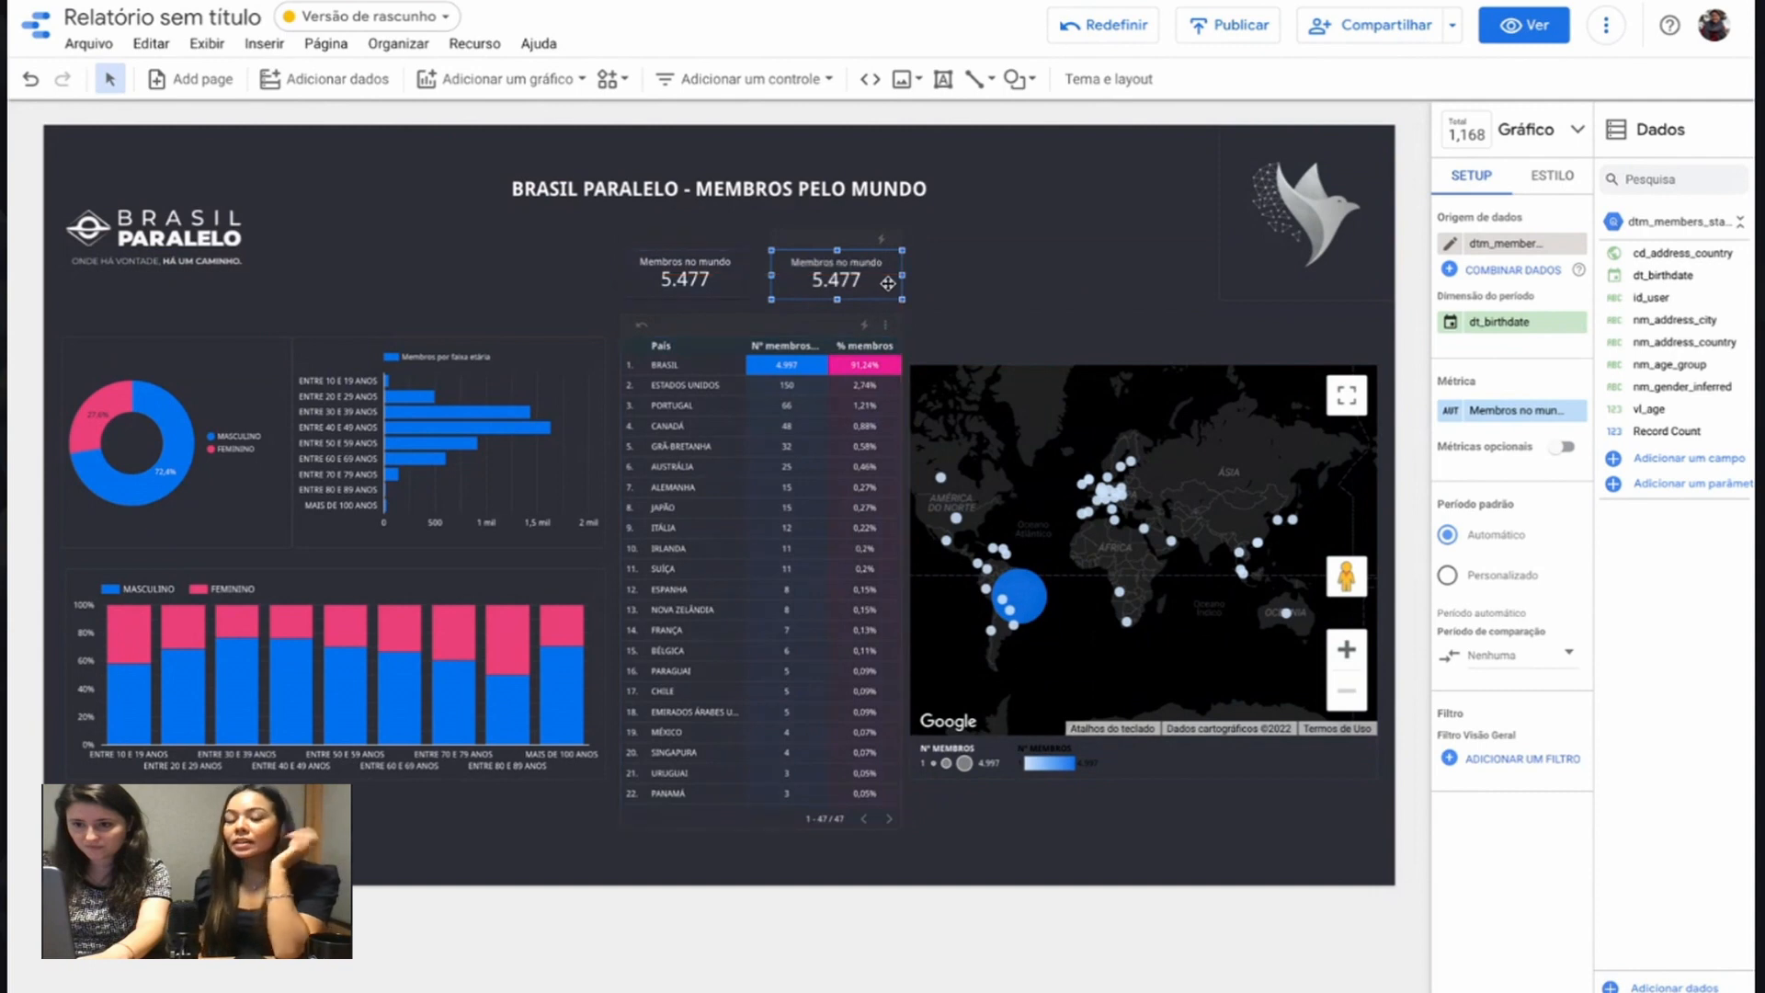
# Step: Remove the dt_birthdate date range dimension from both scorecards
pyautogui.click(1485, 402)
pyautogui.click(1437, 361)
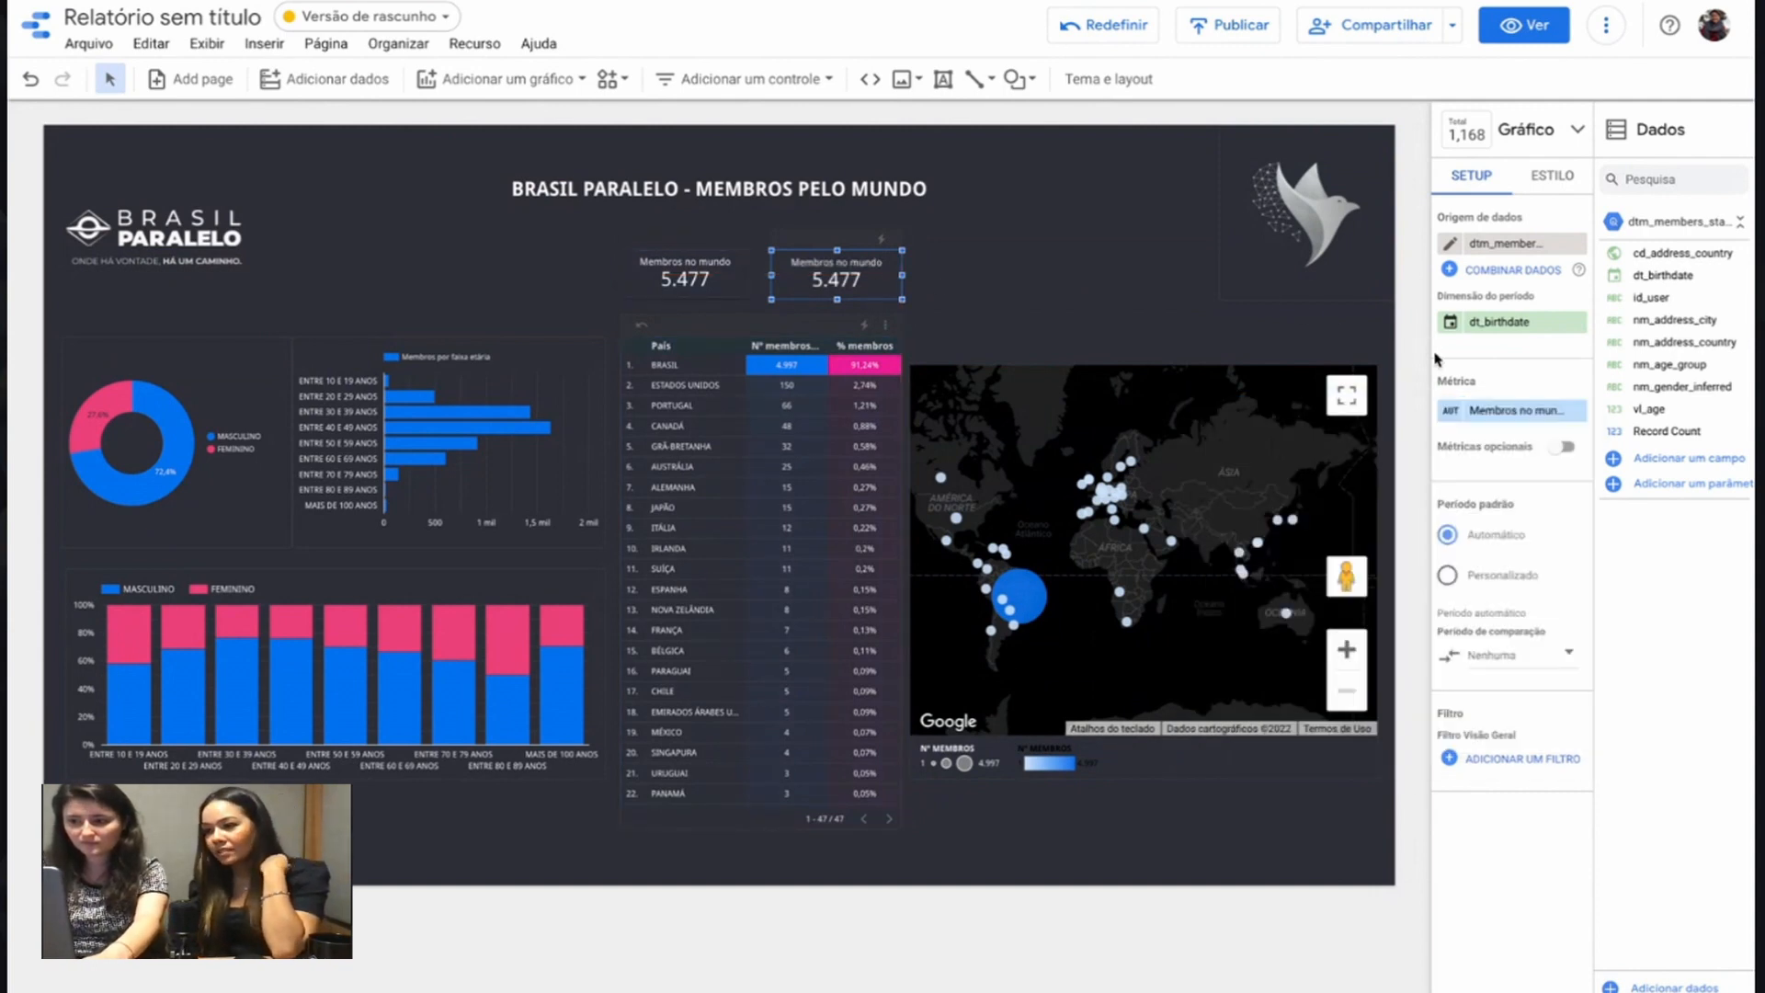
pyautogui.click(1579, 321)
pyautogui.click(734, 277)
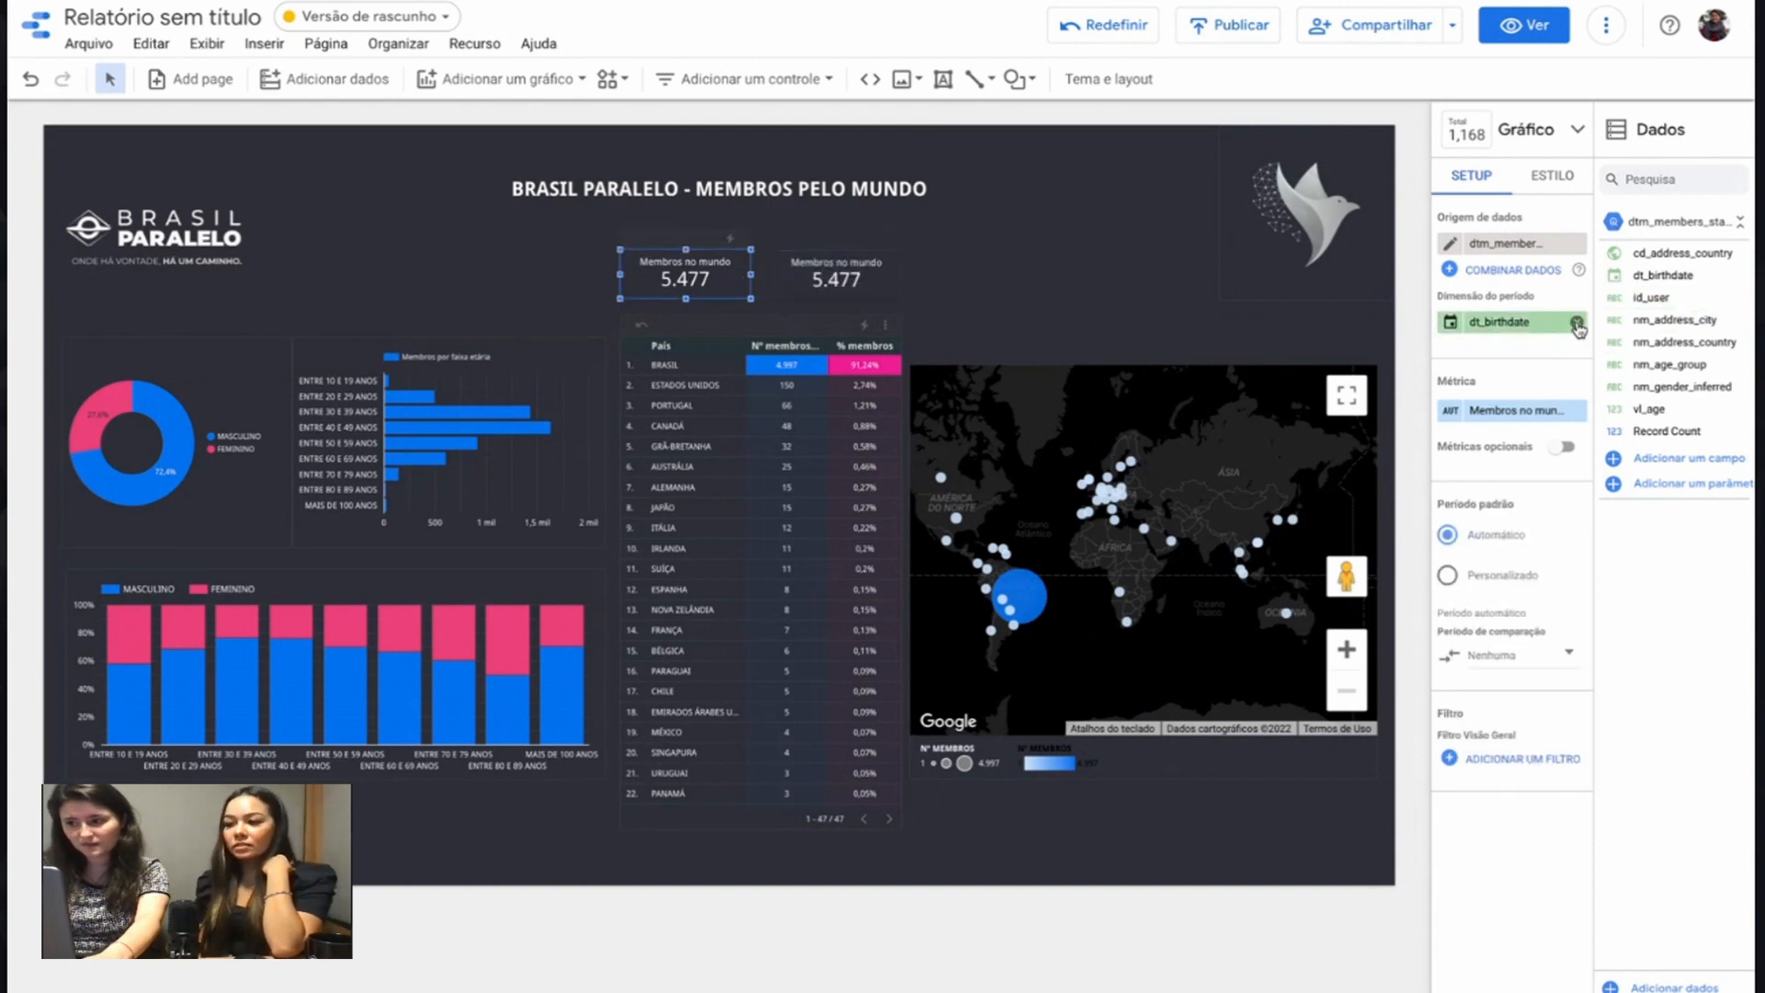
pyautogui.click(1579, 322)
# Step: Replace the copied scorecard's metric with cd_address_country
pyautogui.click(797, 263)
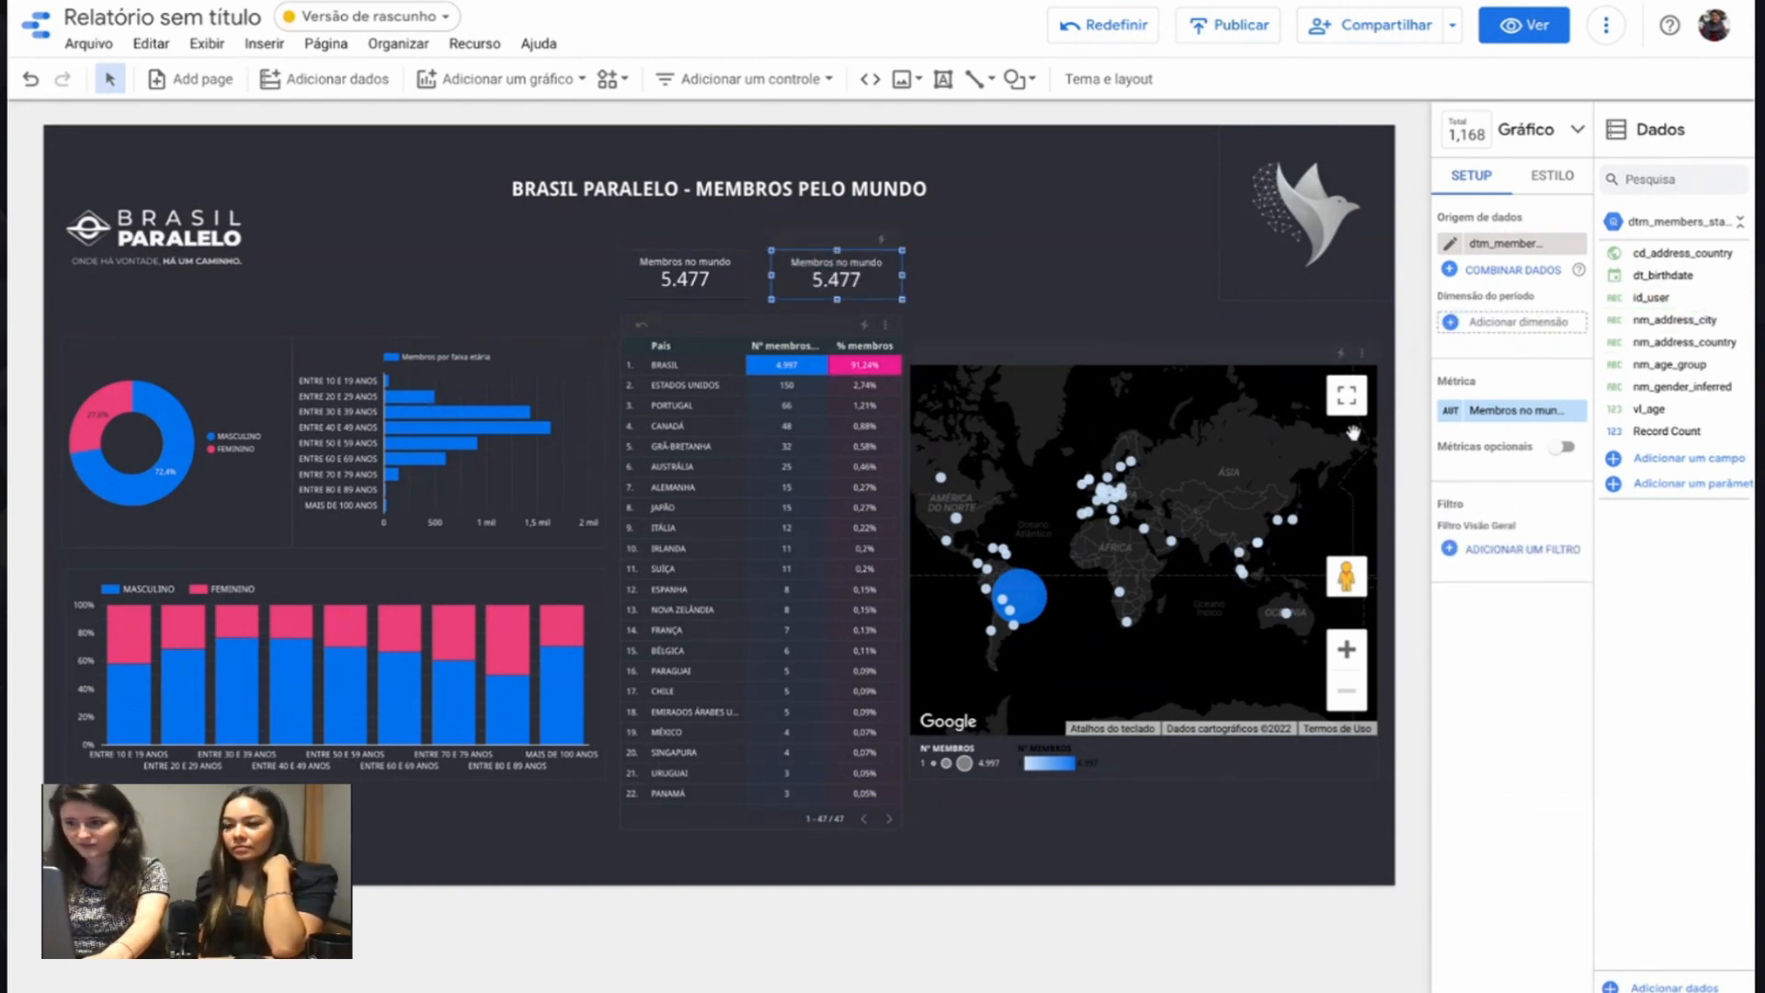
pyautogui.click(1495, 413)
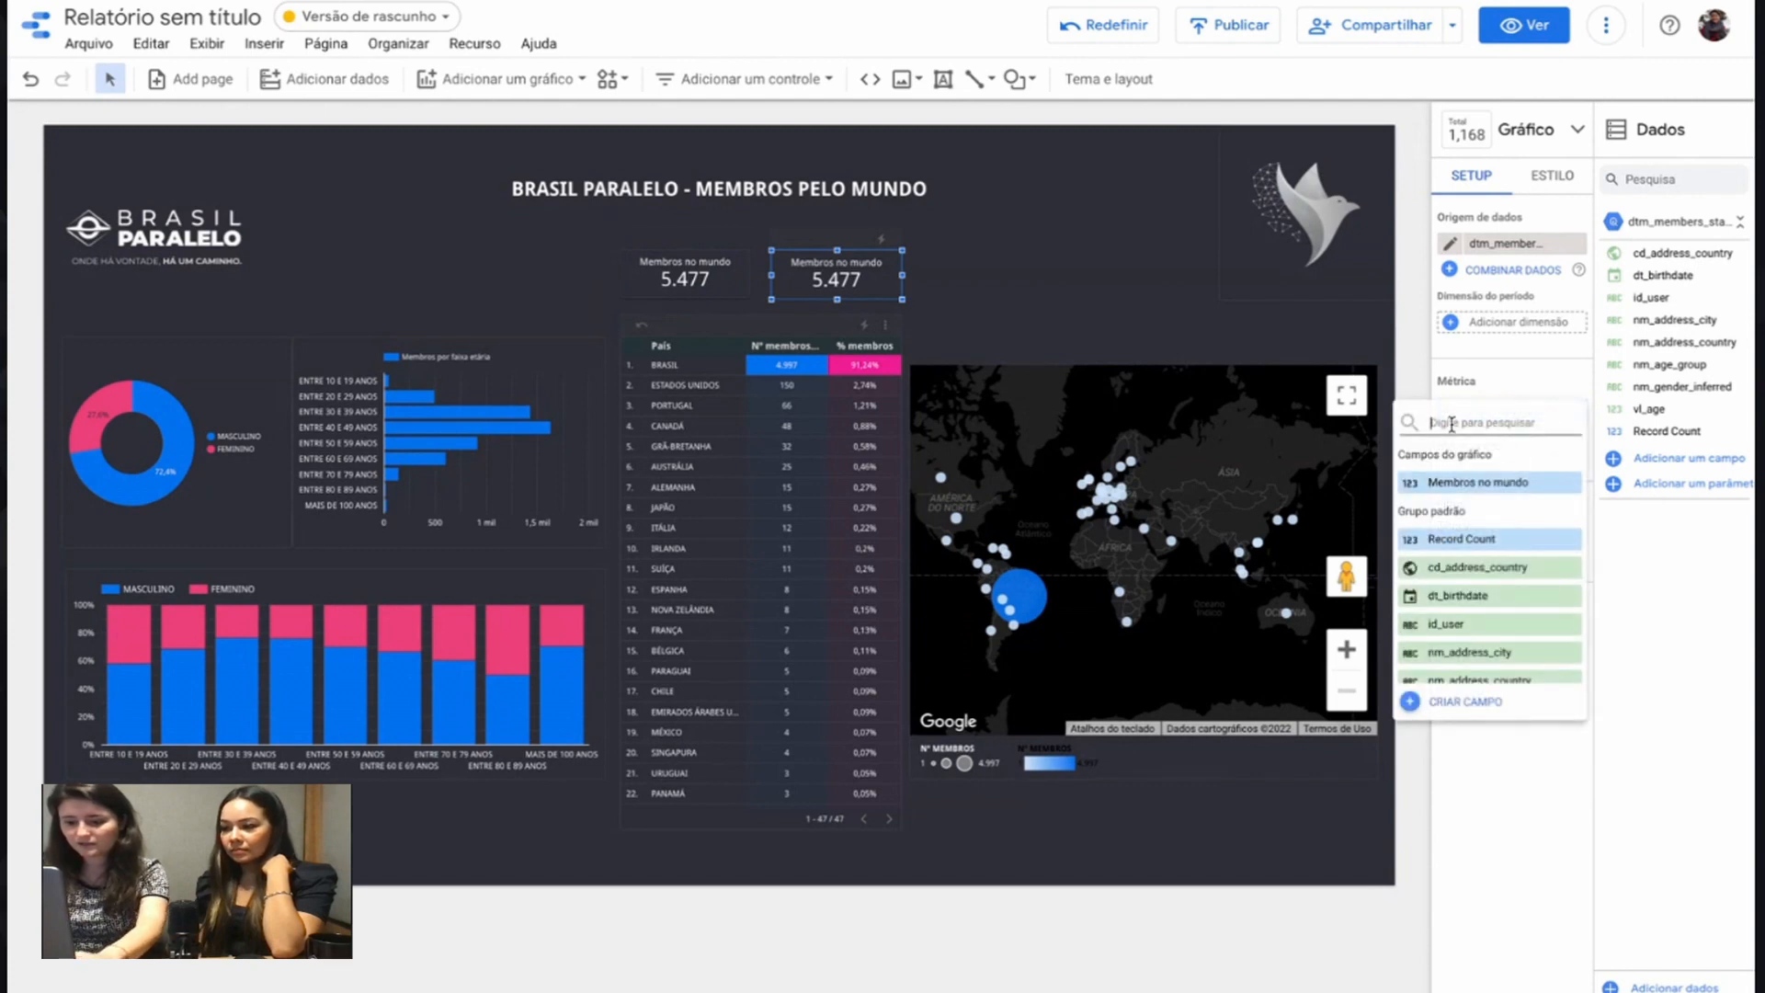
pyautogui.write('cd')
pyautogui.click(1497, 481)
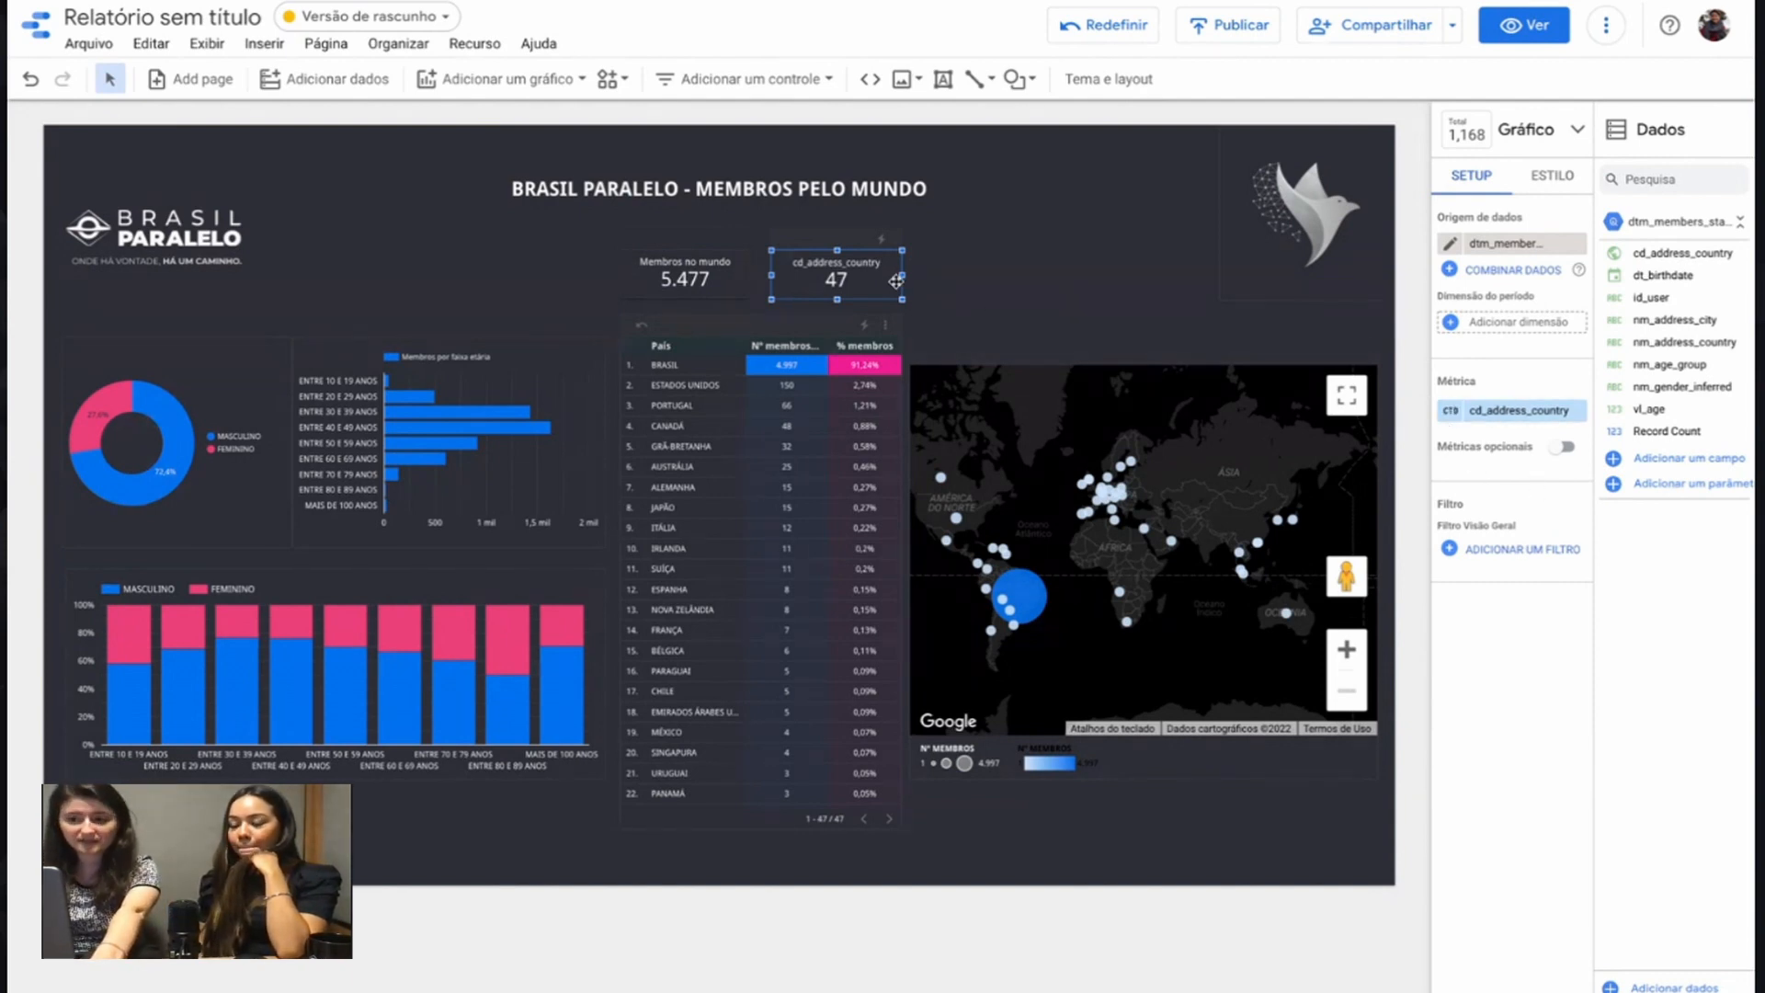
pyautogui.moveTo(880, 282); pyautogui.dragTo(879, 281)
pyautogui.click(959, 280)
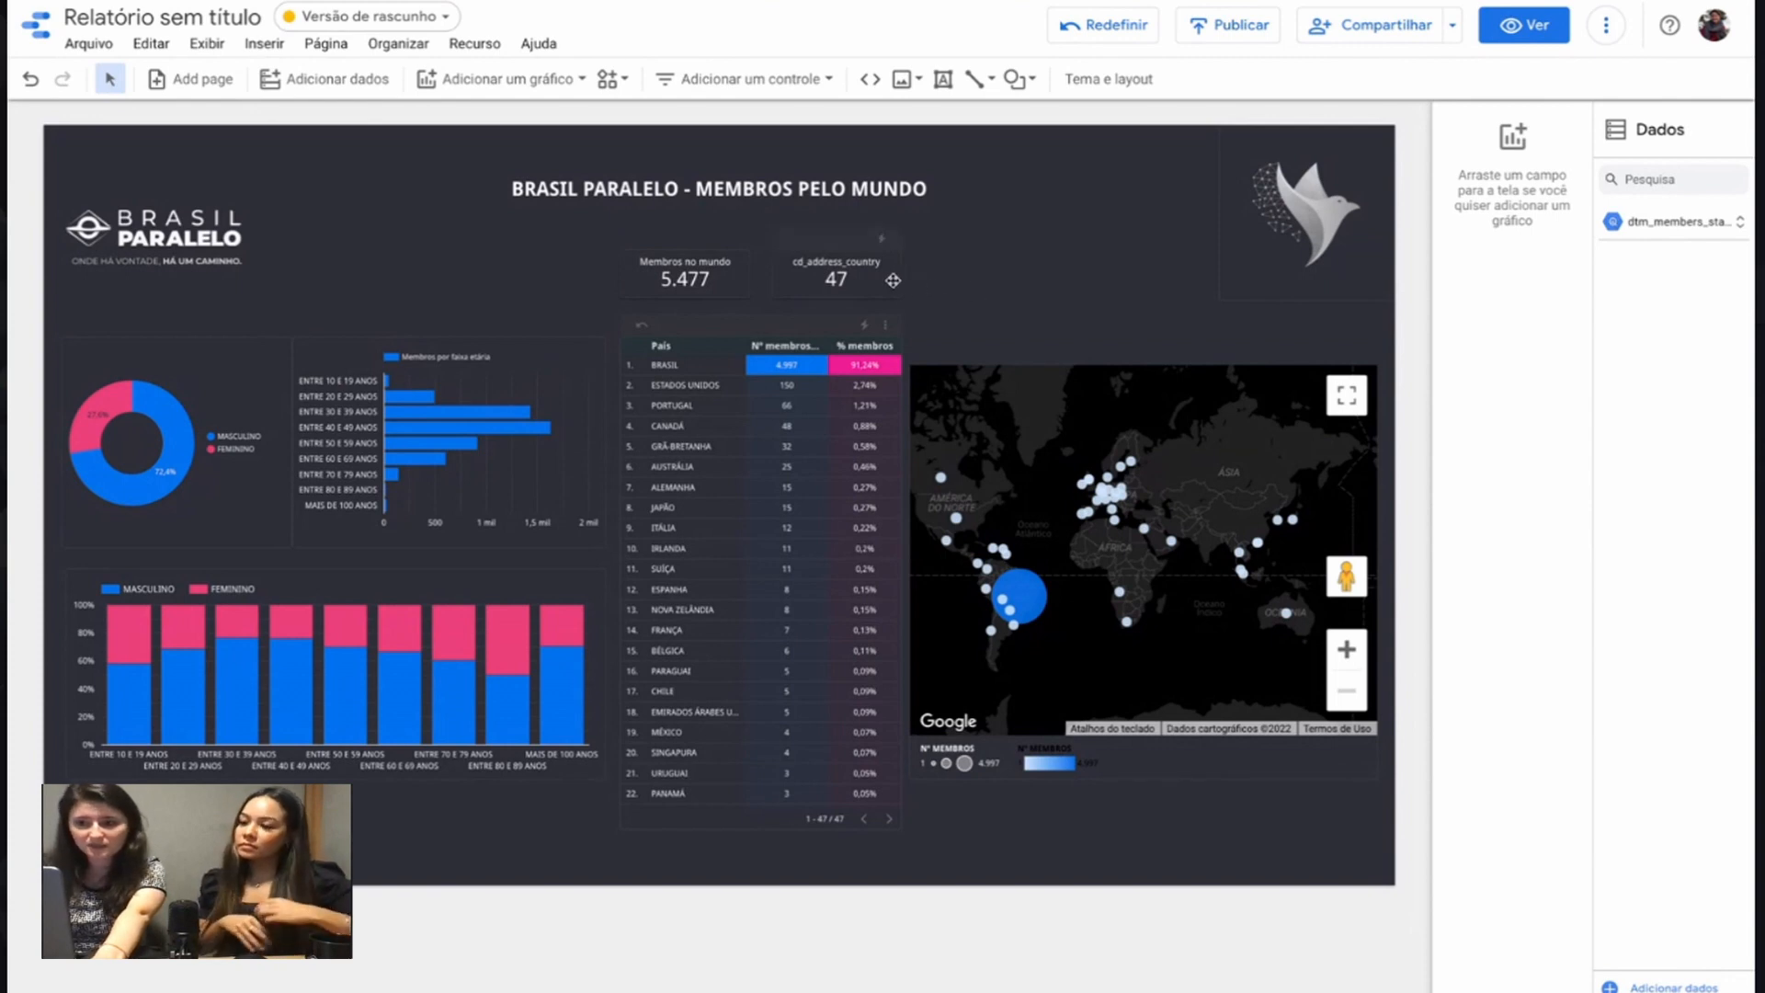
# Step: Move both scorecards slightly up and extend their lower edges a little toward the country table
pyautogui.moveTo(881, 285); pyautogui.dragTo(877, 273)
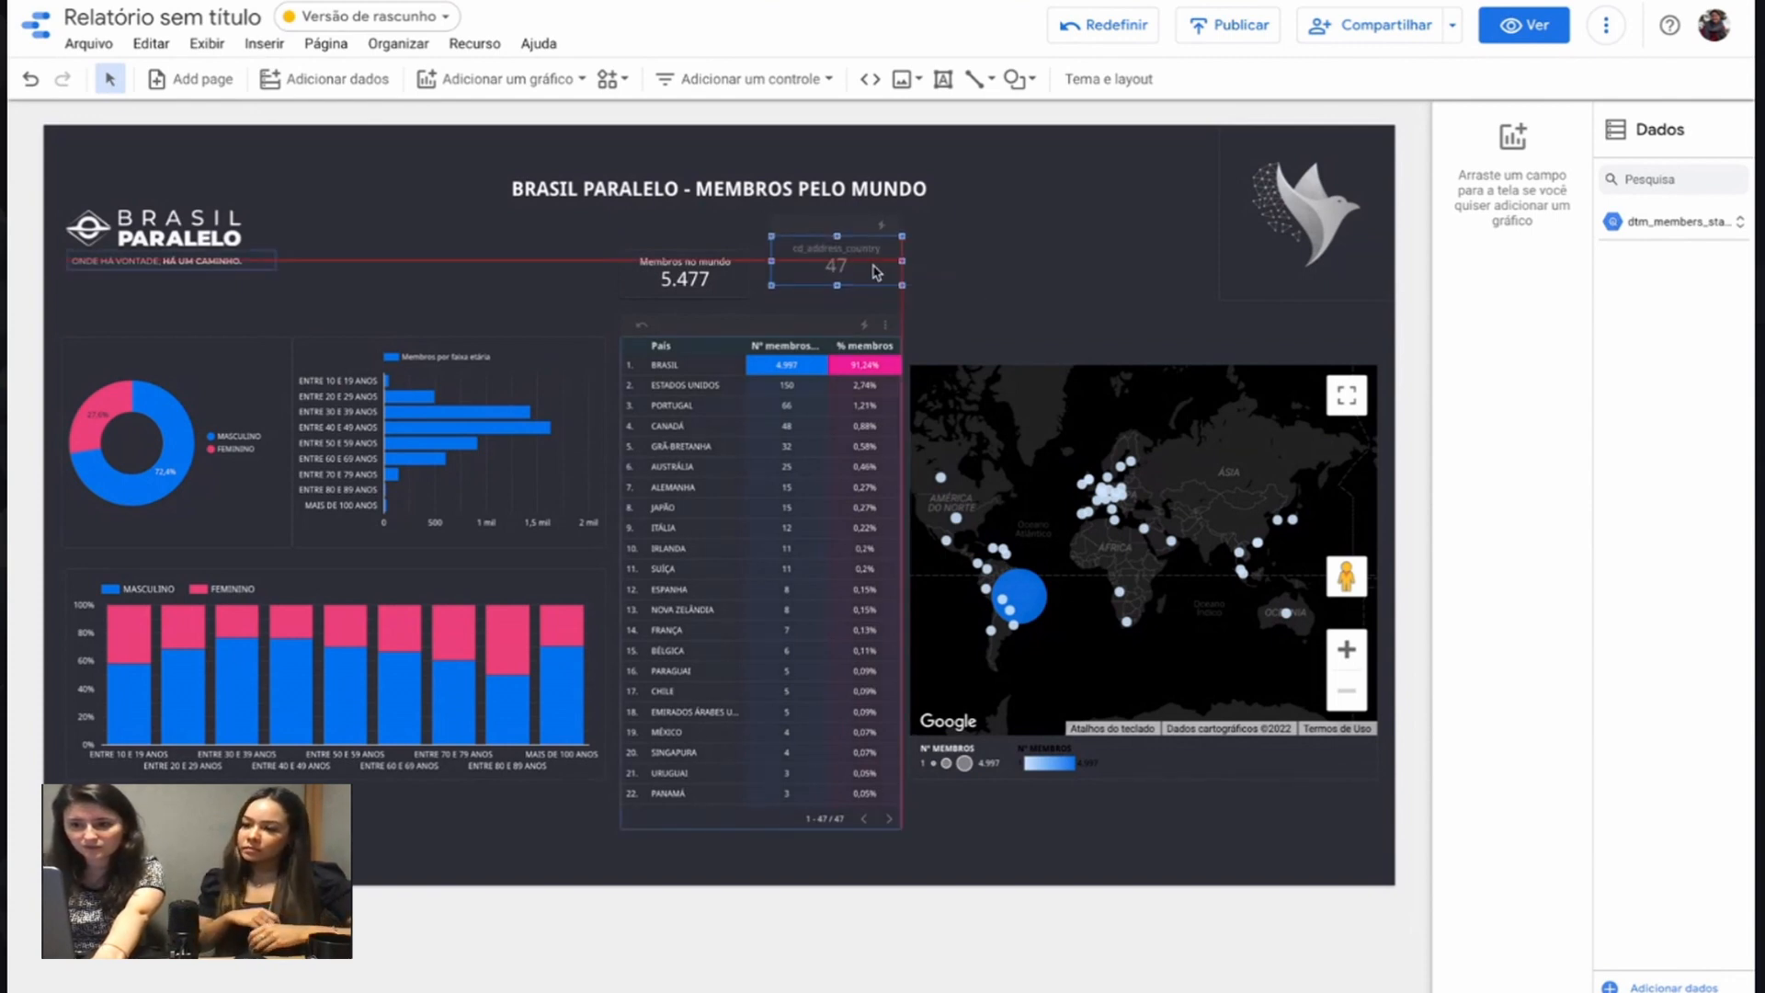
pyautogui.click(739, 287)
pyautogui.moveTo(739, 287); pyautogui.dragTo(740, 274)
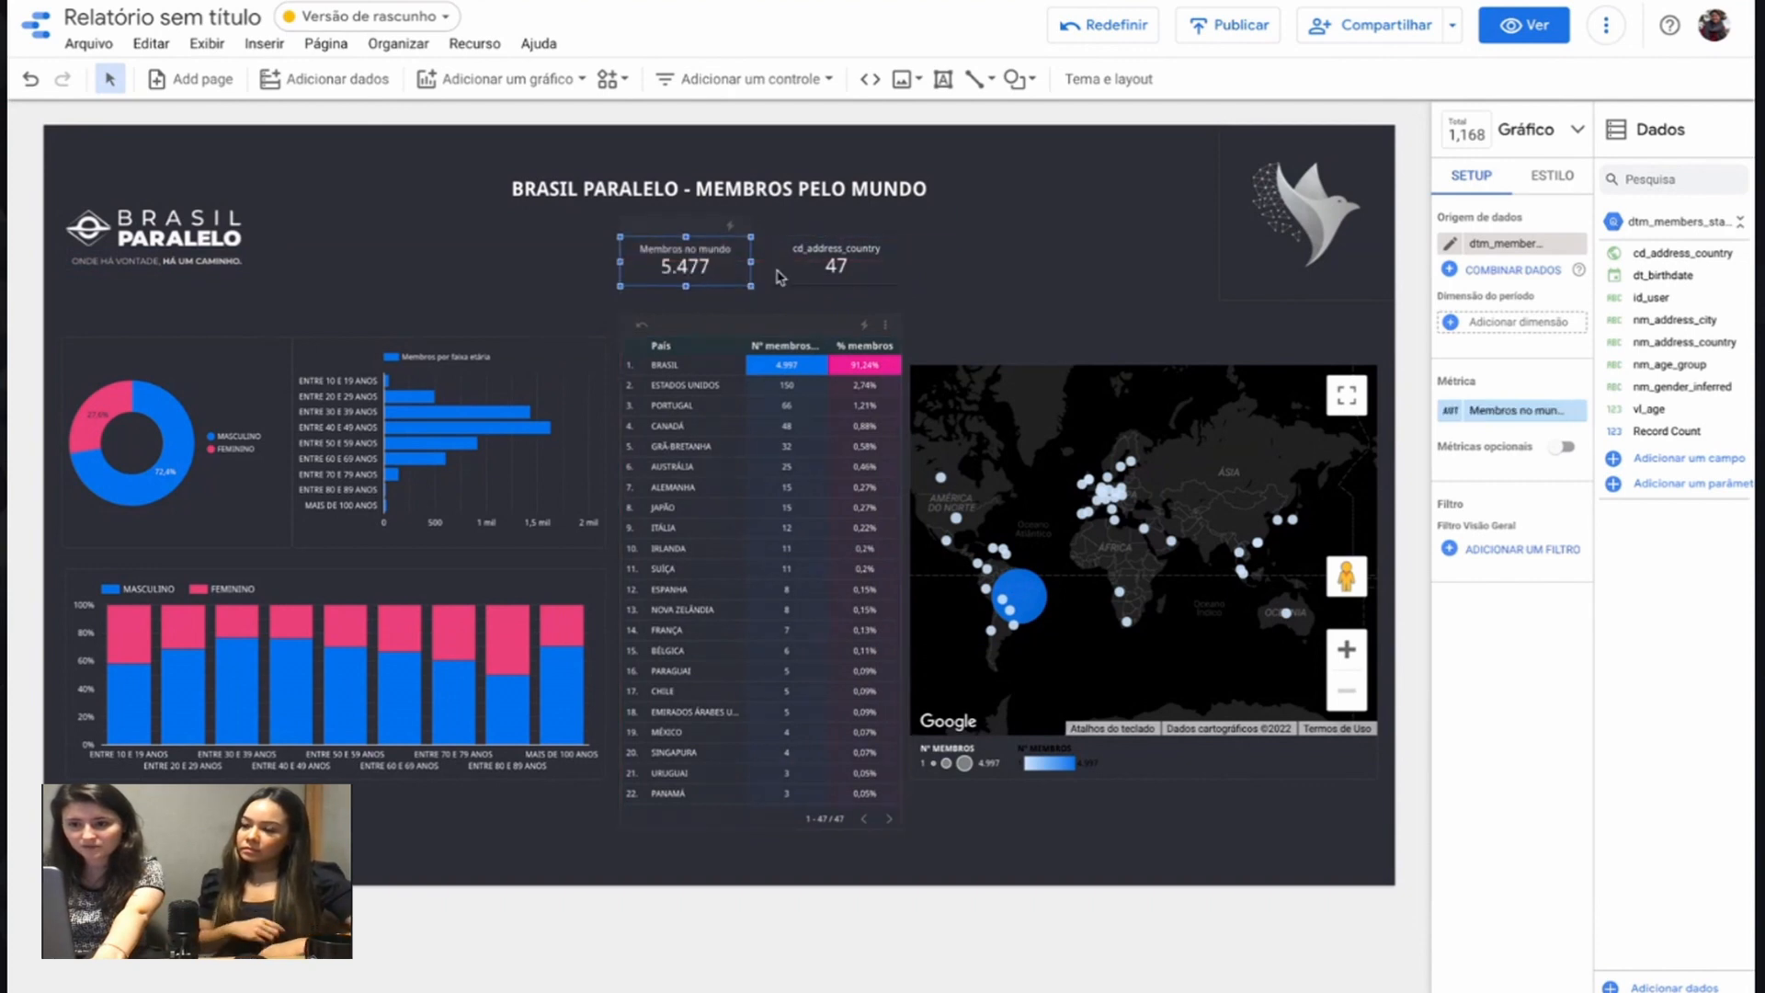
pyautogui.click(881, 267)
pyautogui.moveTo(839, 287); pyautogui.dragTo(839, 302)
pyautogui.click(730, 276)
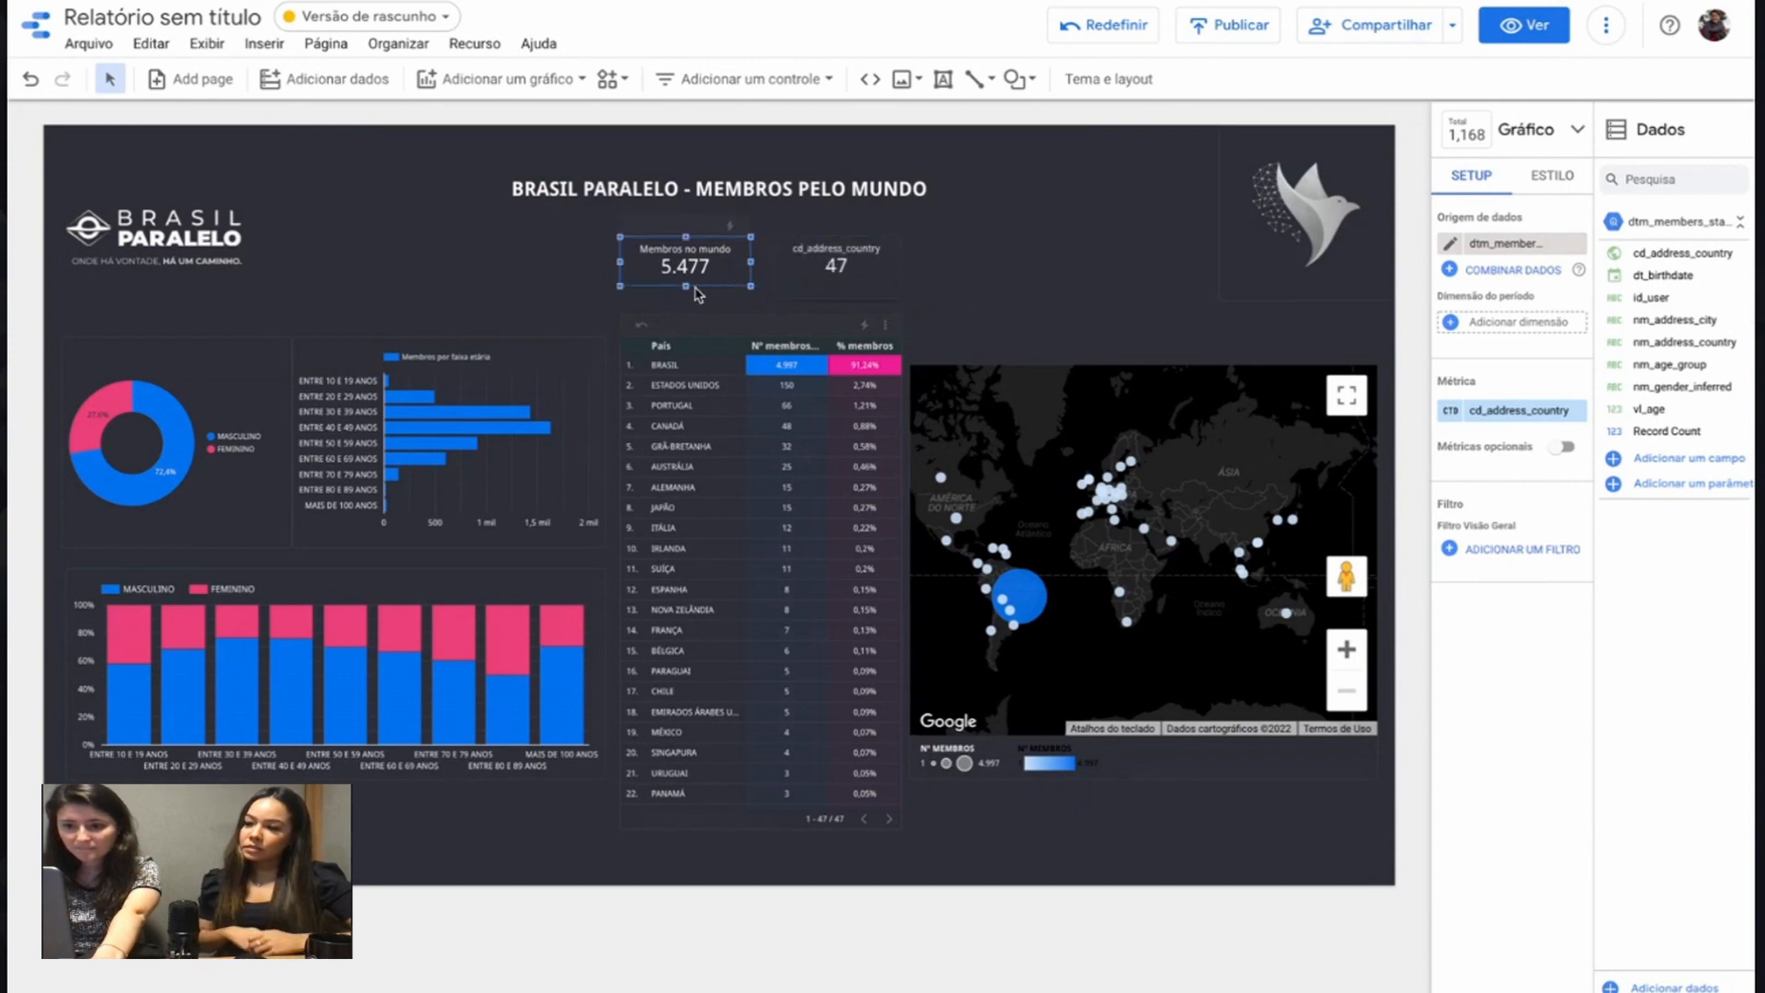
pyautogui.moveTo(684, 285); pyautogui.dragTo(684, 299)
pyautogui.click(867, 282)
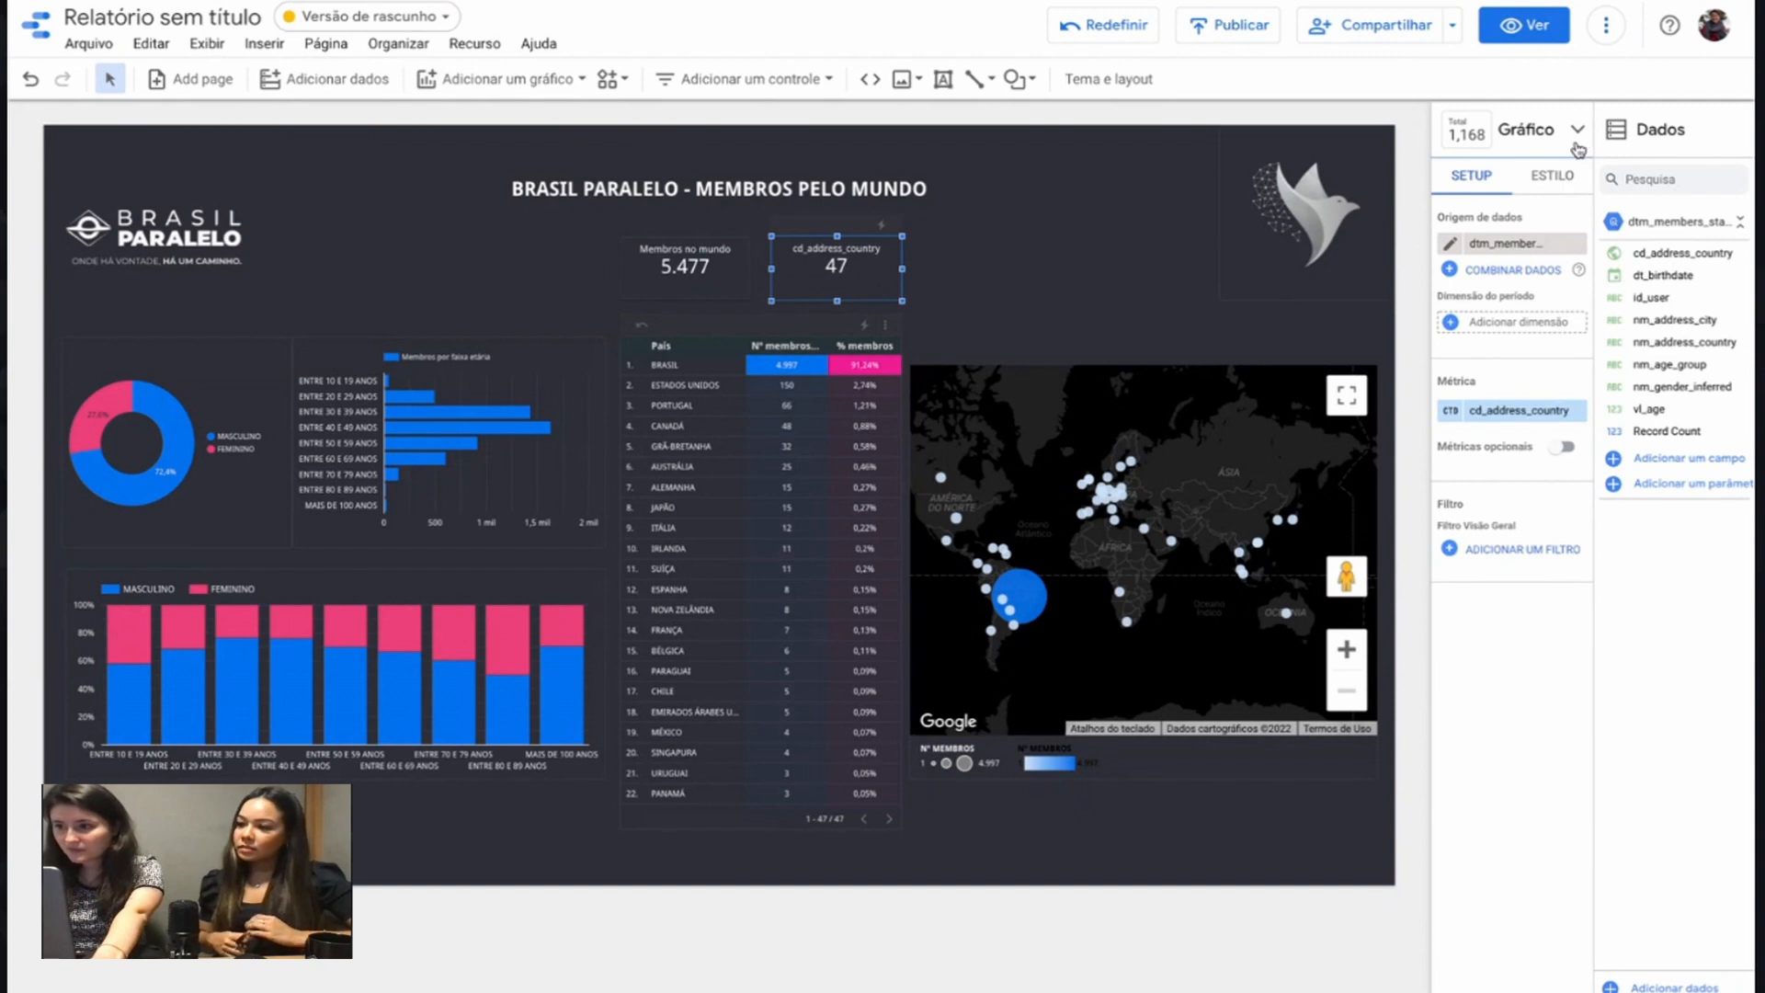
pyautogui.click(1208, 275)
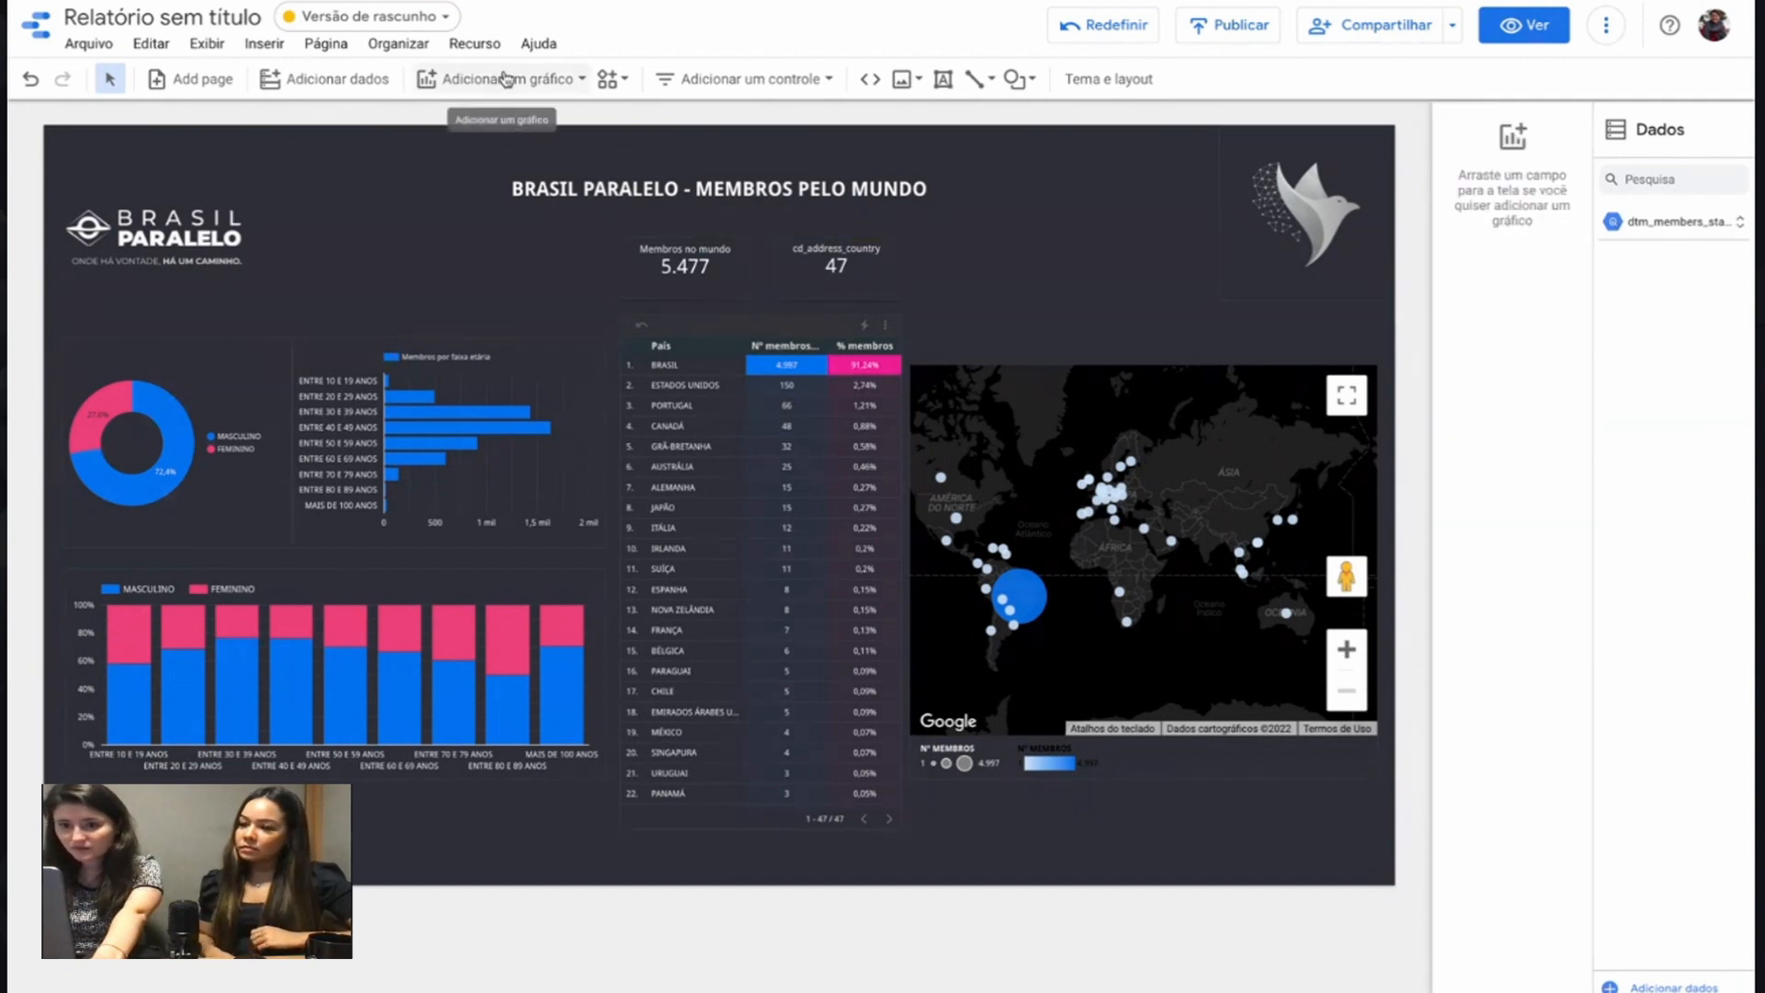
# Step: Insert a small new scorecard just below the country count and remove its dt_birthdate date range dimension
pyautogui.click(507, 79)
pyautogui.click(447, 202)
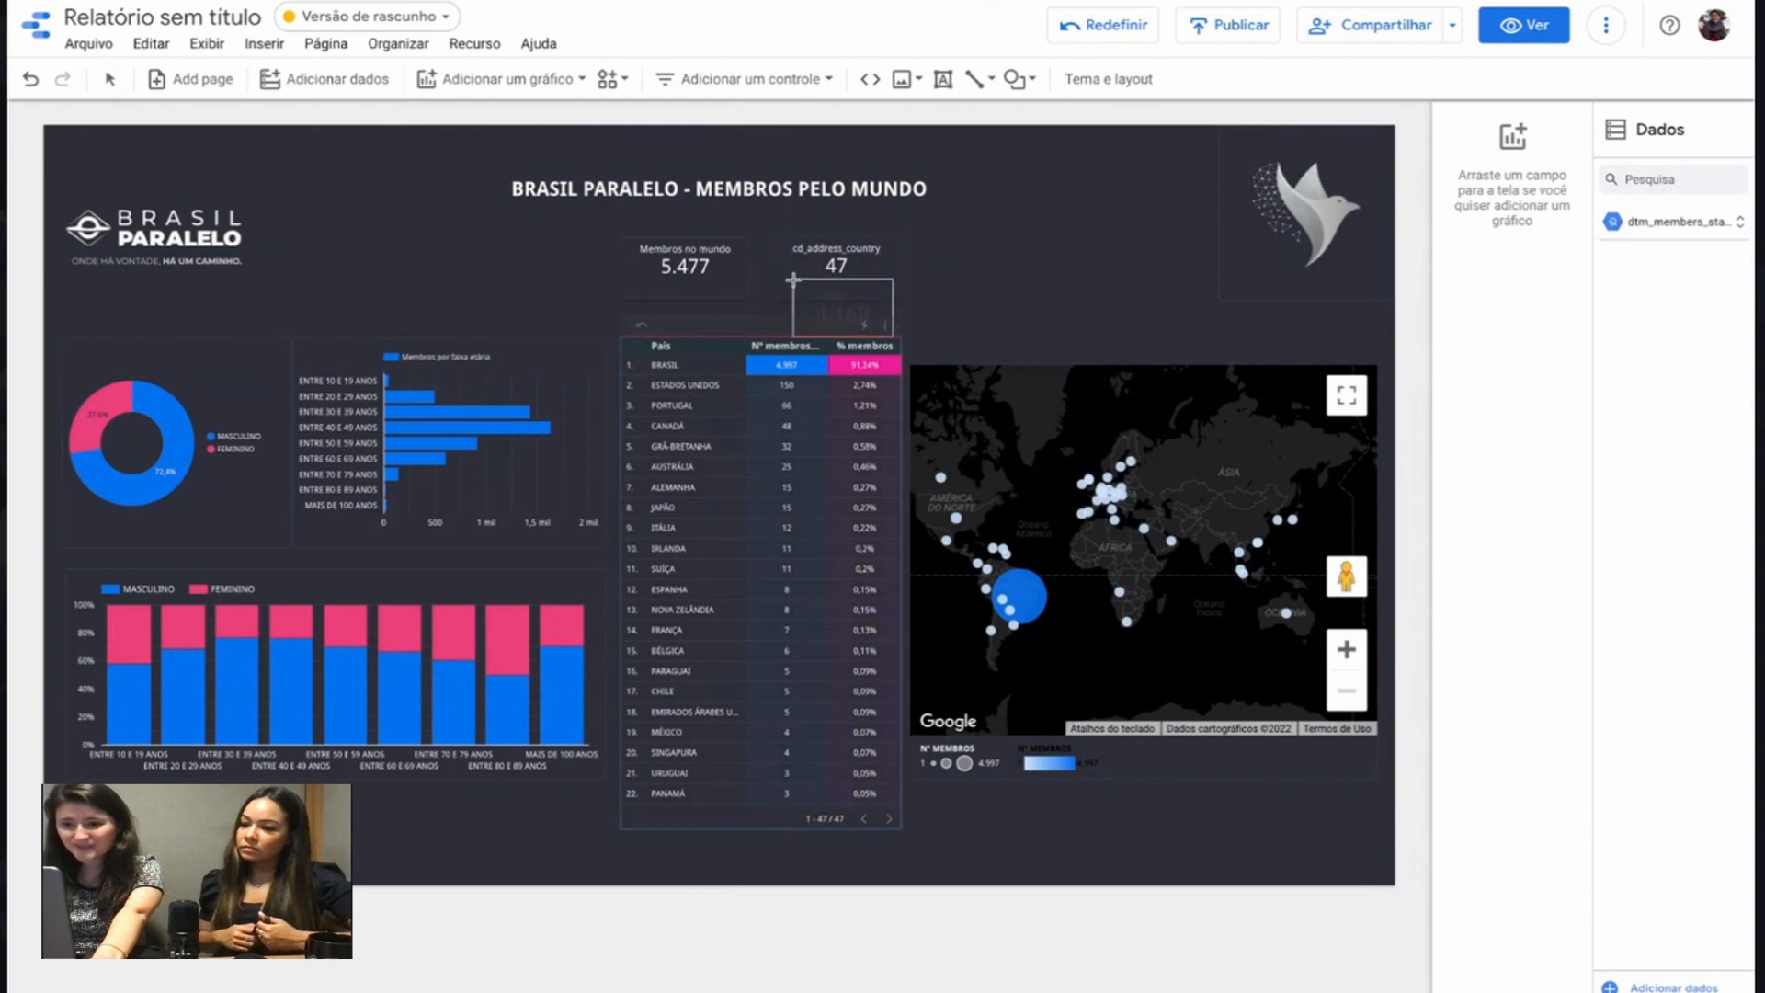
pyautogui.click(796, 279)
pyautogui.moveTo(847, 353); pyautogui.dragTo(879, 300)
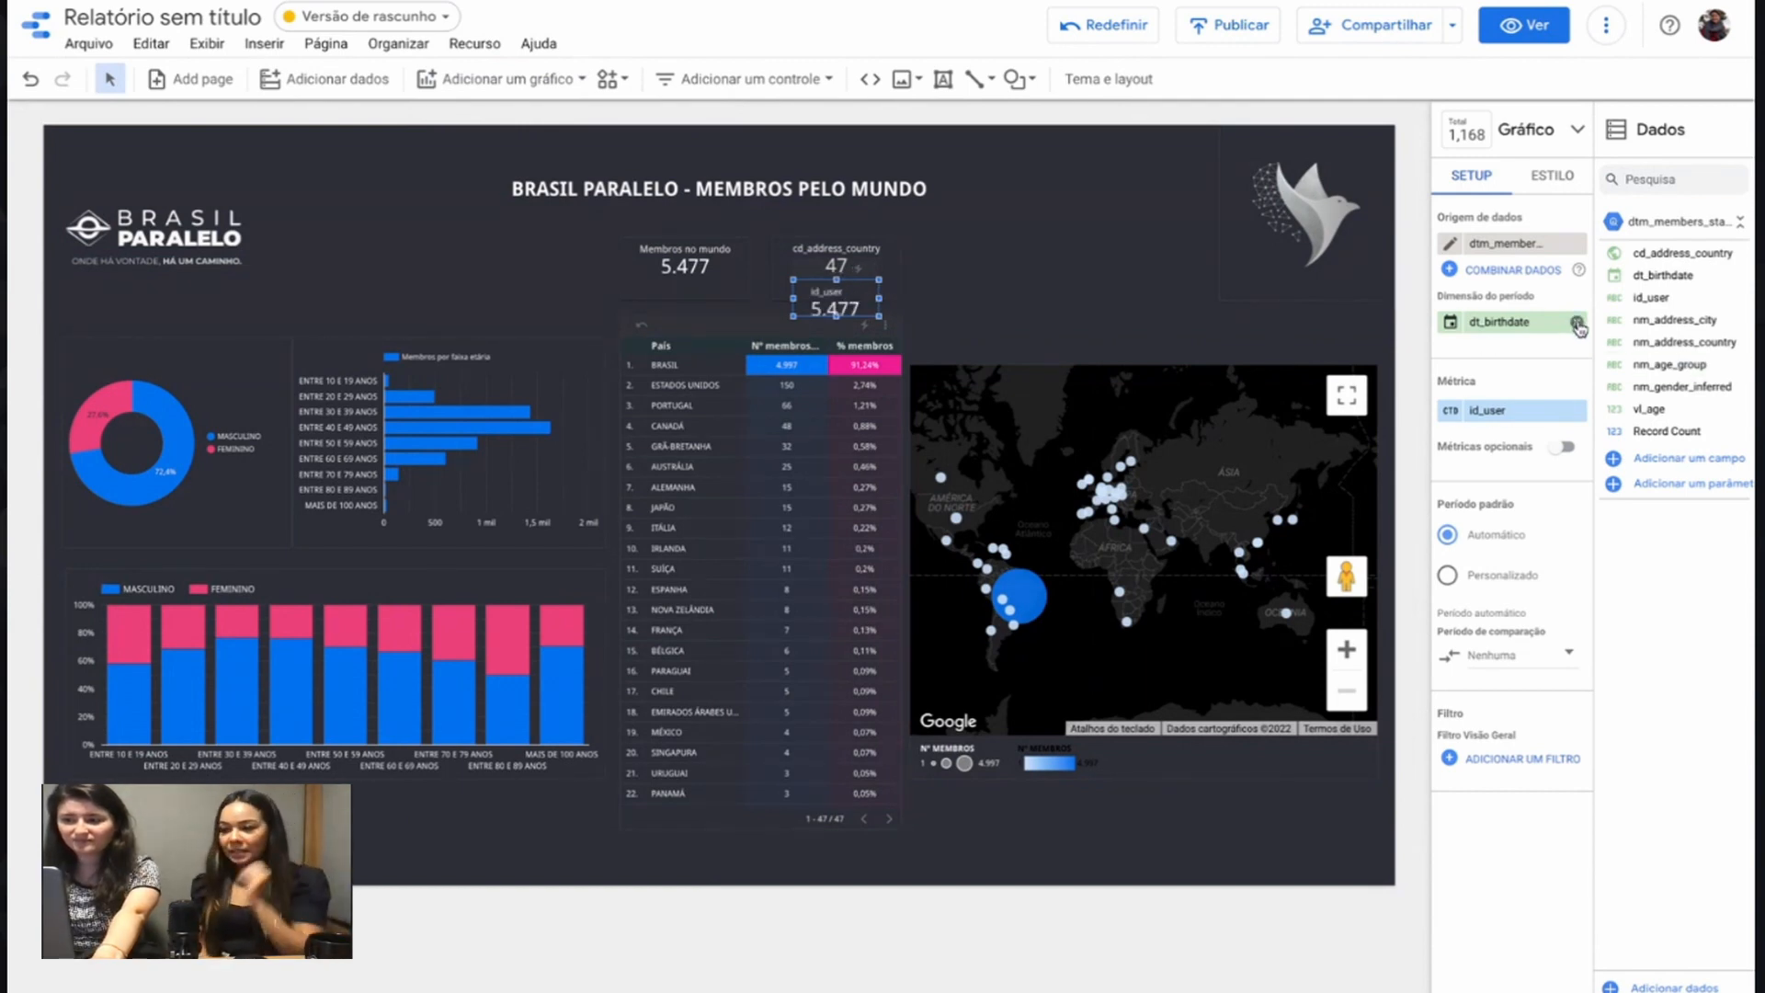
pyautogui.click(1577, 324)
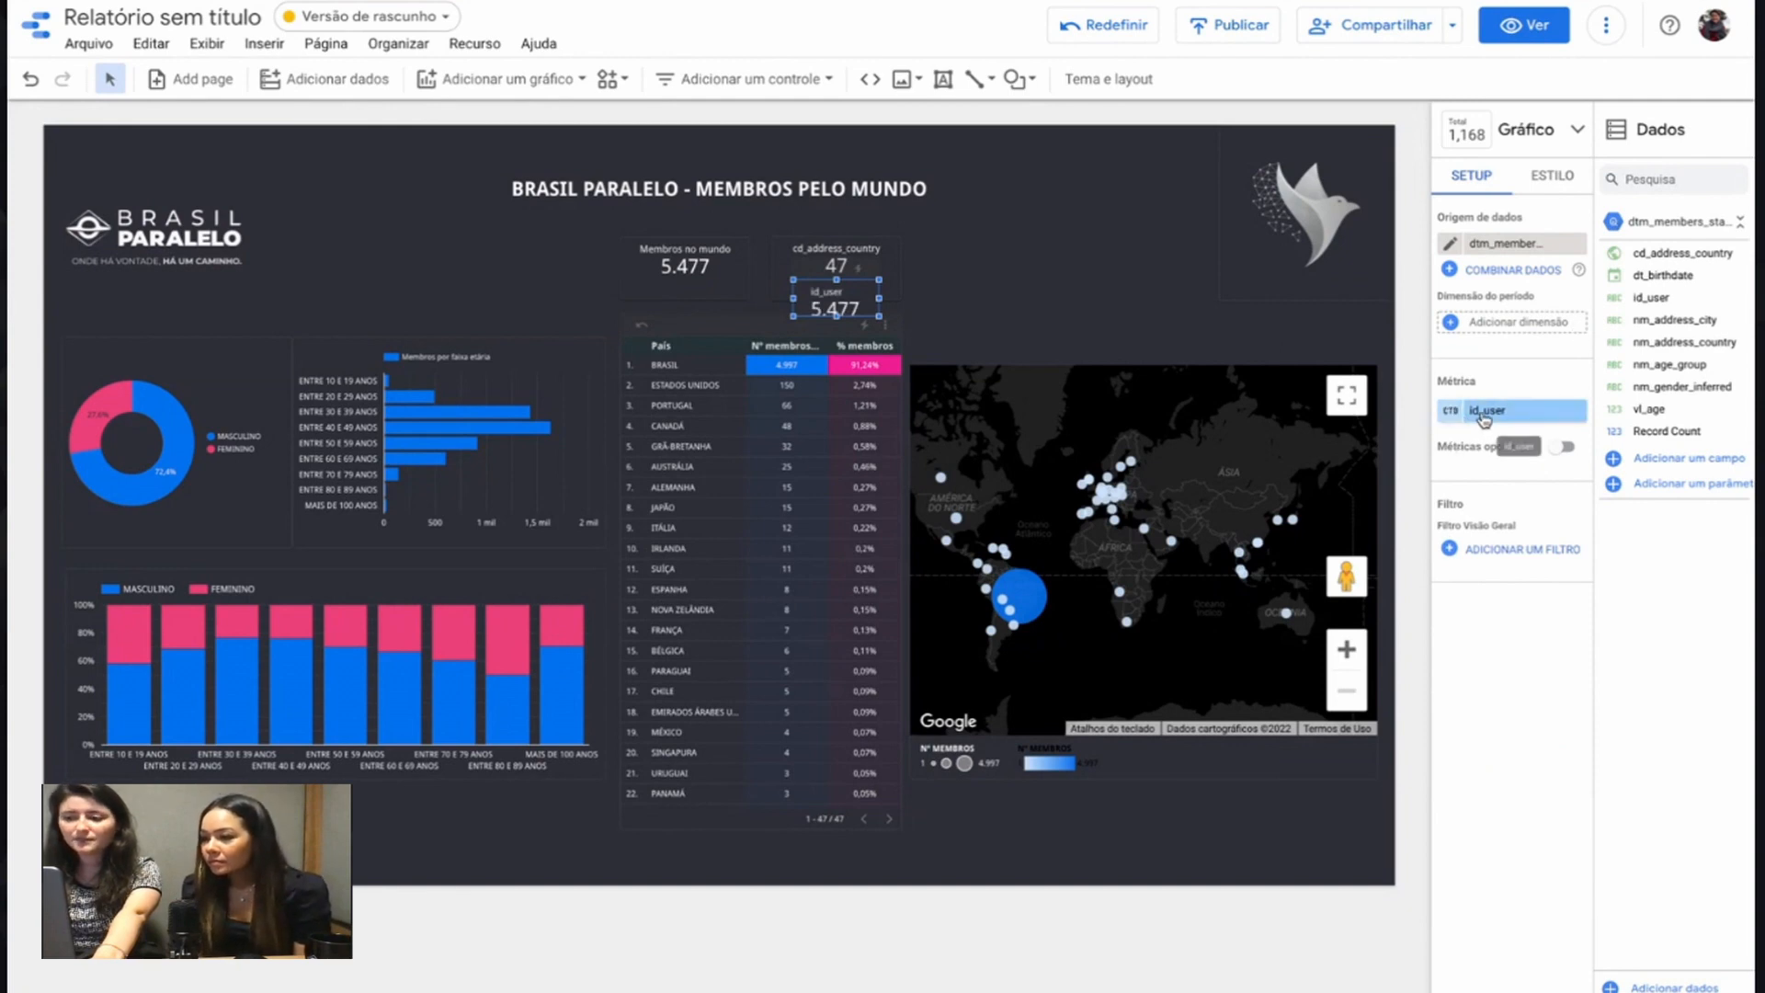
# Step: Replace the new scorecard's metric with a calculated field using the formula COUNT_DISTINCT(cd_address_country)/193
pyautogui.click(1482, 412)
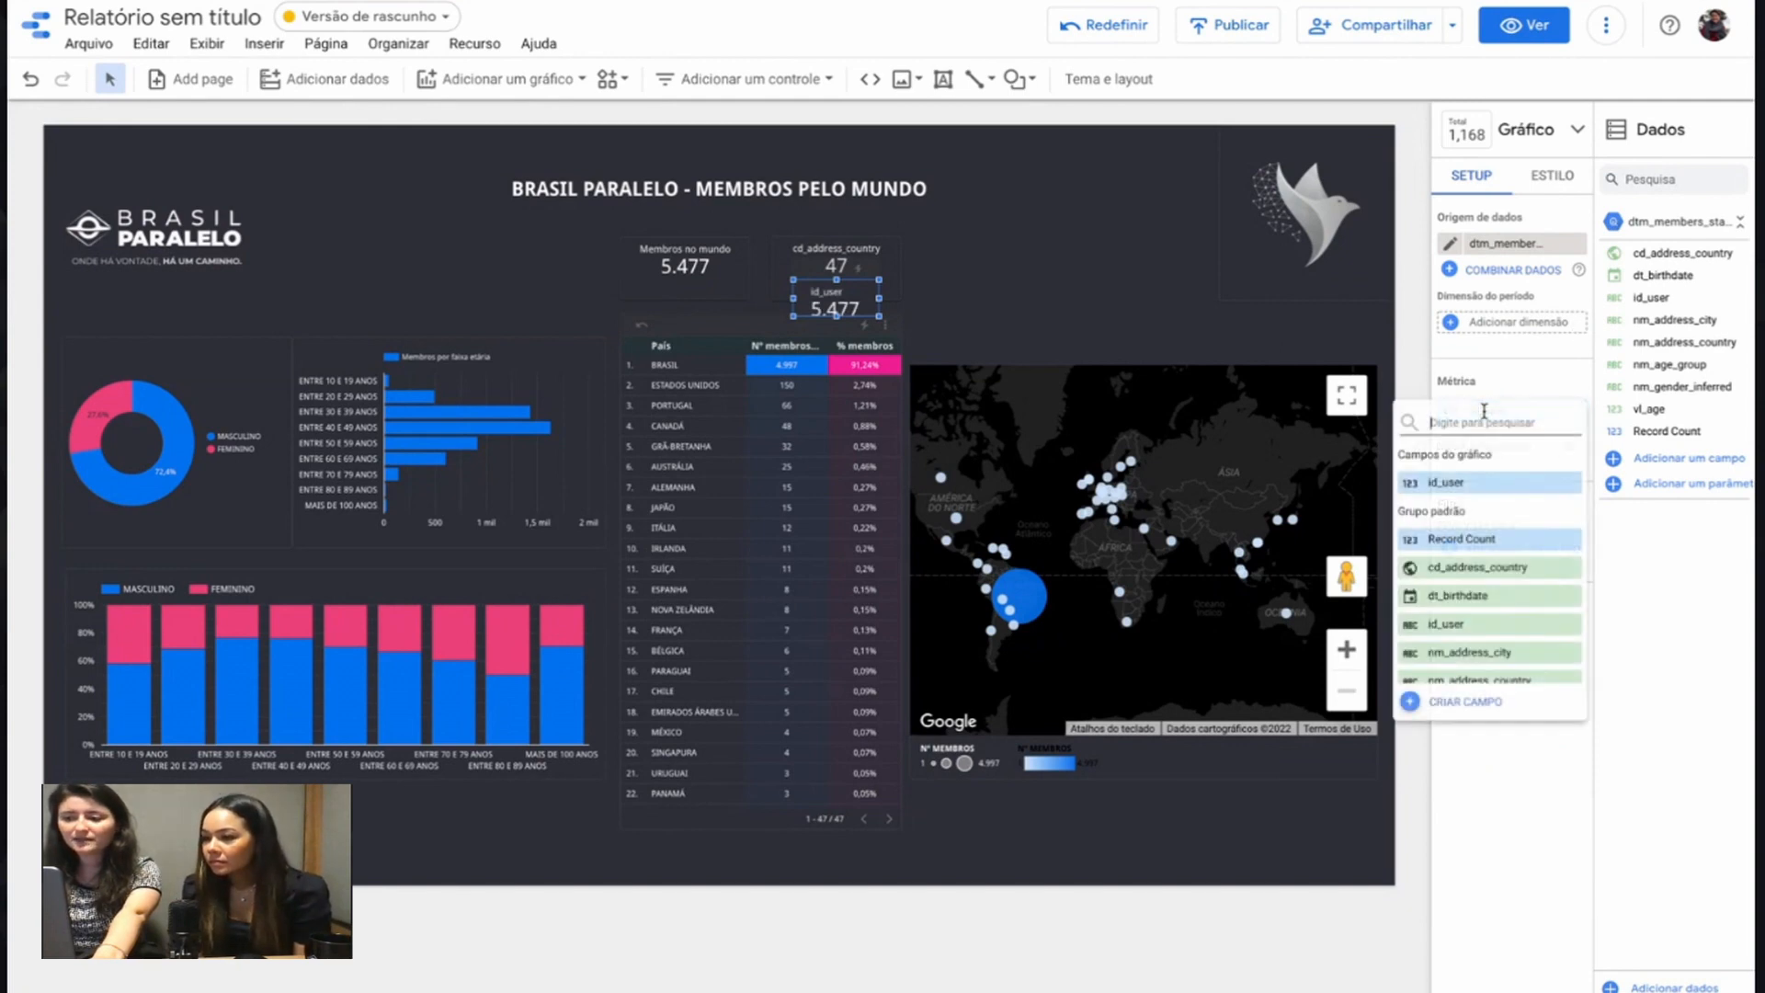
pyautogui.click(1462, 702)
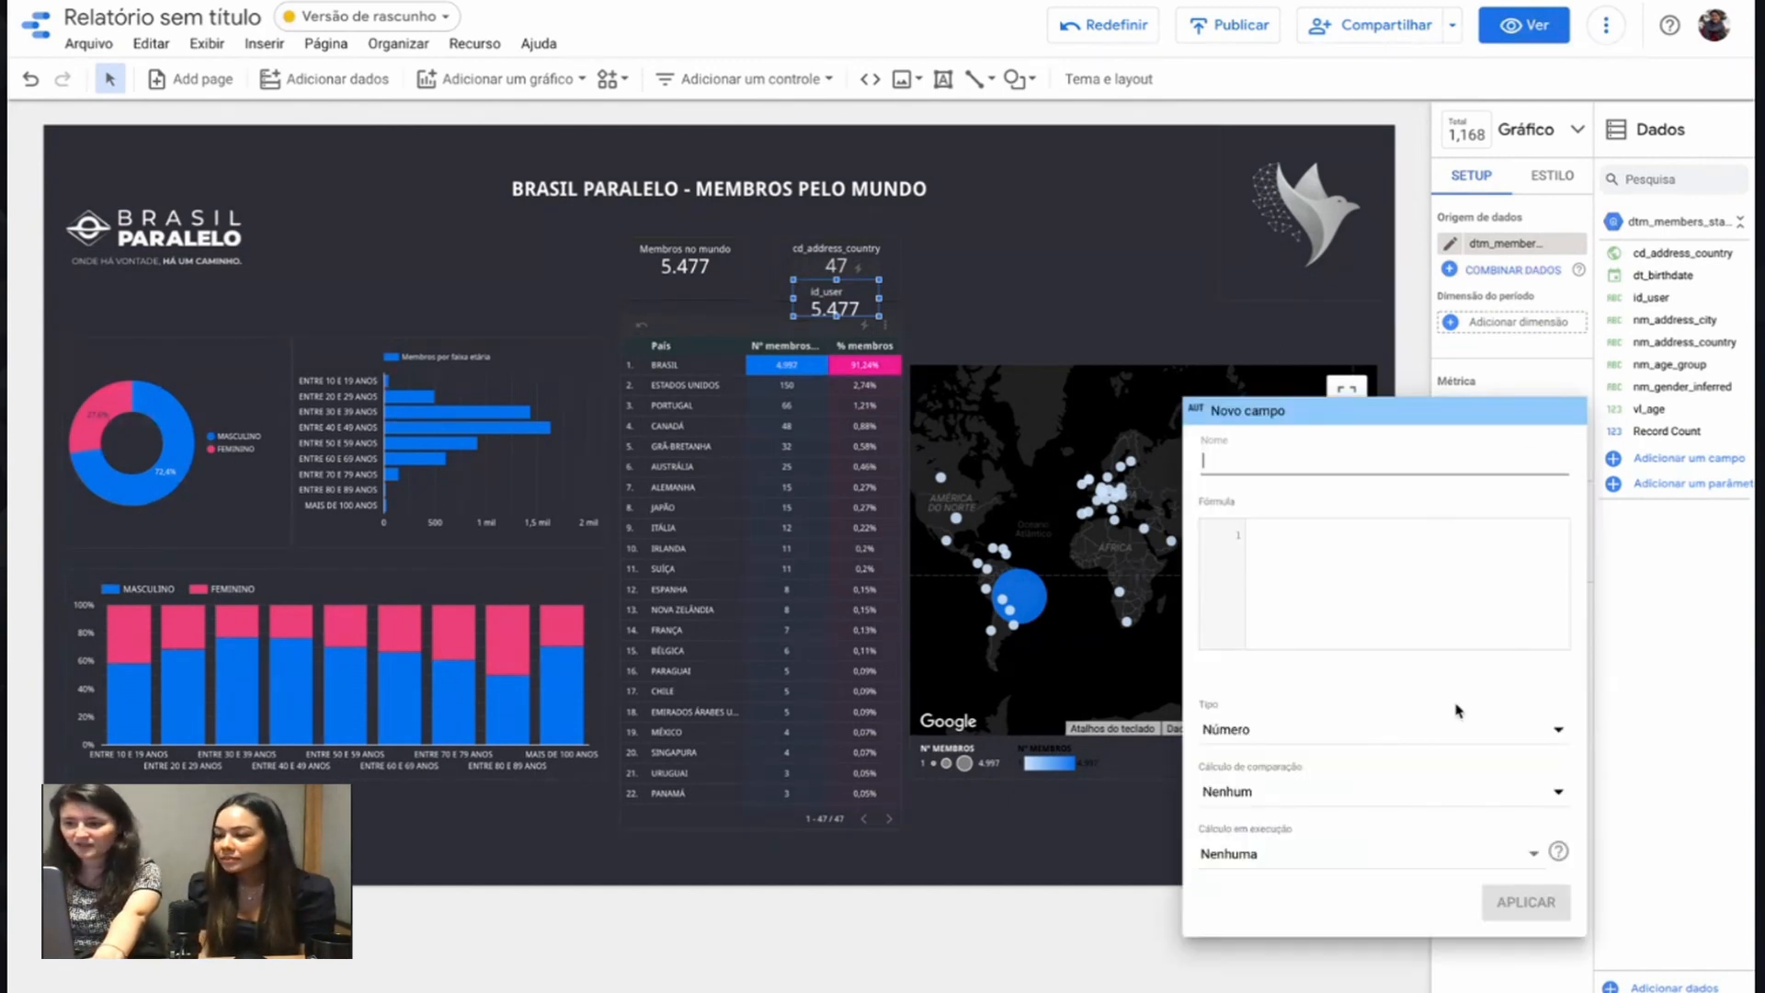
pyautogui.write('cou')
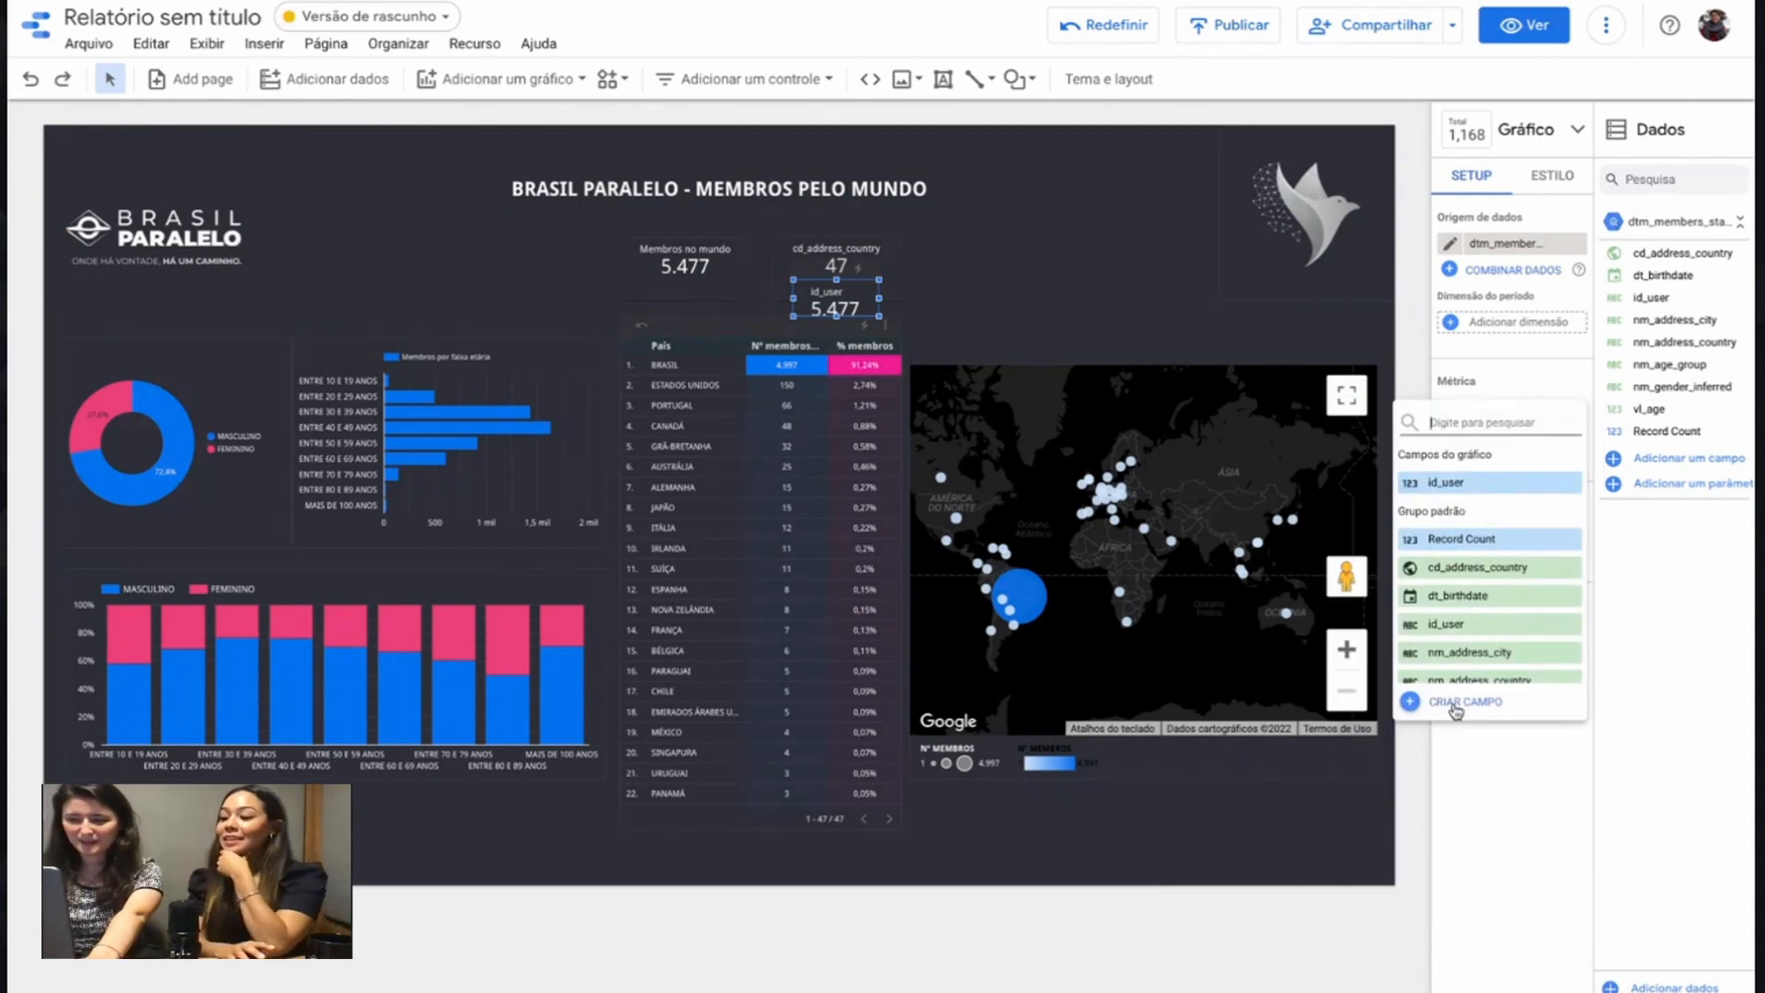
pyautogui.click(1455, 708)
pyautogui.click(1382, 598)
pyautogui.write('COUNT')
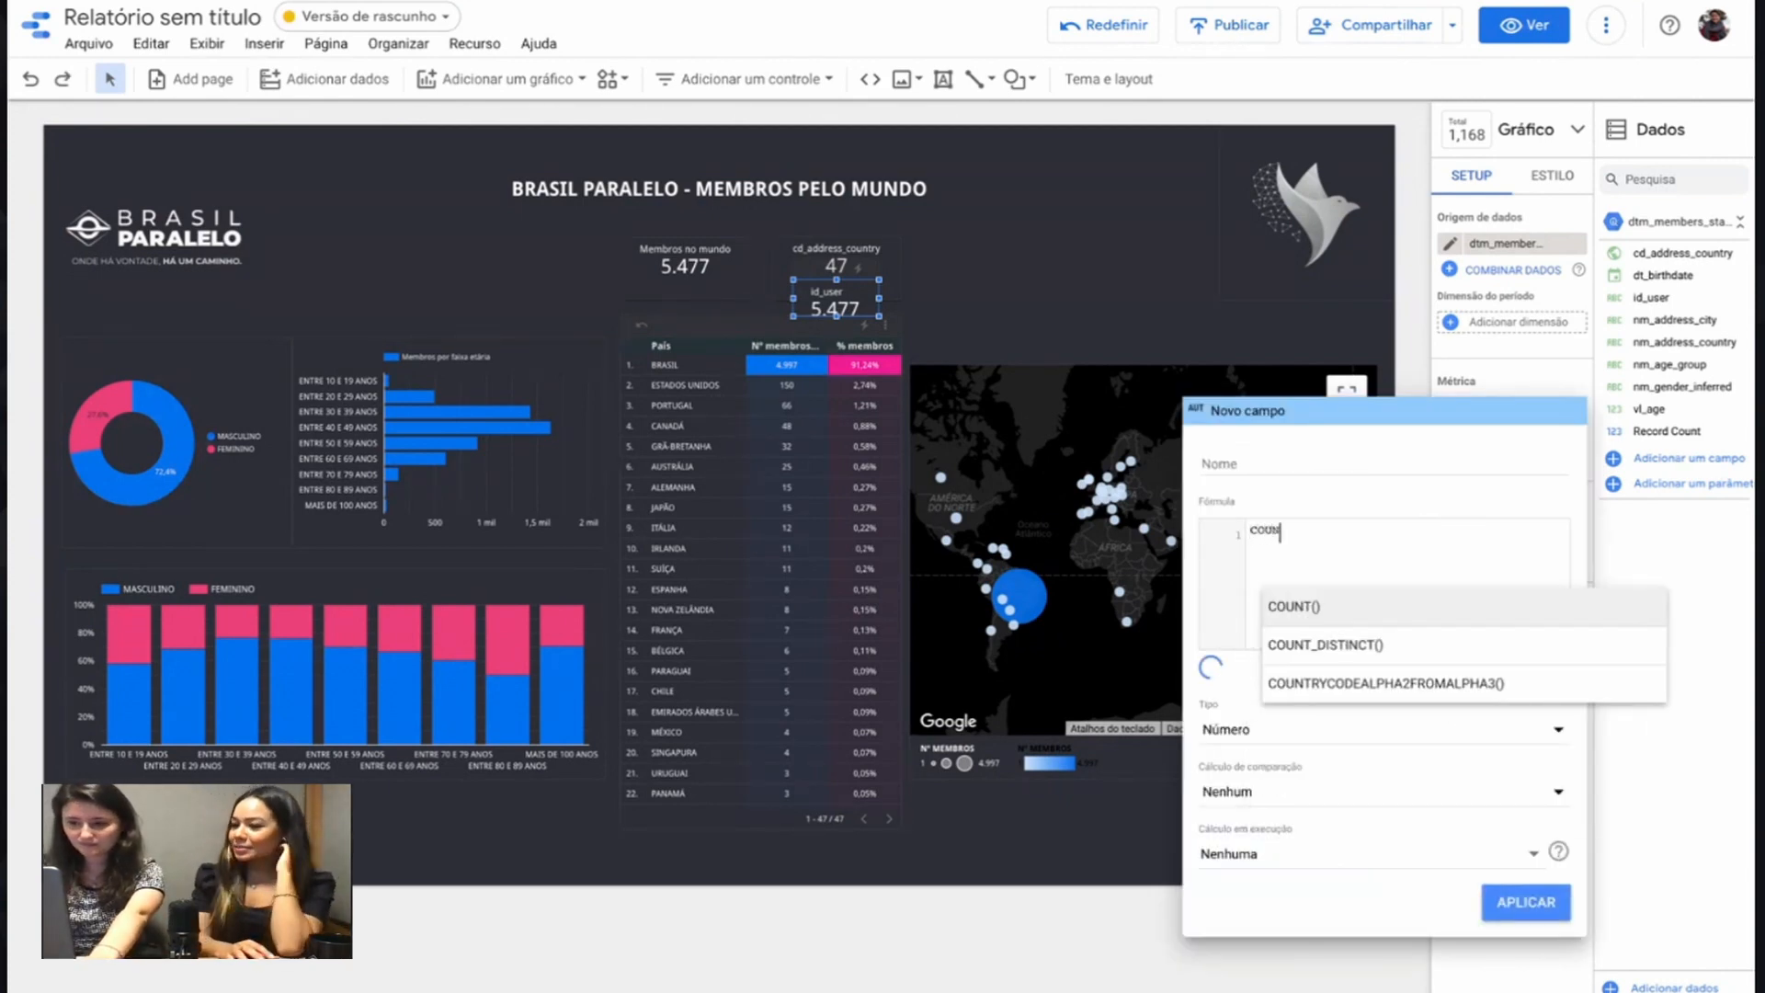
pyautogui.click(1432, 654)
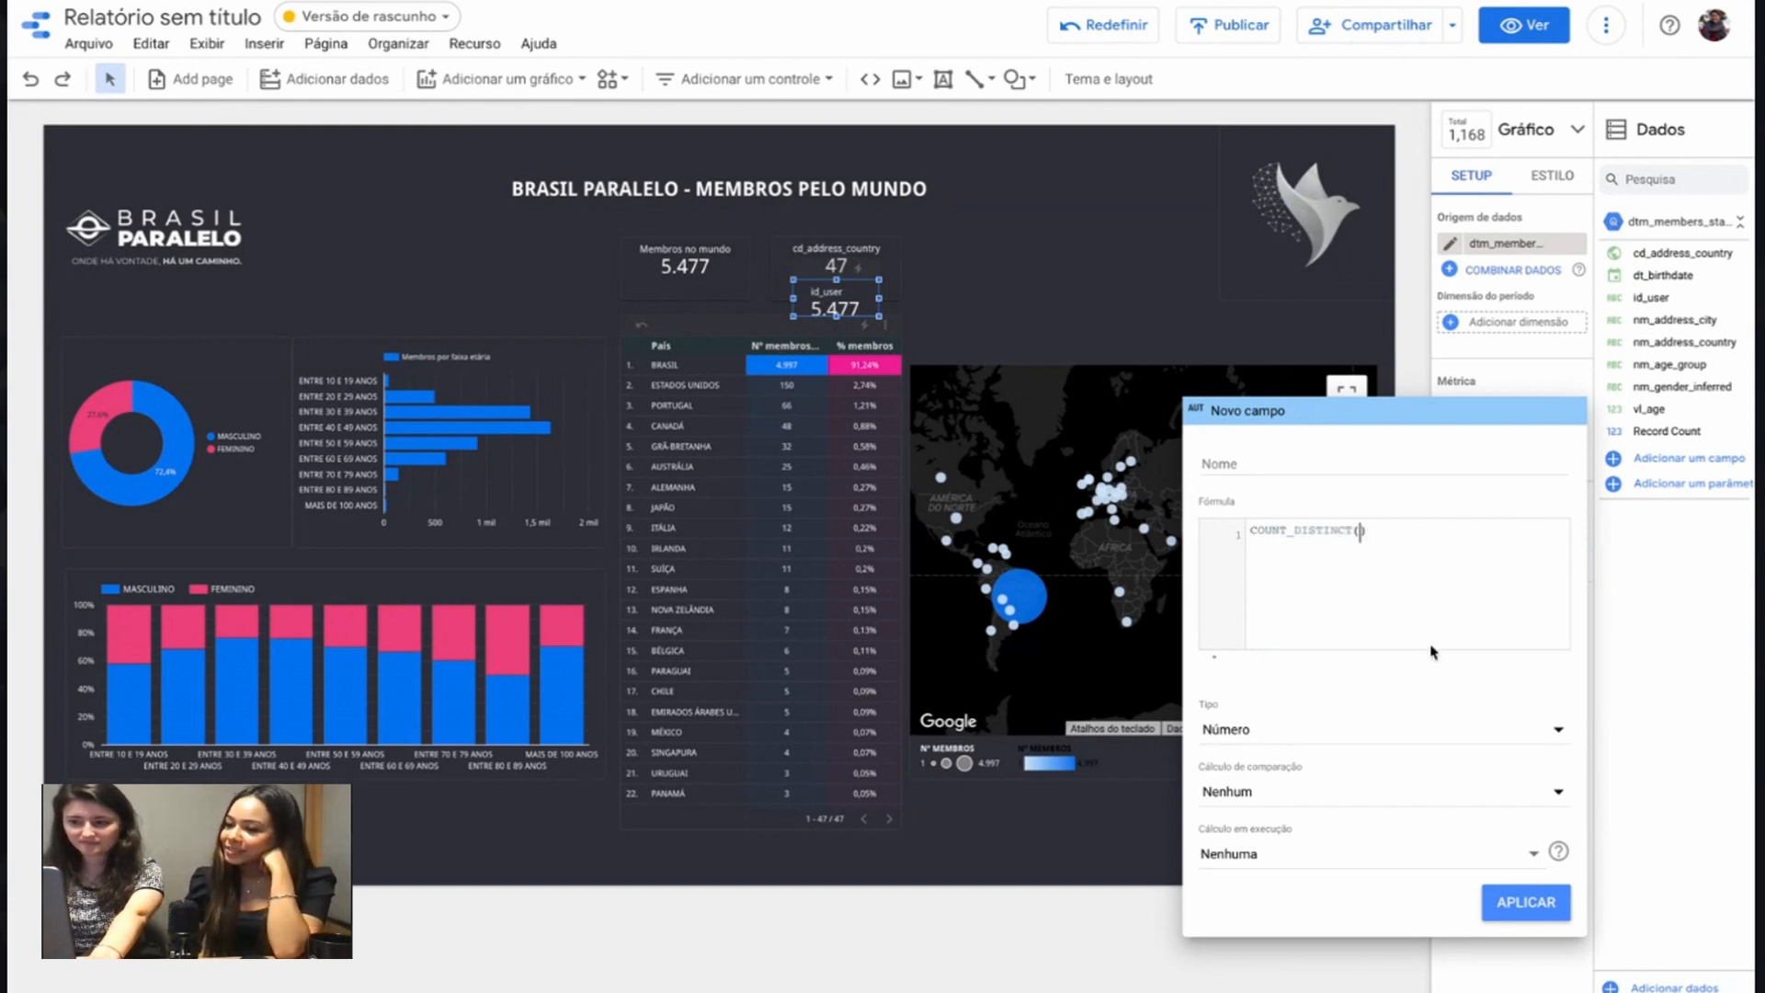
pyautogui.write('cd')
pyautogui.click(1416, 648)
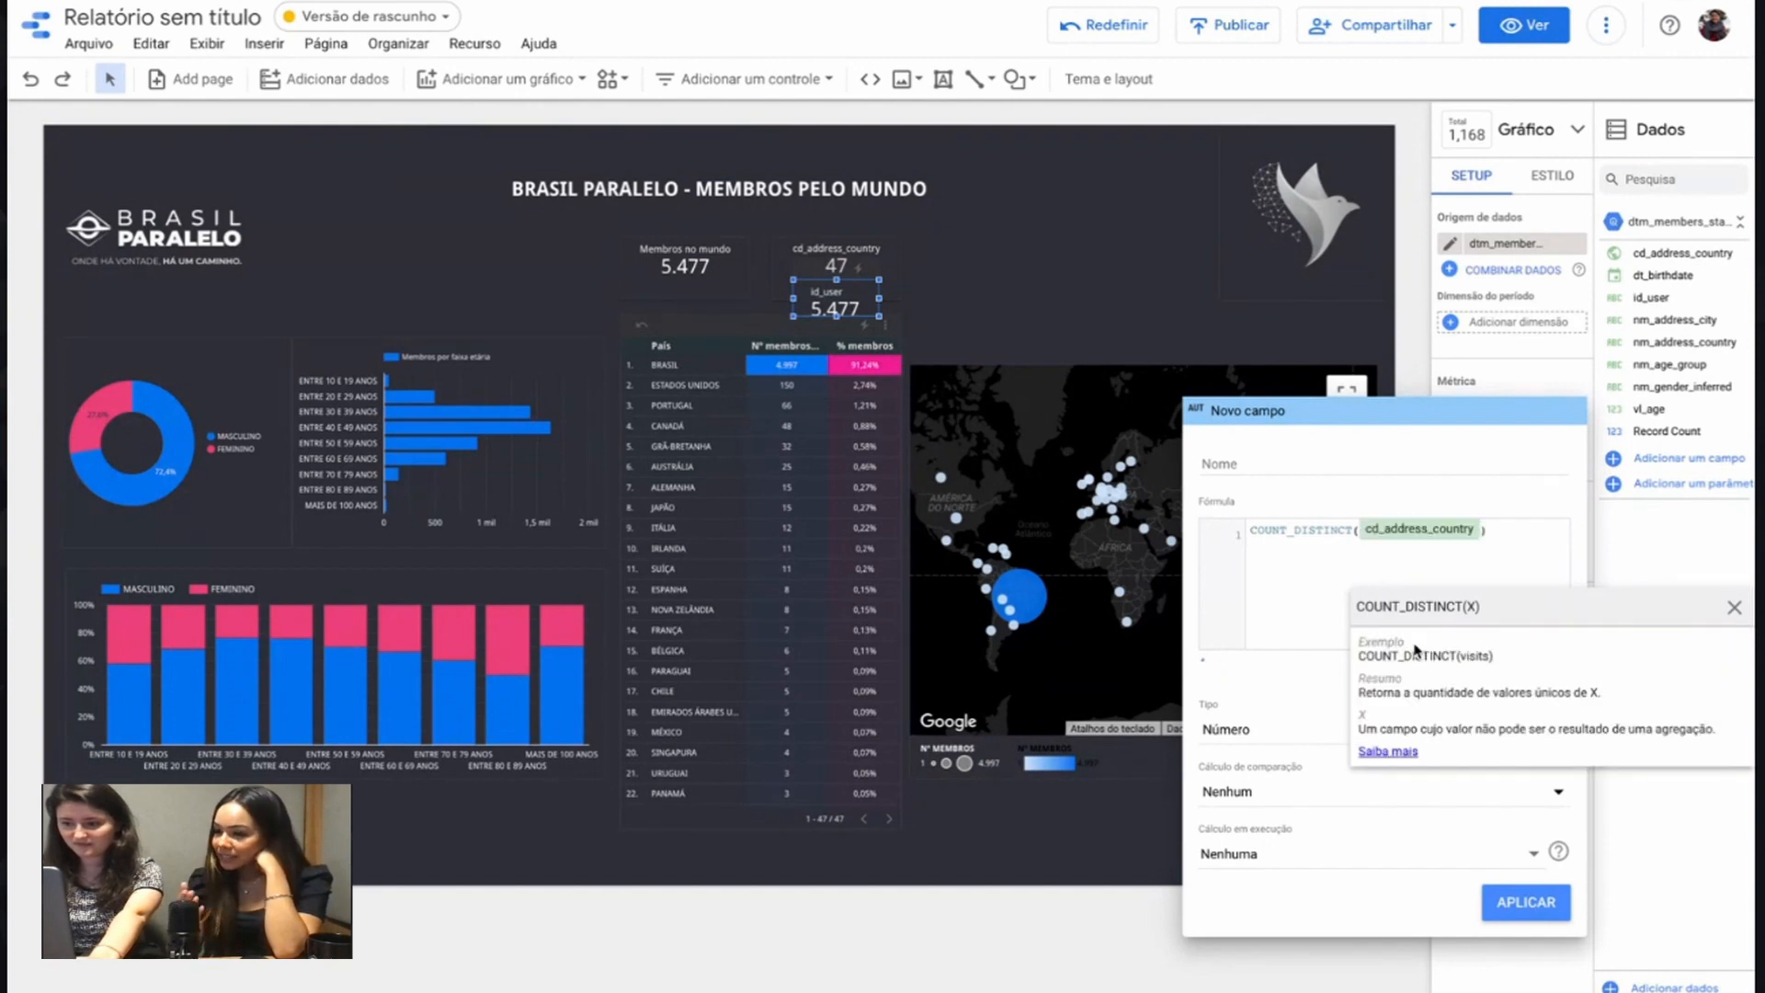
pyautogui.click(1517, 532)
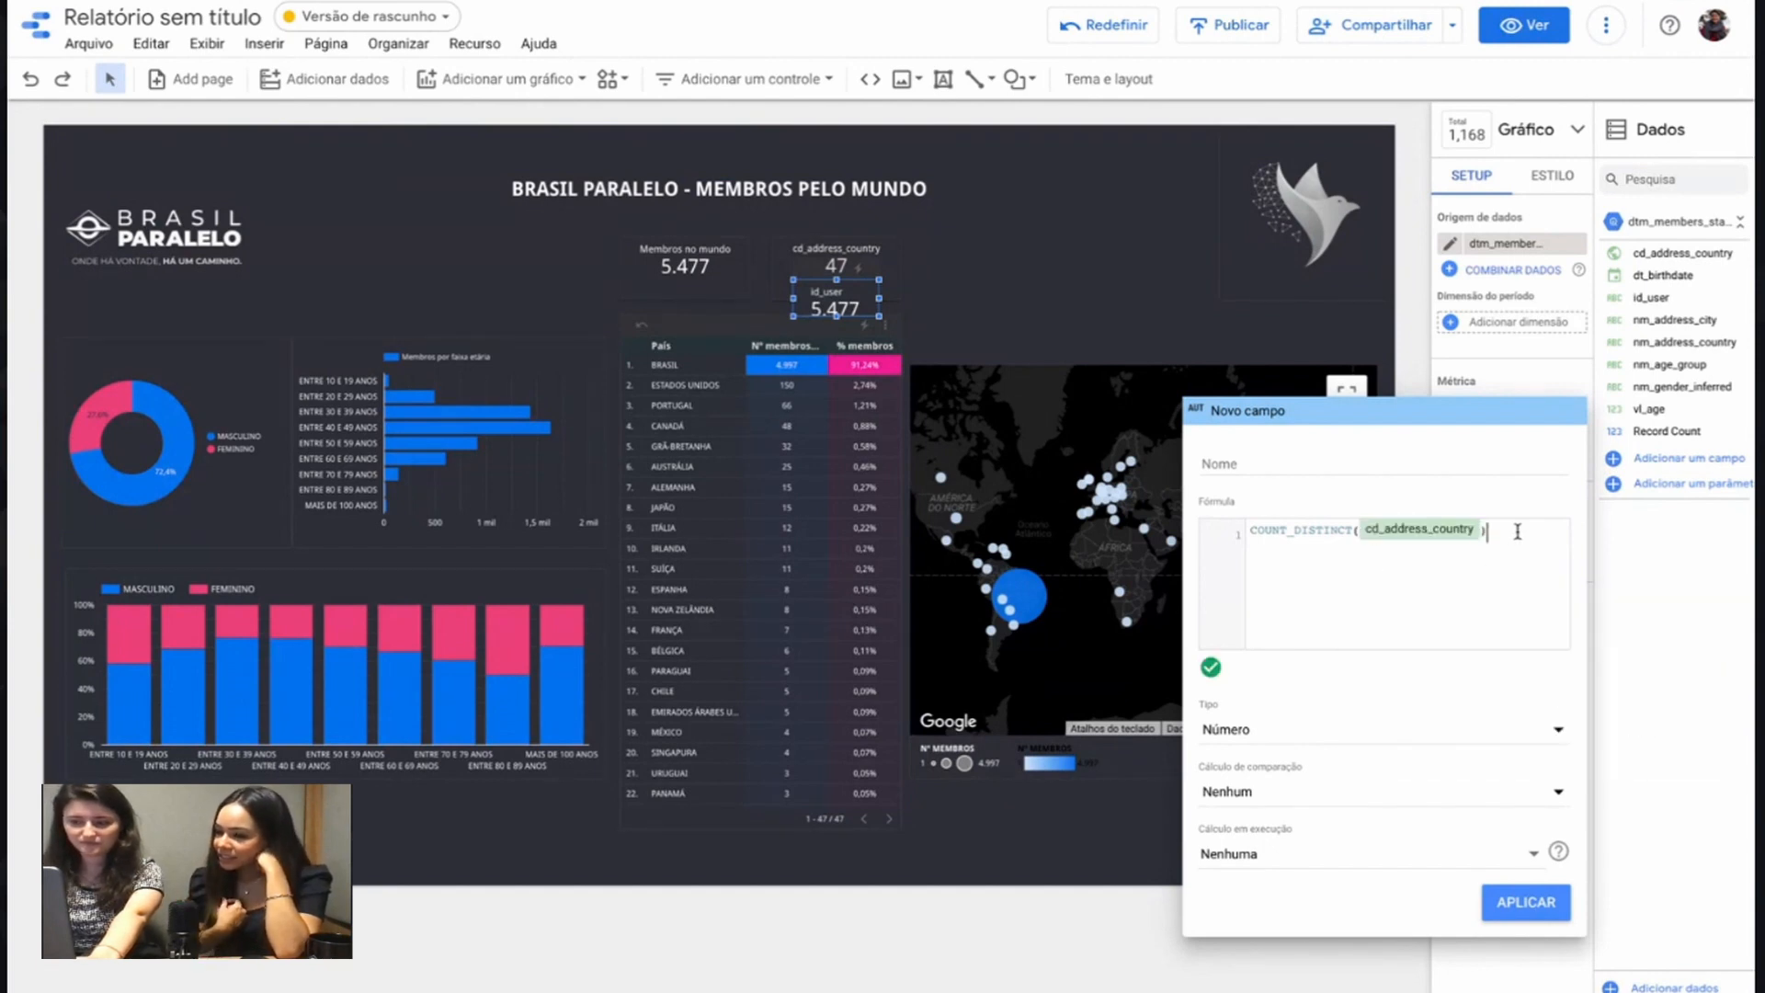
pyautogui.write('/193')
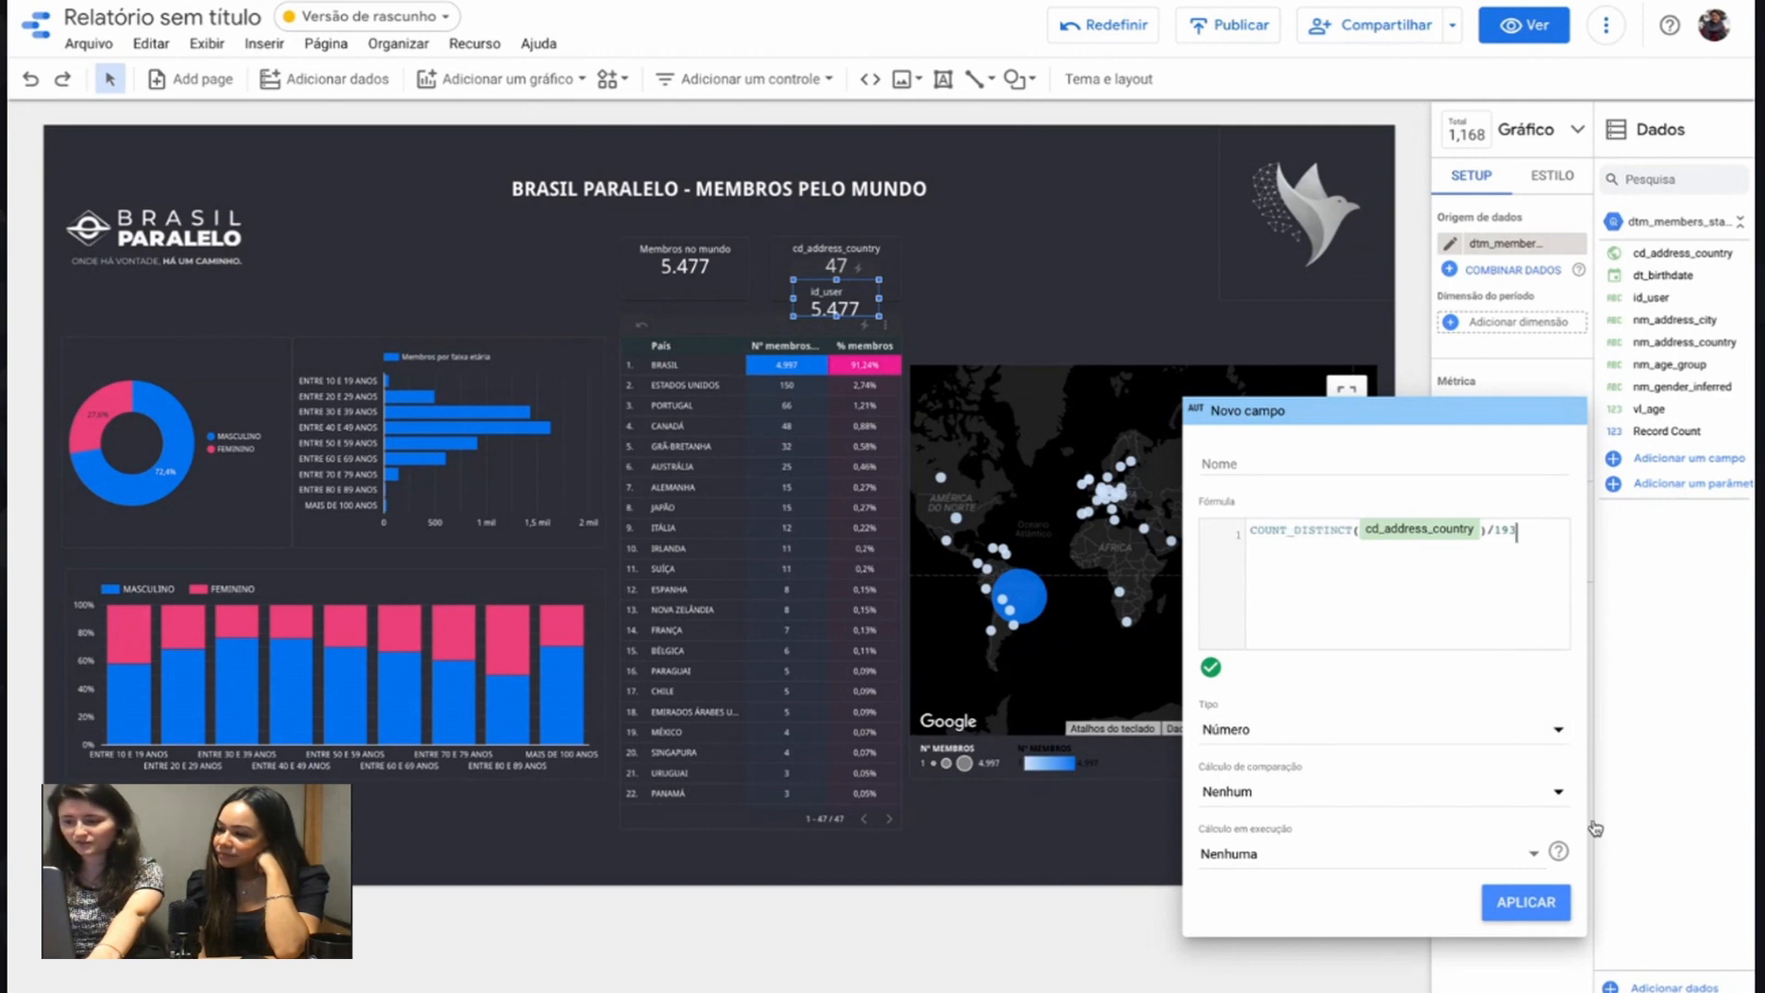
pyautogui.click(1515, 903)
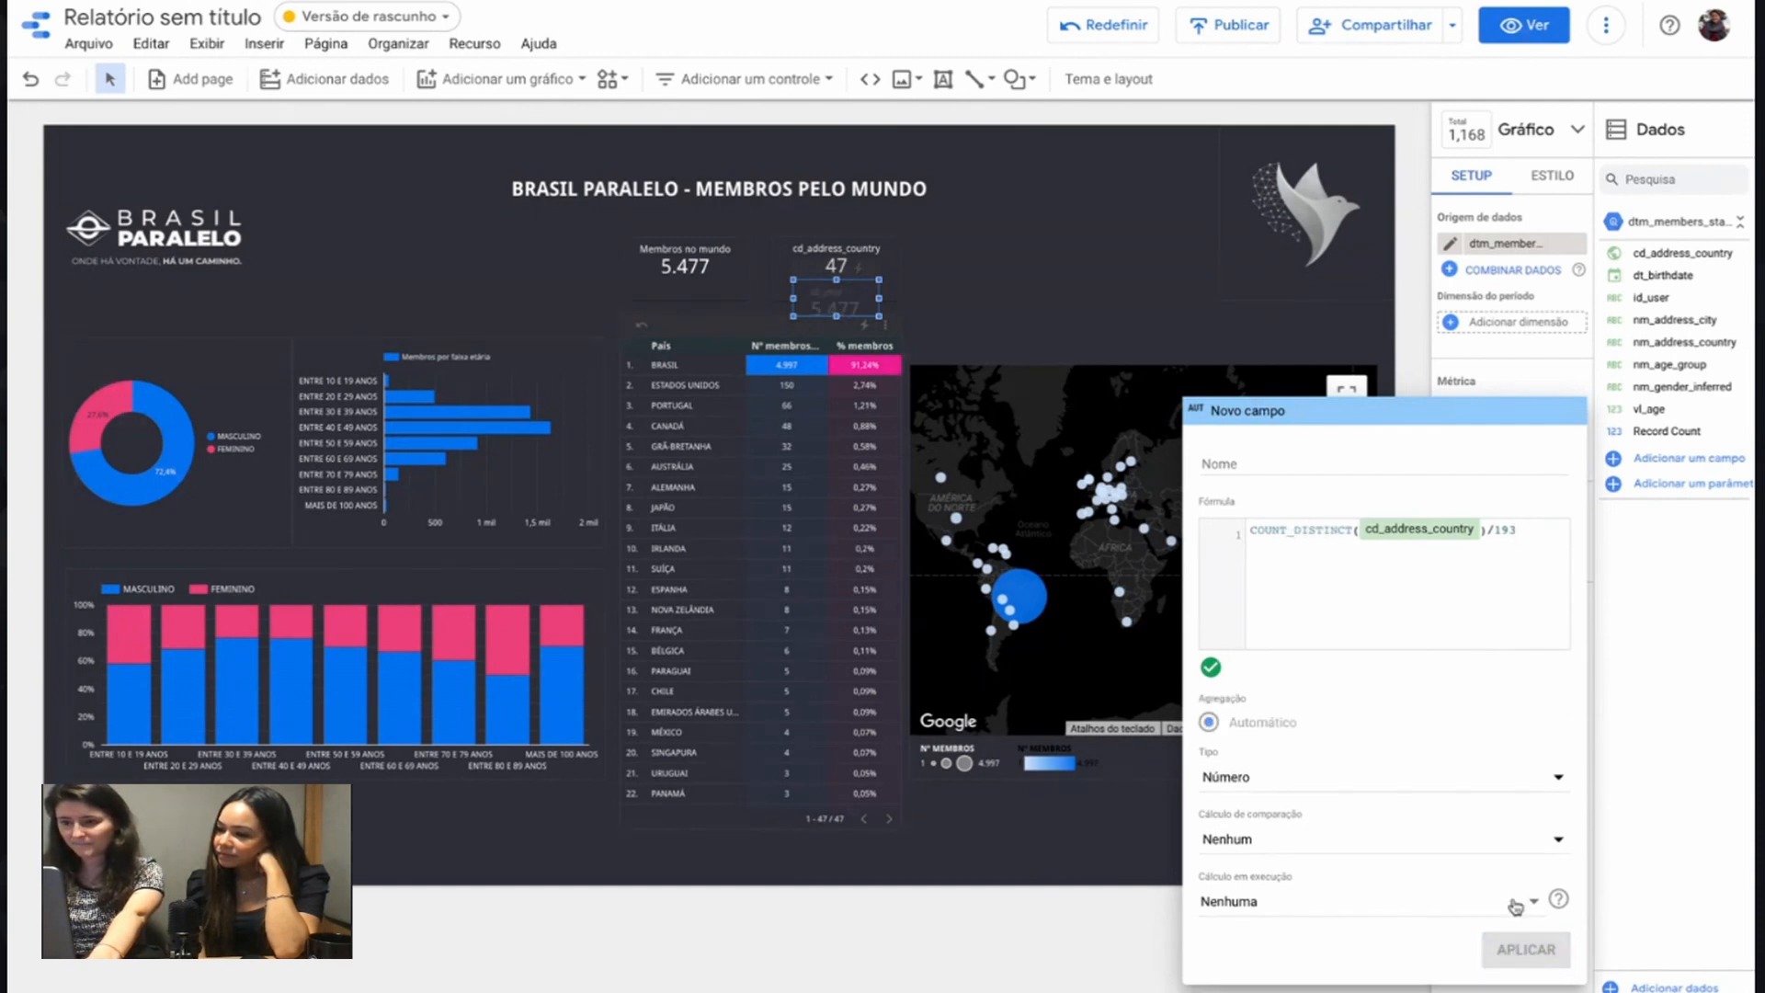
# Step: Set the calculated field's type to numeric Porcentagem and apply it to the scorecard
pyautogui.click(1295, 780)
pyautogui.moveTo(1277, 791)
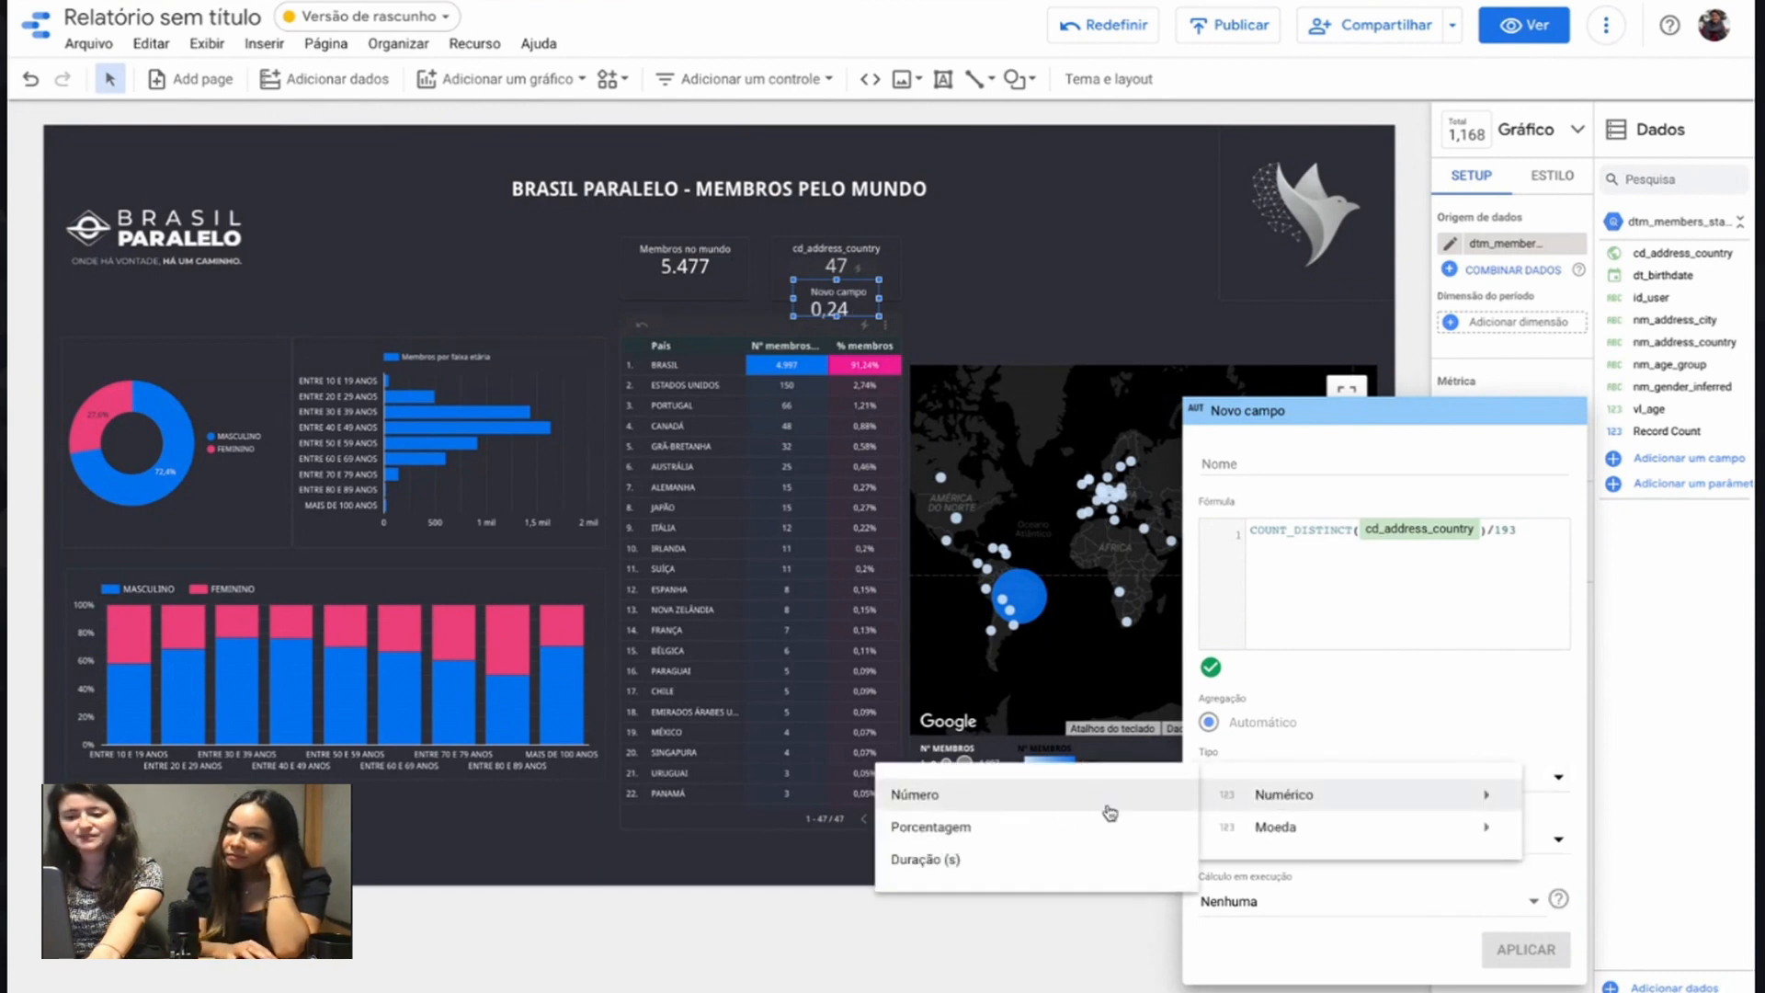
pyautogui.click(946, 831)
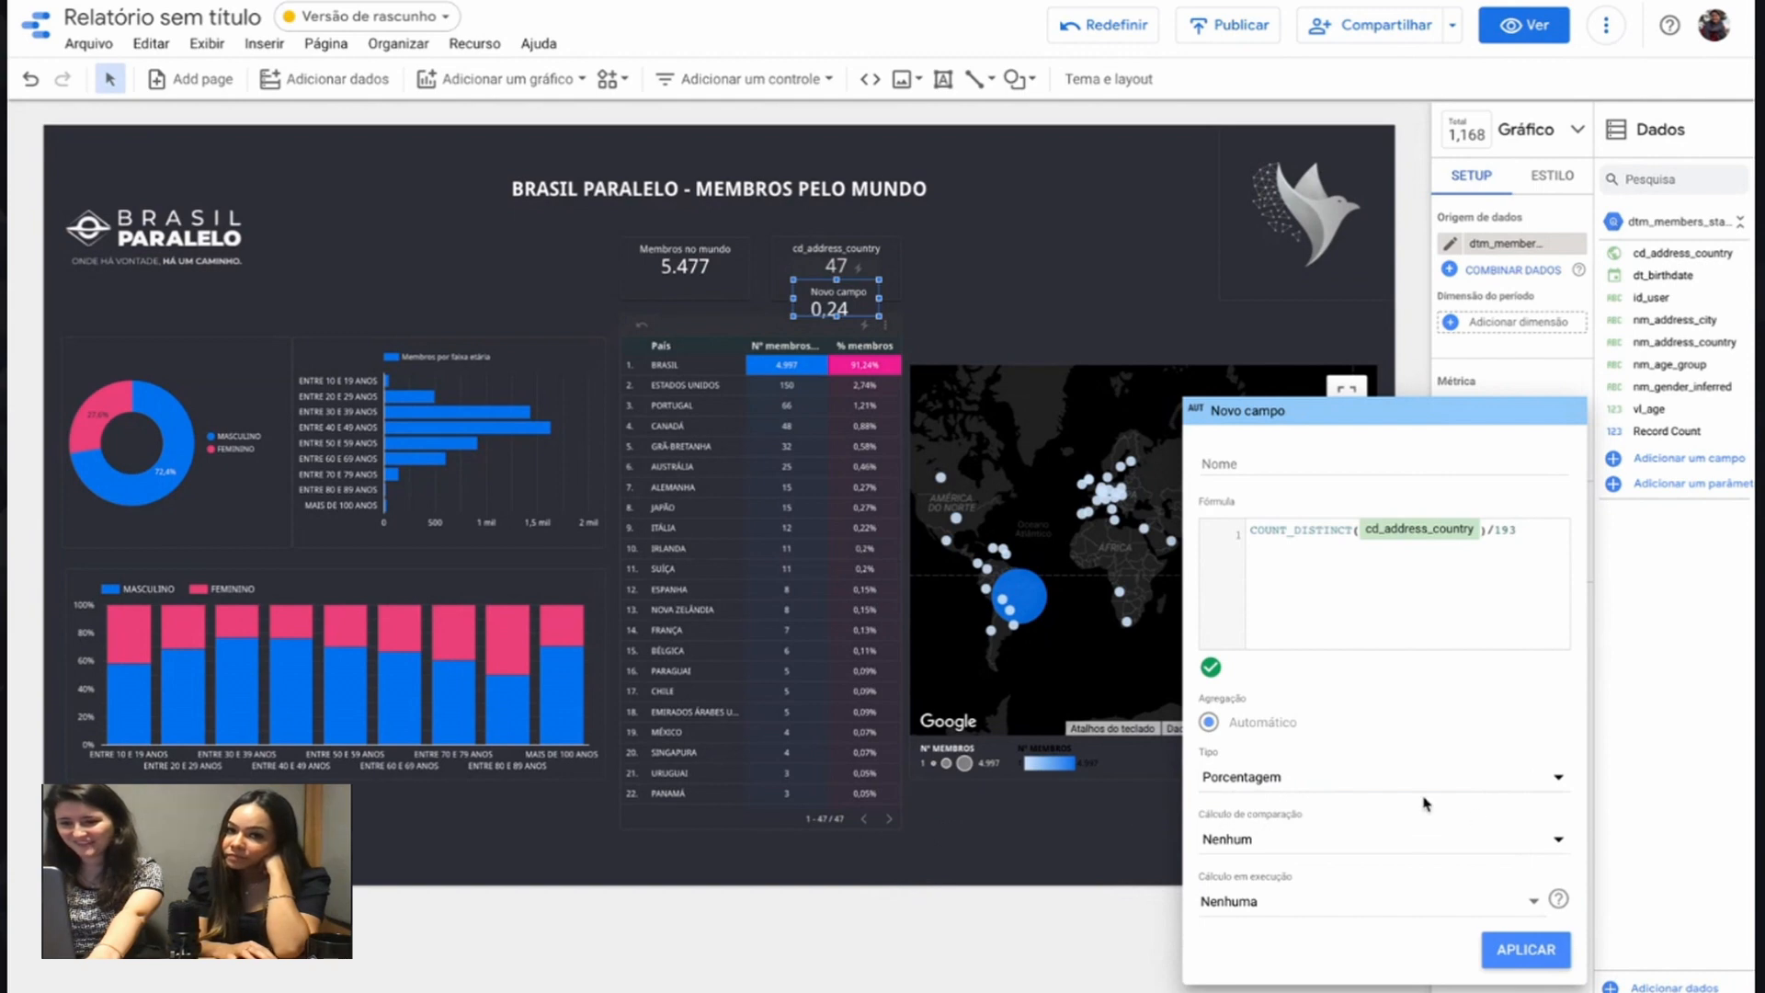
pyautogui.click(1531, 953)
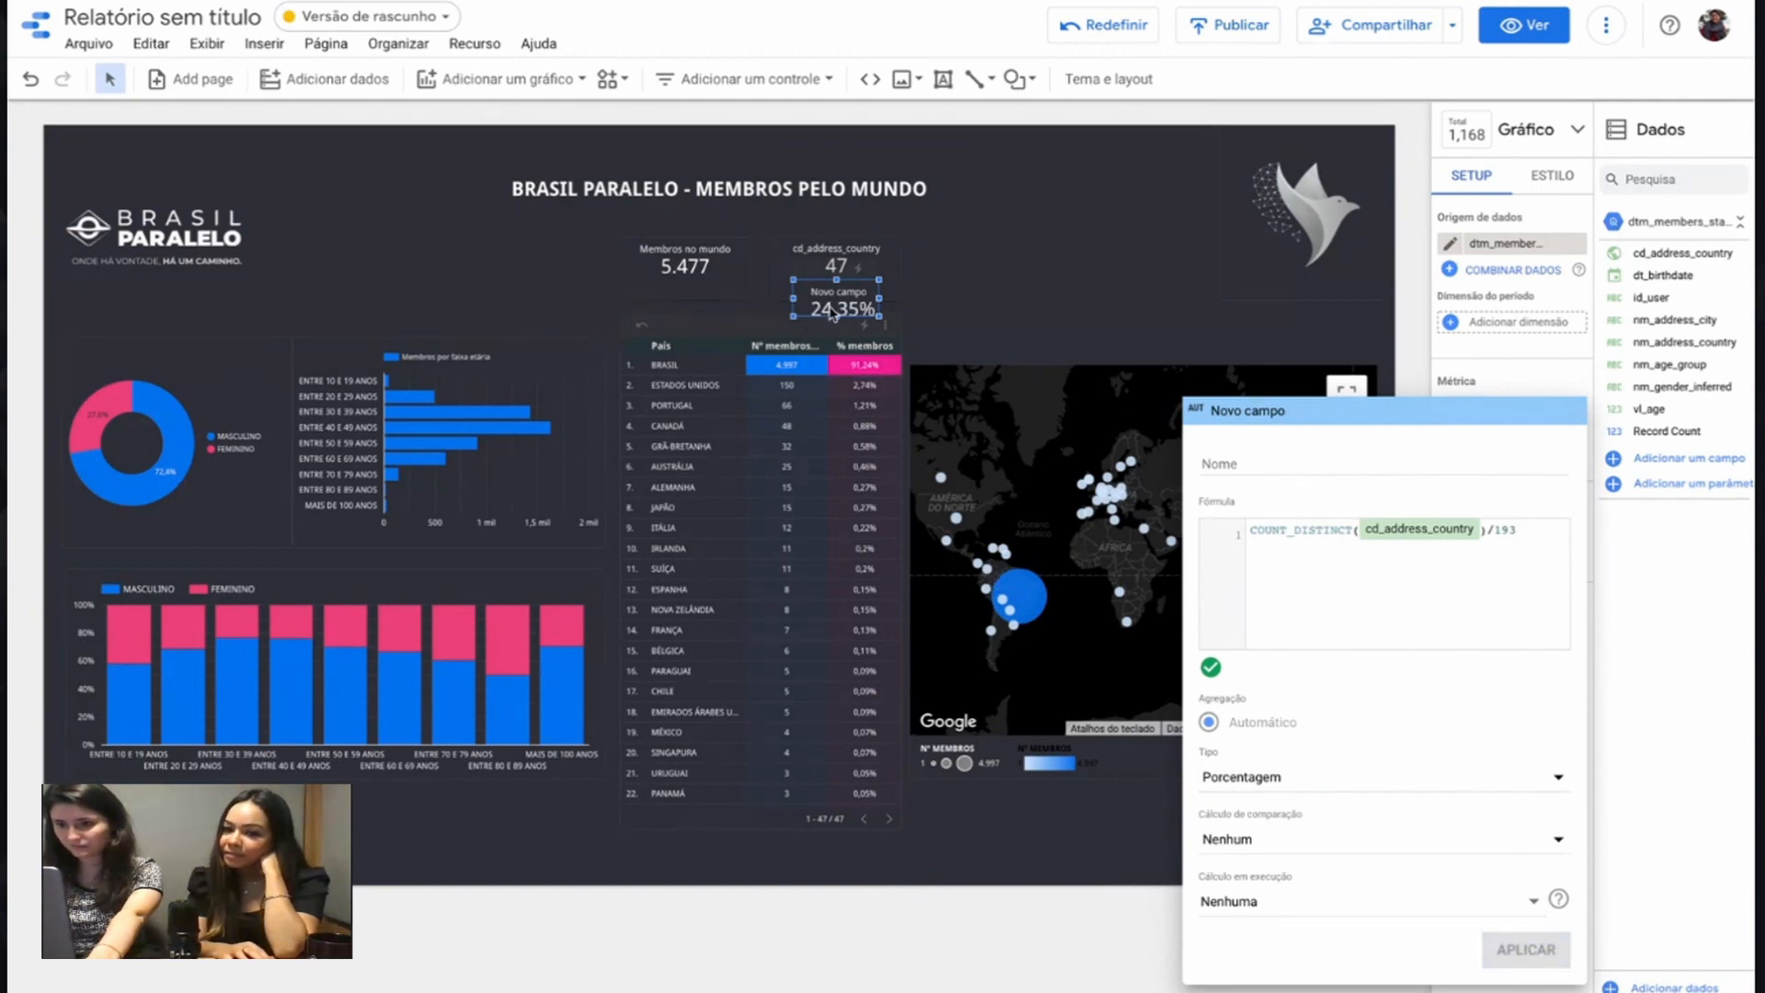
pyautogui.click(864, 292)
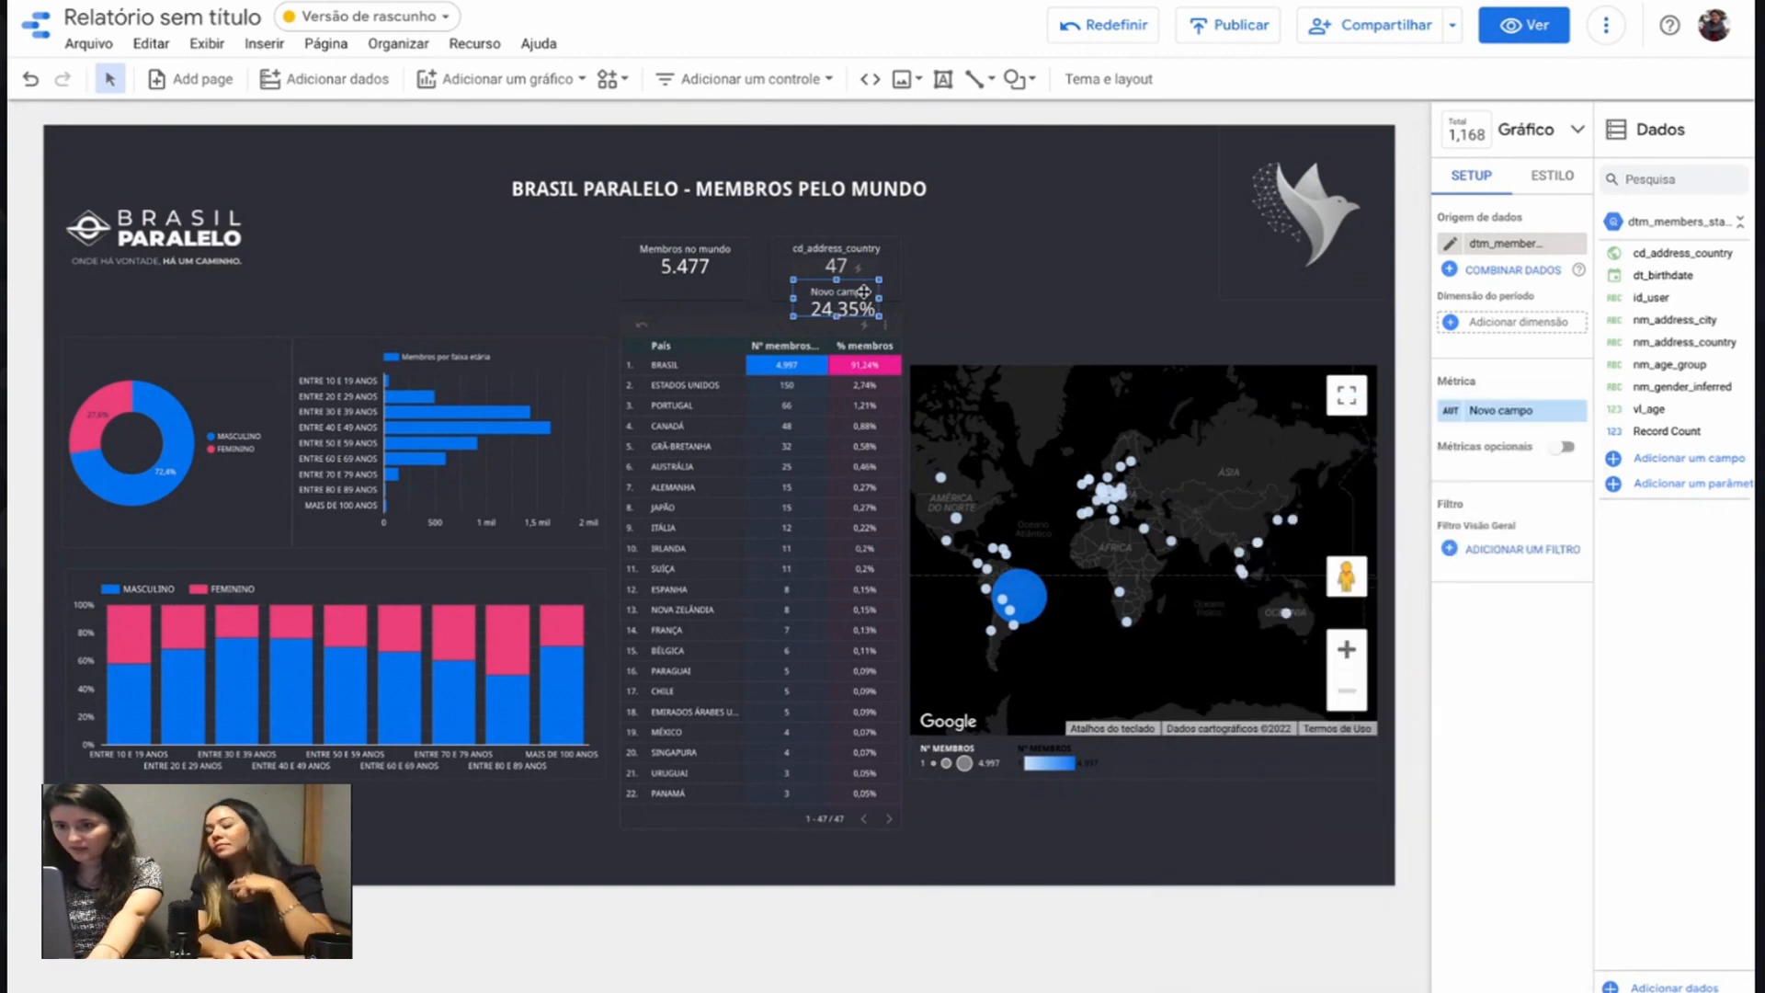
# Step: Blank out the calculated metric's name so the percentage scorecard has no label, and apply the change
pyautogui.click(1446, 411)
pyautogui.tripleClick(1291, 461)
pyautogui.press('BackSpace')
pyautogui.click(1491, 952)
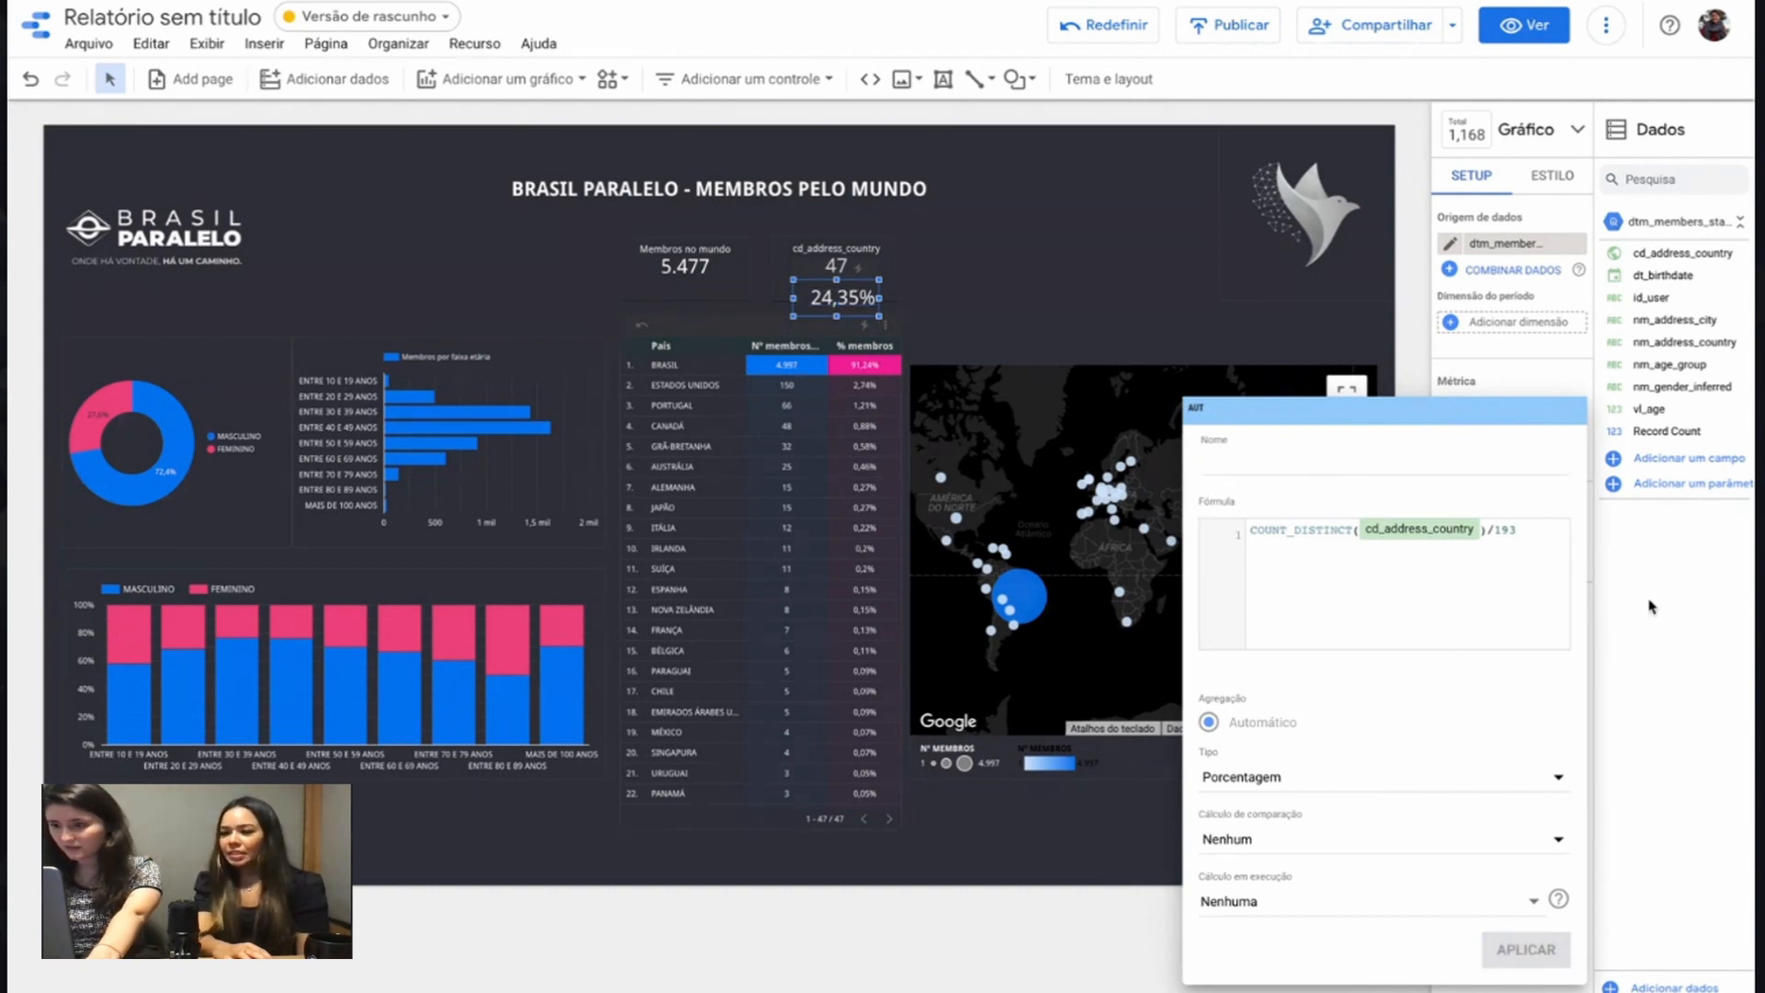
pyautogui.click(1339, 325)
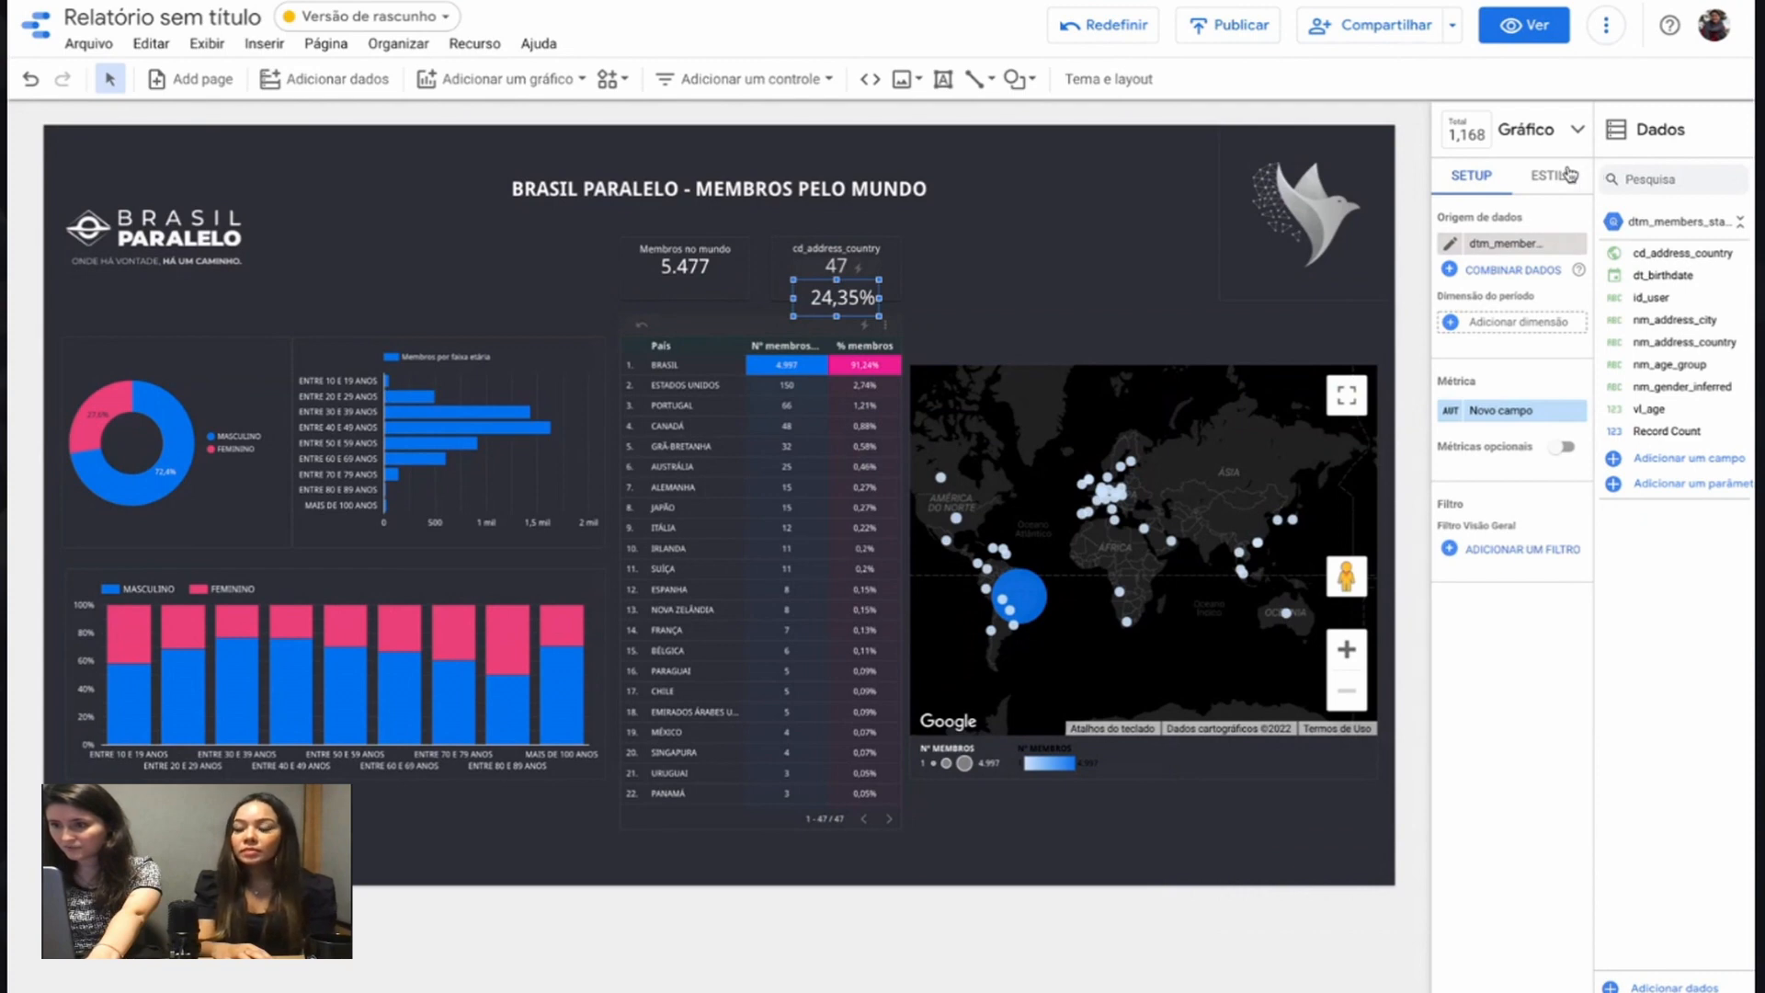
# Step: Centre the metric name, metric value and comparison of the percentage scorecard
pyautogui.click(1570, 174)
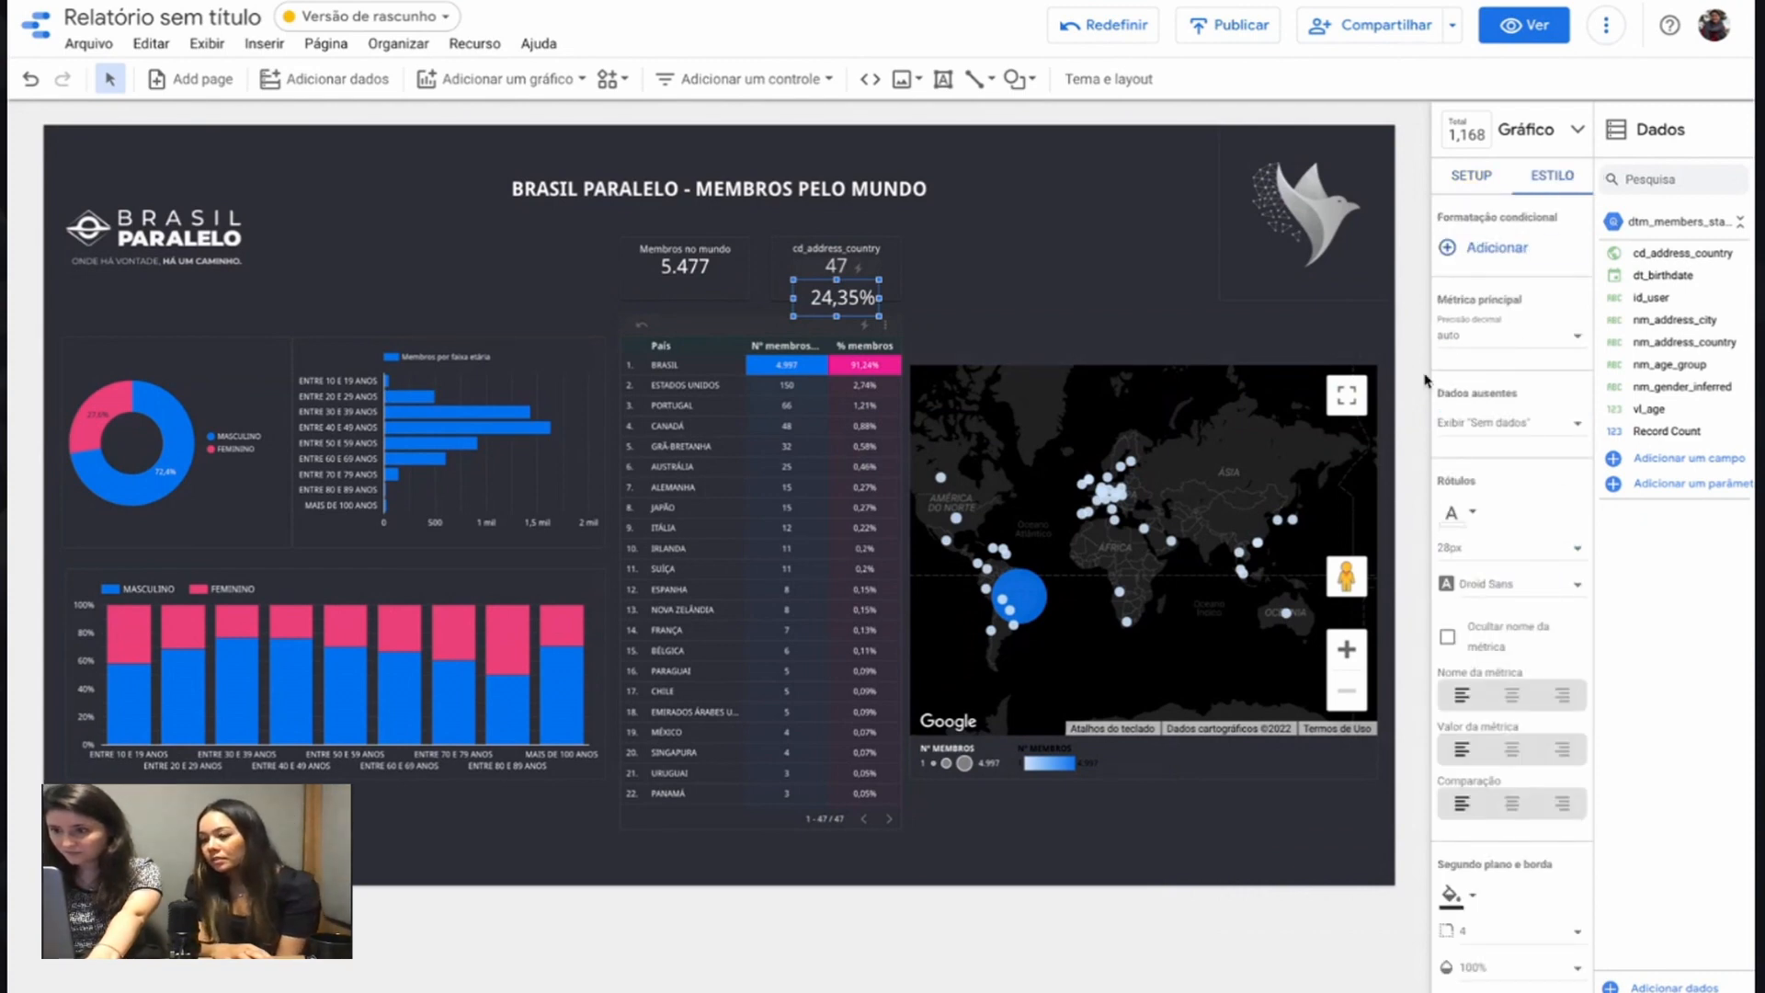
pyautogui.scroll(-2, 1508, 368)
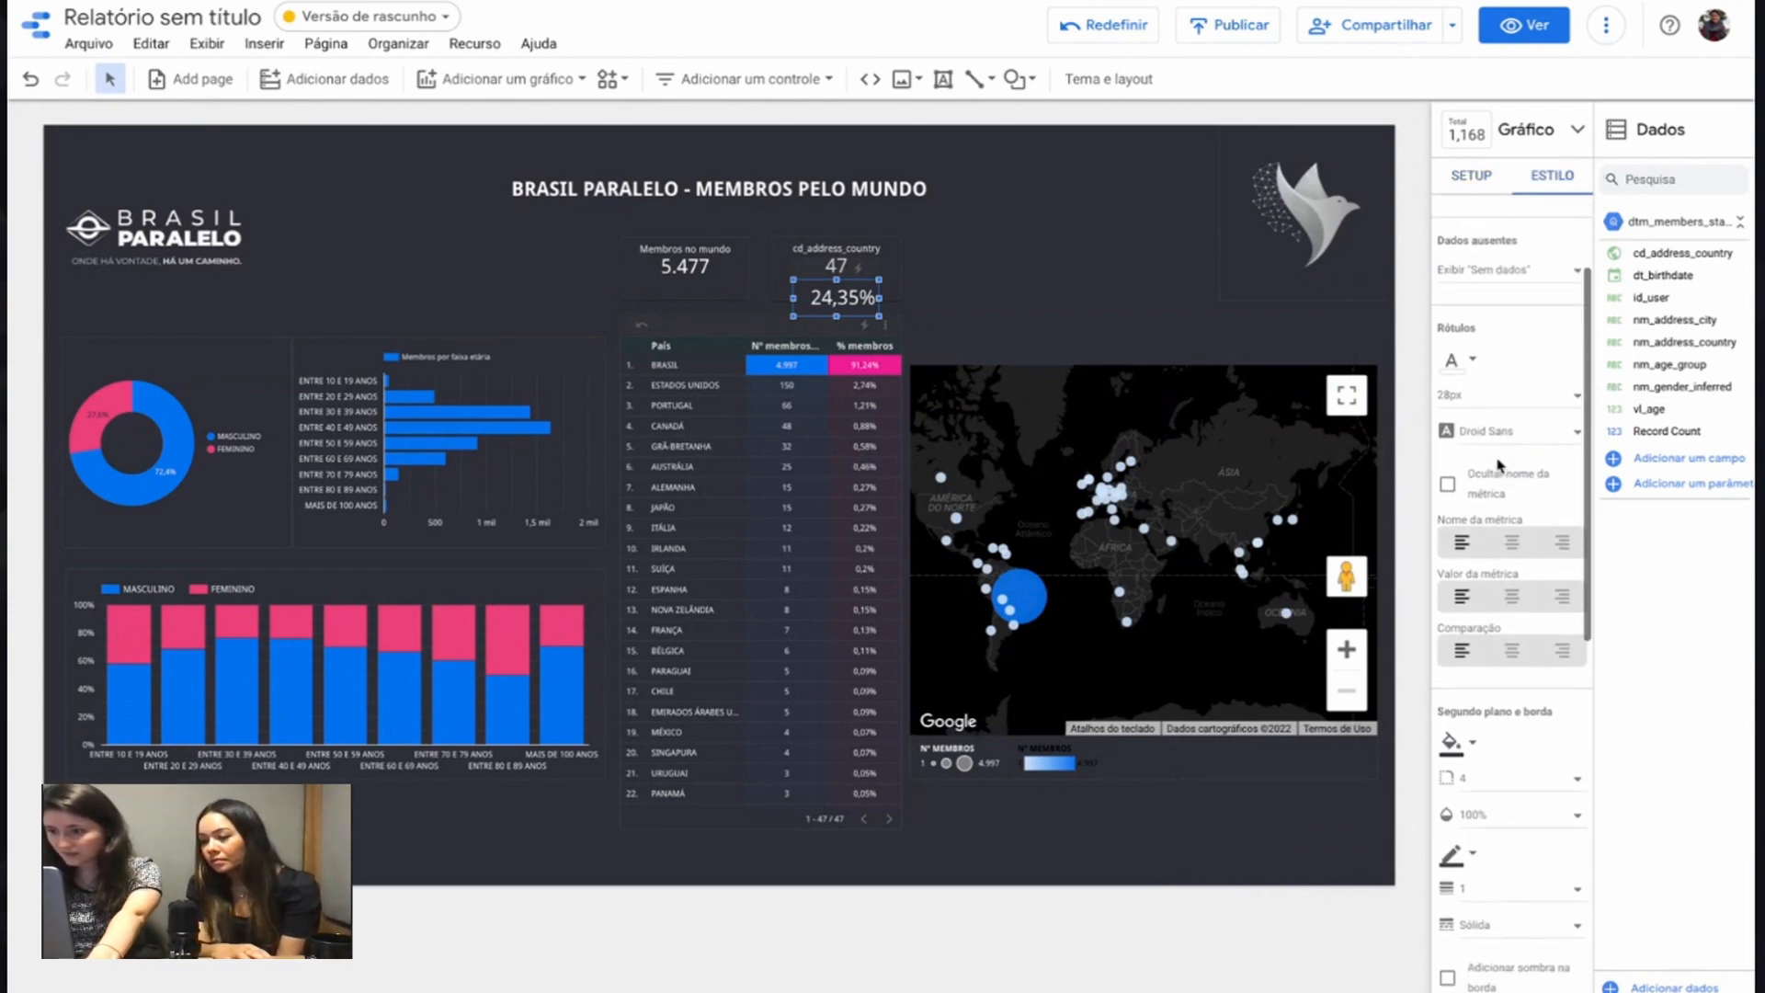
pyautogui.scroll(-3, 1499, 464)
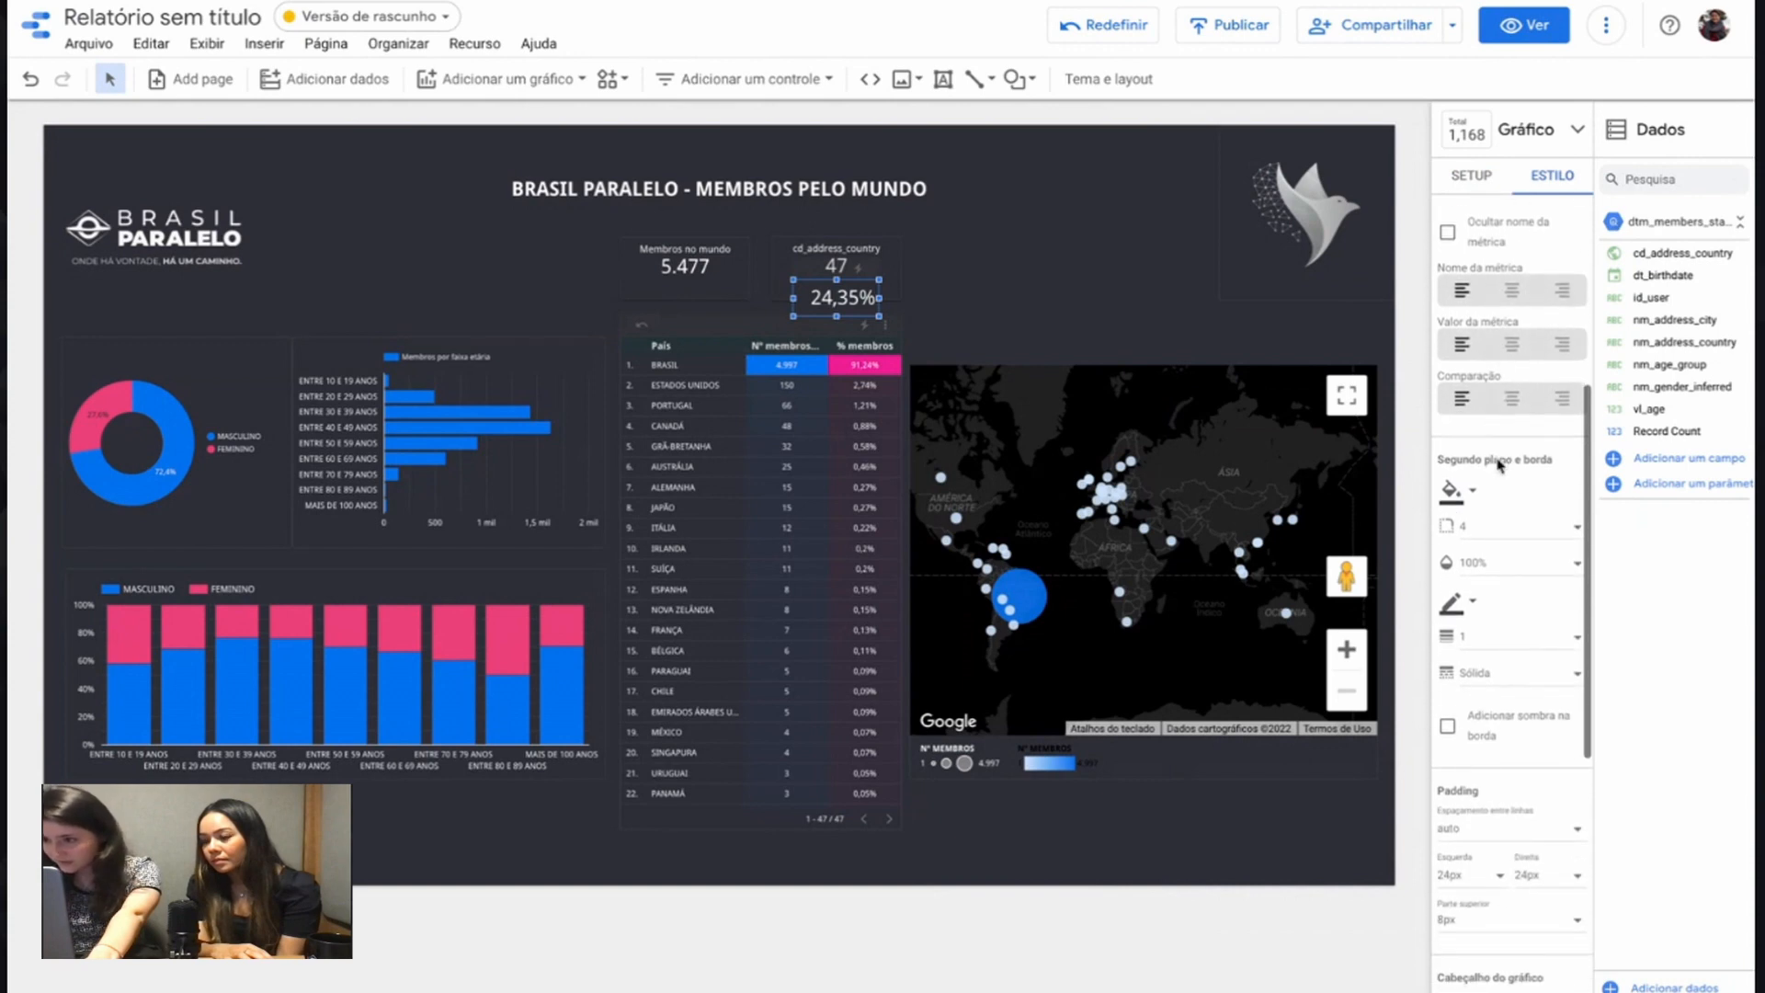
pyautogui.scroll(3, 1499, 464)
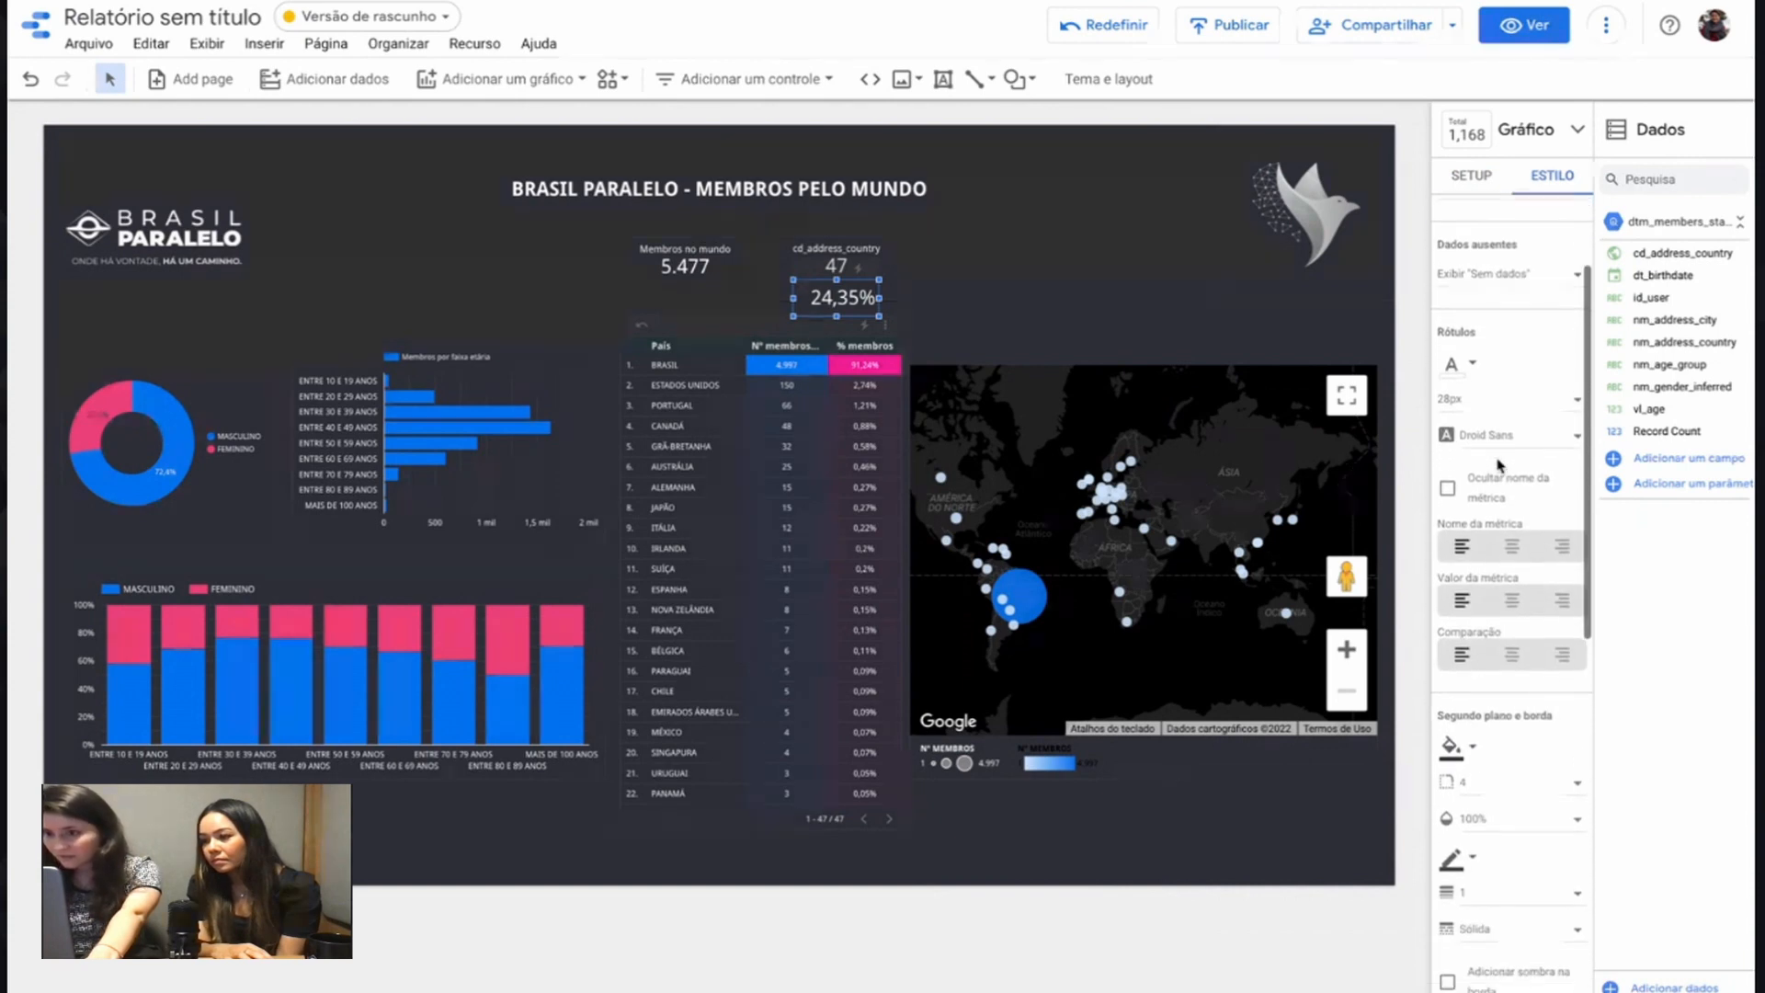
pyautogui.click(1512, 546)
pyautogui.click(1513, 600)
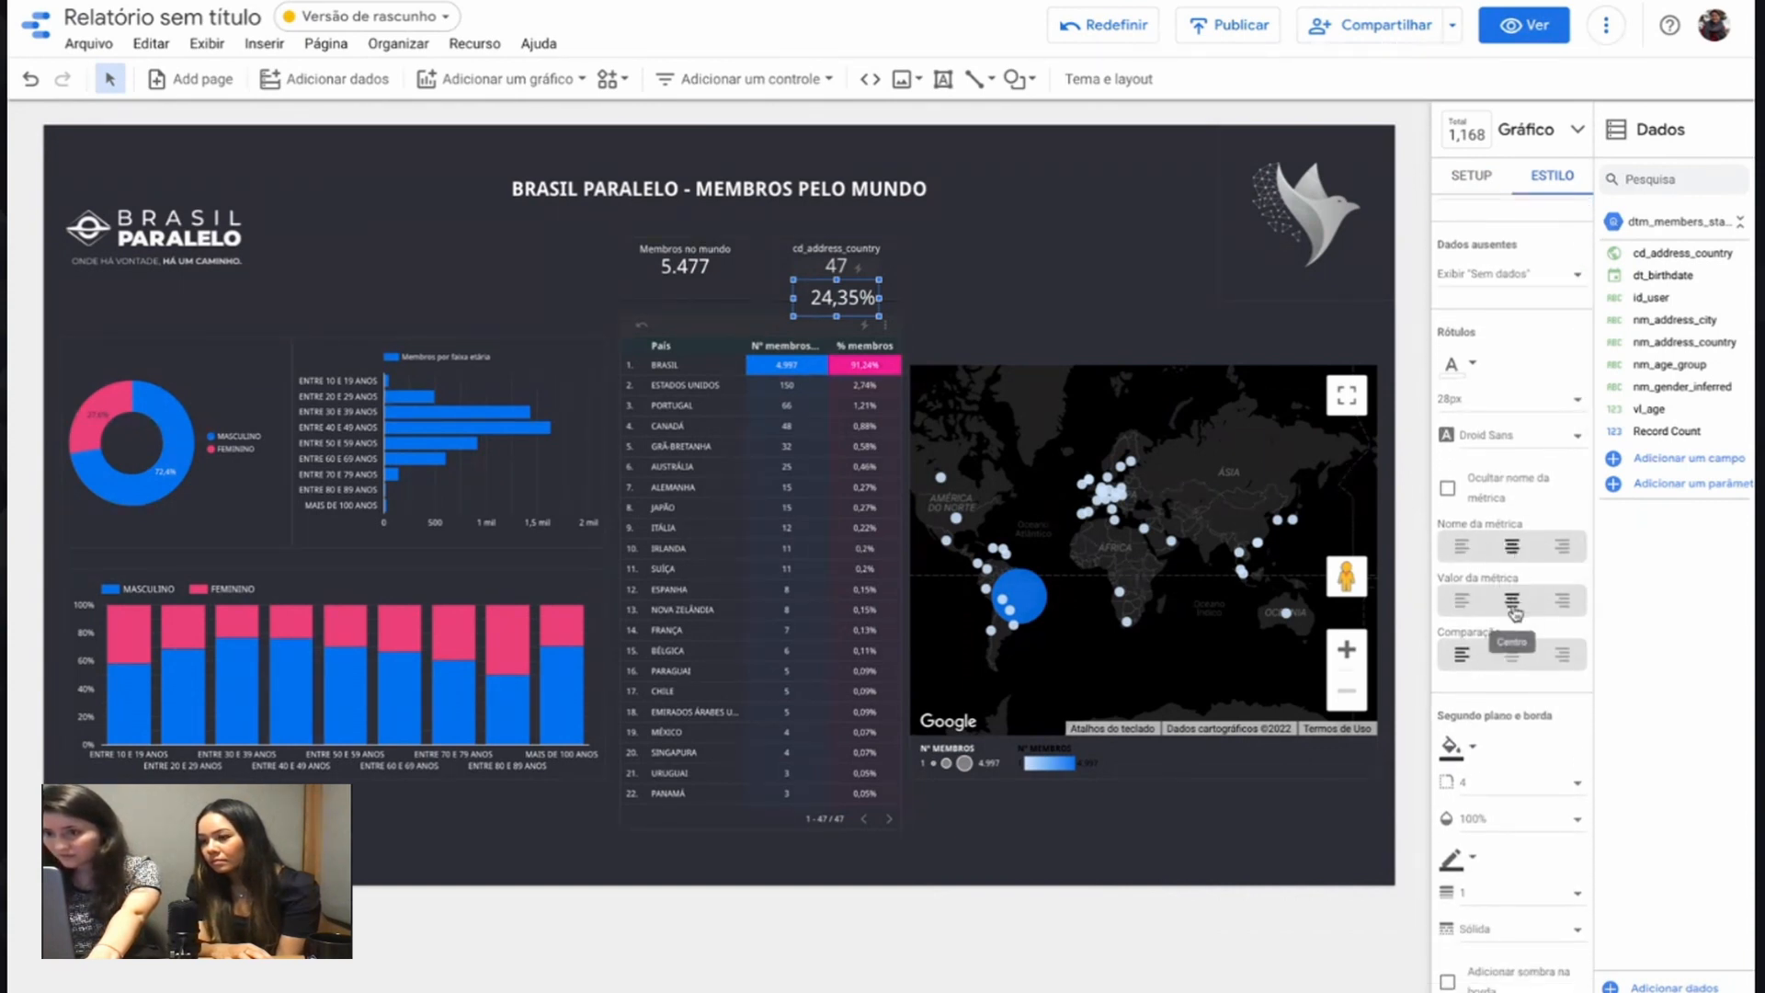
pyautogui.click(1512, 655)
# Step: Colour the percentage scorecard's label text light teal
pyautogui.scroll(-2, 1531, 813)
pyautogui.scroll(-2, 1536, 783)
pyautogui.scroll(4, 1529, 782)
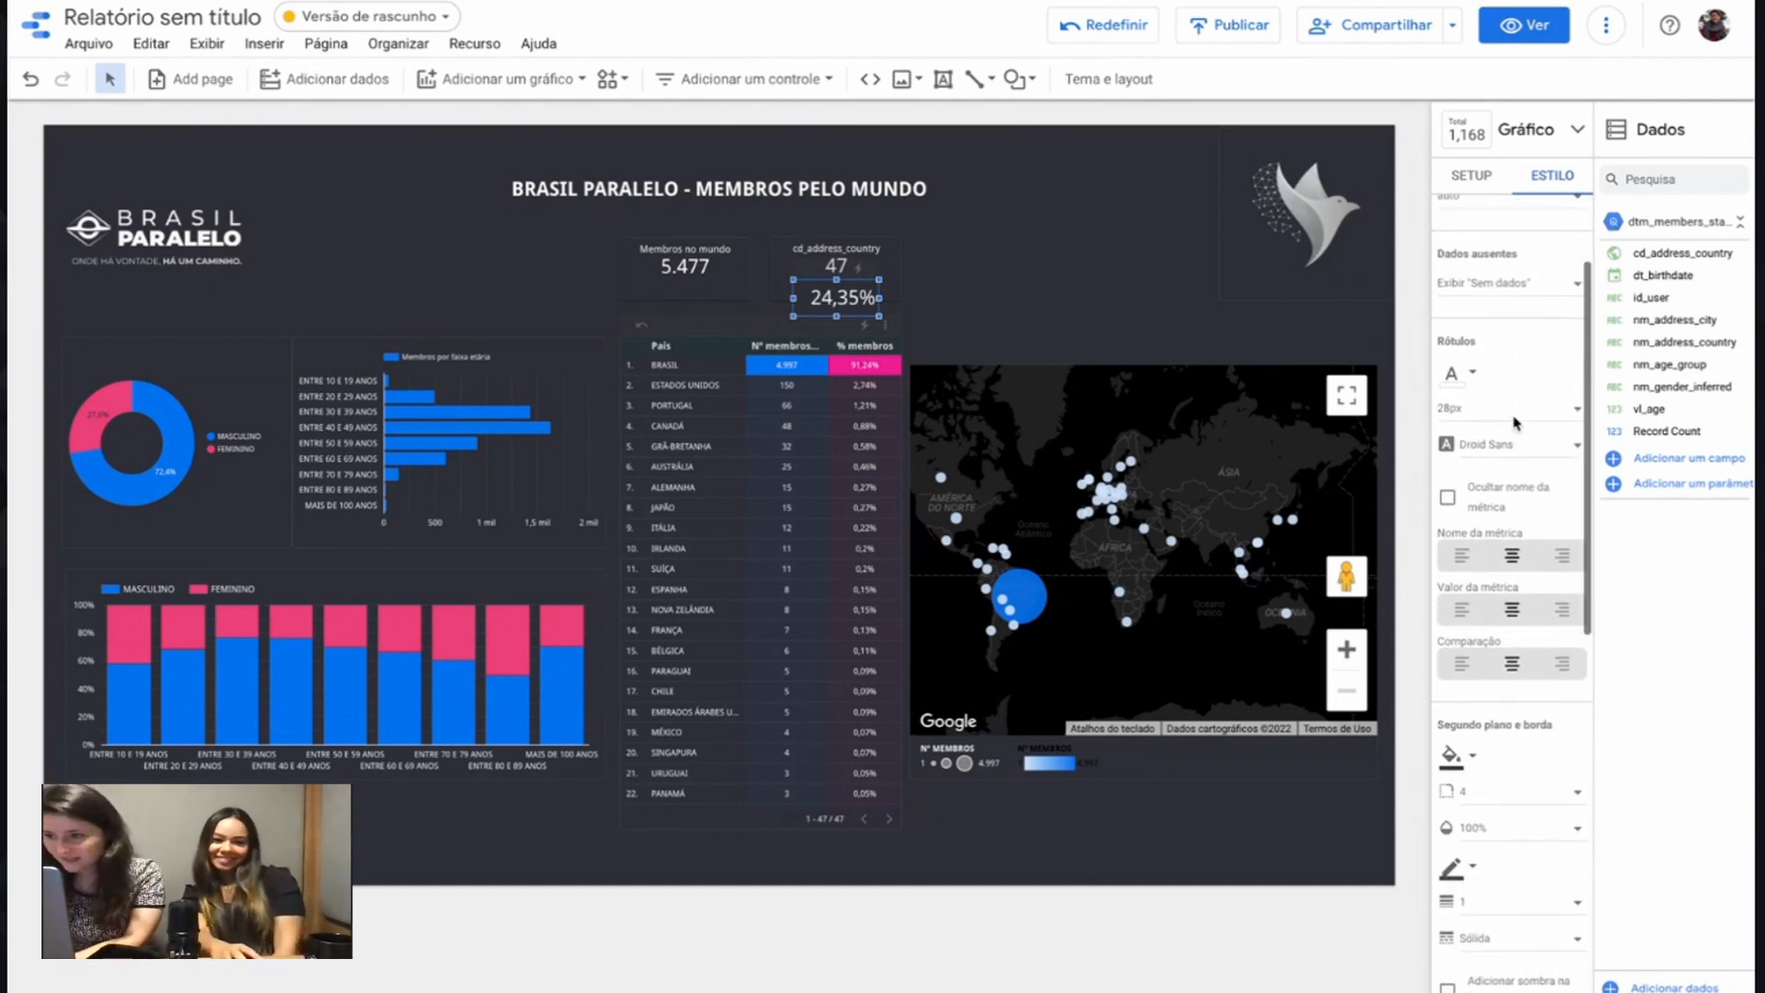
pyautogui.click(1462, 379)
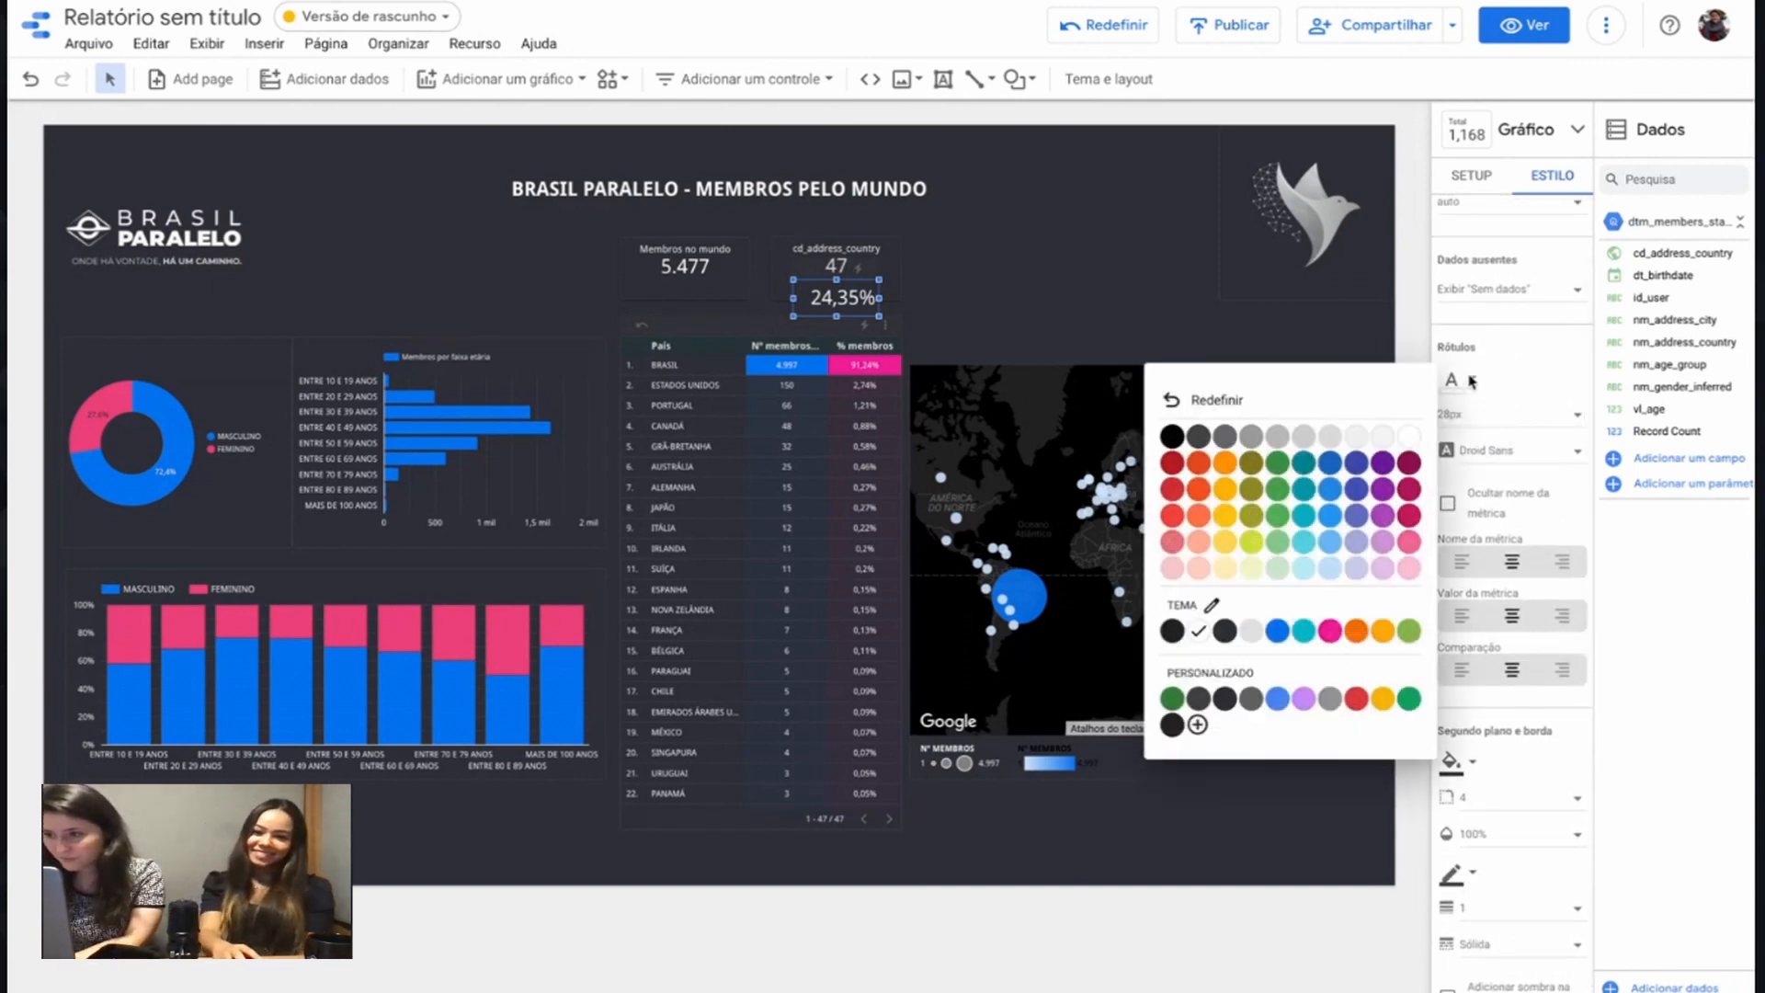
pyautogui.click(1306, 519)
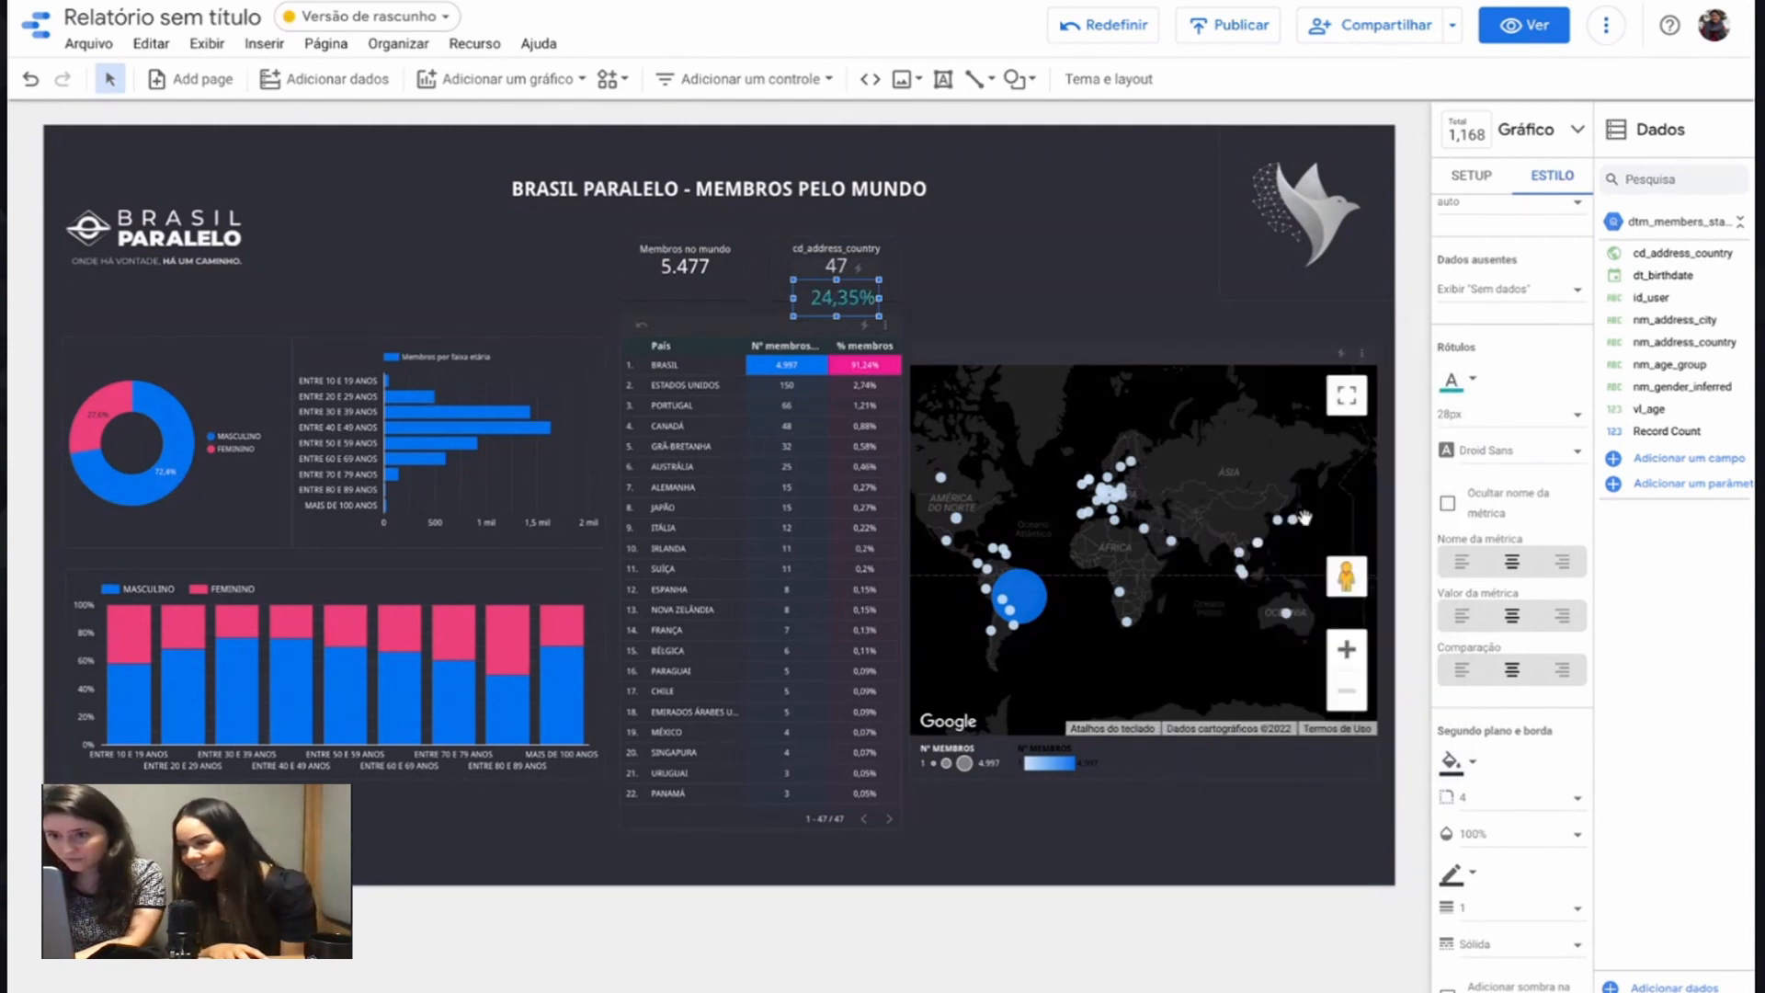
pyautogui.click(1459, 381)
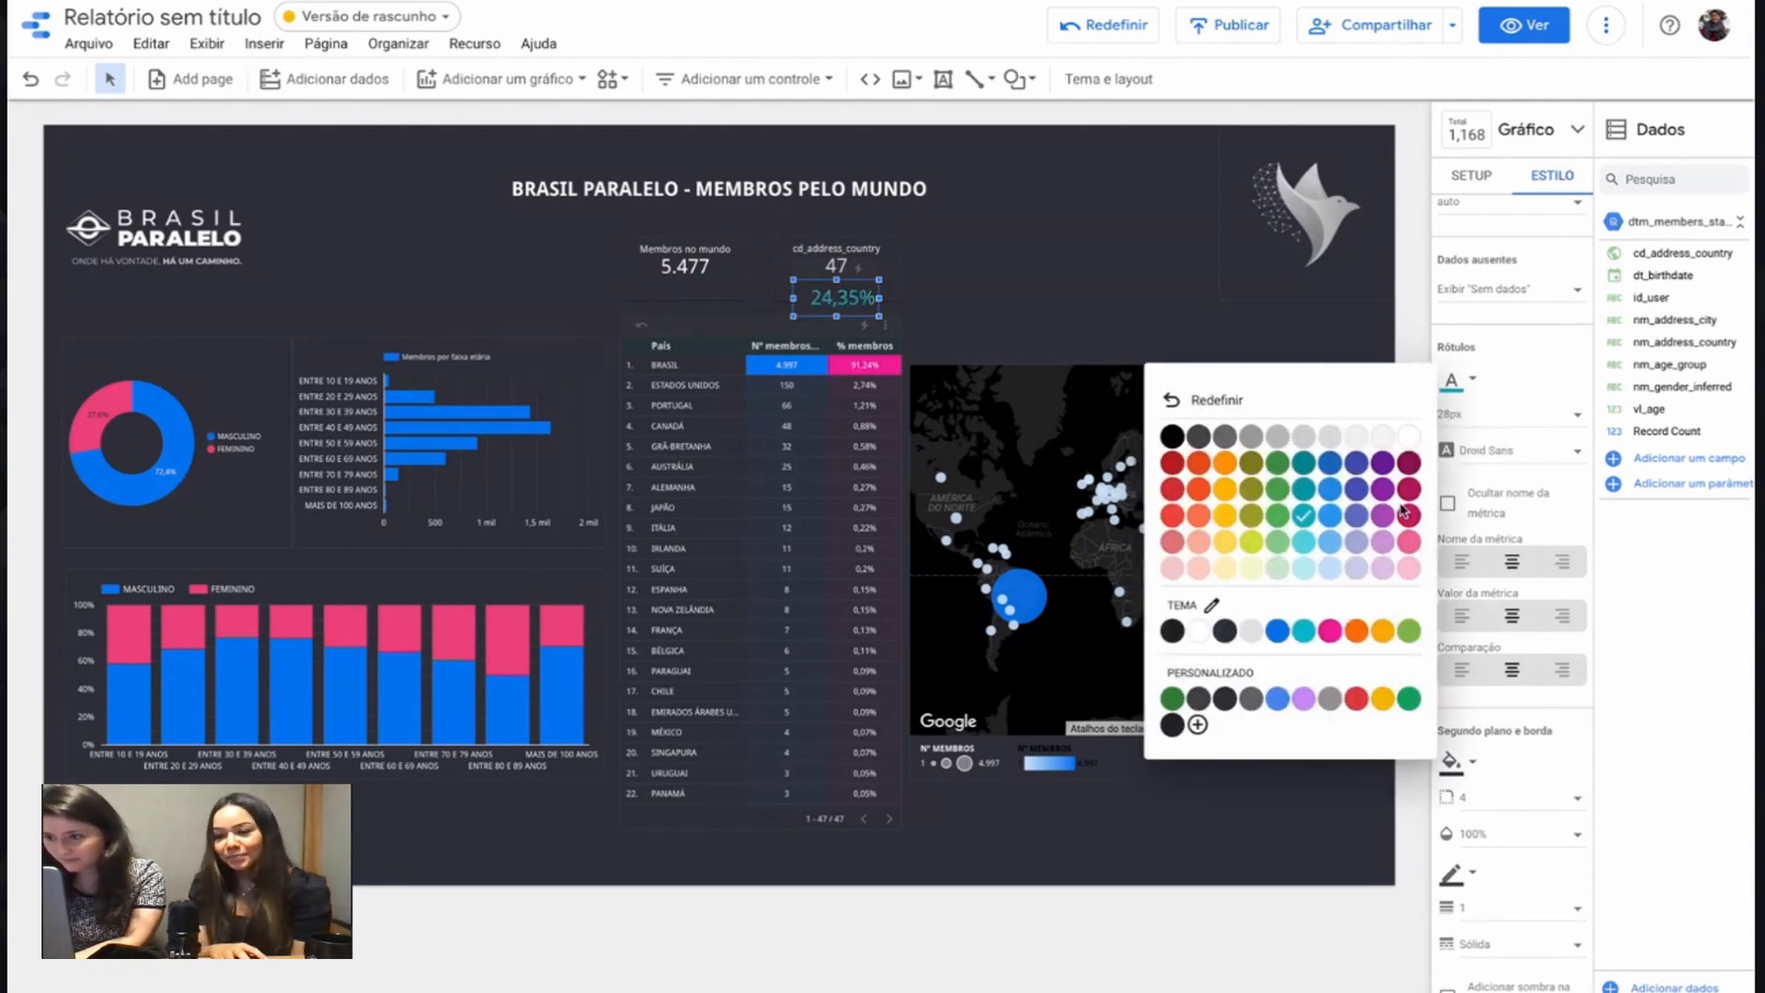
pyautogui.click(1306, 544)
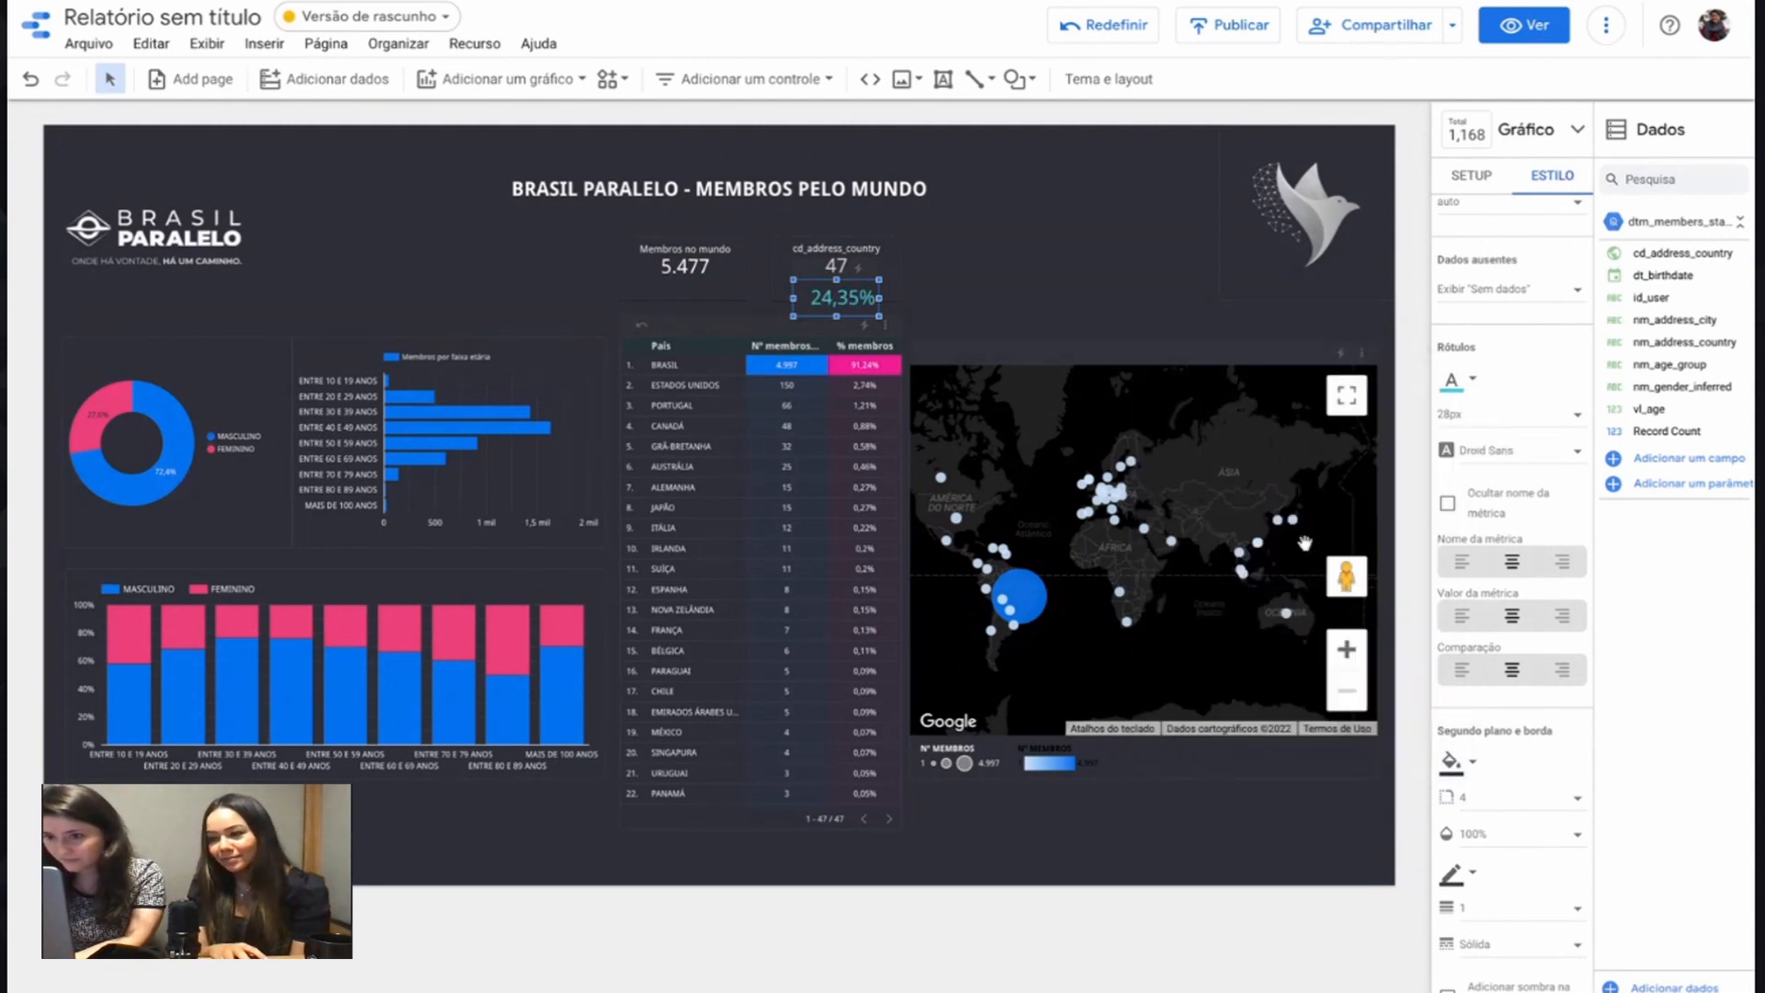
# Step: Set the percentage scorecard's font size to 18px, shorten its frame and move it slightly up beneath the country count
pyautogui.click(1508, 416)
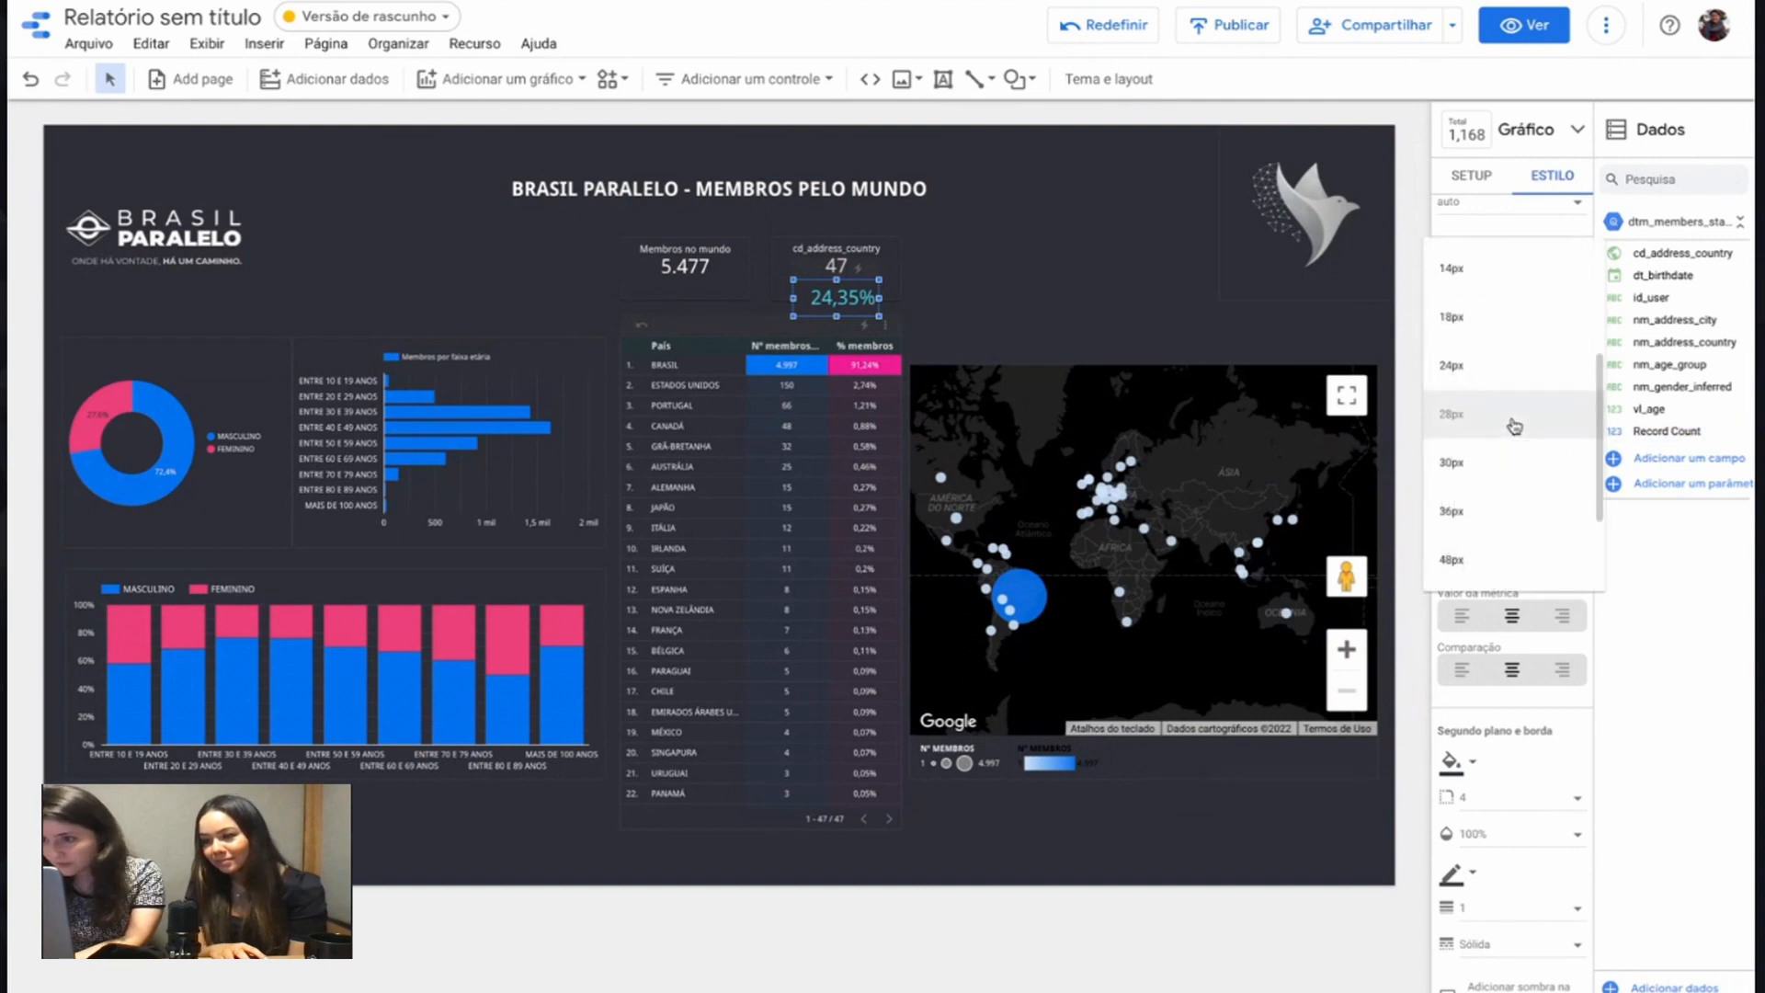
pyautogui.click(1483, 282)
pyautogui.click(1497, 411)
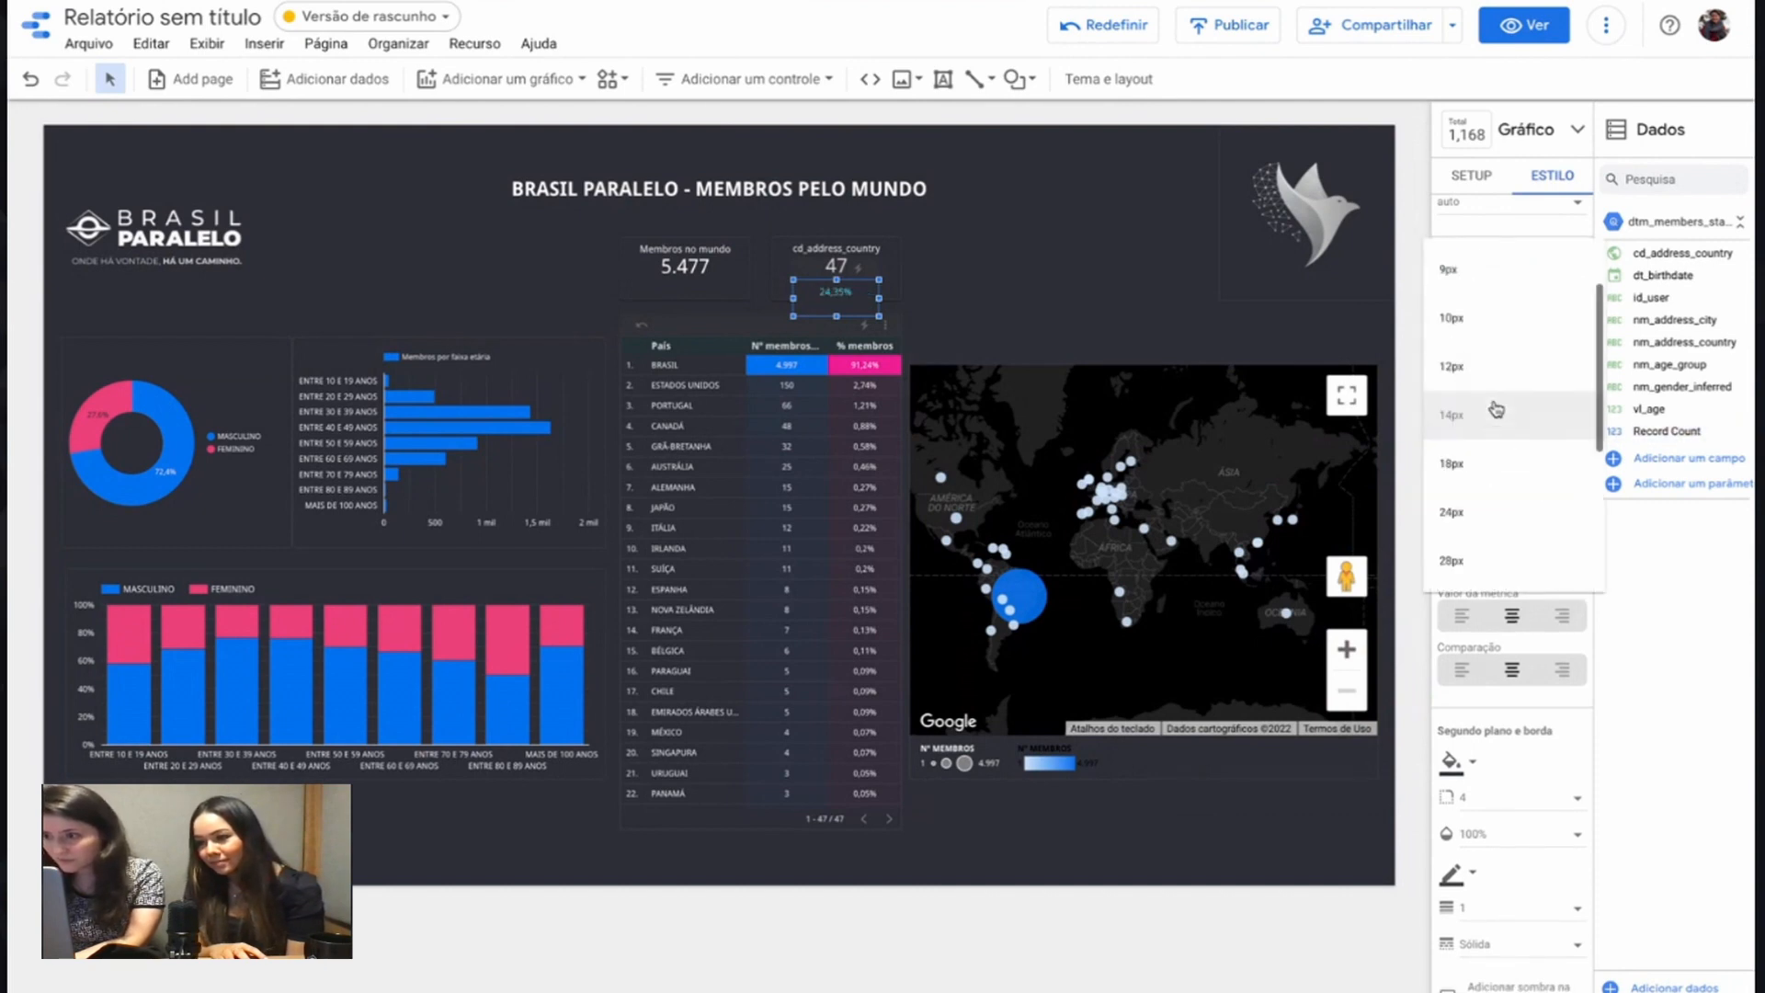
pyautogui.click(1488, 463)
pyautogui.moveTo(840, 314); pyautogui.dragTo(846, 301)
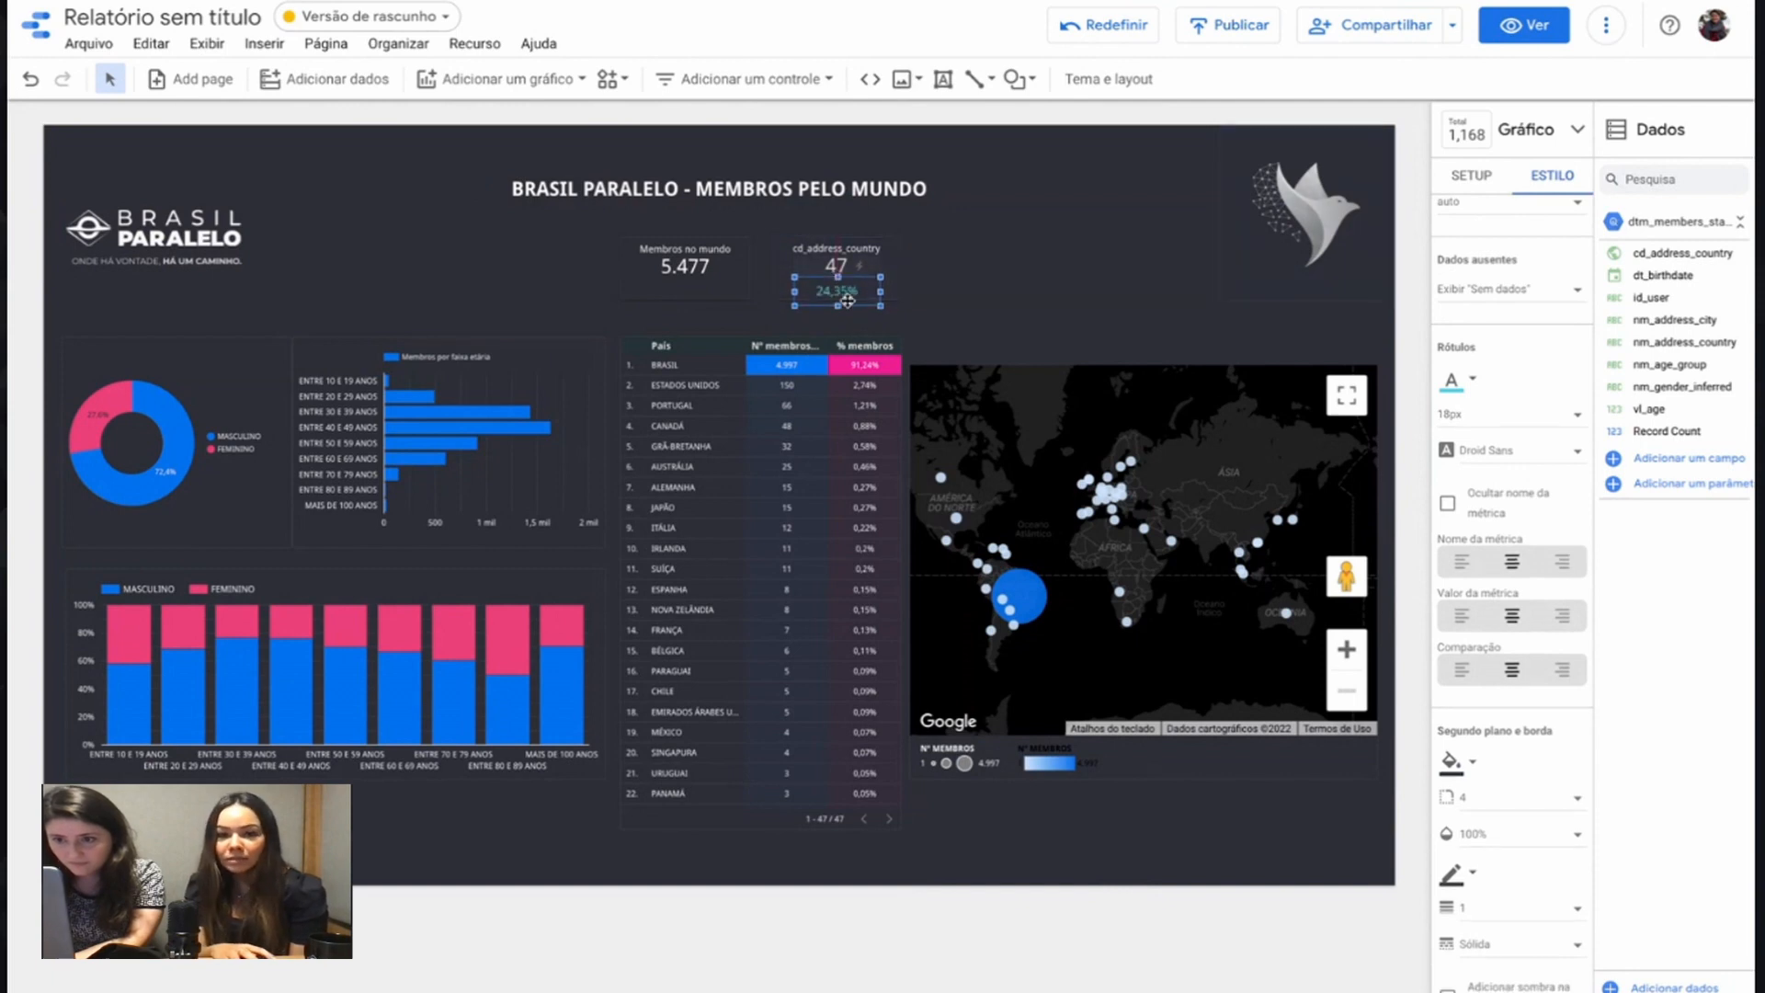
pyautogui.click(1048, 292)
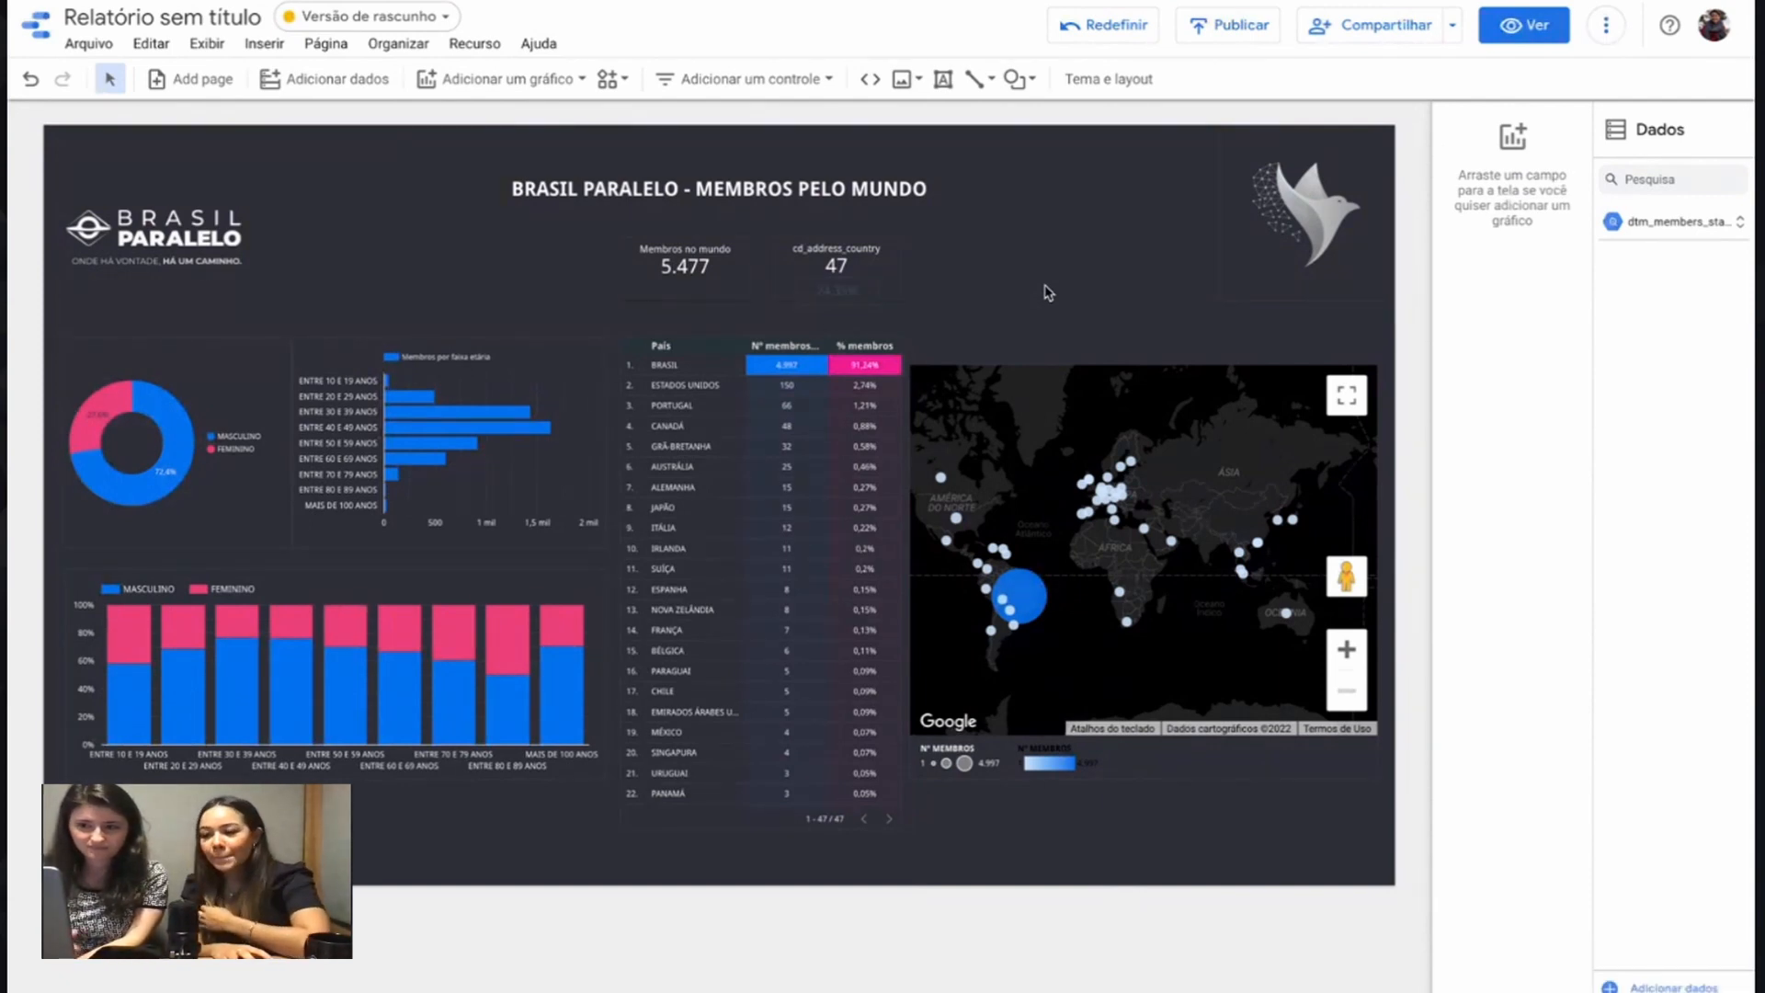
pyautogui.click(867, 287)
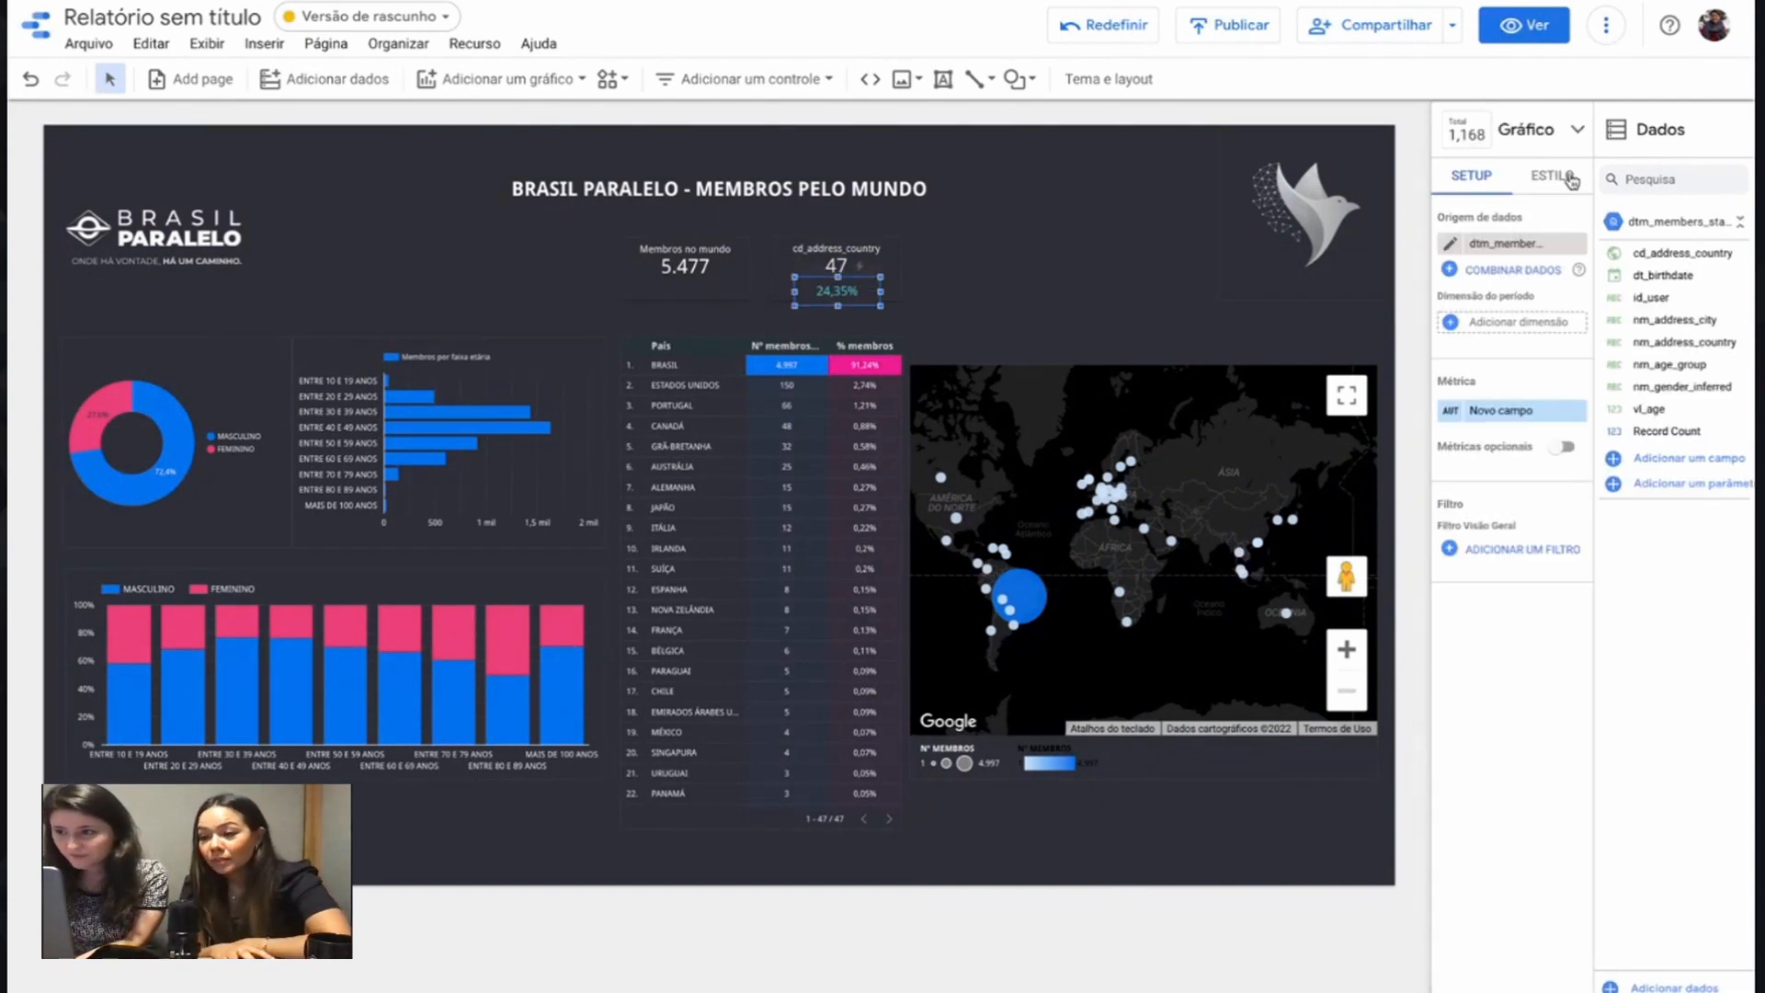
pyautogui.click(1571, 179)
pyautogui.scroll(-6, 1513, 786)
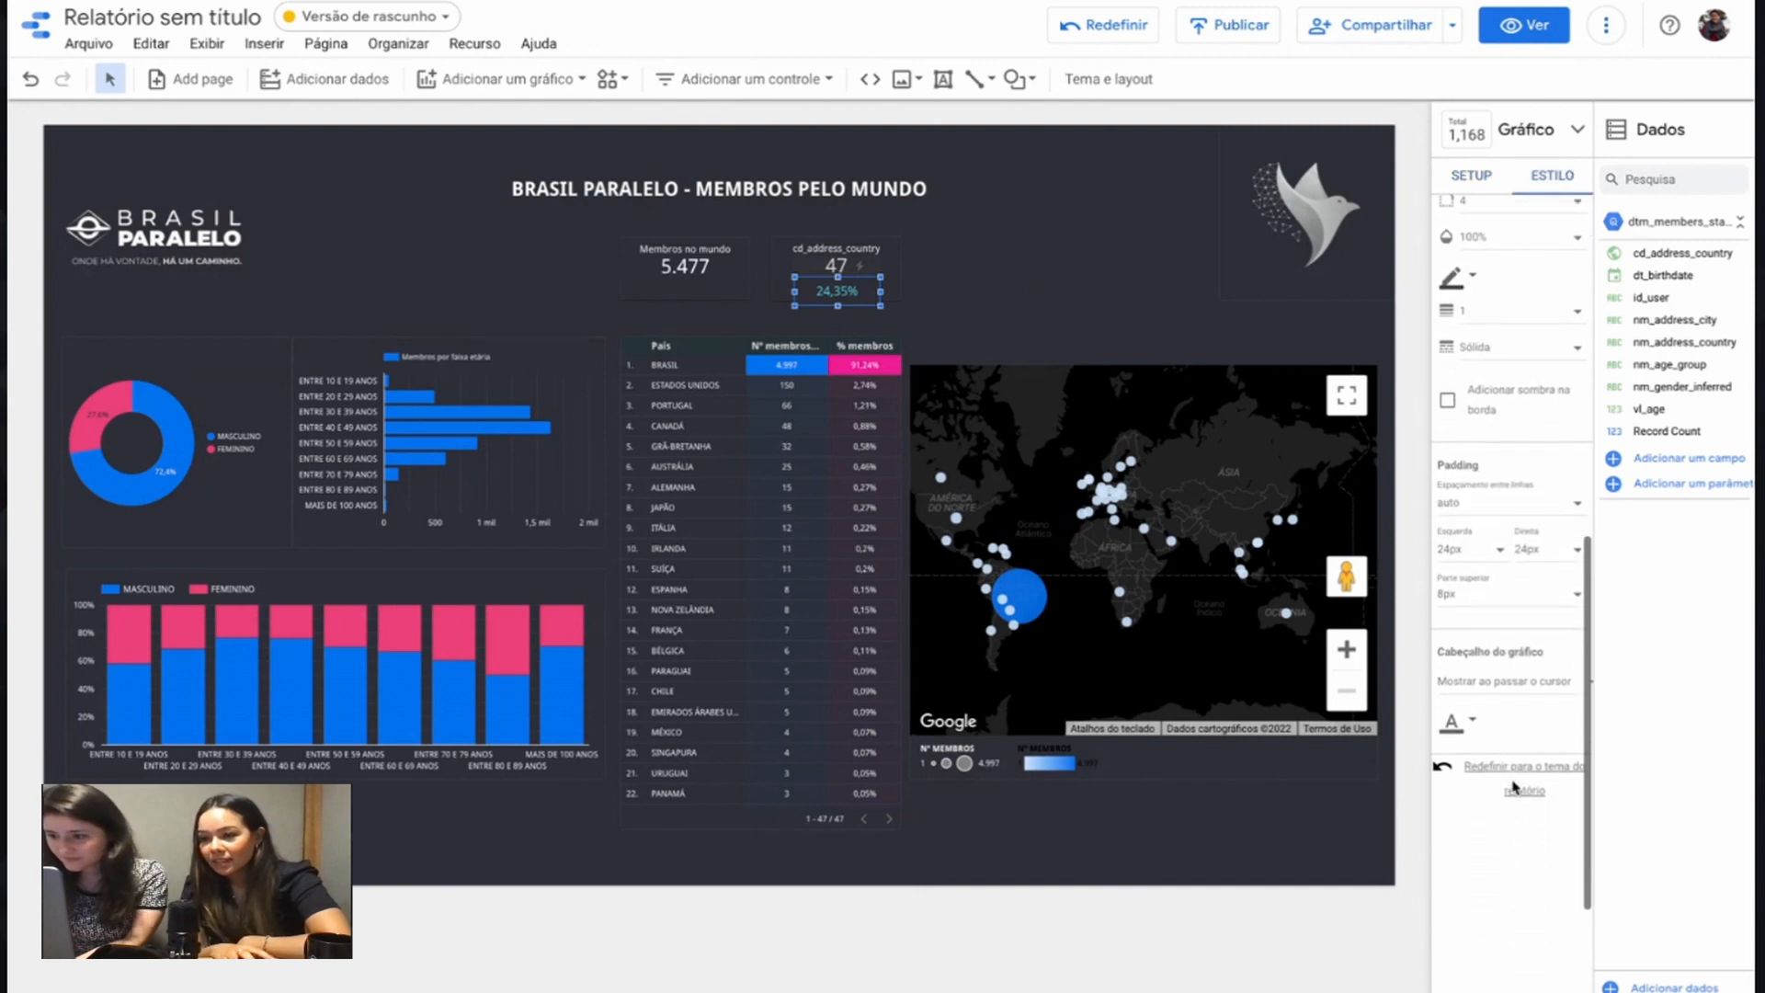
pyautogui.scroll(4, 1515, 788)
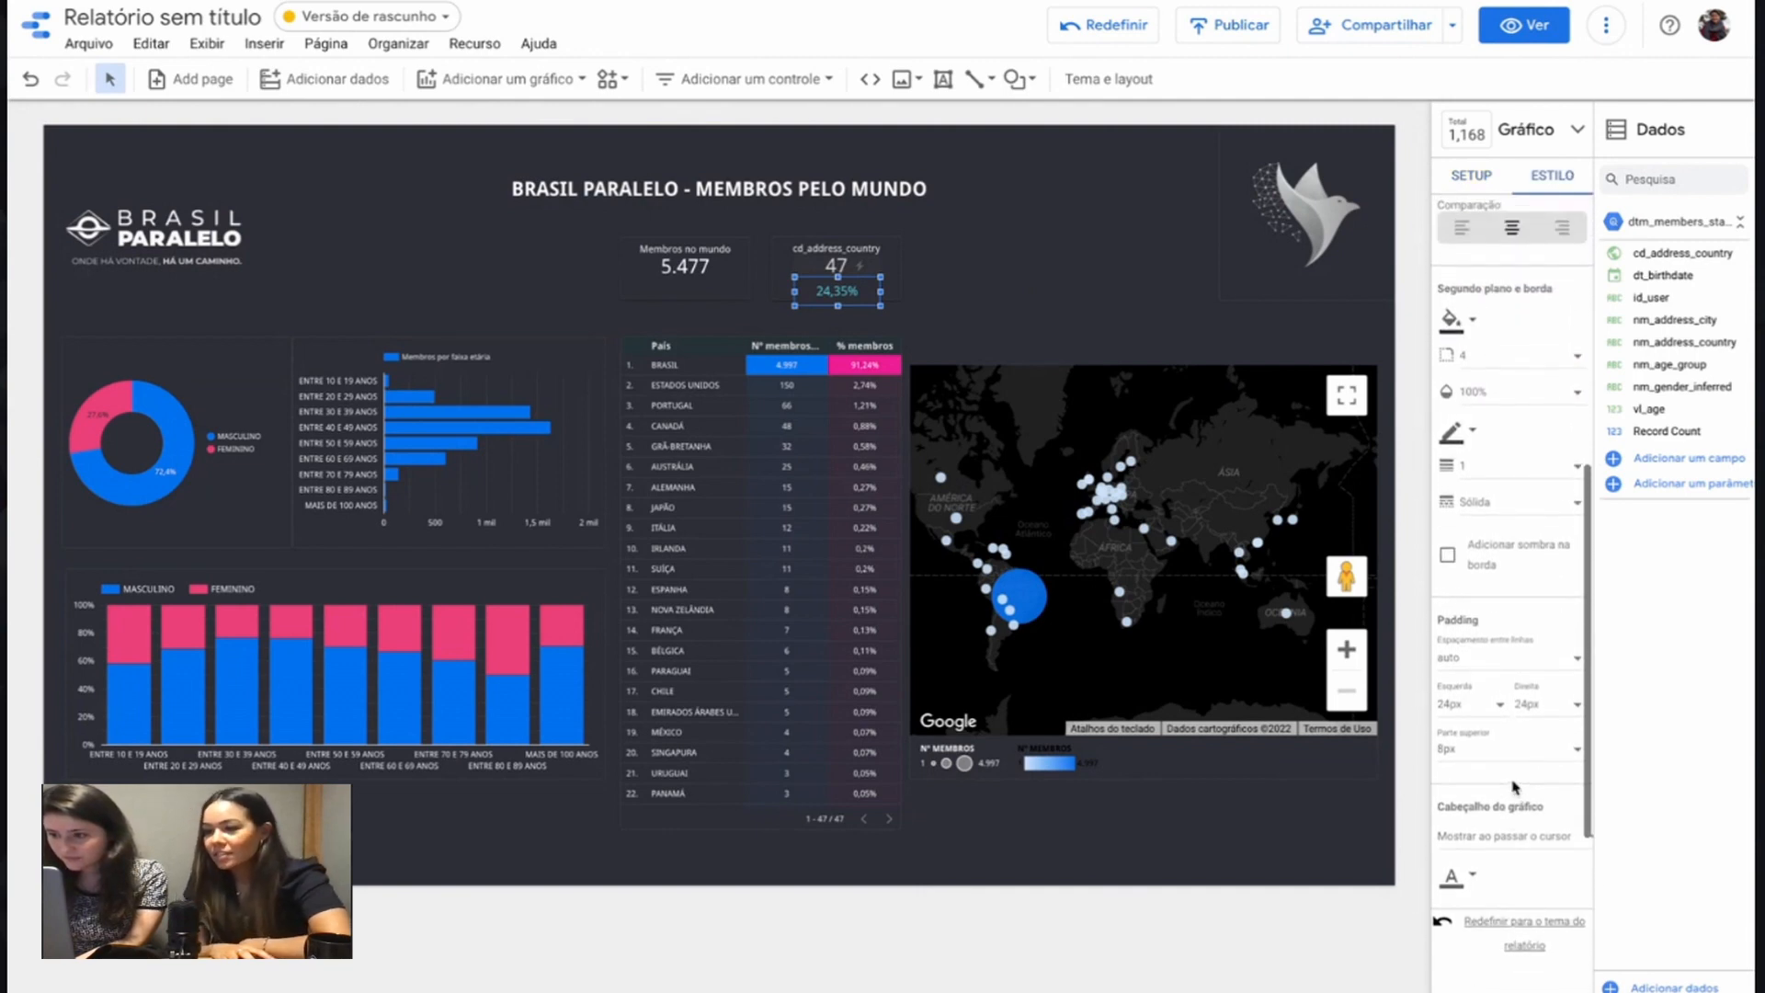
pyautogui.scroll(2, 1516, 788)
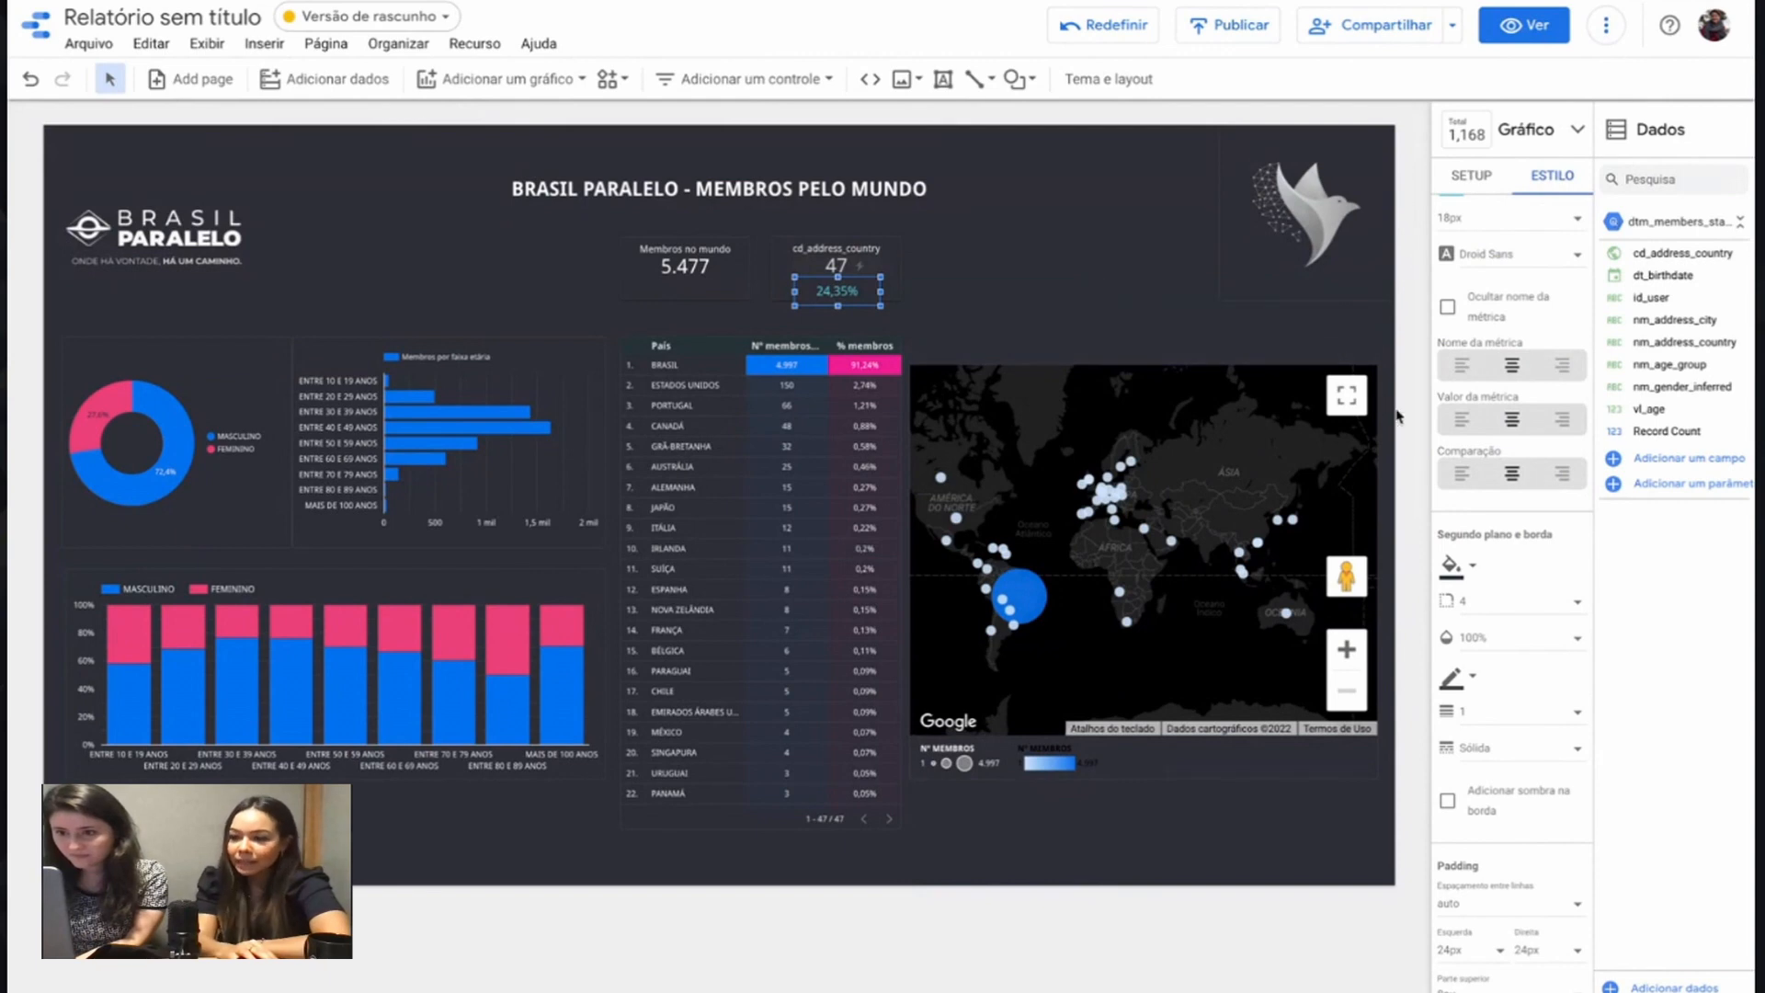
pyautogui.scroll(3, 1491, 483)
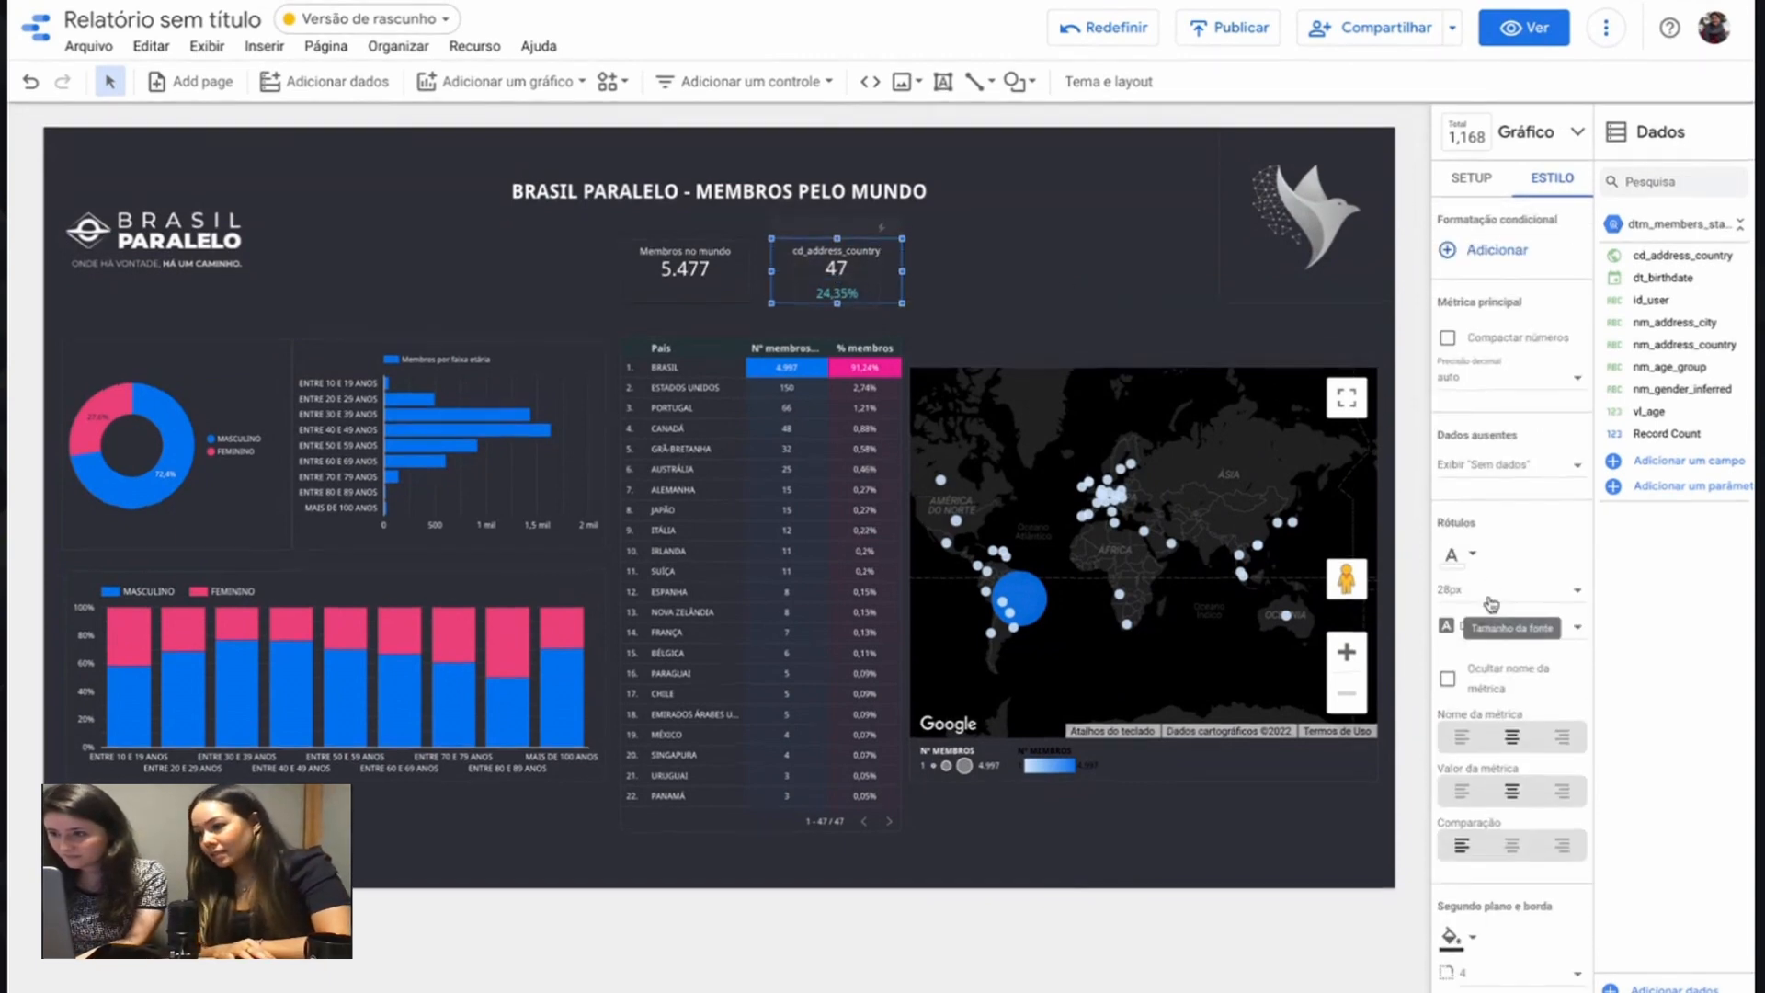
# Step: Rename the country count scorecard's metric to "Países"
pyautogui.click(1471, 177)
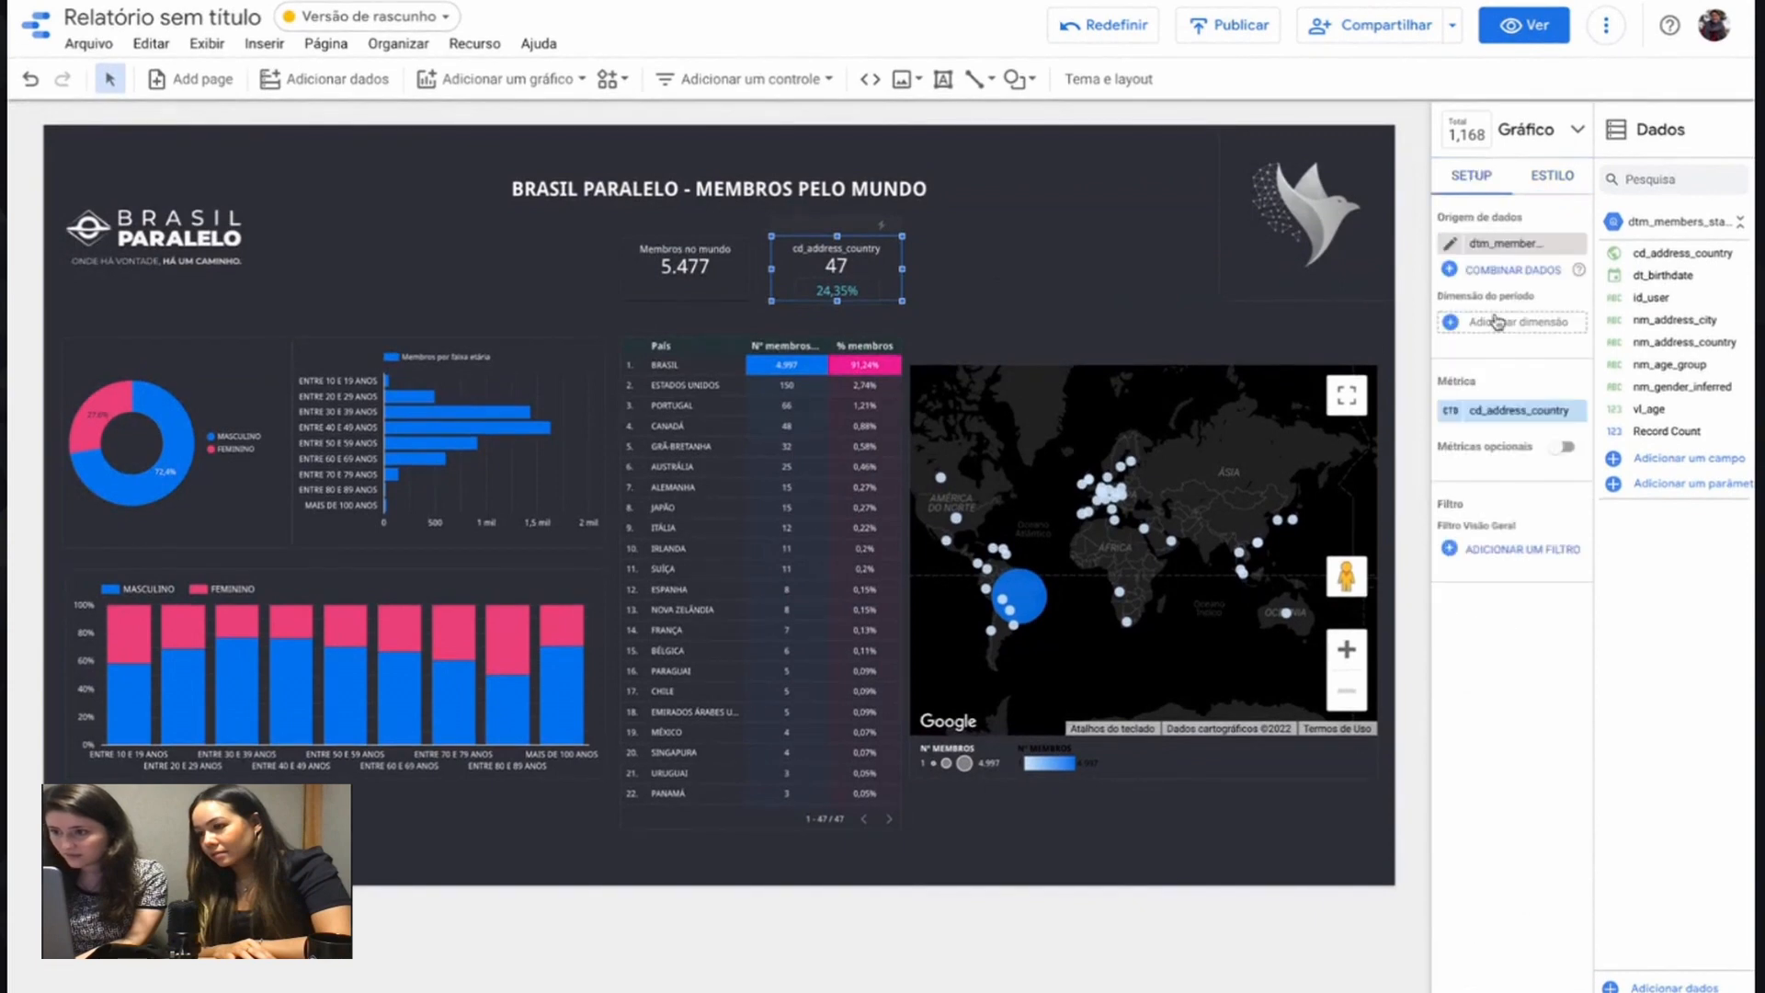
pyautogui.click(1450, 414)
pyautogui.click(1336, 453)
pyautogui.write('Pise')
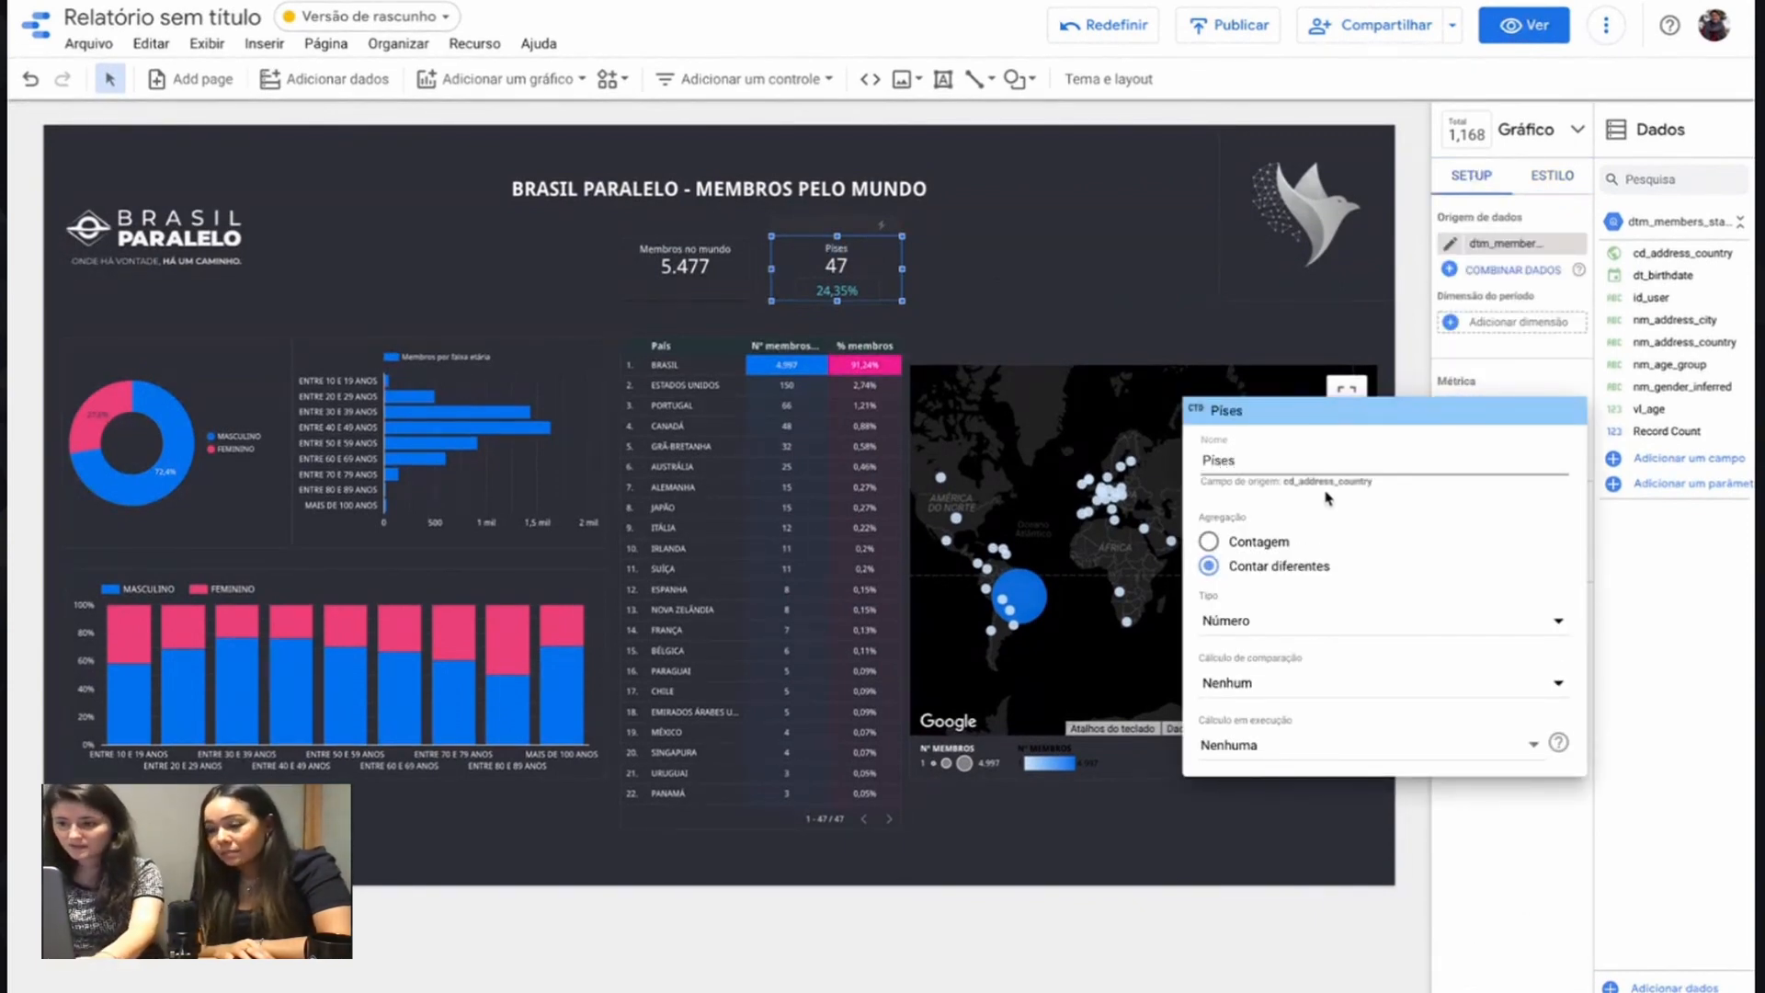
pyautogui.press('BackSpace')
pyautogui.write('aíses')
pyautogui.click(1143, 322)
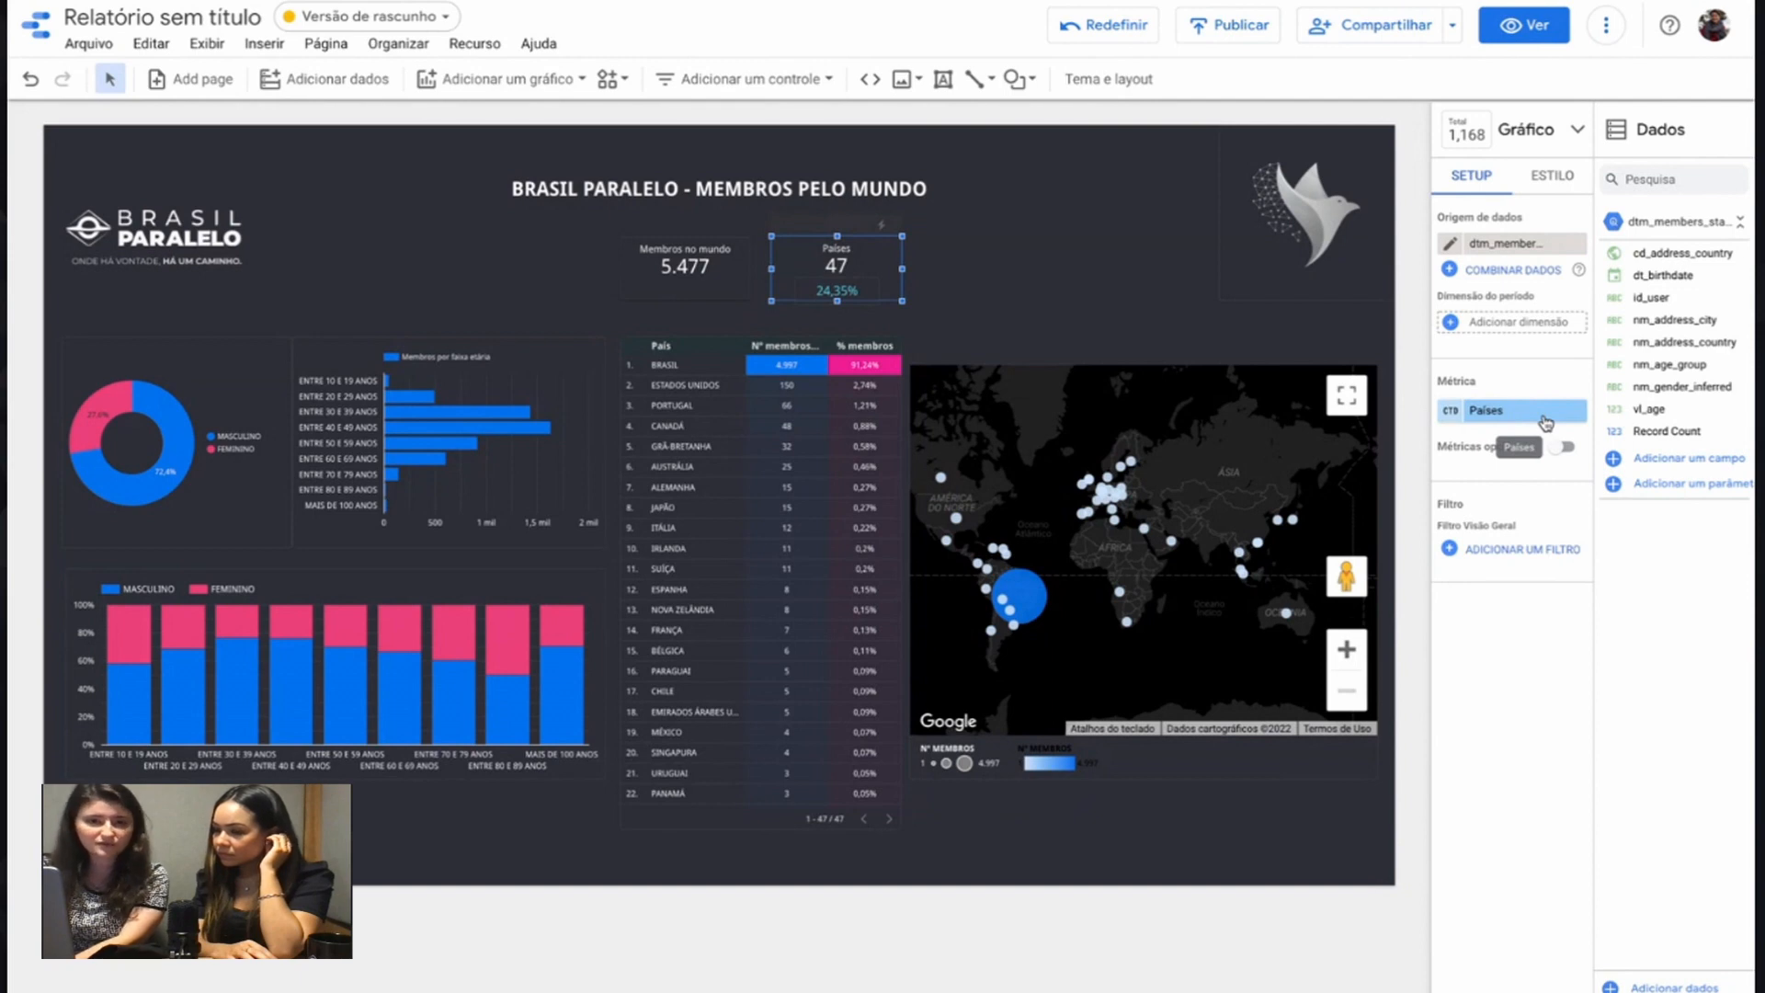
# Step: Create a new calculated field in the dtm_members_stats data source with the formula COUNT_DISTINCT(id_user)
pyautogui.click(1666, 459)
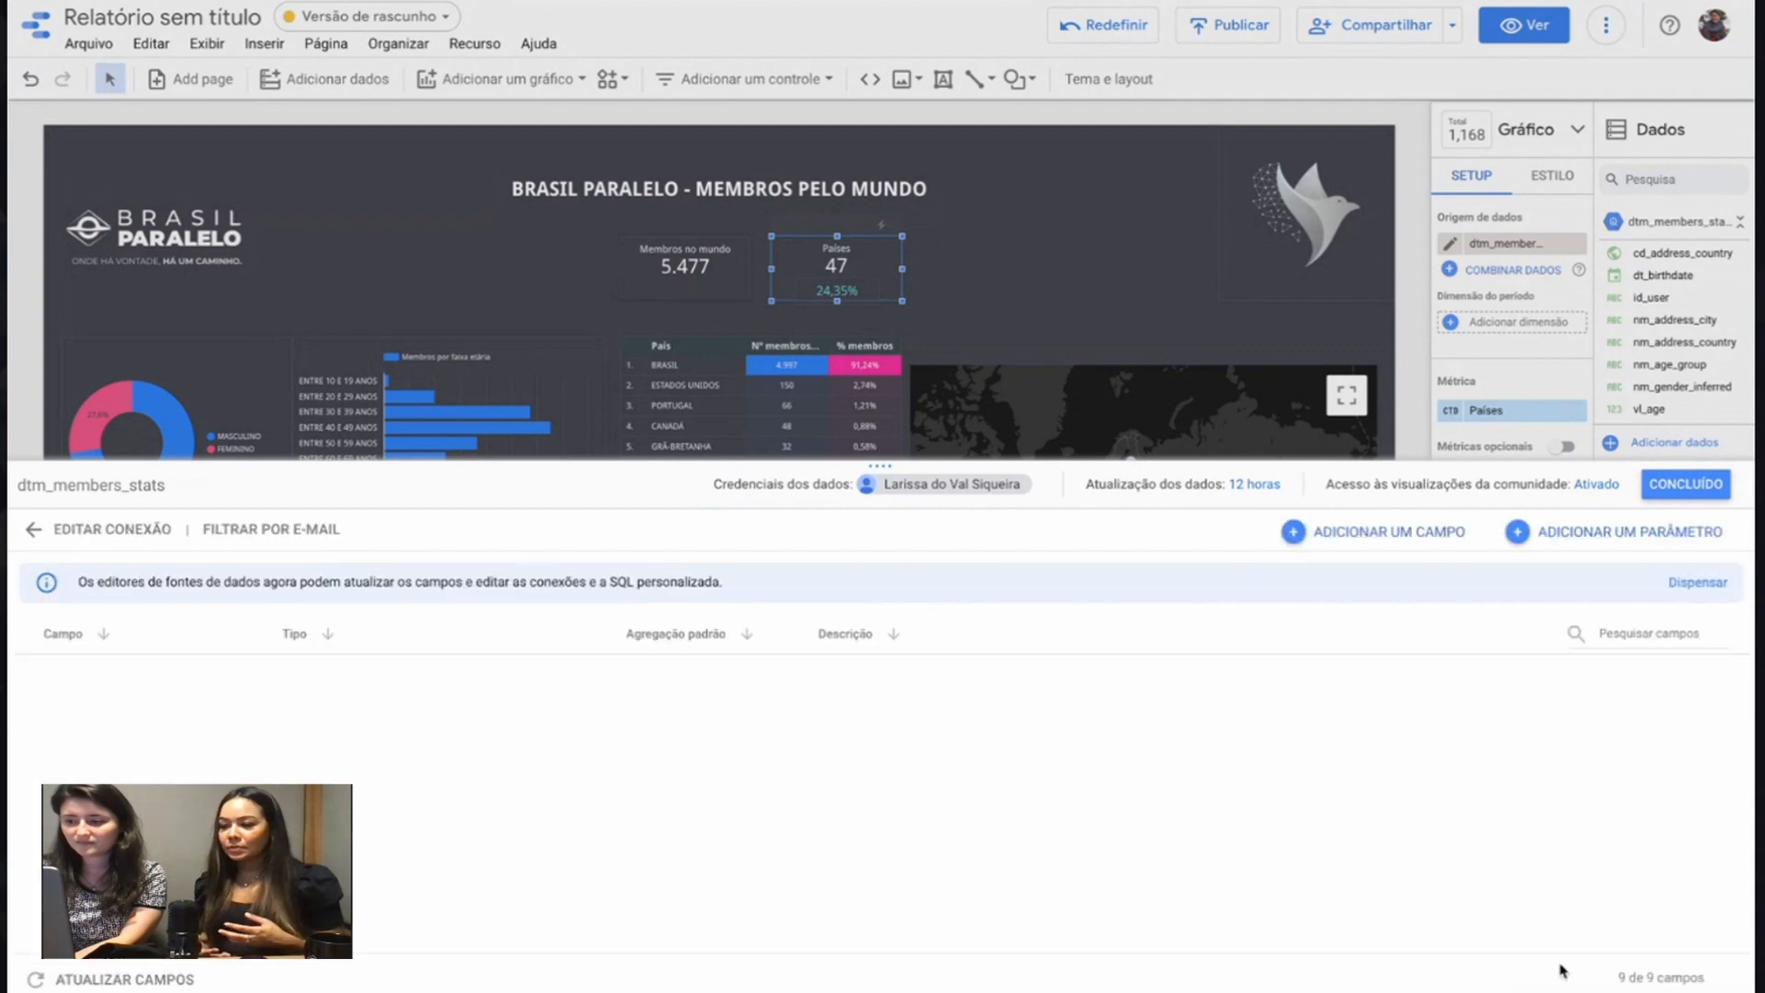
pyautogui.click(1565, 969)
pyautogui.click(1672, 460)
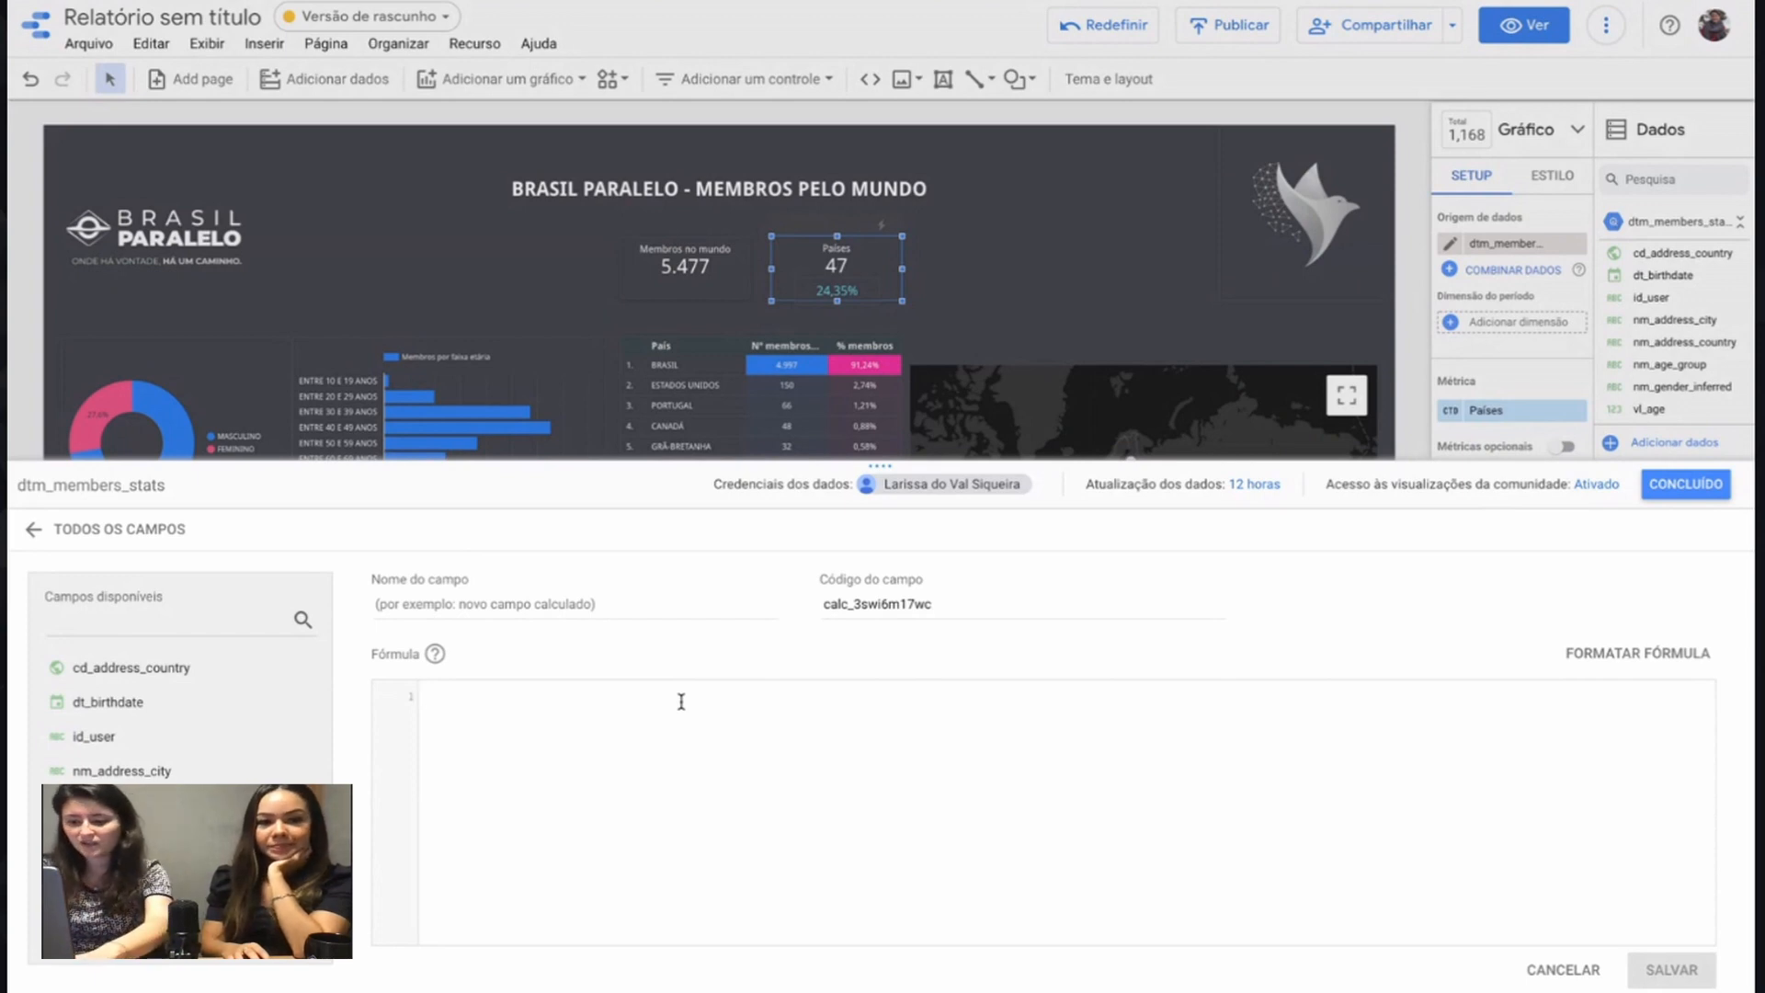
pyautogui.write('COUNT')
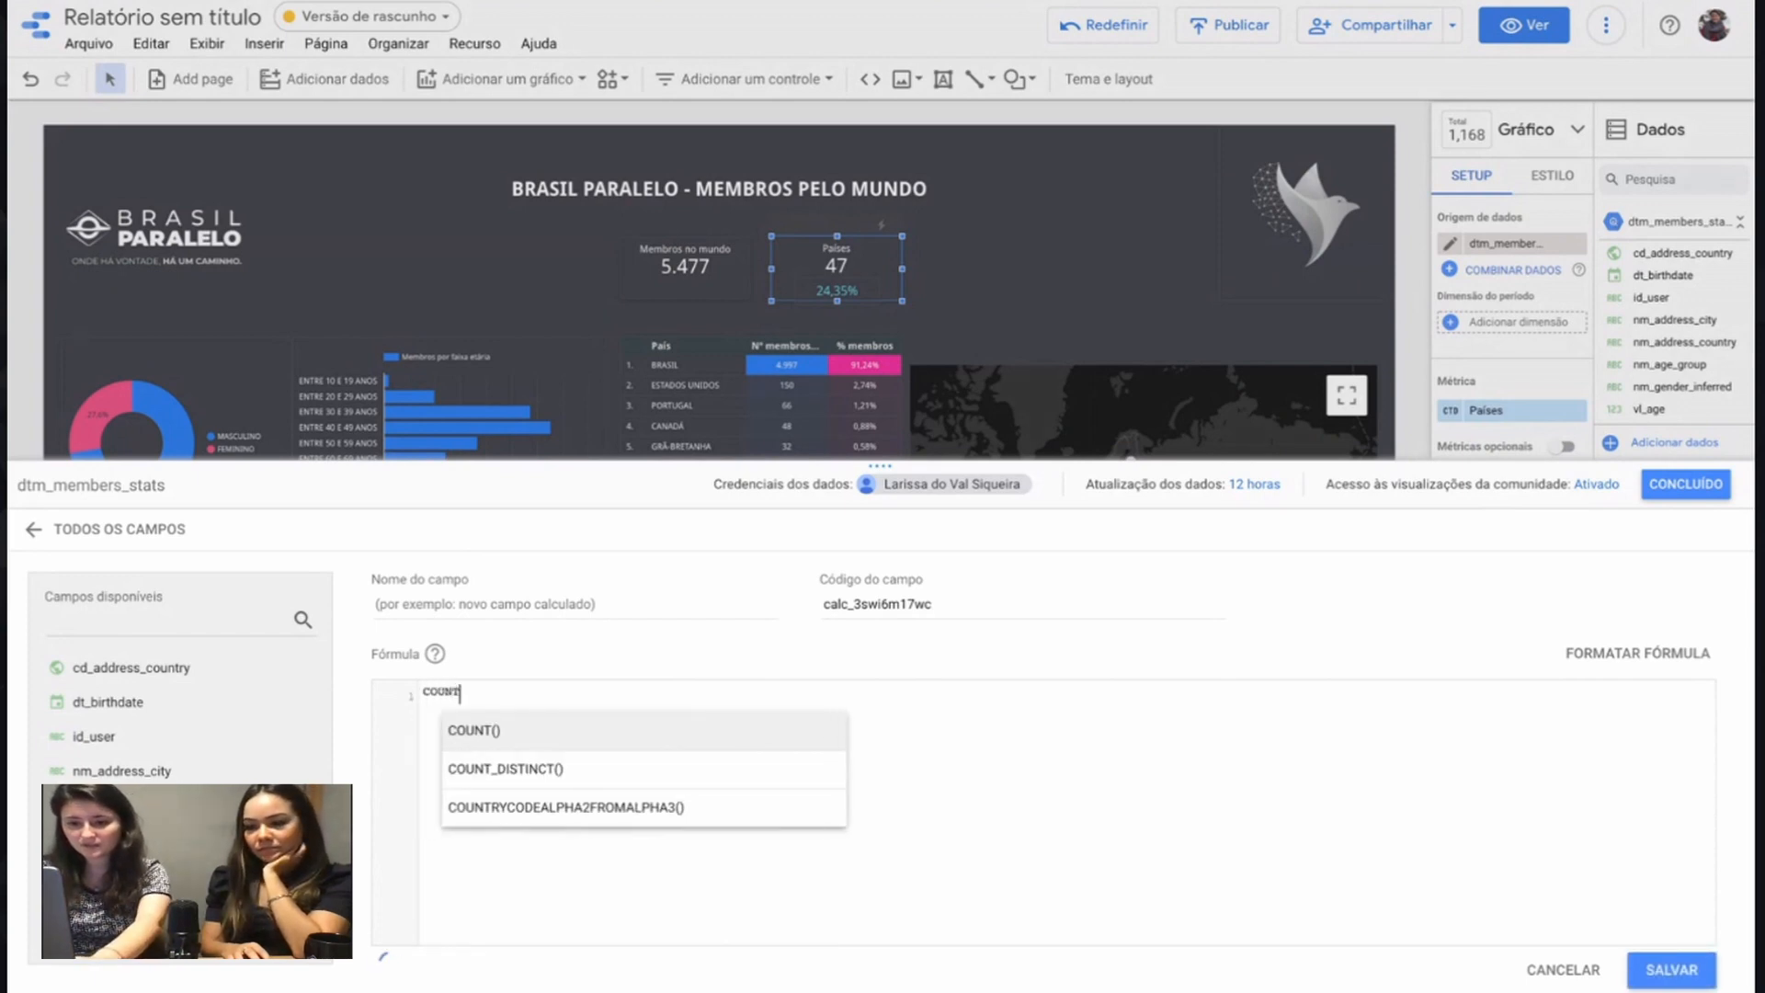
pyautogui.write('_DISTINCT(')
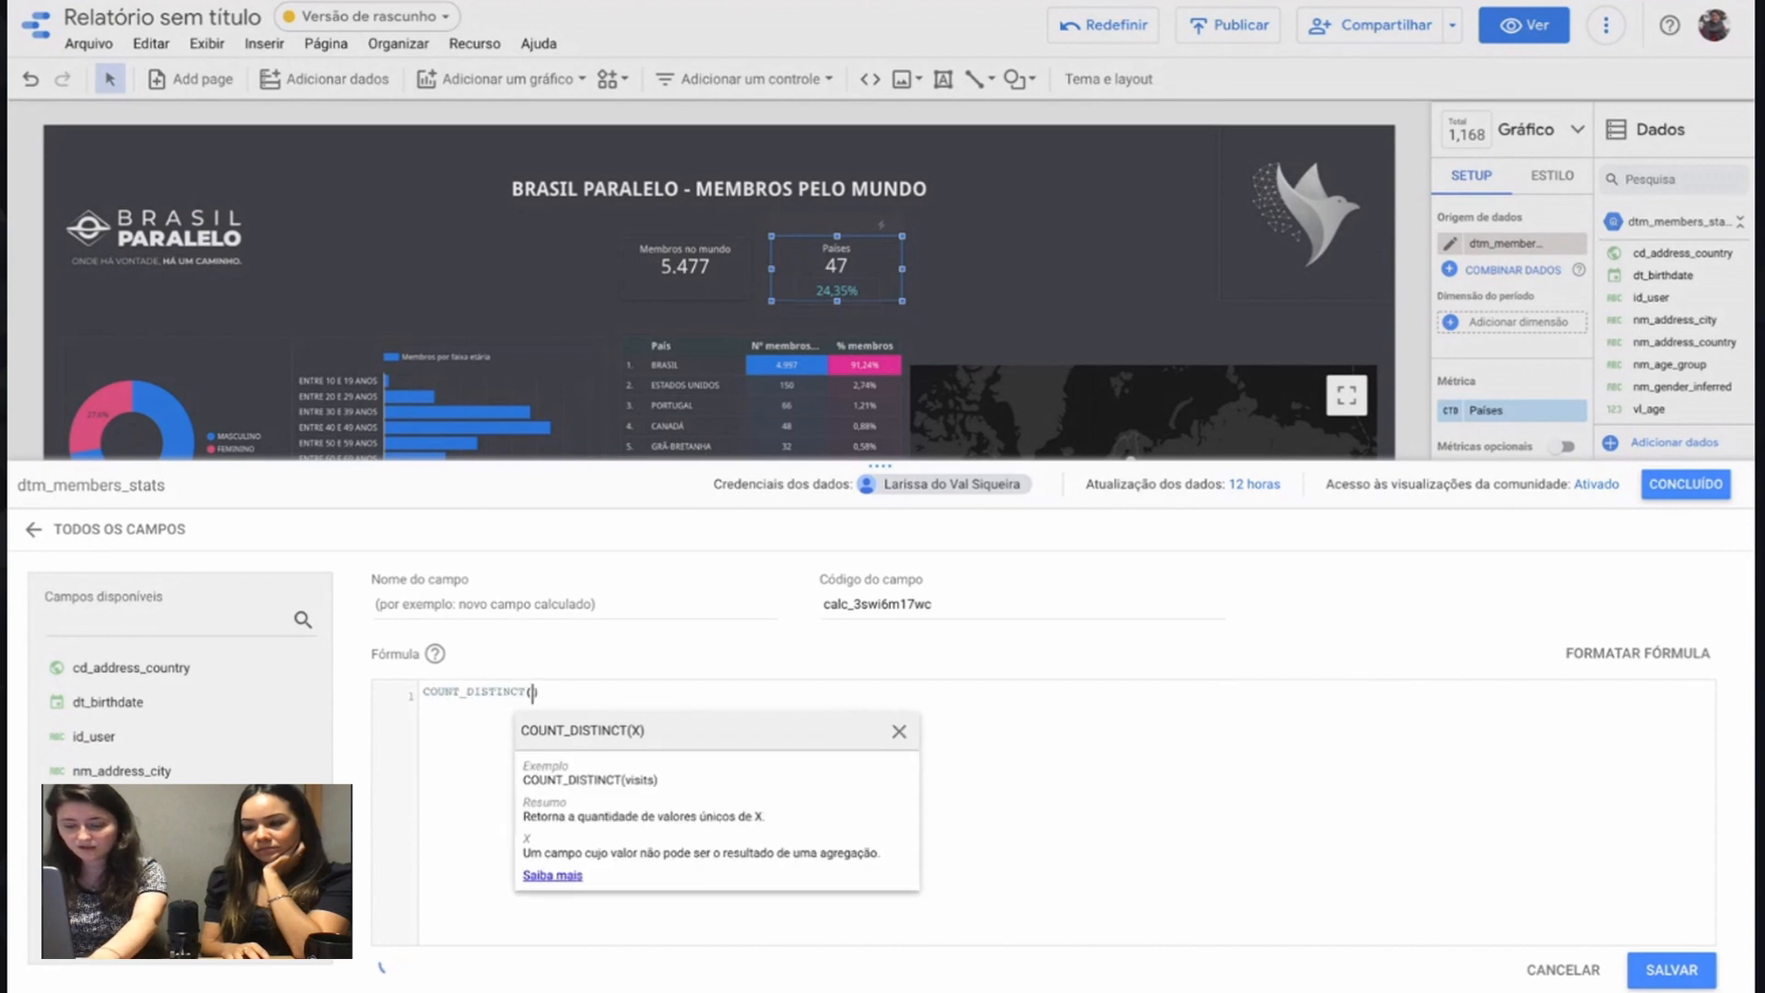
pyautogui.write('id')
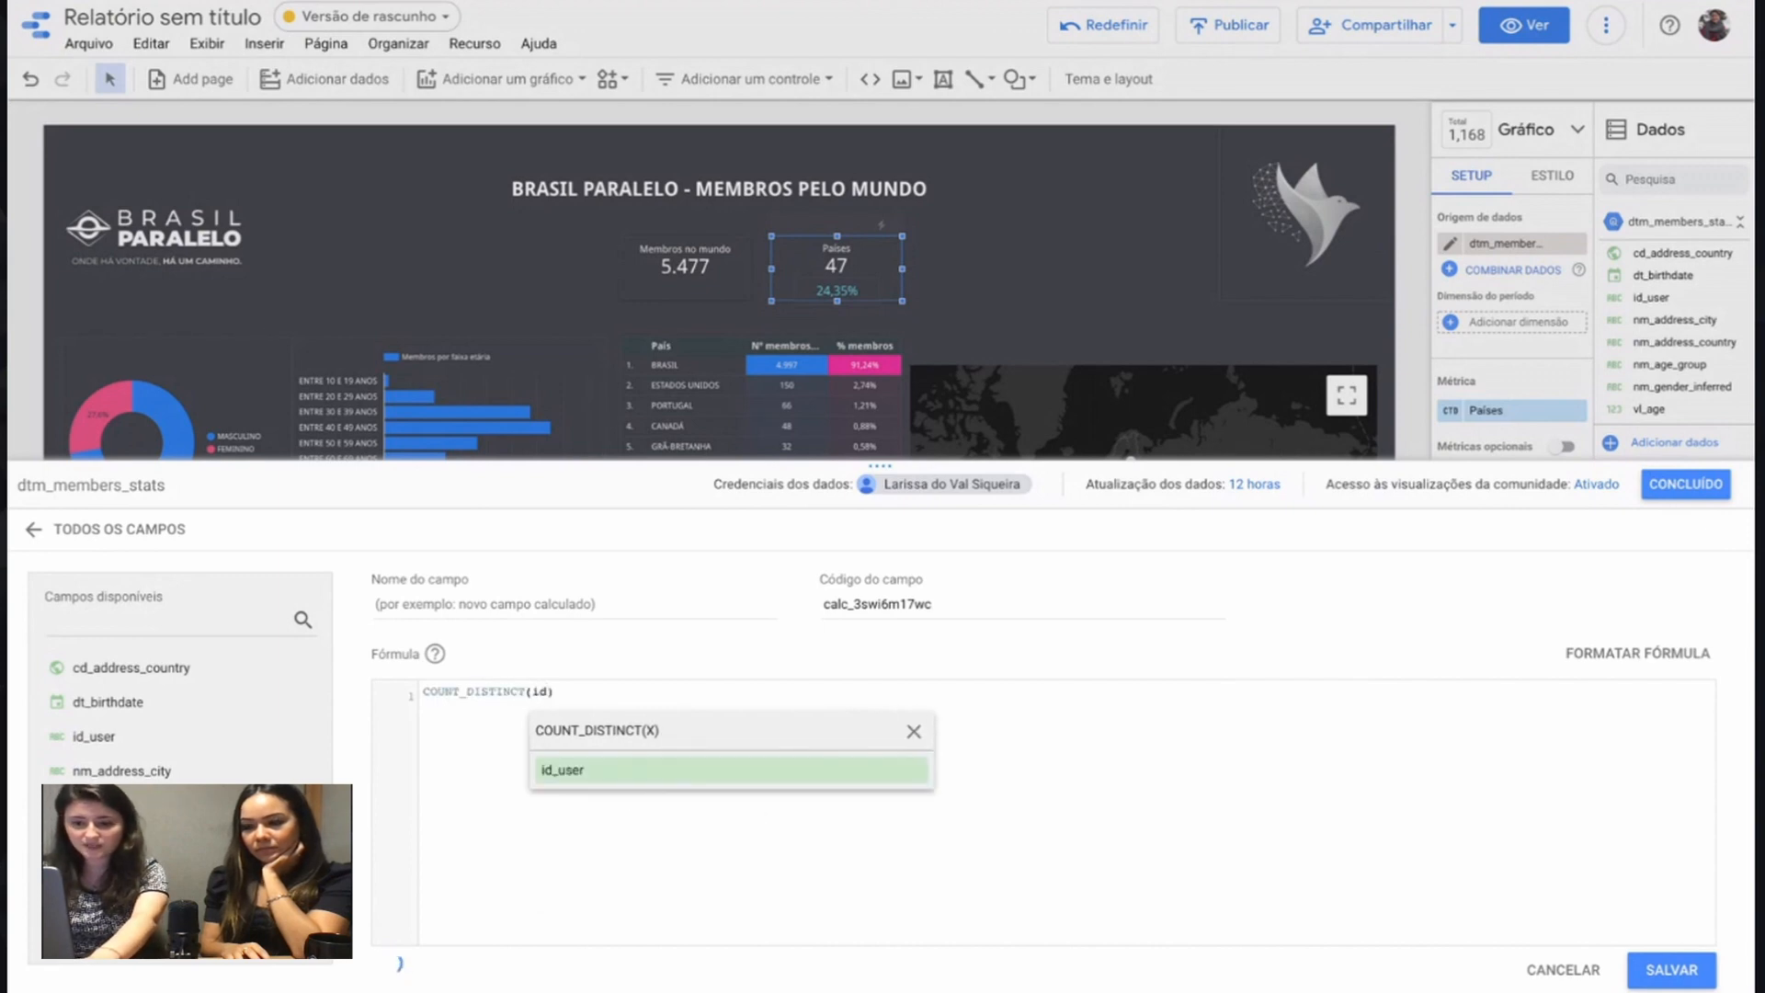
pyautogui.write('_us')
pyautogui.press('Return')
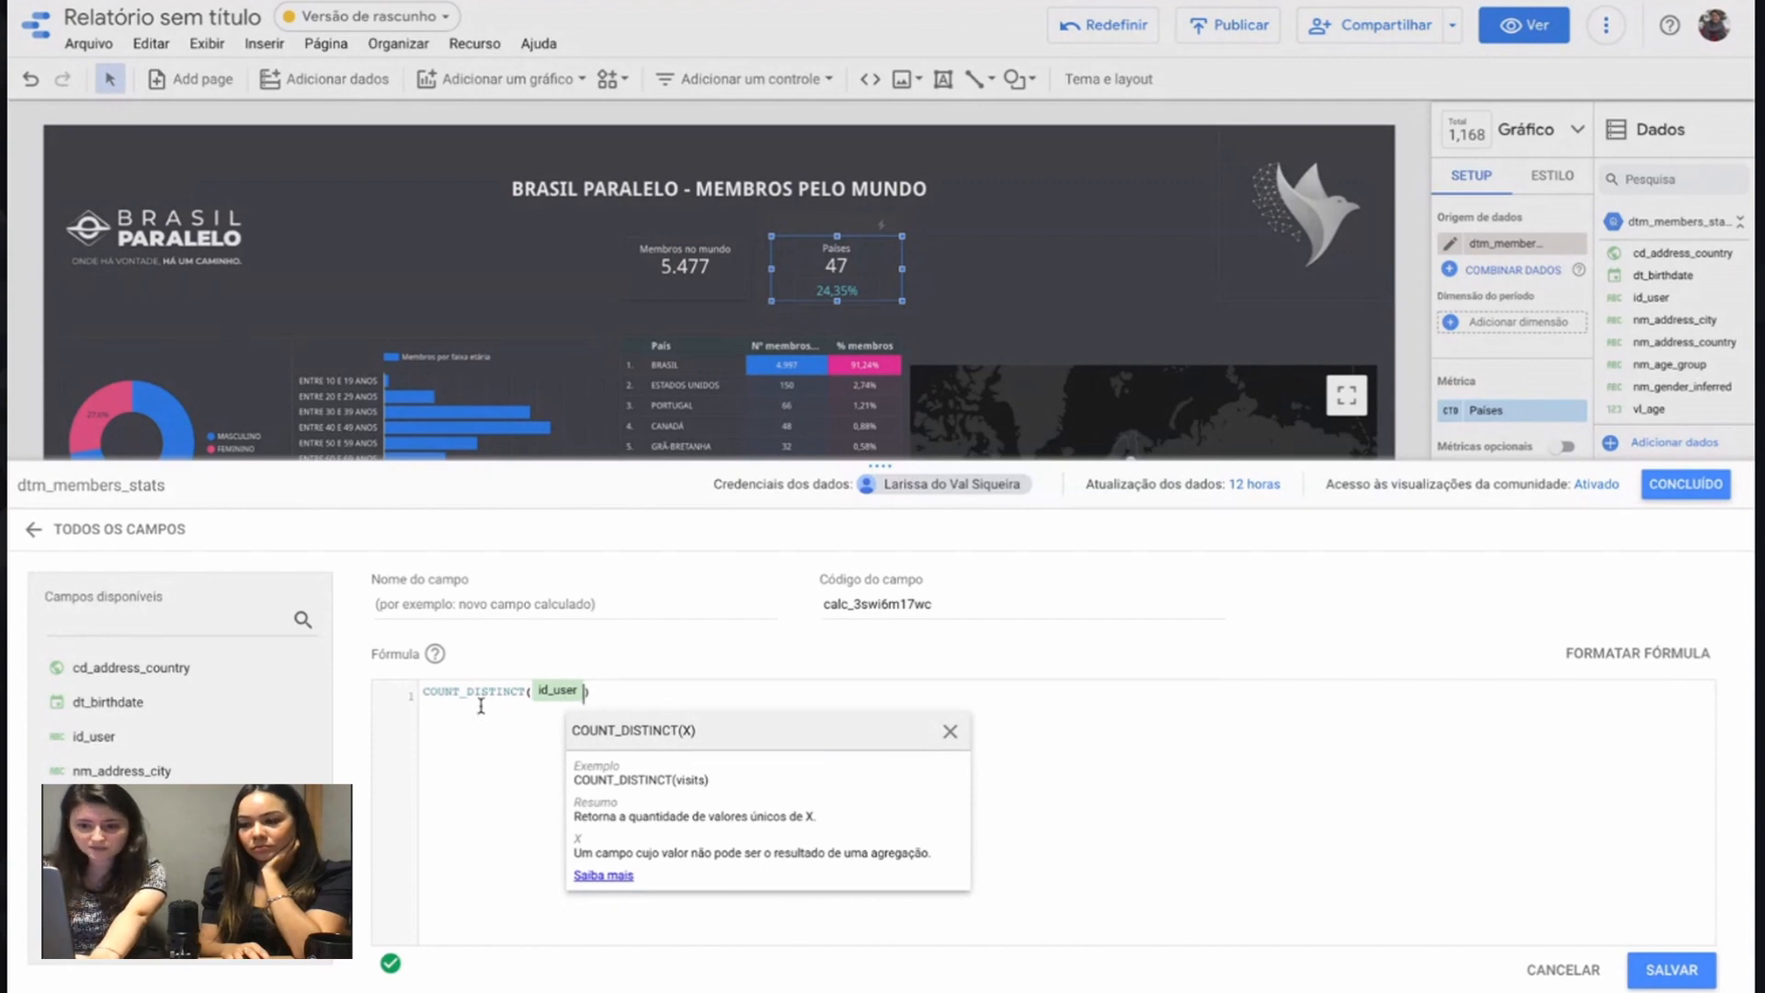
# Step: Enclose id_user inside the COUNT_DISTINCT in an IF function, with id_user as the true result and NULL as the else result
pyautogui.click(533, 696)
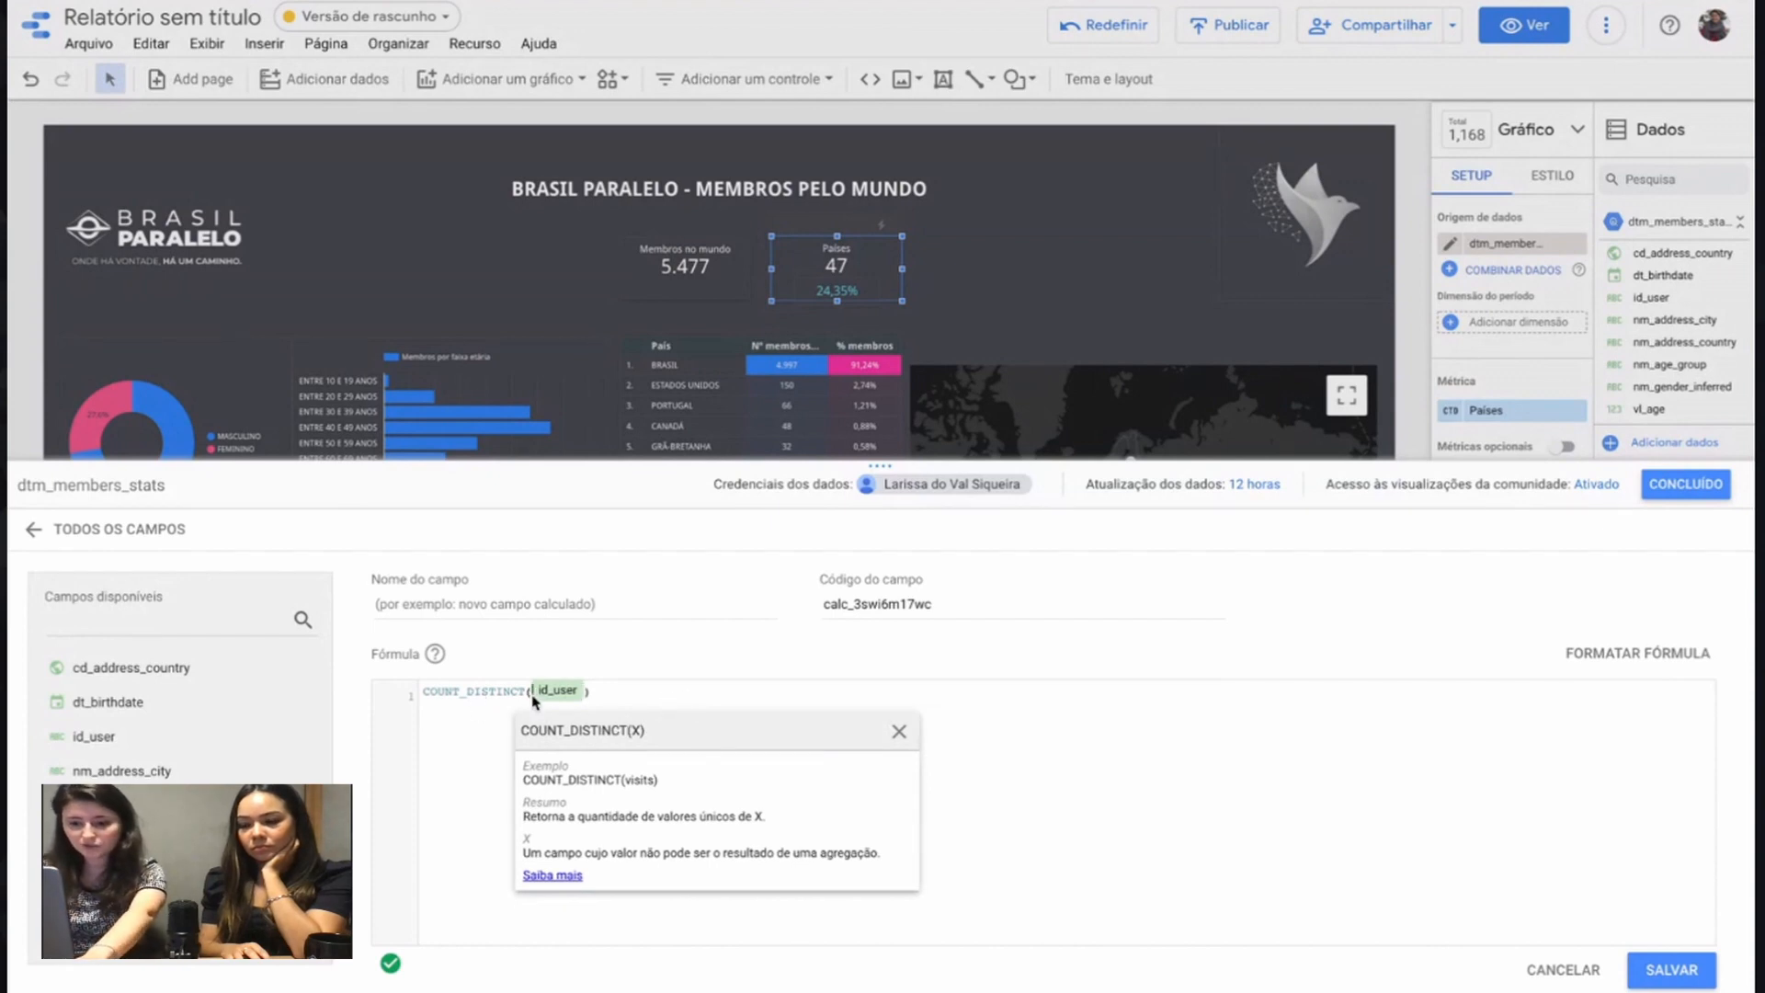
pyautogui.write('IF')
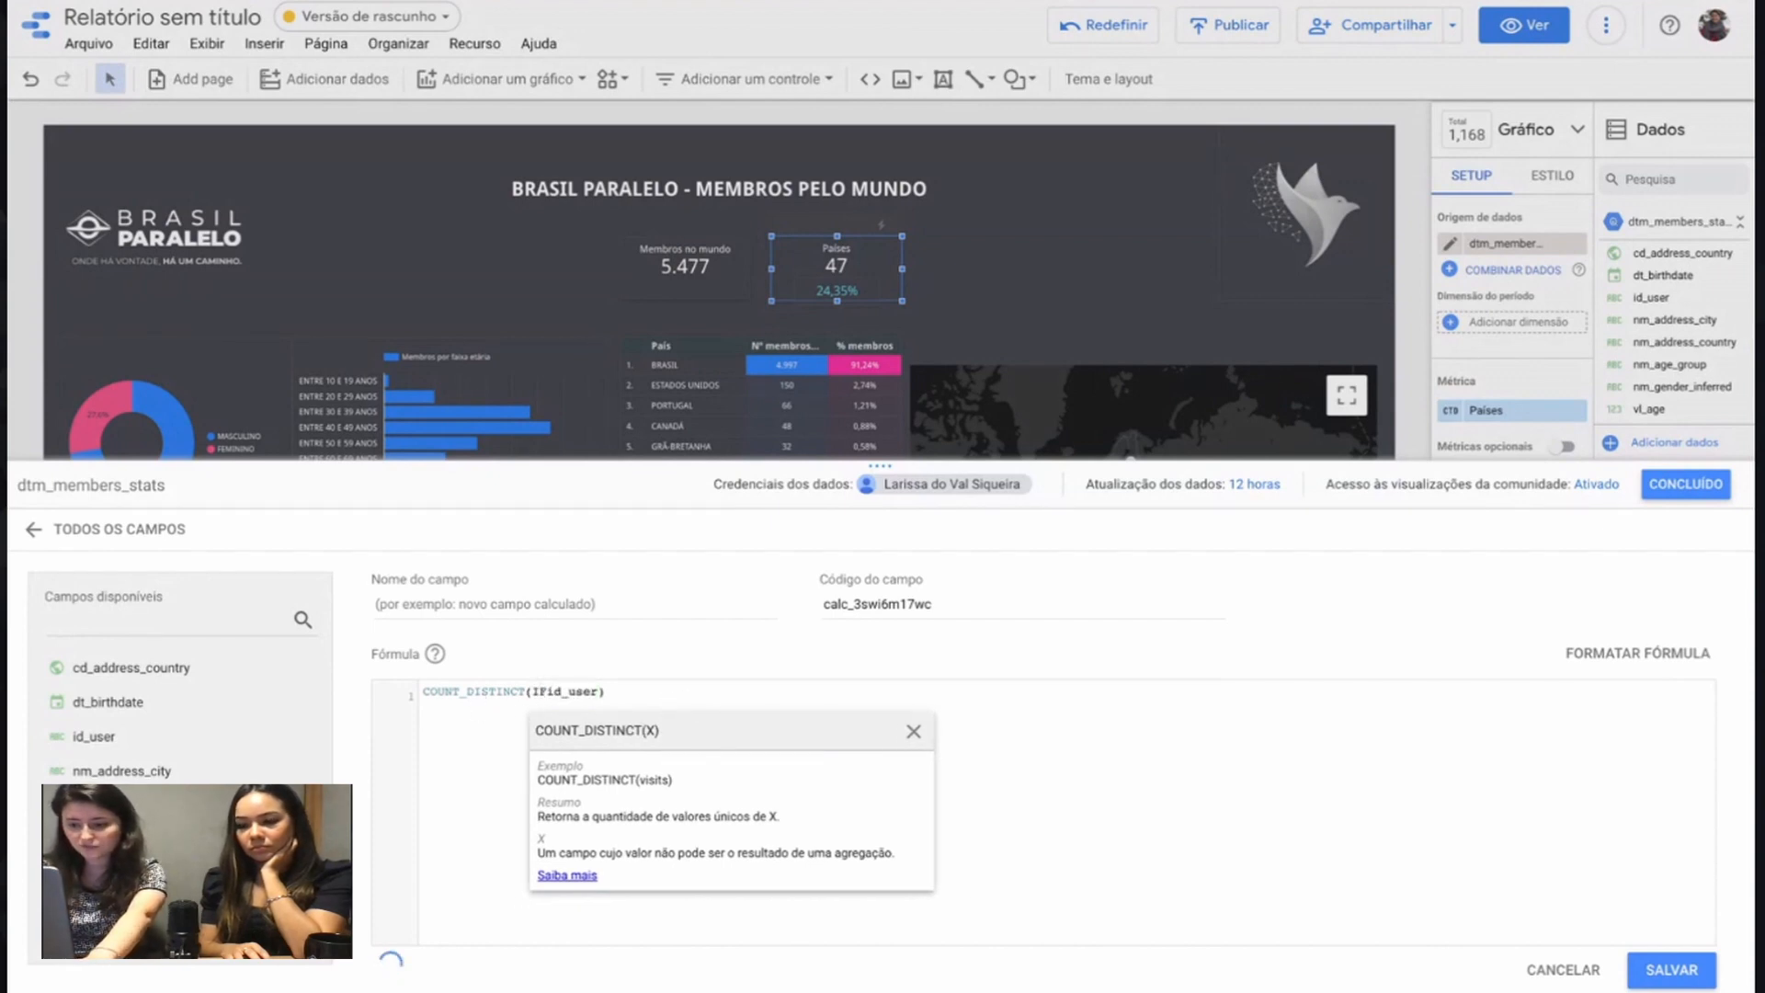
pyautogui.write('(')
pyautogui.click(604, 690)
pyautogui.write(', ')
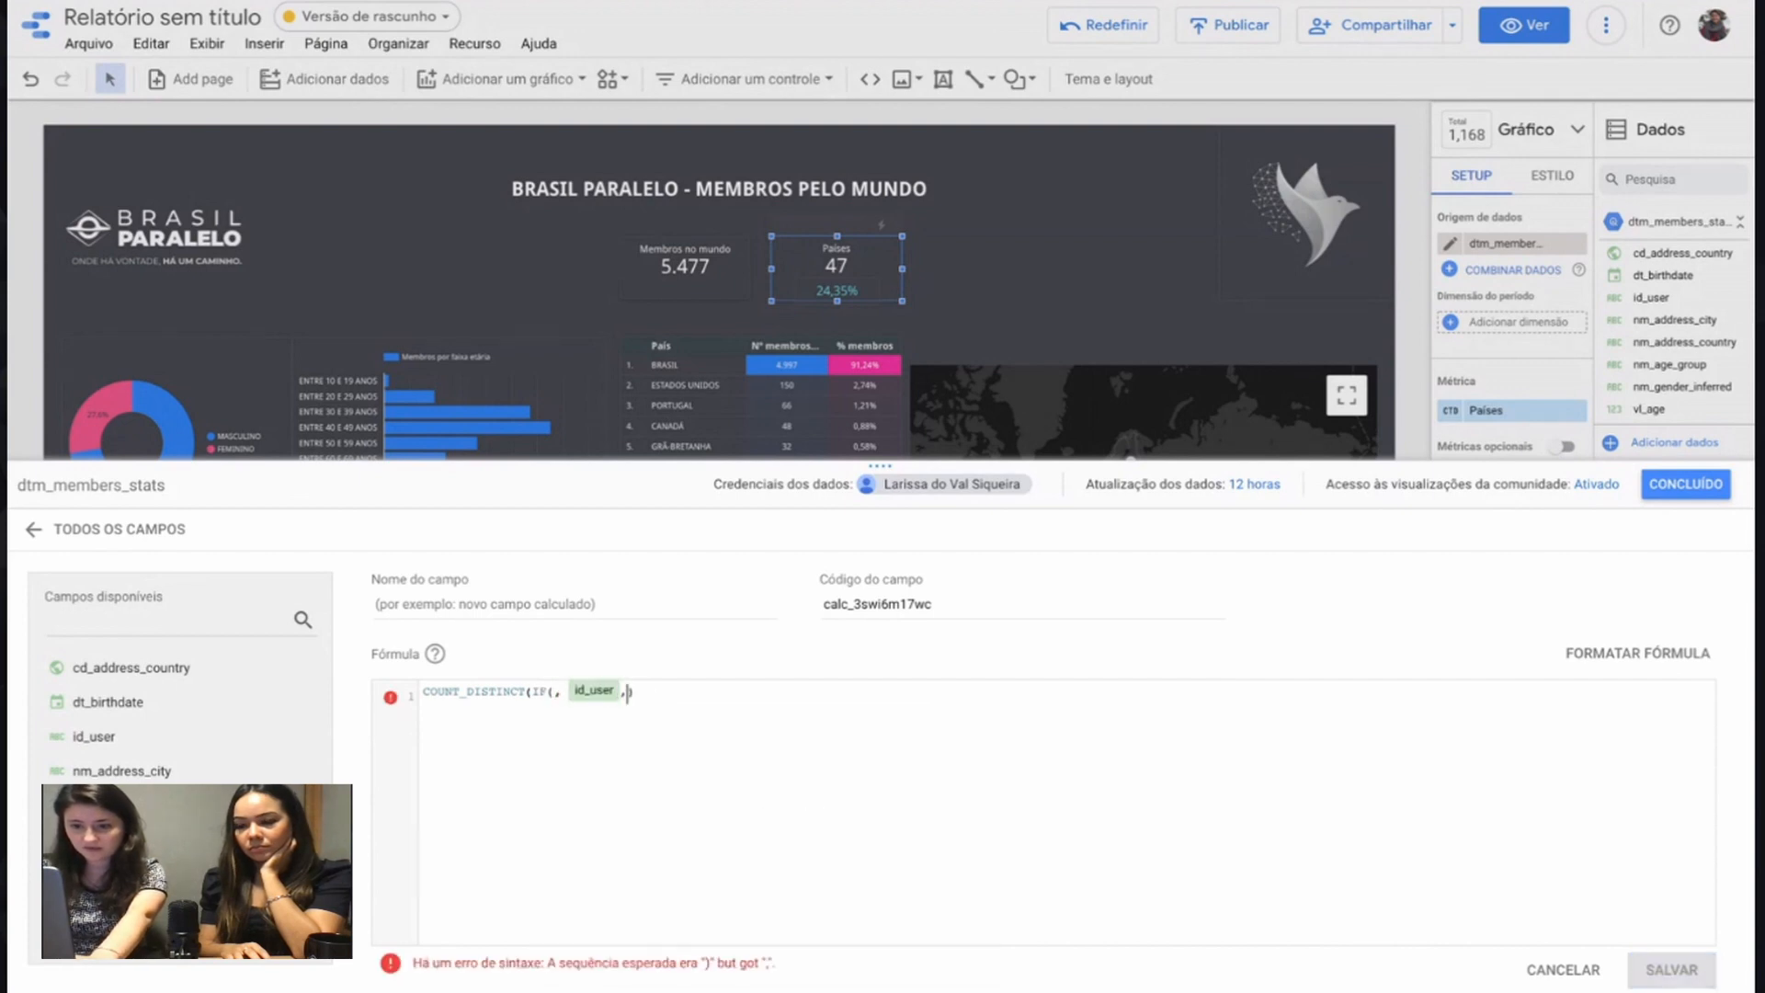
pyautogui.write(', NULL')
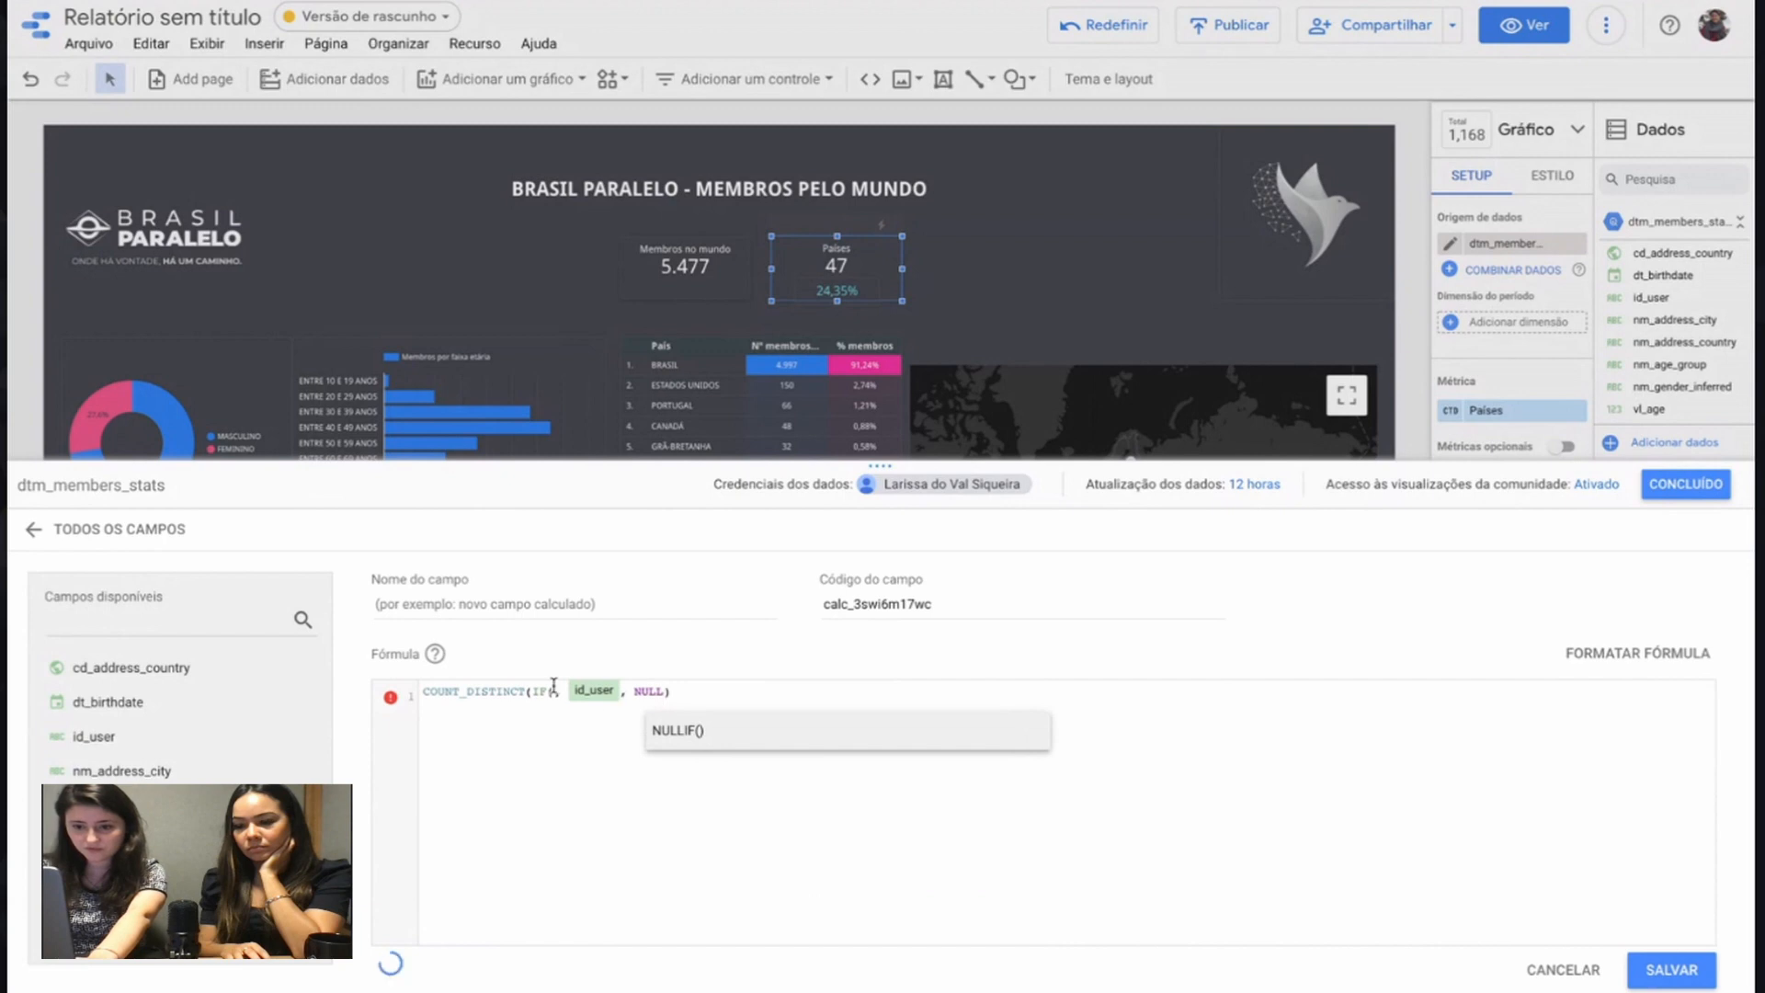
# Step: Enter the IF condition nm_address_country = 'BRASIL' OR cd_address_country = 'BR'
pyautogui.click(554, 690)
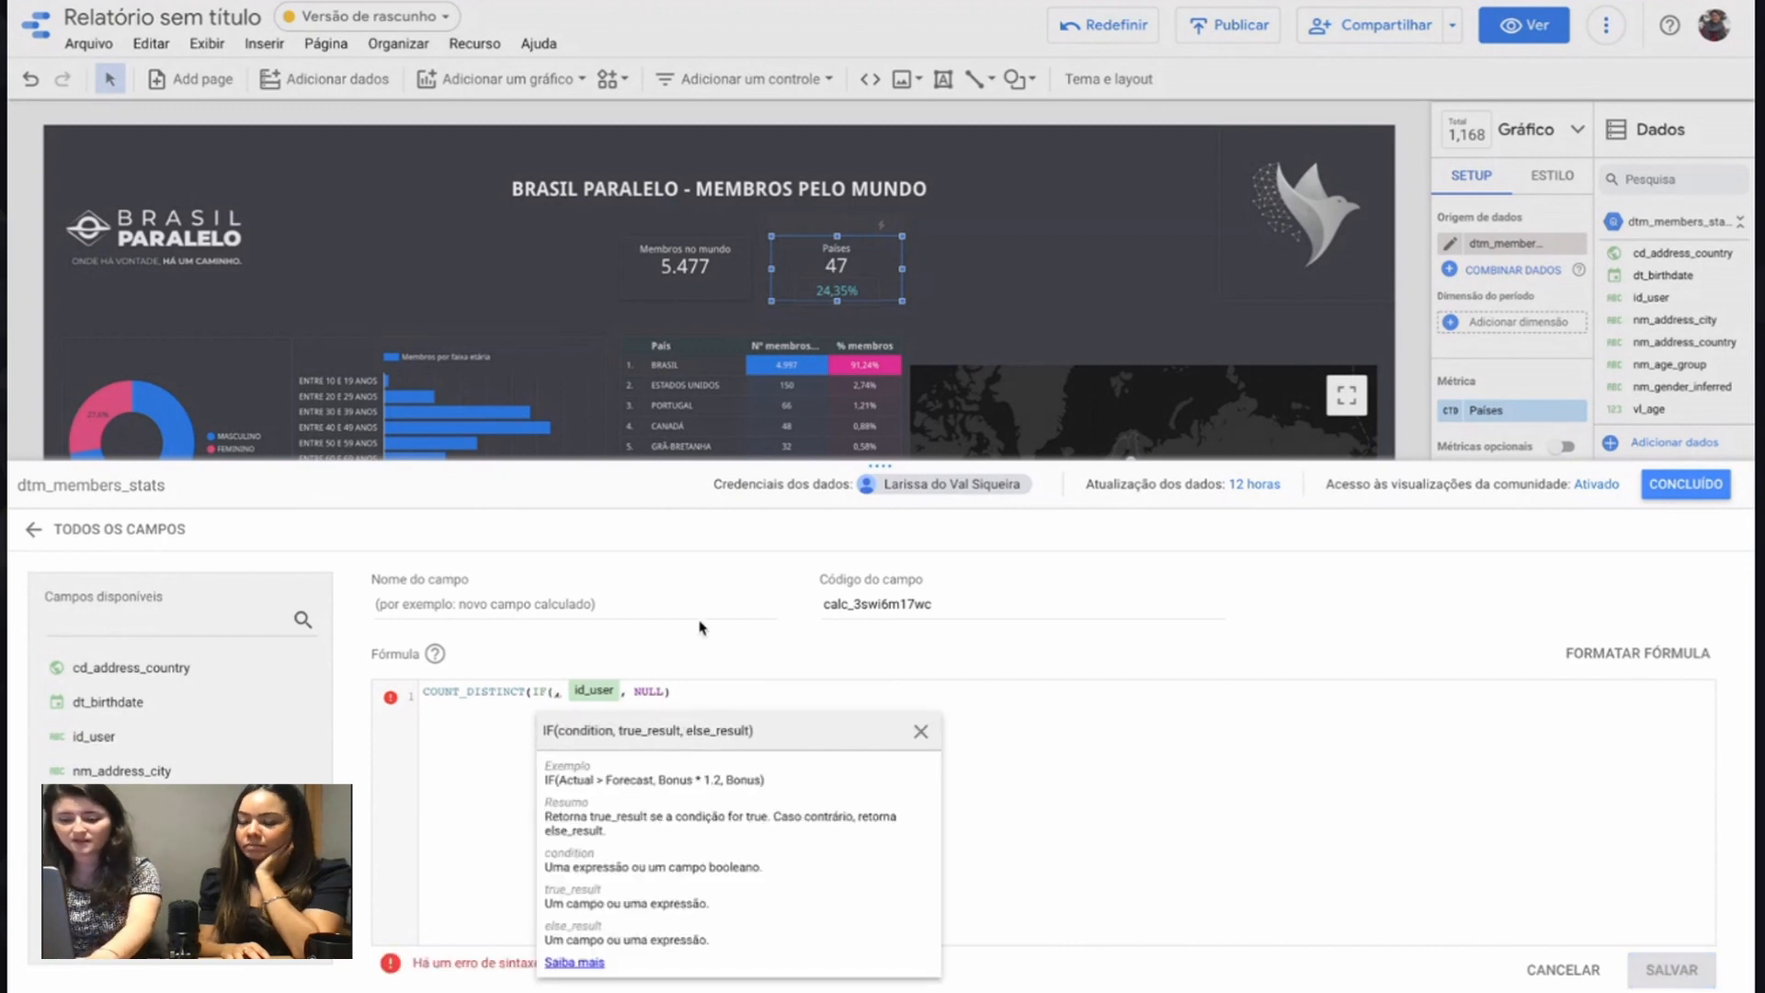
pyautogui.write('nm')
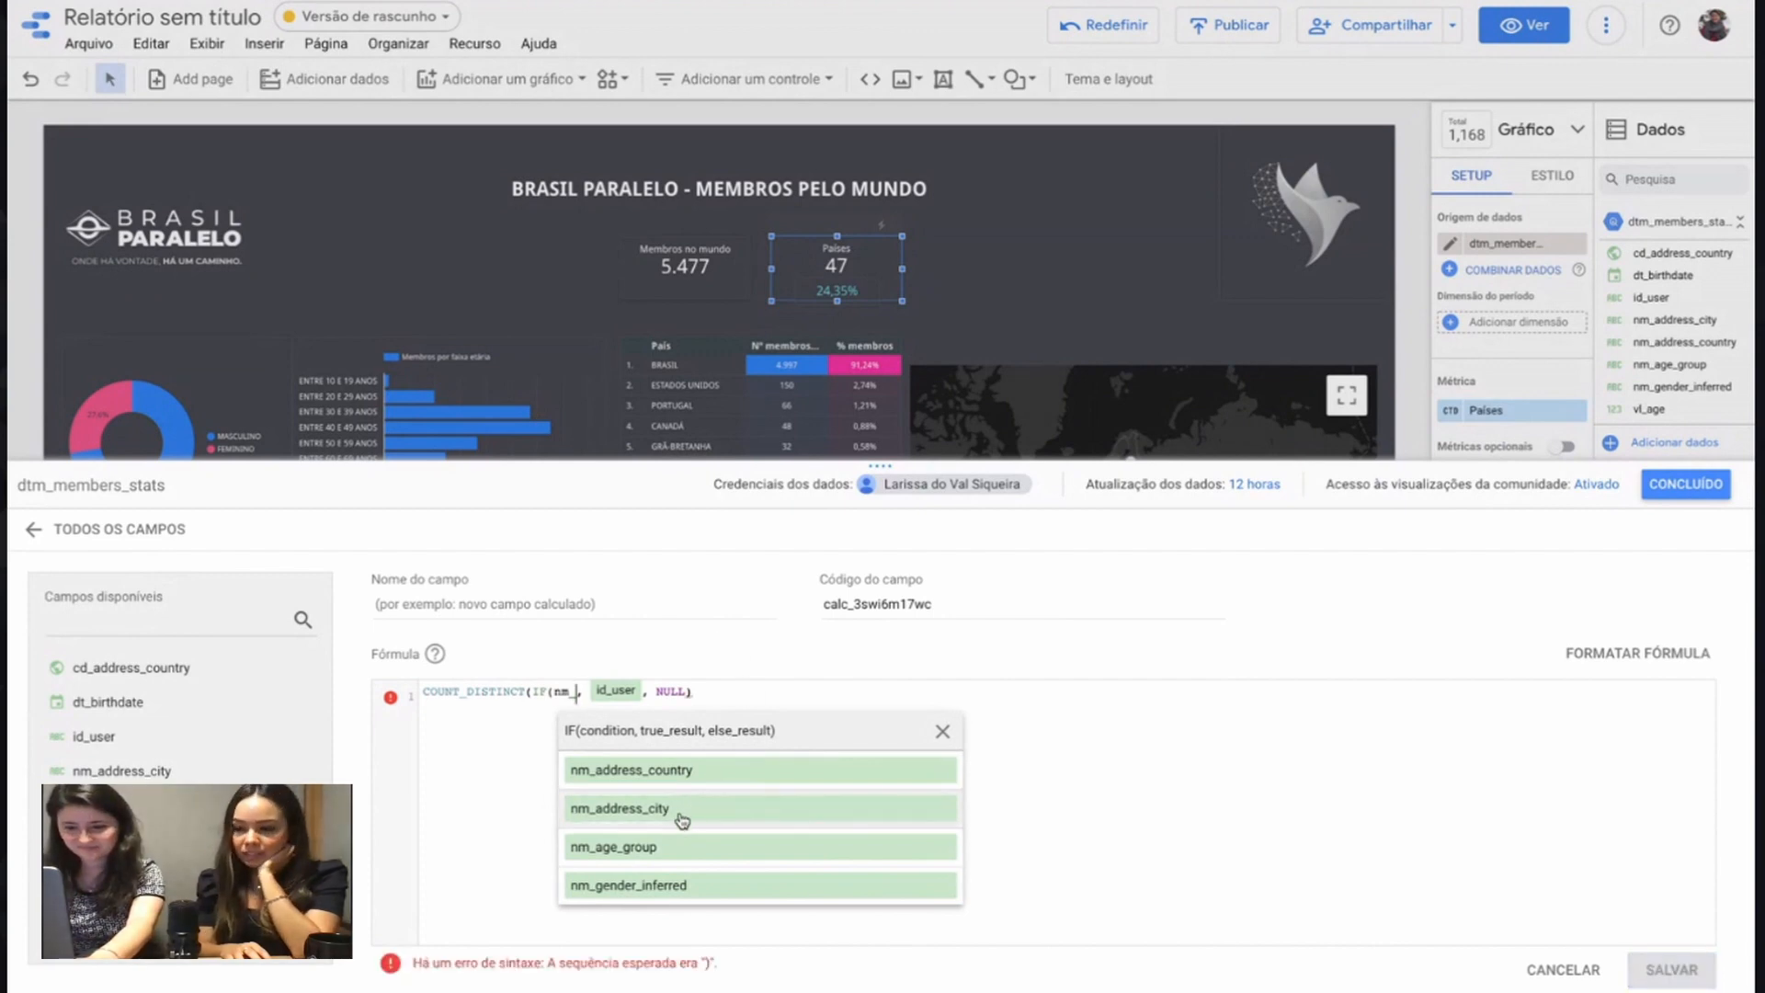
pyautogui.click(693, 771)
pyautogui.write("= 'BRASIL'")
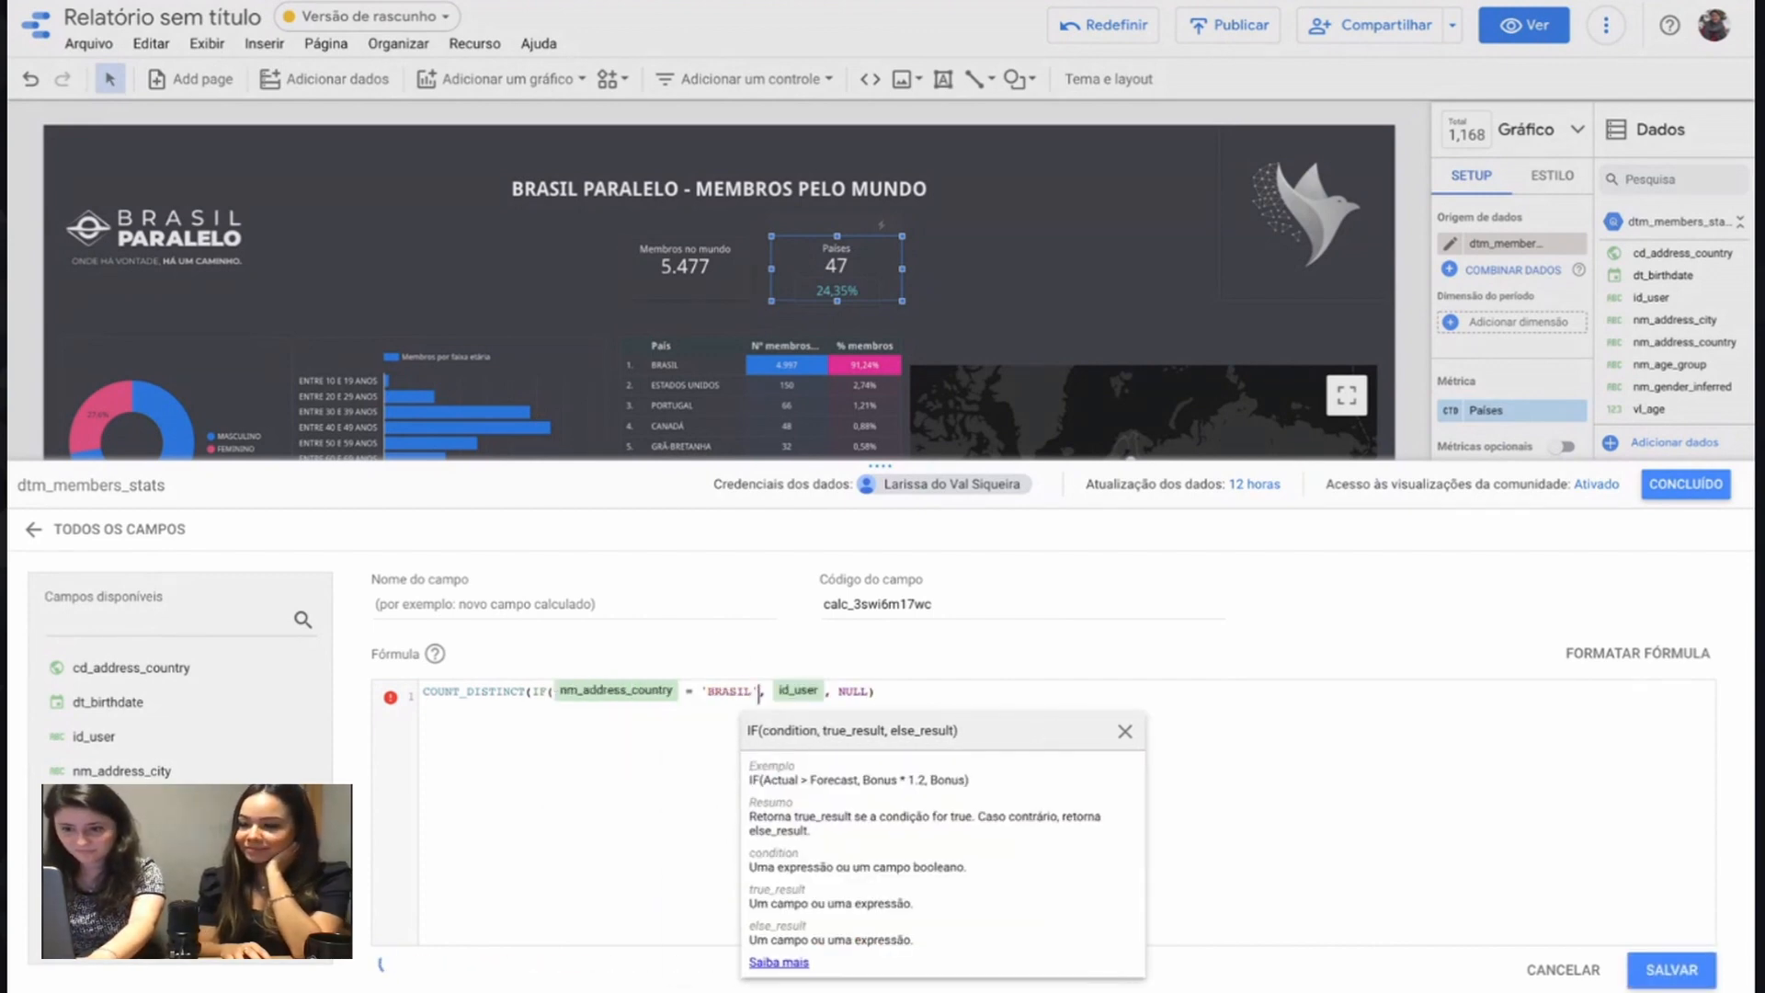
pyautogui.write('OR ')
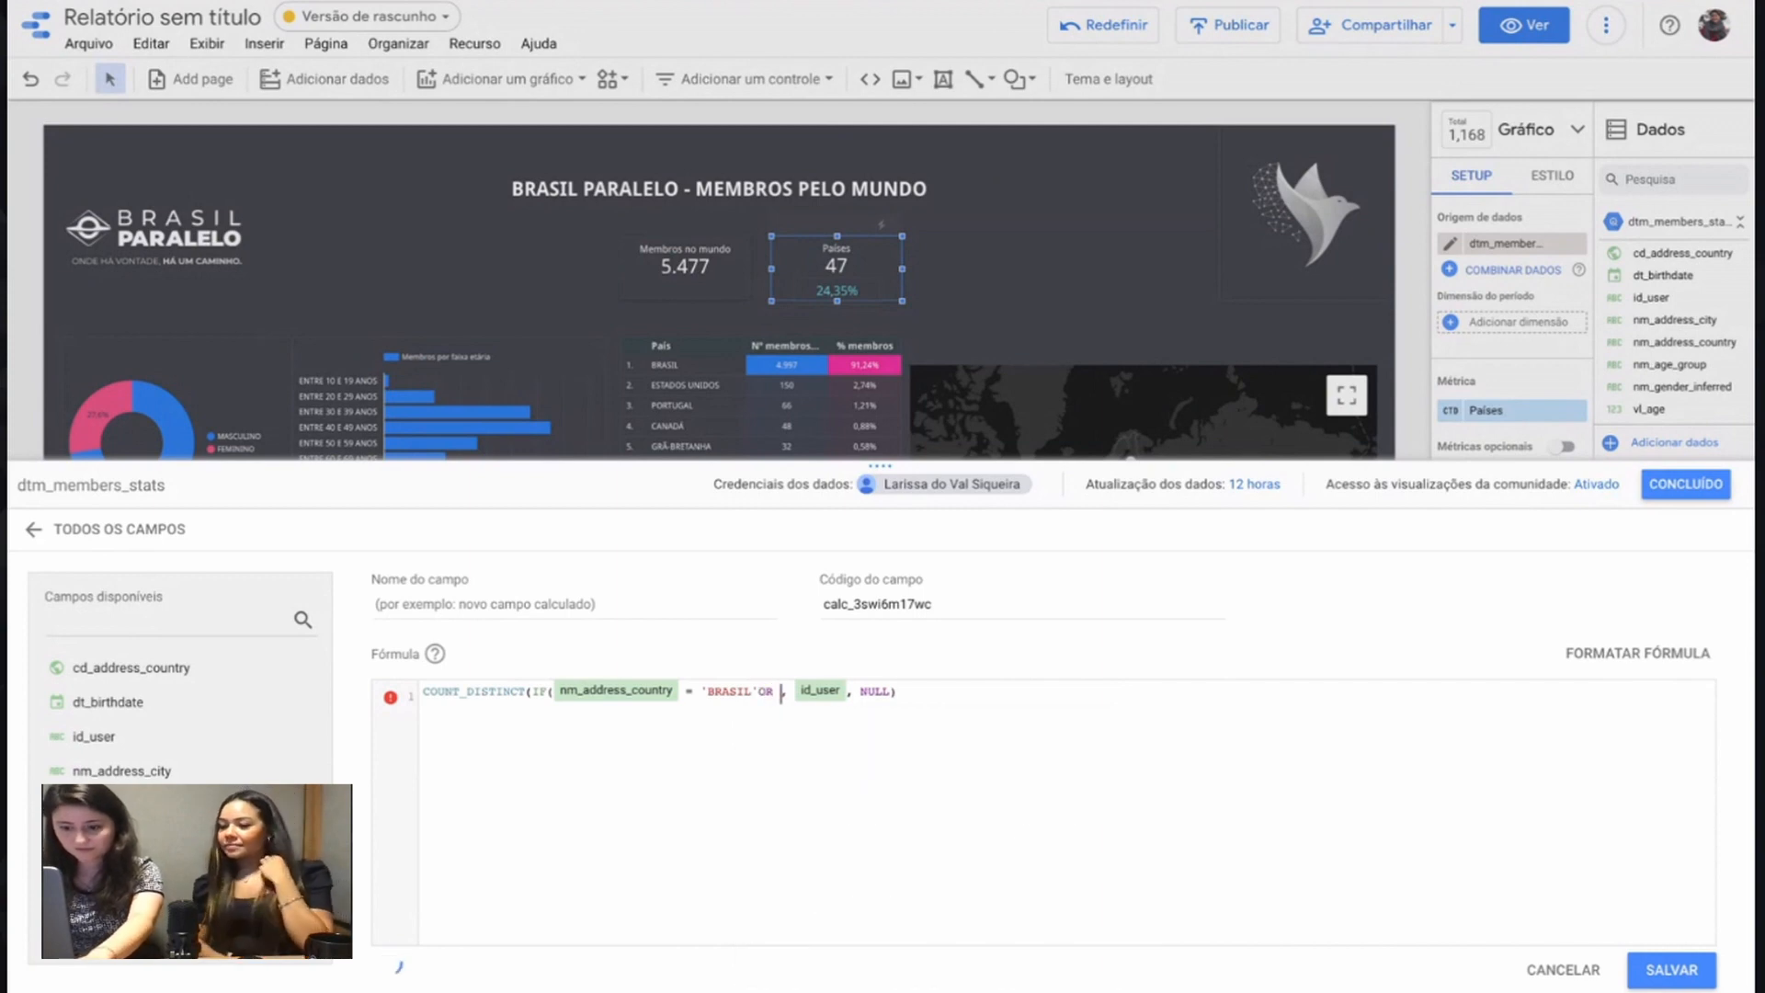
pyautogui.write('cd')
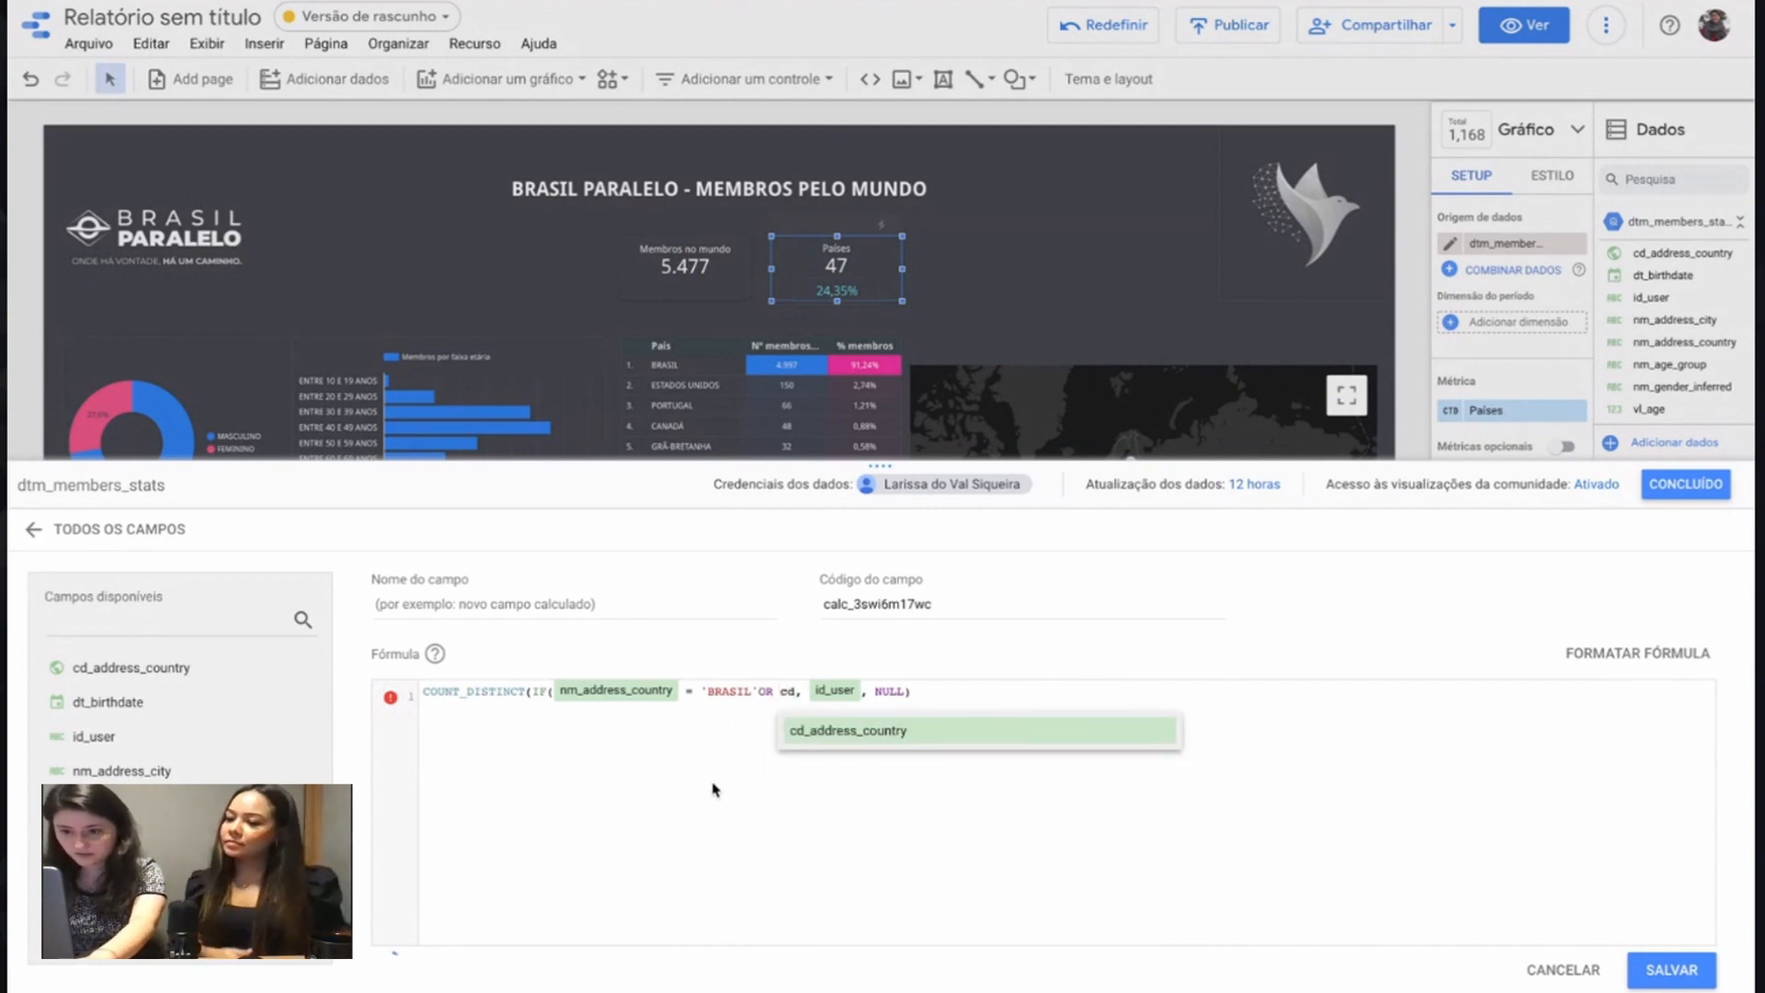
pyautogui.click(845, 733)
pyautogui.write('= ')
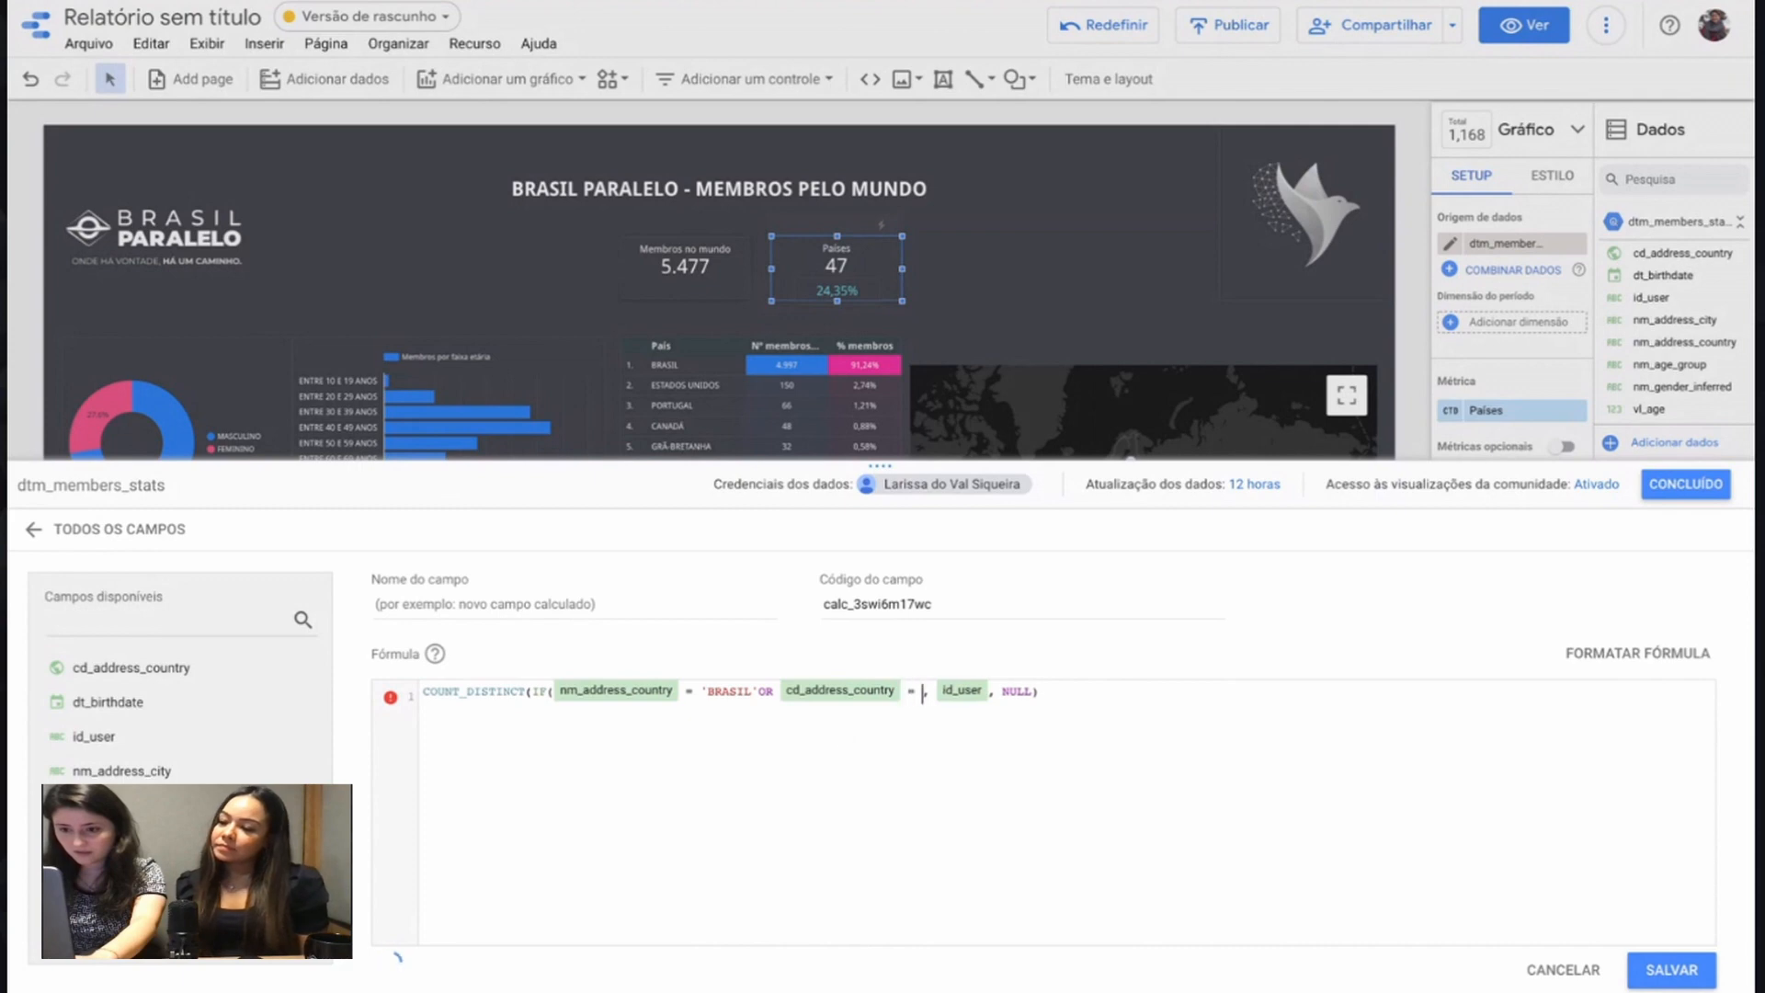
pyautogui.write("'BR'")
# Step: Wrap nm_address_country in UPPER() and add the missing closing parenthesis at the end of the formula
pyautogui.click(561, 696)
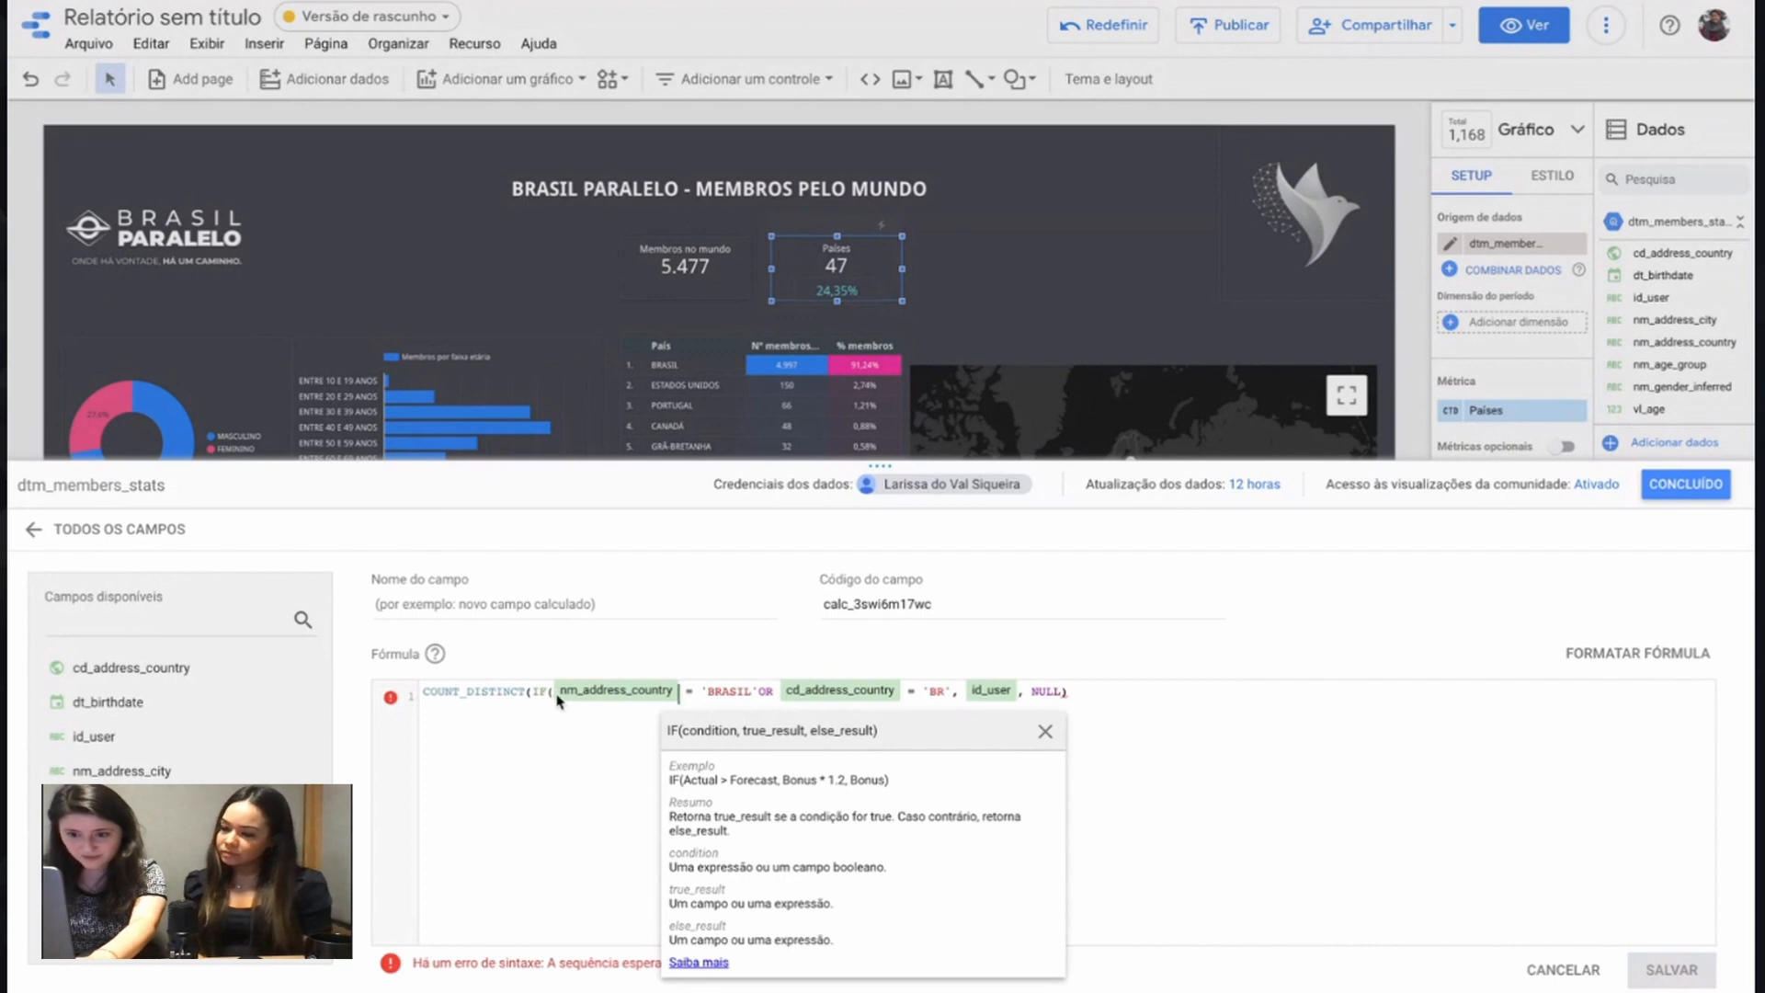
pyautogui.click(549, 690)
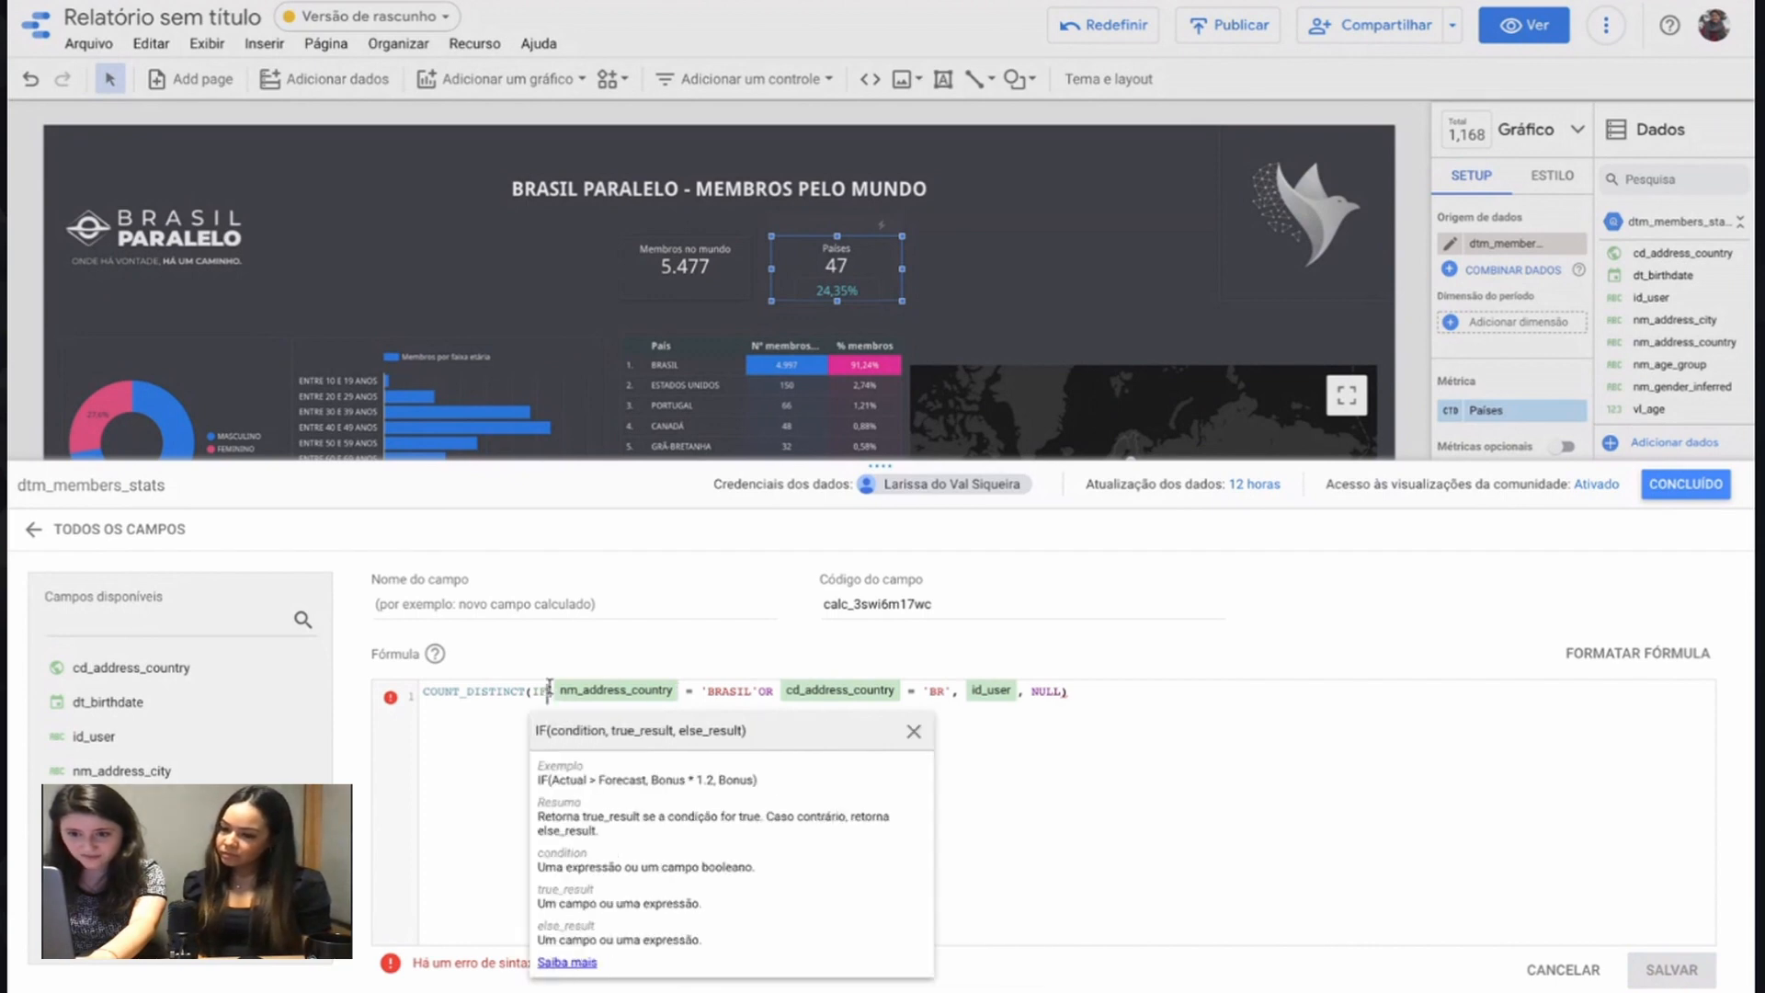
pyautogui.click(553, 688)
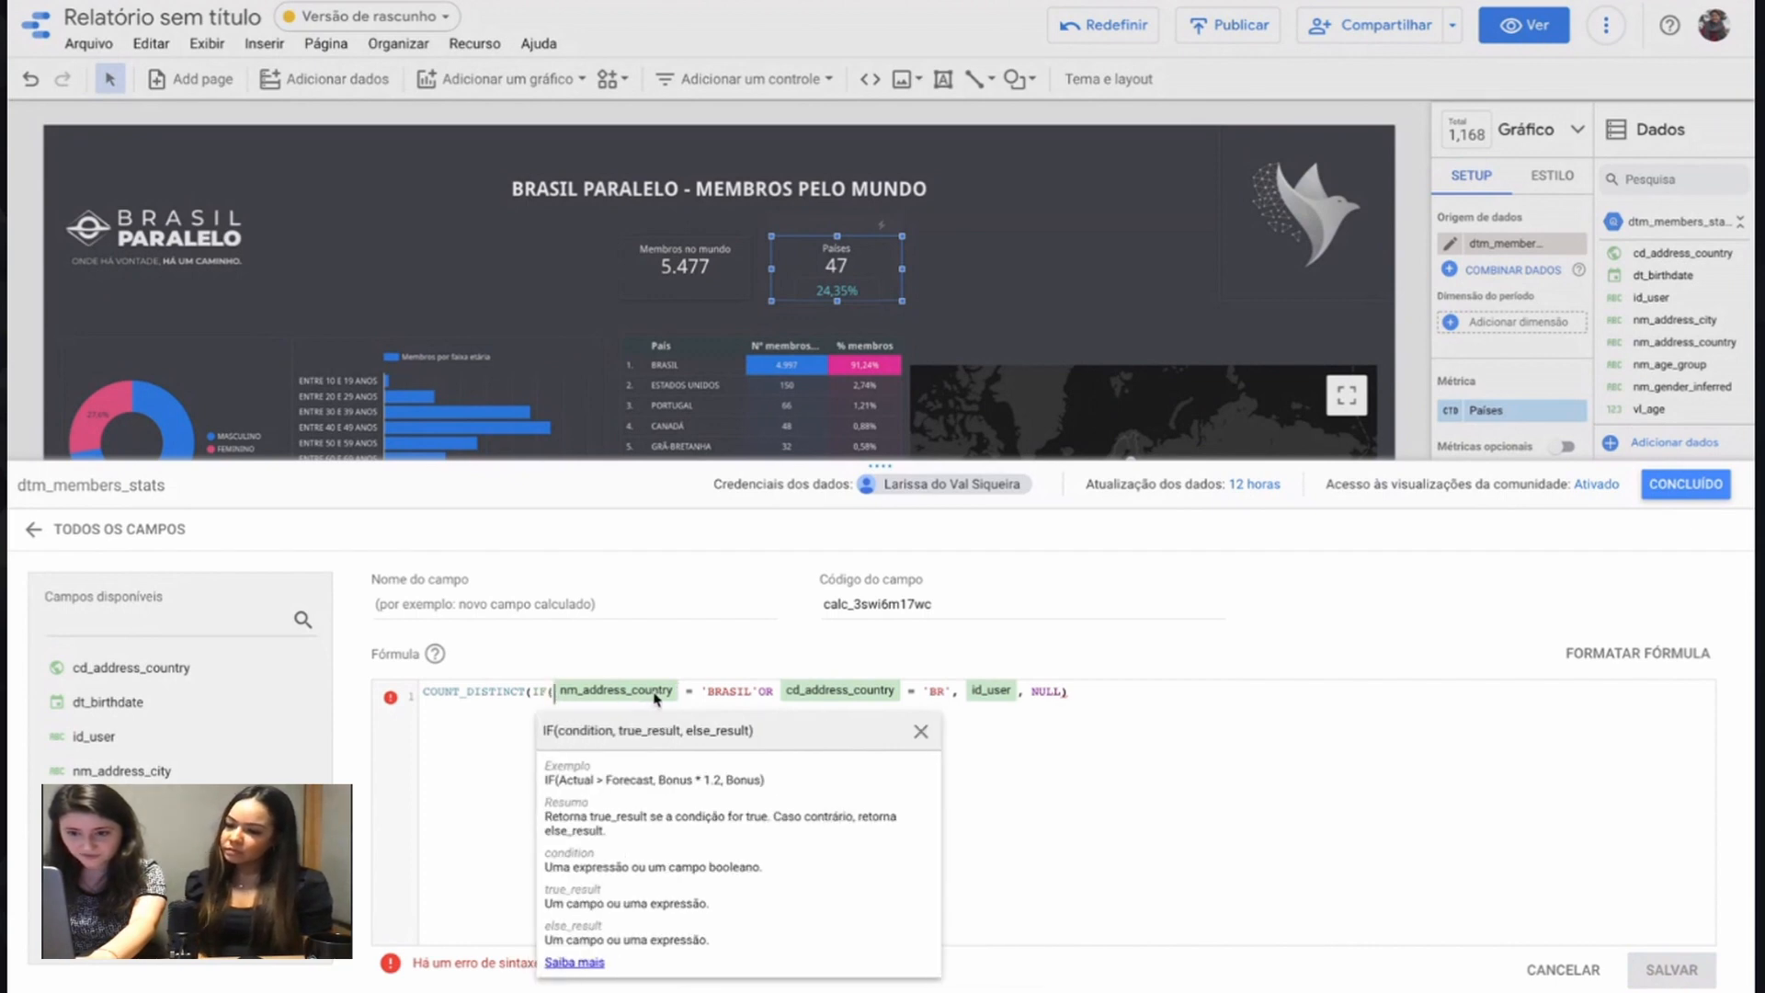
pyautogui.write('UPPER')
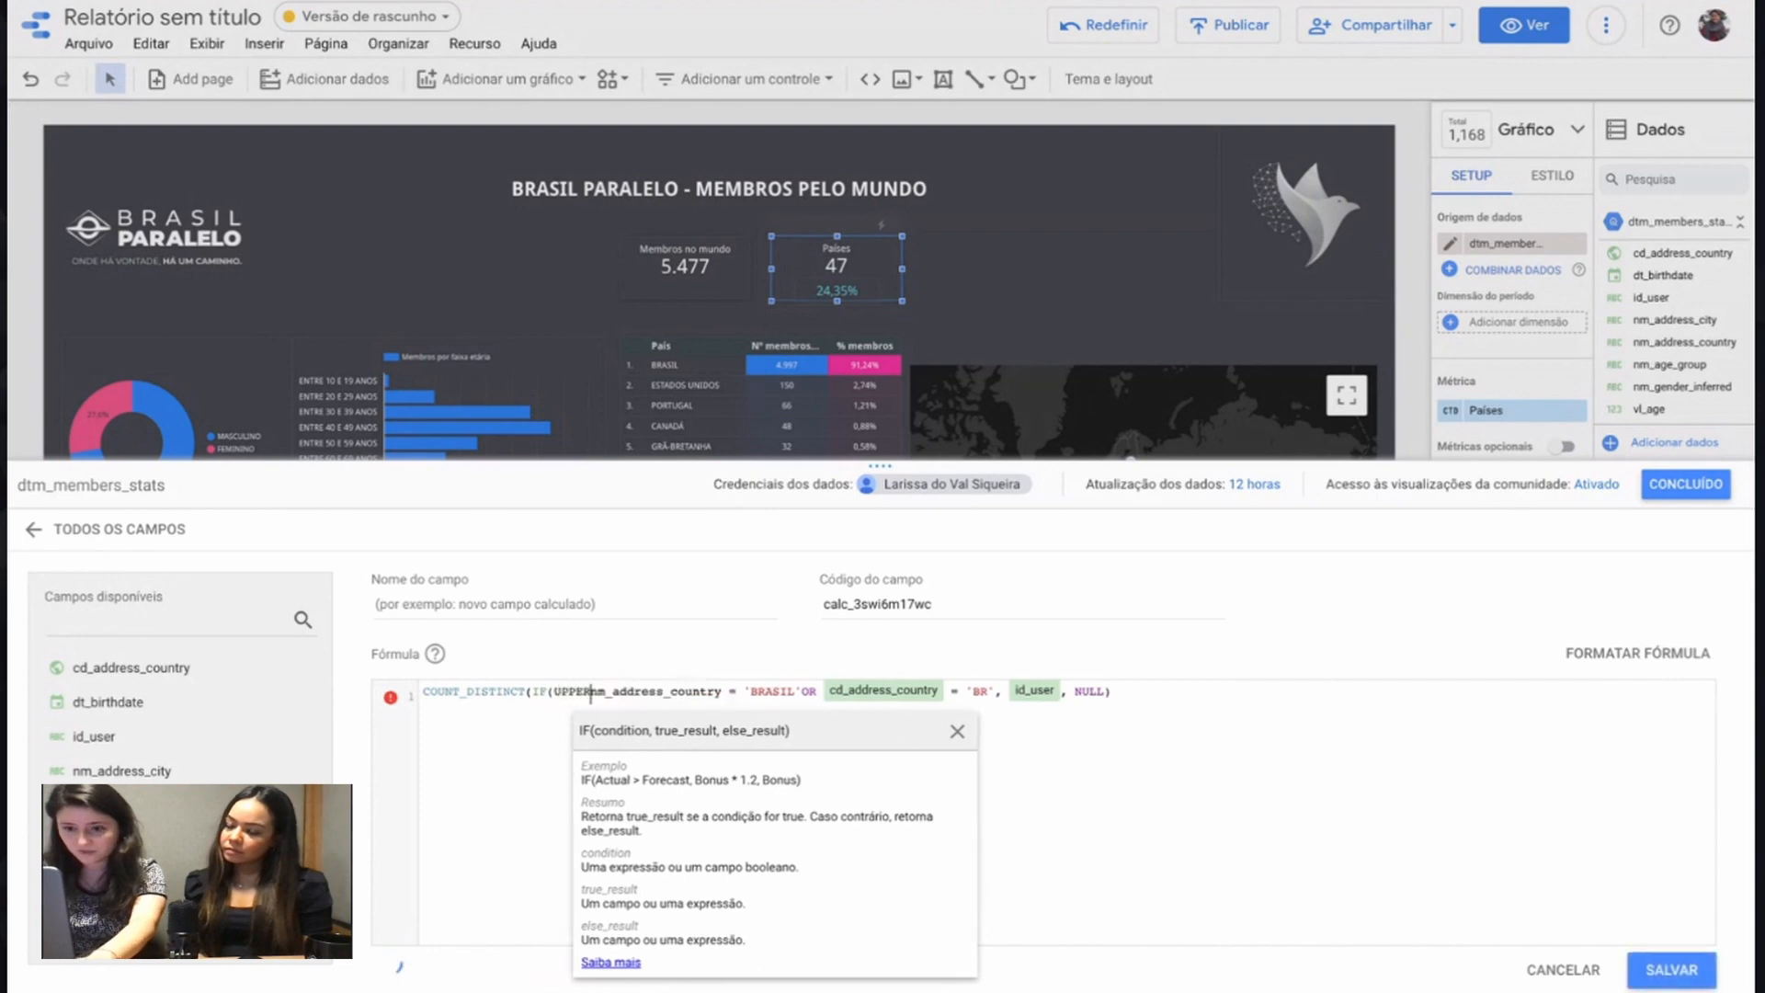
pyautogui.write('(')
pyautogui.click(723, 698)
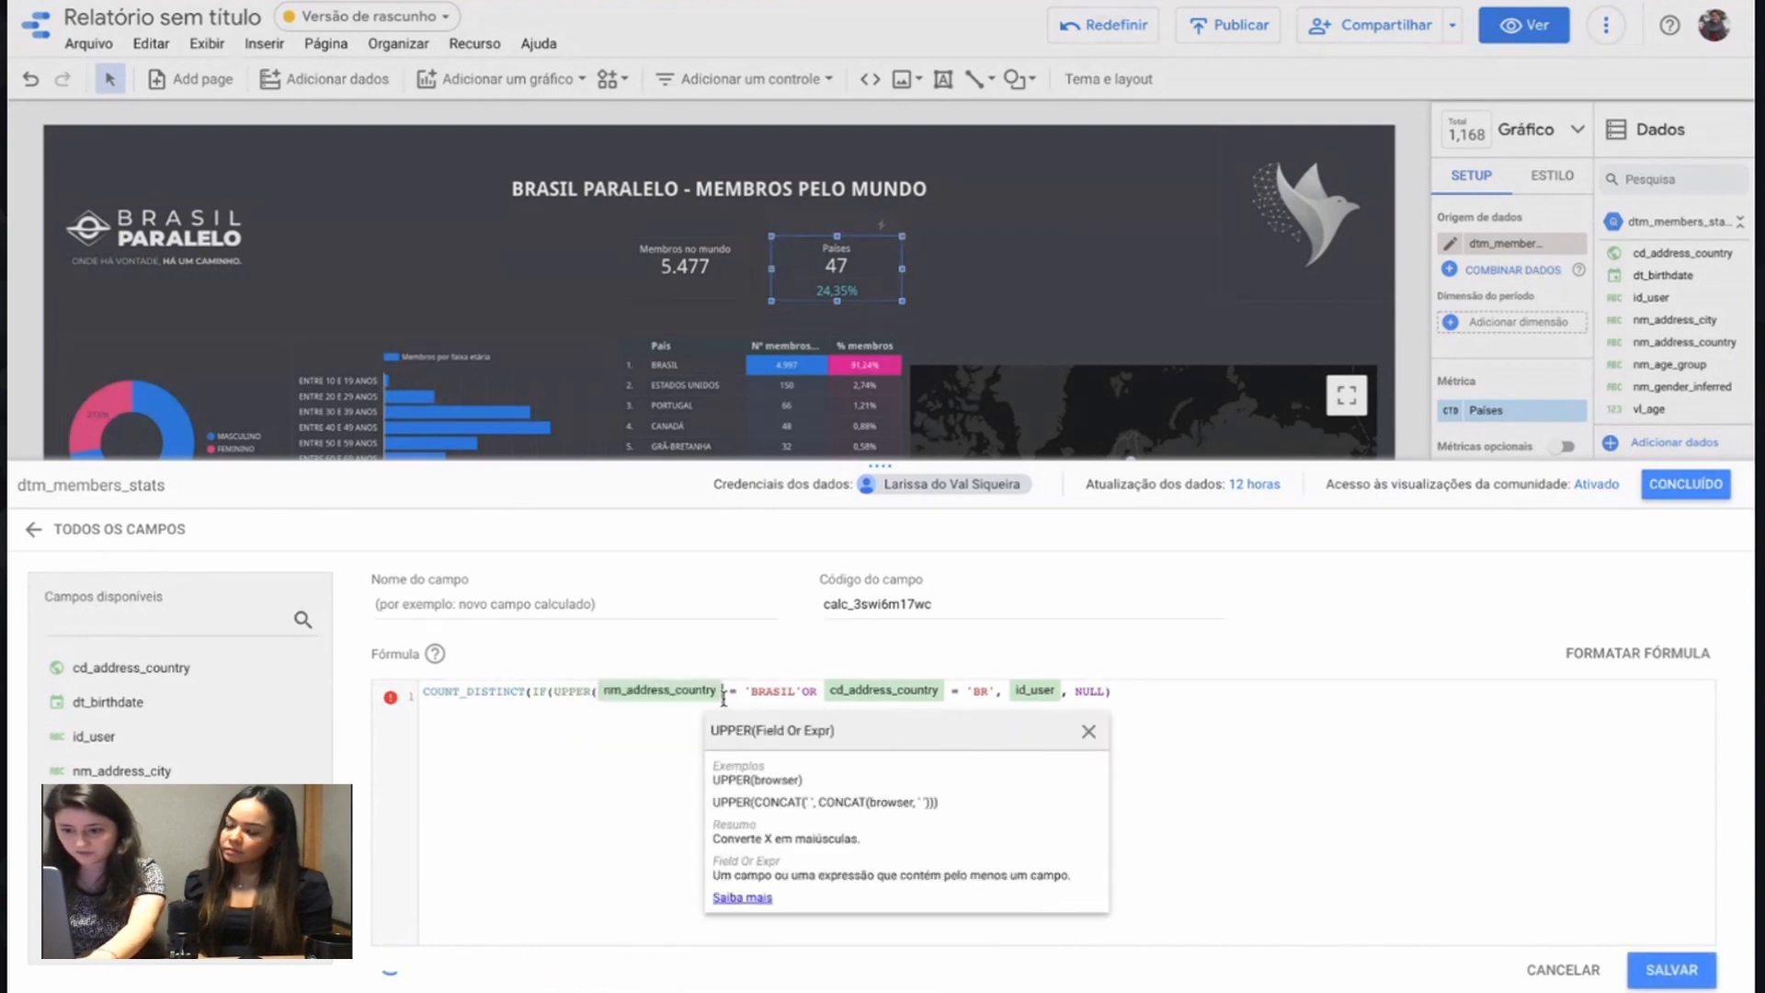
pyautogui.write(')')
pyautogui.click(1147, 692)
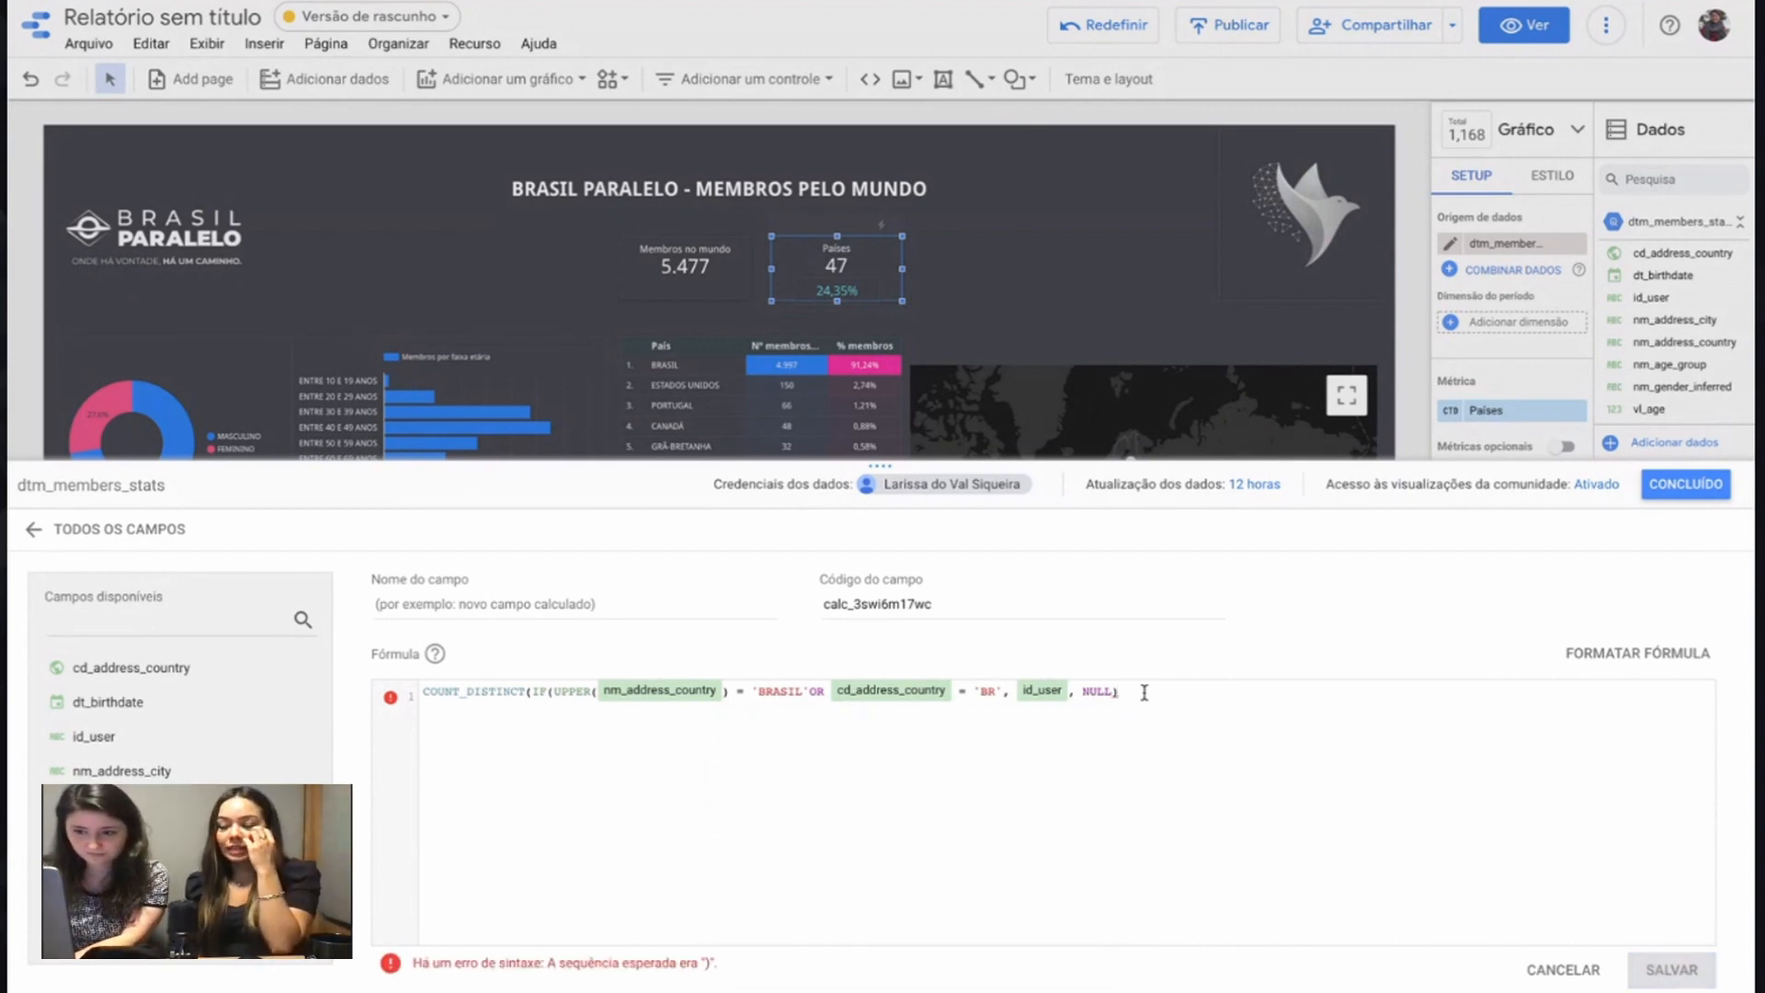
pyautogui.press('Return')
pyautogui.write(')')
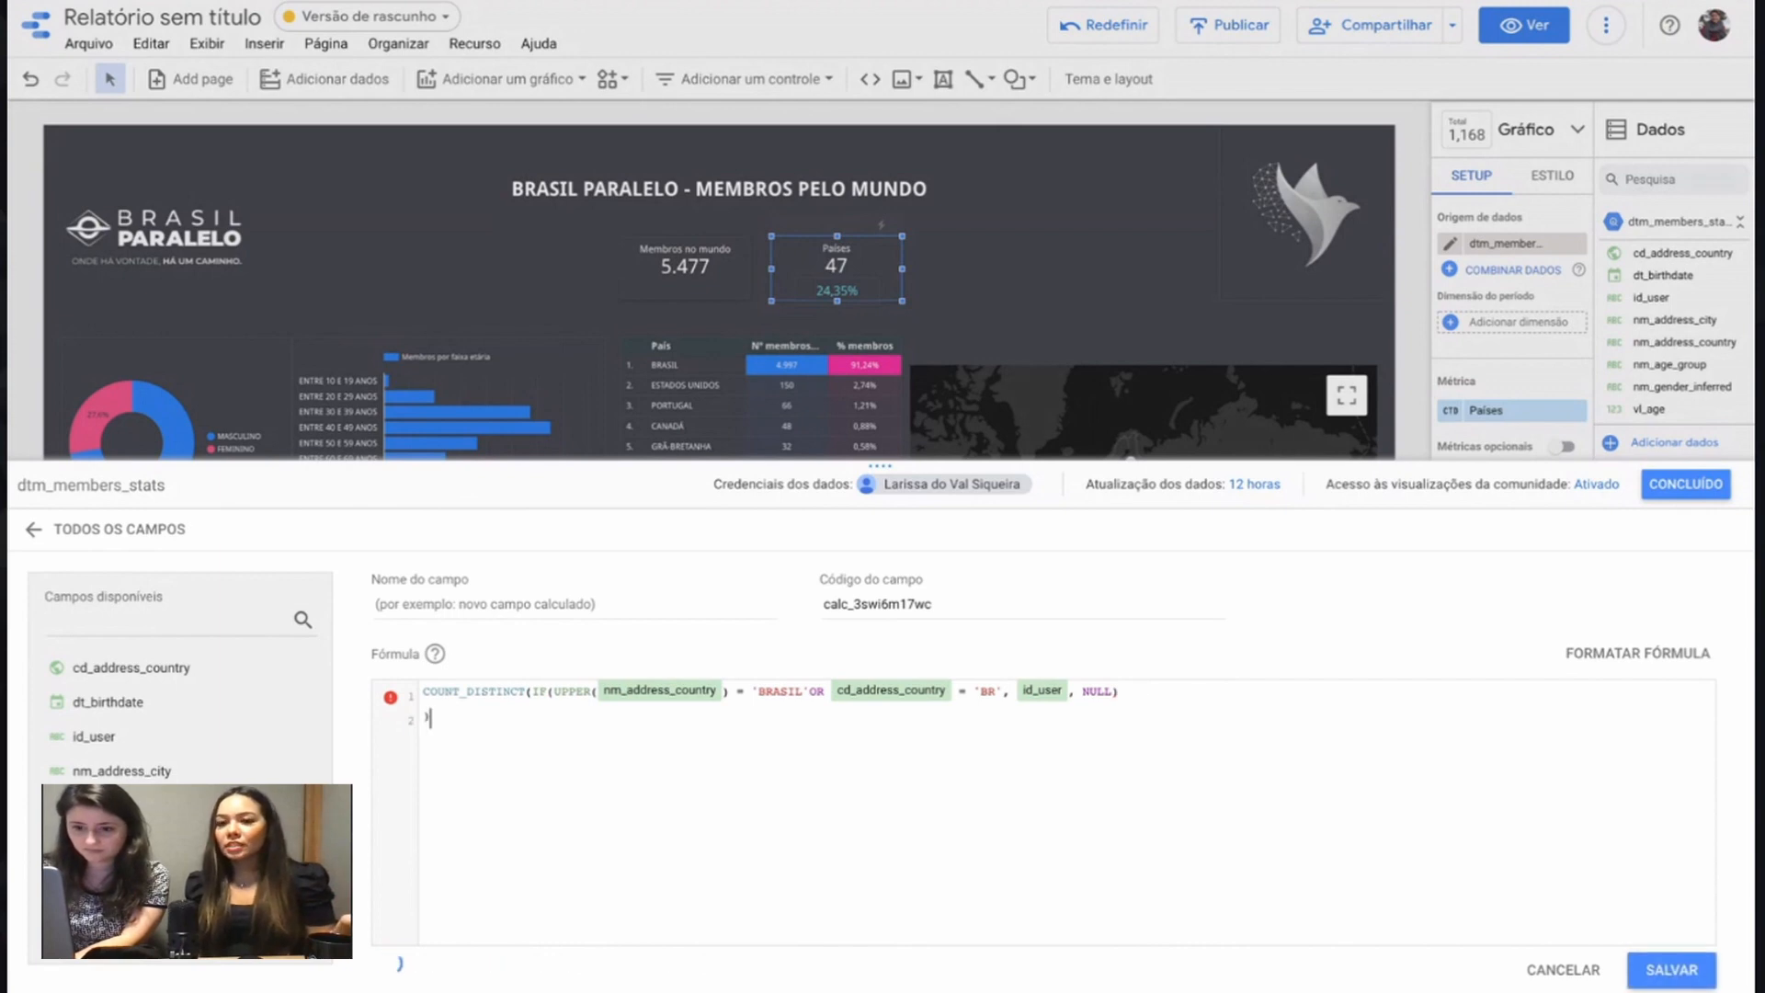
pyautogui.press('BackSpace')
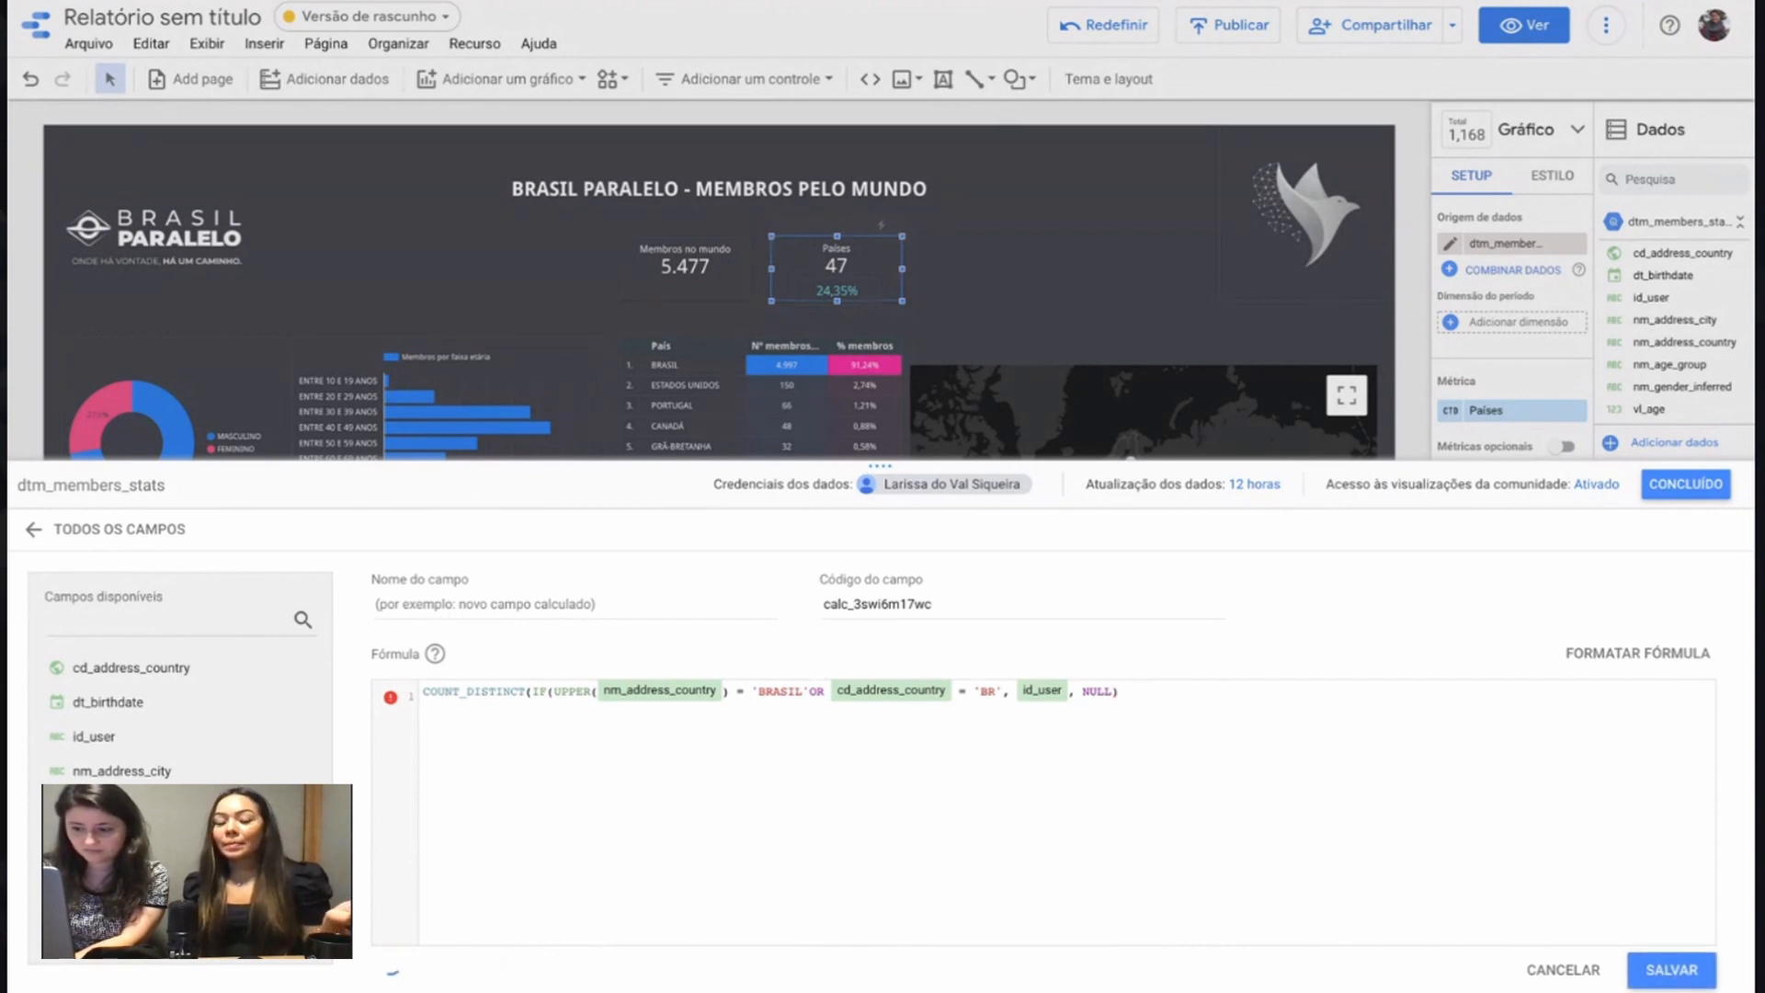
pyautogui.write(')')
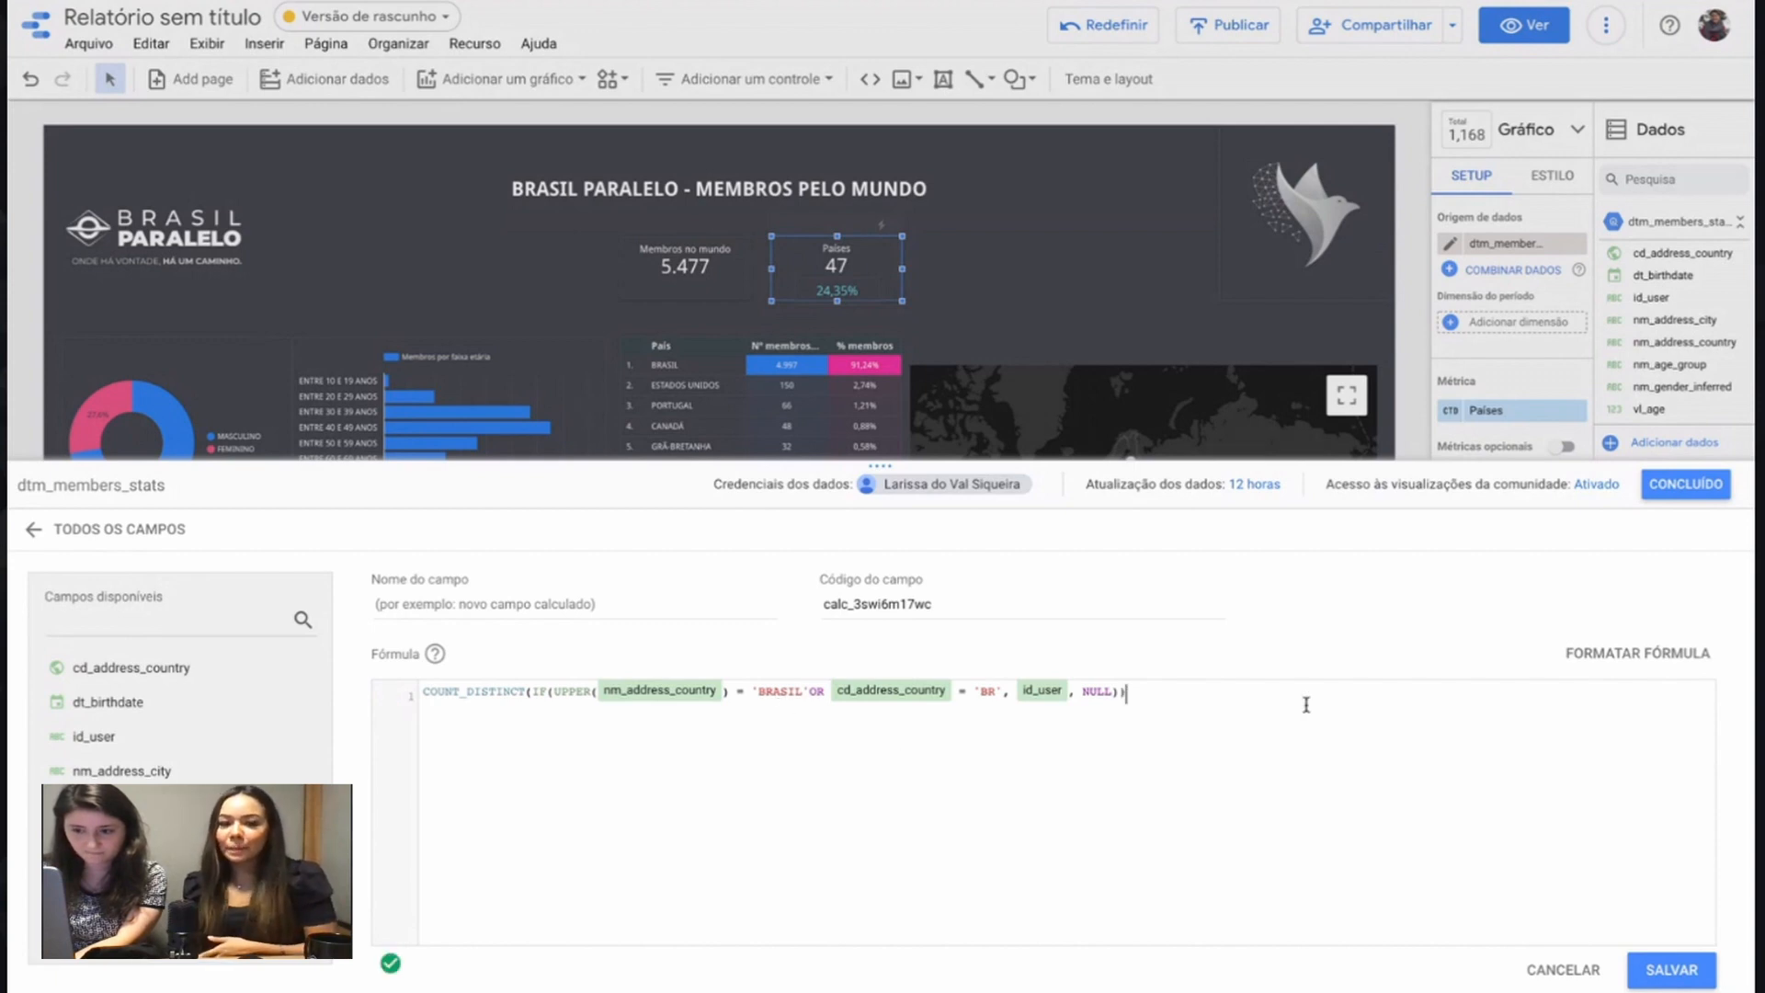
# Step: Name the calculated field "# MEMBROS DO BRASIL", save it and close the data source editor
pyautogui.click(716, 612)
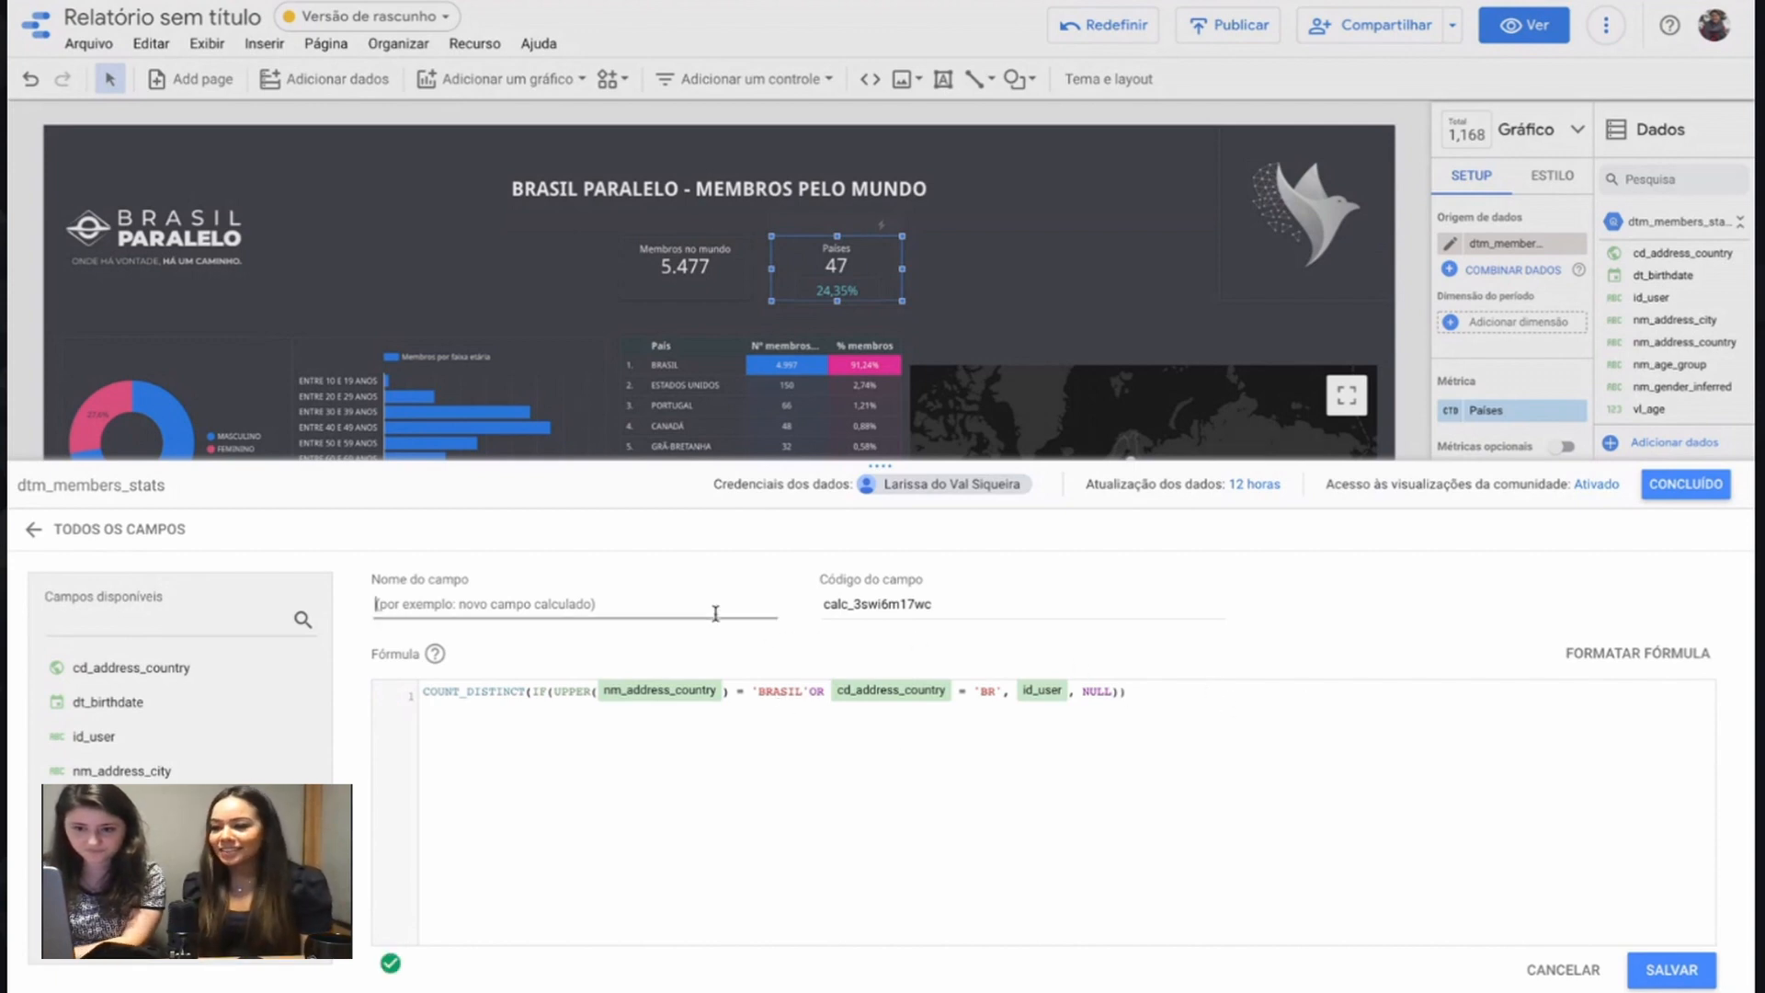
pyautogui.write('# MEMBROS DE BRASIL')
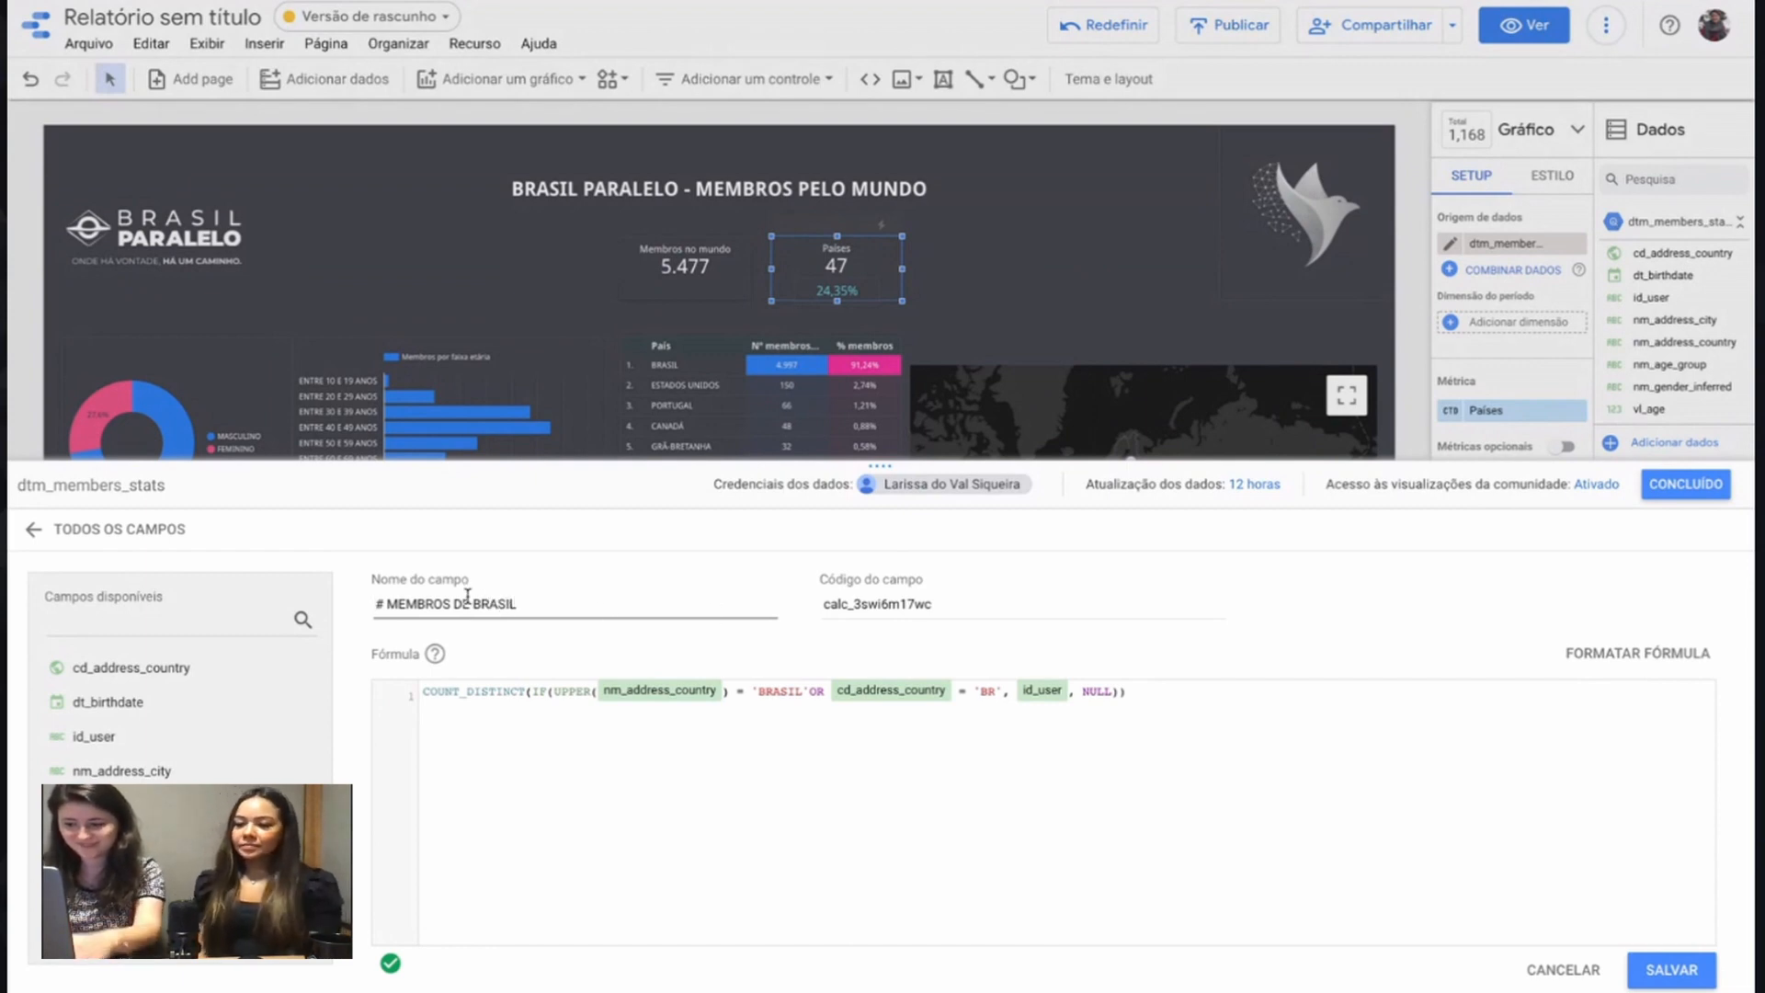
pyautogui.click(1671, 970)
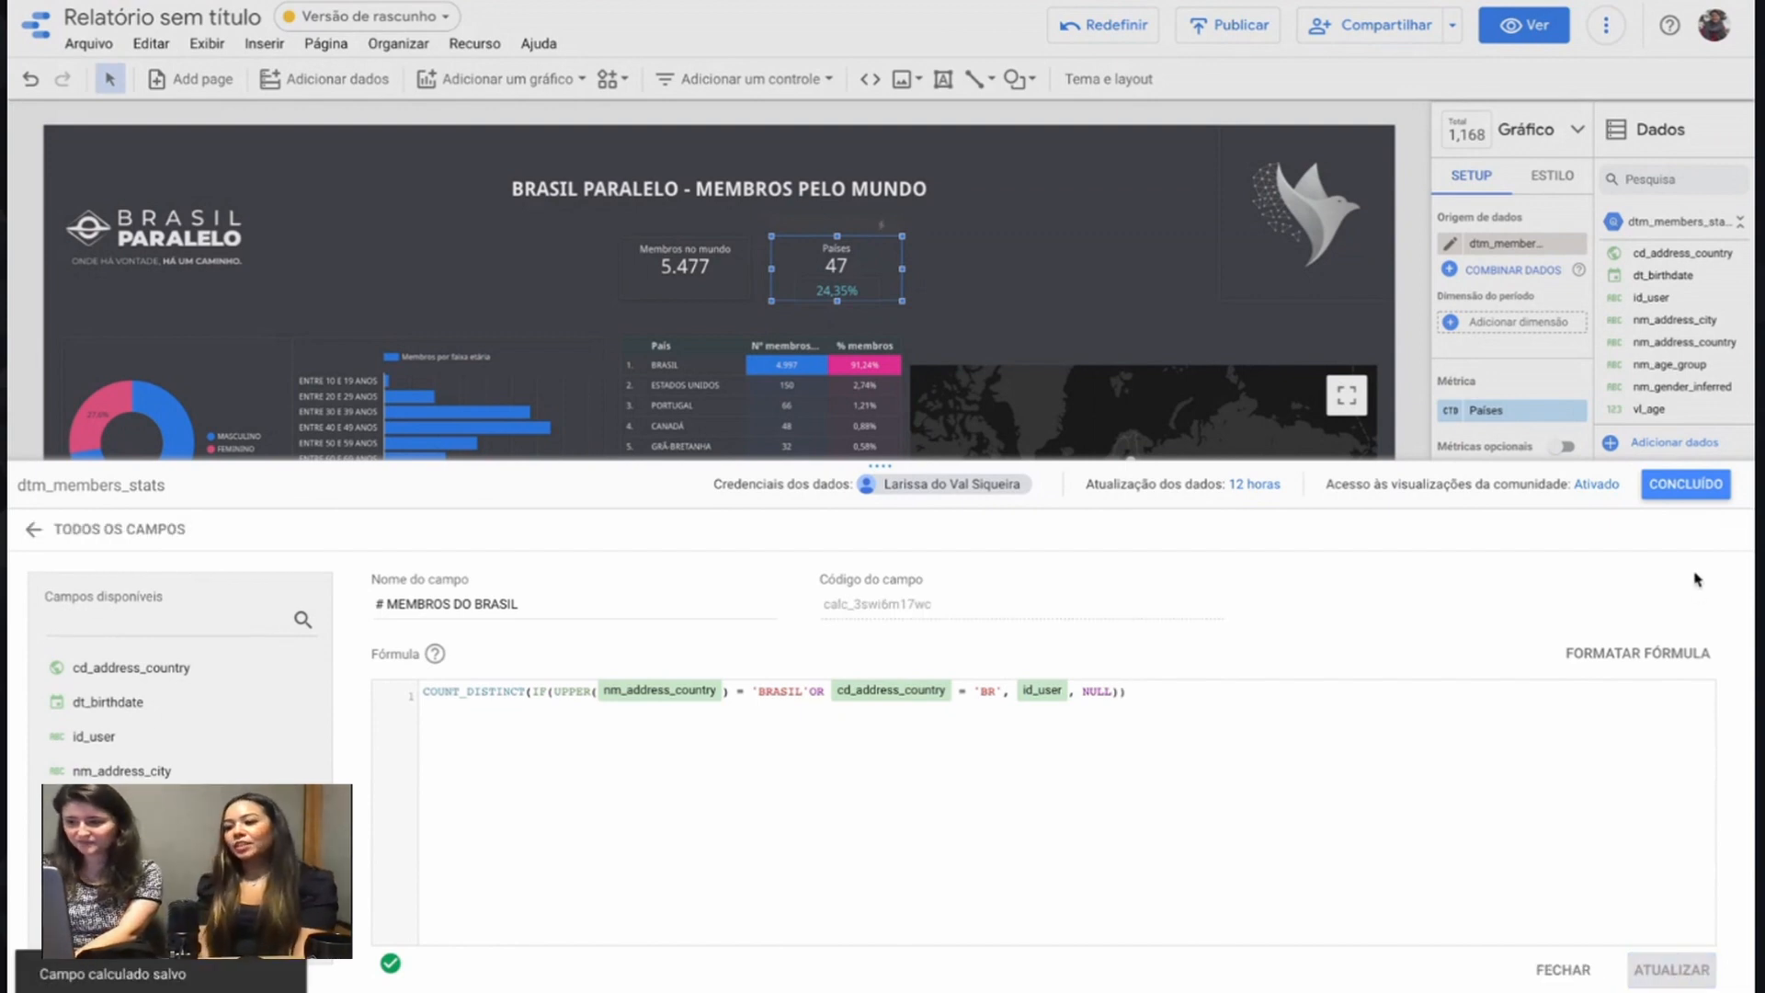
pyautogui.click(1686, 483)
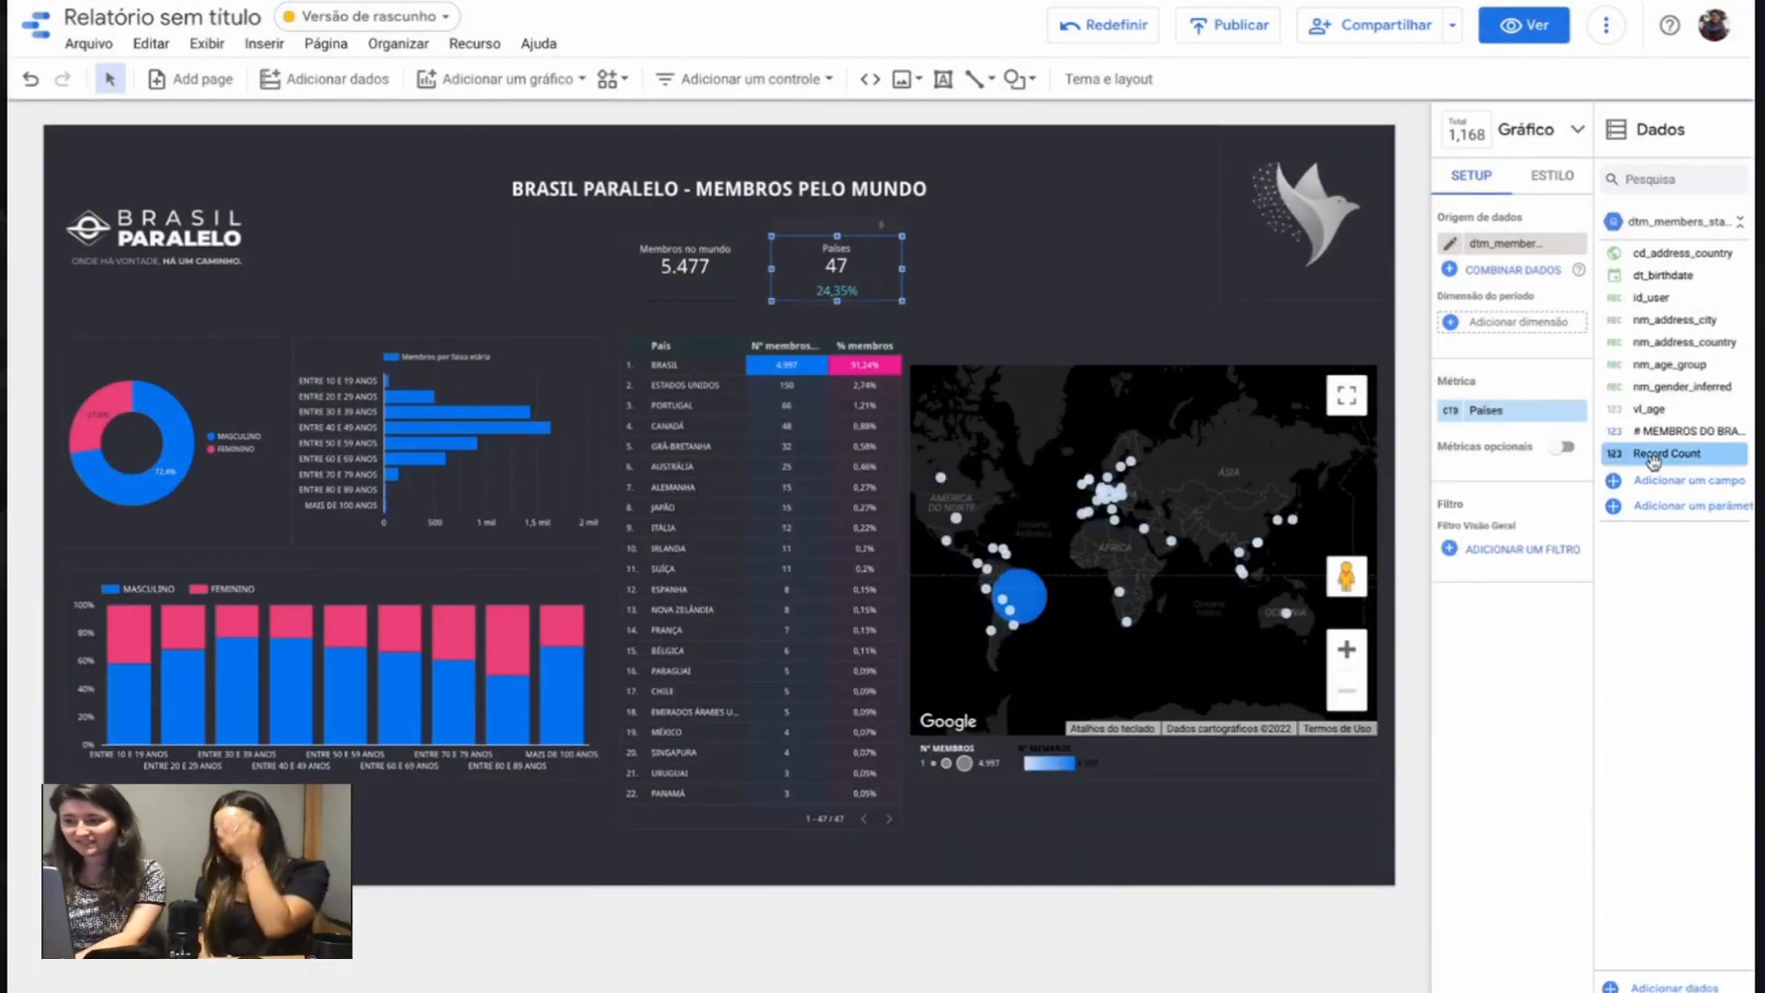
# Step: Place the # MEMBROS DO BRASIL field on the report as a scorecard to the right of the country count and open its style settings
pyautogui.moveTo(1717, 431); pyautogui.dragTo(1034, 252)
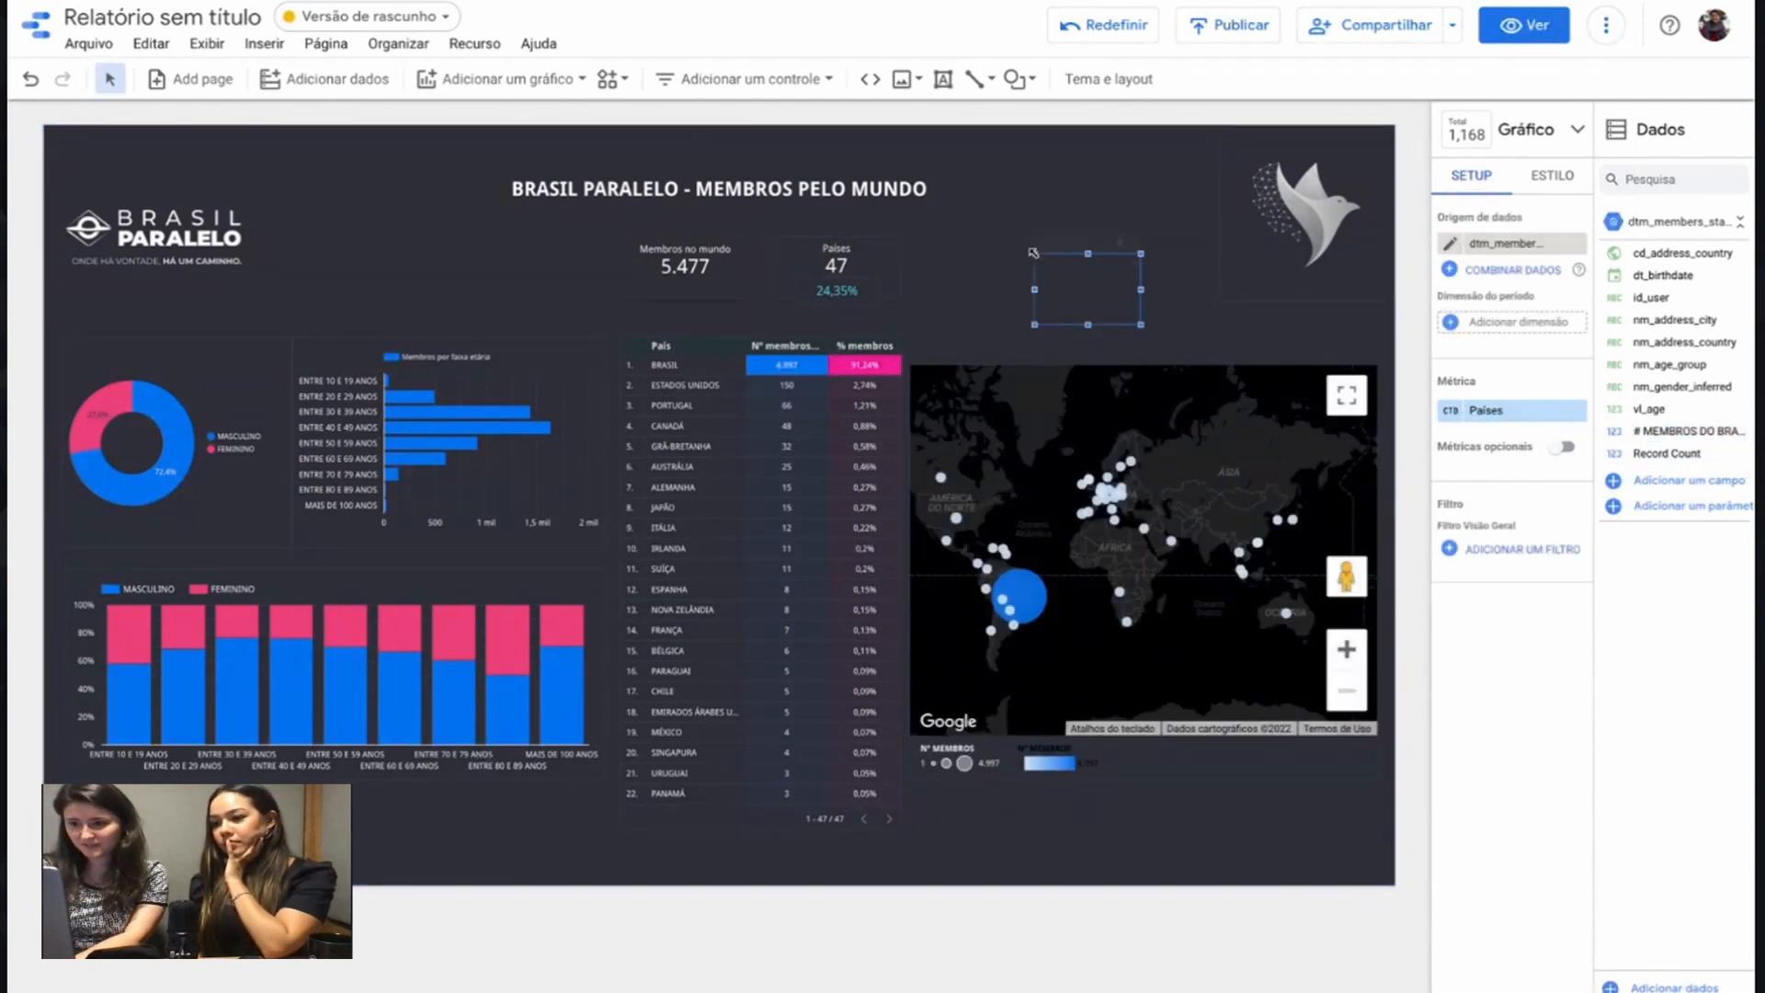
pyautogui.moveTo(1122, 310); pyautogui.dragTo(1064, 269)
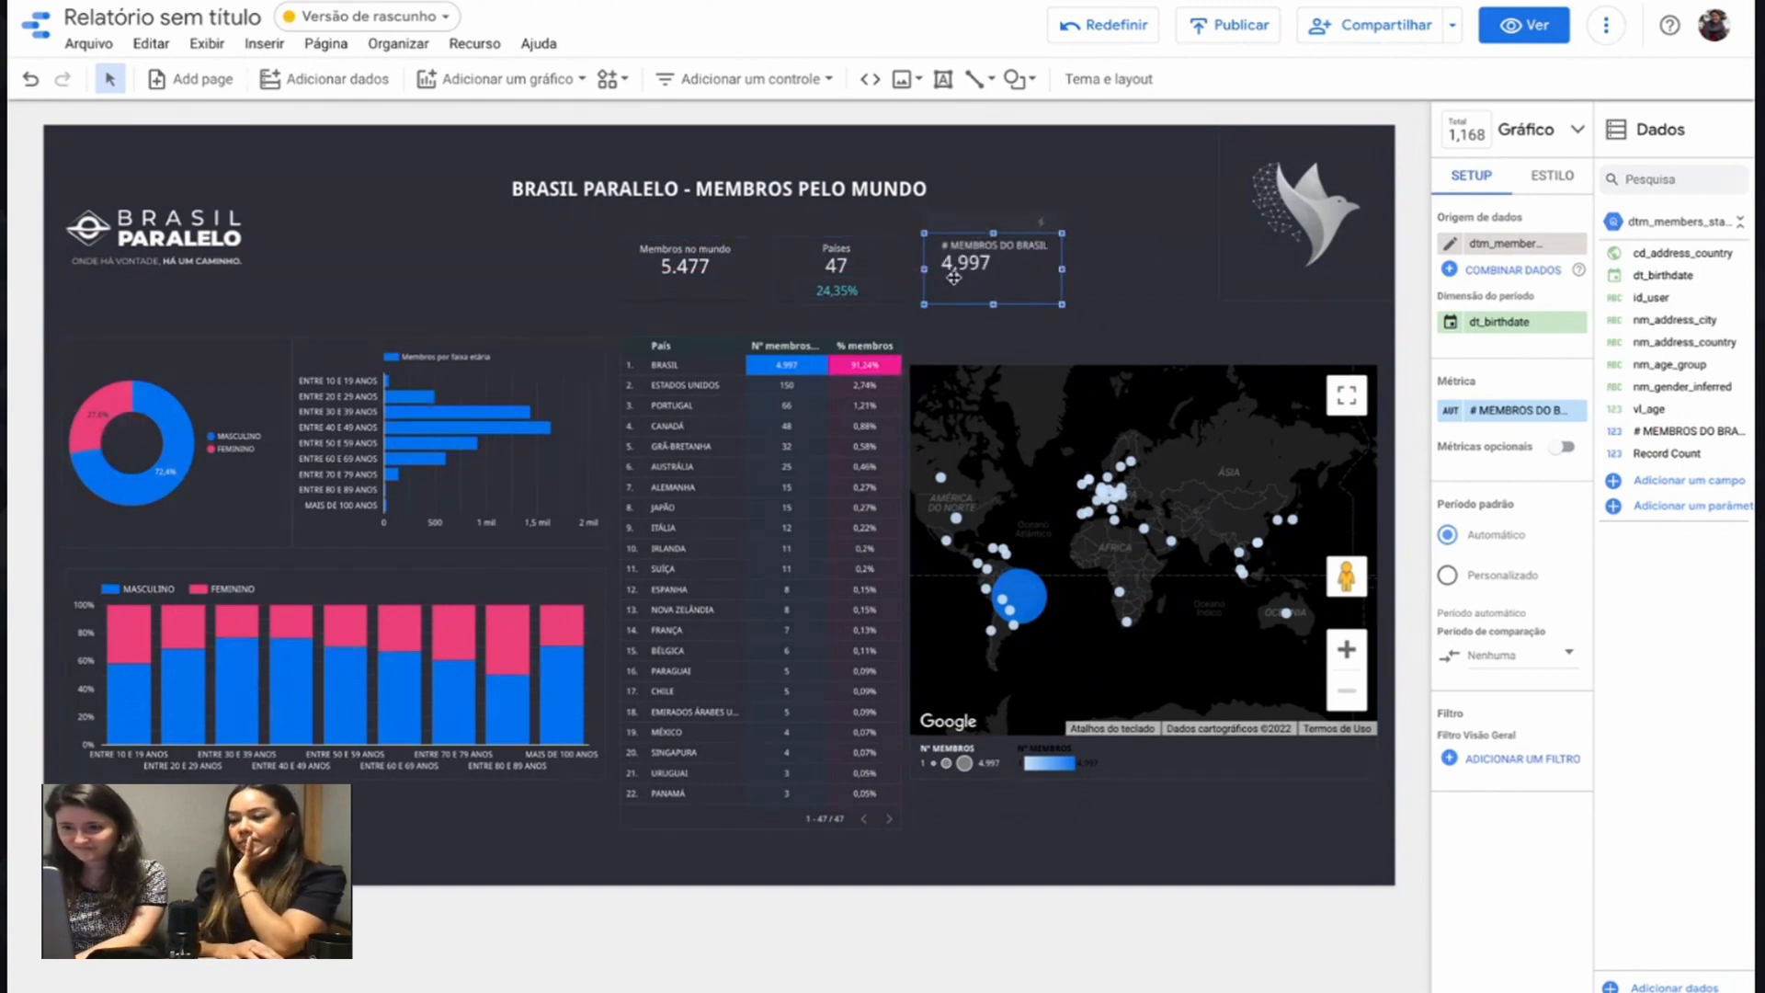
pyautogui.click(1534, 188)
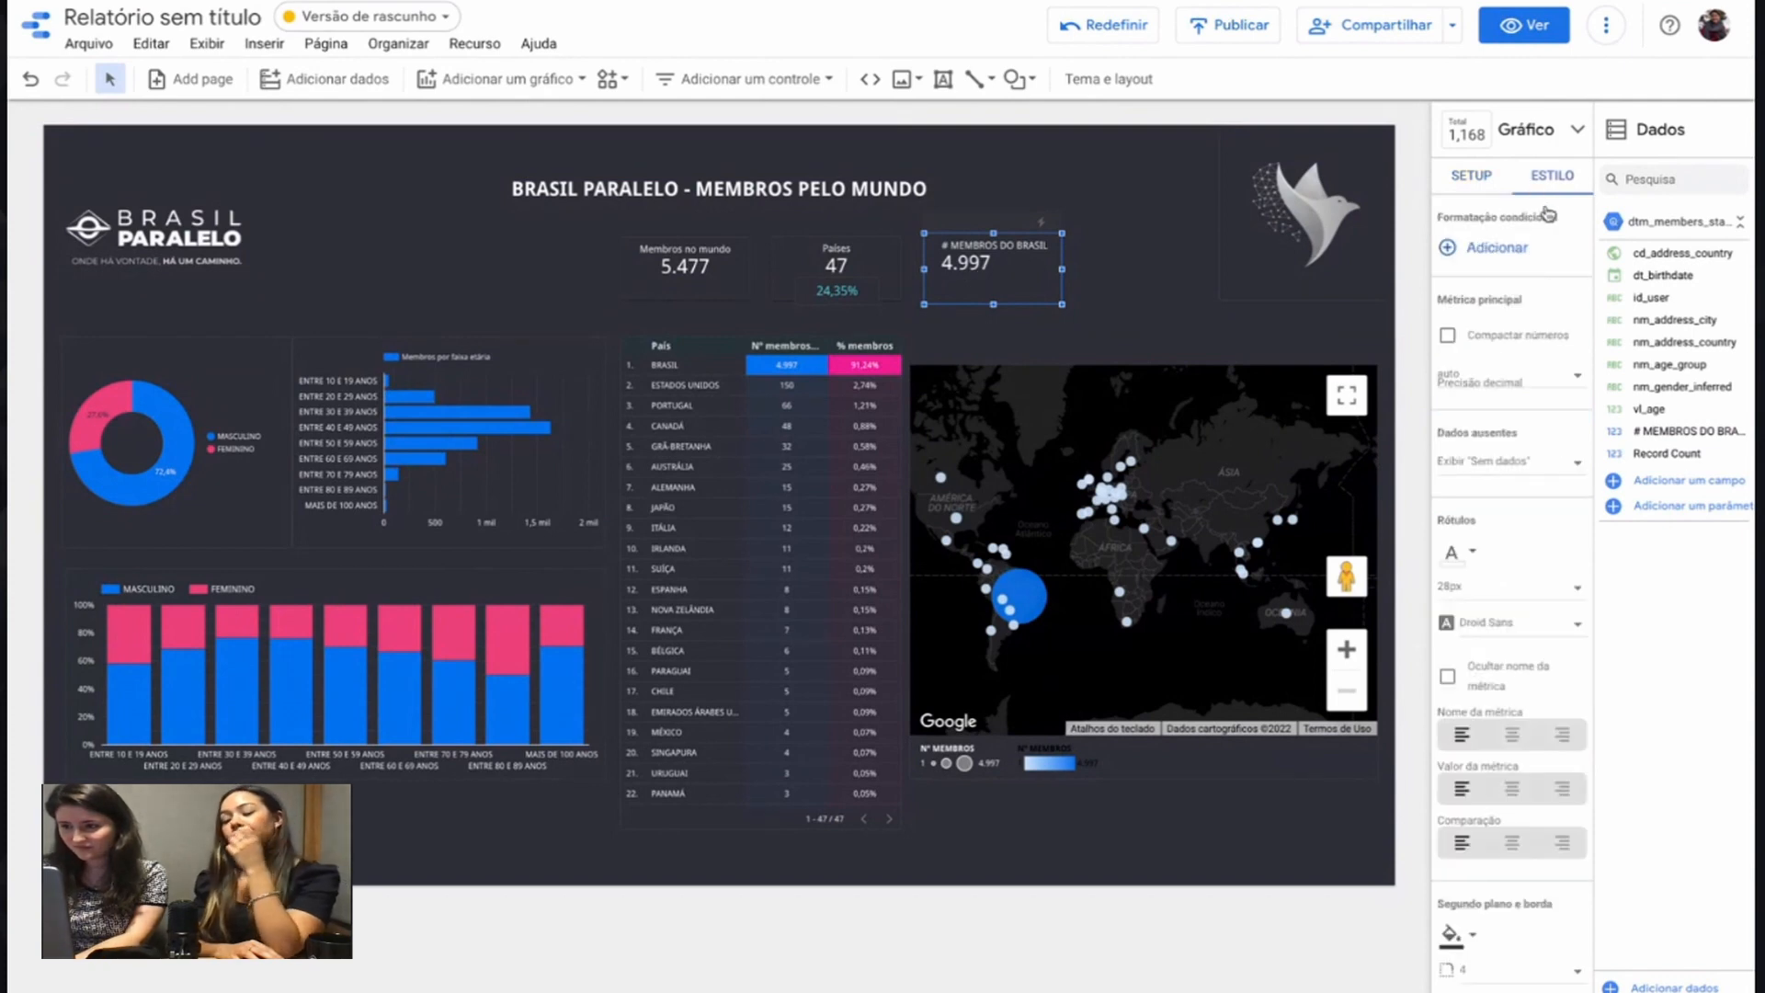
# Step: Center the value in the Brazil members scorecard and rename its metric to "Membros do Brasil"
pyautogui.click(1513, 790)
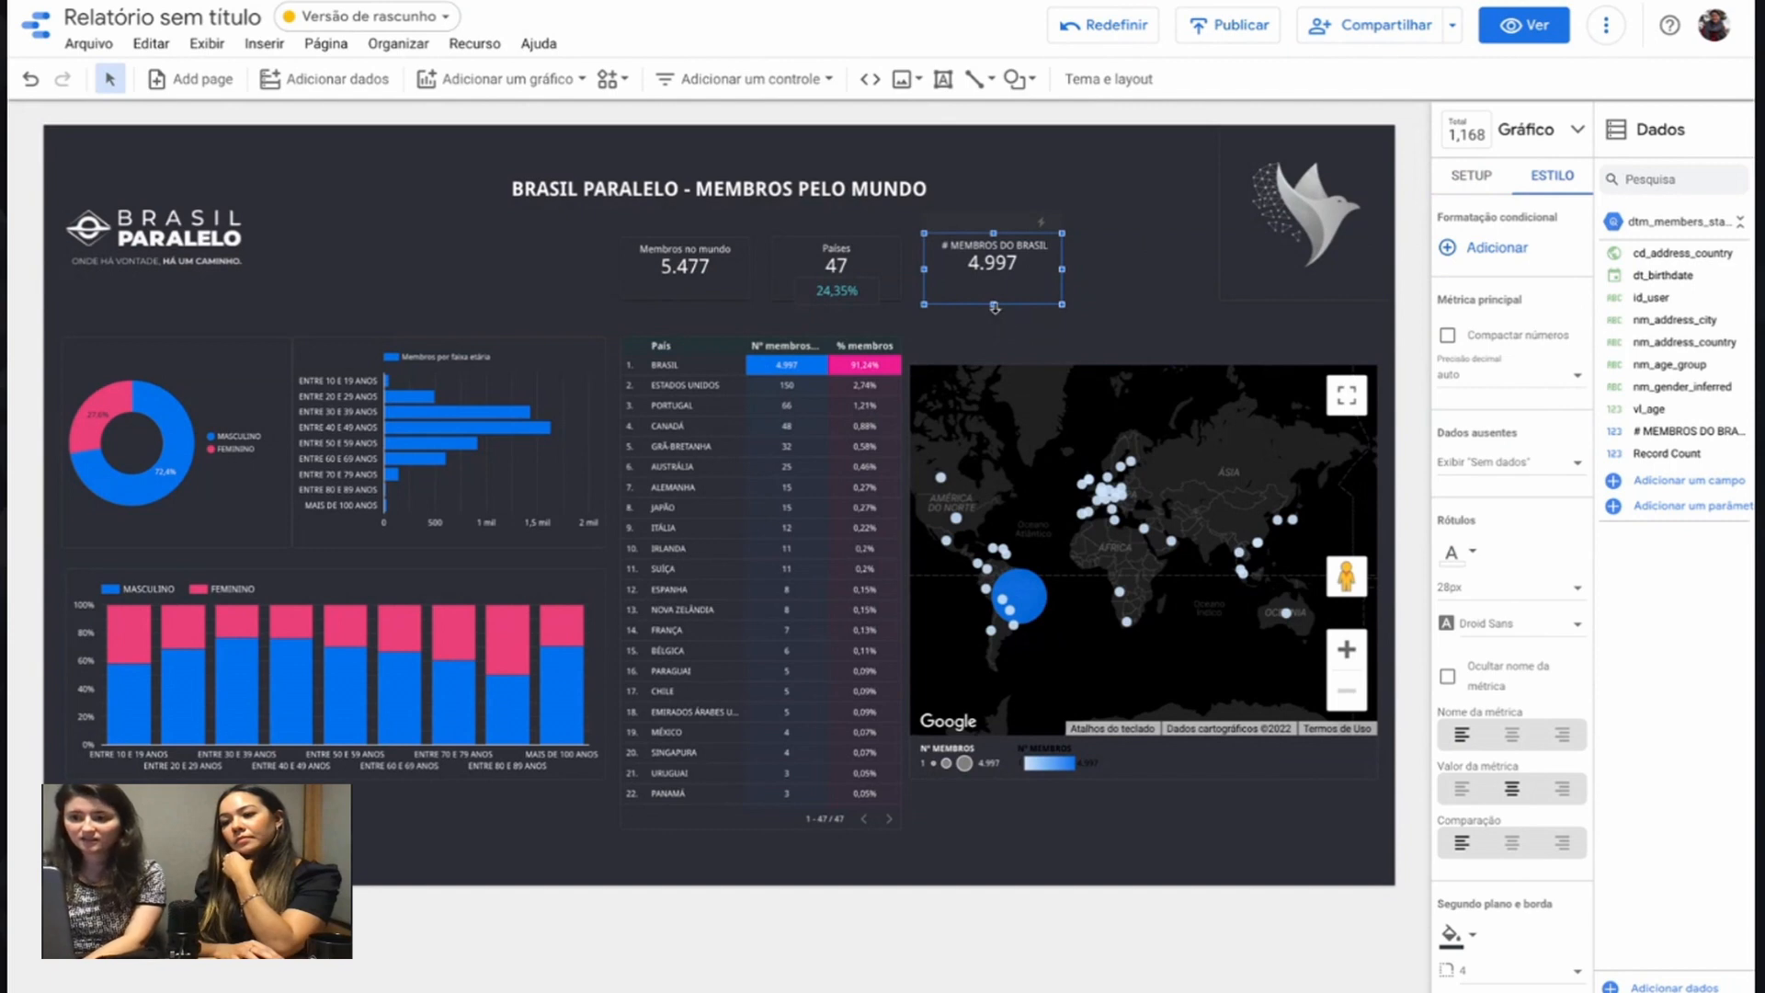
pyautogui.click(1156, 309)
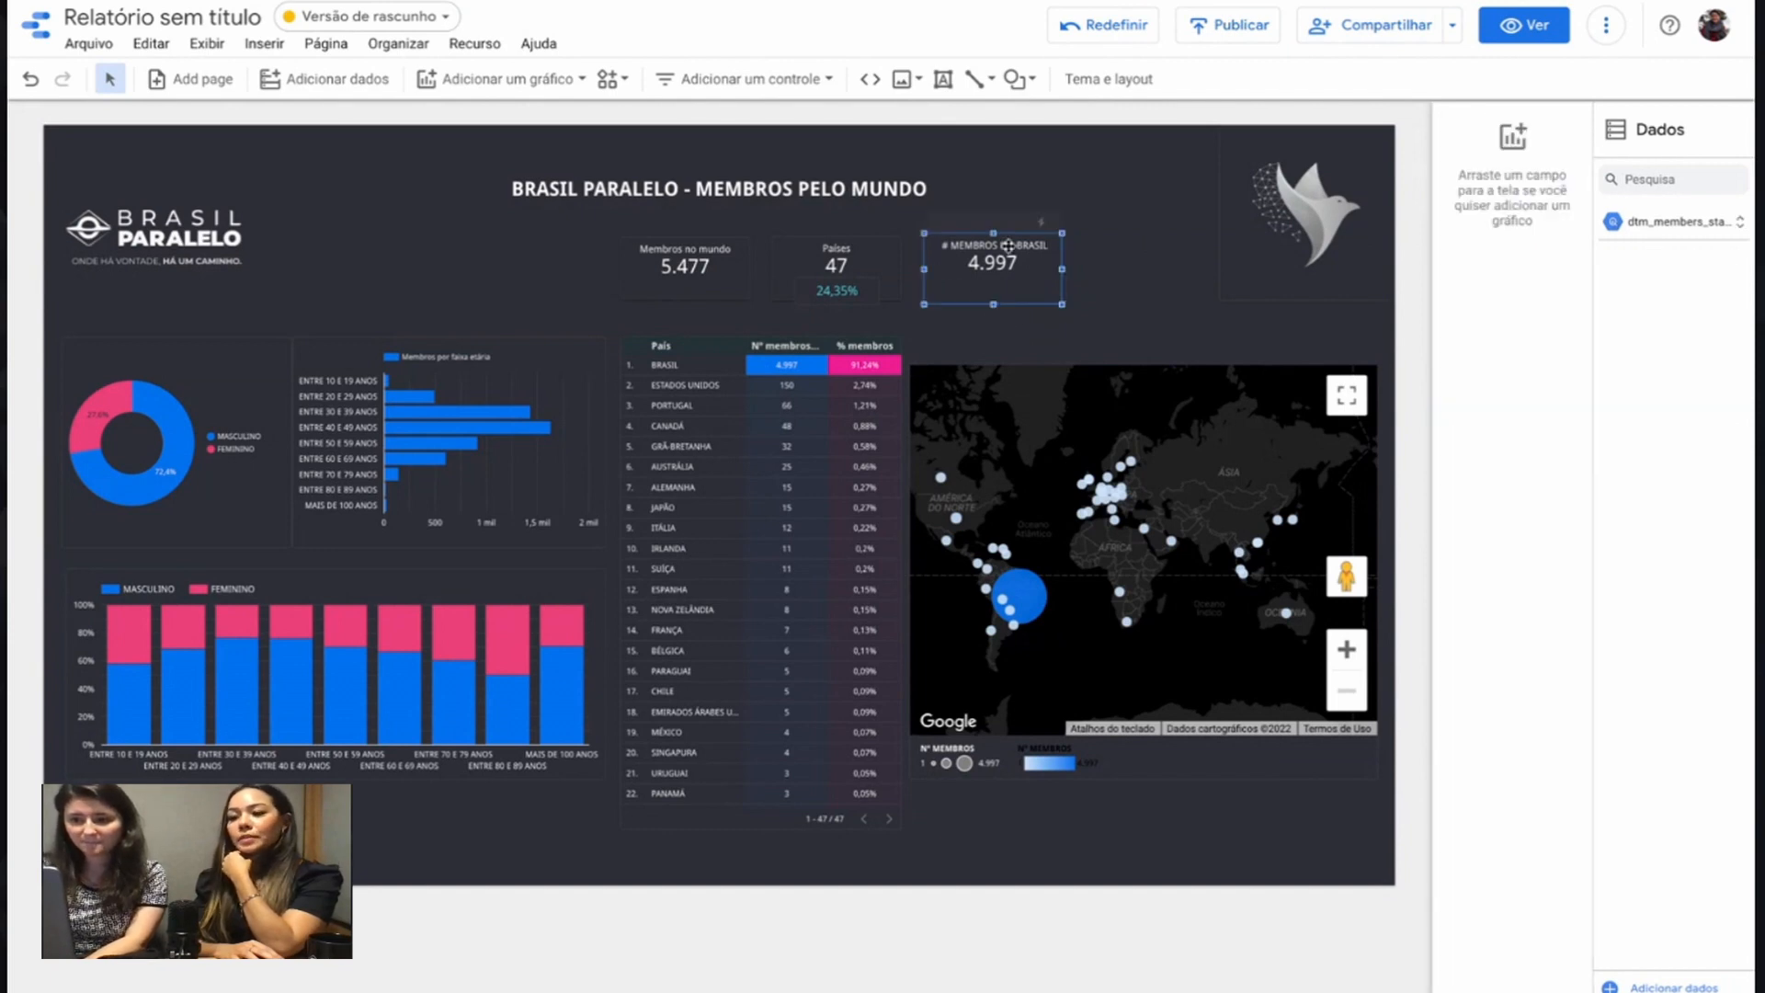
pyautogui.click(1453, 410)
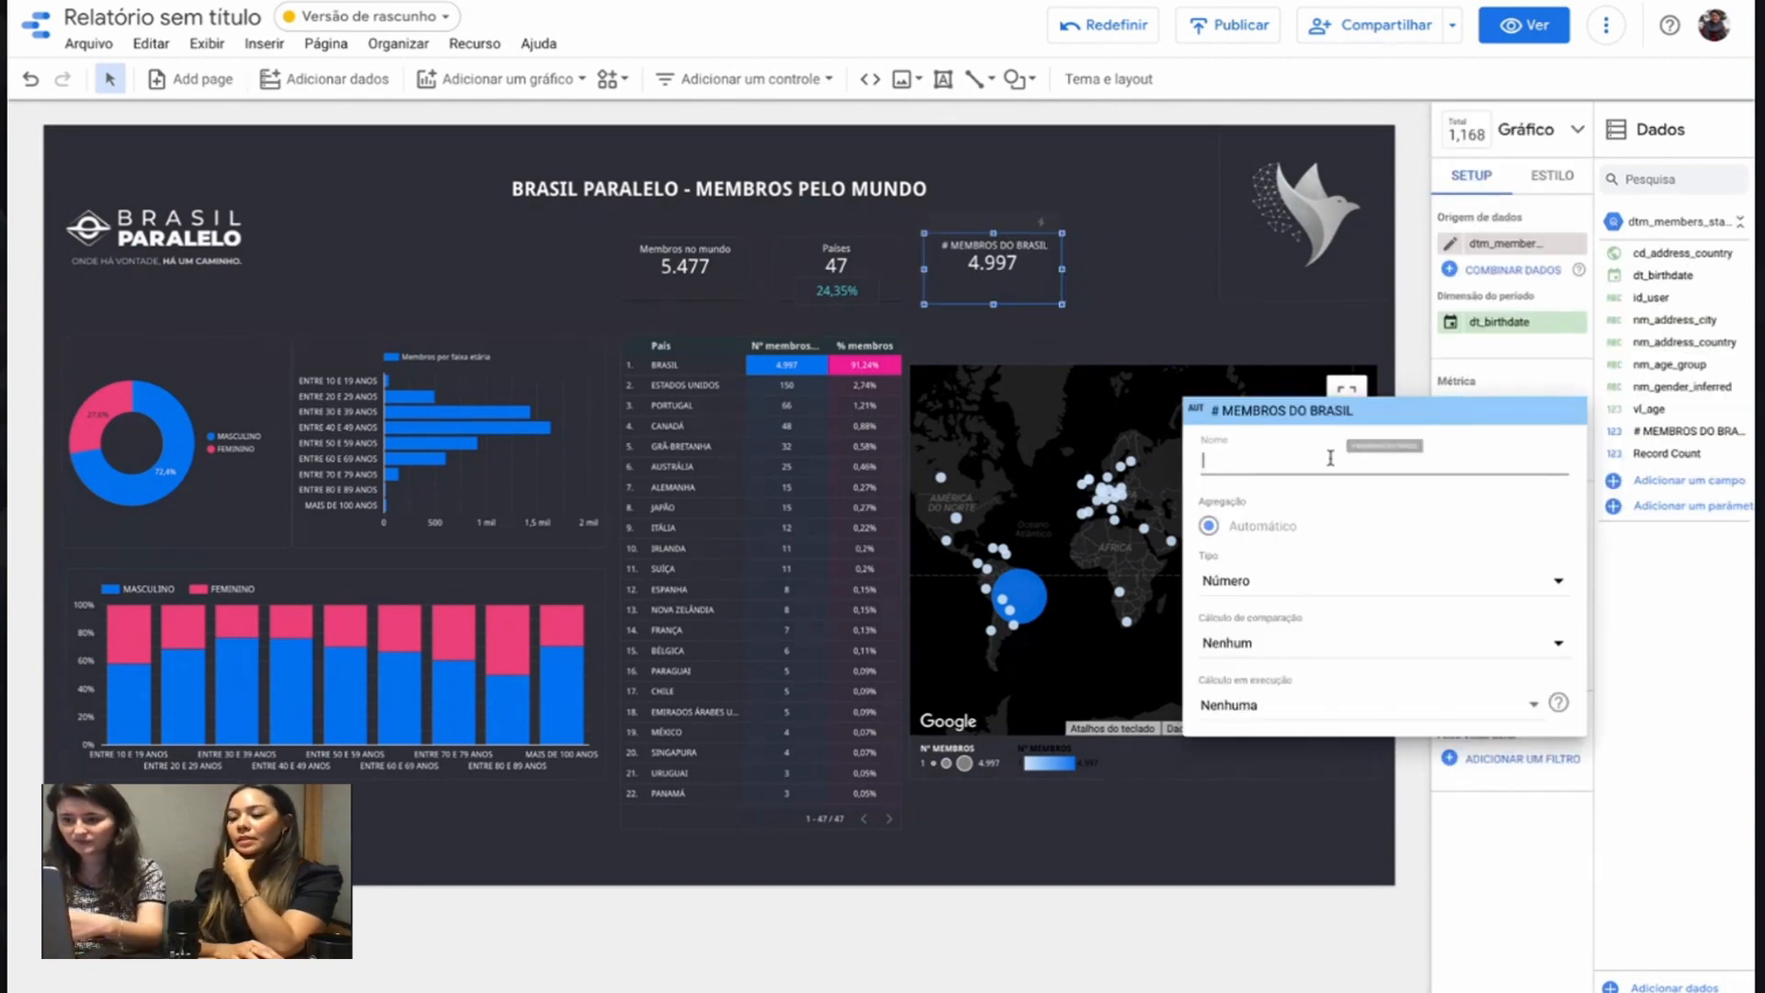
pyautogui.write('Membros do Brasil')
pyautogui.click(1362, 358)
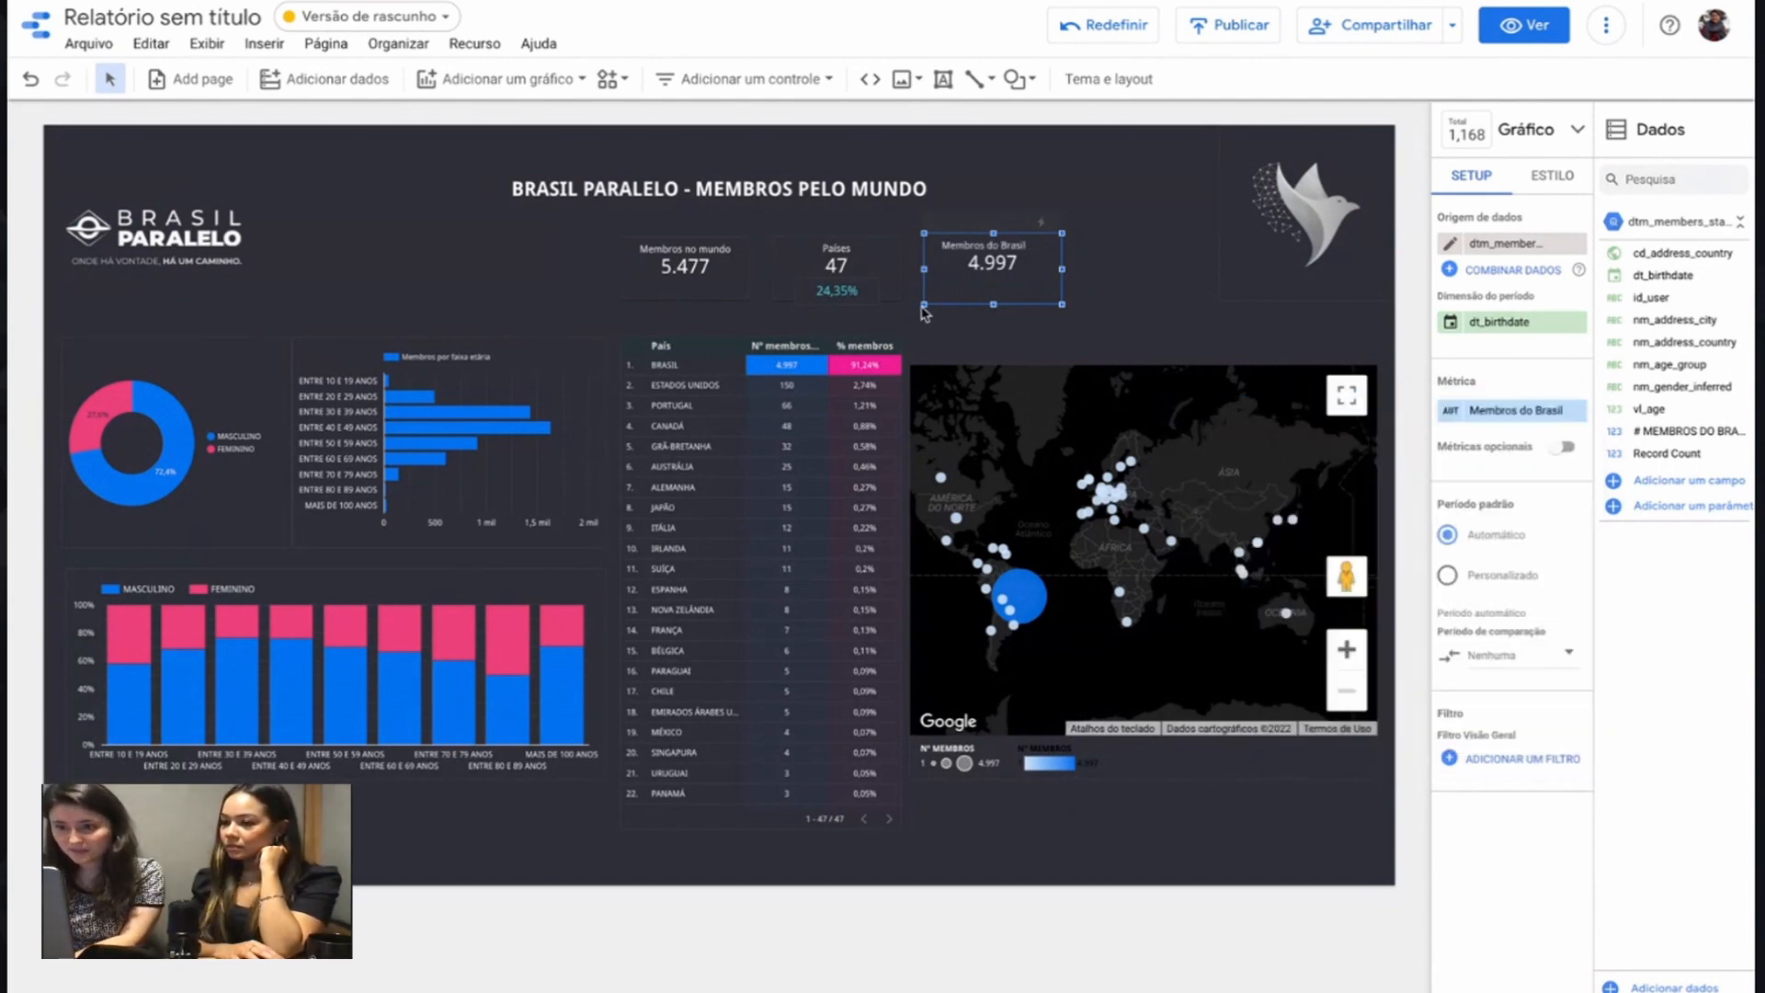
# Step: Duplicate the percentage scorecard under the Países count and place the copy below the Membros do Brasil value
pyautogui.click(873, 294)
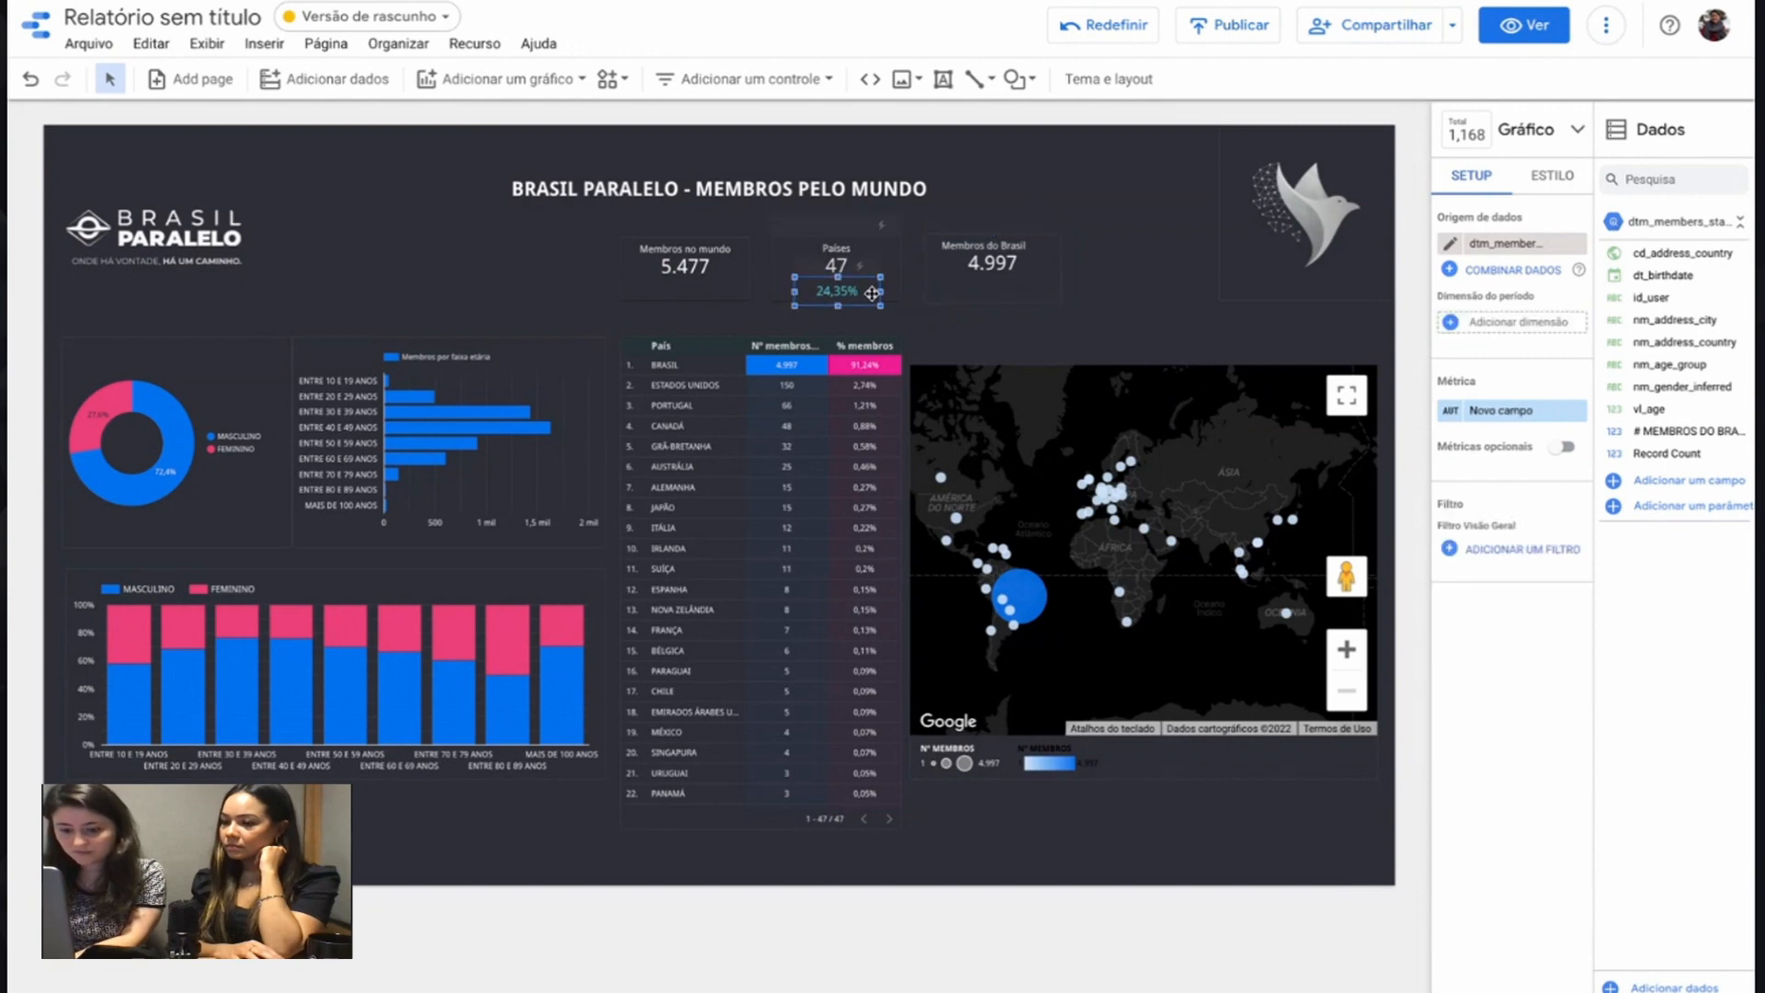
pyautogui.hotkey('ctrl', 'c')
pyautogui.hotkey('ctrl', 'v')
pyautogui.moveTo(872, 293); pyautogui.dragTo(1021, 295)
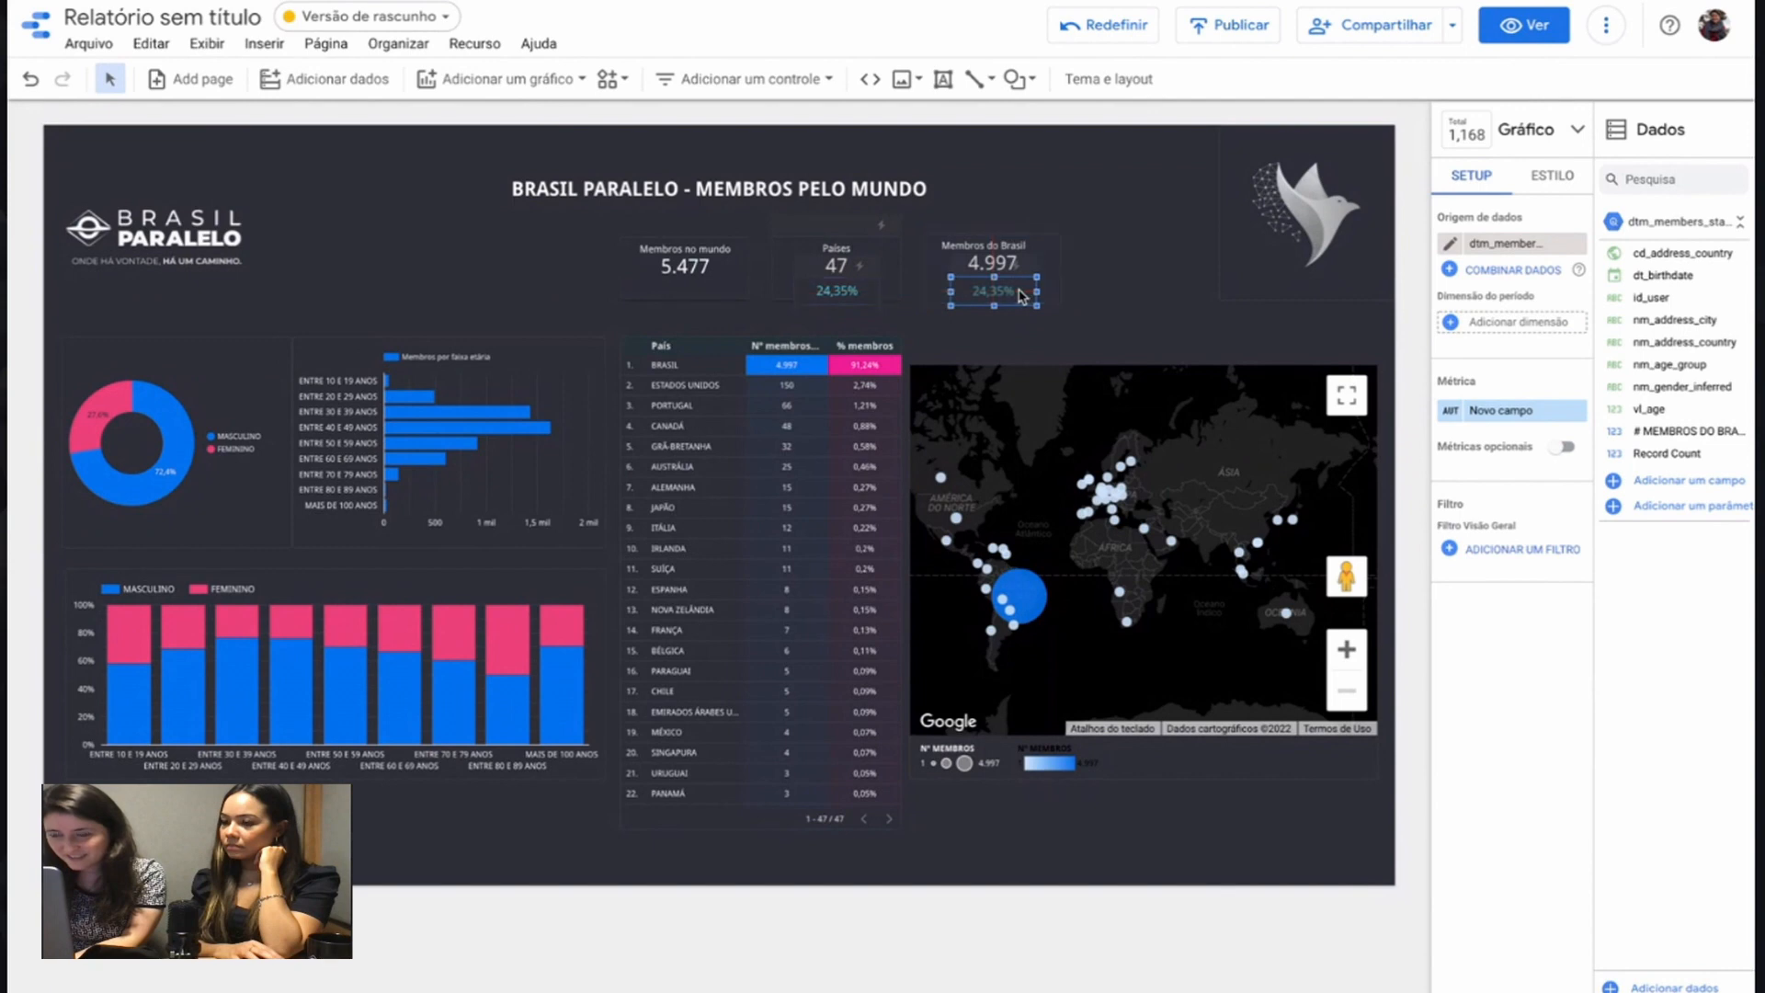
# Step: Replace COUNT_DISTINCT(cd_address_country) in the copied percentage's formula with the # MEMBROS DO BRASIL field
pyautogui.click(1451, 416)
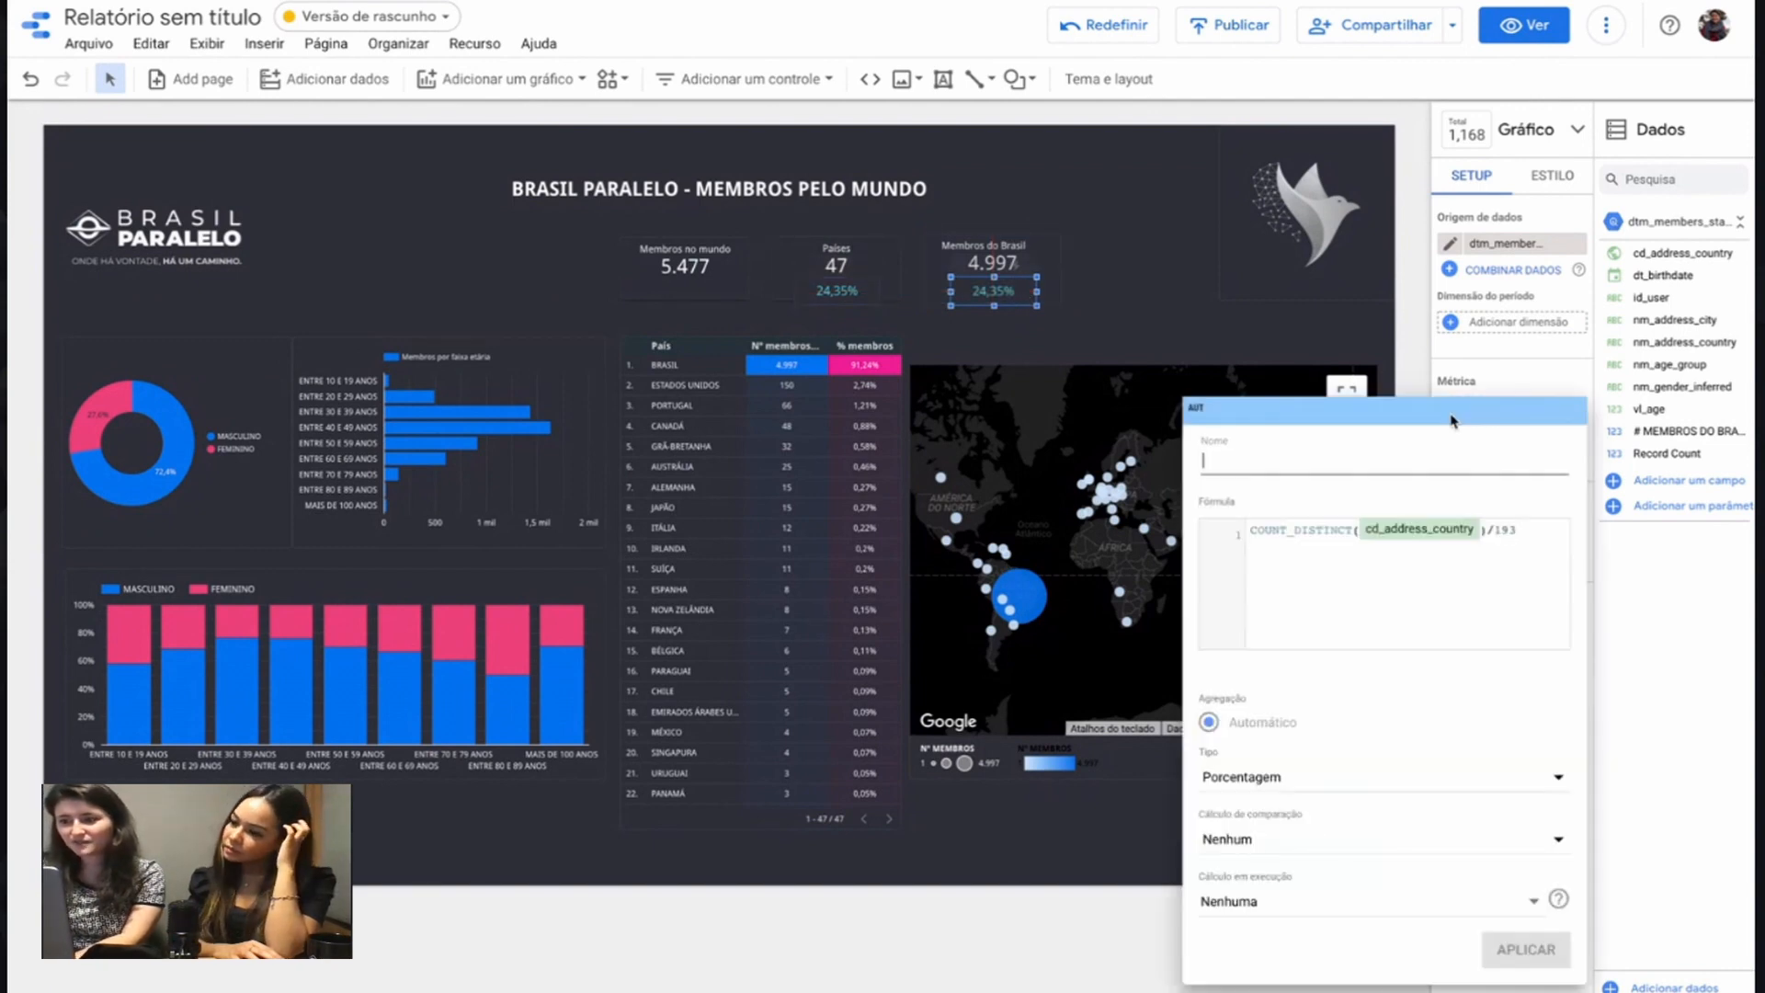
pyautogui.click(1480, 539)
pyautogui.press('BackSpace')
pyautogui.press('BackSpace')
pyautogui.press('BackSpace')
pyautogui.press('BackSpace')
pyautogui.press('BackSpace')
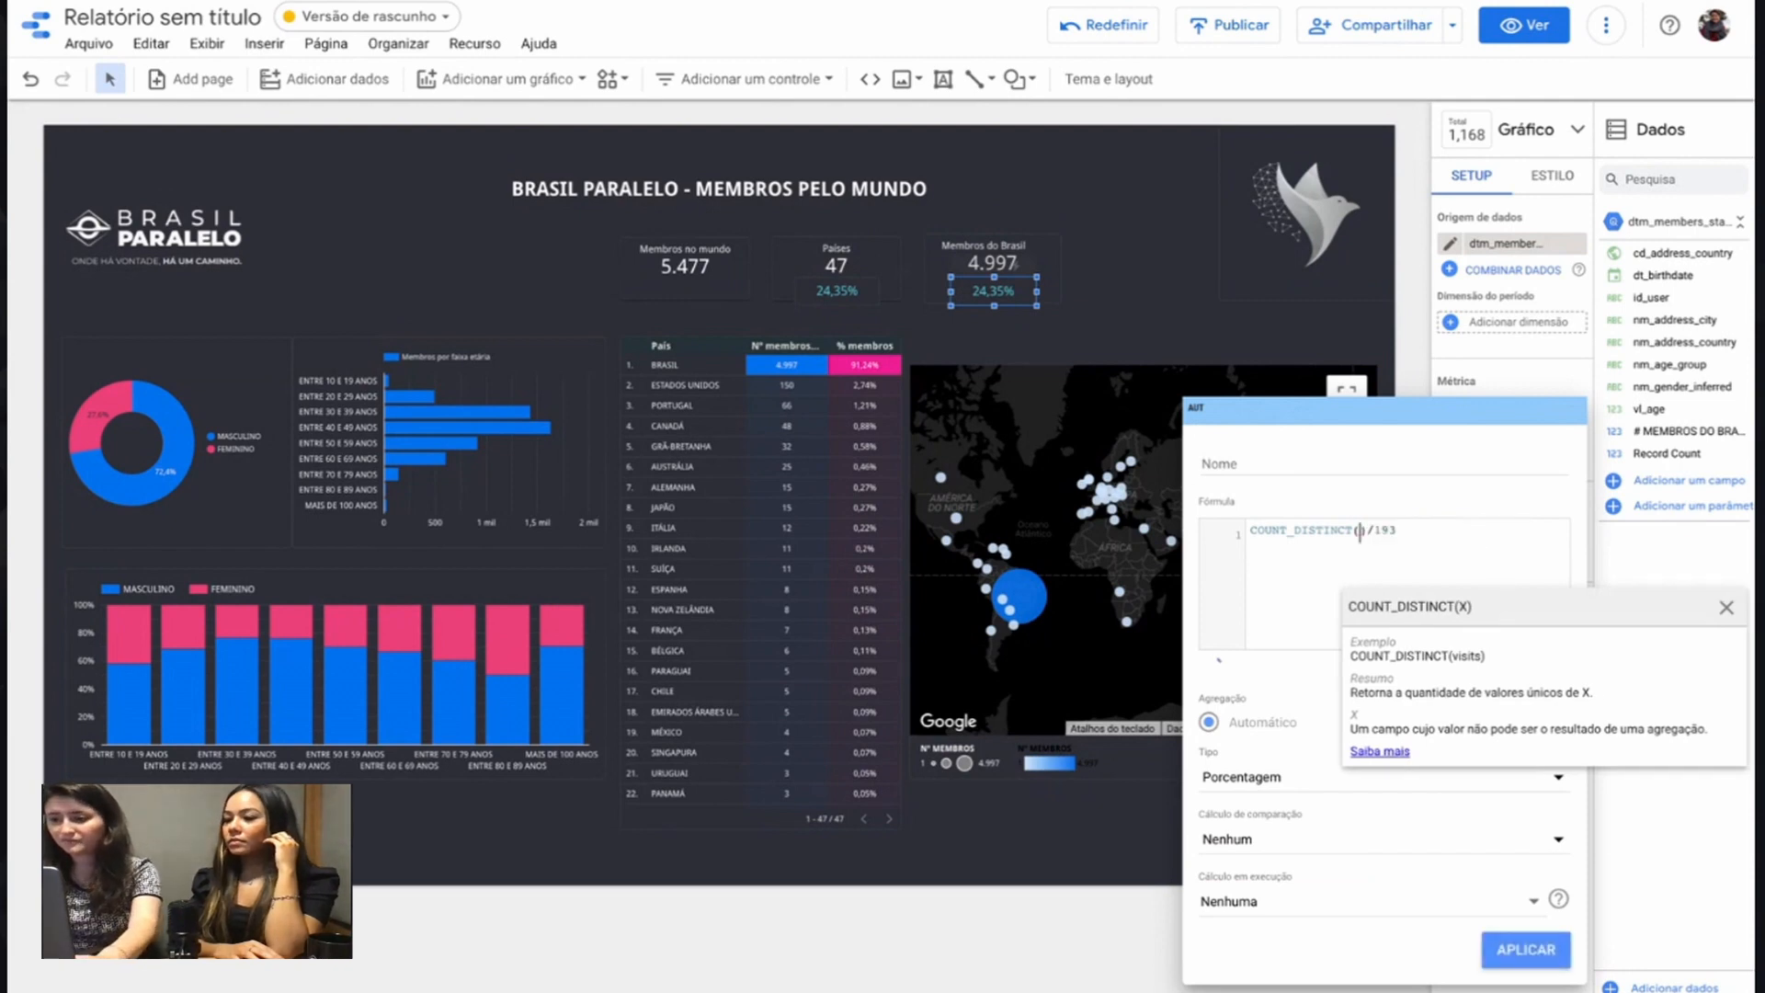
pyautogui.press('BackSpace')
pyautogui.press('BackSpace')
pyautogui.press('BackSpace')
pyautogui.press('BackSpace')
pyautogui.press('BackSpace')
pyautogui.press('BackSpace')
pyautogui.press('BackSpace')
pyautogui.press('BackSpace')
pyautogui.press('BackSpace')
pyautogui.press('BackSpace')
pyautogui.press('BackSpace')
pyautogui.press('BackSpace')
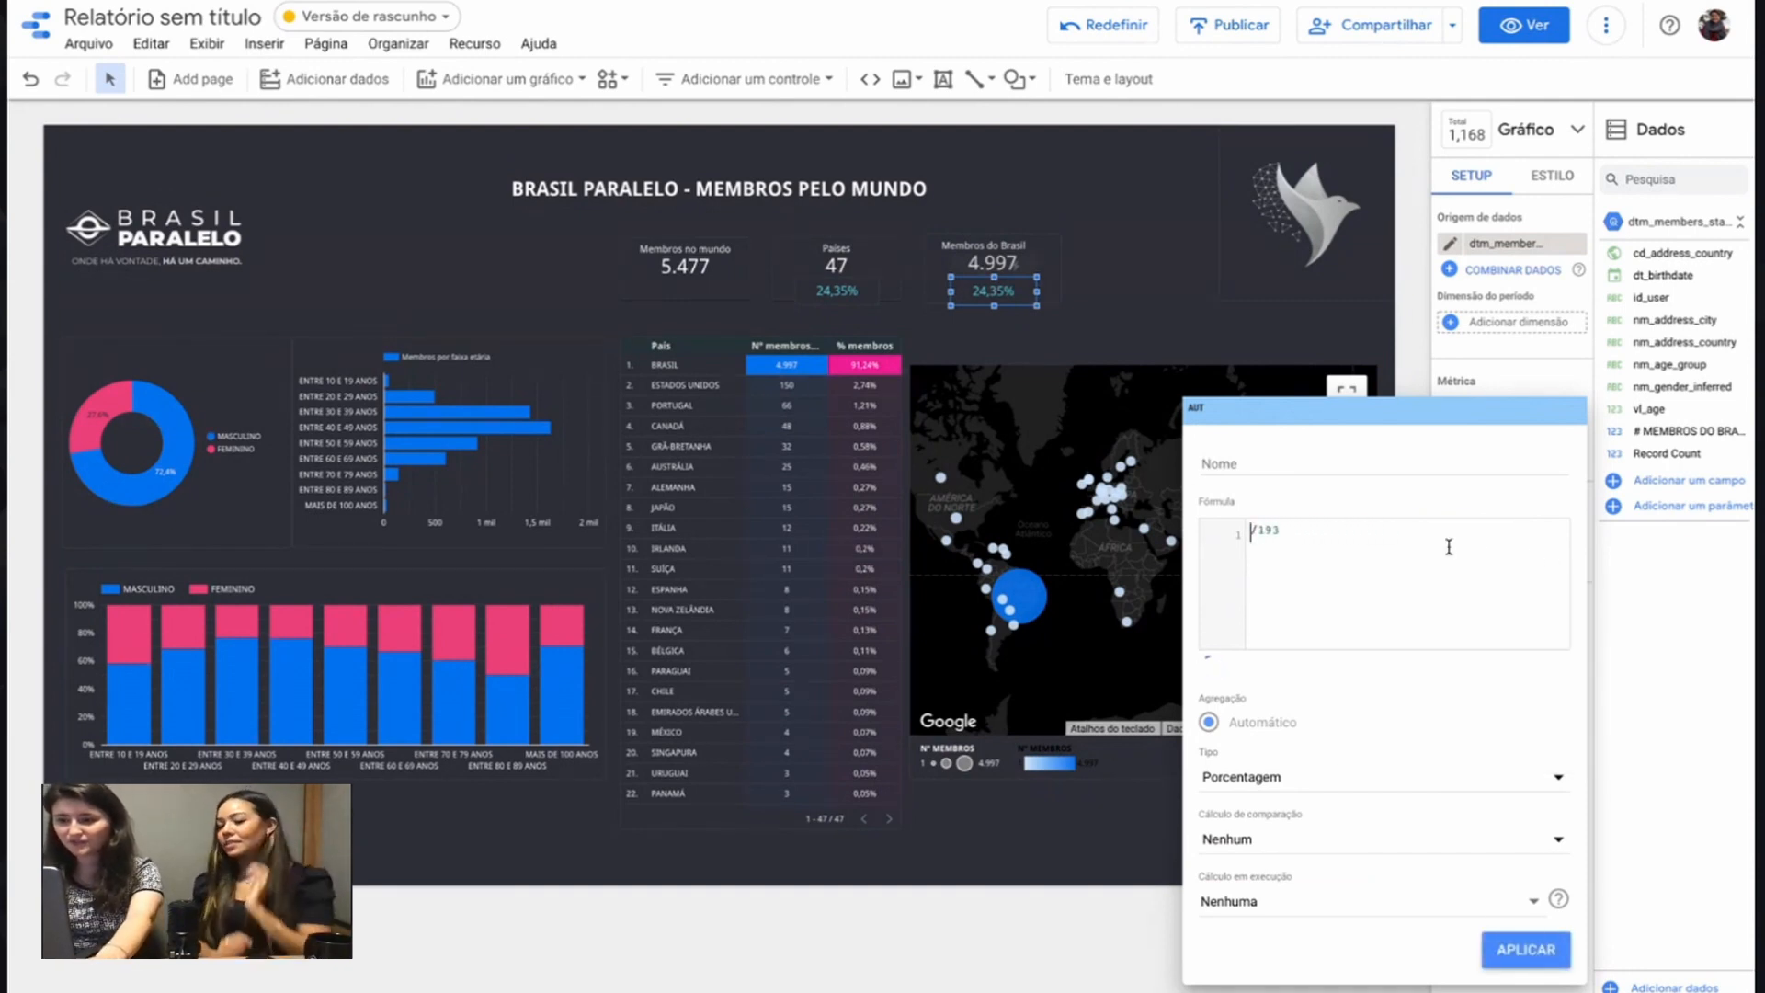
pyautogui.write('4')
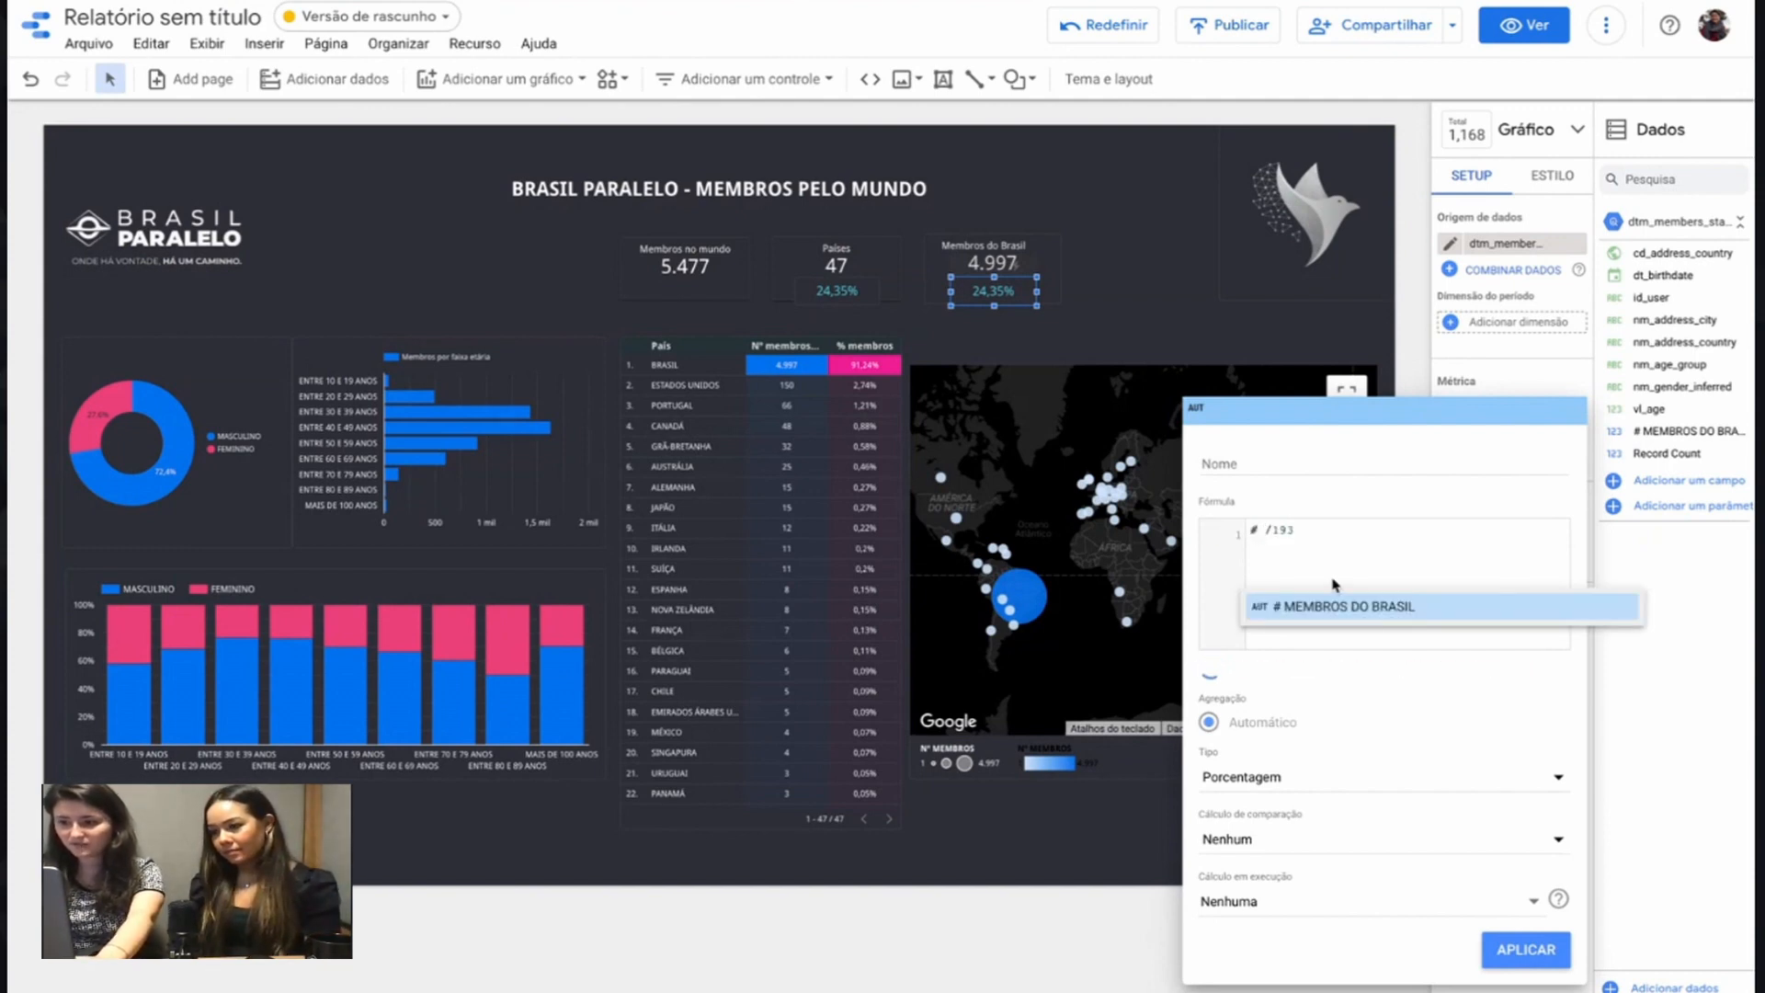
pyautogui.click(1329, 606)
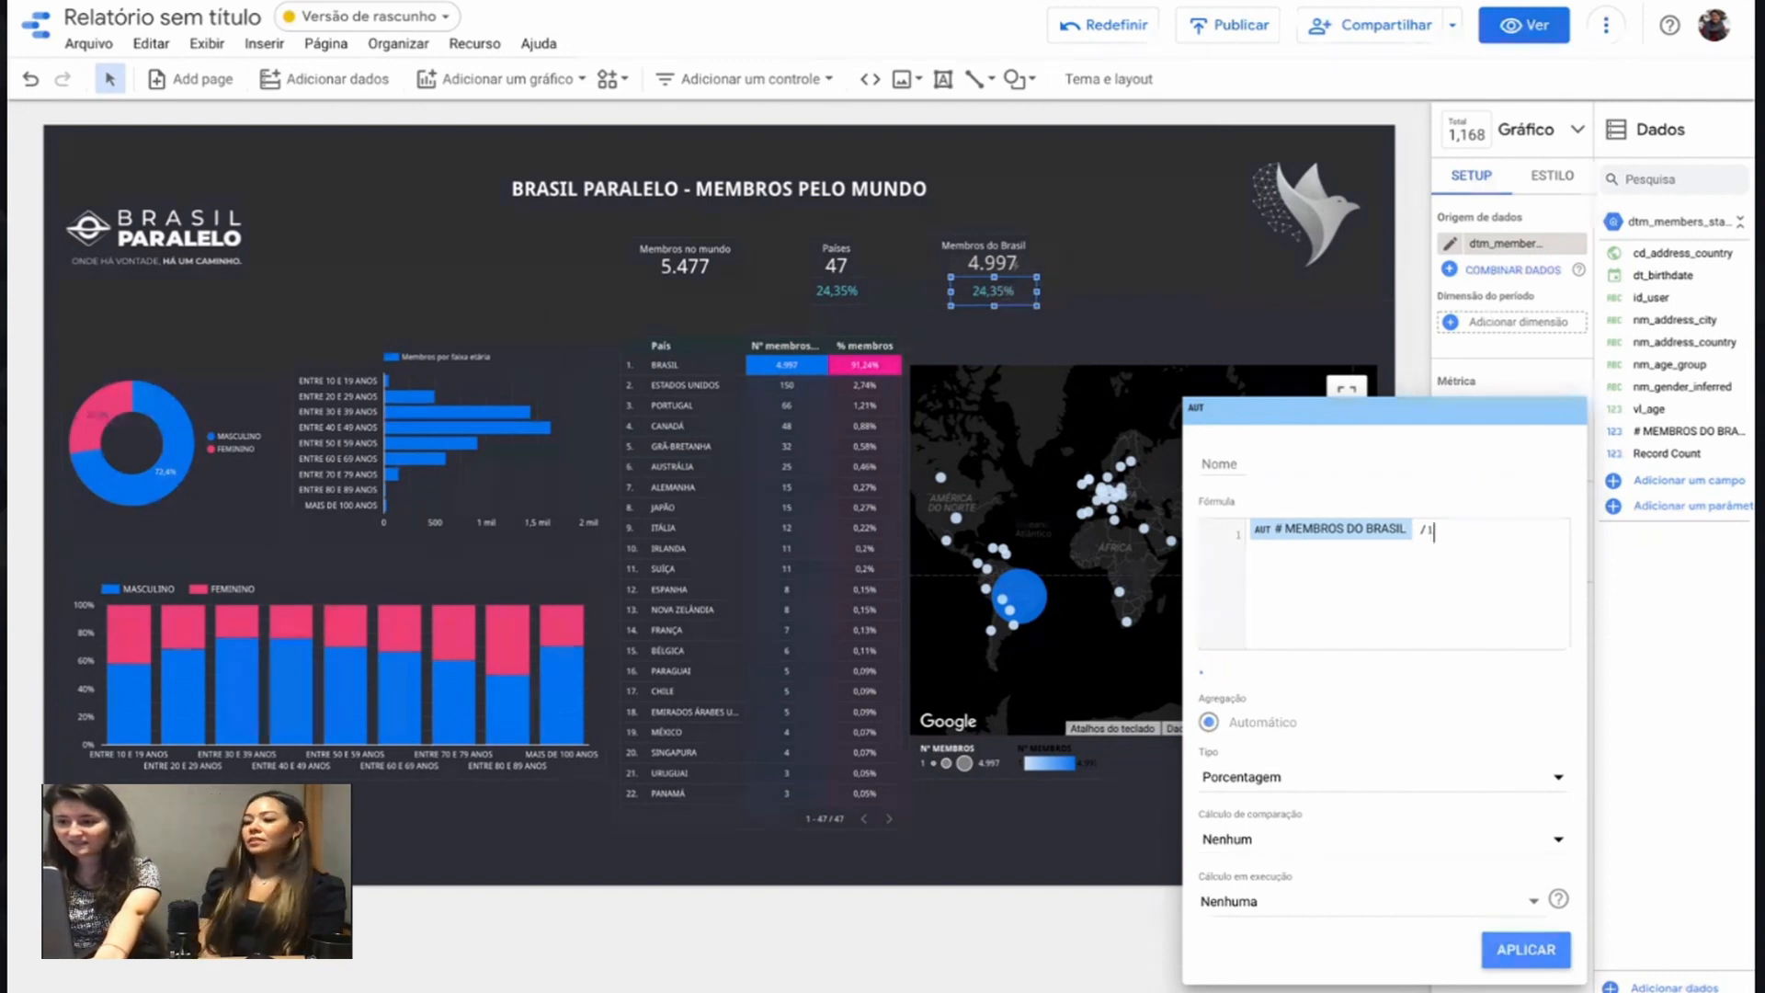
# Step: Change the formula's divisor to COUNT_DISTINCT(id_user), apply it and close the field editor
pyautogui.press('BackSpace')
pyautogui.write('COUN')
pyautogui.press('BackSpace')
pyautogui.press('BackSpace')
pyautogui.press('BackSpace')
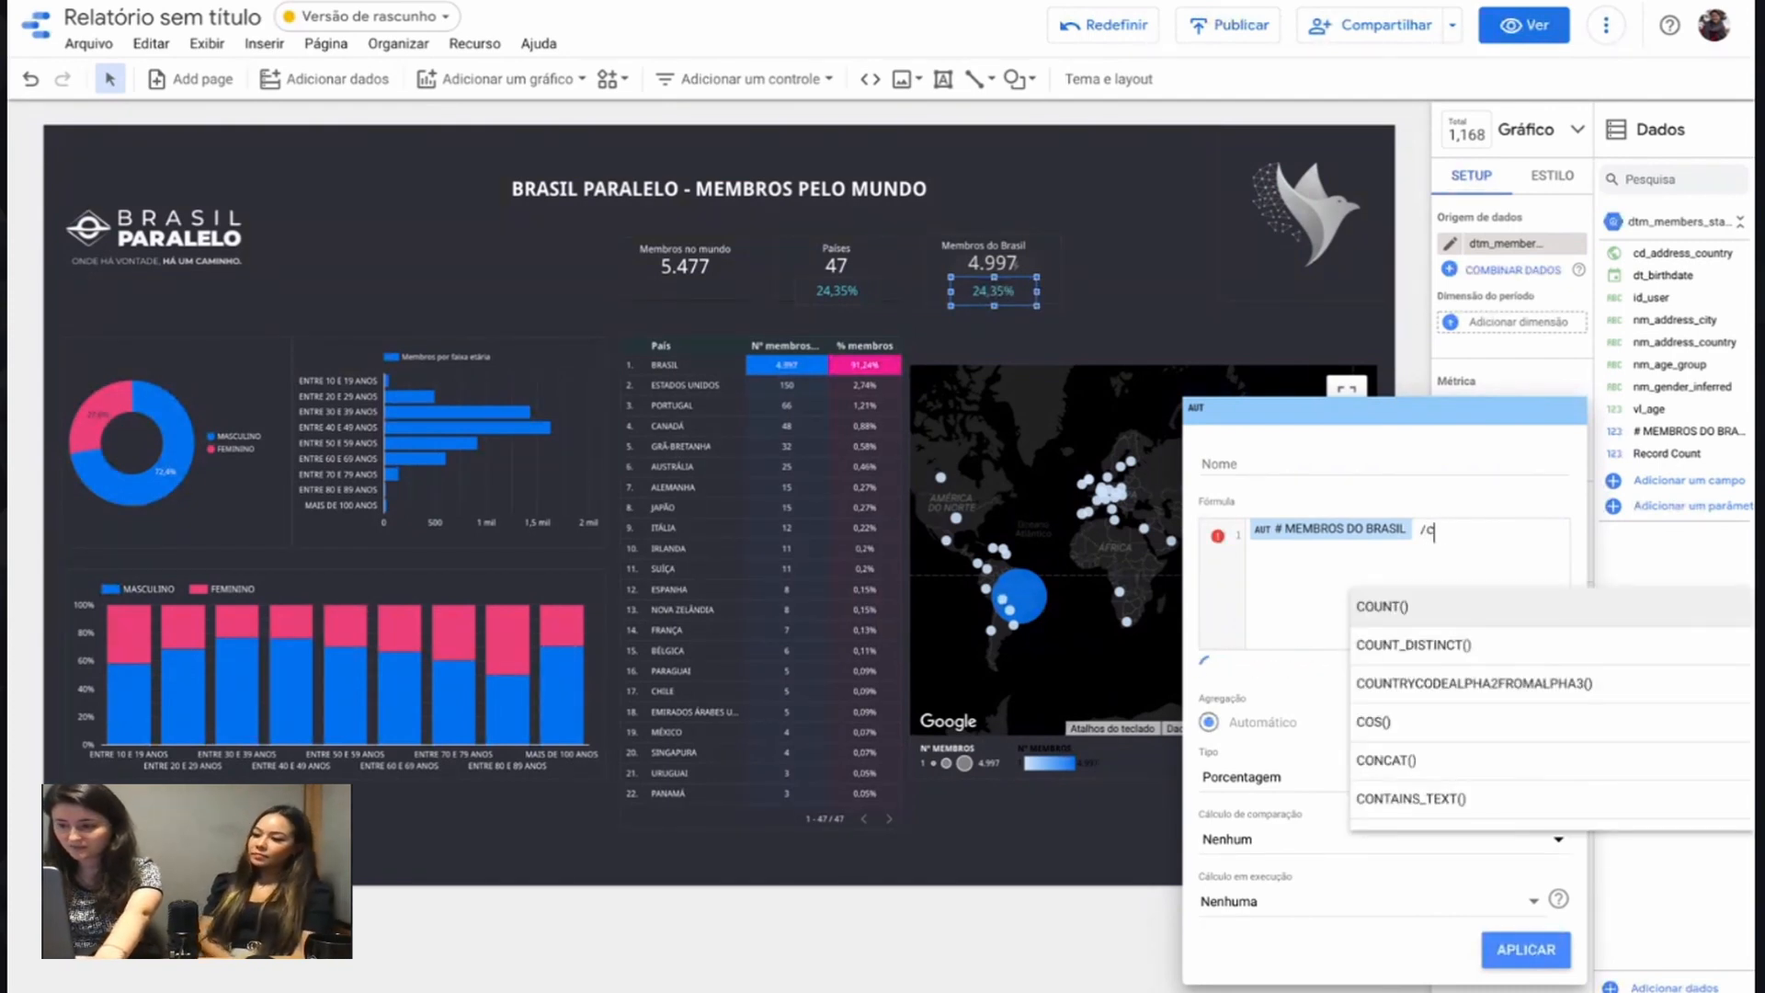
pyautogui.write('c')
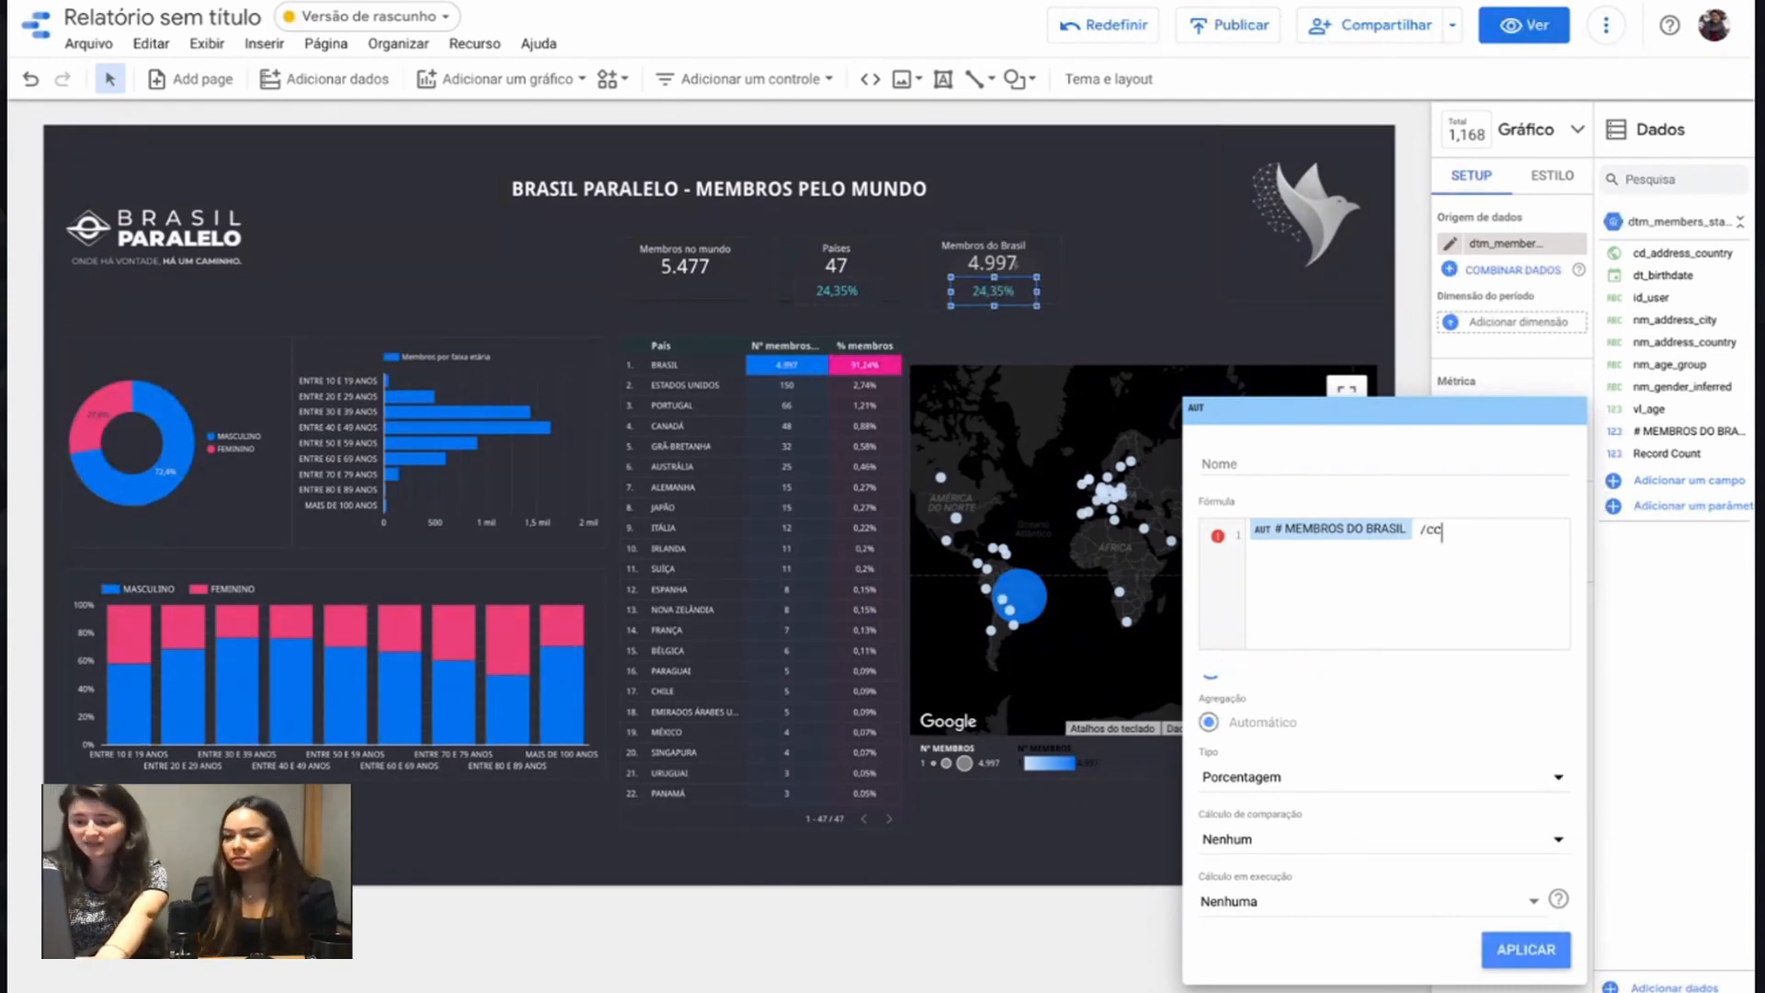
pyautogui.press('BackSpace')
pyautogui.write('ou')
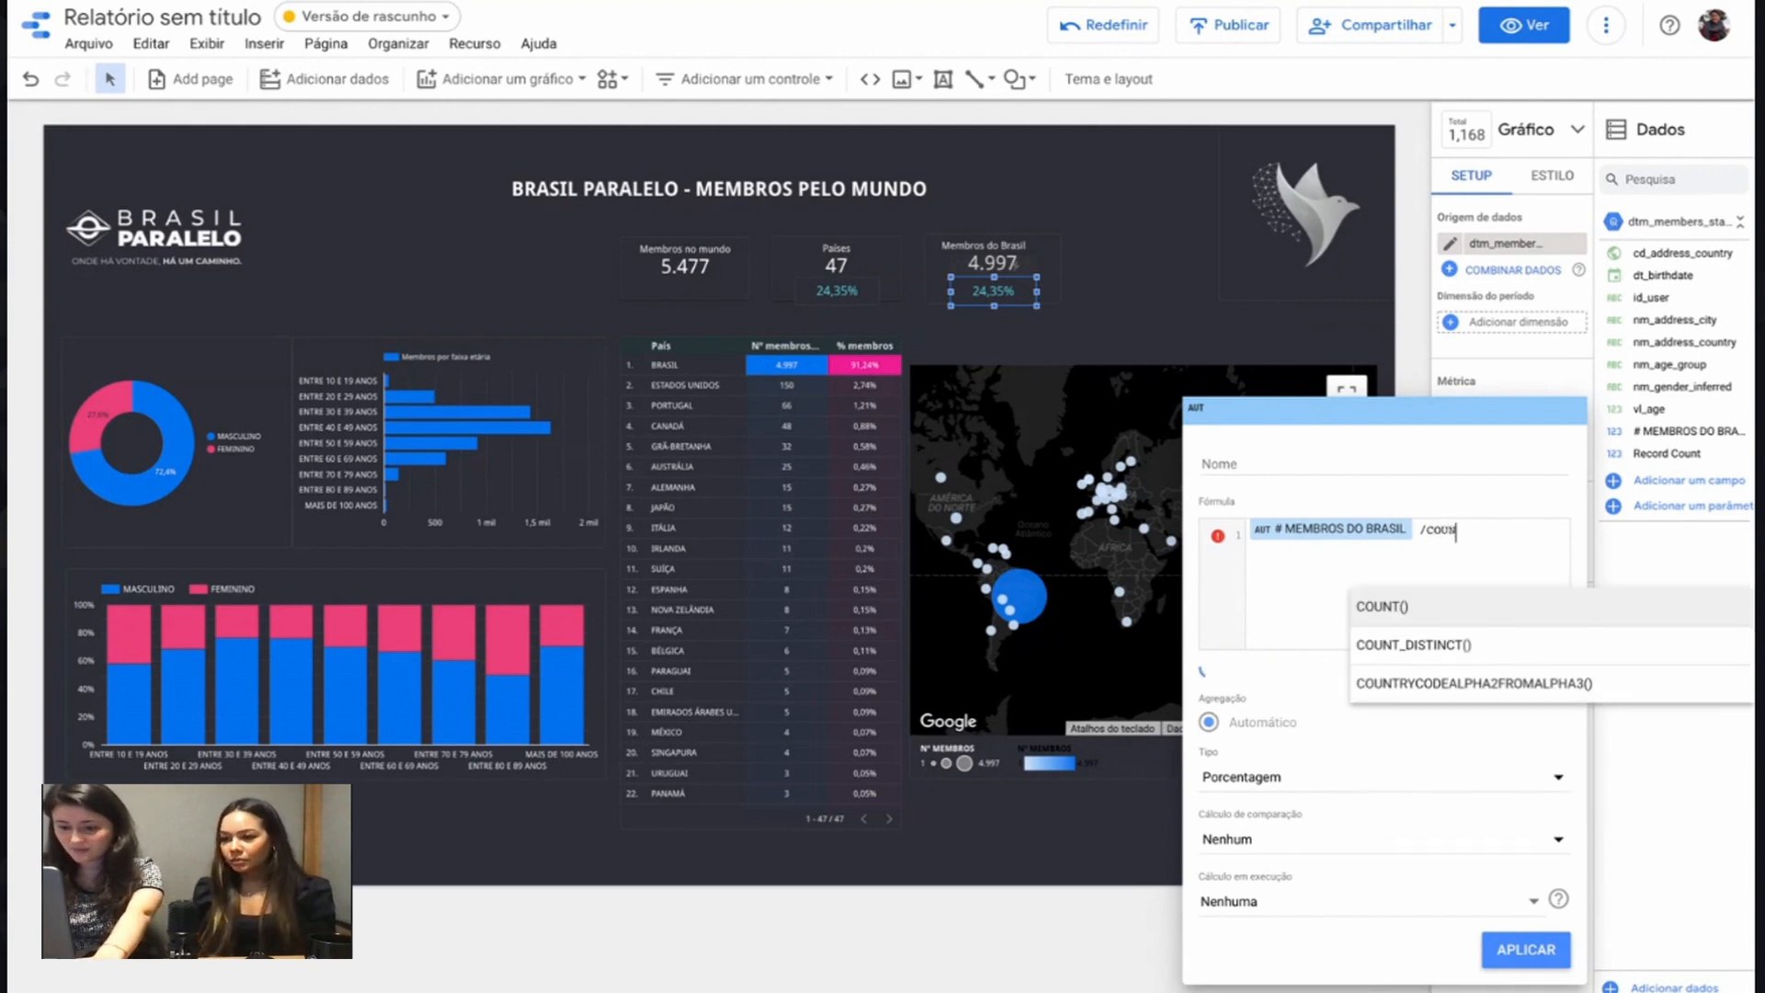
pyautogui.write('nt_di')
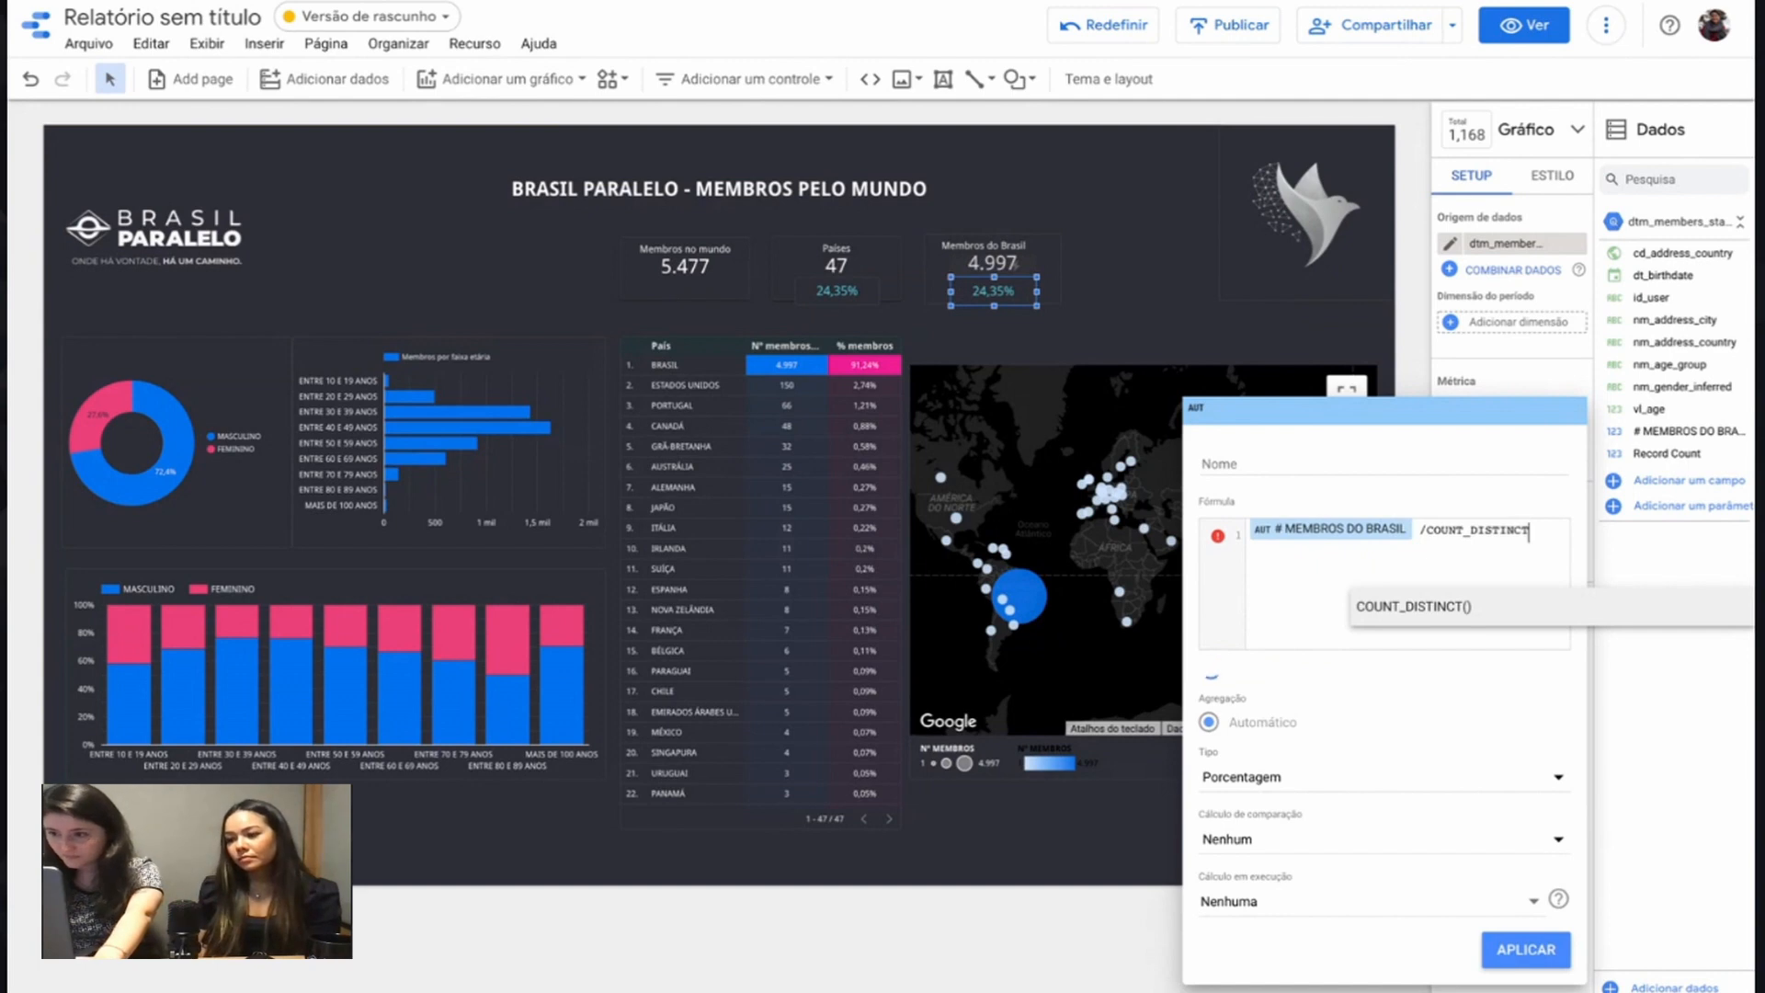
pyautogui.write('STINCT(id')
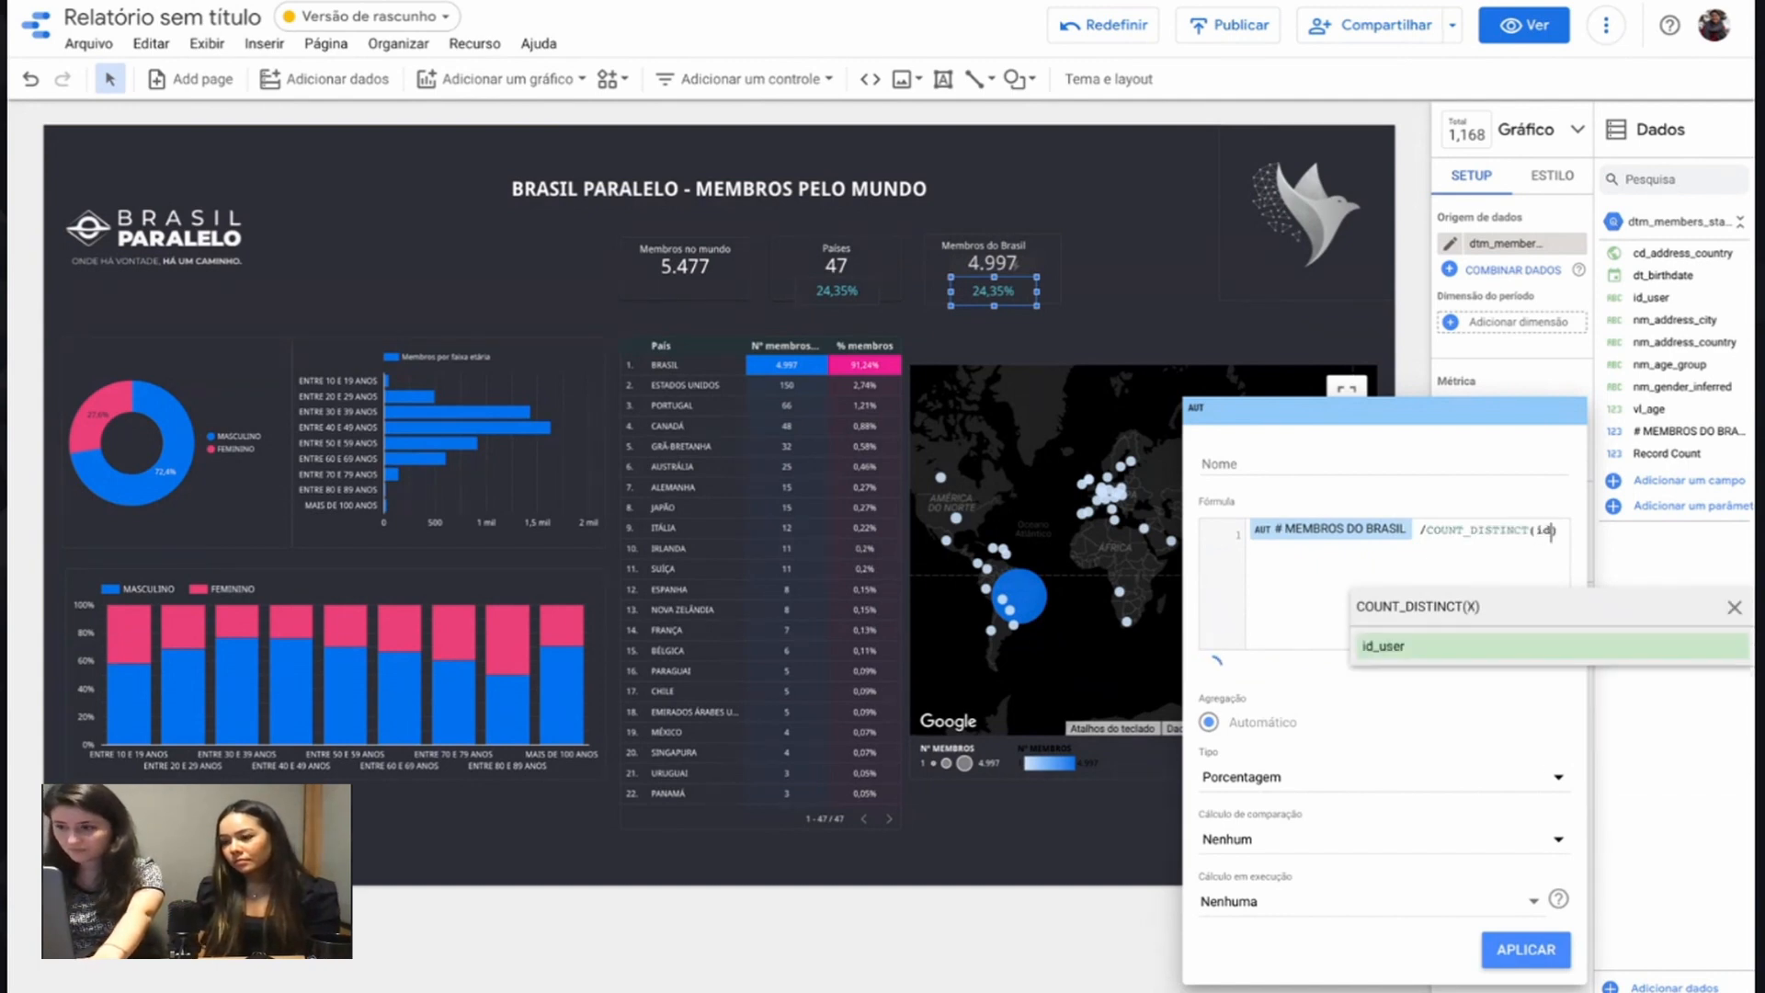
pyautogui.click(1510, 651)
pyautogui.click(1534, 954)
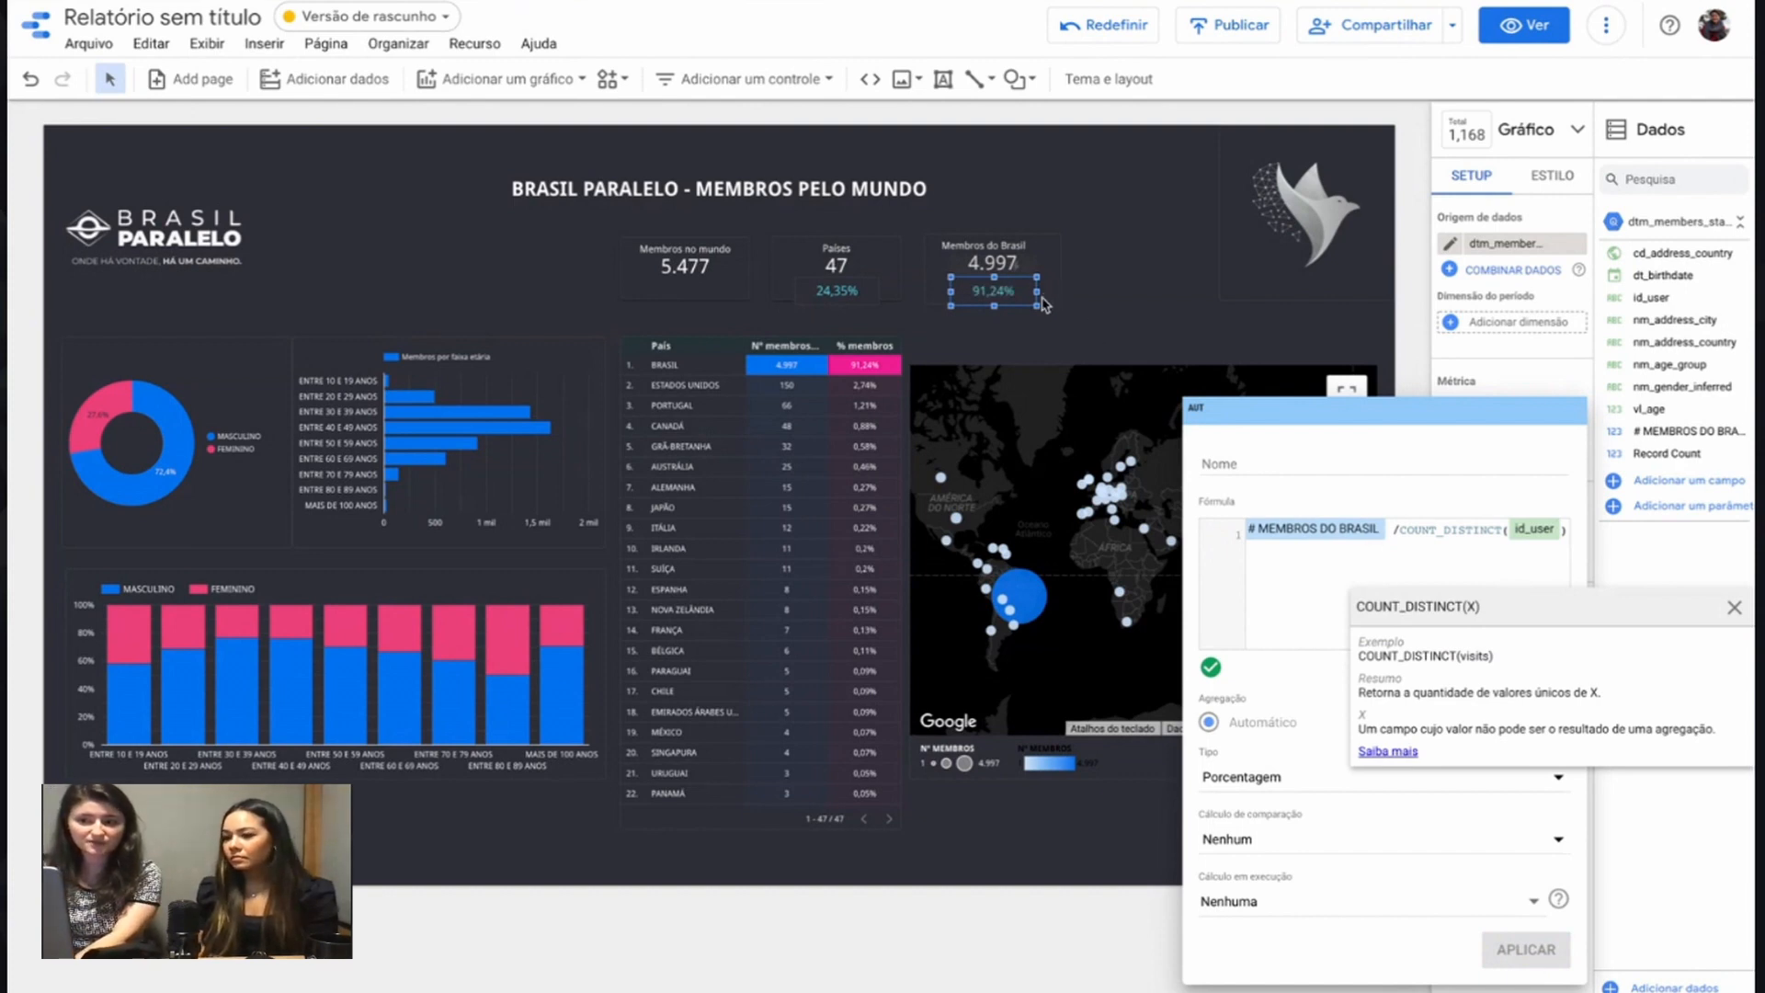
pyautogui.click(1116, 303)
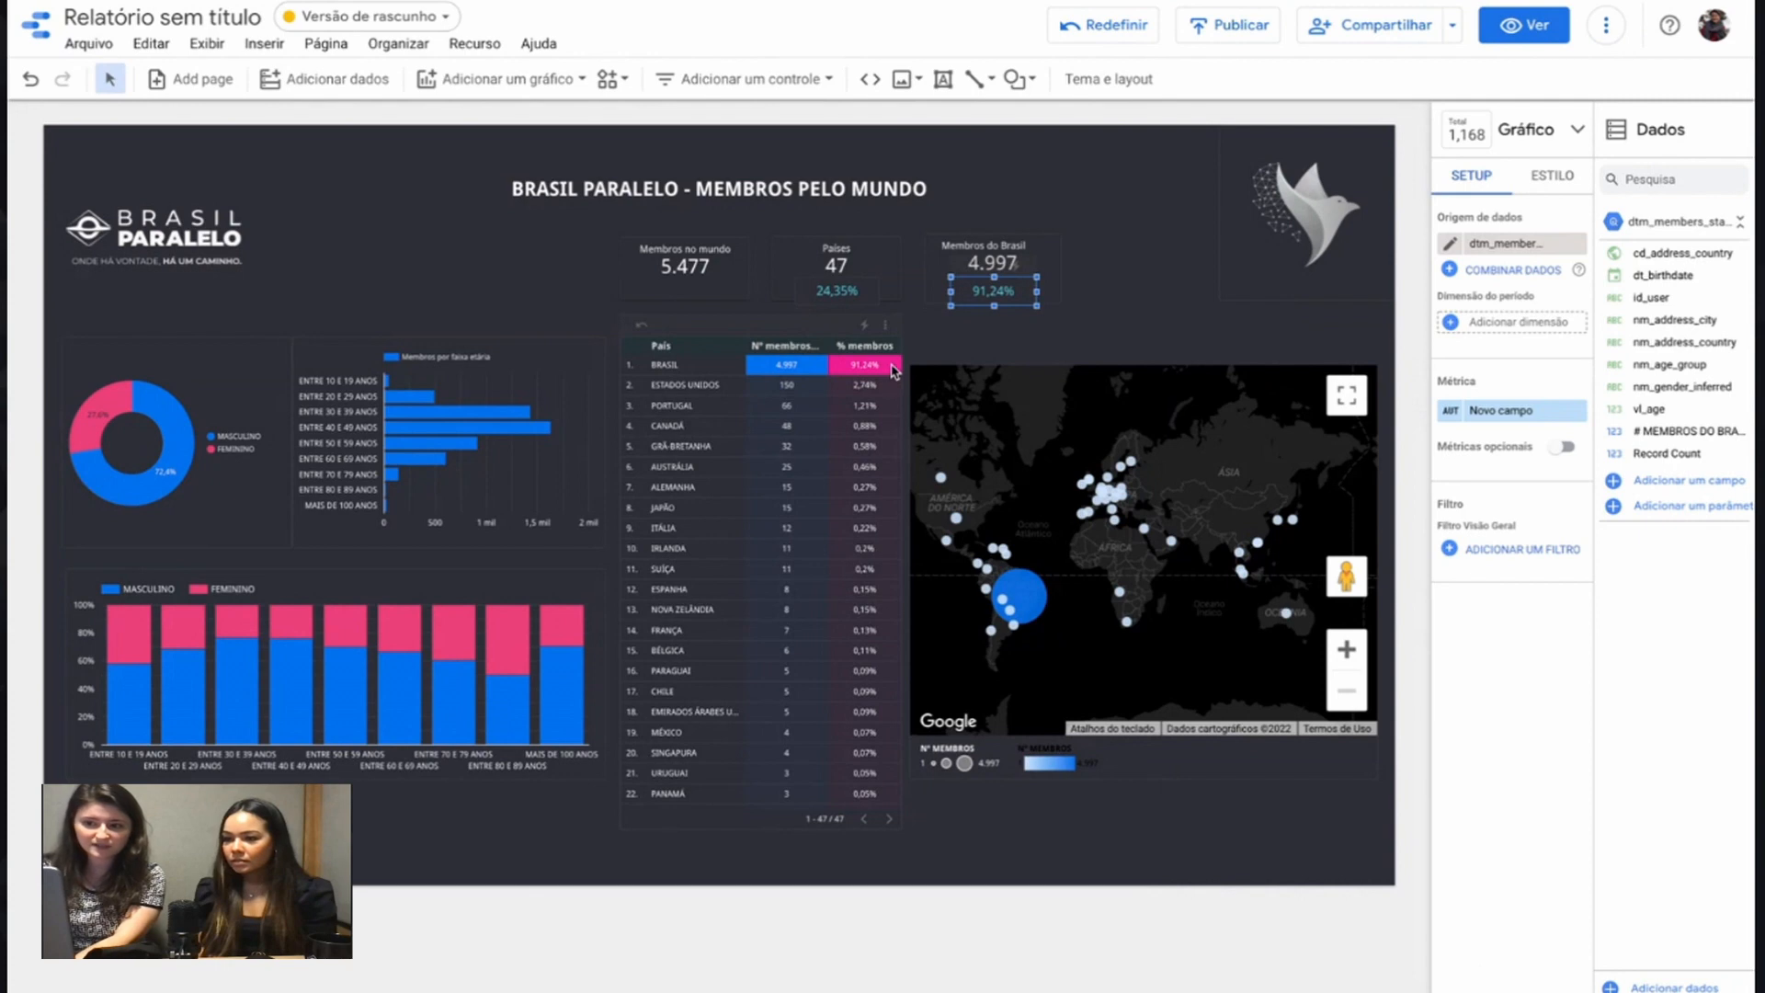
pyautogui.click(1130, 311)
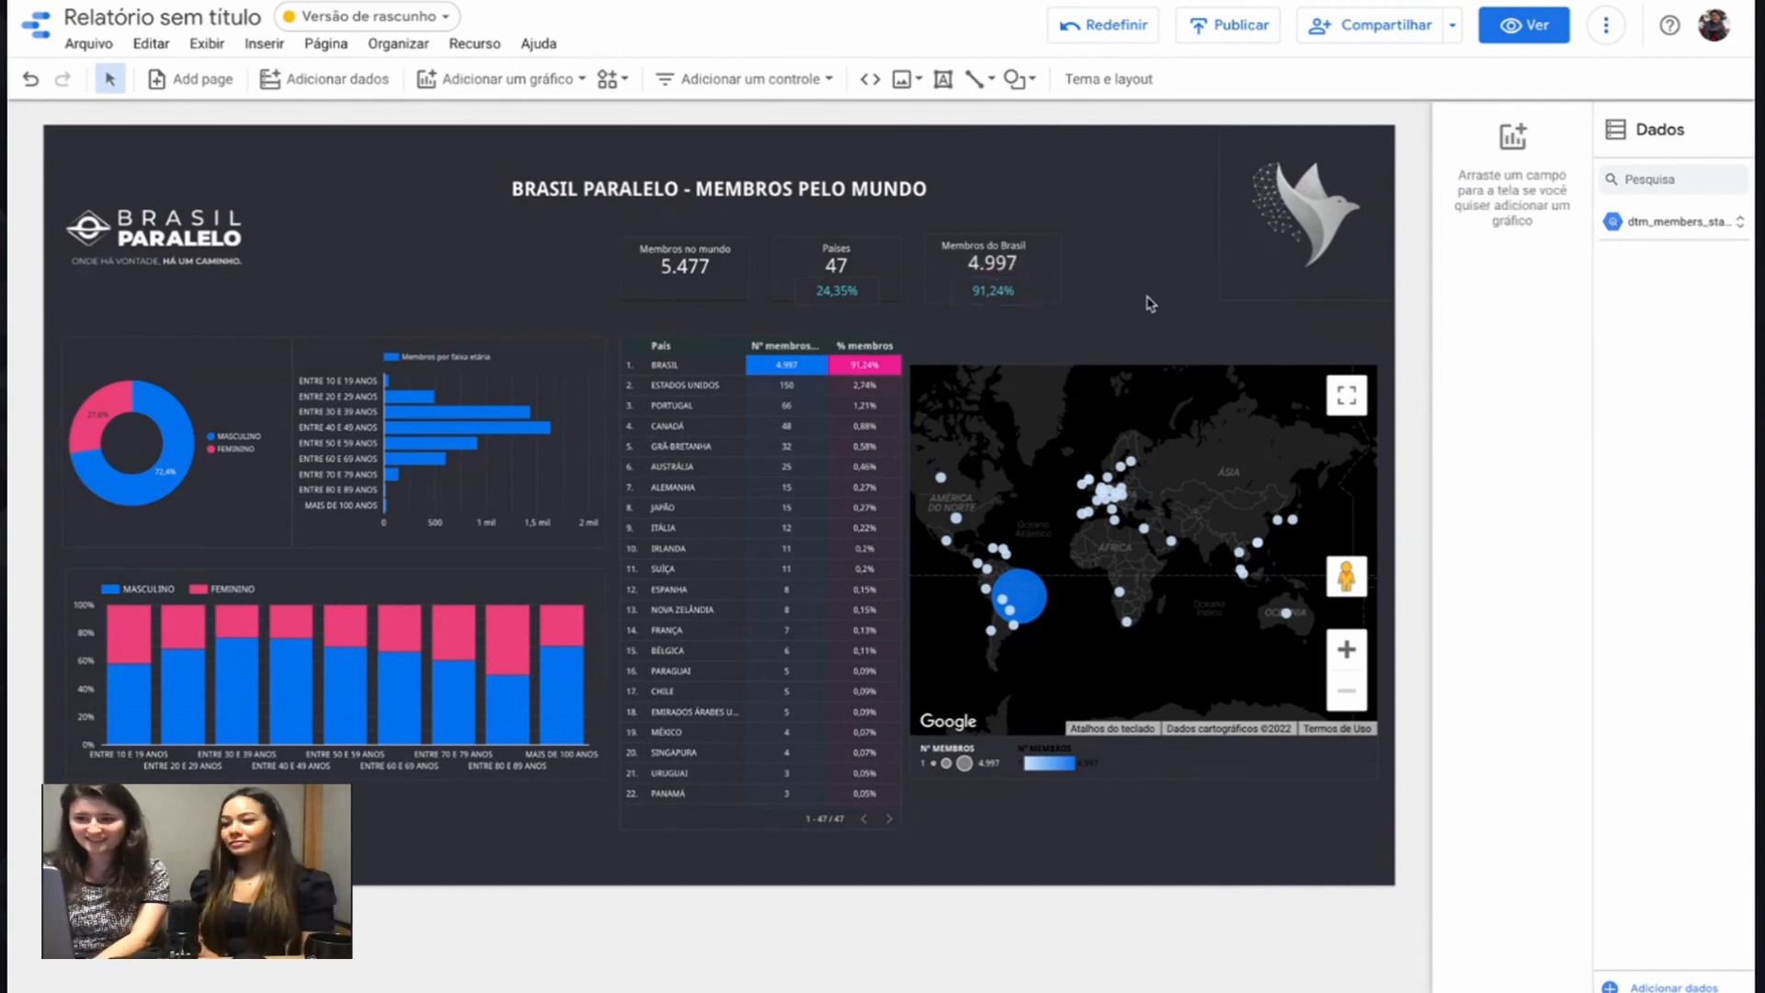
pyautogui.click(1025, 296)
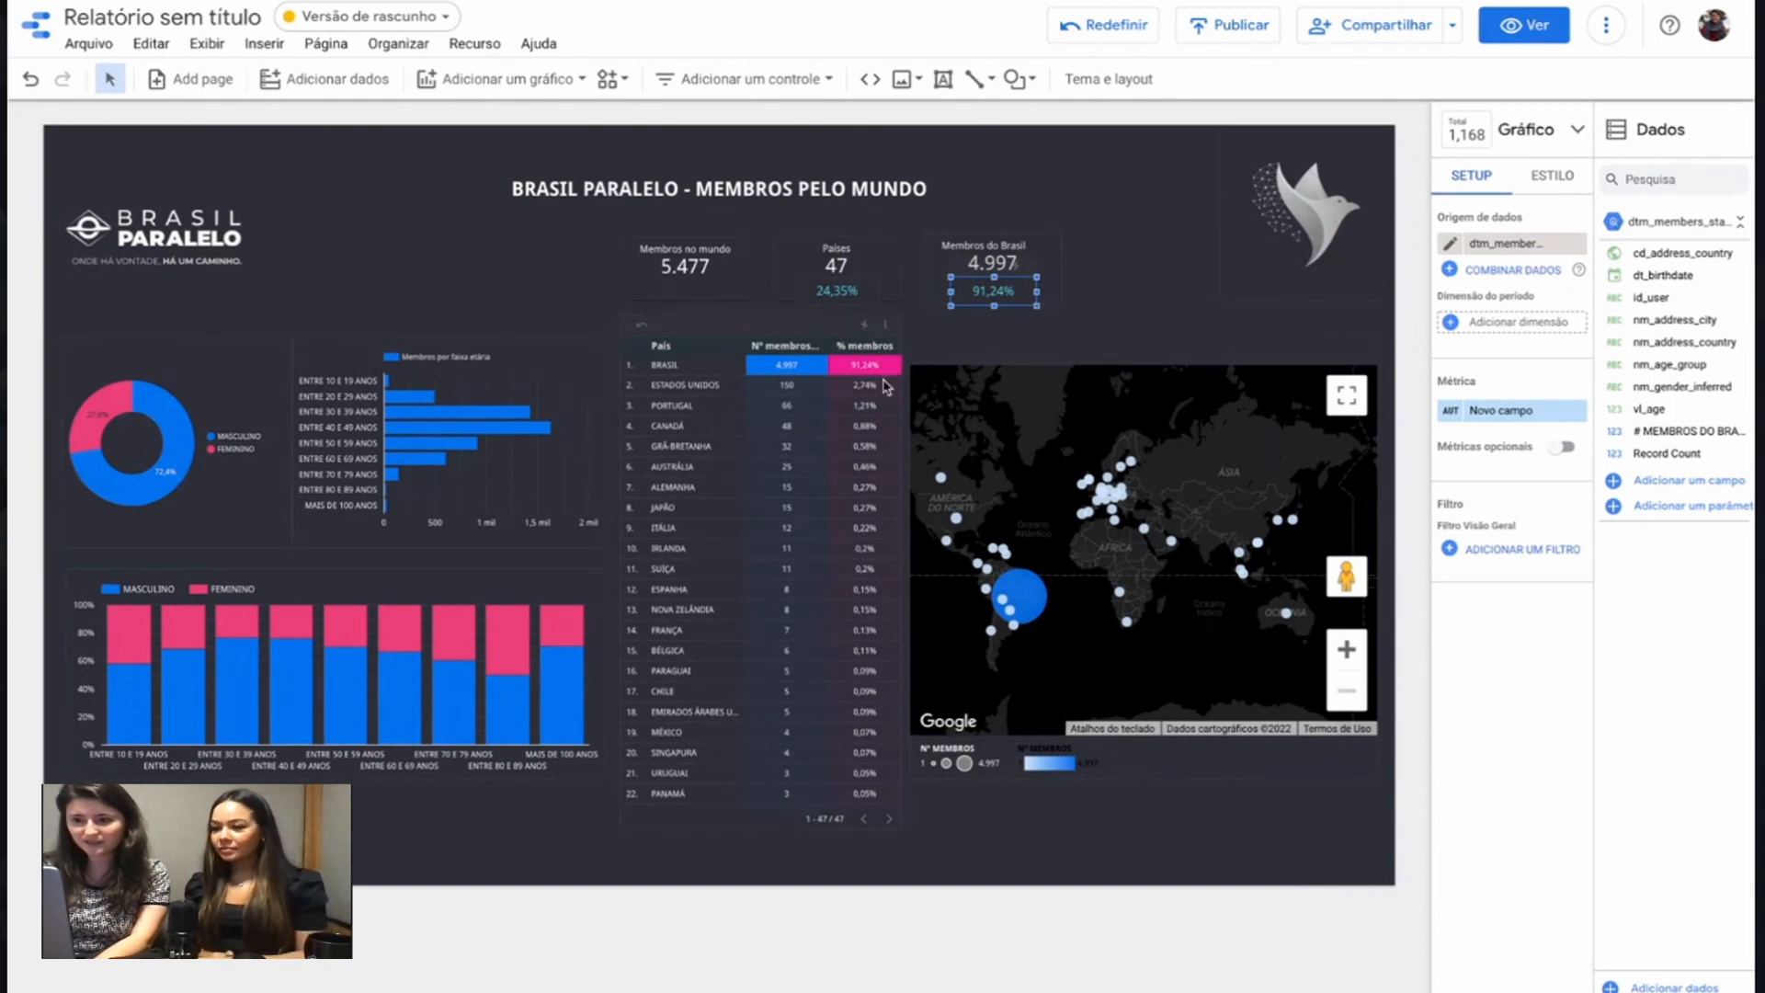
pyautogui.click(1158, 299)
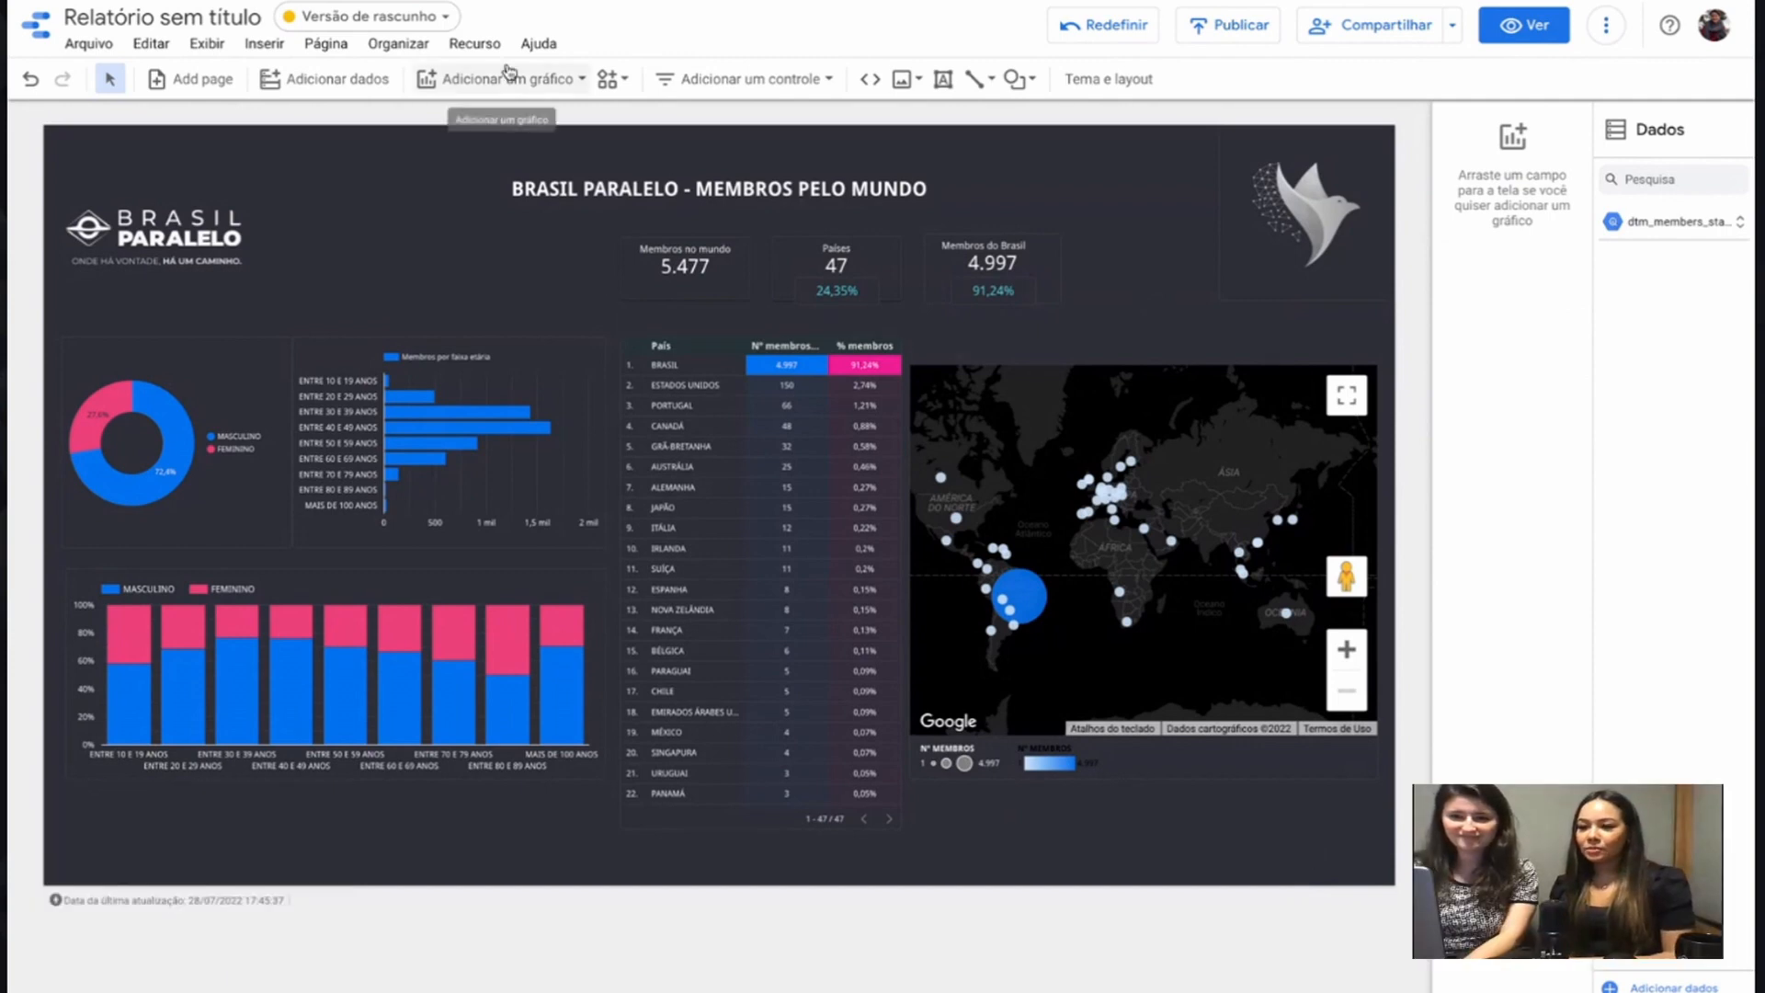
# Step: Open the published version of the report to check its charts and map, and return to editing
pyautogui.click(448, 20)
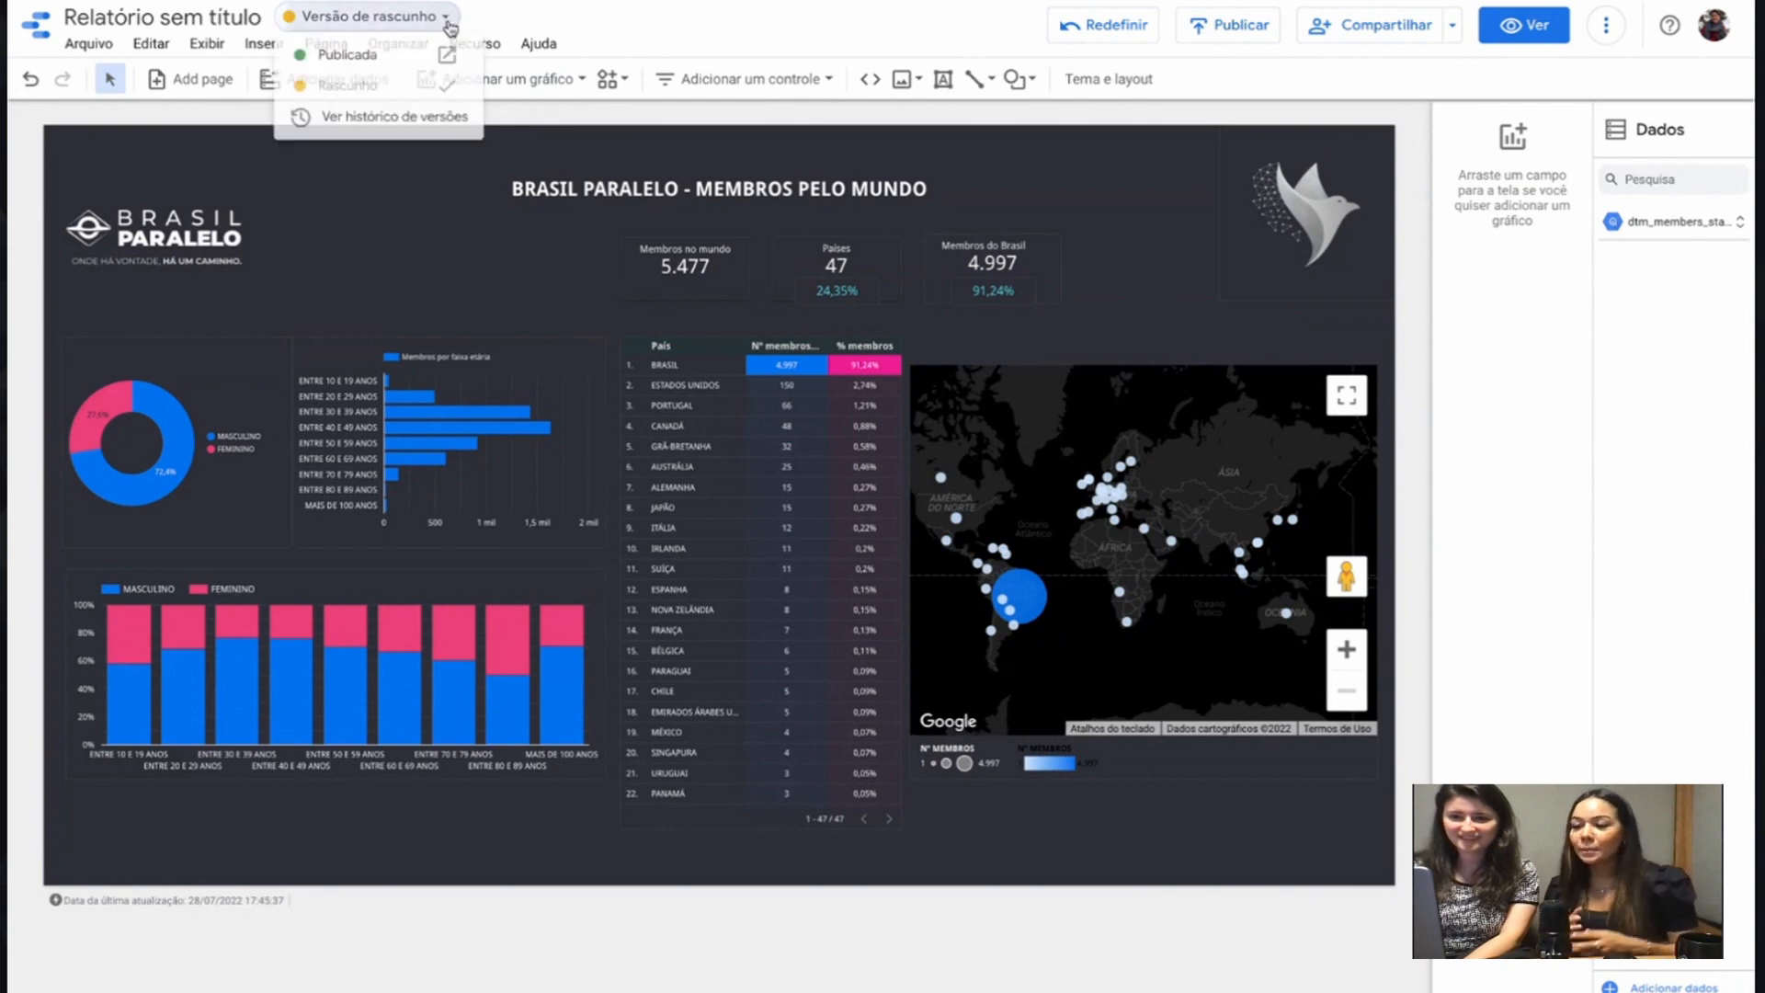
pyautogui.click(379, 58)
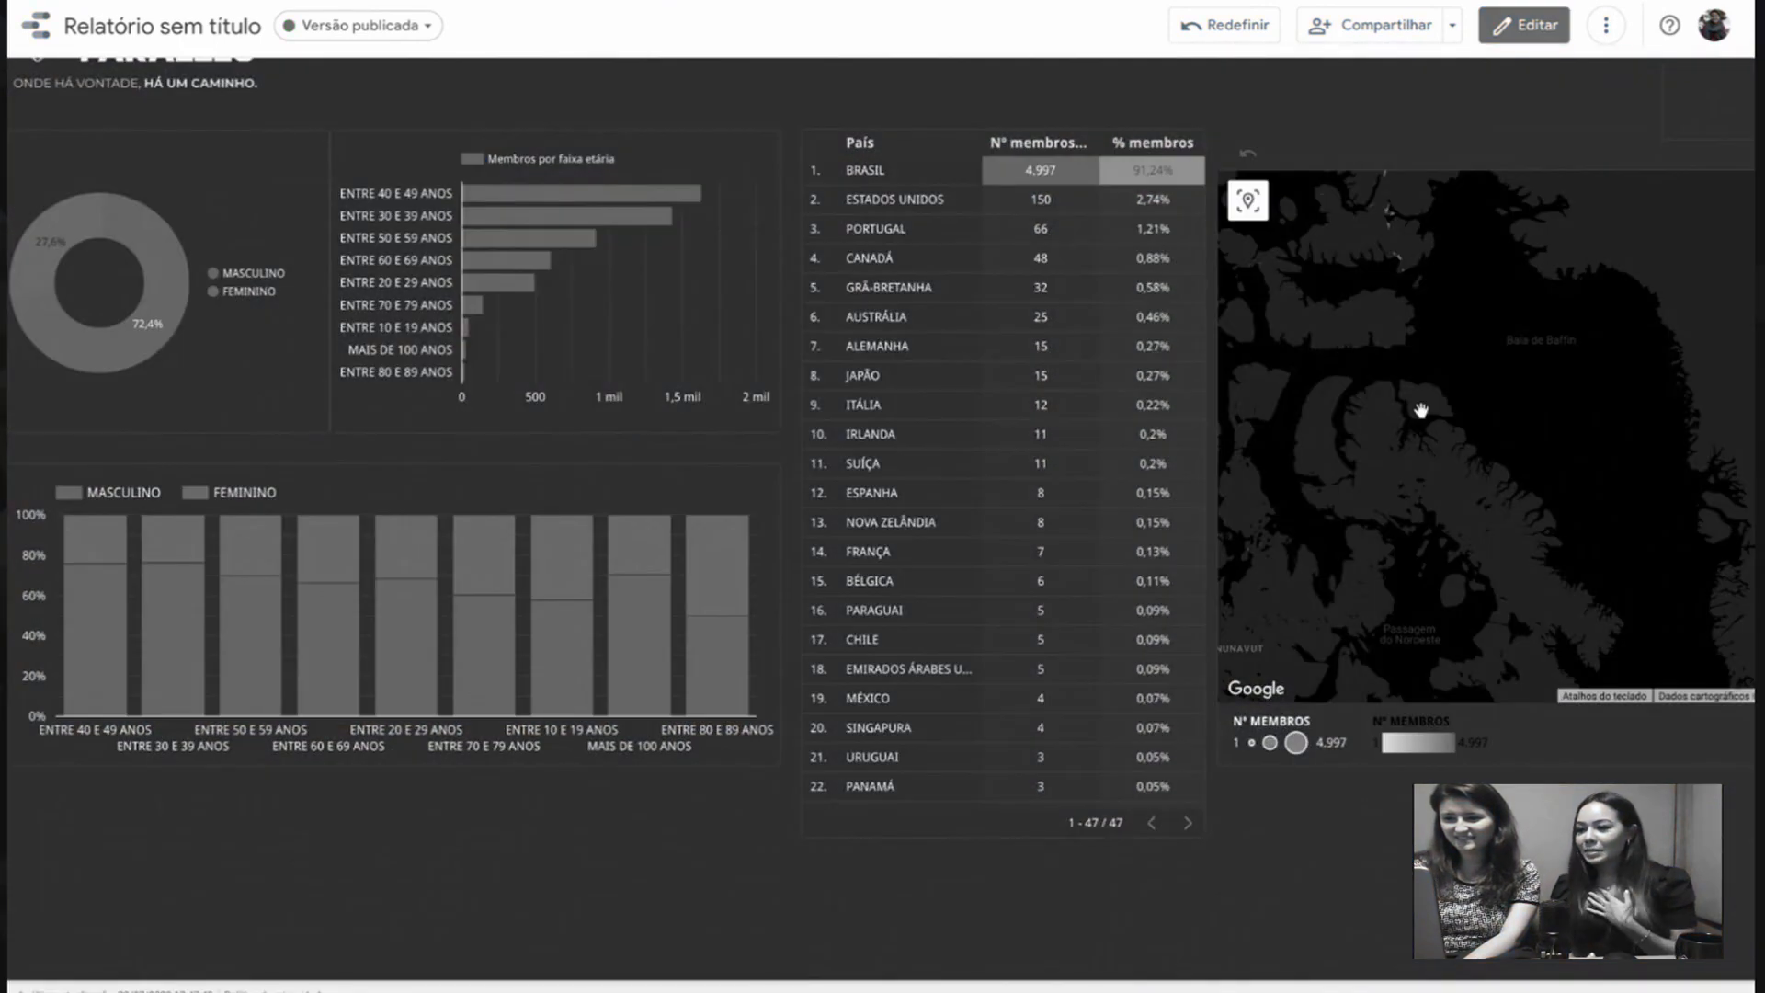
pyautogui.scroll(-4, 1425, 397)
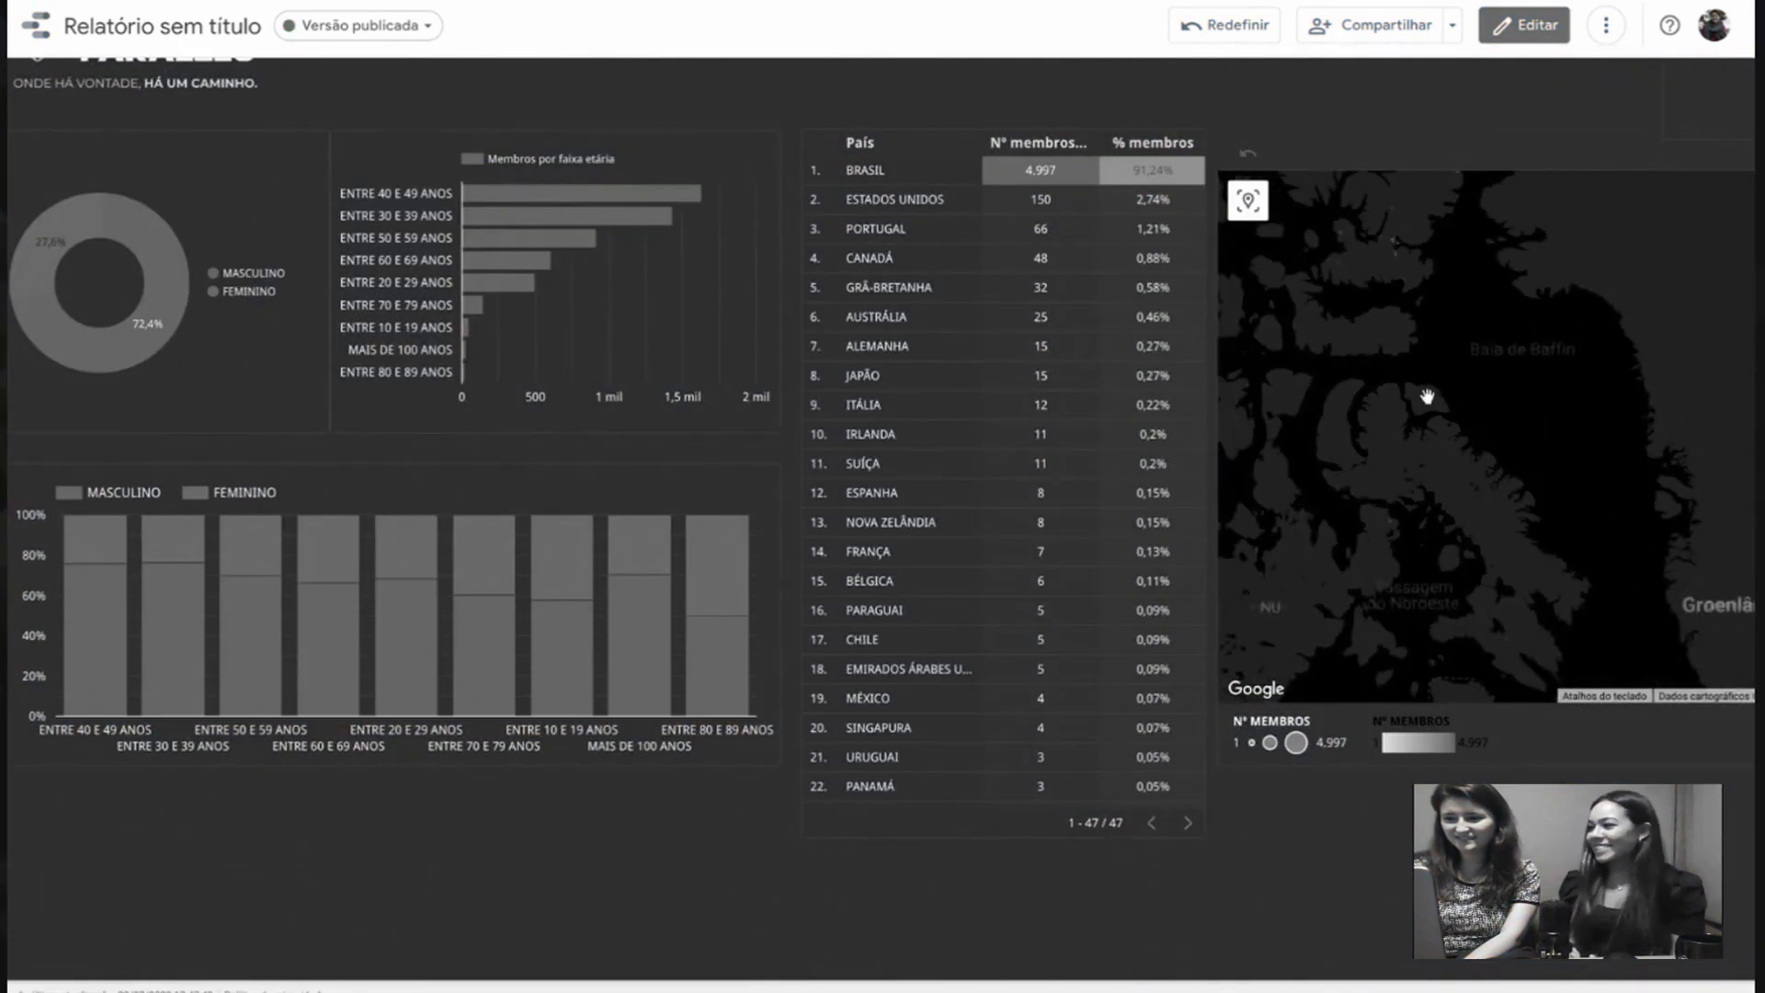
pyautogui.scroll(-5, 1423, 403)
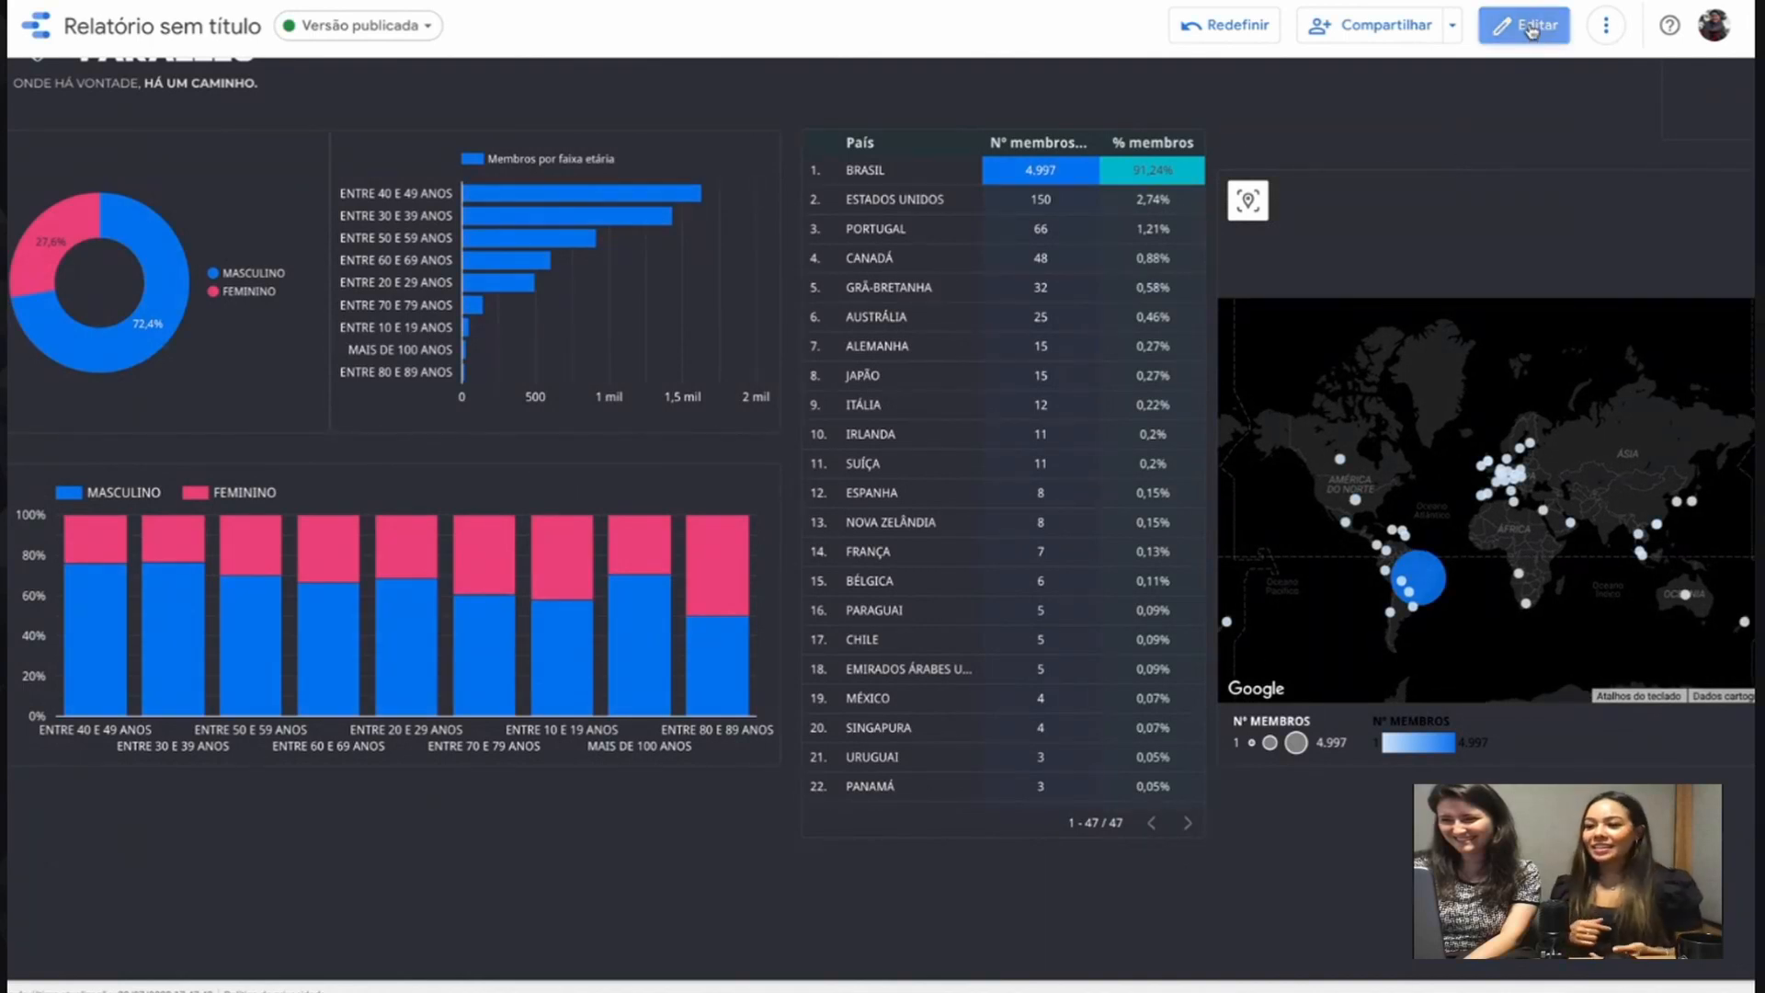
pyautogui.click(1524, 25)
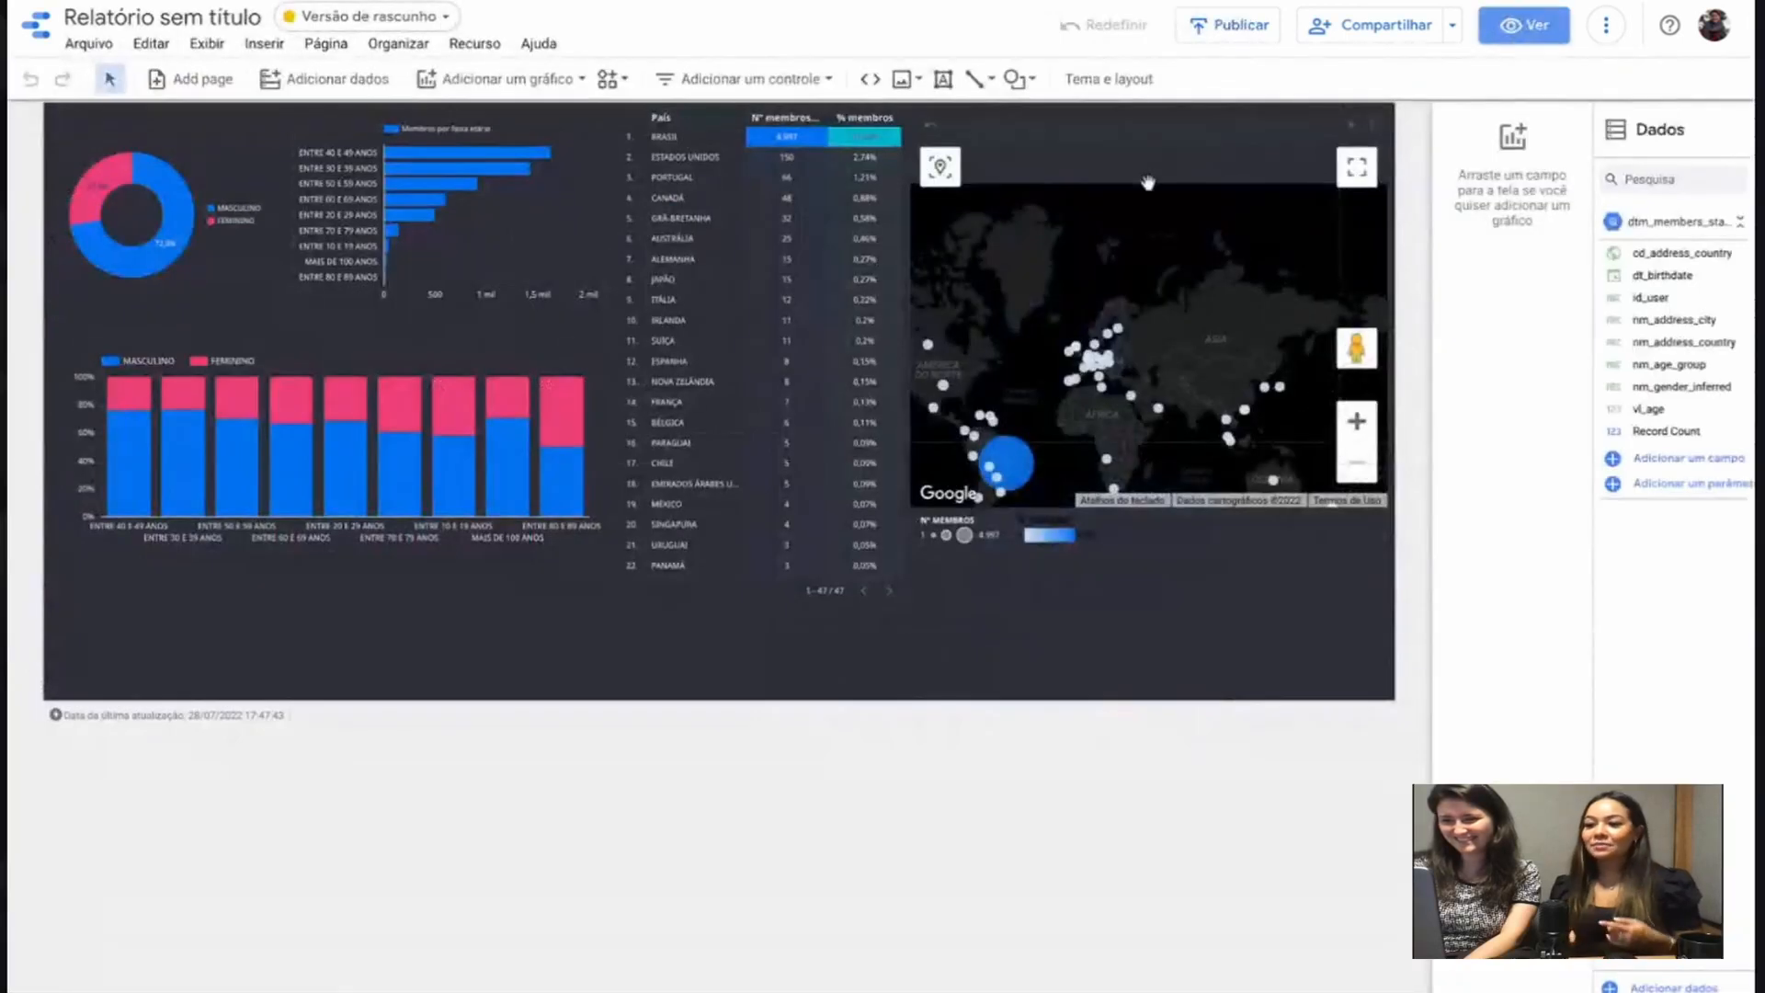
# Step: Publish the current draft changes to the report
pyautogui.scroll(3, 1002, 528)
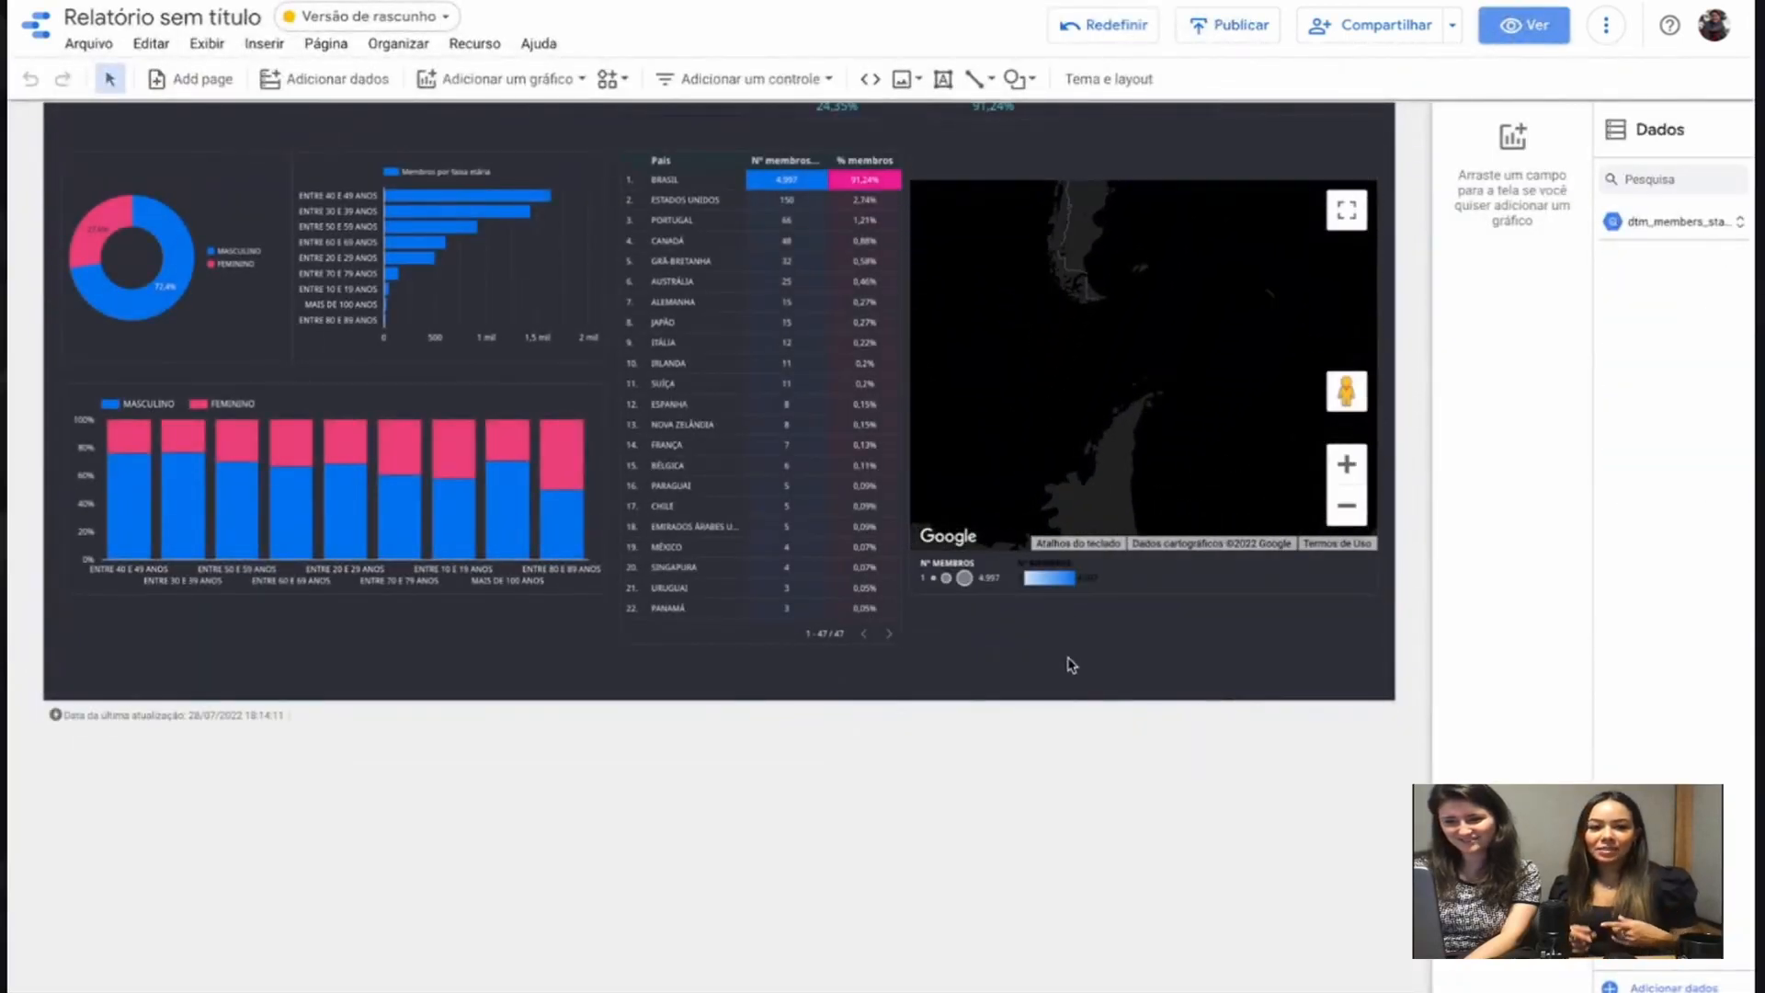
pyautogui.scroll(2, 1069, 665)
pyautogui.click(1145, 526)
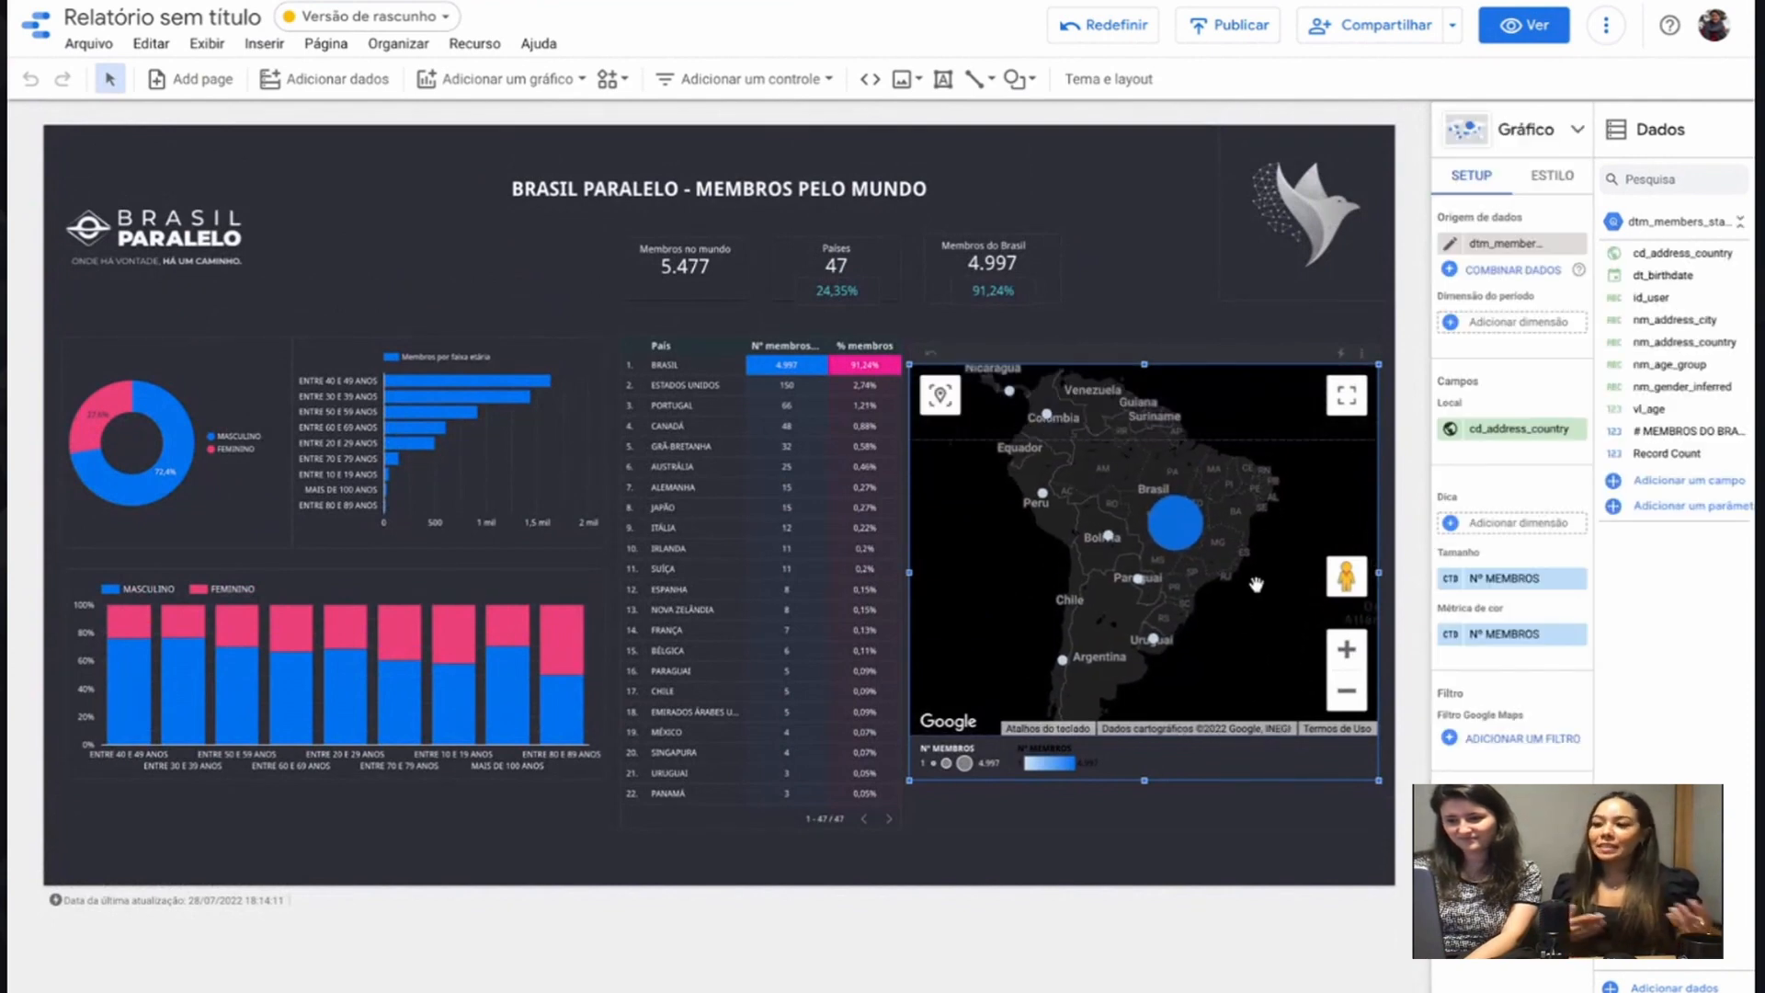
pyautogui.click(1194, 286)
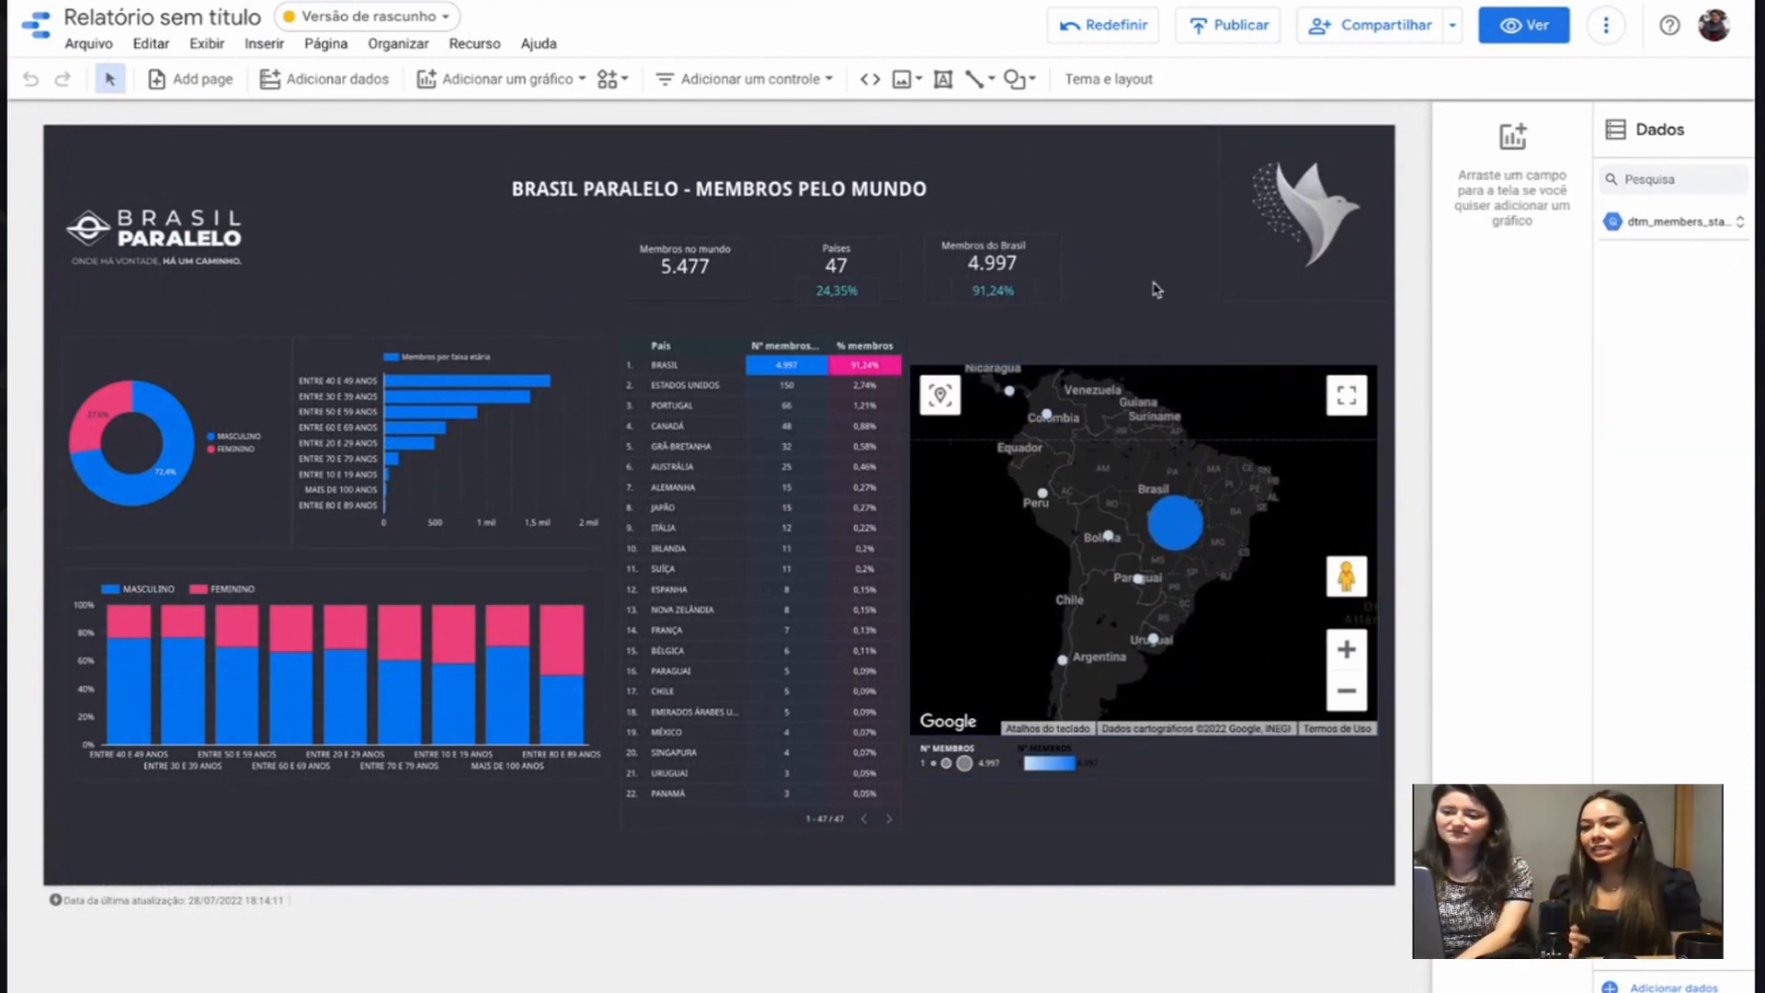
pyautogui.click(1238, 27)
pyautogui.click(1033, 541)
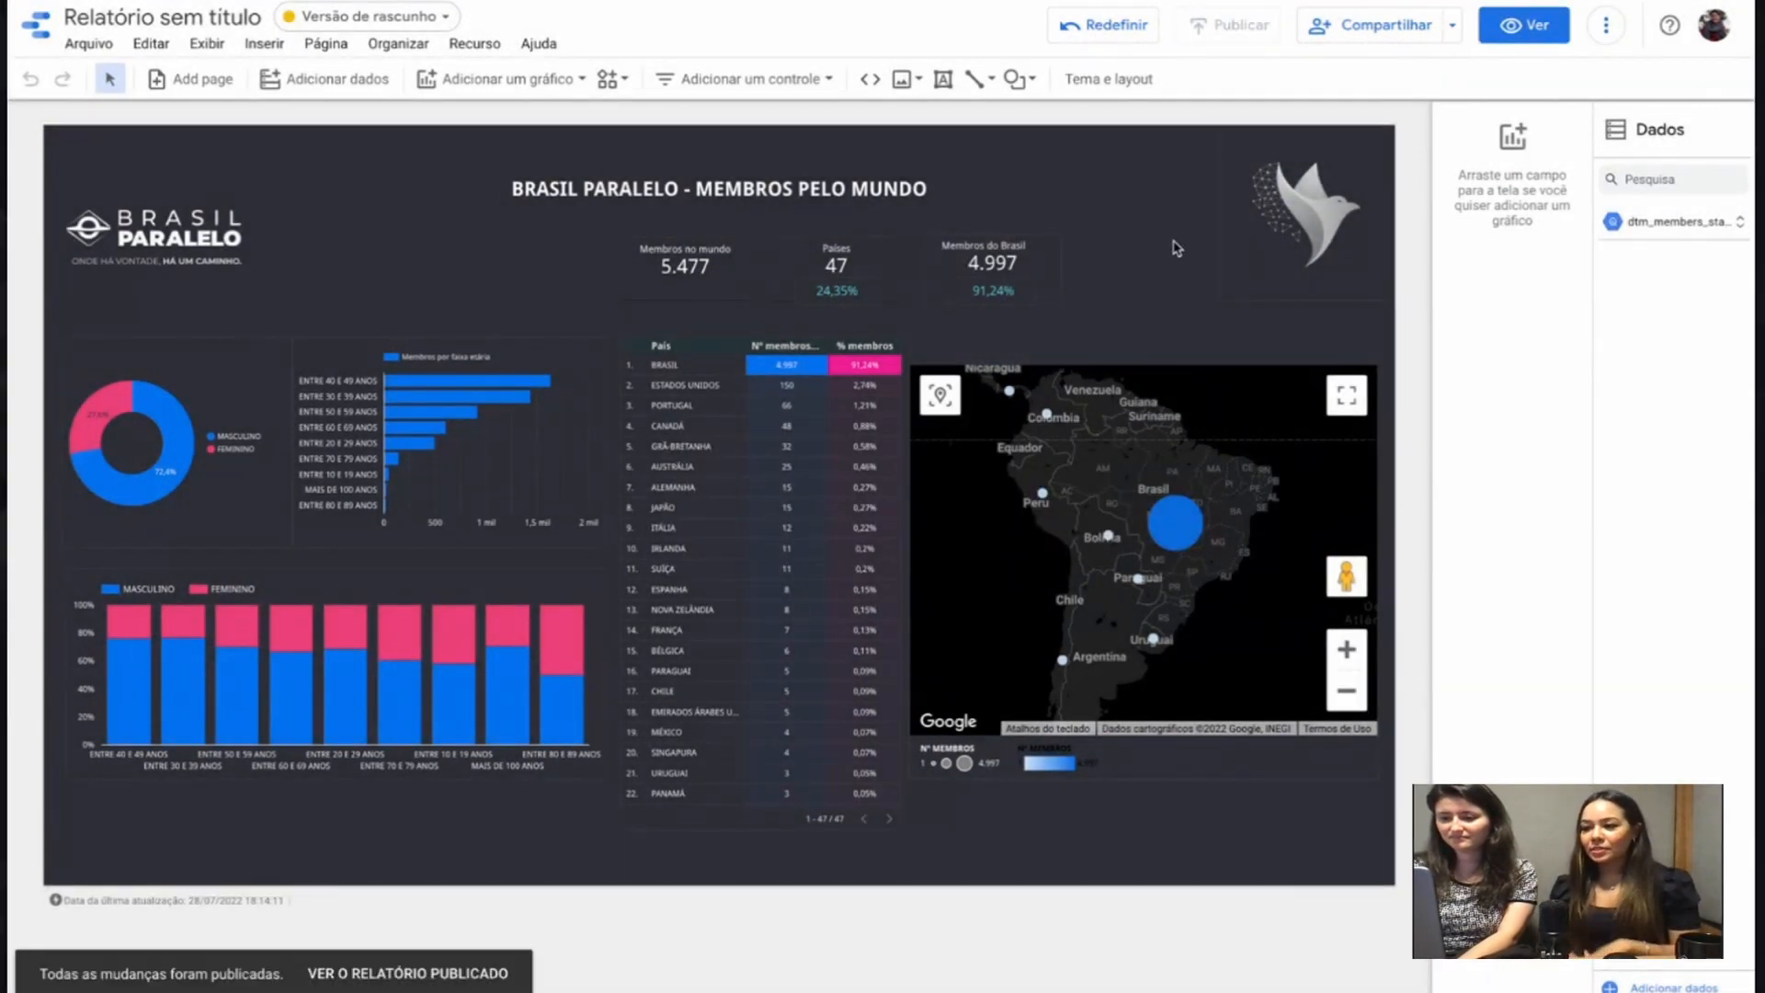
# Step: Open the report's published version to check the updated dashboard
pyautogui.click(427, 18)
pyautogui.click(378, 59)
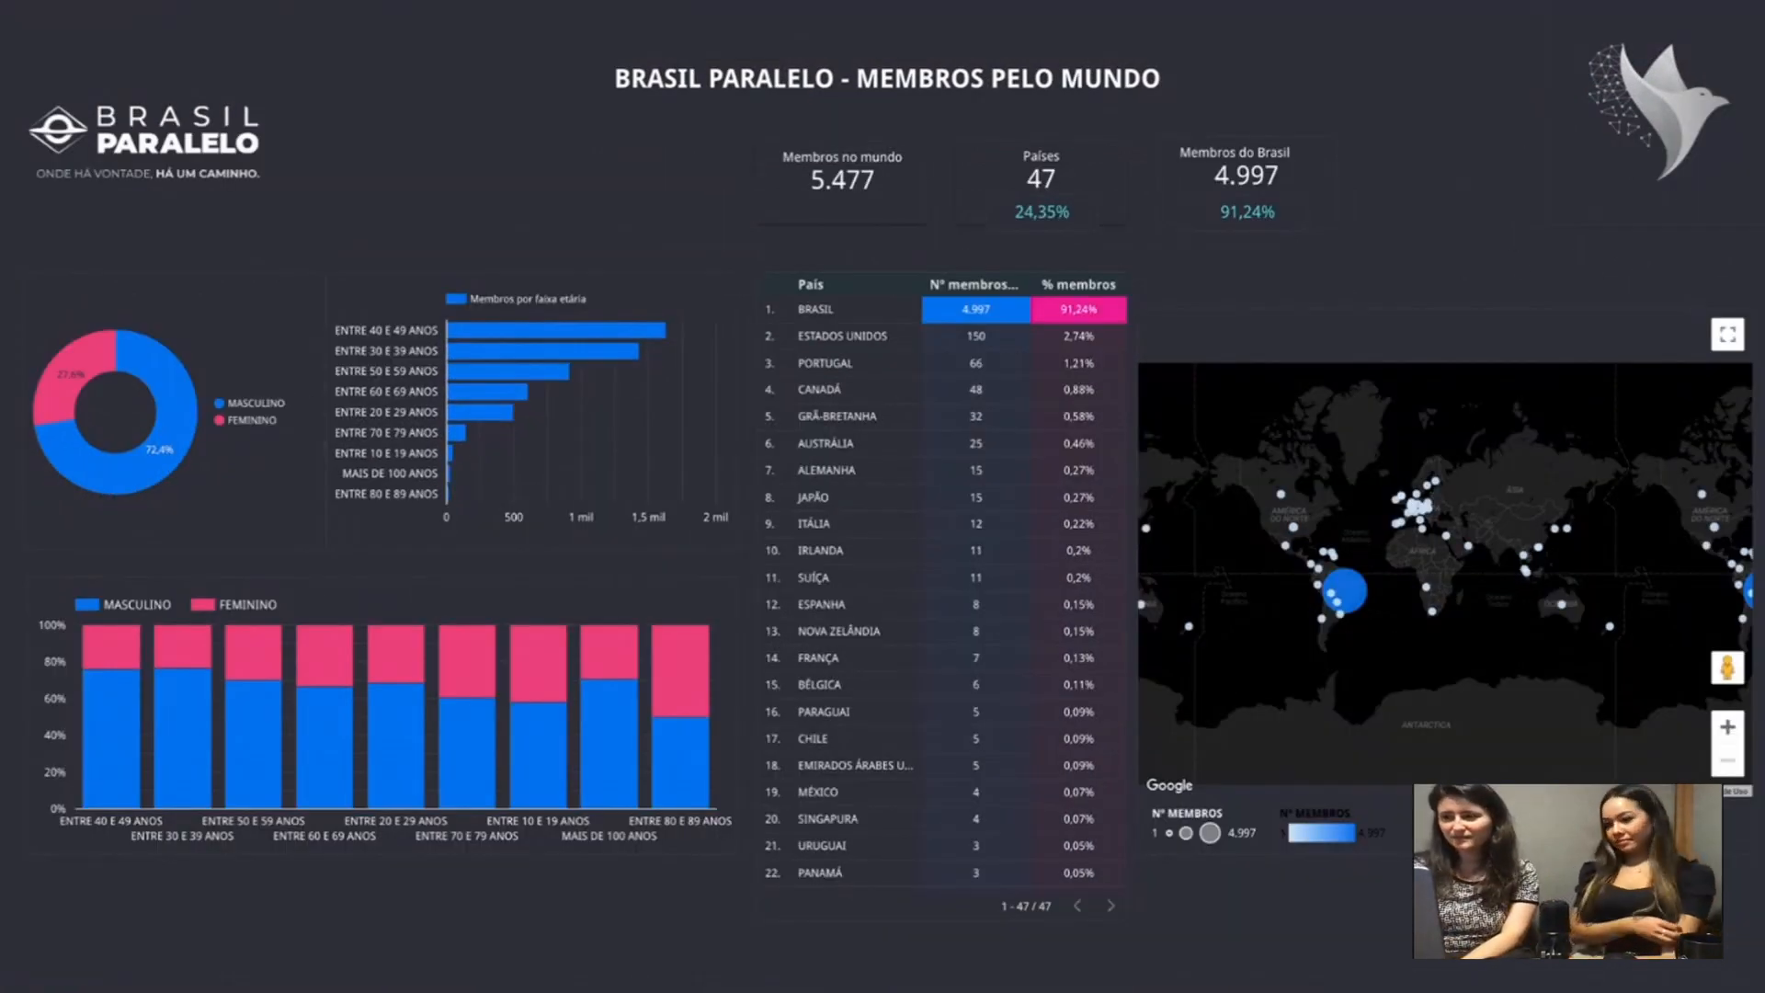
pyautogui.press('Escape')
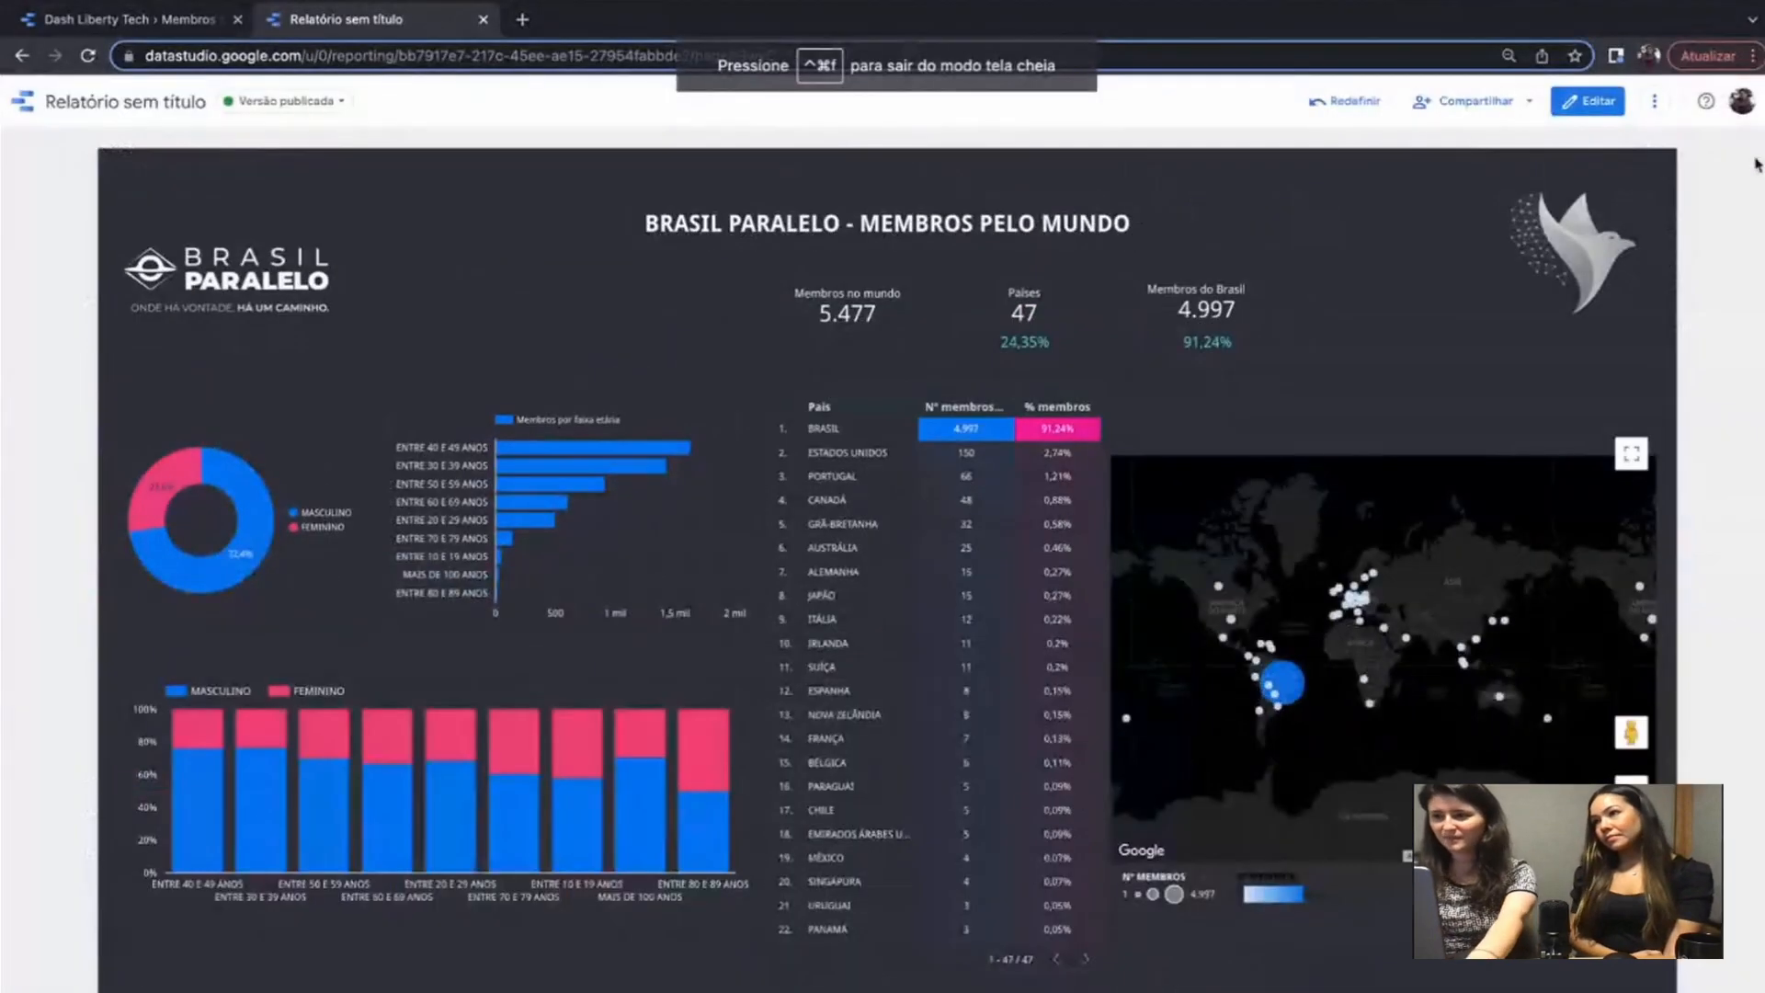
# Step: Present the published report in full screen to examine its scorecards, charts and map, and exit full screen
pyautogui.click(1656, 101)
pyautogui.click(1637, 219)
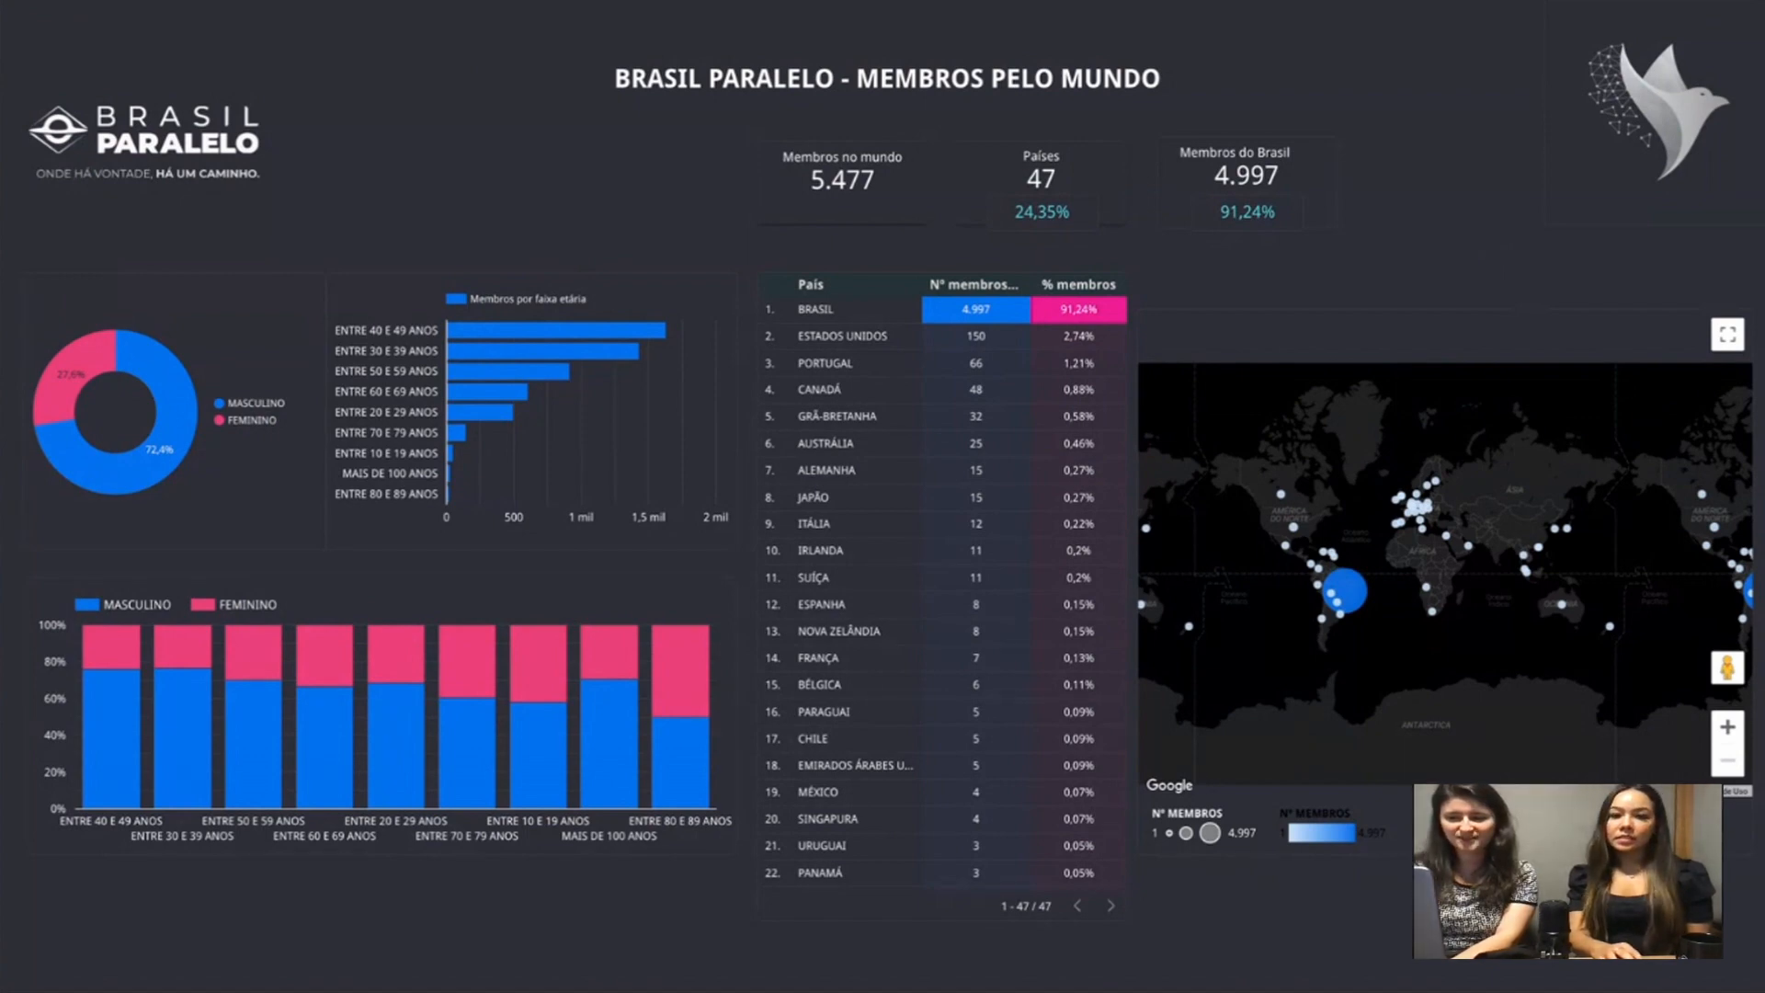
pyautogui.moveTo(1490, 451)
pyautogui.mouseDown()
pyautogui.moveTo(1488, 474)
pyautogui.moveTo(1484, 455)
pyautogui.mouseUp()
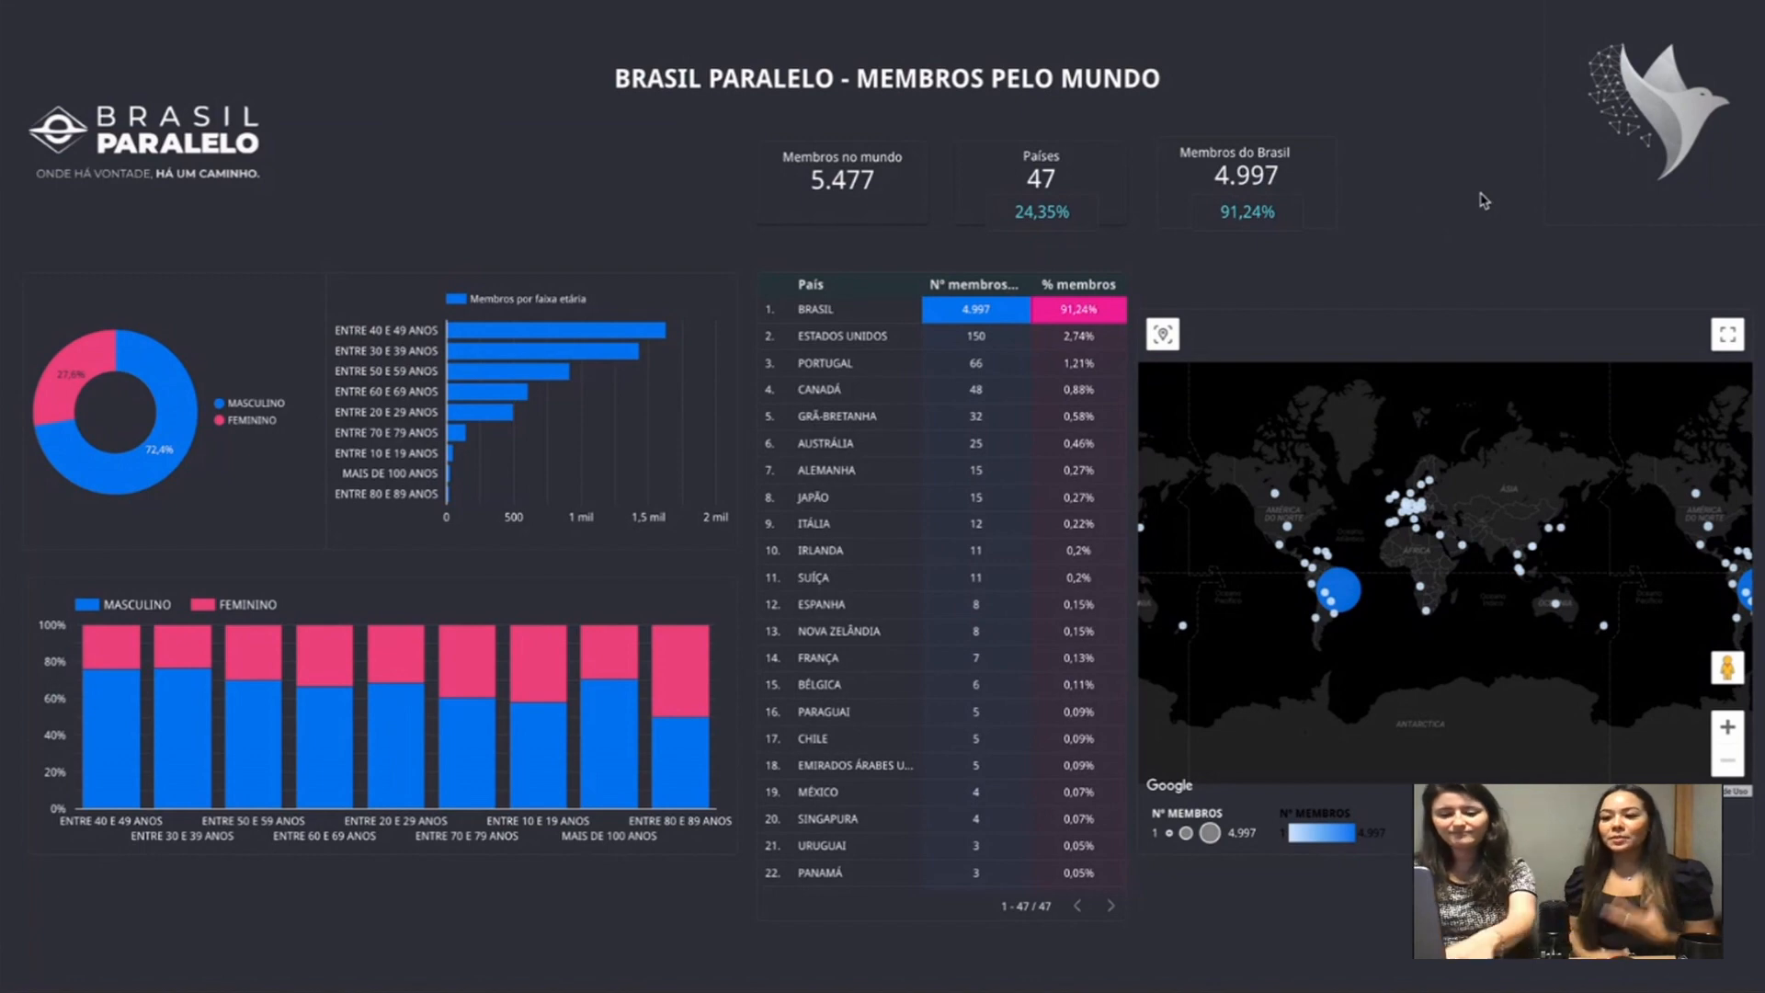
pyautogui.press('Escape')
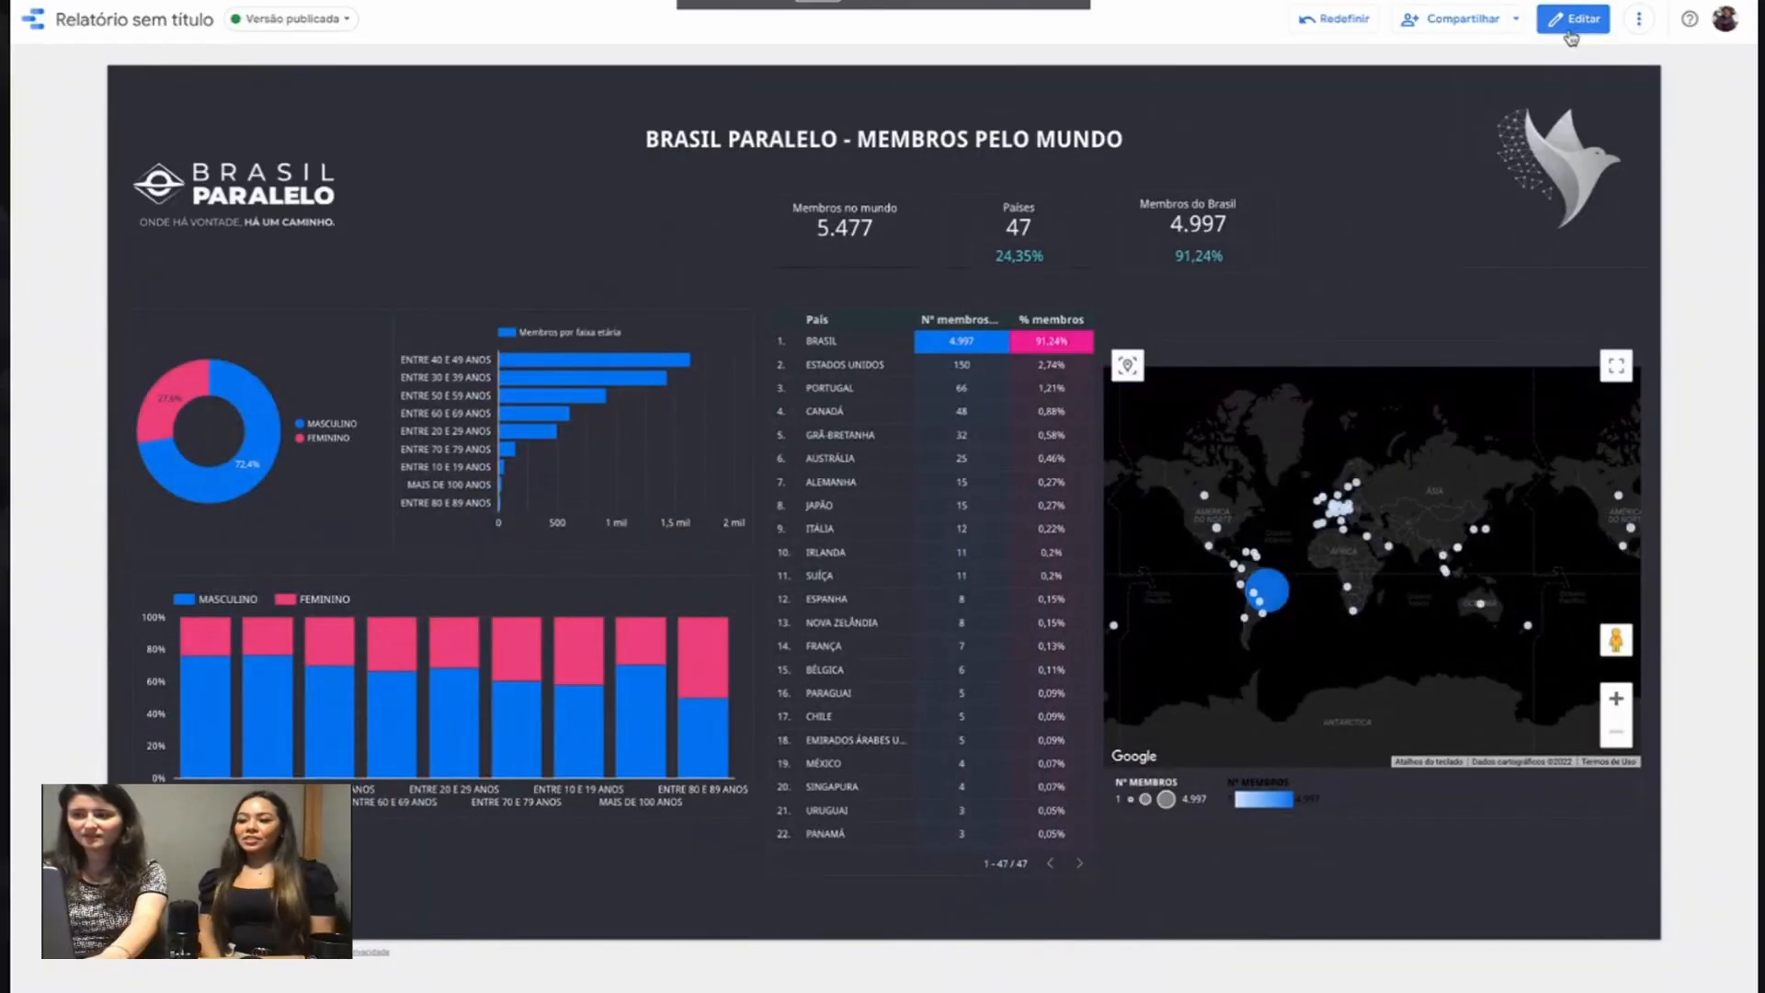
# Step: Return the published report to edit mode
pyautogui.click(1571, 27)
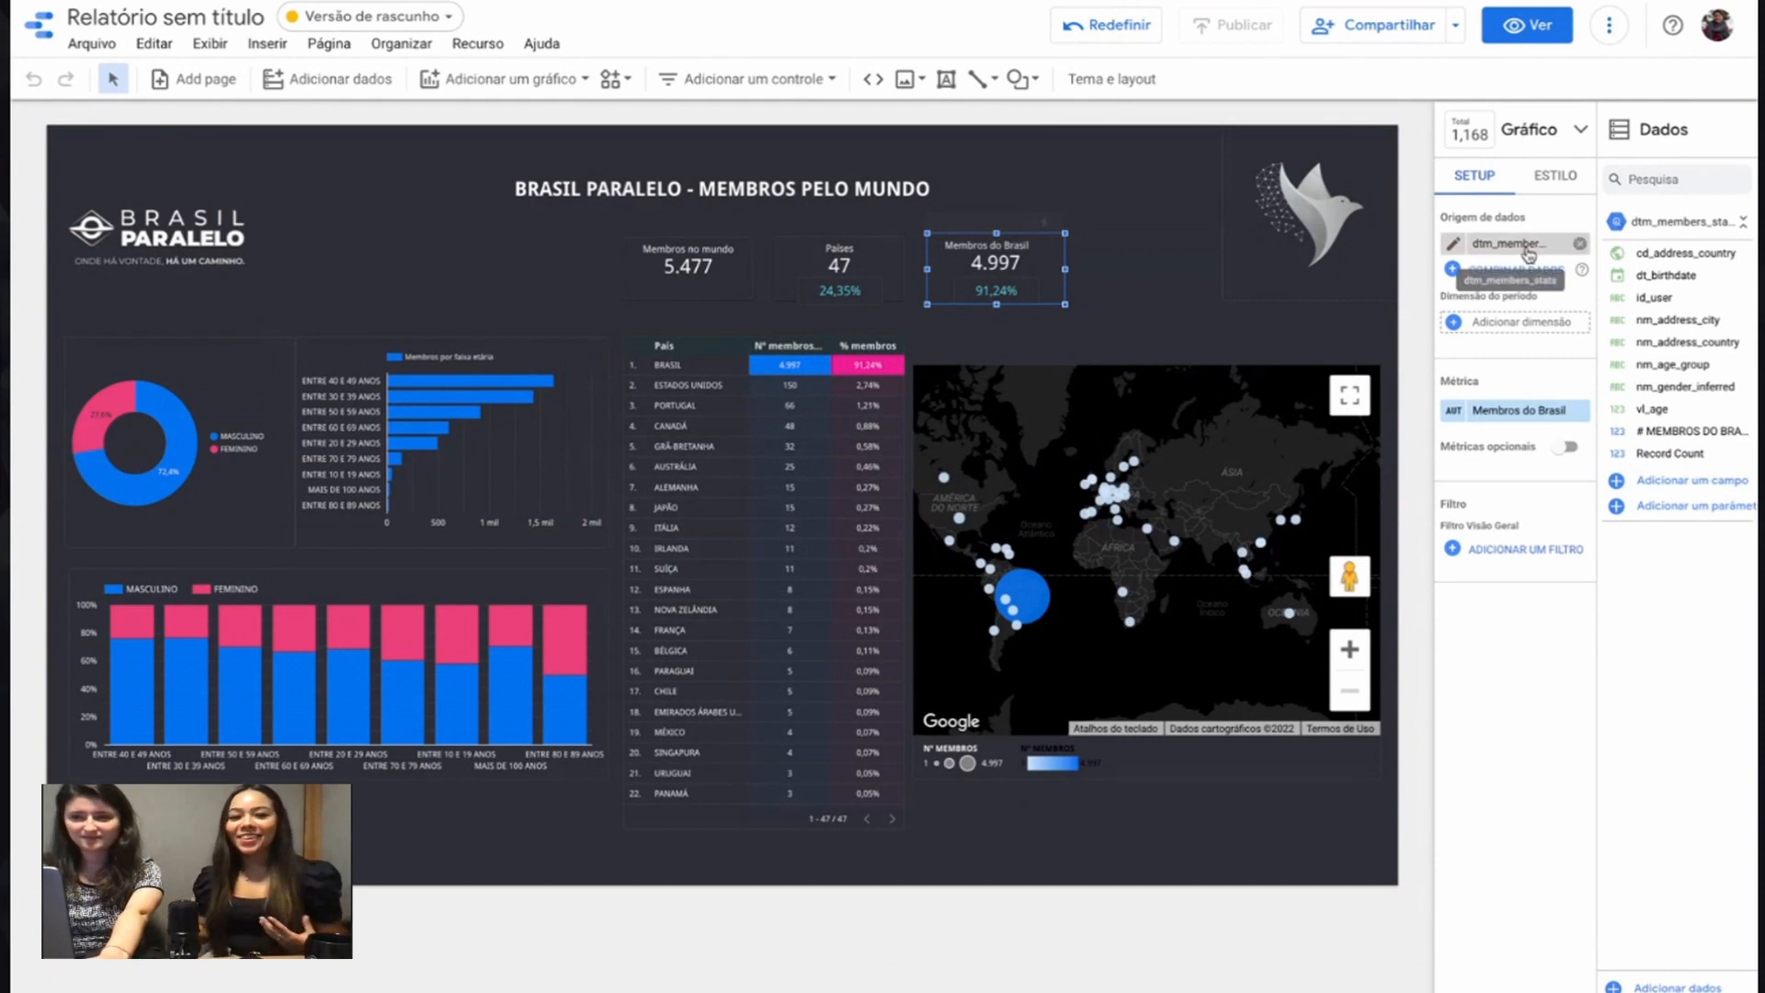
# Step: Start a data blend for the Membros do Brasil scorecard with id_user as dimension, and discard the changes
pyautogui.click(1502, 272)
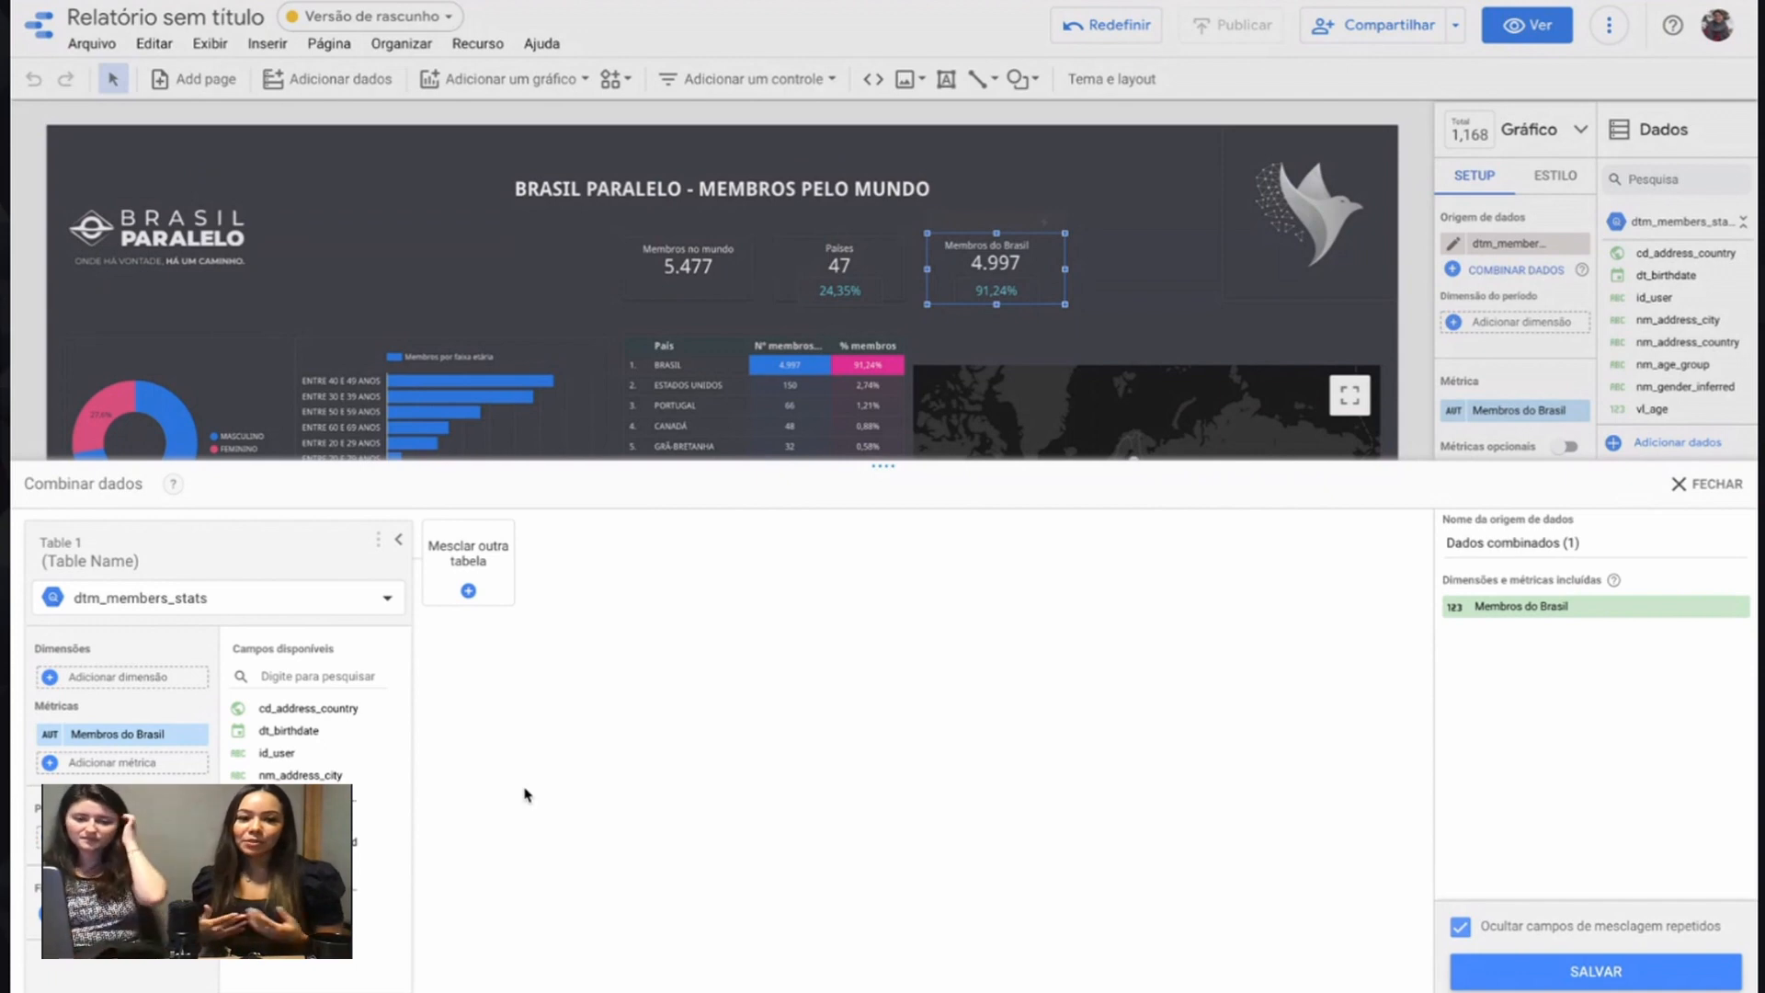
pyautogui.moveTo(364, 749); pyautogui.dragTo(128, 692)
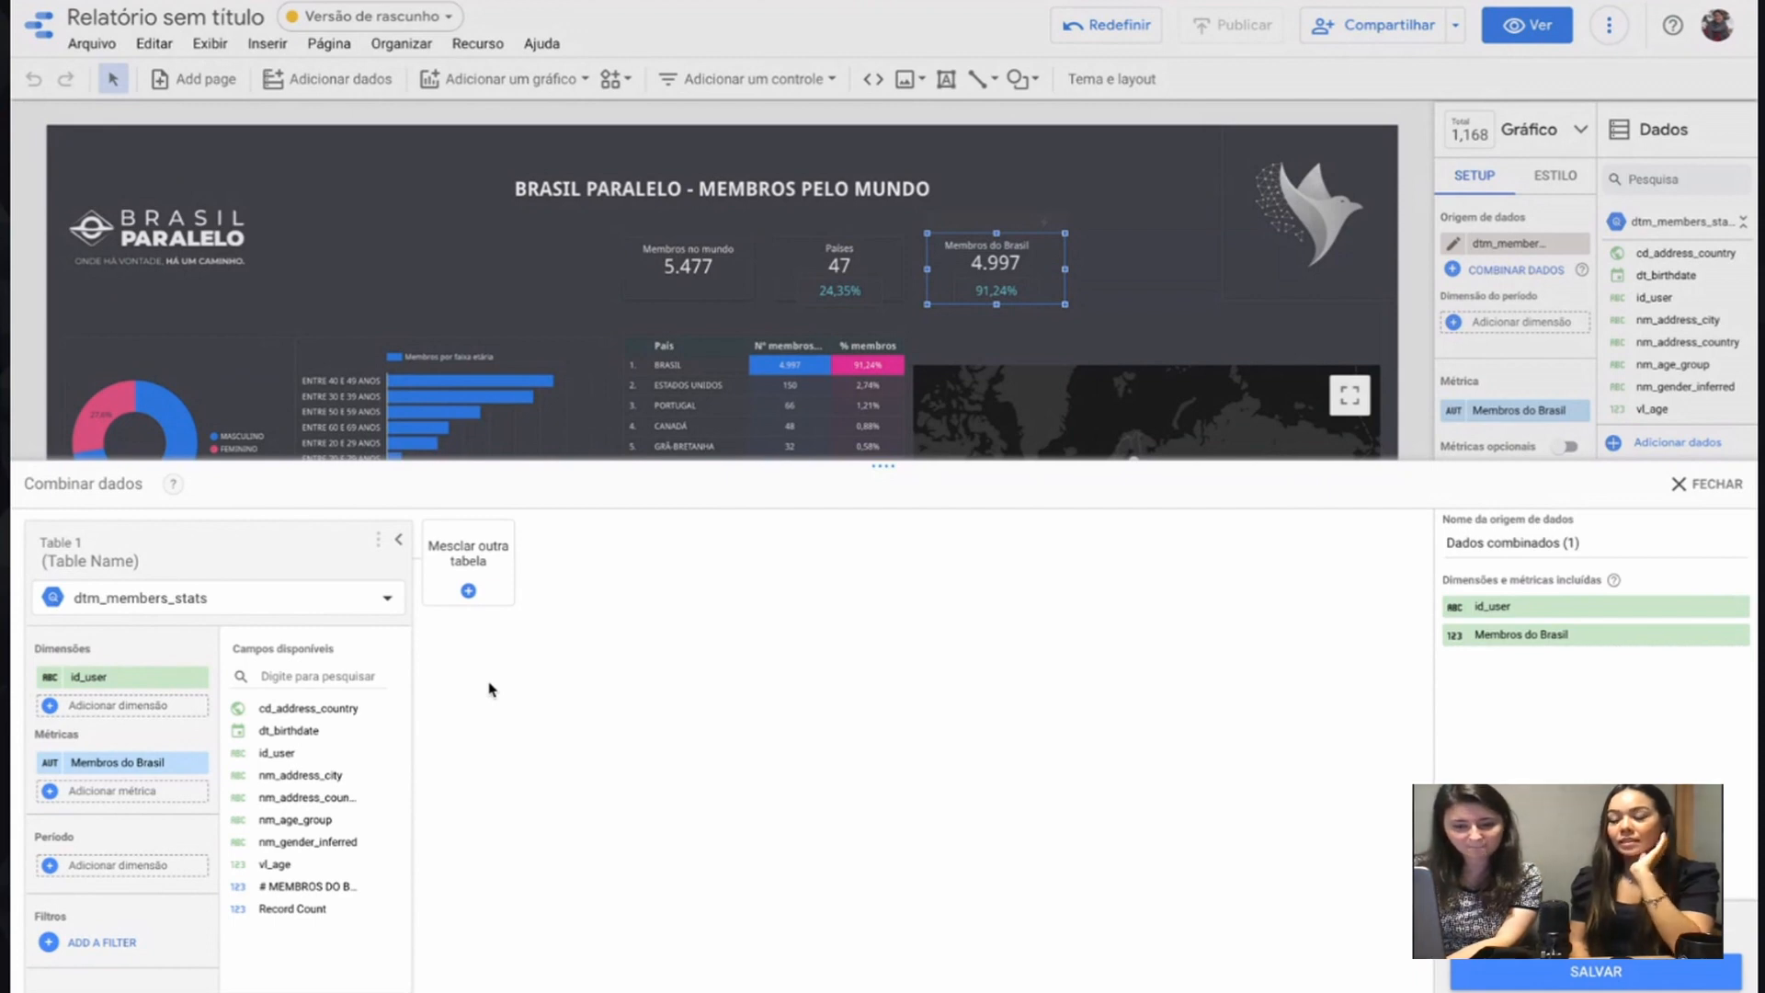
pyautogui.click(1704, 487)
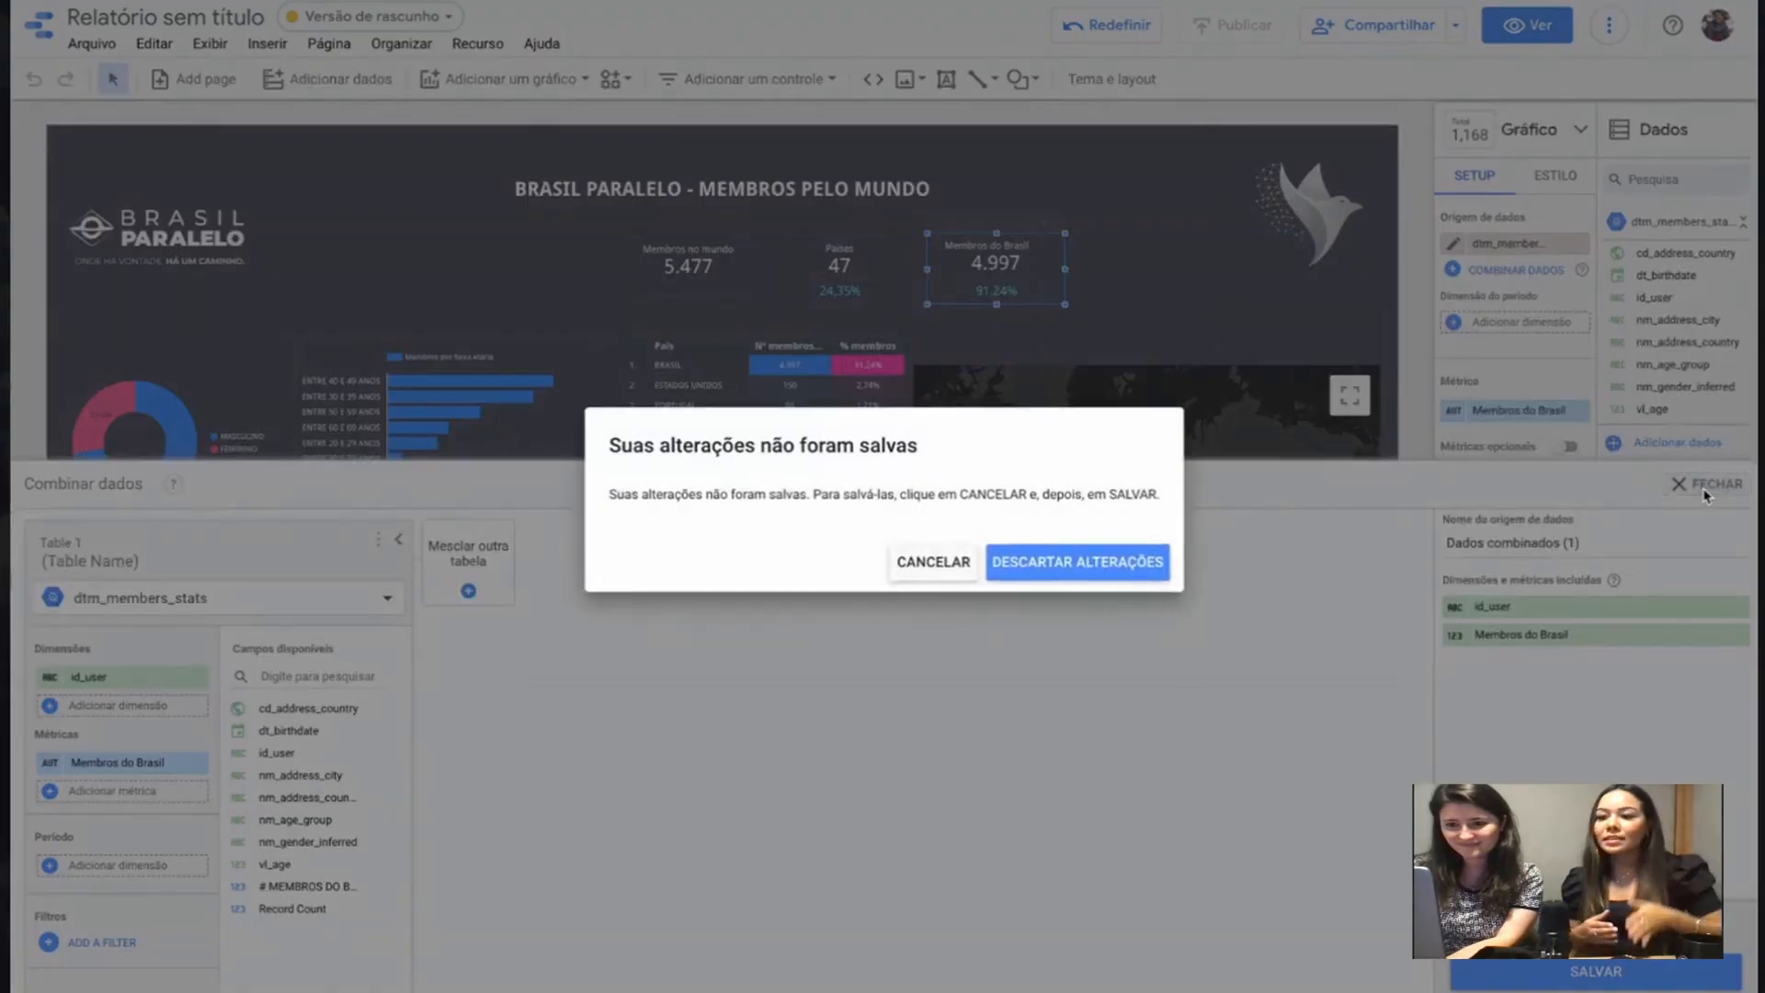
pyautogui.click(997, 577)
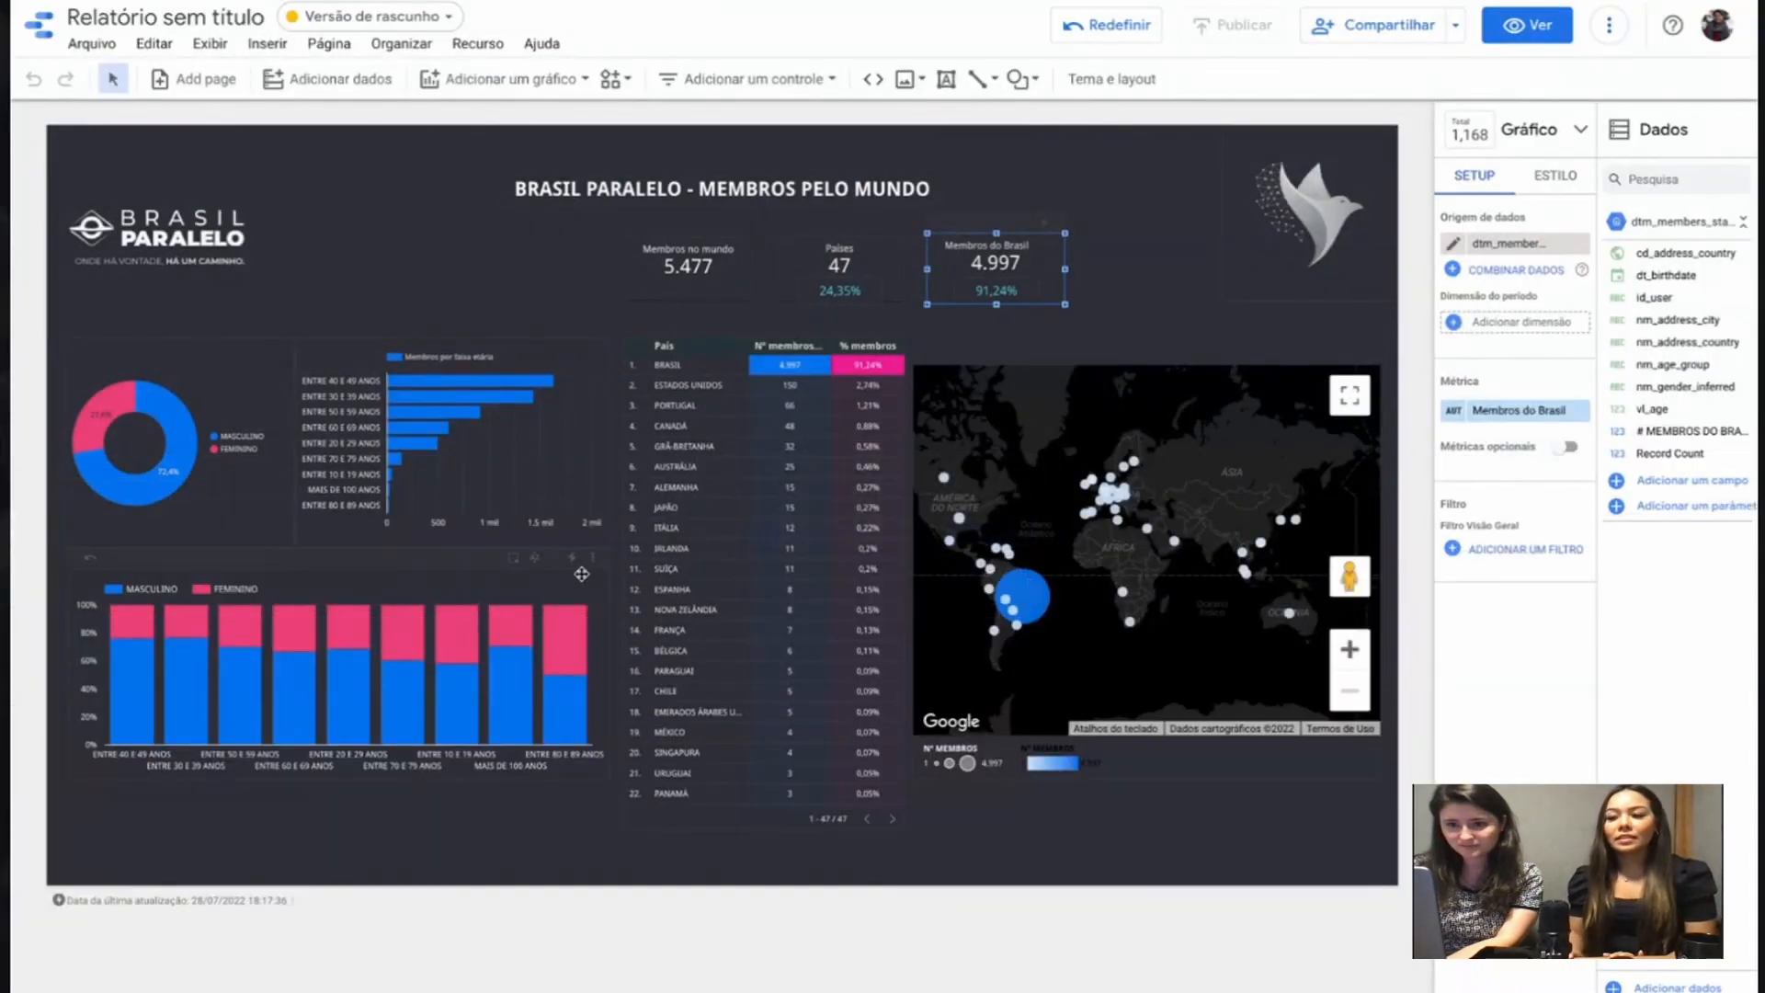
# Step: Add a second blank page to the report and return to the first page
pyautogui.click(328, 43)
pyautogui.click(631, 31)
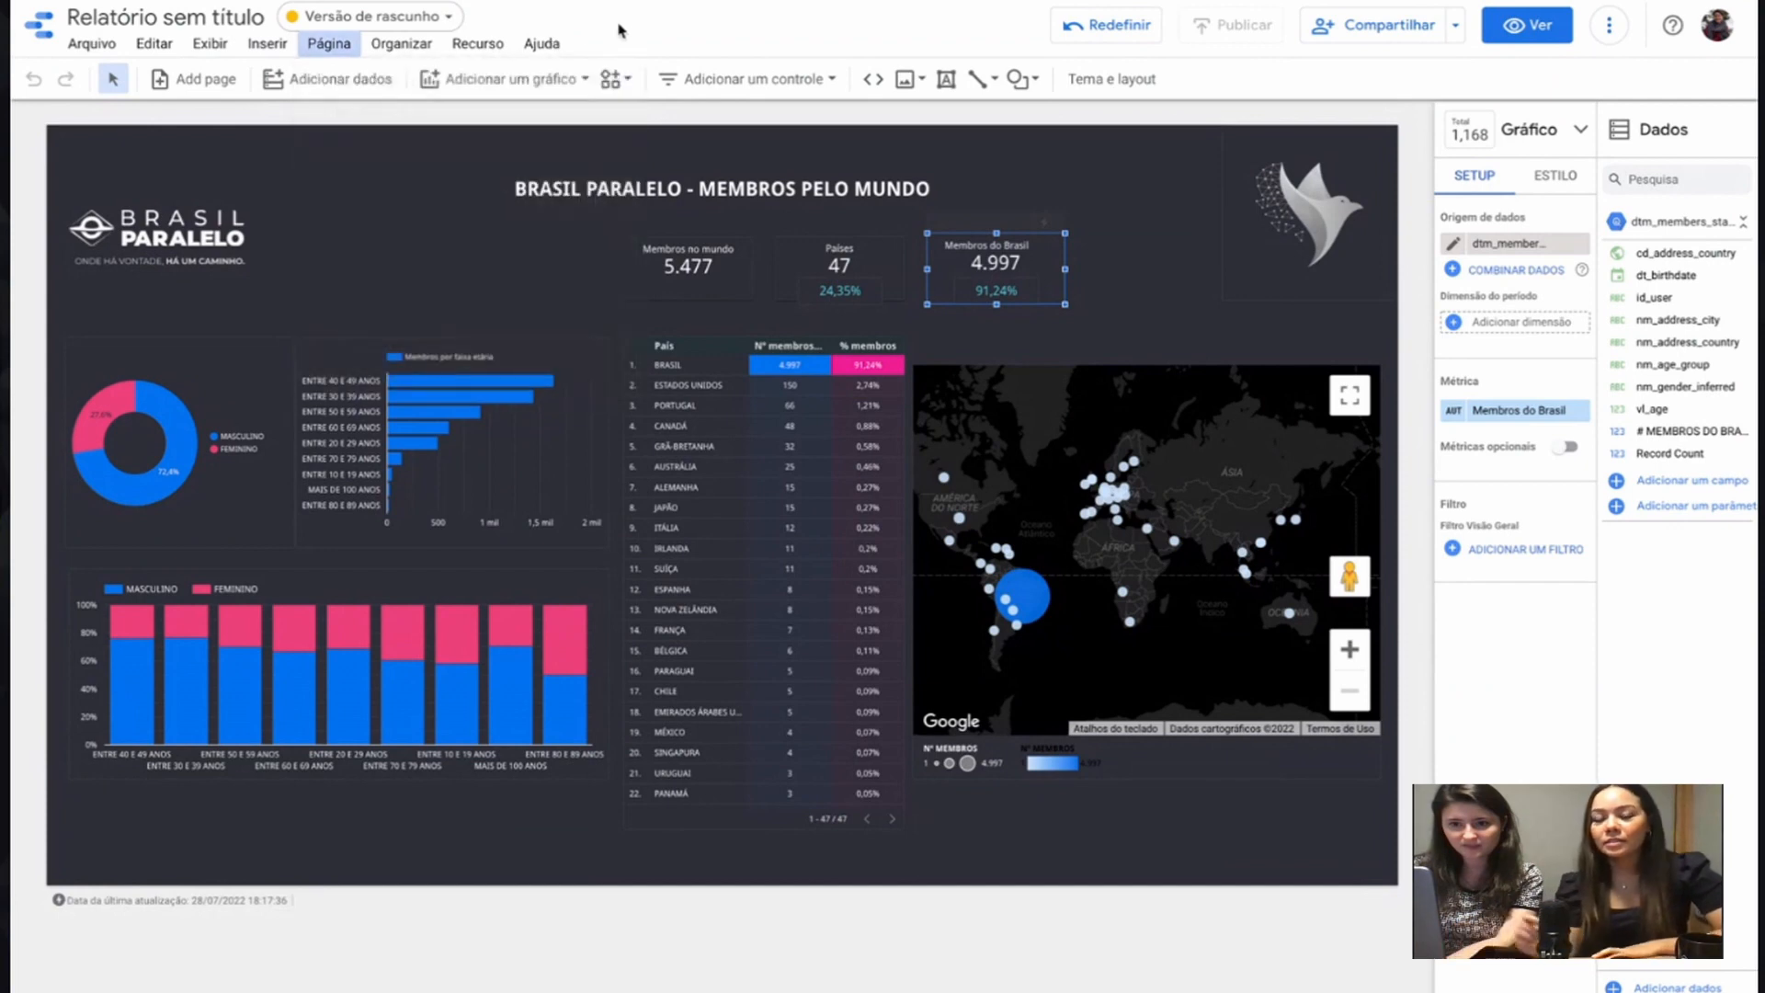
pyautogui.click(206, 82)
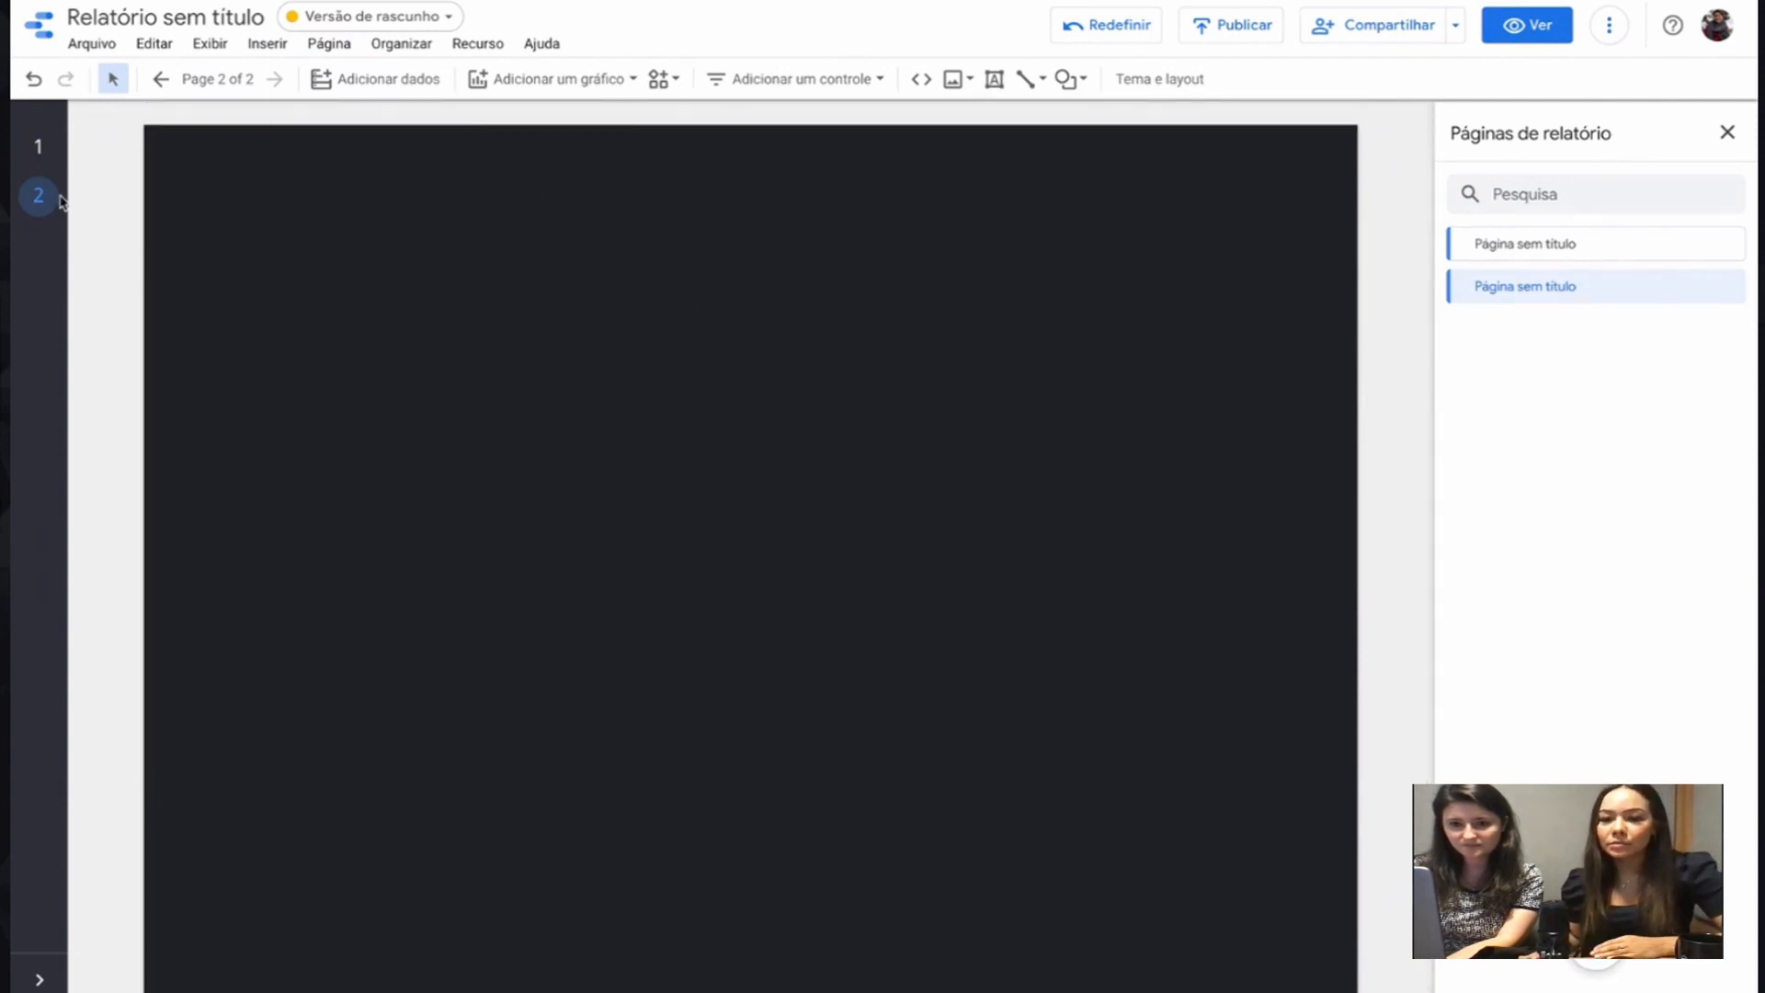
pyautogui.click(38, 149)
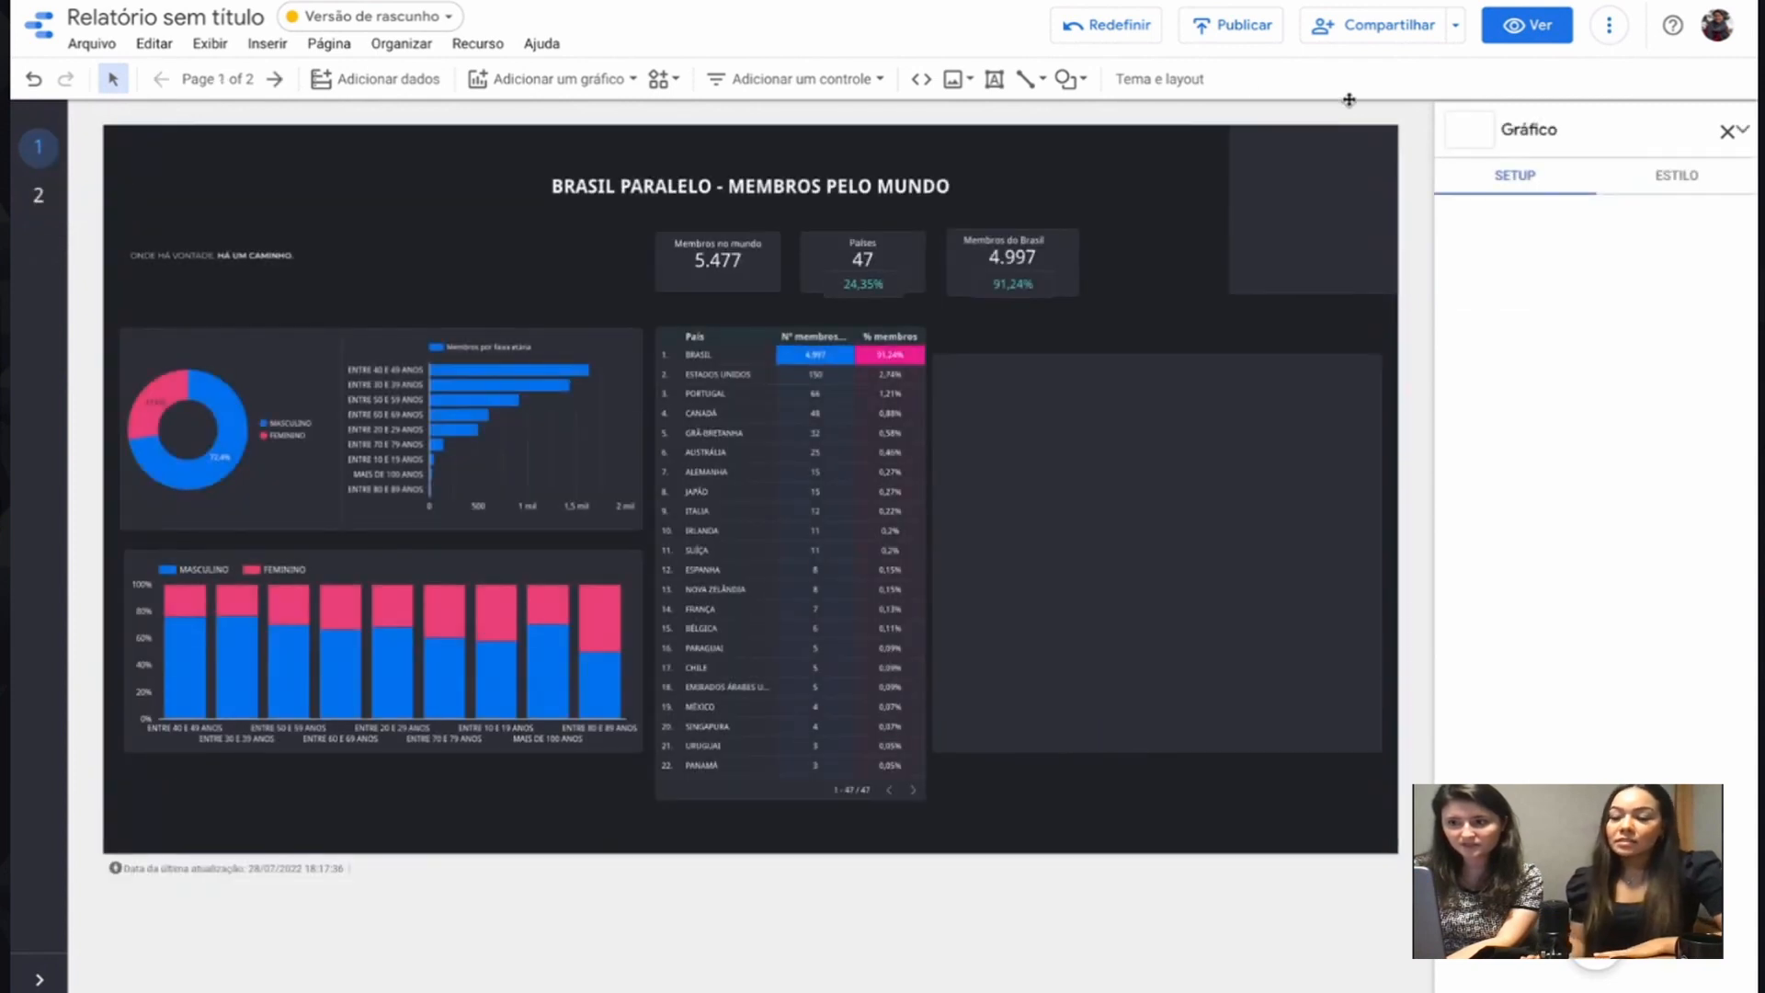
# Step: Set the report layout's navigation type to Guia
pyautogui.click(1171, 83)
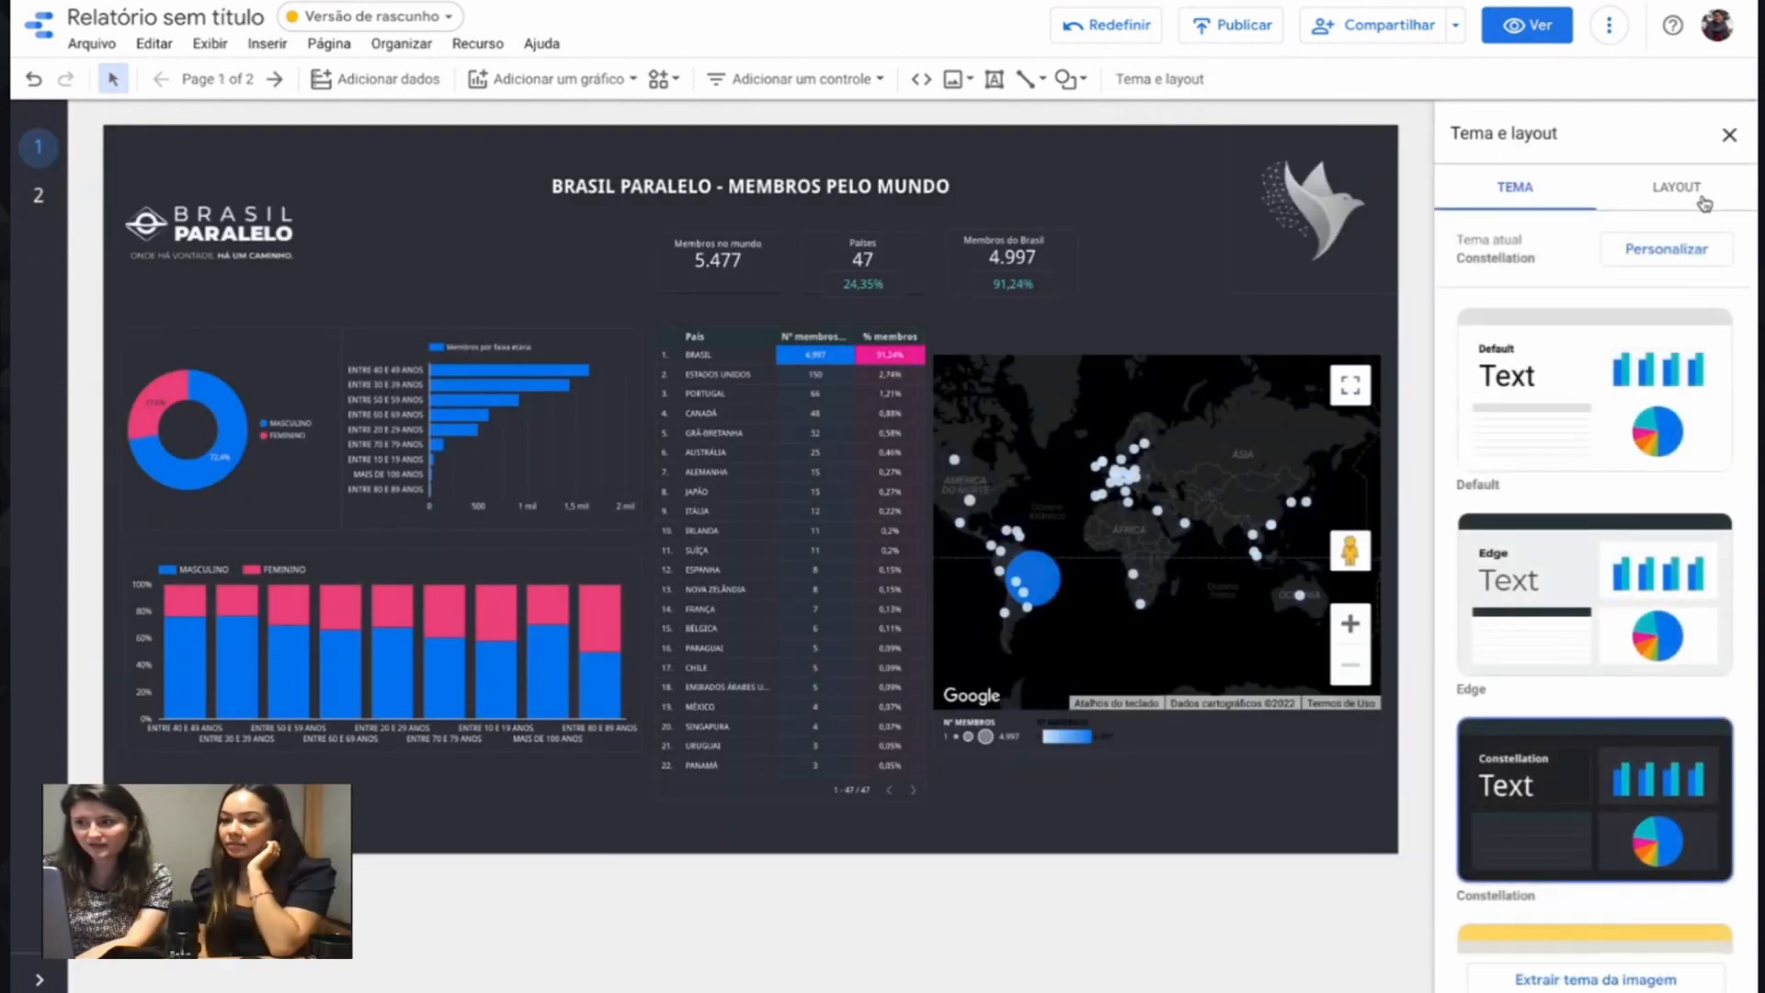
pyautogui.click(1675, 189)
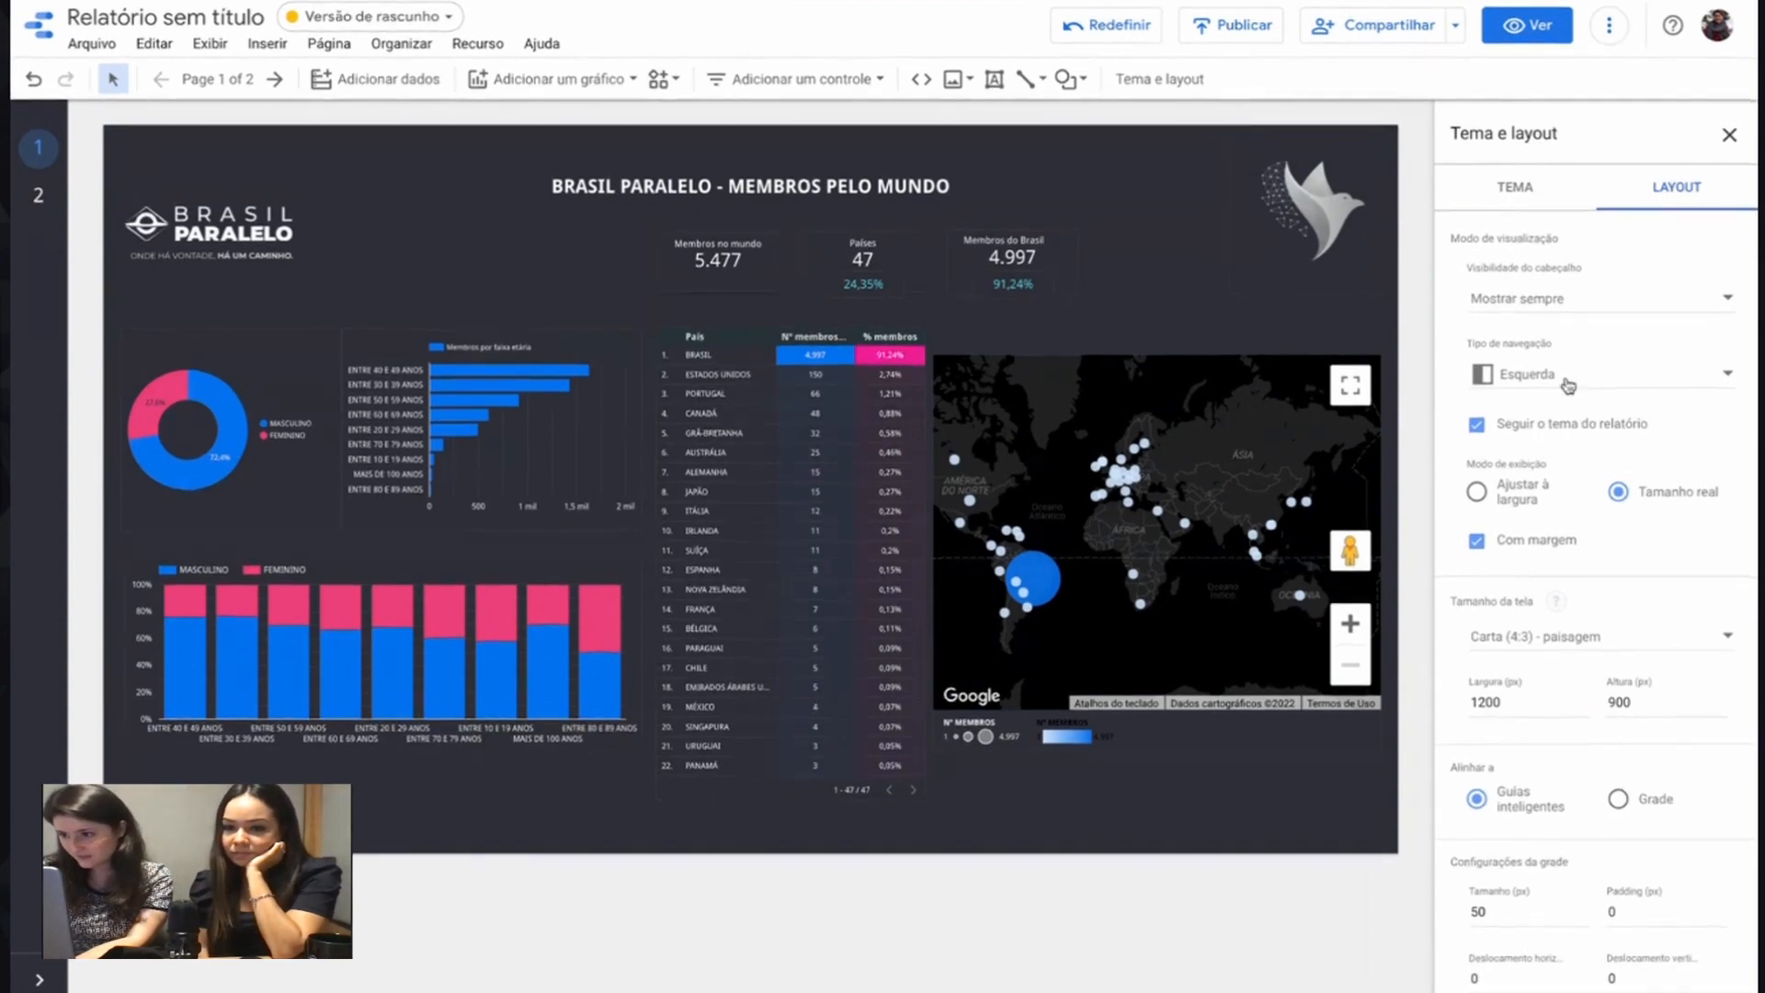
pyautogui.click(1528, 373)
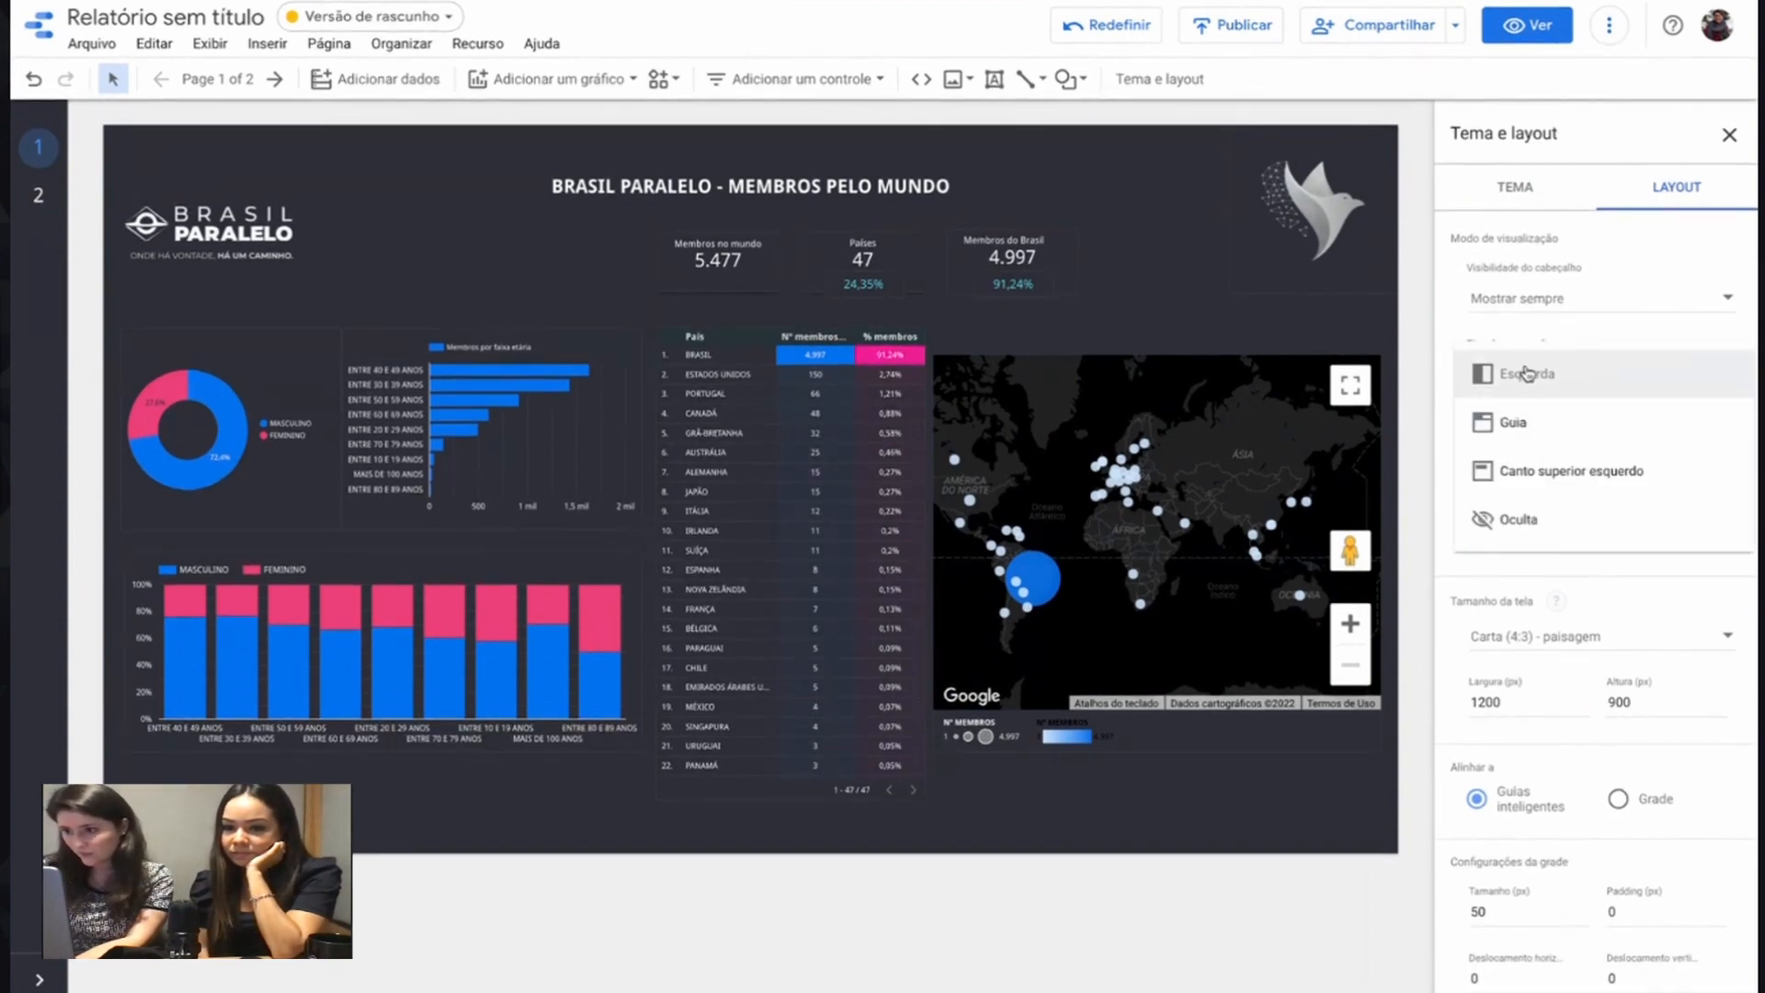
pyautogui.click(1545, 424)
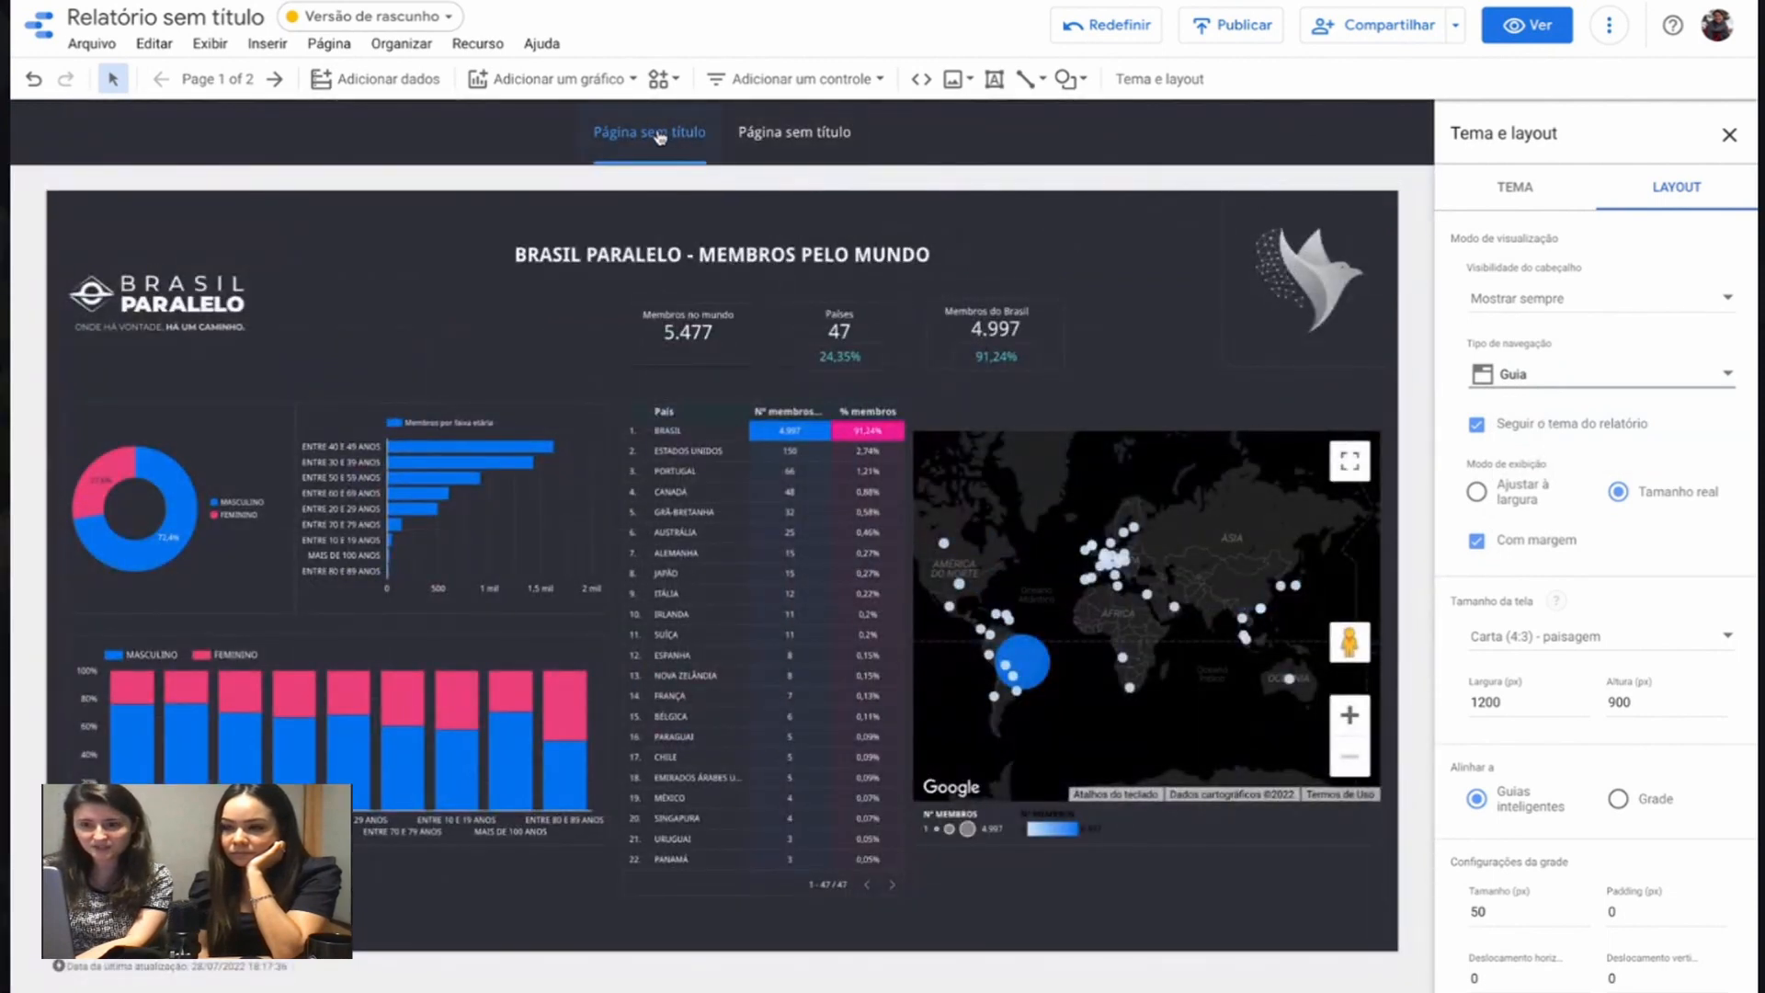
# Step: Switch back and forth between the two report pages to check the tab navigation
pyautogui.click(789, 137)
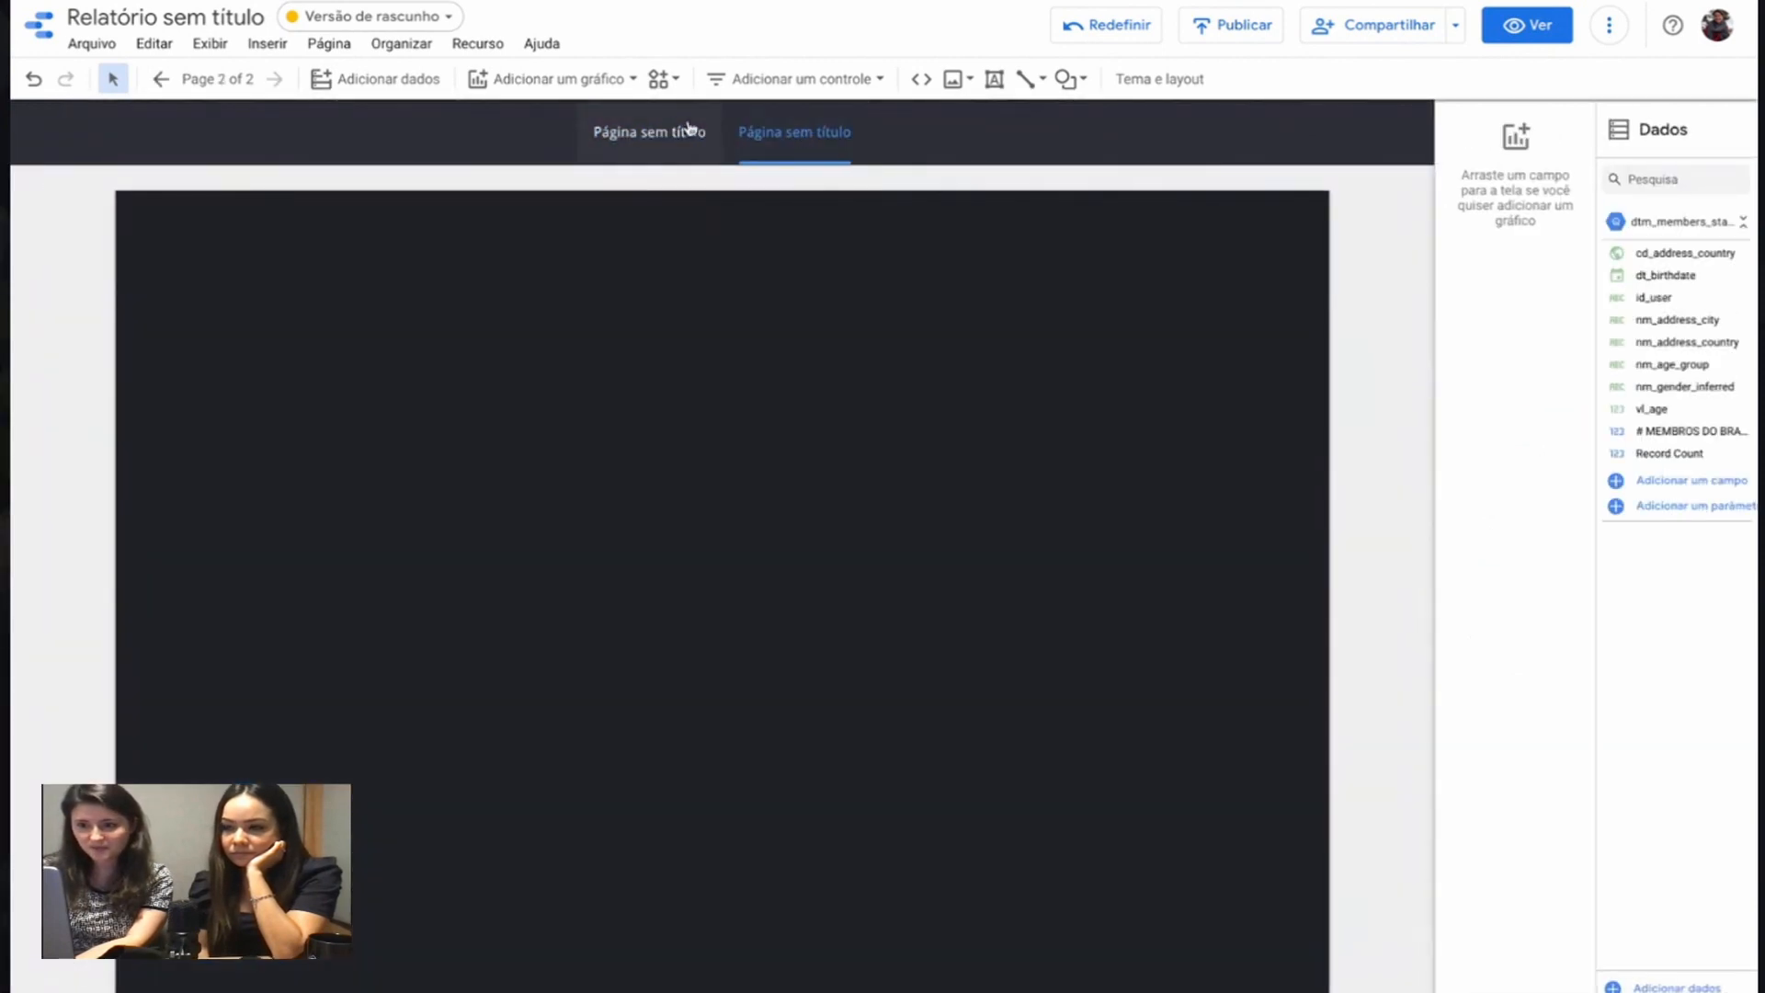
pyautogui.click(618, 132)
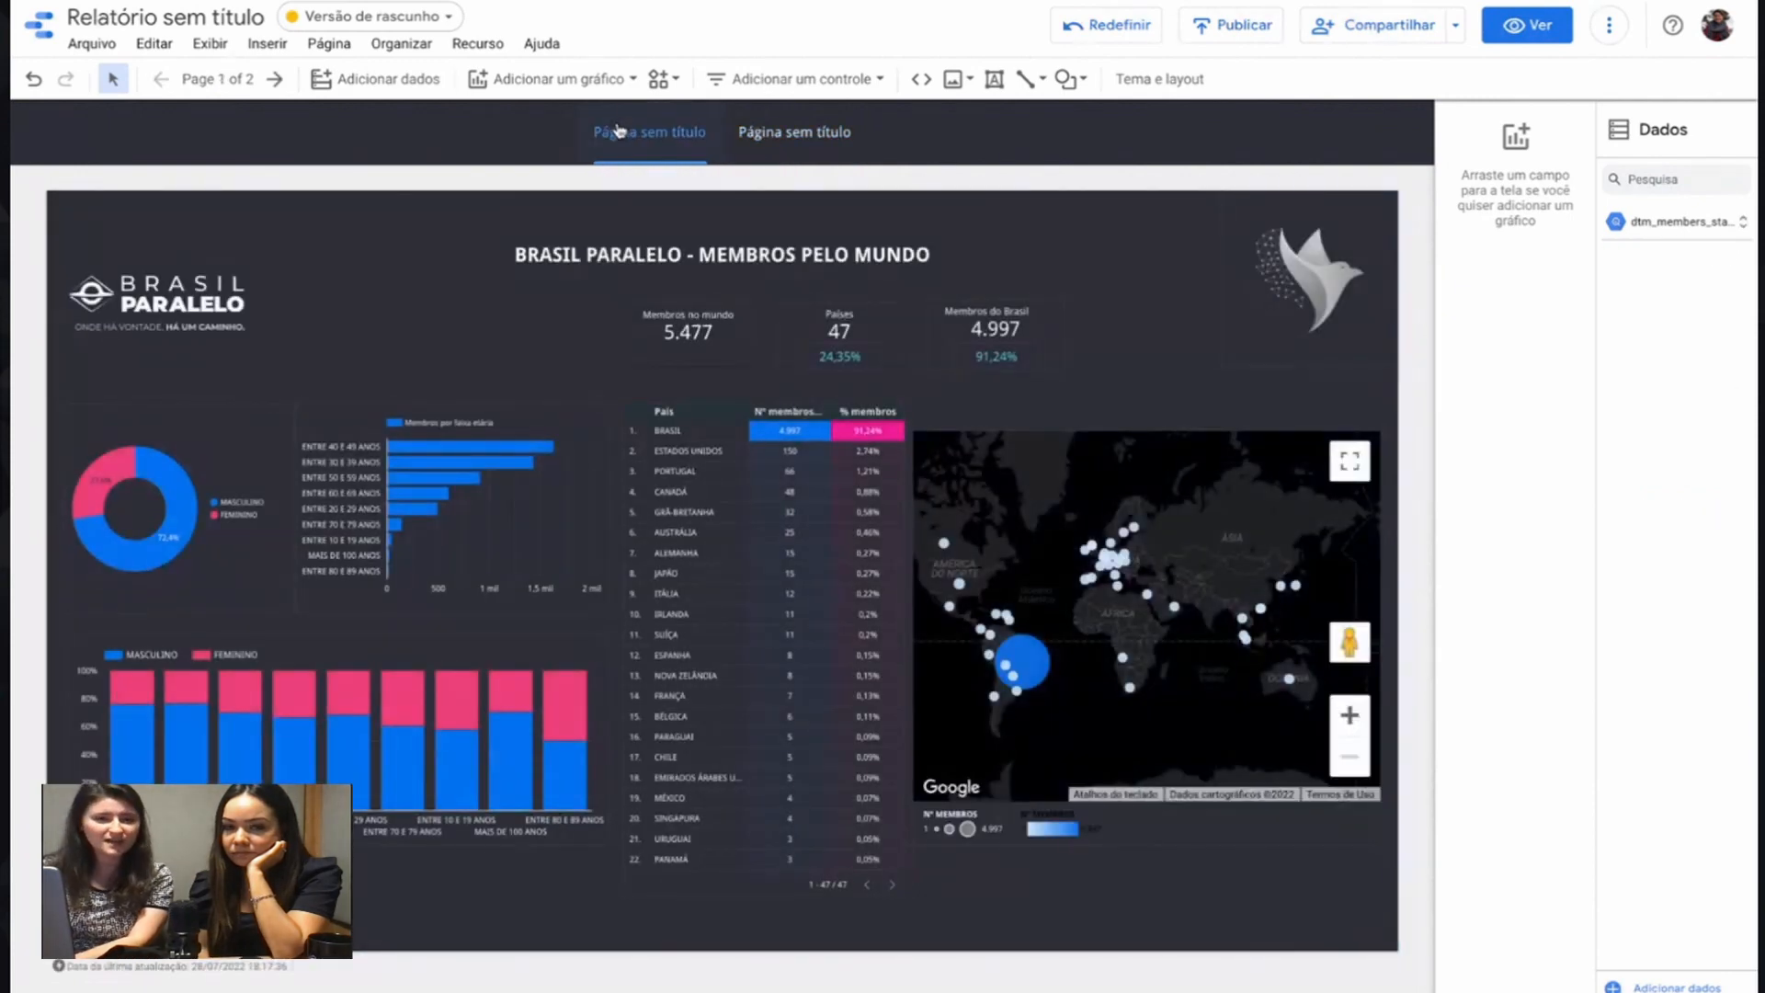
pyautogui.click(743, 140)
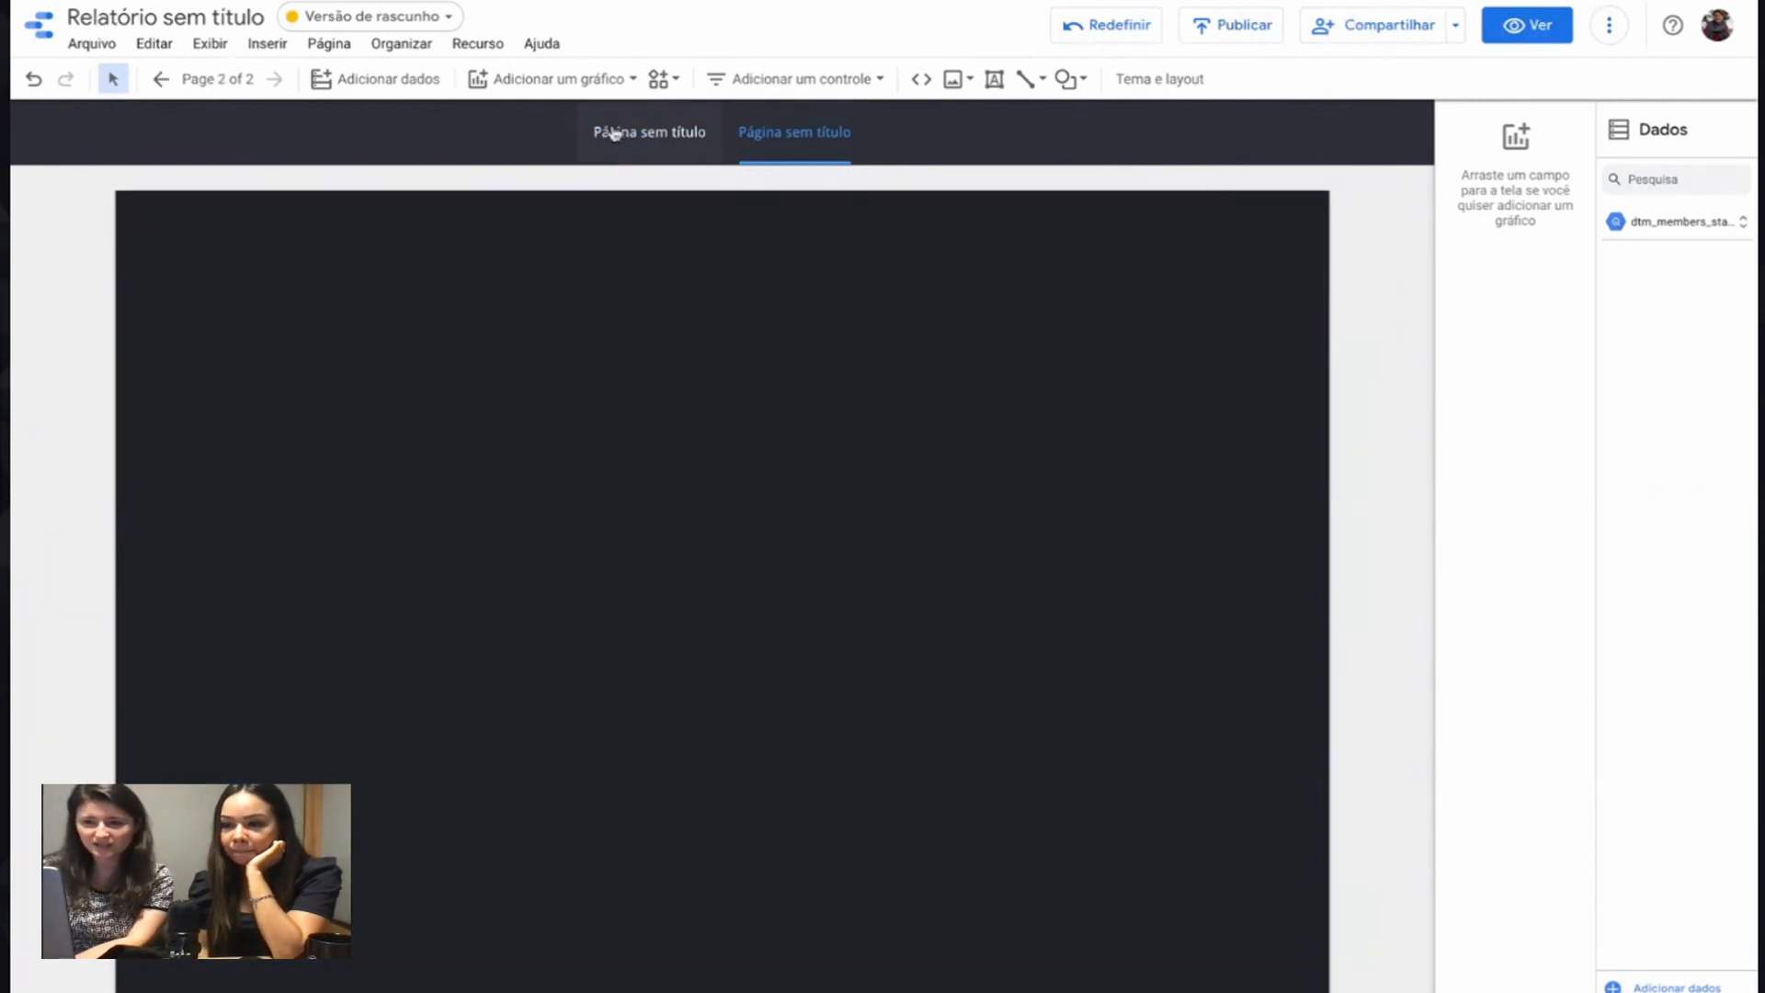
pyautogui.click(614, 133)
# Step: Open the report's published version, present it in full screen to check its page navigation, and exit full screen
pyautogui.click(396, 16)
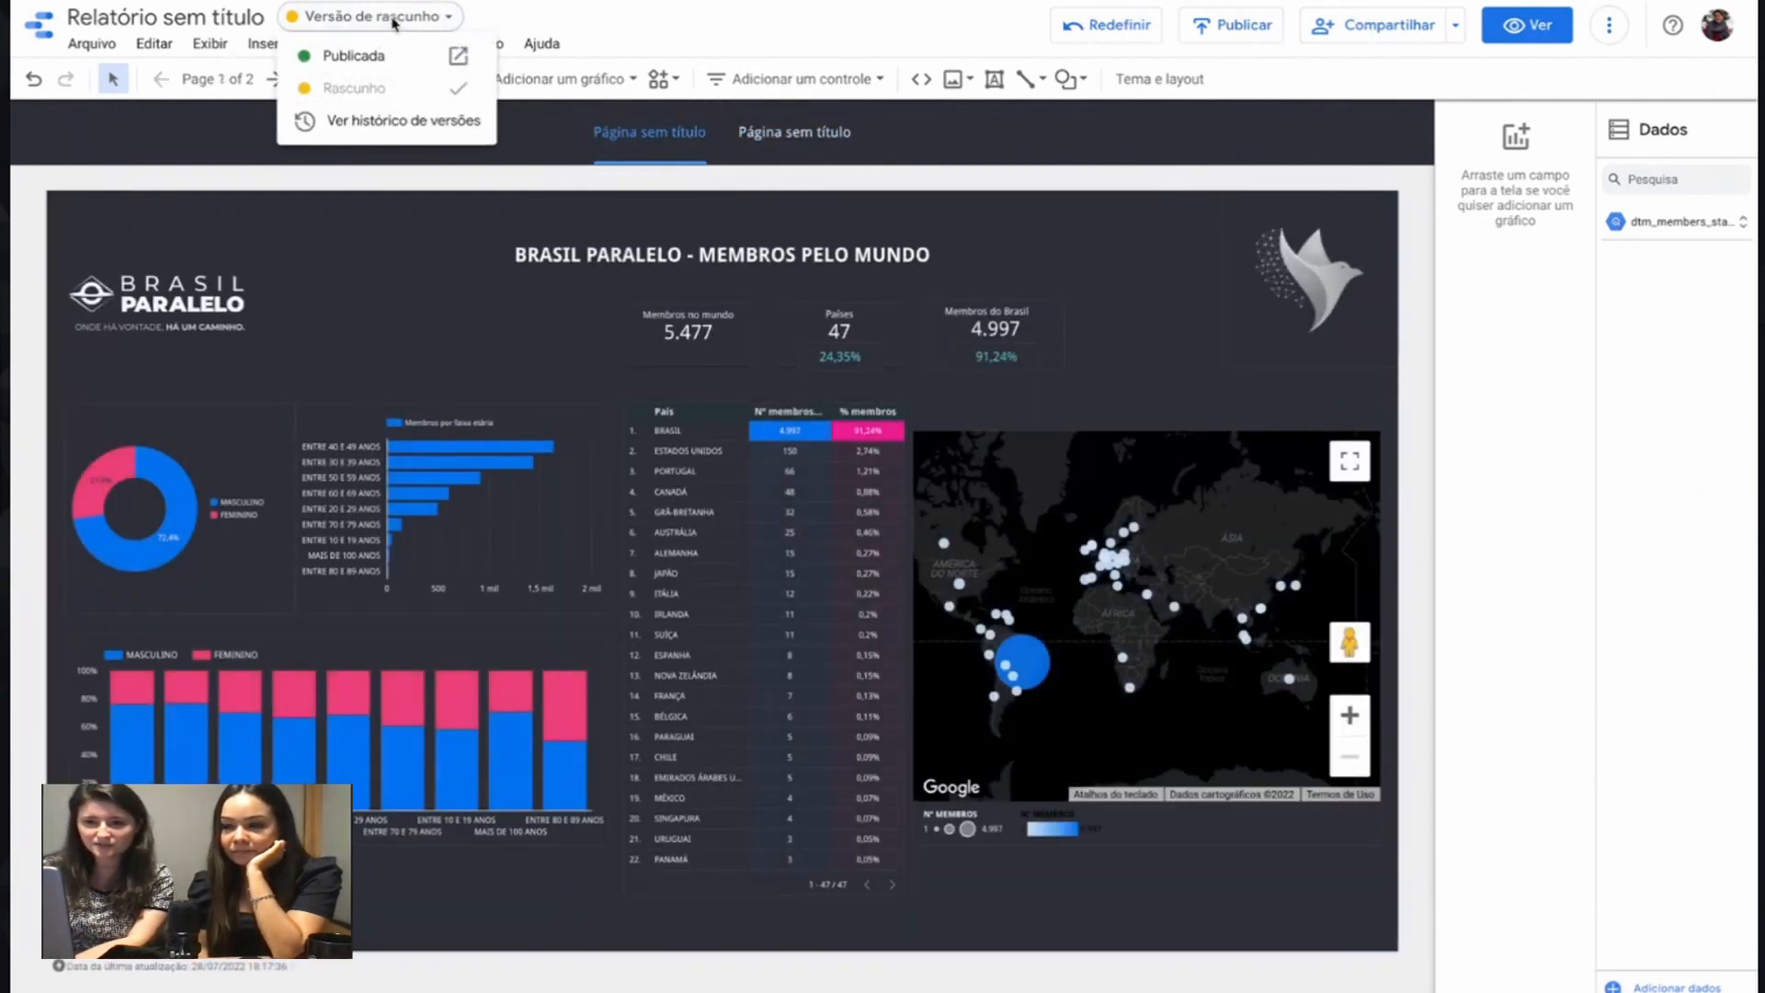
pyautogui.click(354, 57)
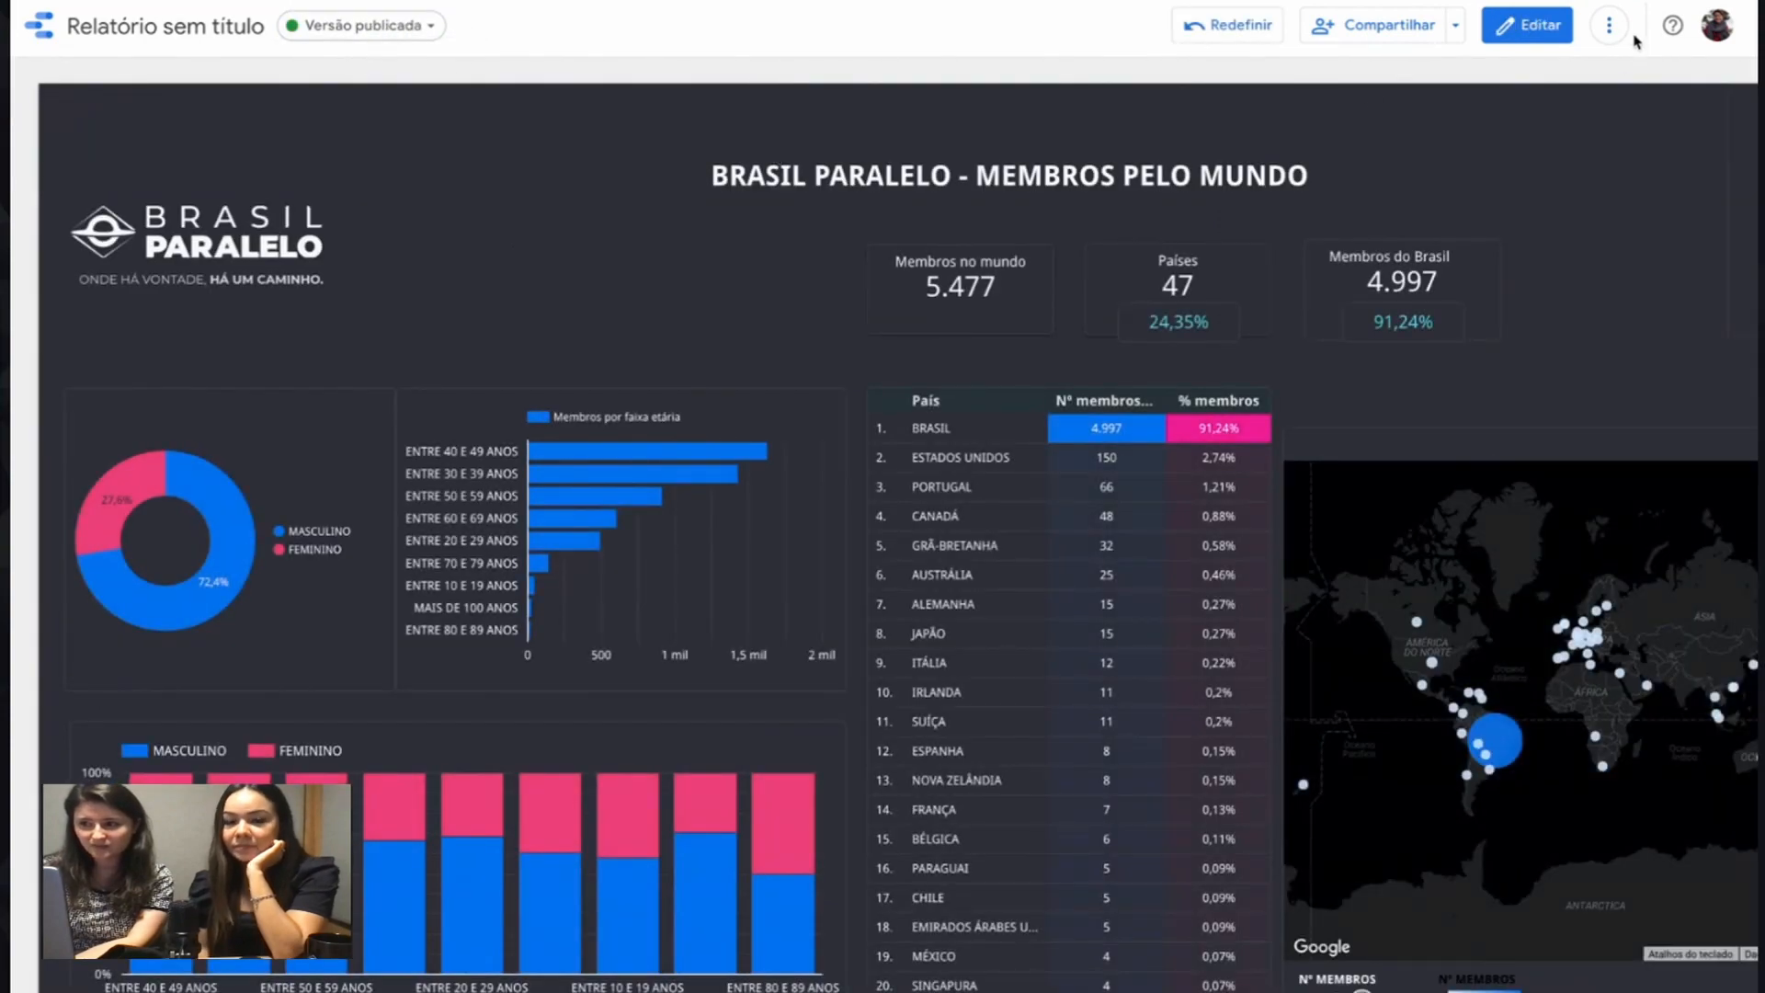
pyautogui.click(1609, 26)
pyautogui.click(1497, 173)
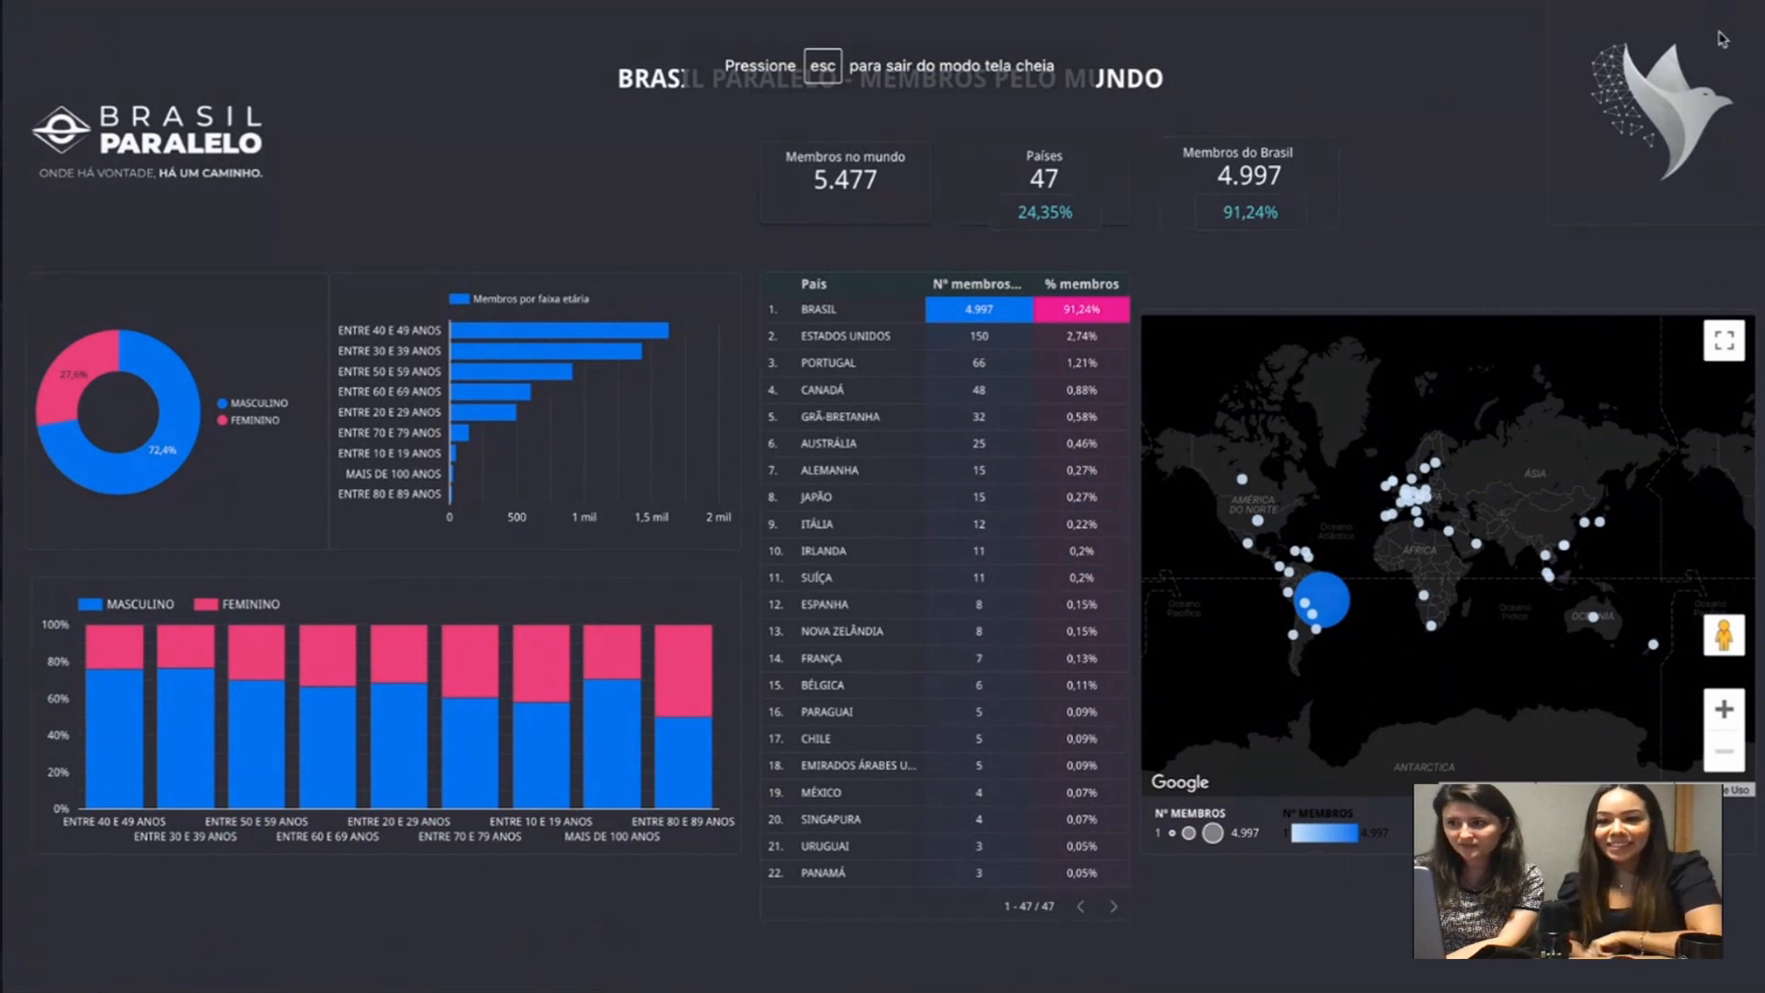
pyautogui.press('Escape')
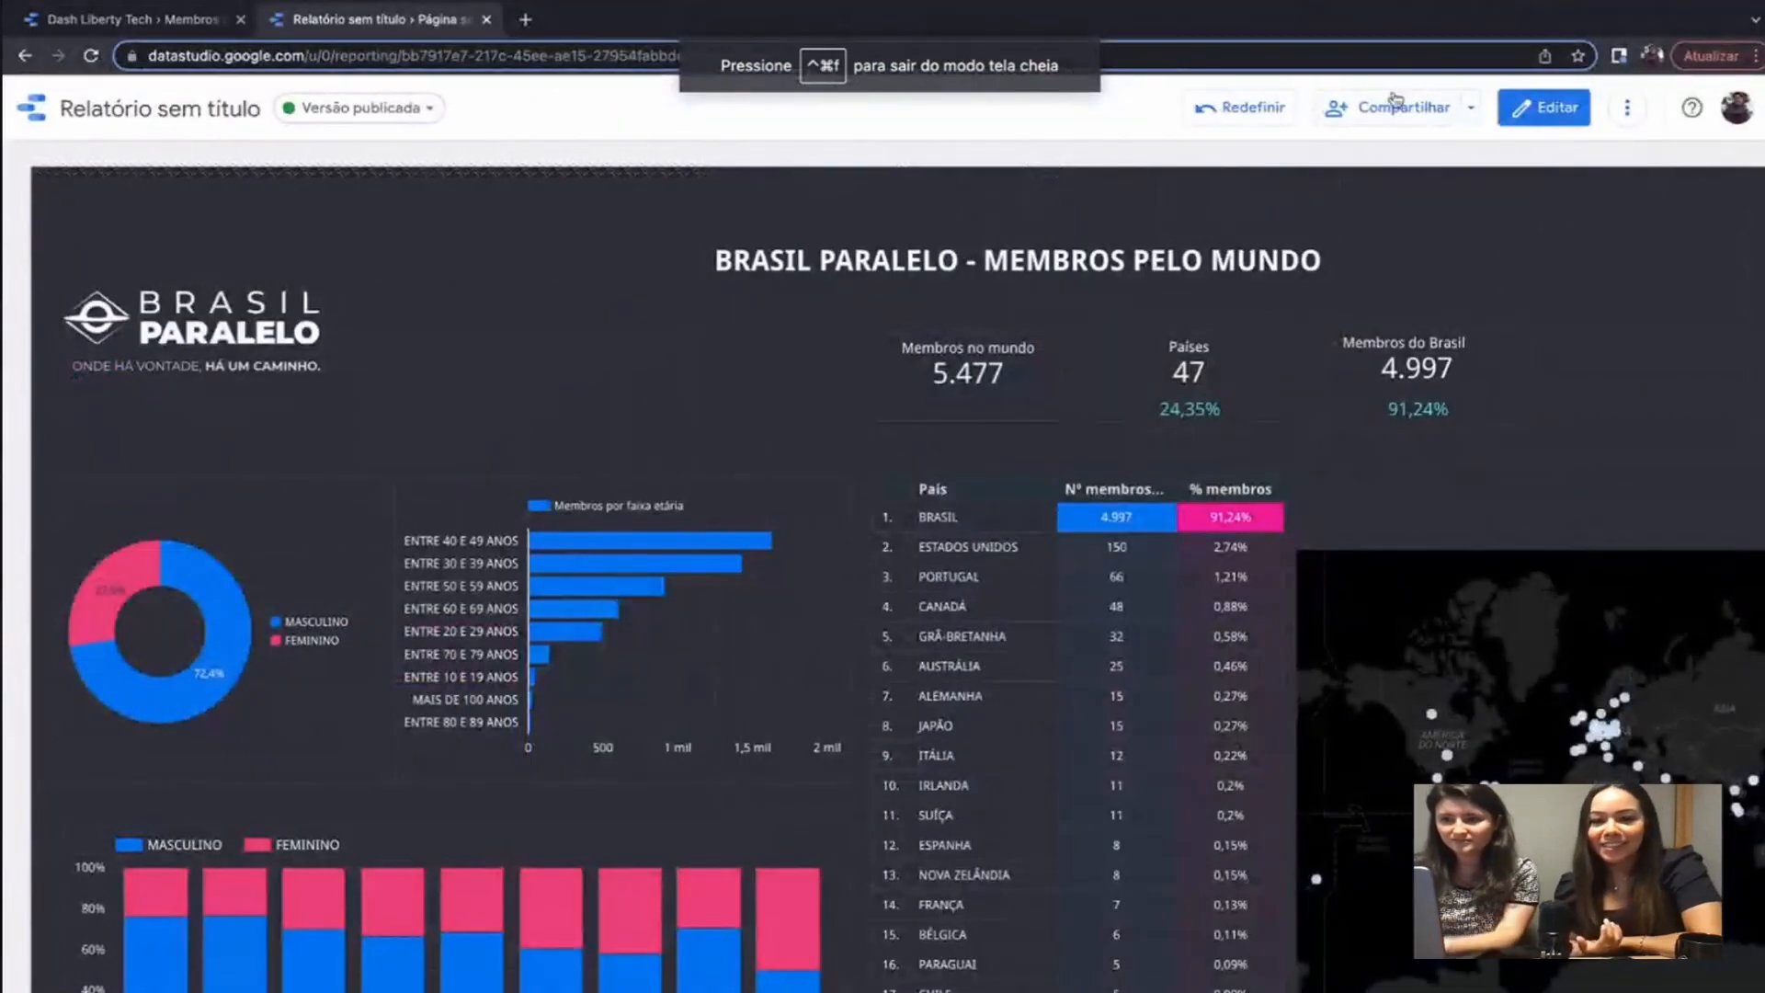
# Step: Return to editing and publish the draft with the second page and tab navigation
pyautogui.click(1564, 112)
pyautogui.click(1256, 112)
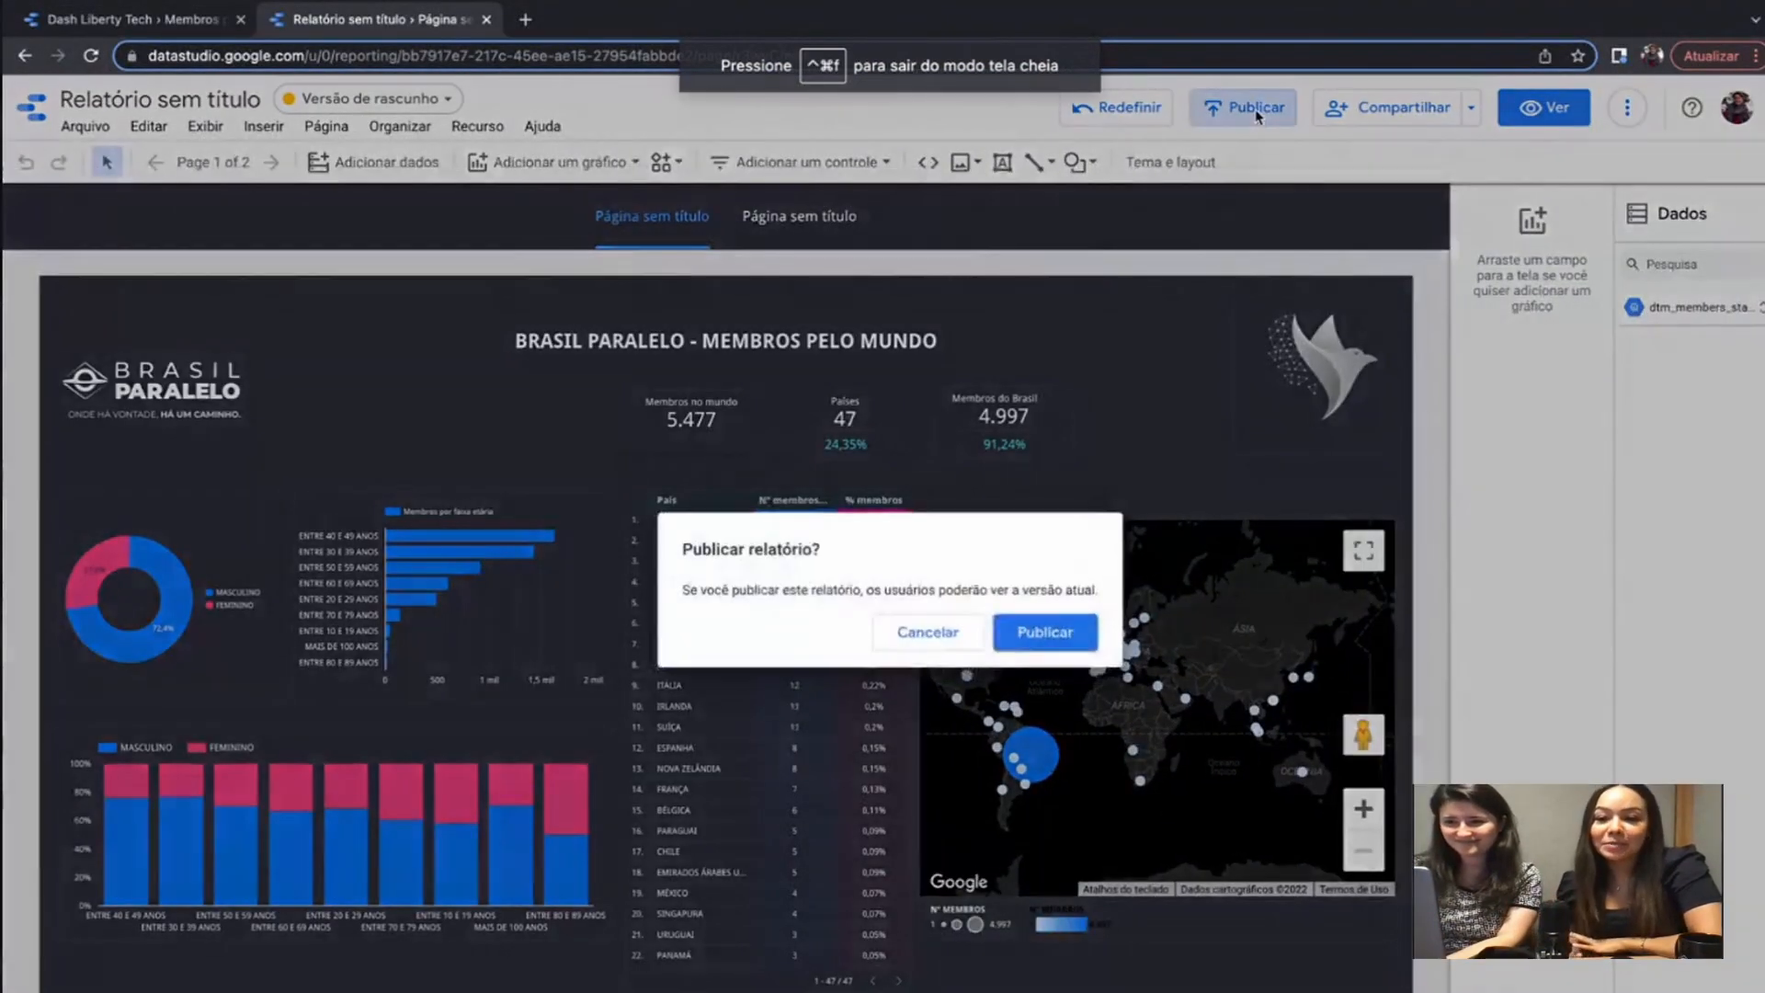
pyautogui.click(1043, 632)
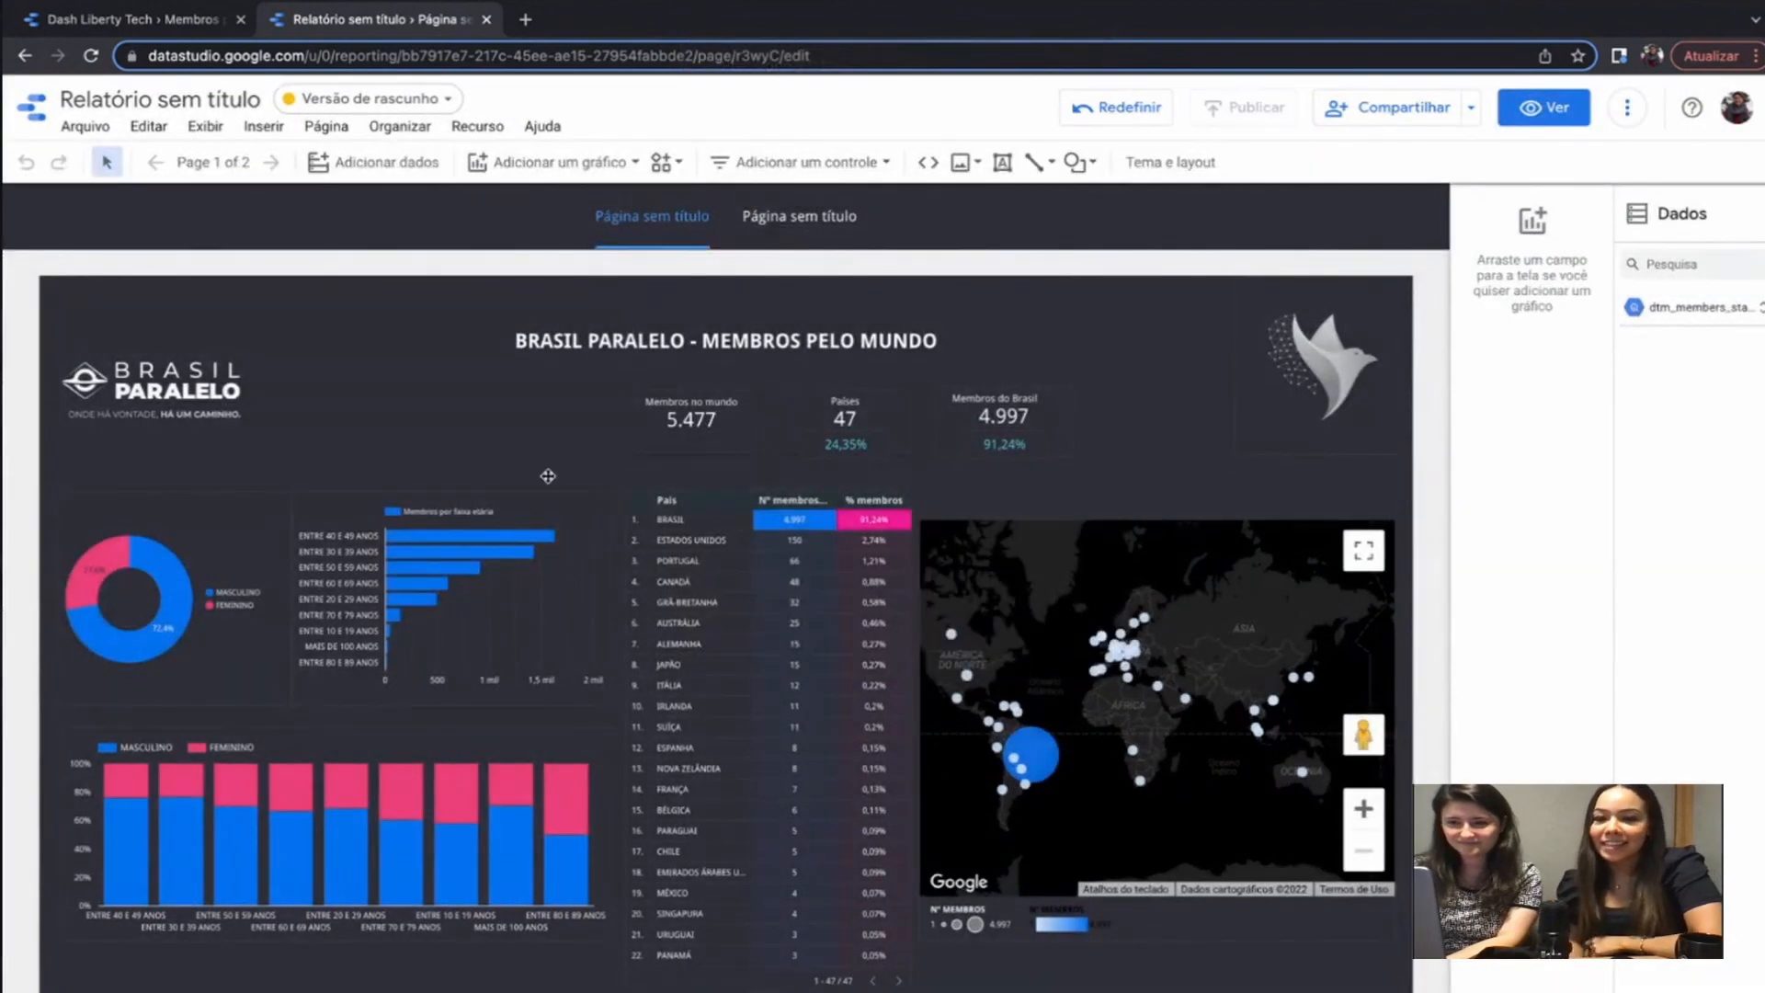
# Step: Open the newly published version with its page tabs and present it in full screen
pyautogui.click(372, 98)
pyautogui.click(368, 136)
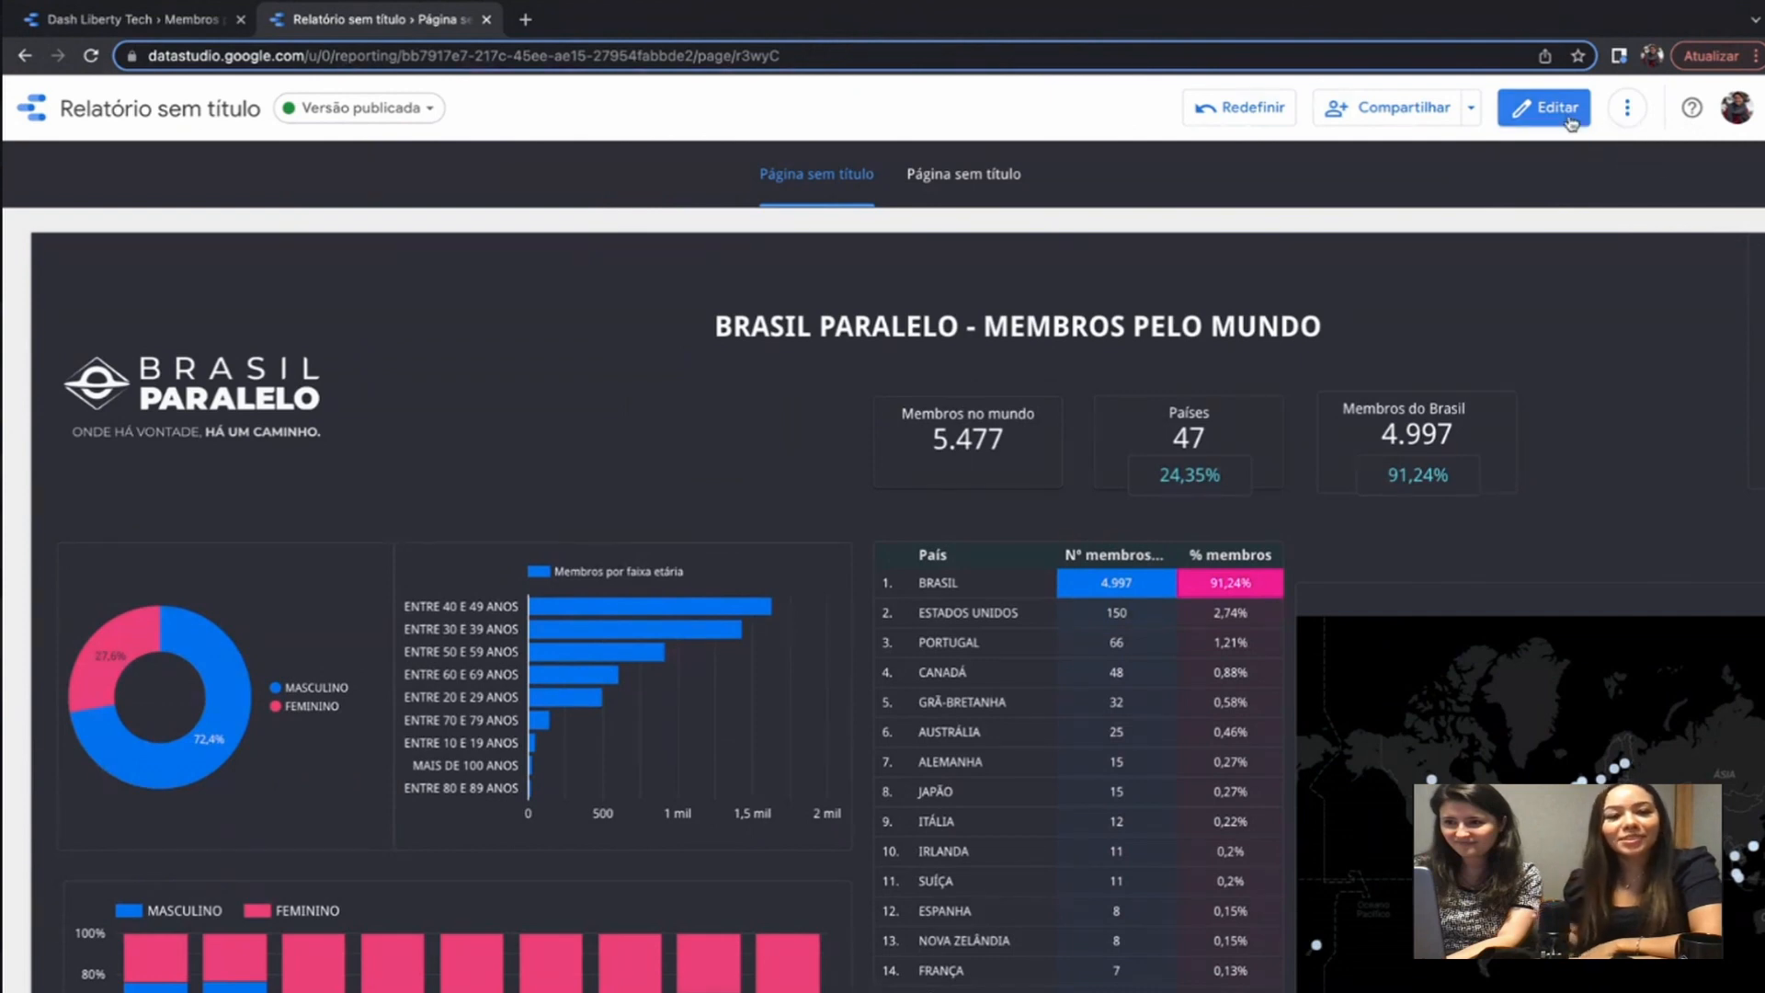
pyautogui.click(1627, 108)
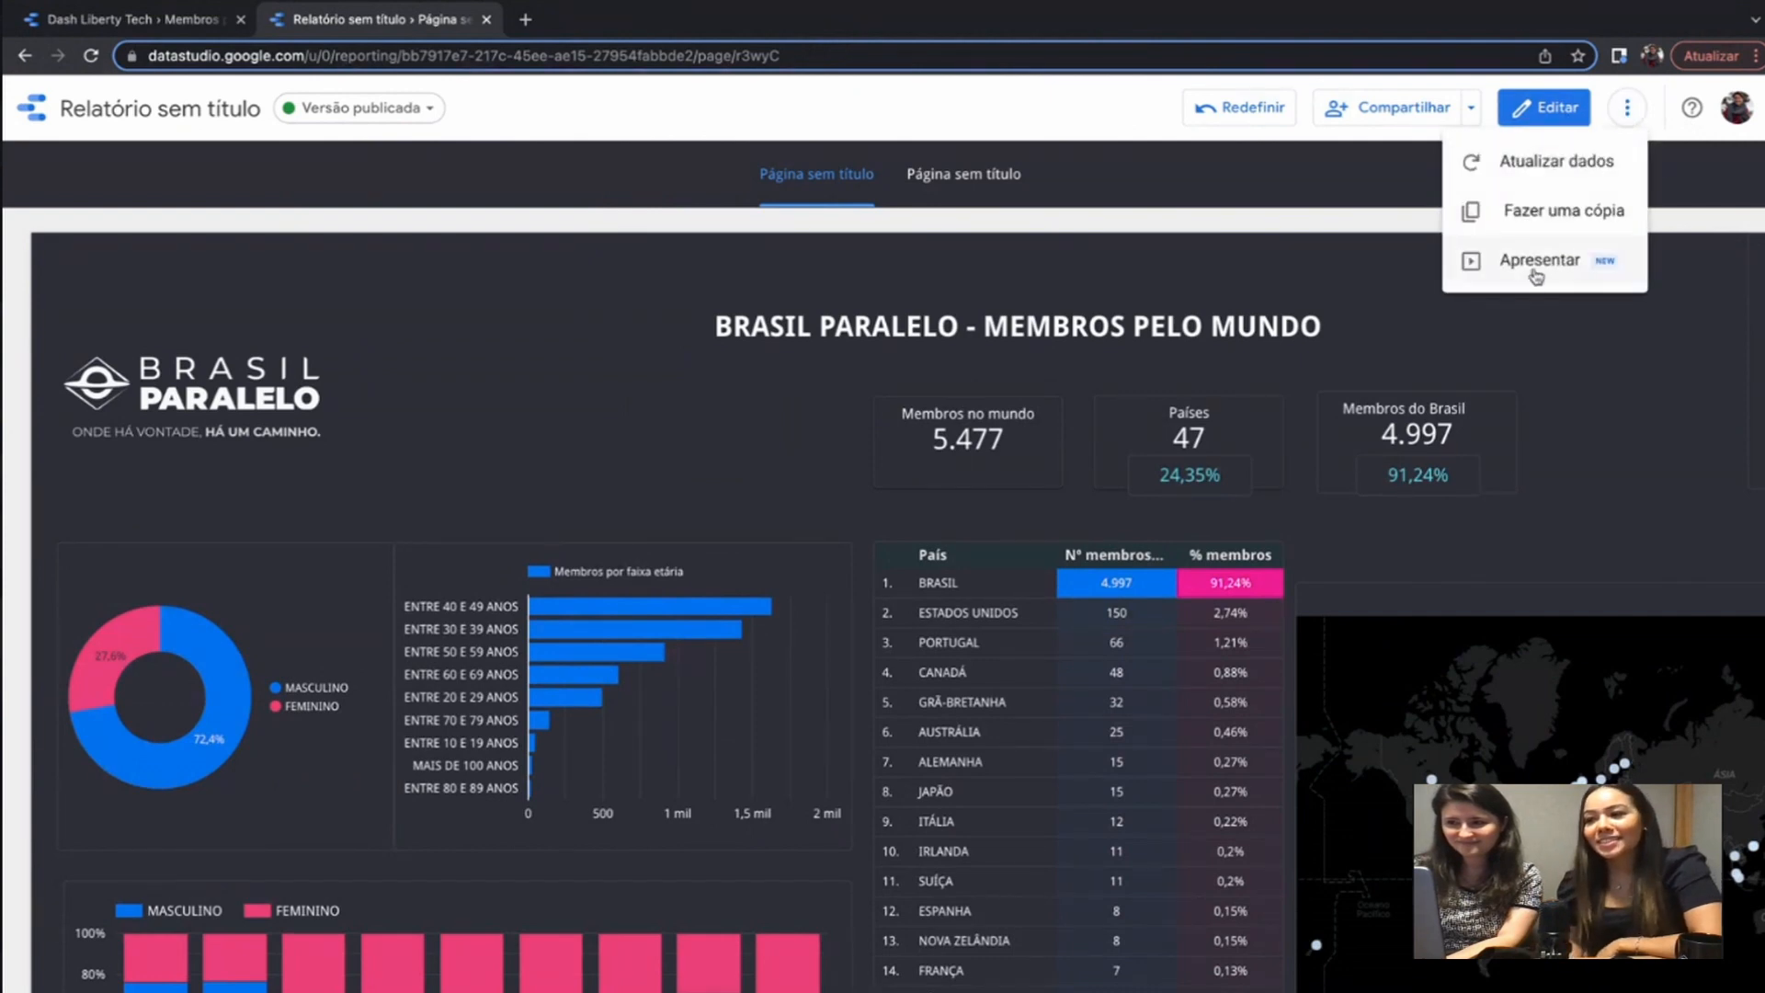
pyautogui.click(1534, 261)
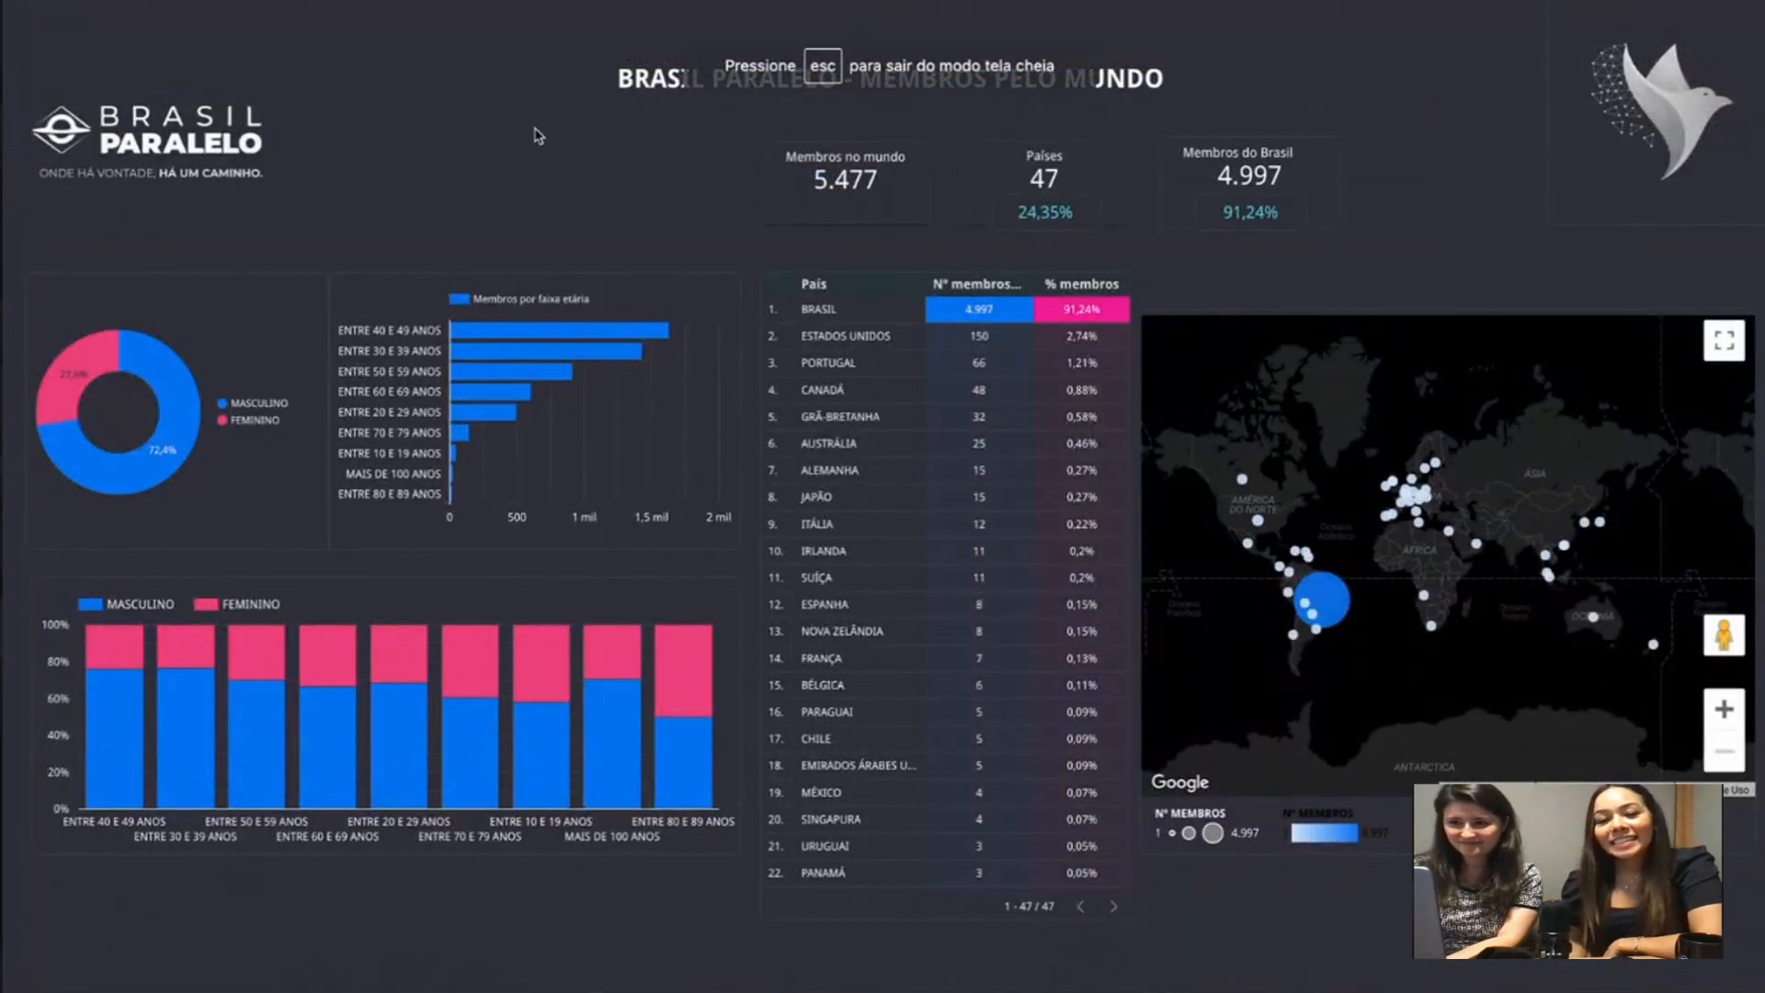